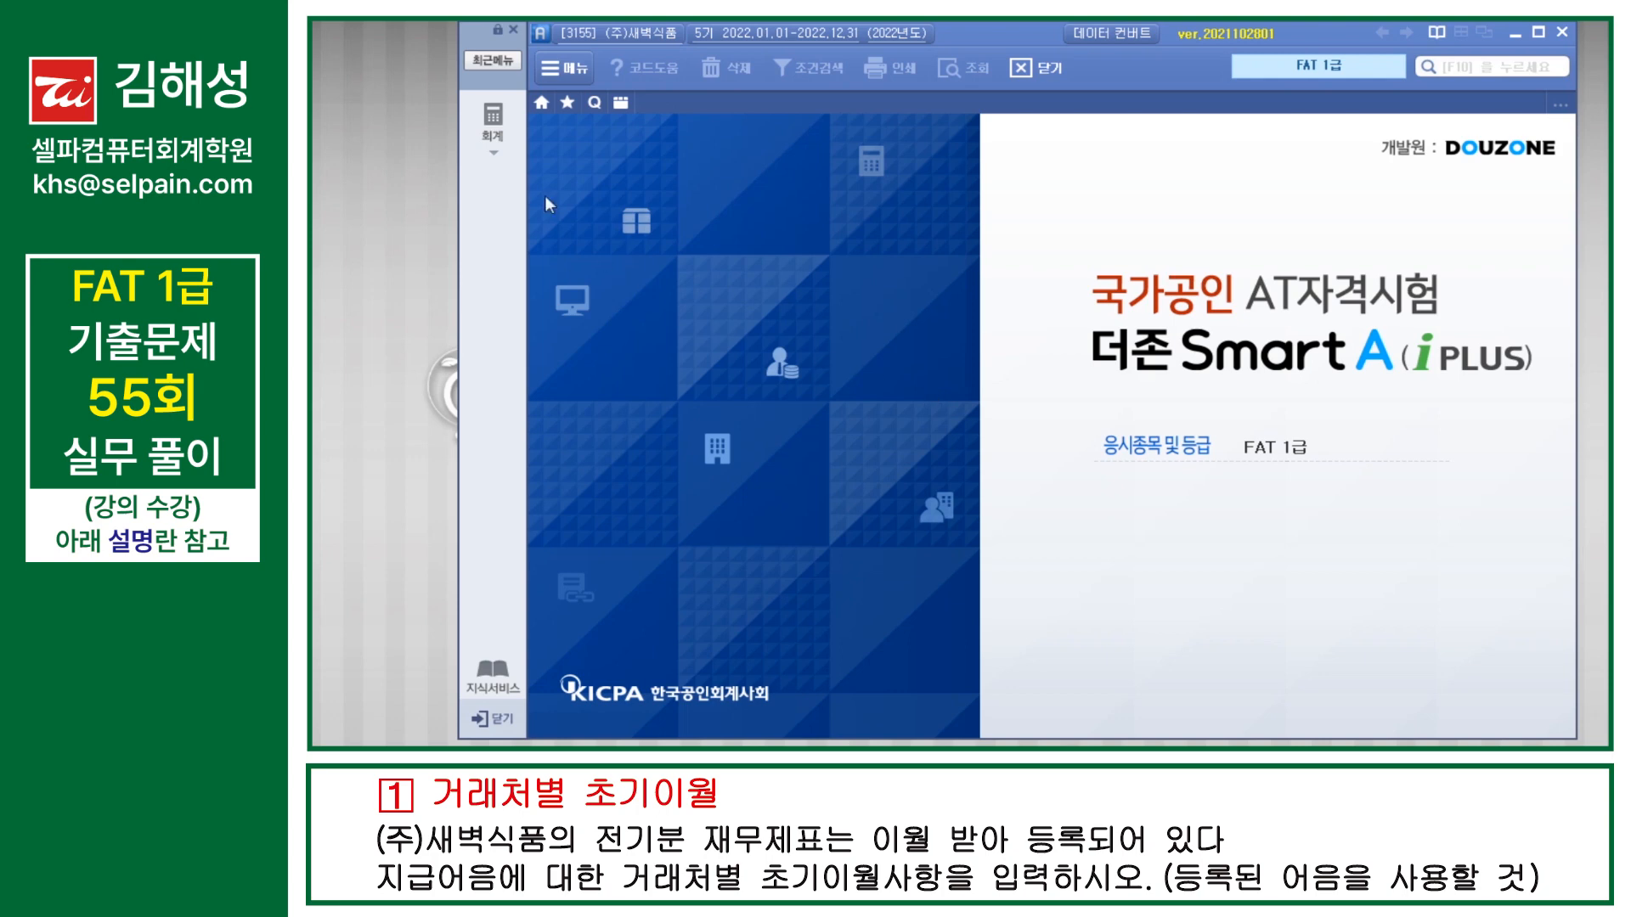
# Step: Open the 거래처별초기이월 (opening balances by business partner) screen
pyautogui.click(493, 123)
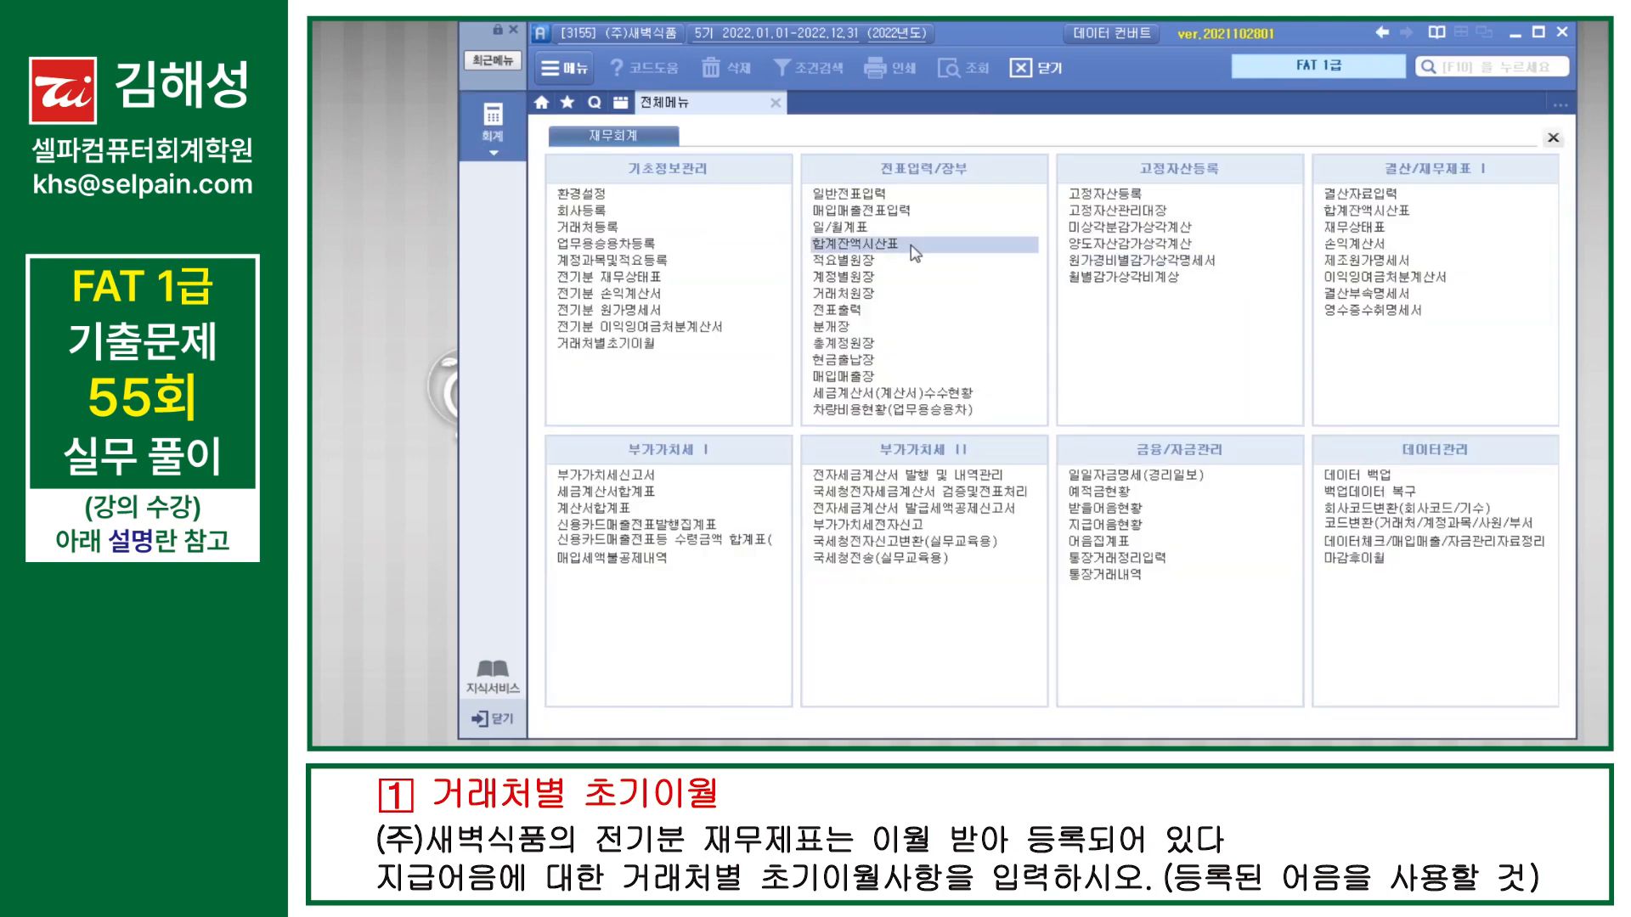
pyautogui.click(646, 353)
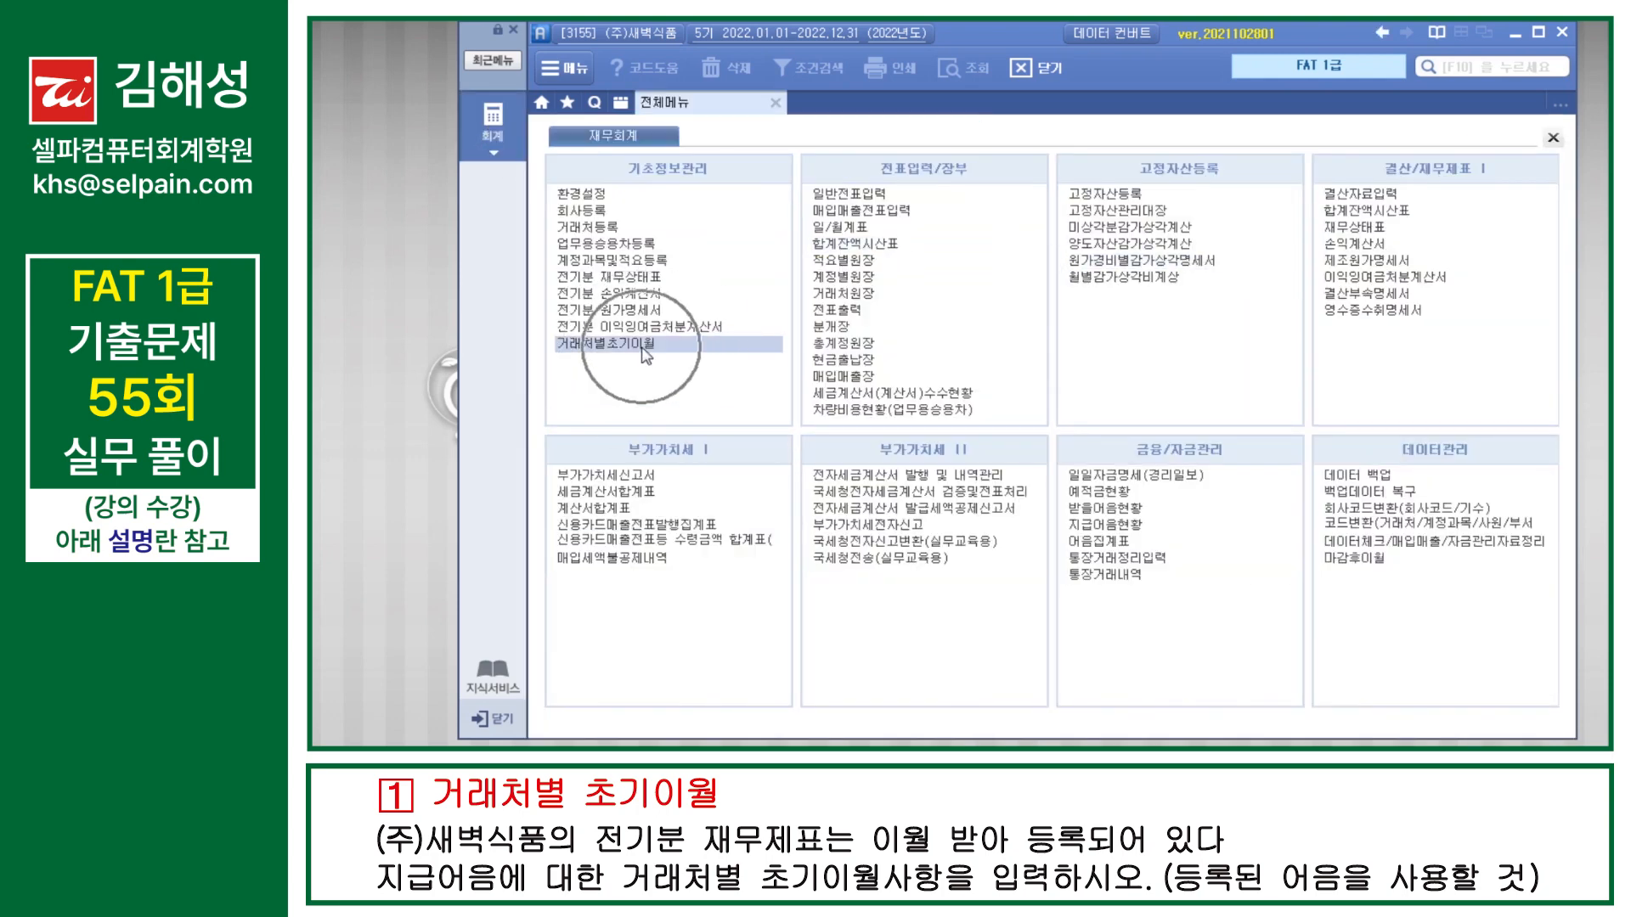
pyautogui.press('F10')
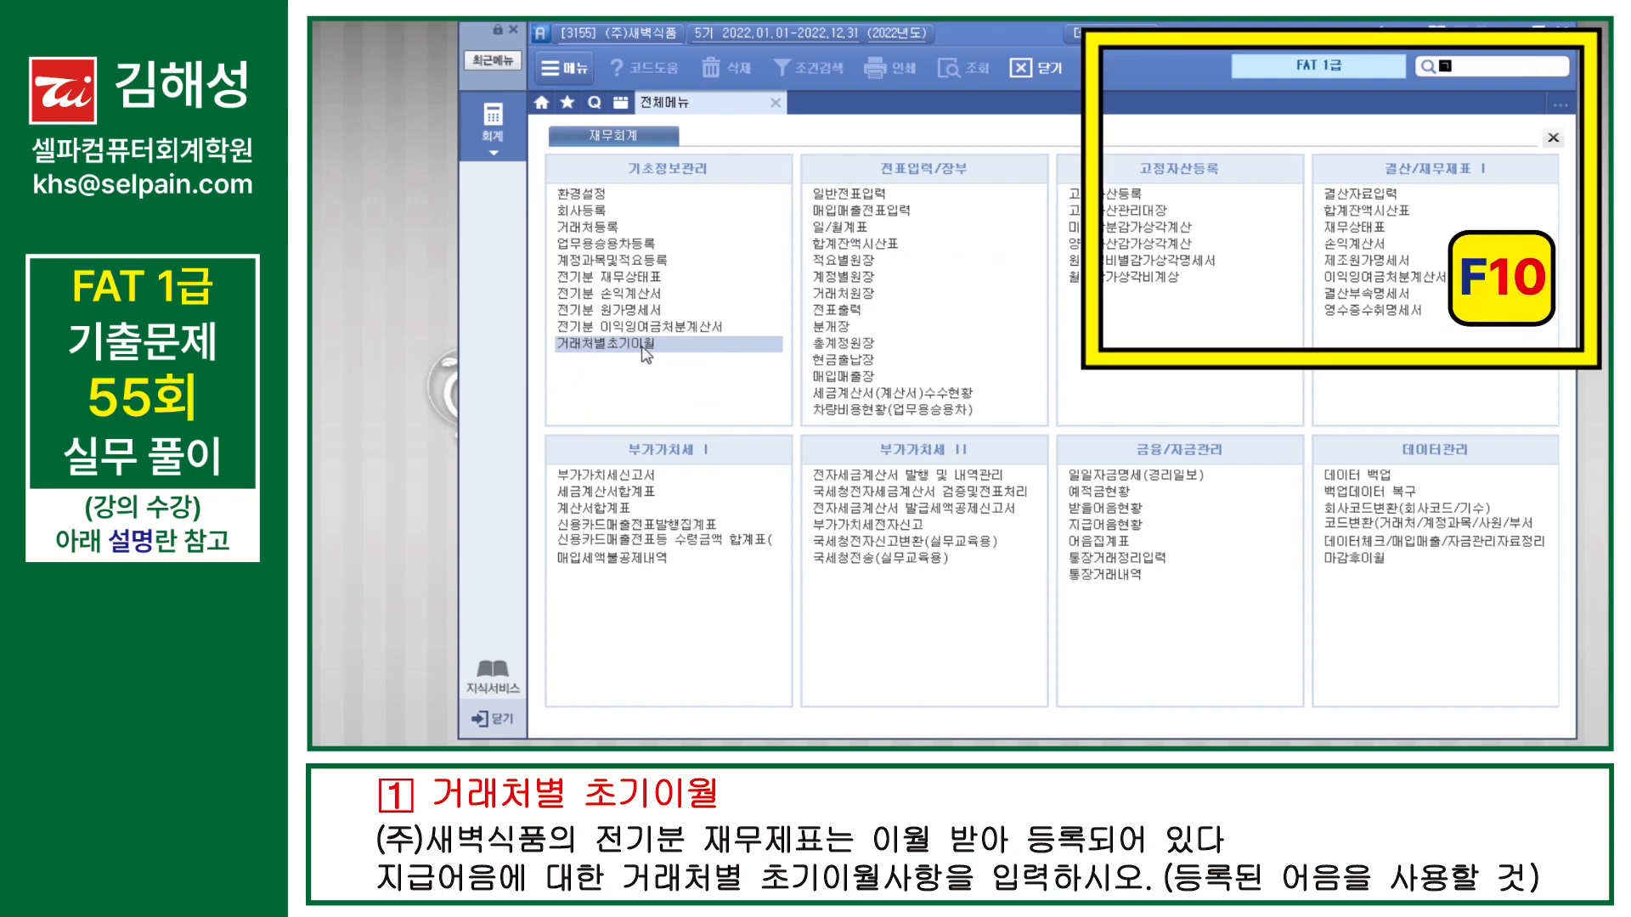
pyautogui.write('거래처별초기이월')
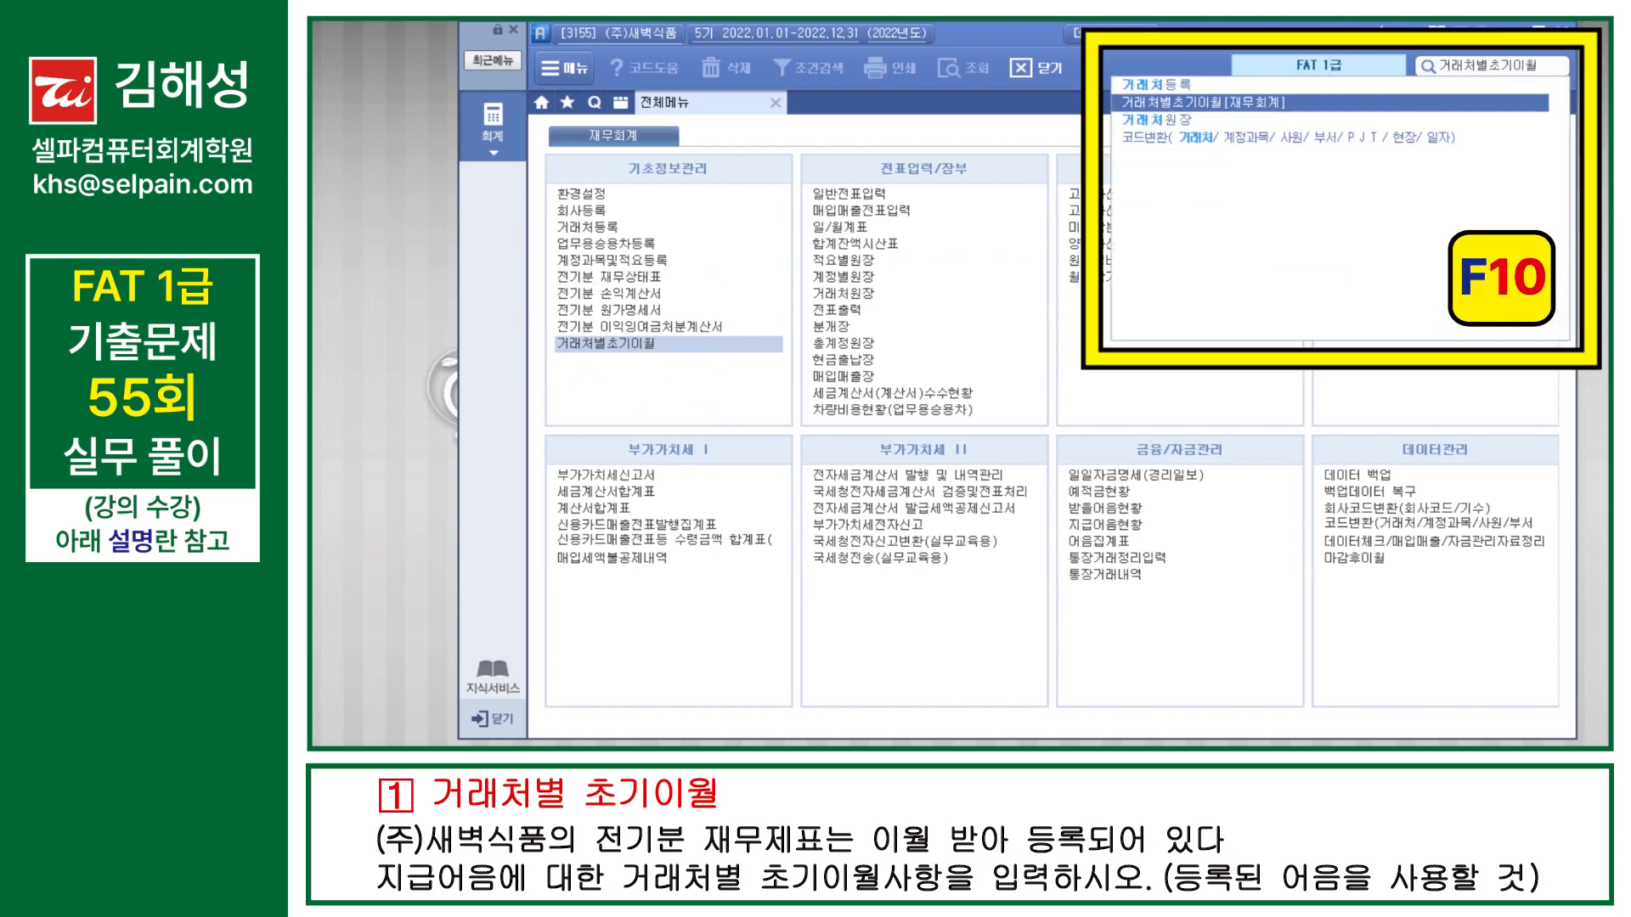
pyautogui.press('Return')
pyautogui.doubleClick(640, 344)
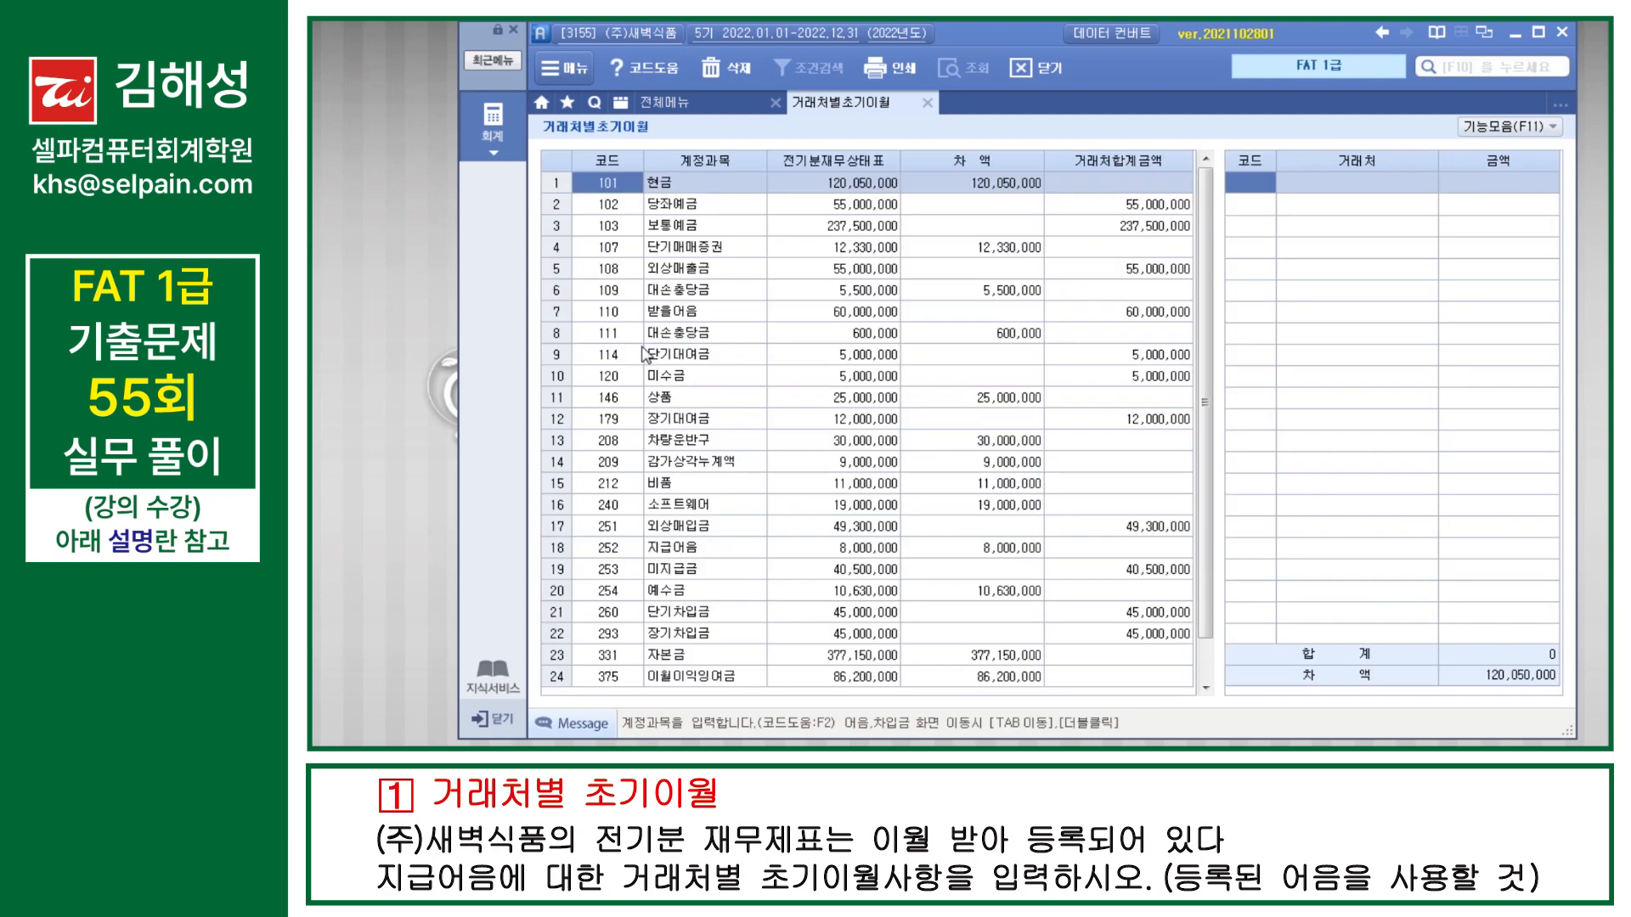
# Step: Open the partner details of account 252 지급어음 and enter (주)시유제과 as the partner on the first line
pyautogui.click(723, 552)
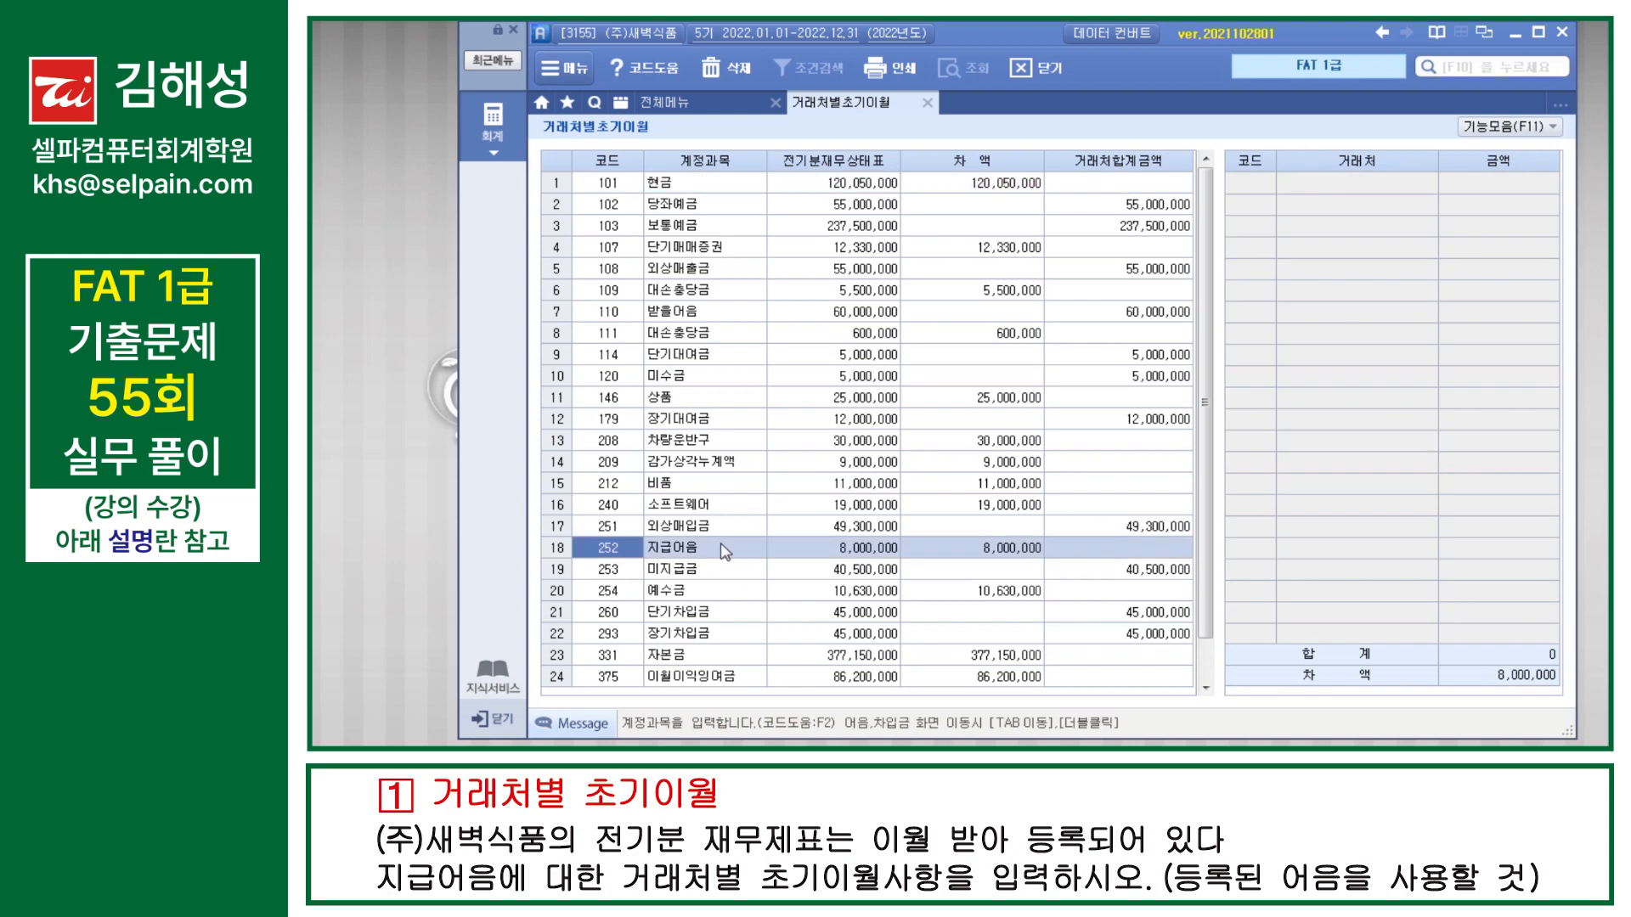
pyautogui.doubleClick(723, 552)
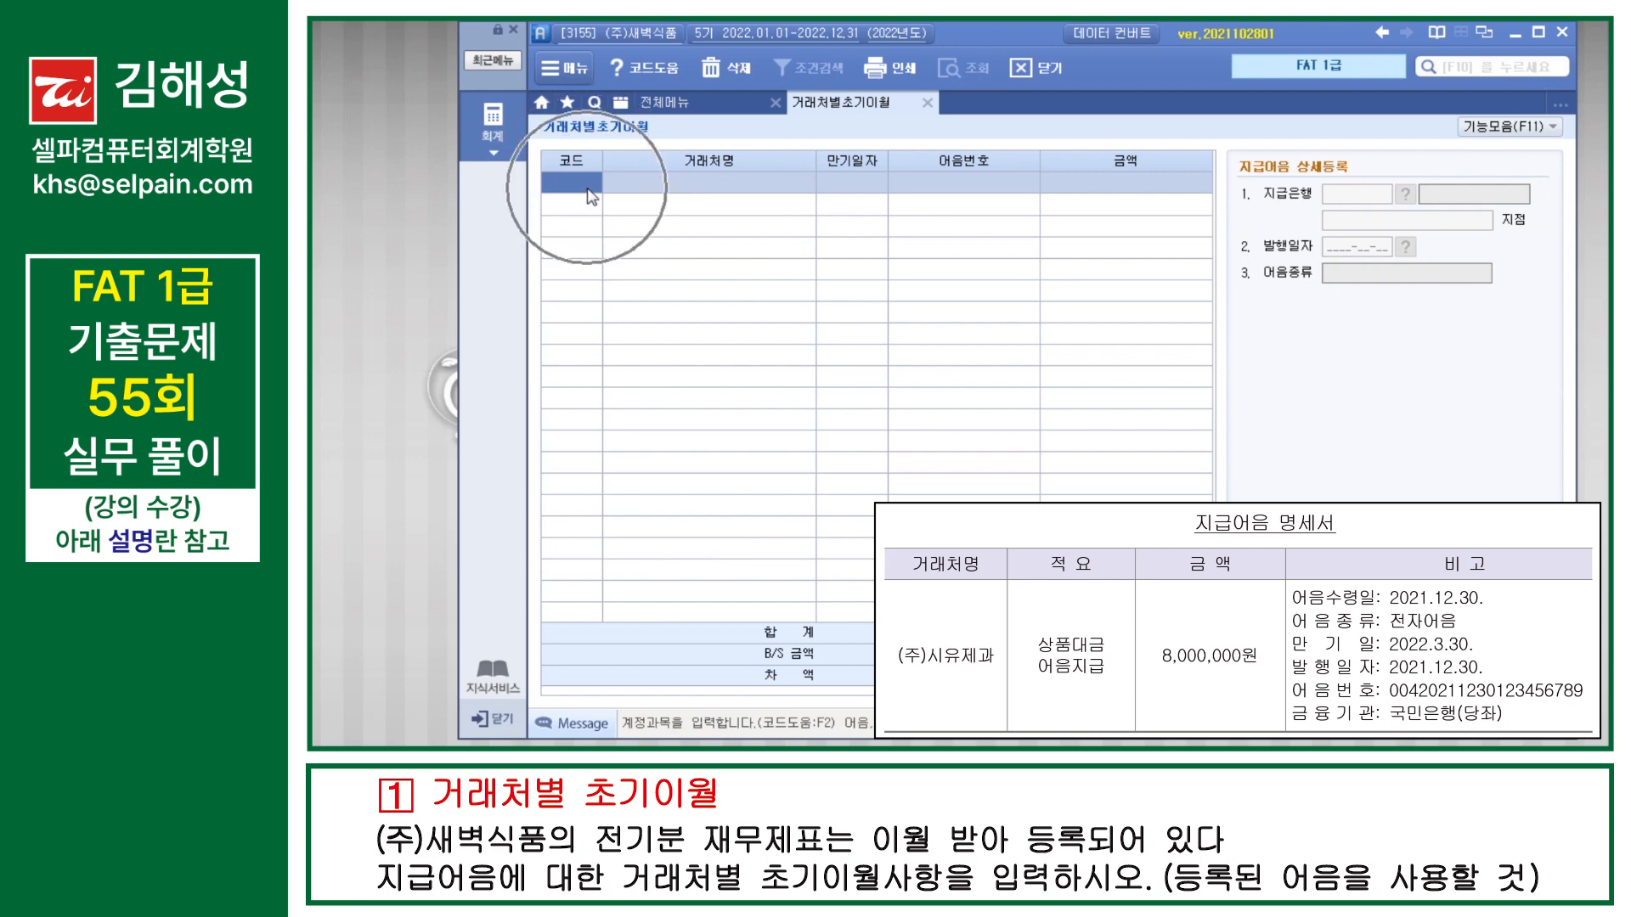
pyautogui.press('F2')
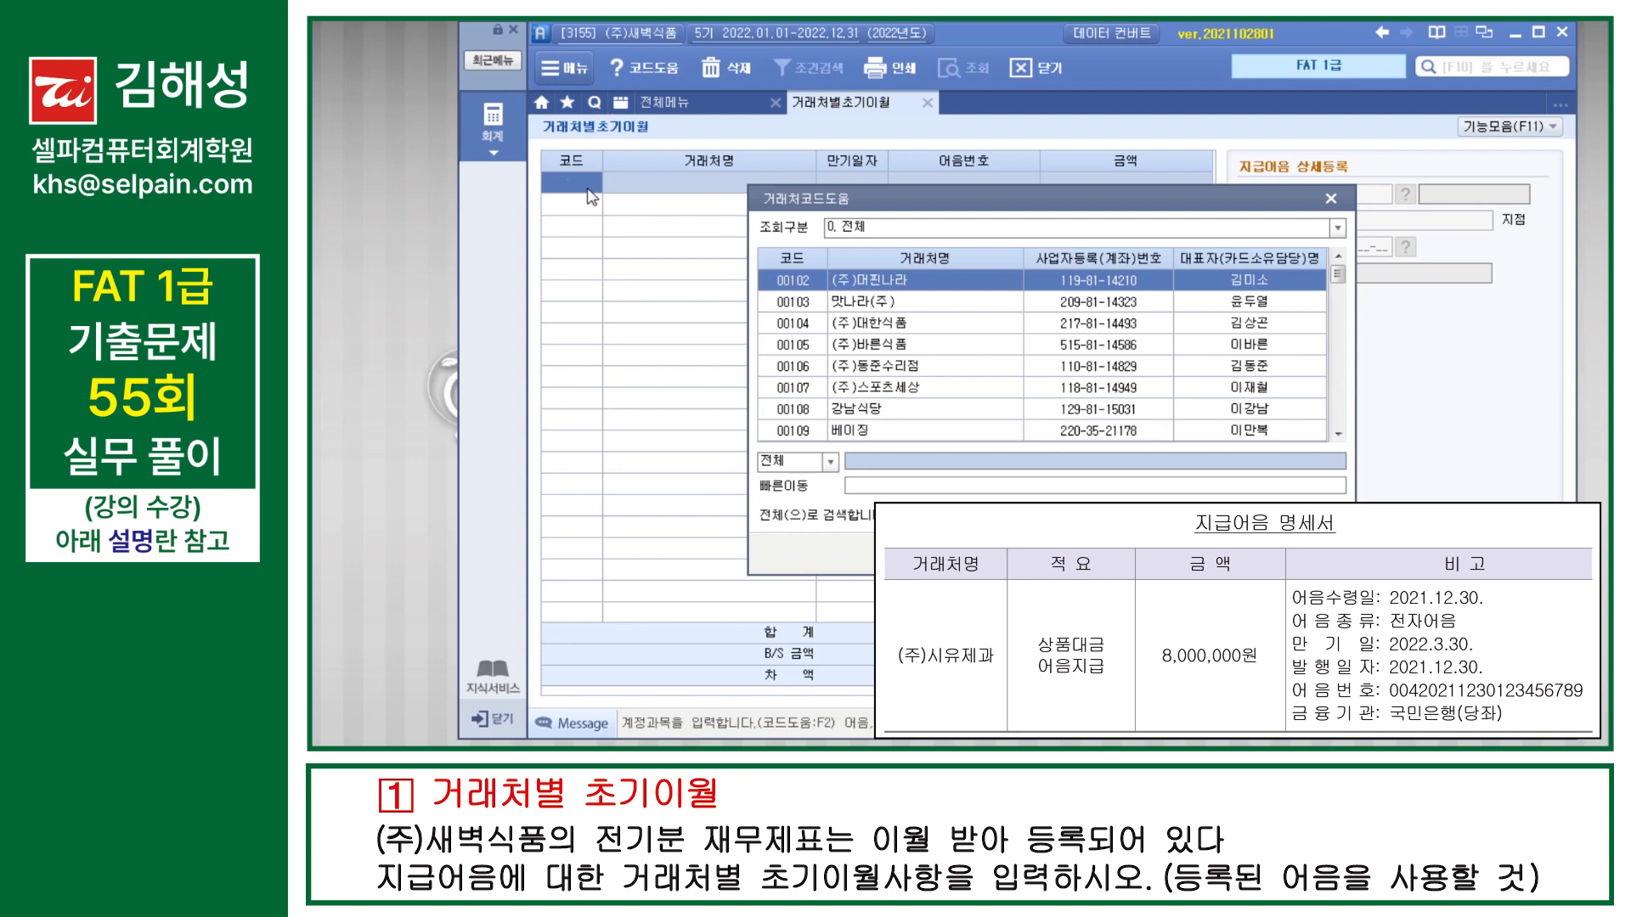
pyautogui.write('시유')
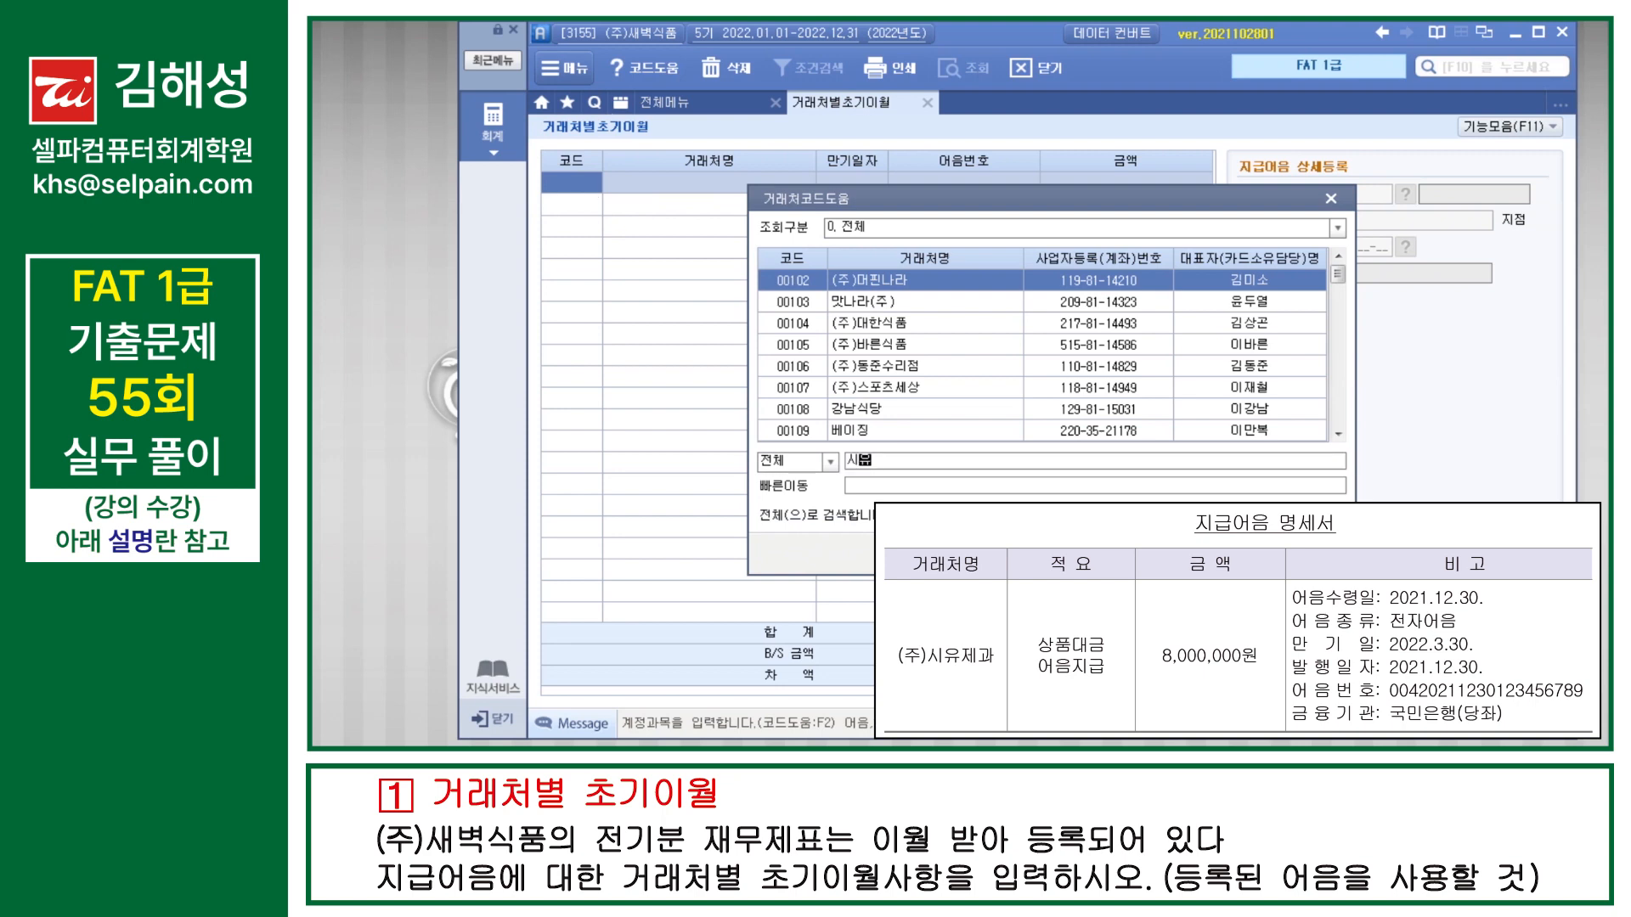
pyautogui.press('Return')
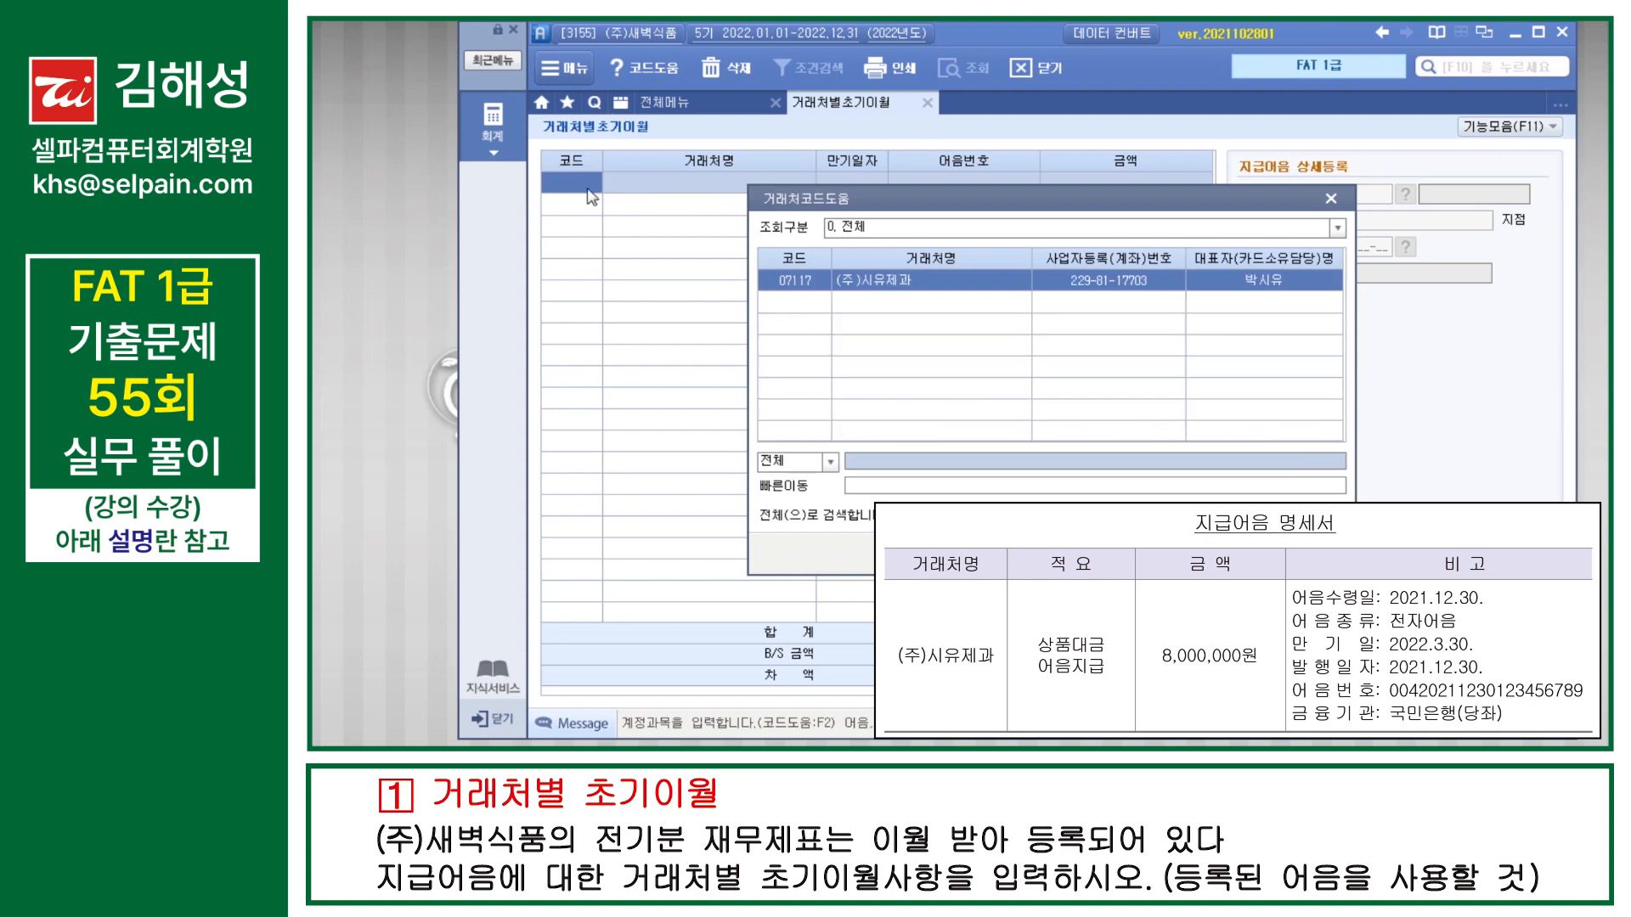
pyautogui.press('Return')
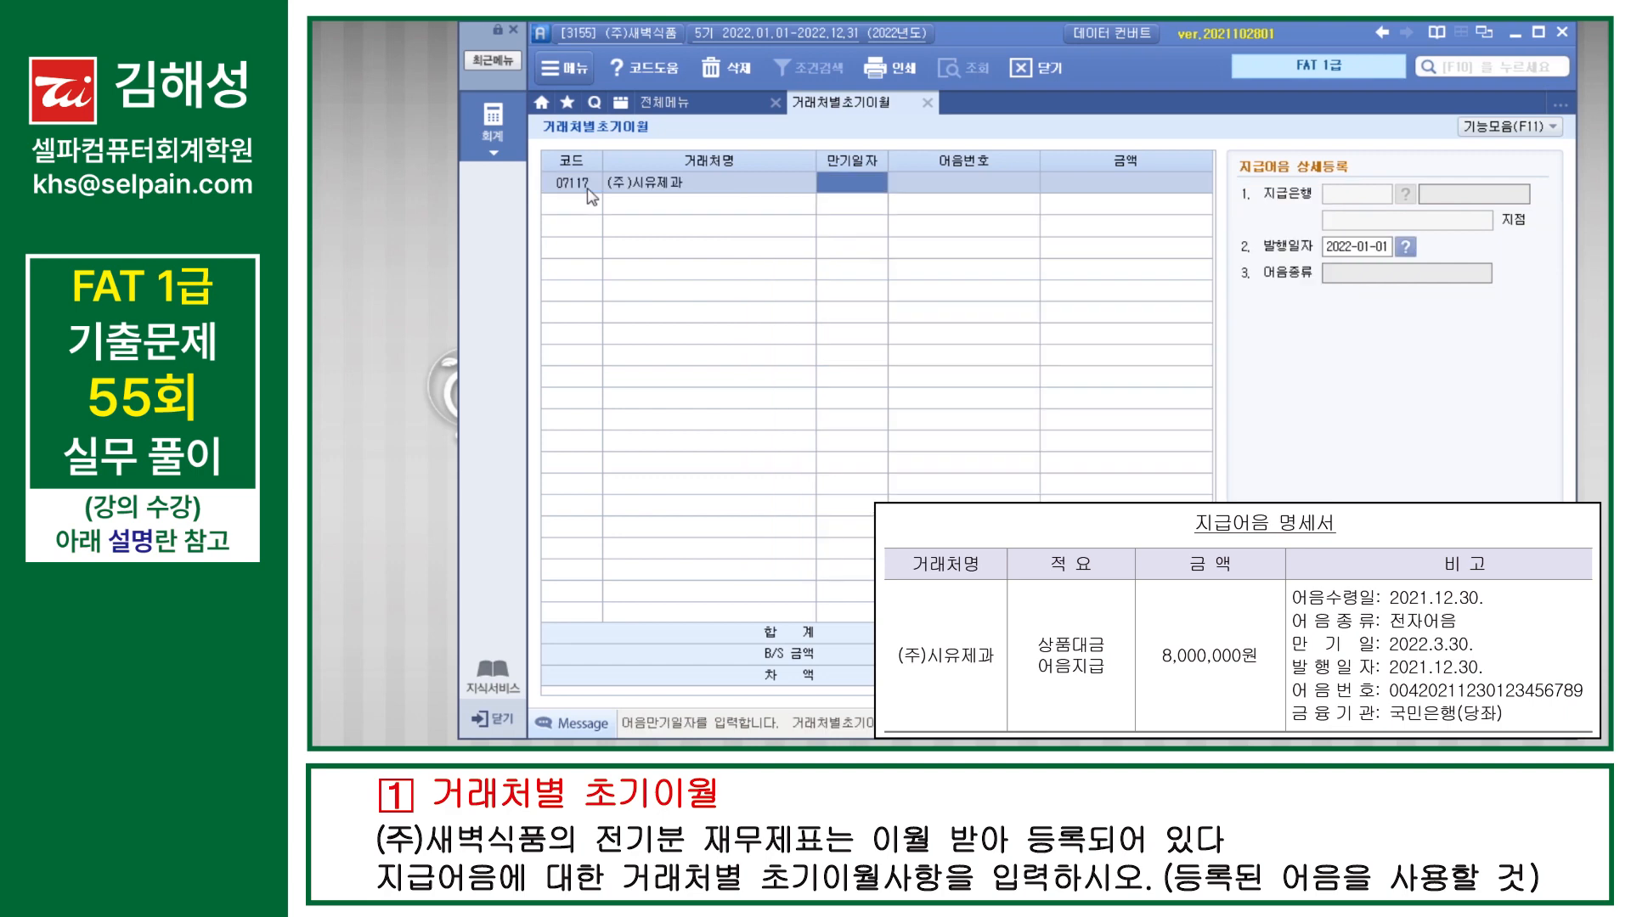
pyautogui.write('2022-03-30')
pyautogui.press('Return')
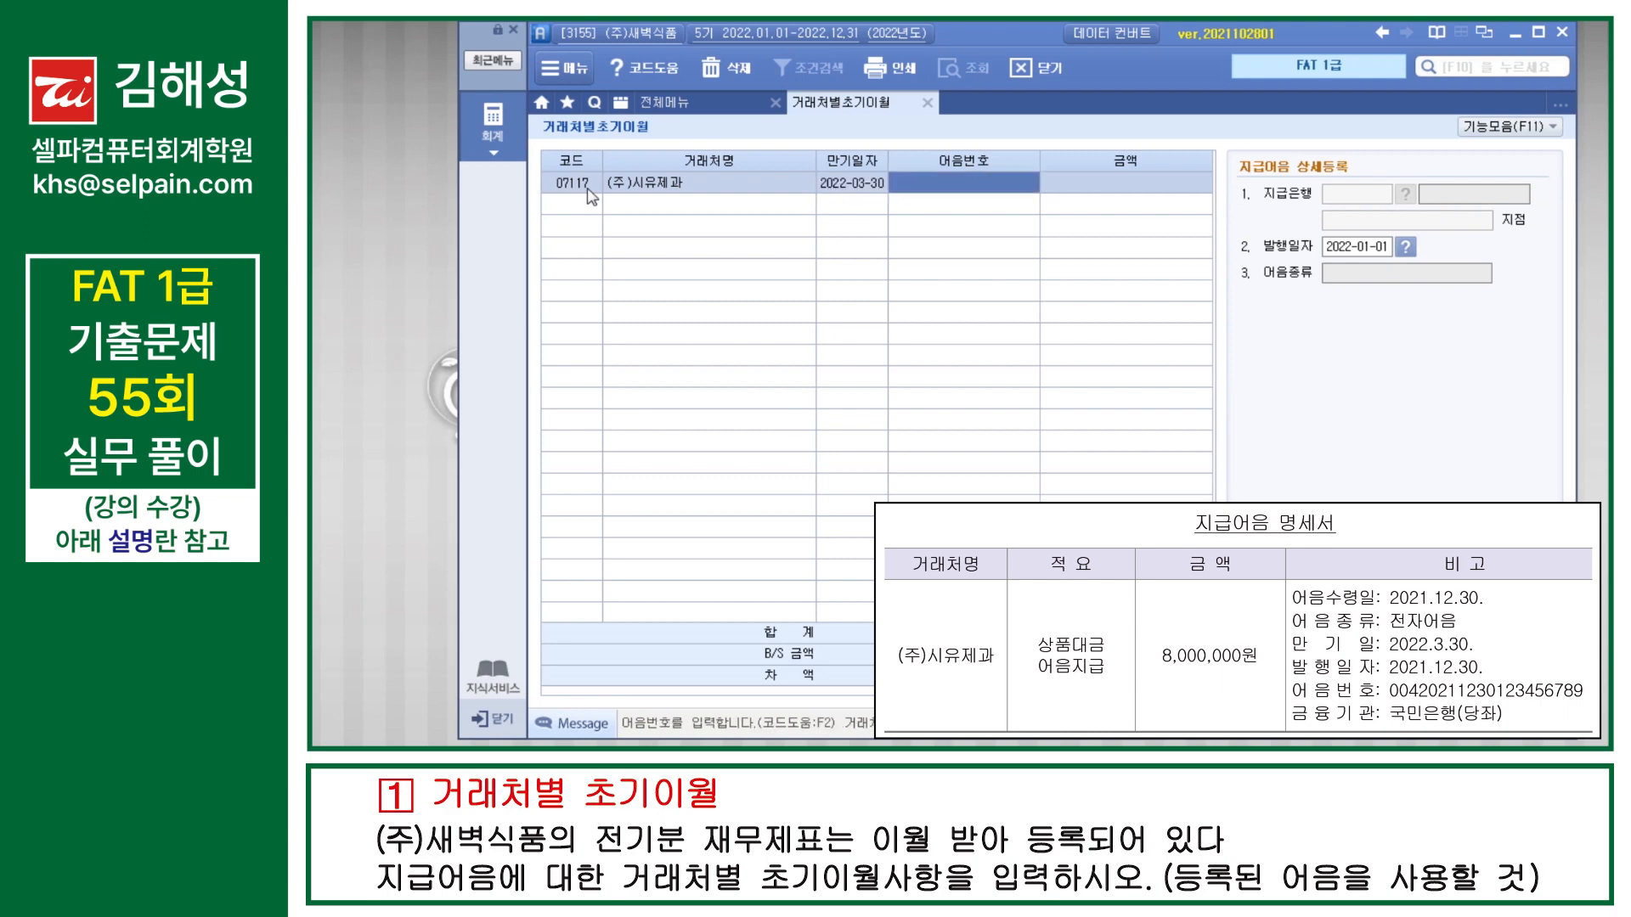
pyautogui.write('00420211230123456789')
pyautogui.press('Return')
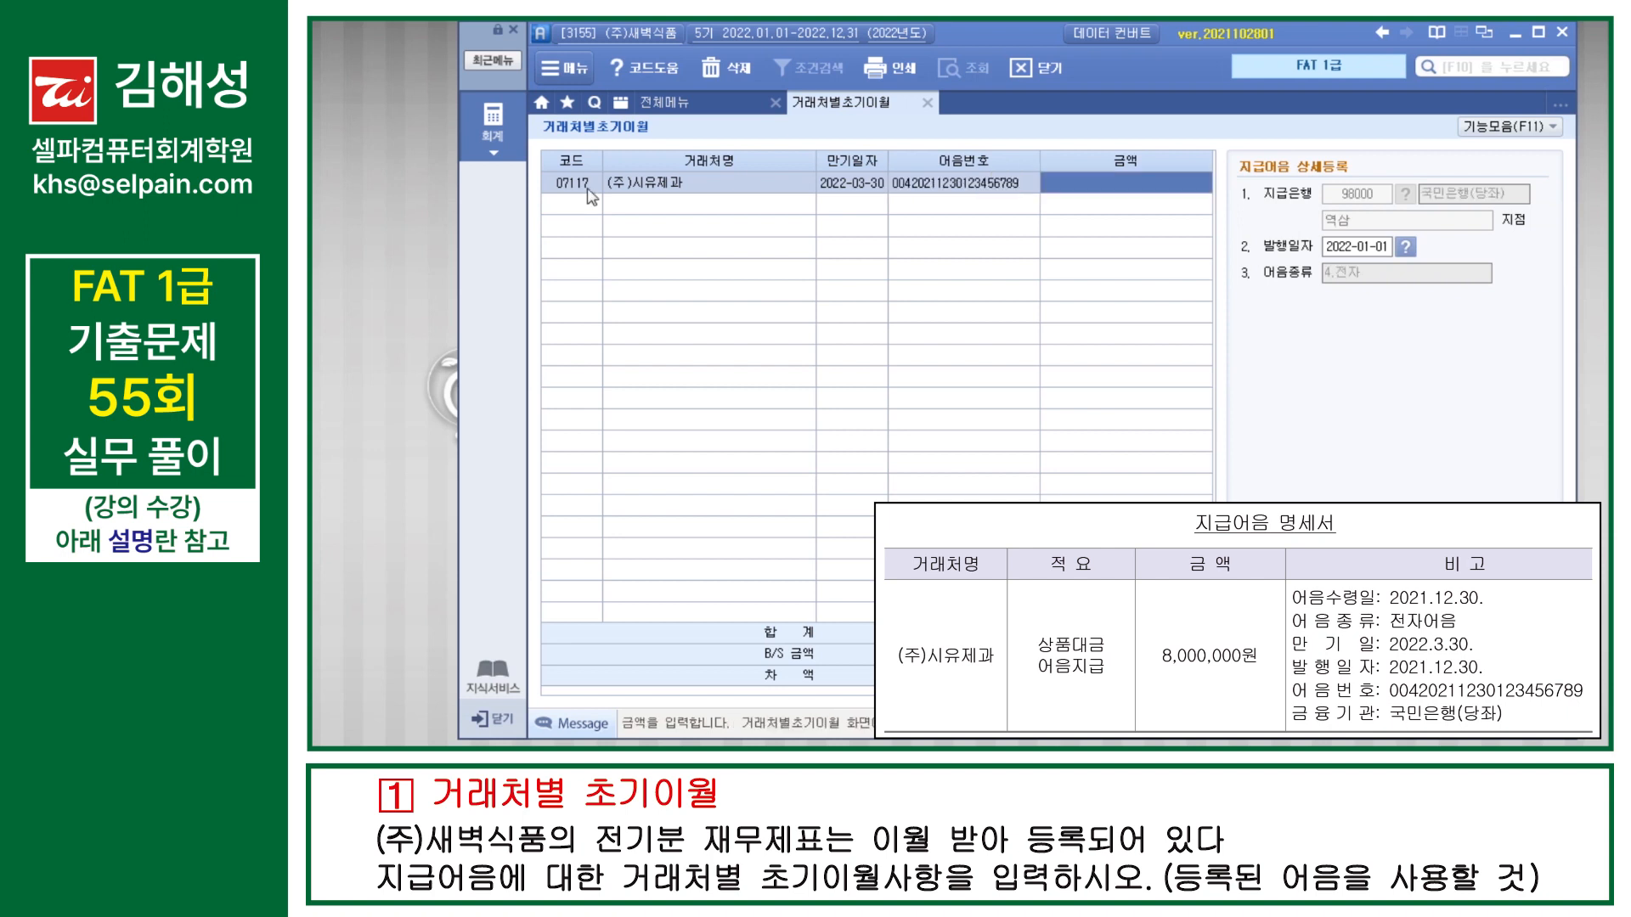
# Step: Enter 8,000,000 as the note amount and 2021-12-30 as its issue date, and return to the account list
pyautogui.write('8000000')
pyautogui.press('Return')
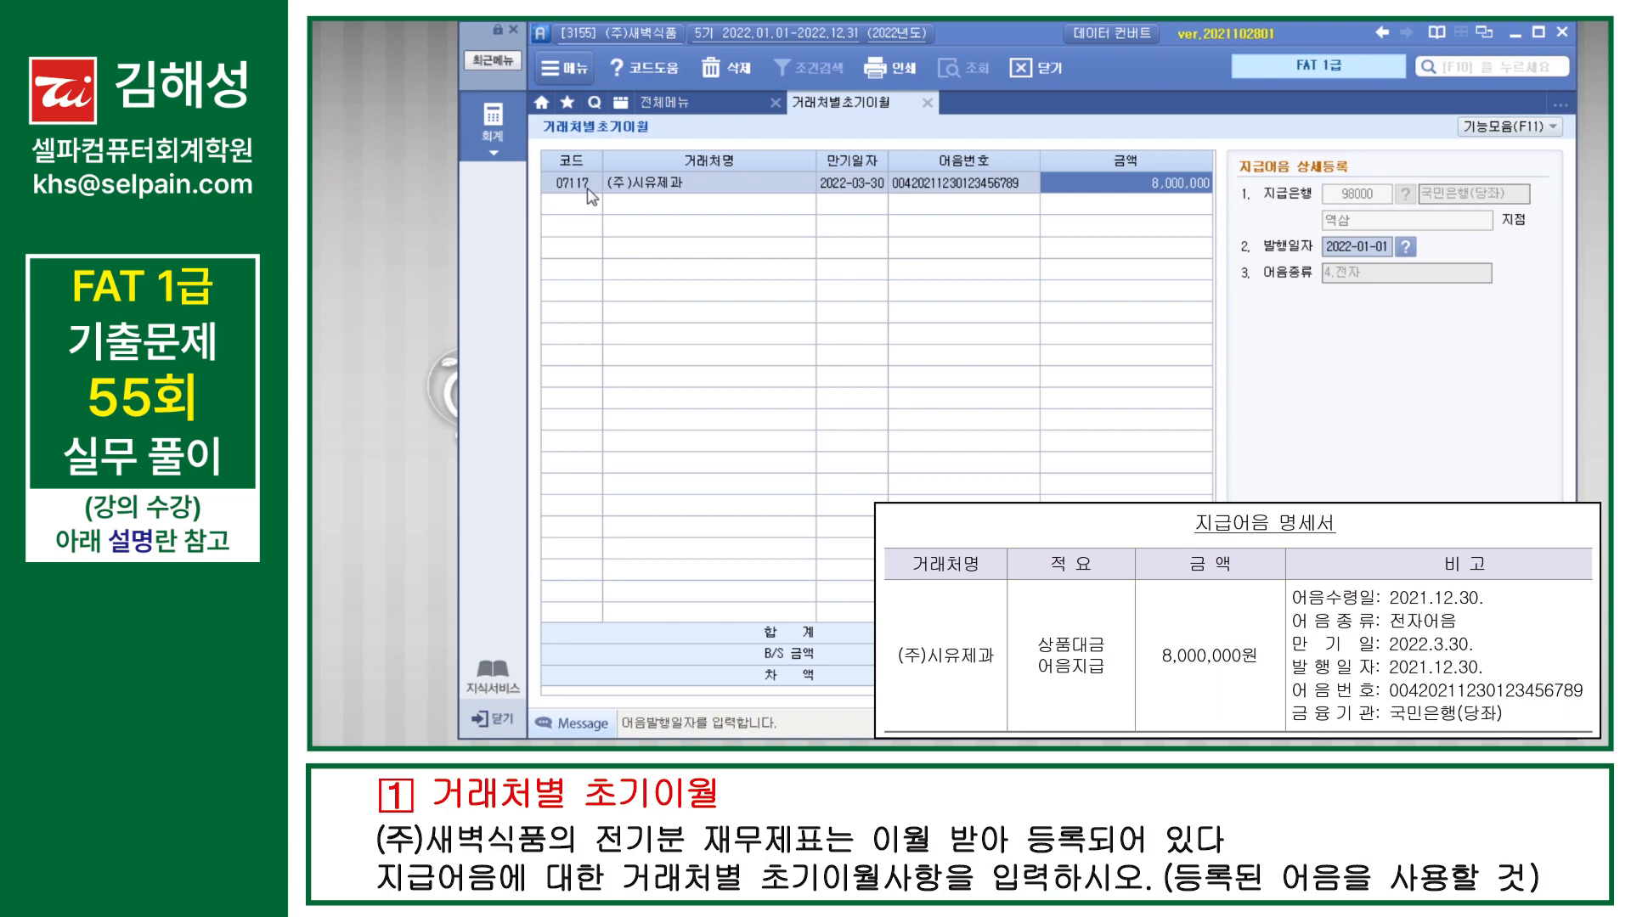
pyautogui.write('2021')
pyautogui.write('1230')
pyautogui.press('Return')
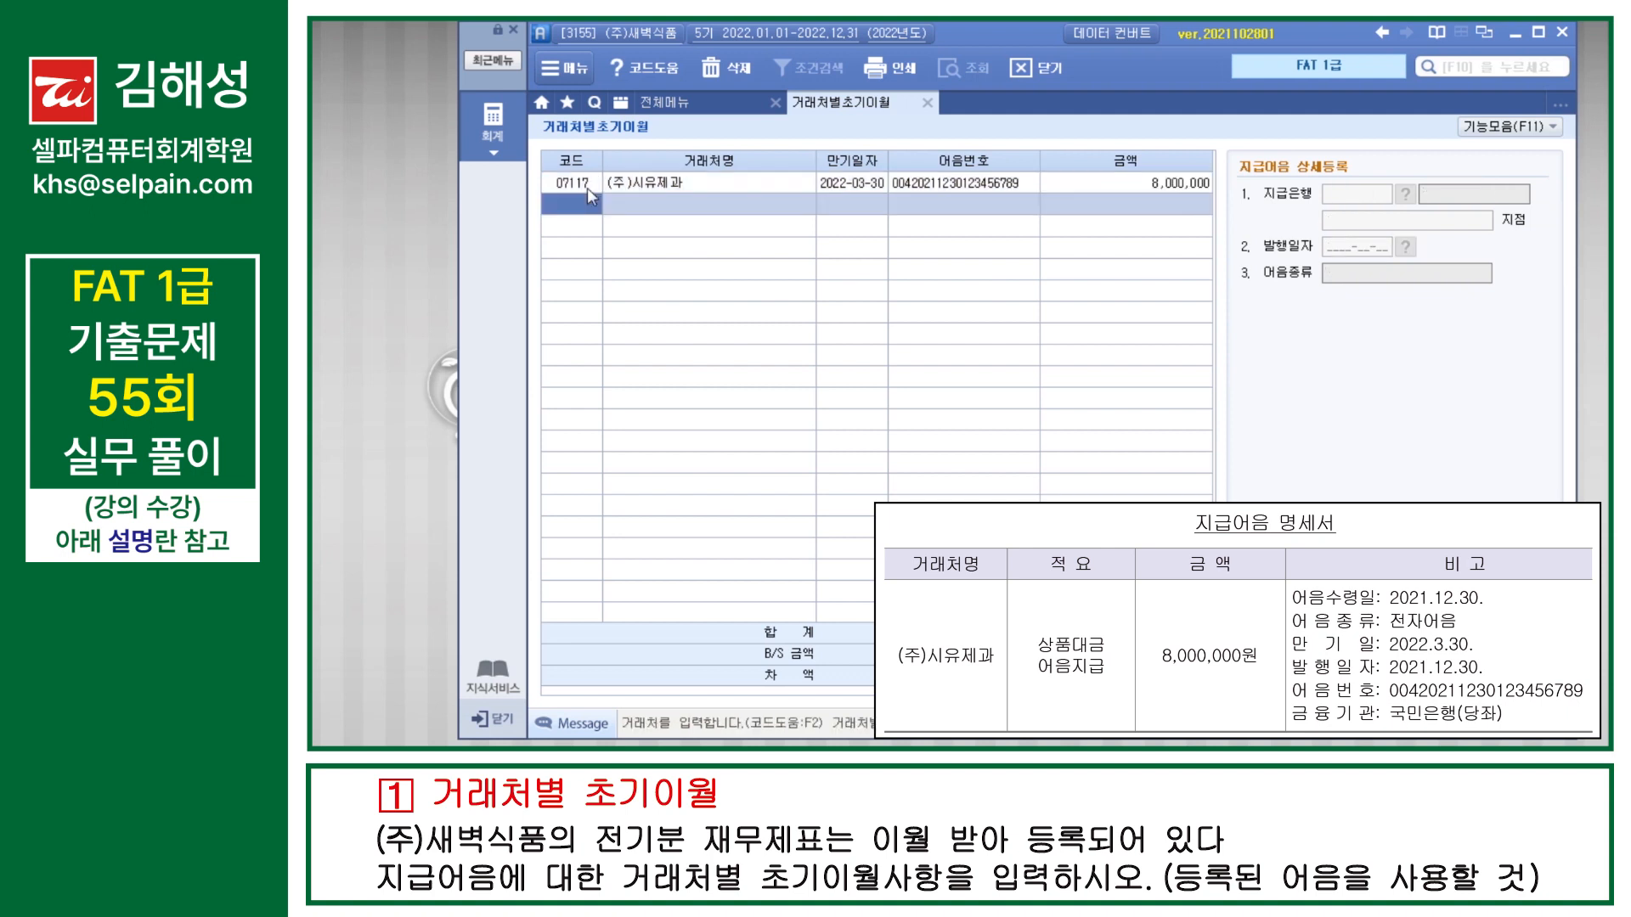
pyautogui.click(588, 187)
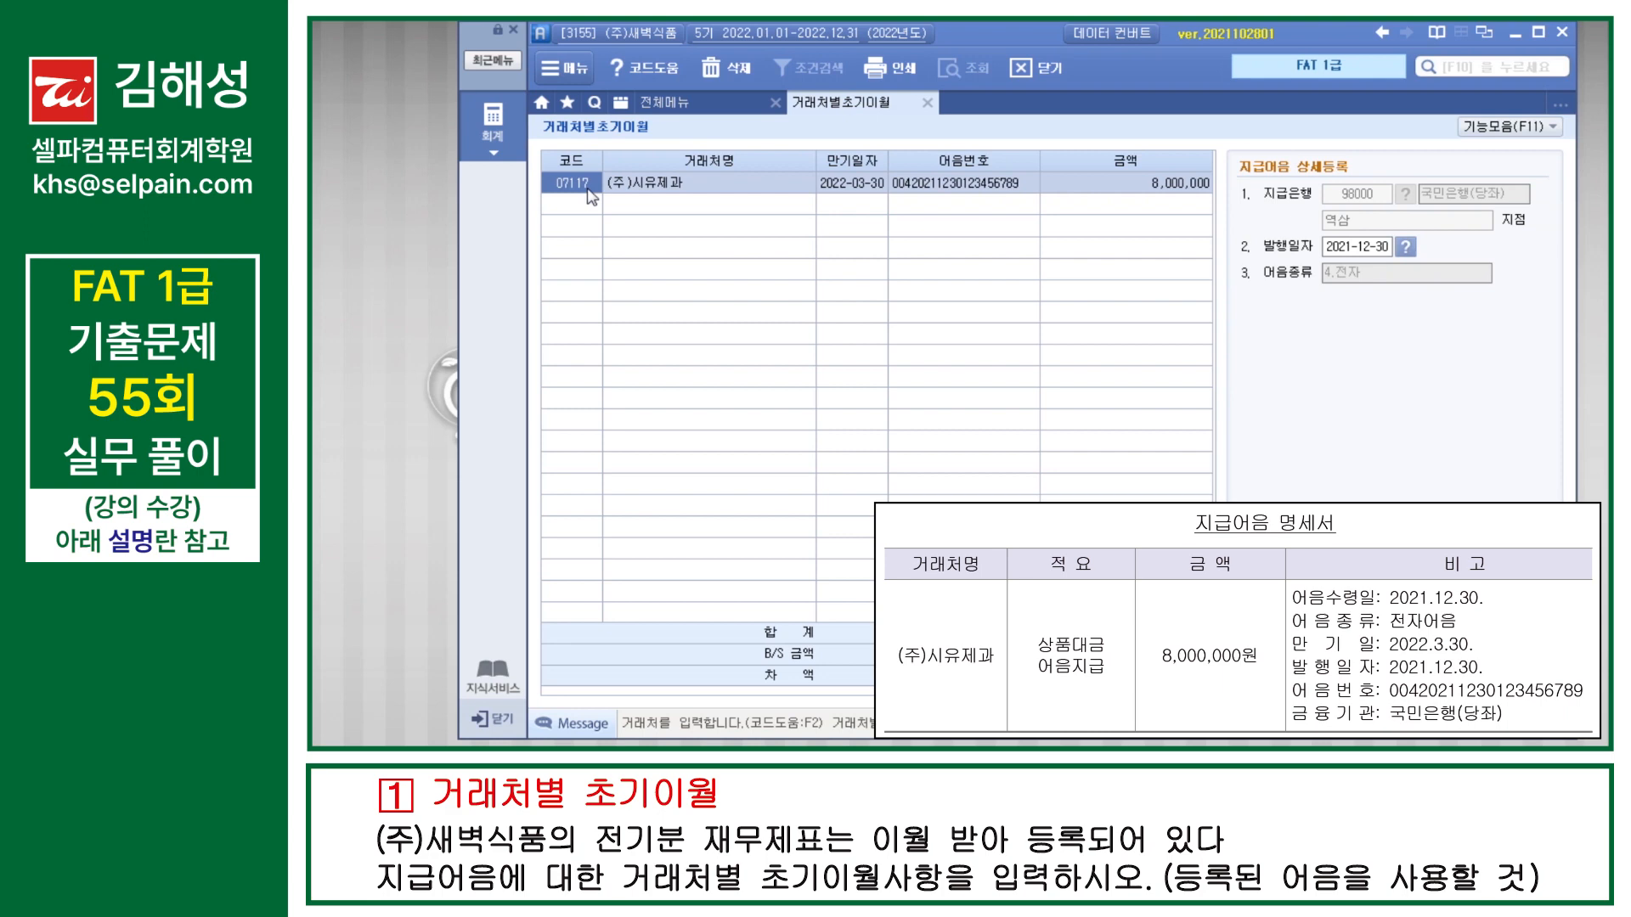
pyautogui.click(578, 206)
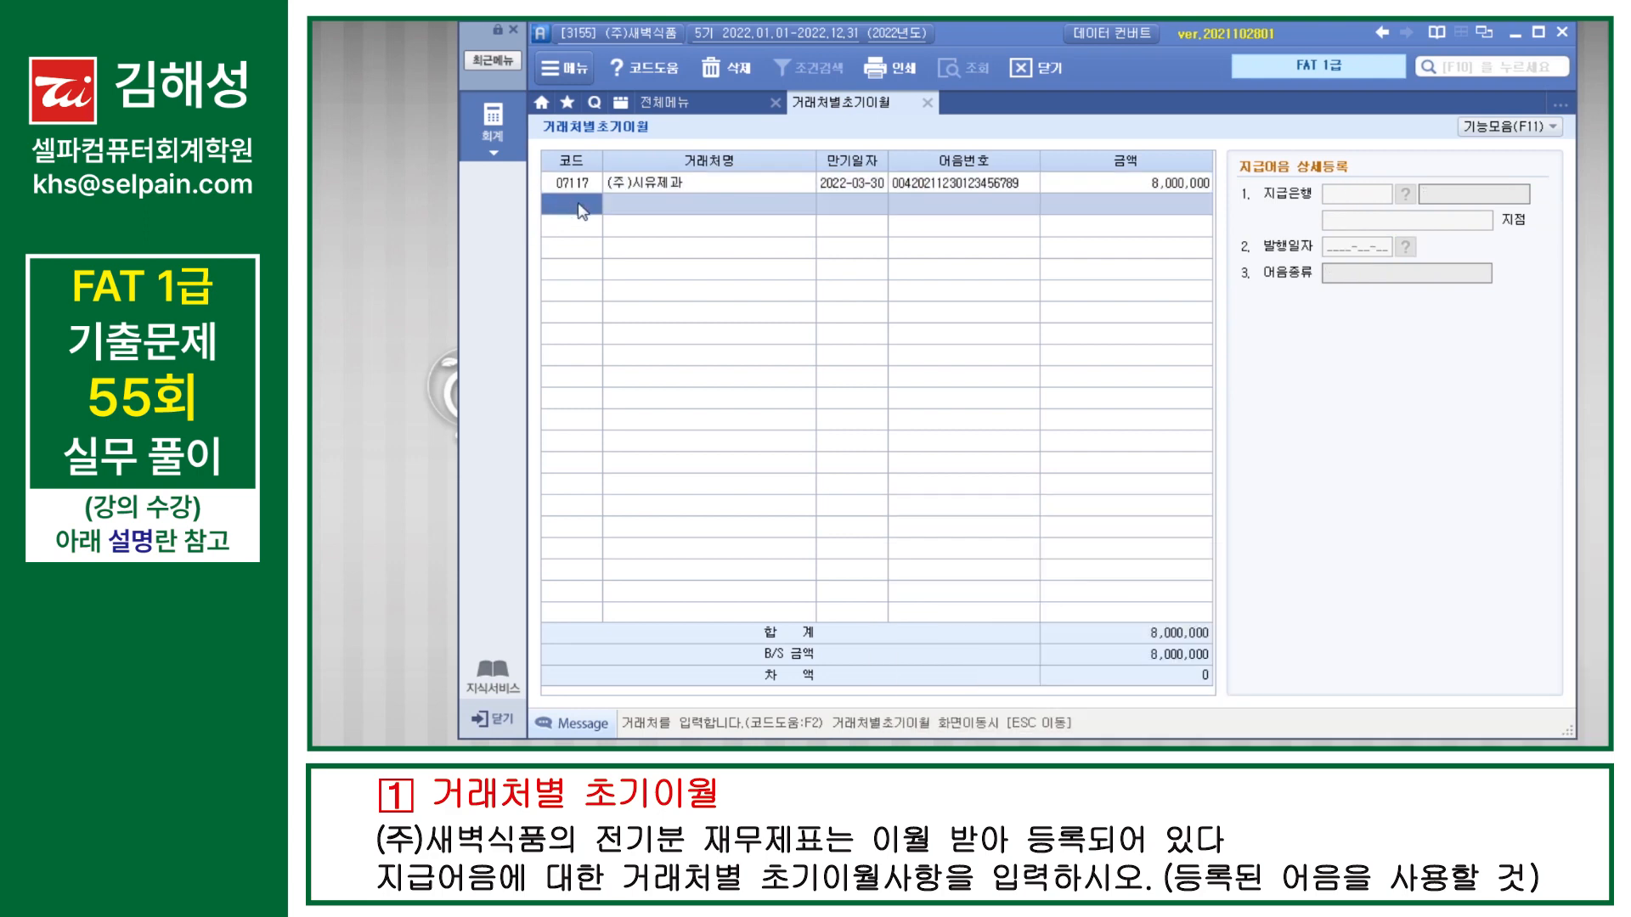
pyautogui.press('Escape')
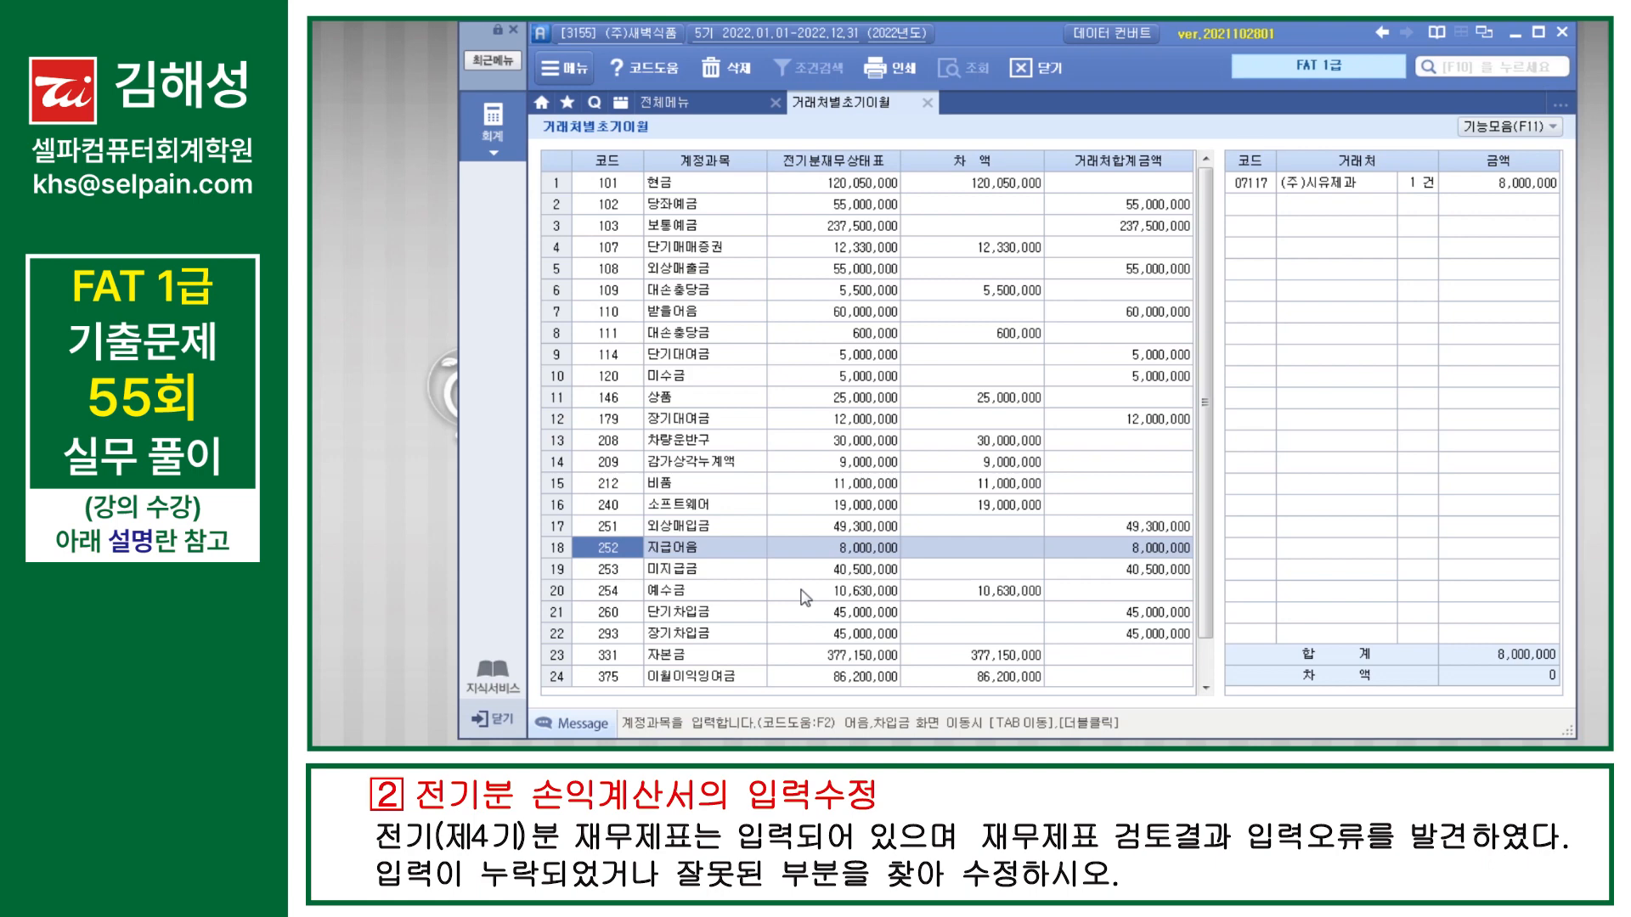
# Step: Open the 전기분 손익계산서 (prior-period income statement) screen
pyautogui.press('F10')
pyautogui.write('전기분손익계산서')
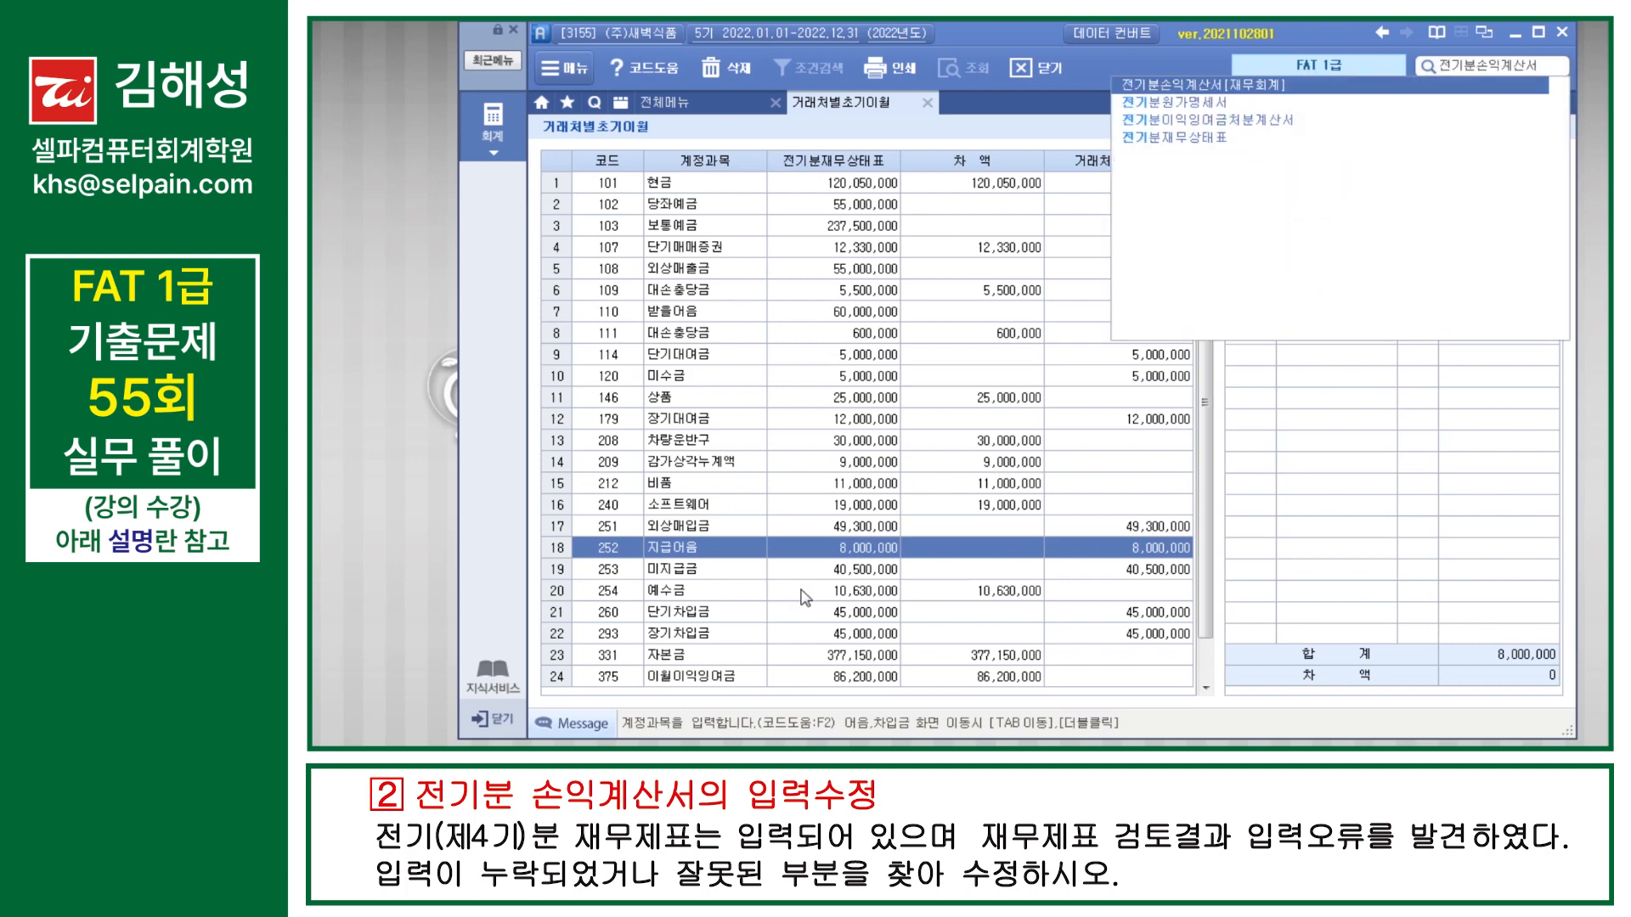
pyautogui.press('Return')
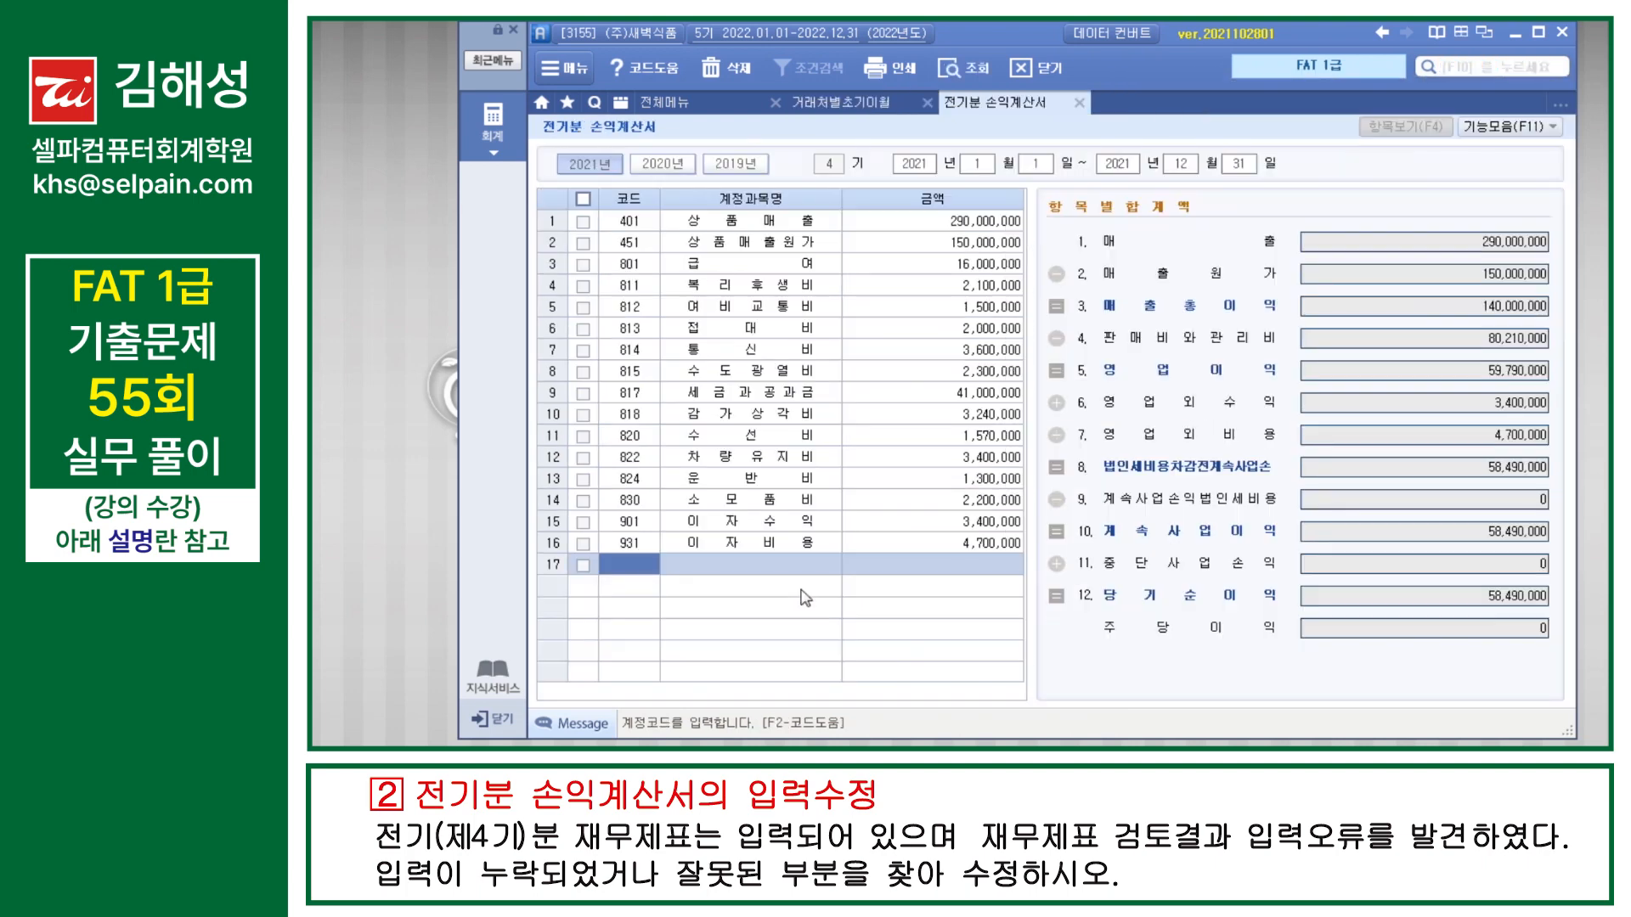
# Step: Check the 상품매출 amount and the 상품매출원가 breakdown against the given income statement
pyautogui.press('Up')
pyautogui.press('Up')
pyautogui.press('Up')
pyautogui.press('Up')
pyautogui.press('Up')
pyautogui.press('Up')
pyautogui.press('Up')
pyautogui.press('Up')
pyautogui.press('Up')
pyautogui.press('Up')
pyautogui.press('Up')
pyautogui.press('Up')
pyautogui.press('Up')
pyautogui.press('Up')
pyautogui.press('Up')
pyautogui.press('Up')
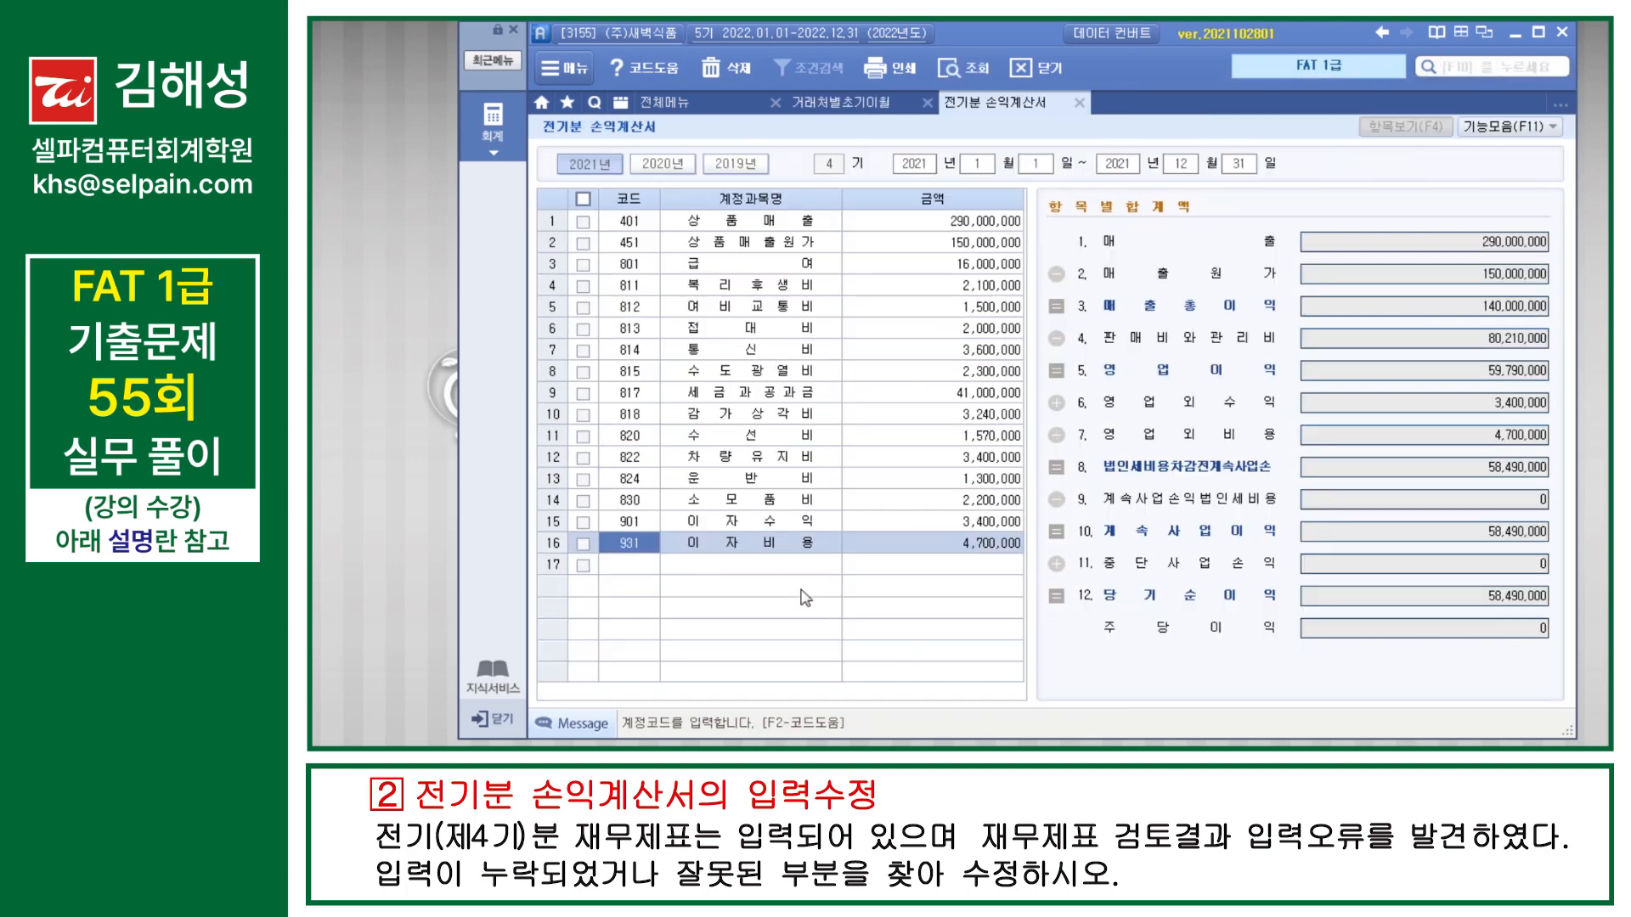
pyautogui.press('Return')
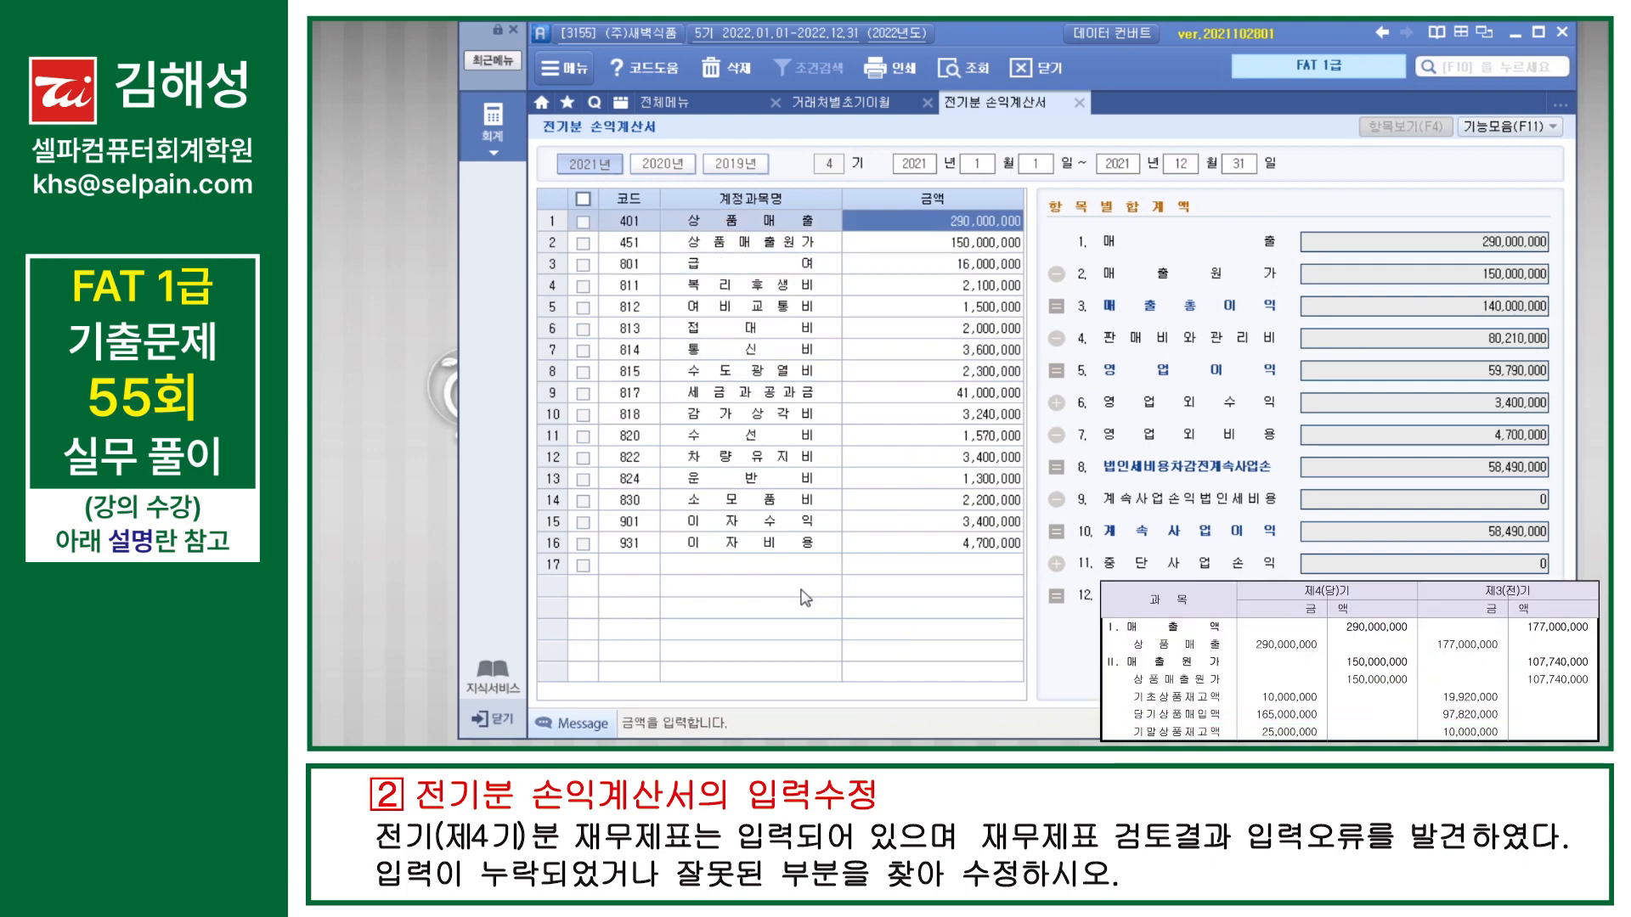
pyautogui.press('Down')
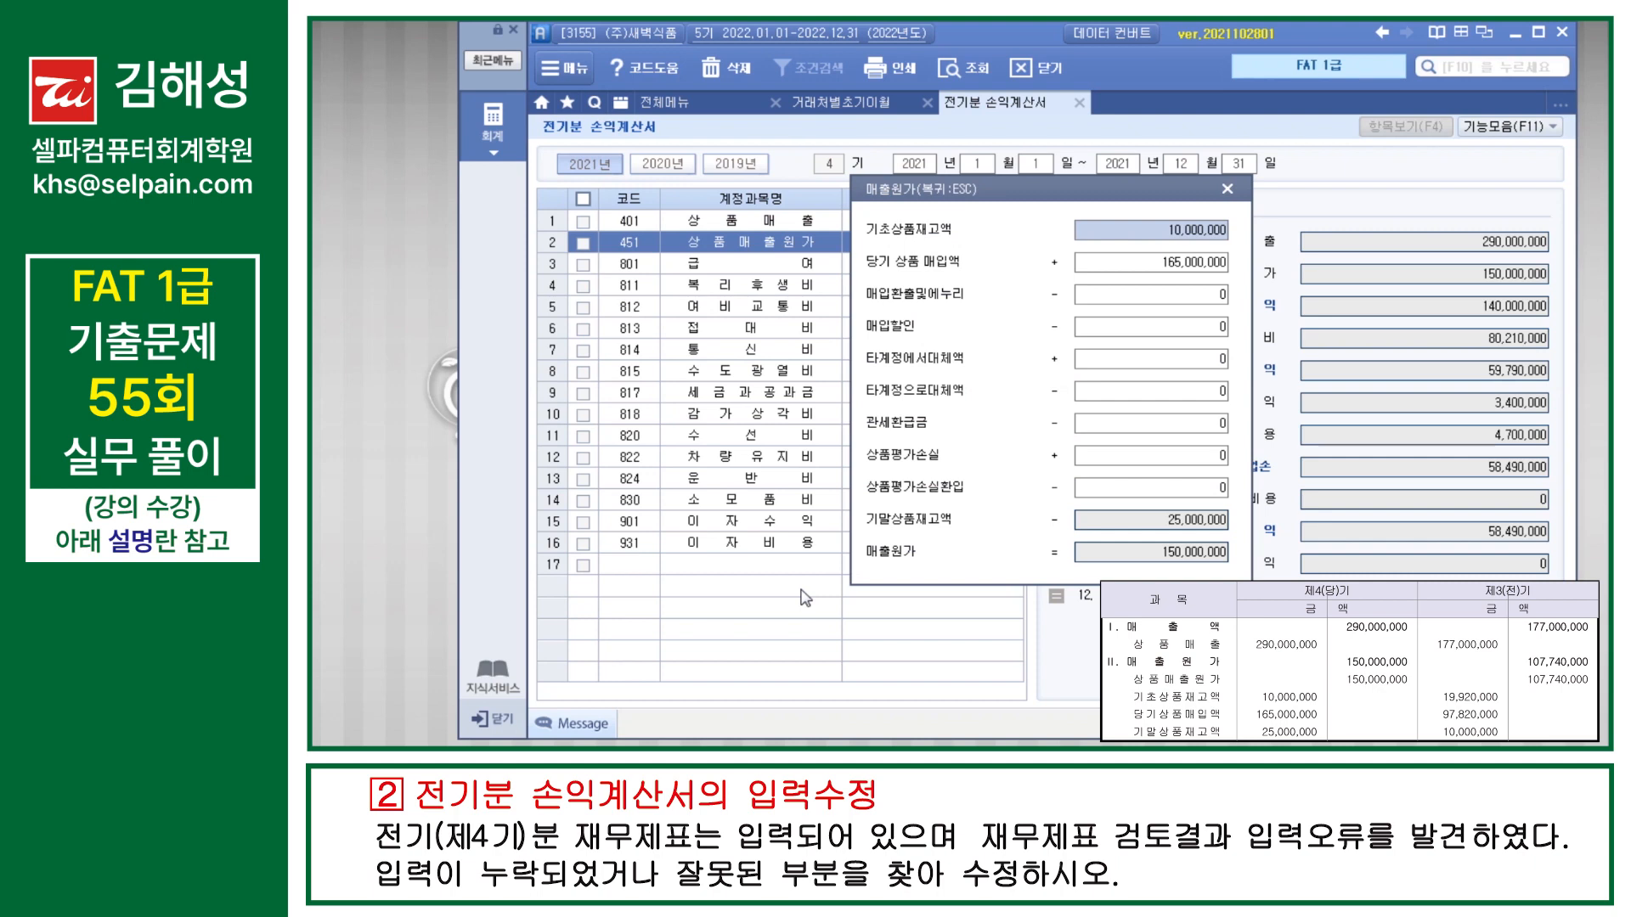
pyautogui.press('Return')
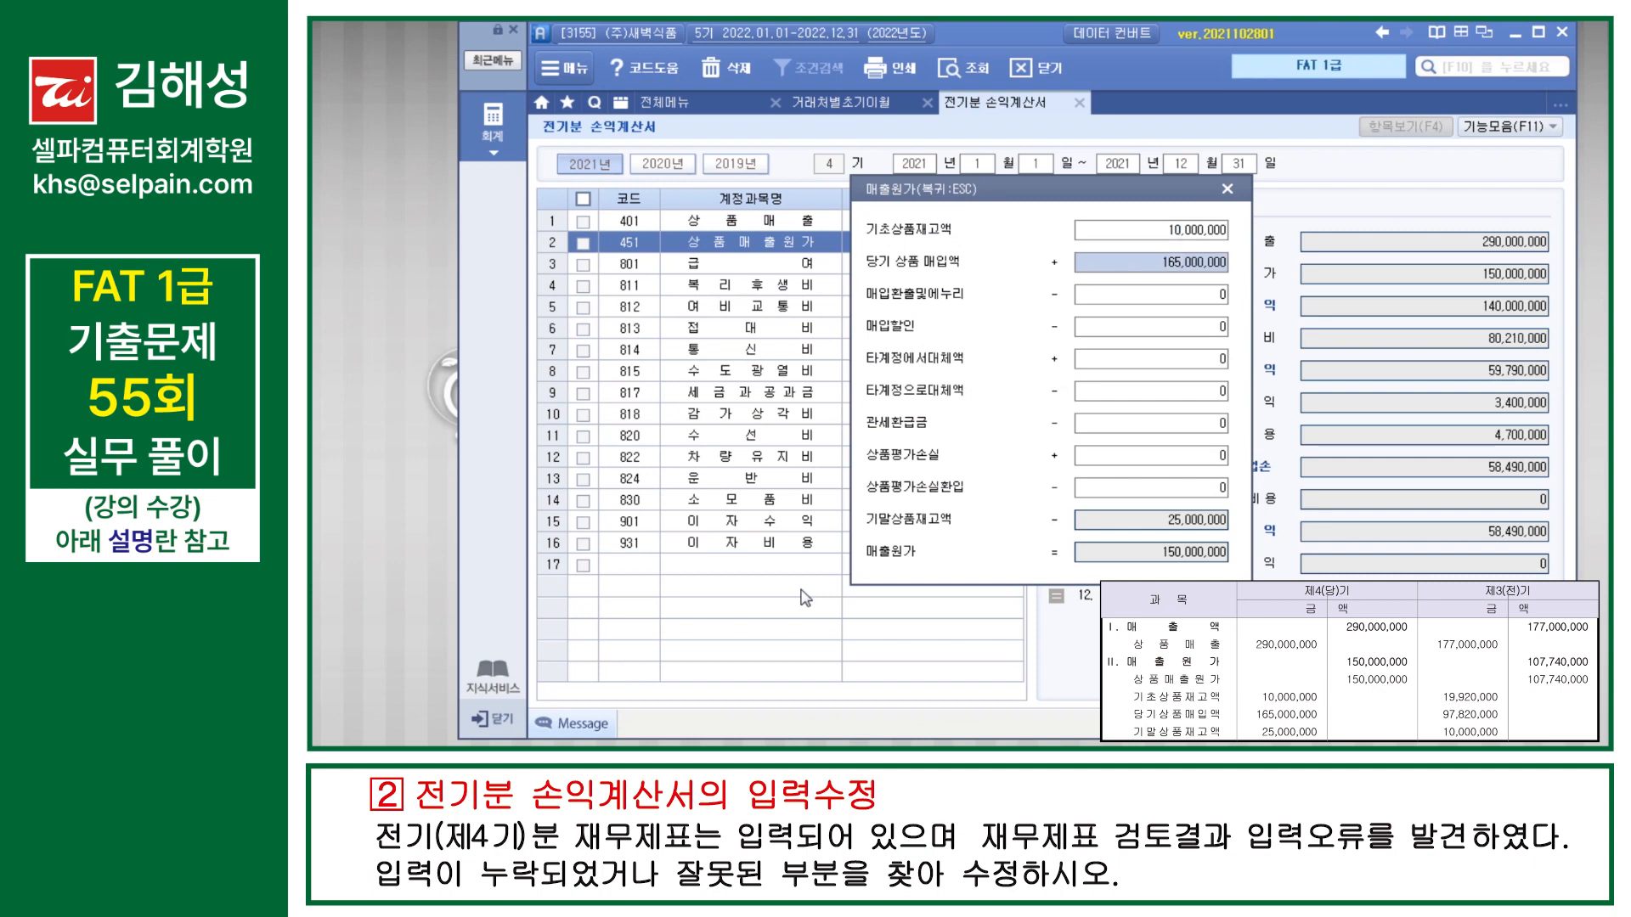
pyautogui.press('Return')
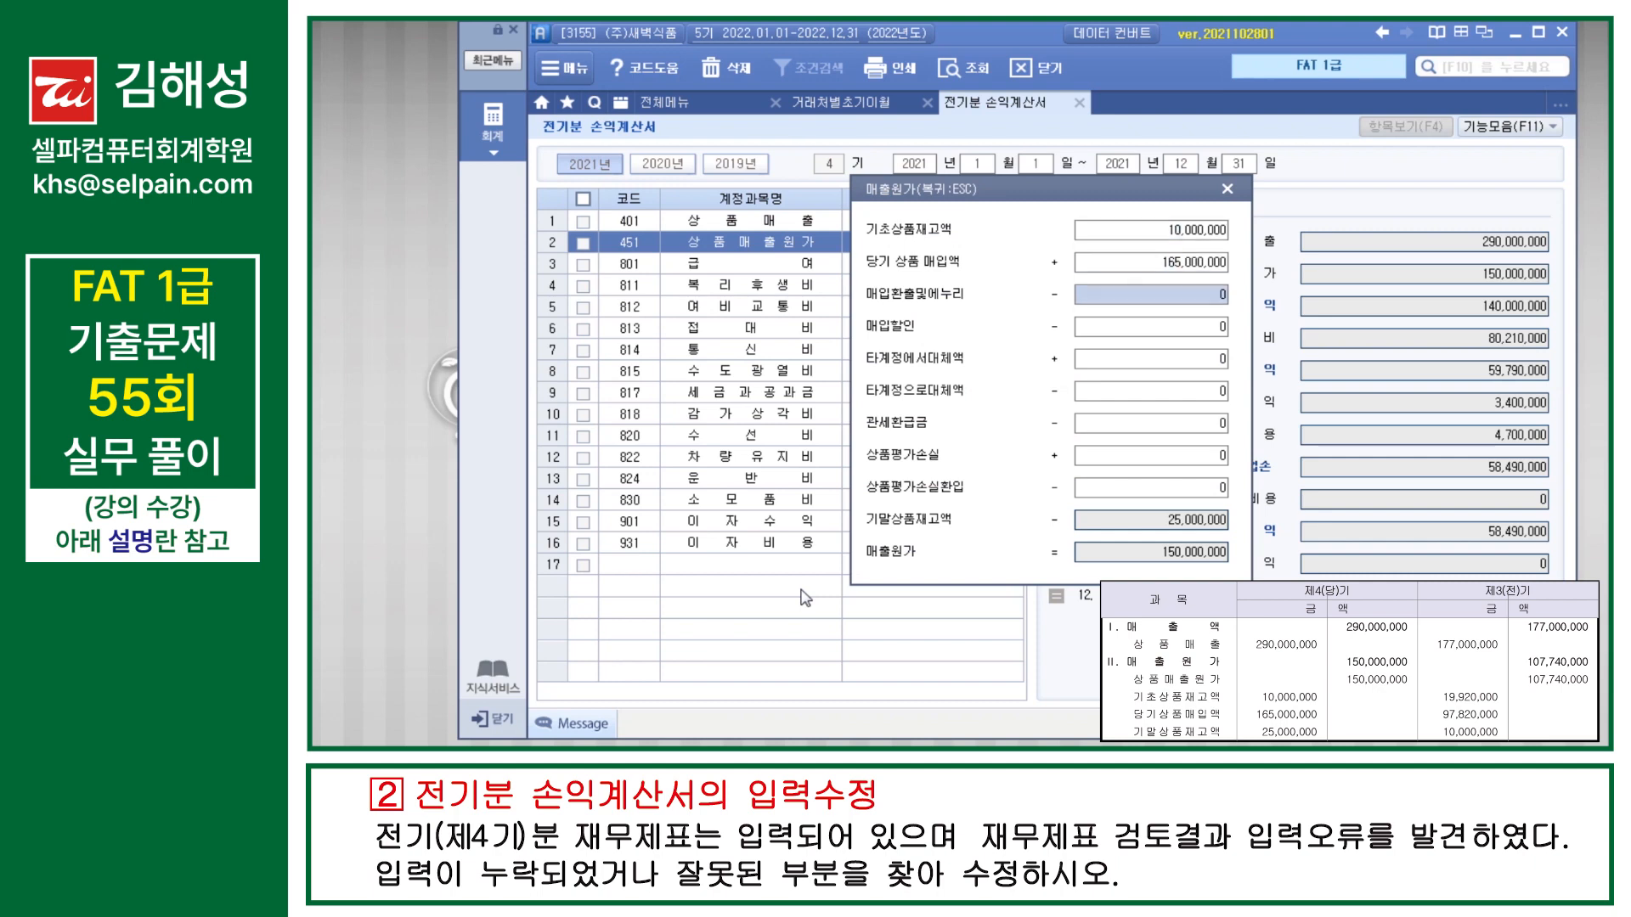
pyautogui.press('Escape')
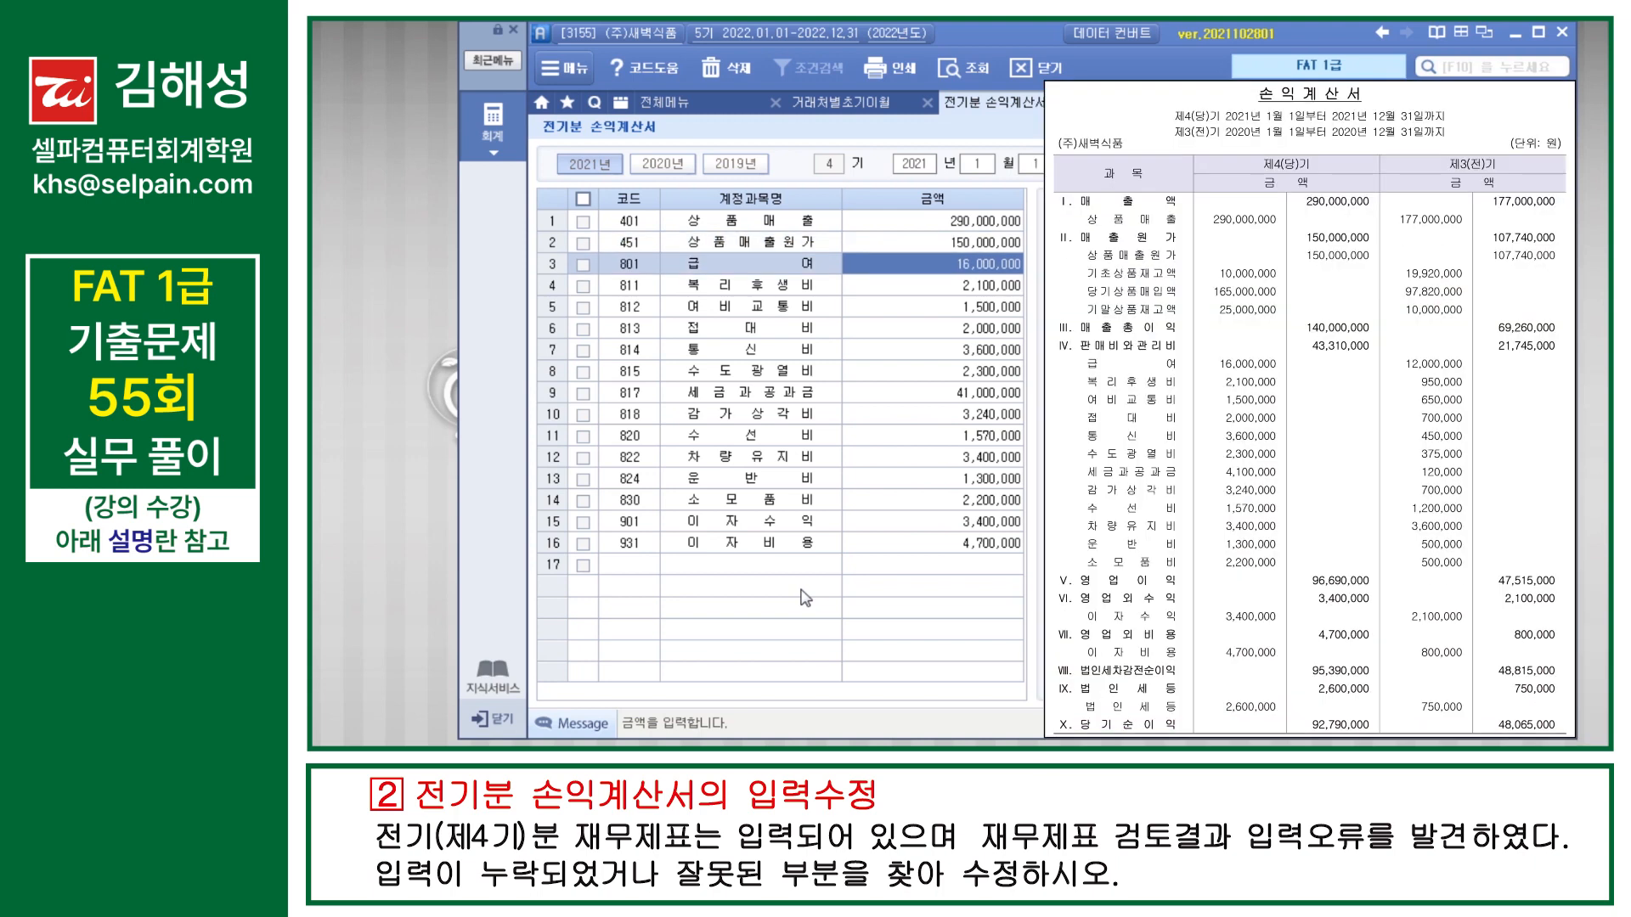
# Step: Compare the expense rows with the given statement and correct 817 세금과공과금 to 4,100,000
pyautogui.press('Down')
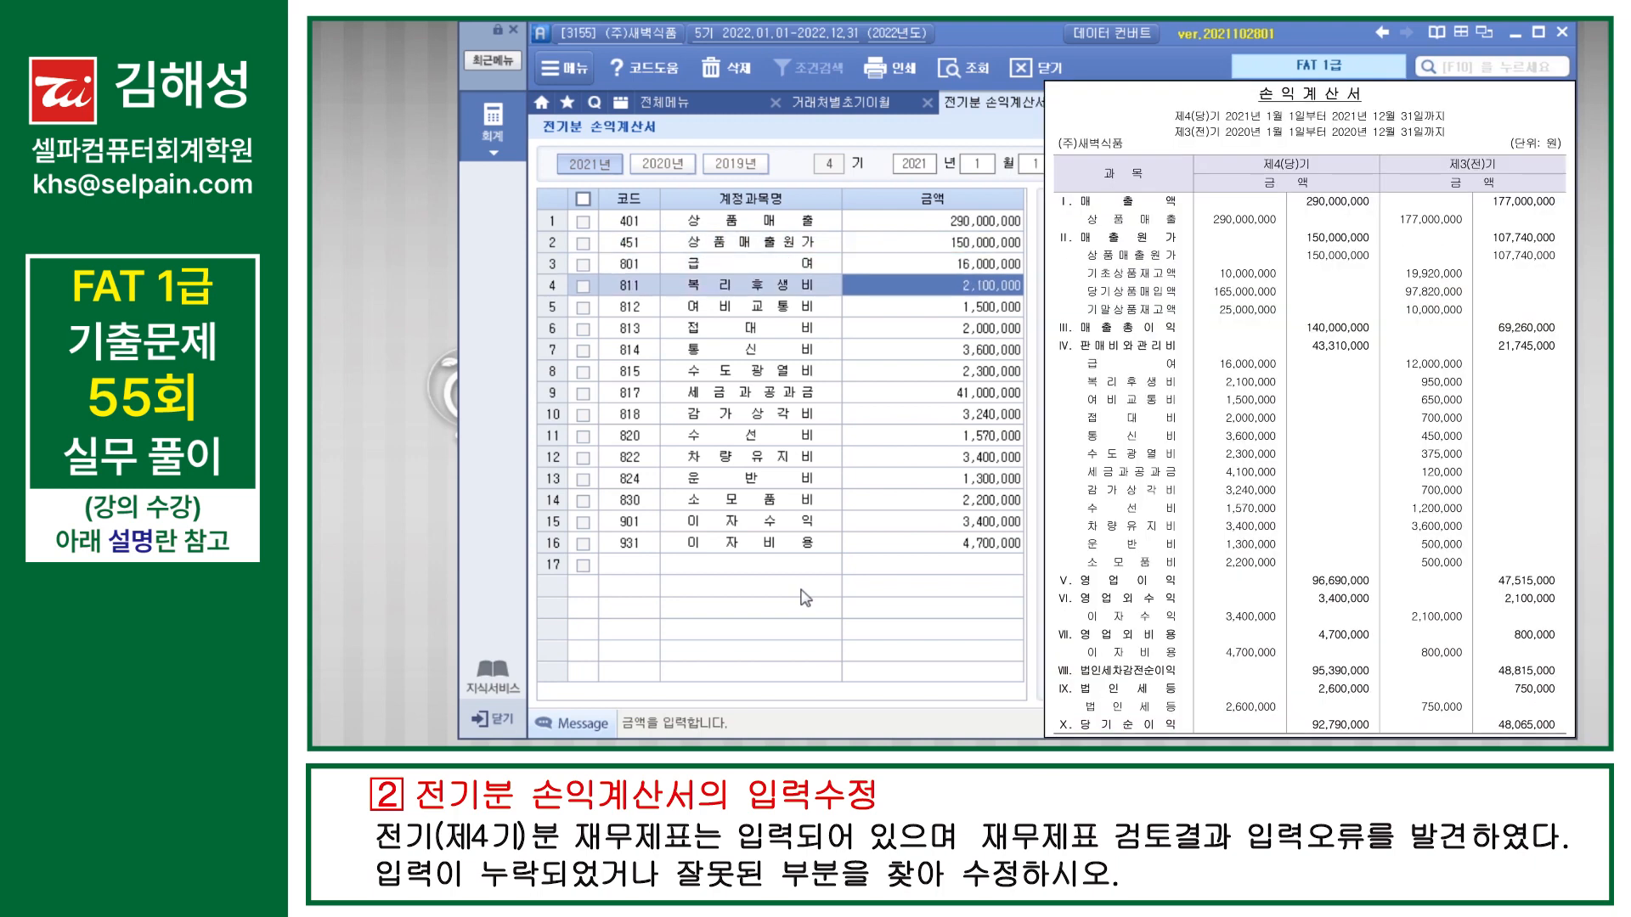
pyautogui.press('Down')
pyautogui.press('Down')
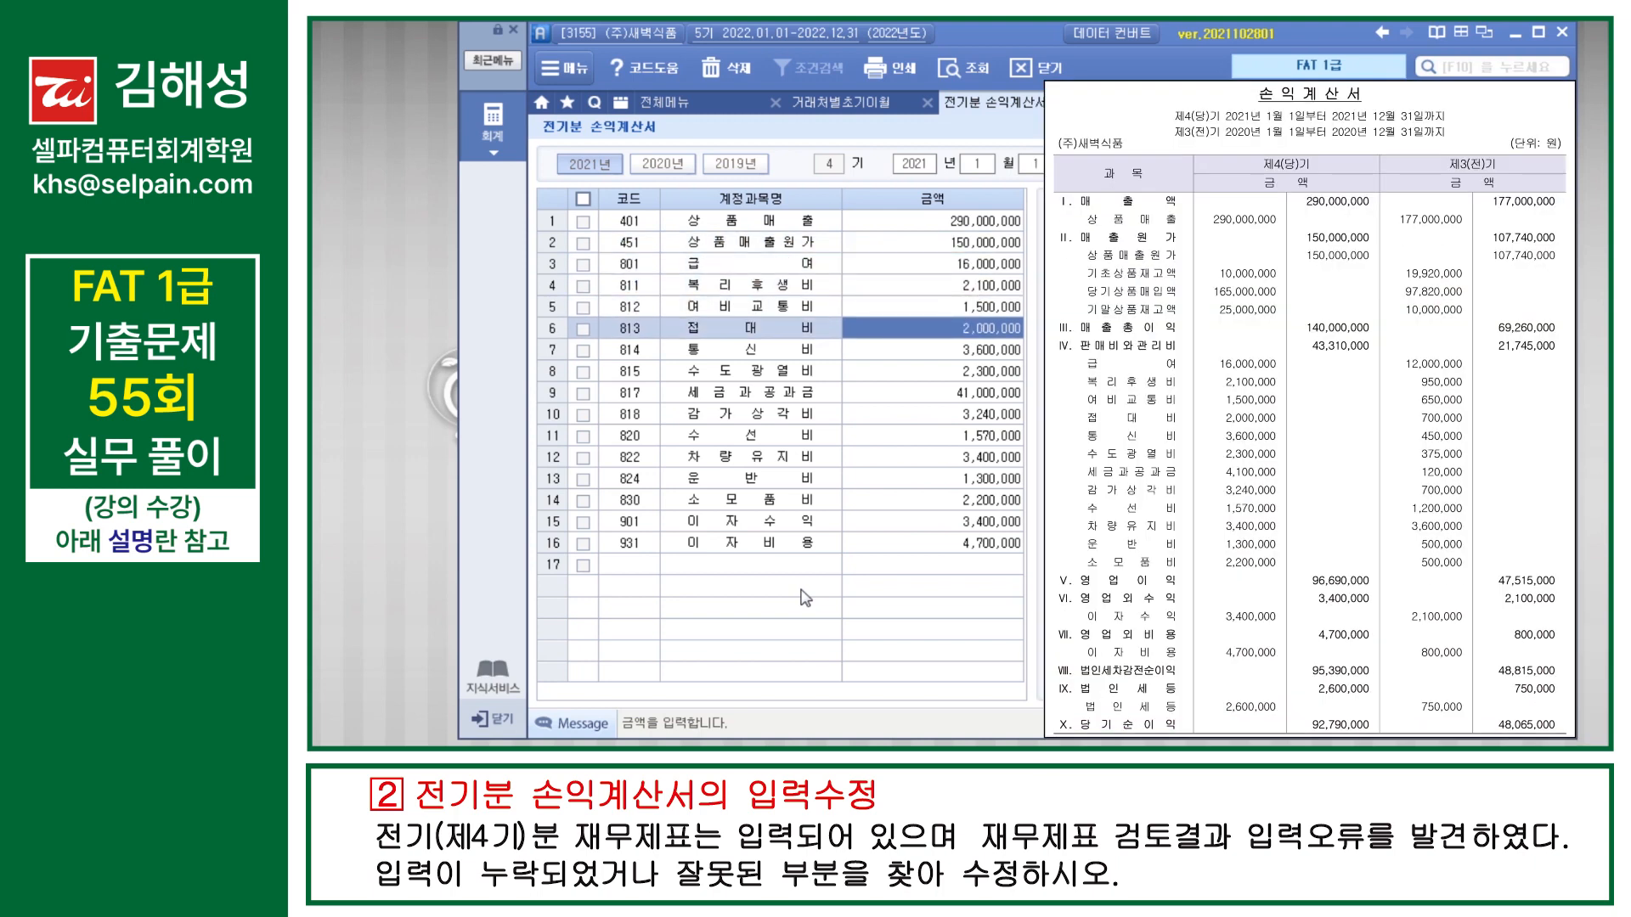
pyautogui.press('Down')
pyautogui.press('Down')
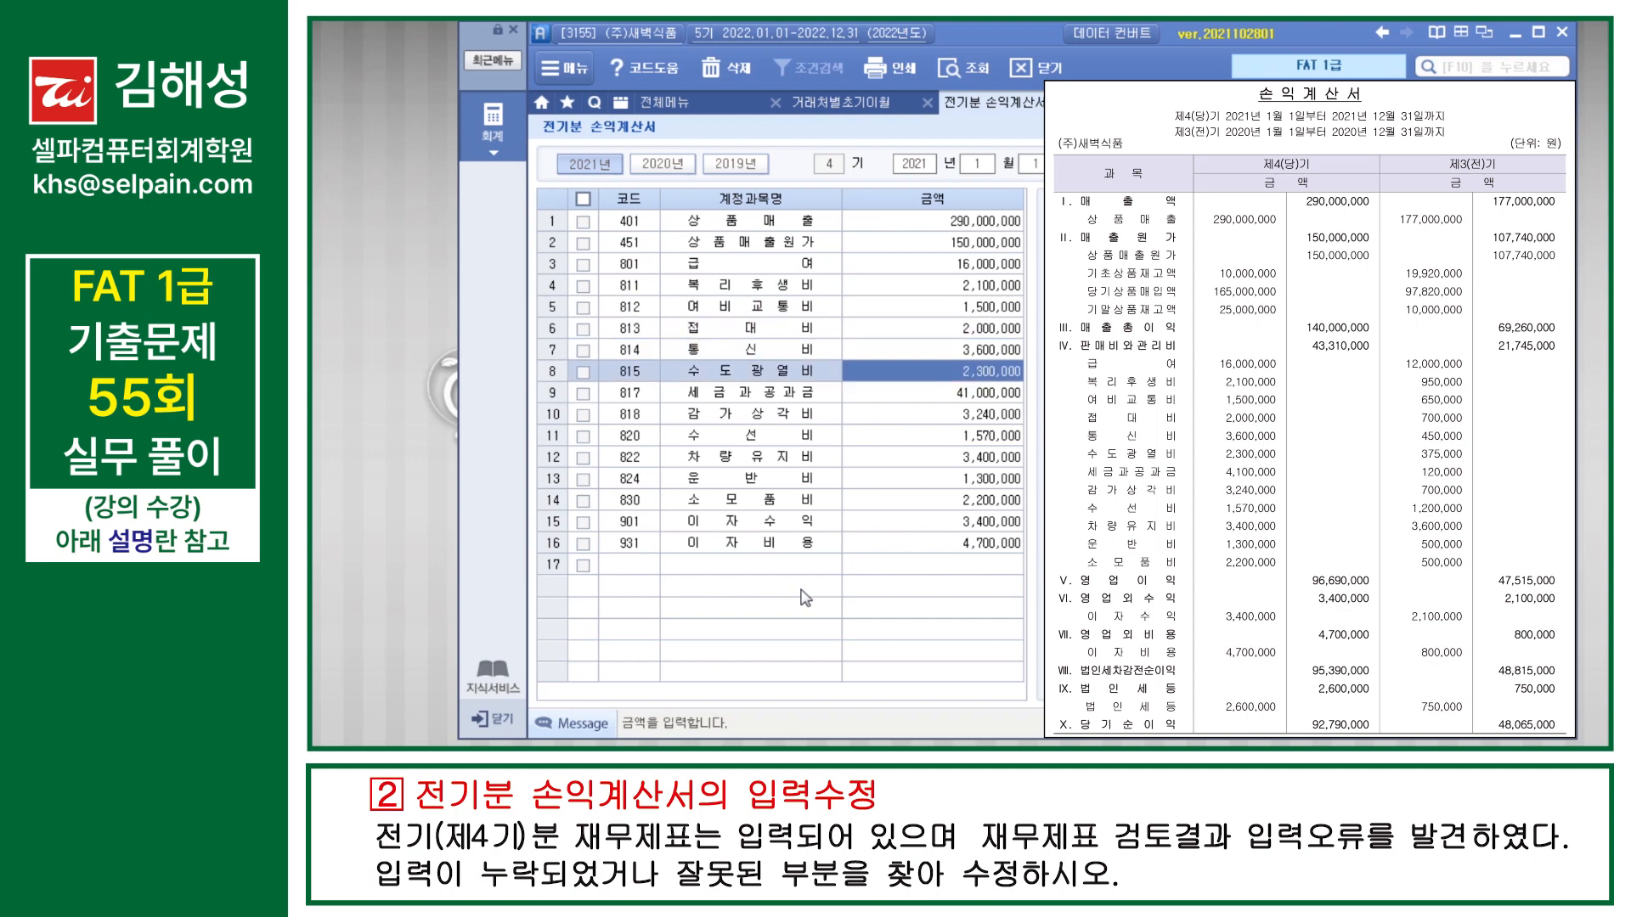
pyautogui.press('Down')
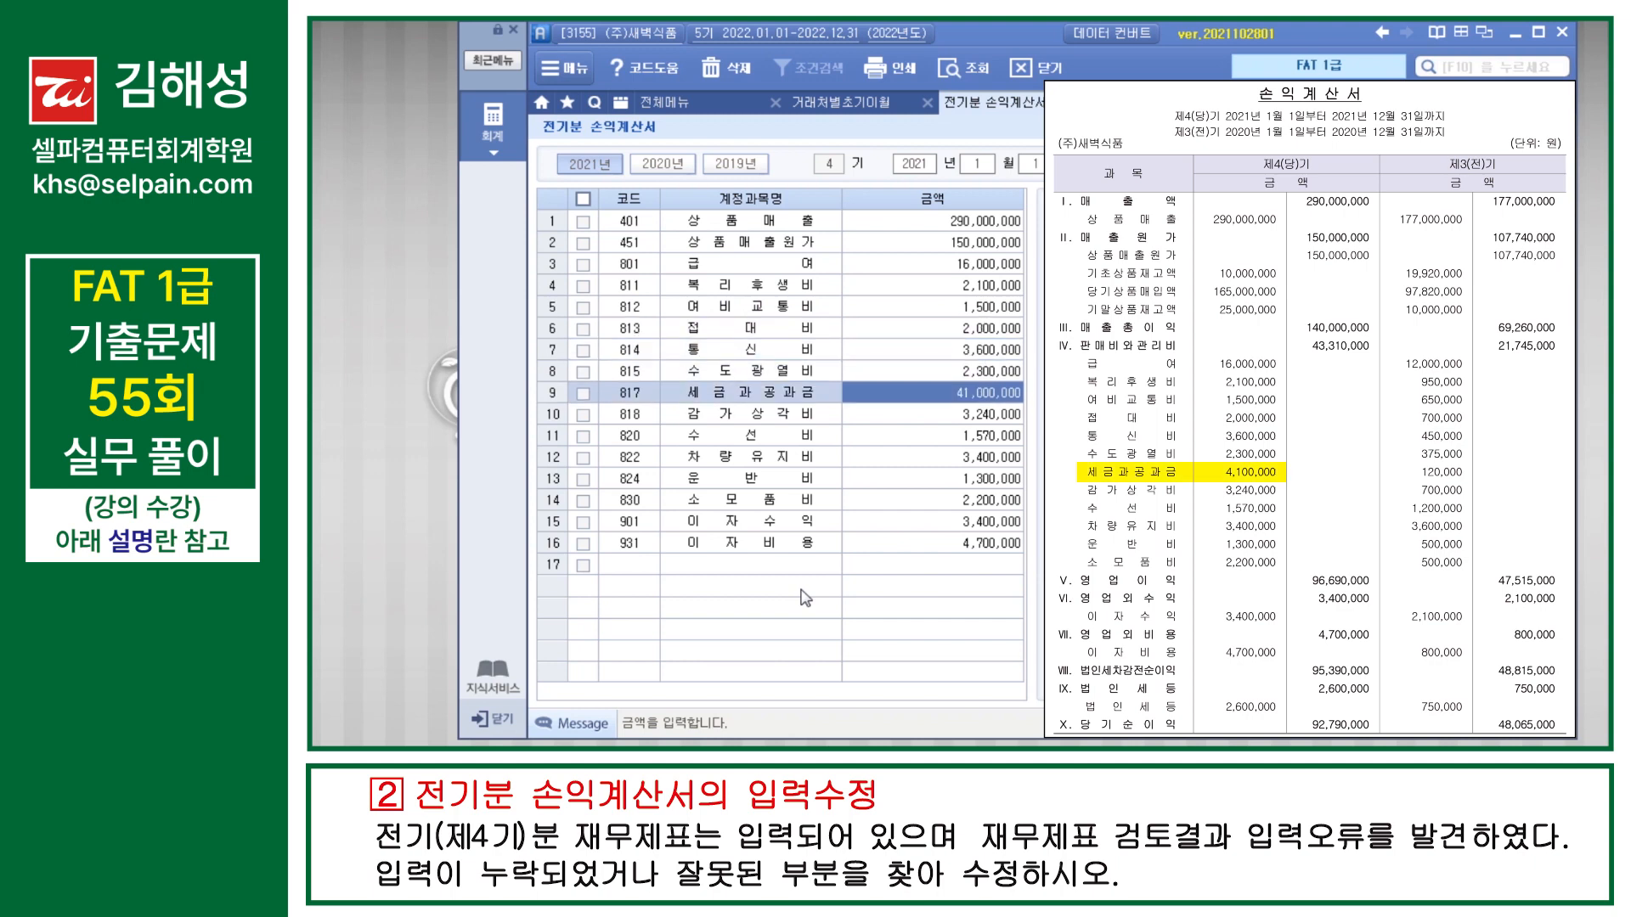
pyautogui.write('4100000')
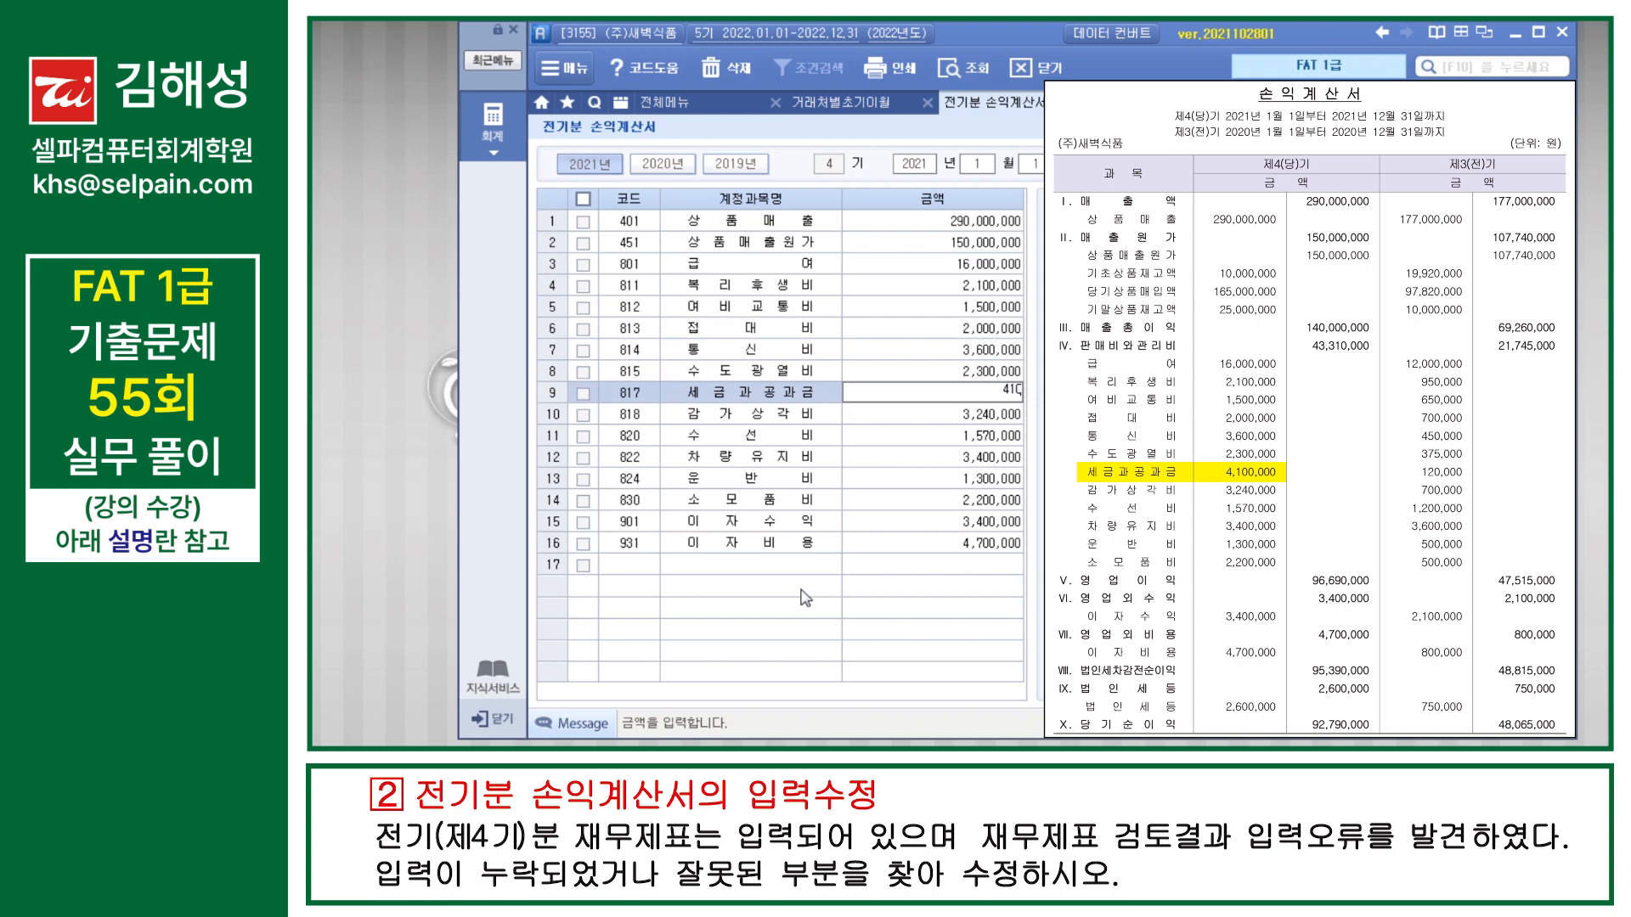
pyautogui.press('Return')
pyautogui.press('Return')
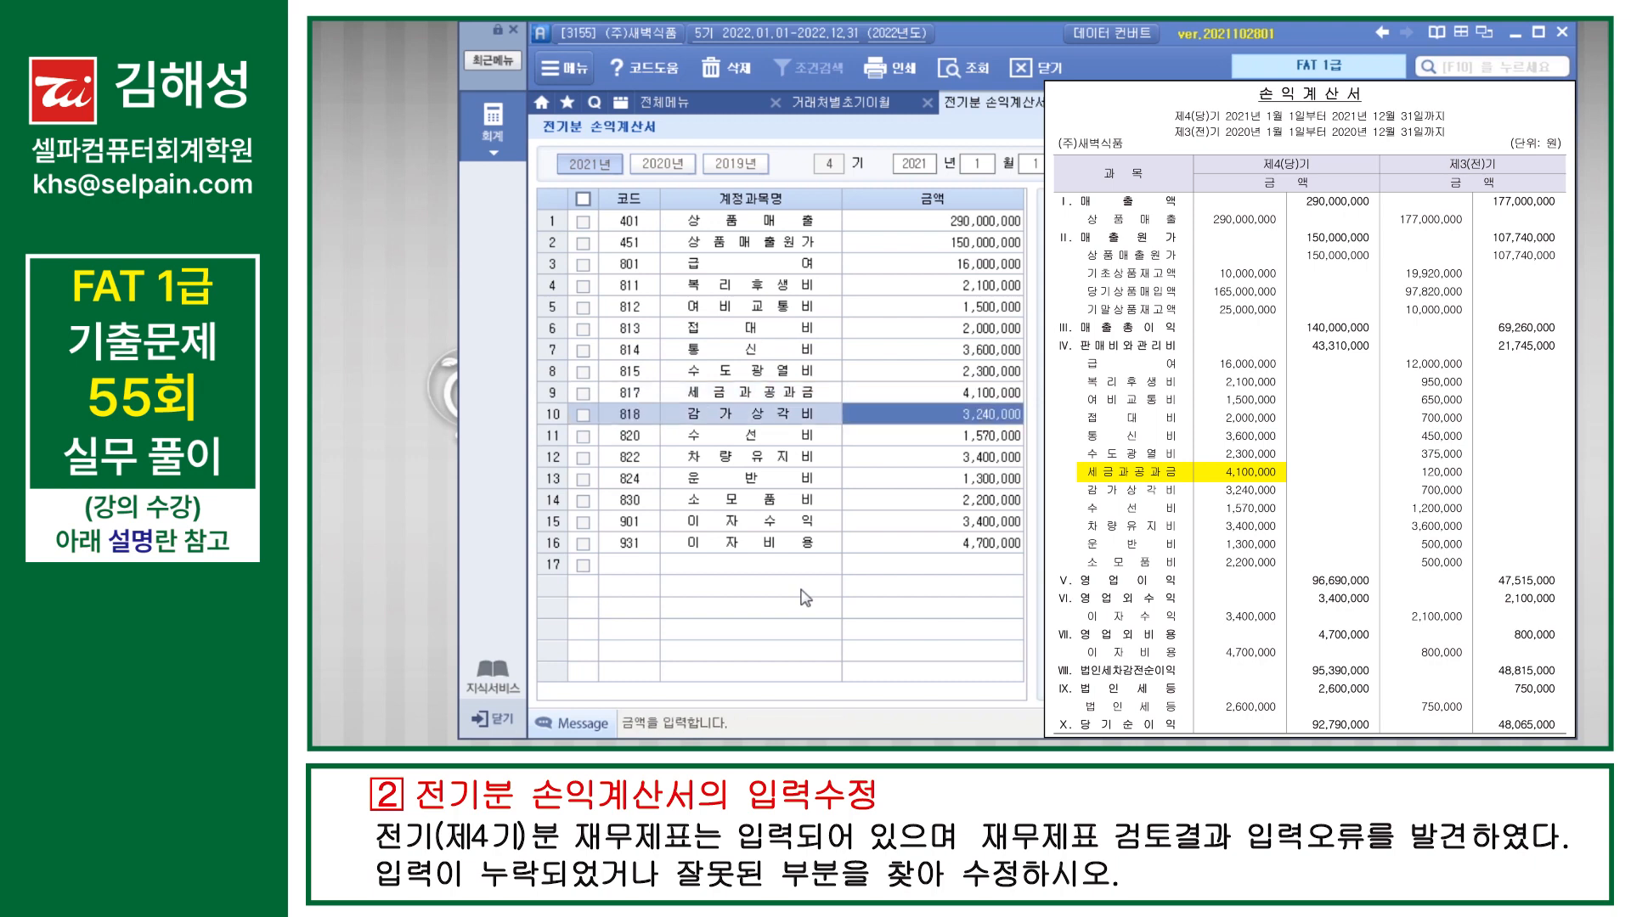
# Step: Compare the remaining rows, from 820 수선비 through 931 이자비용, with the given income statement
pyautogui.press('Down')
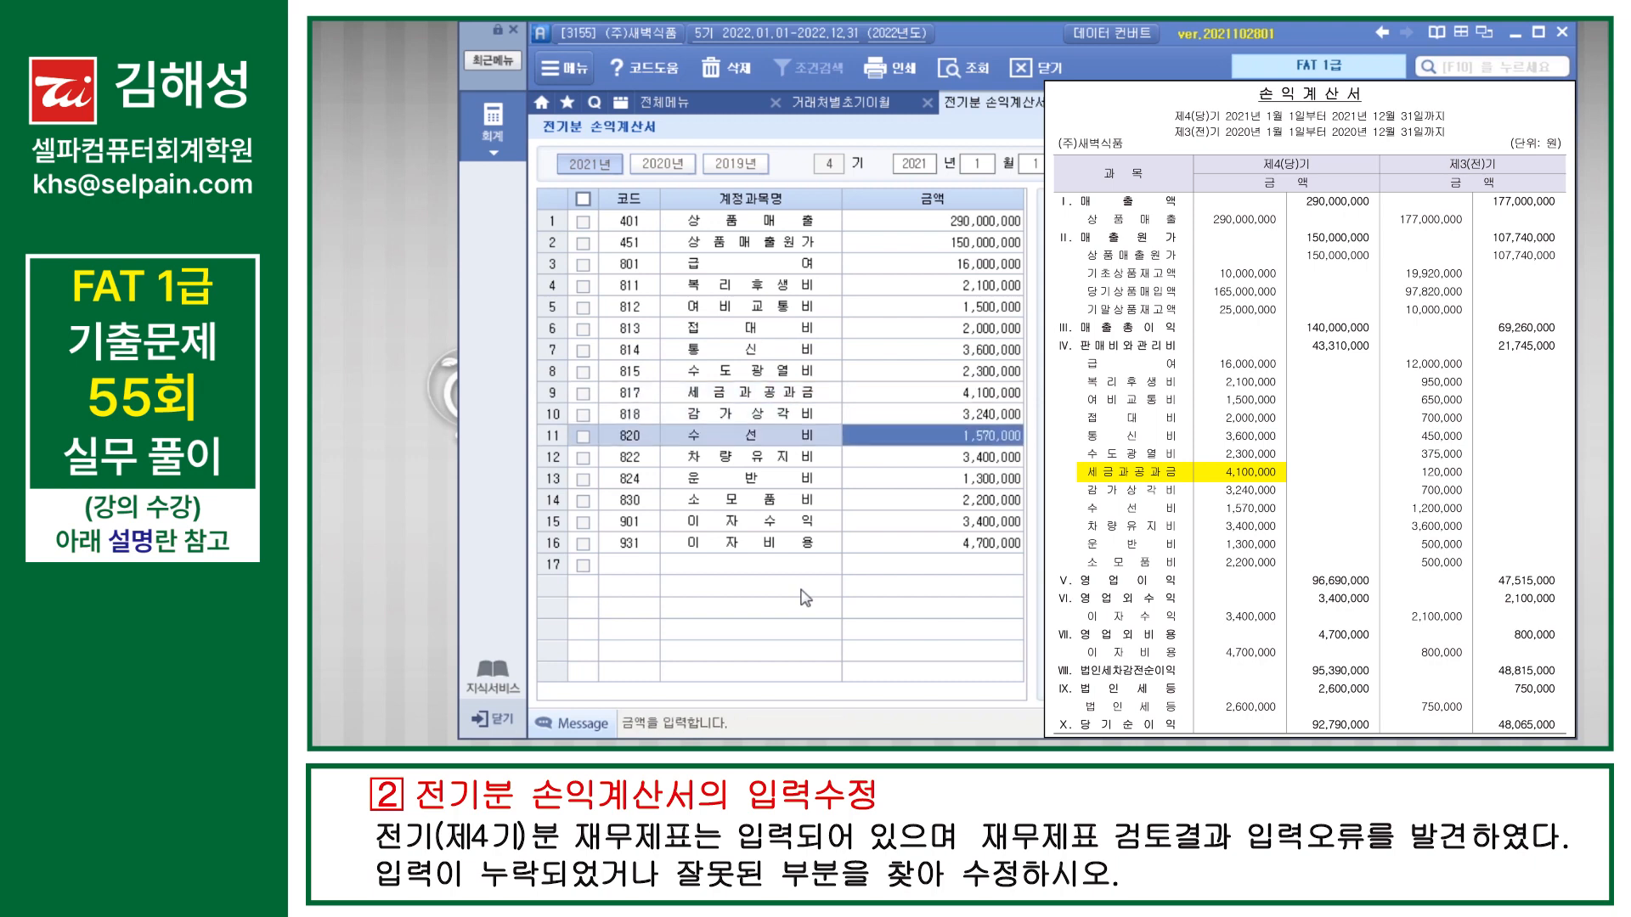
pyautogui.press('Down')
pyautogui.press('Down')
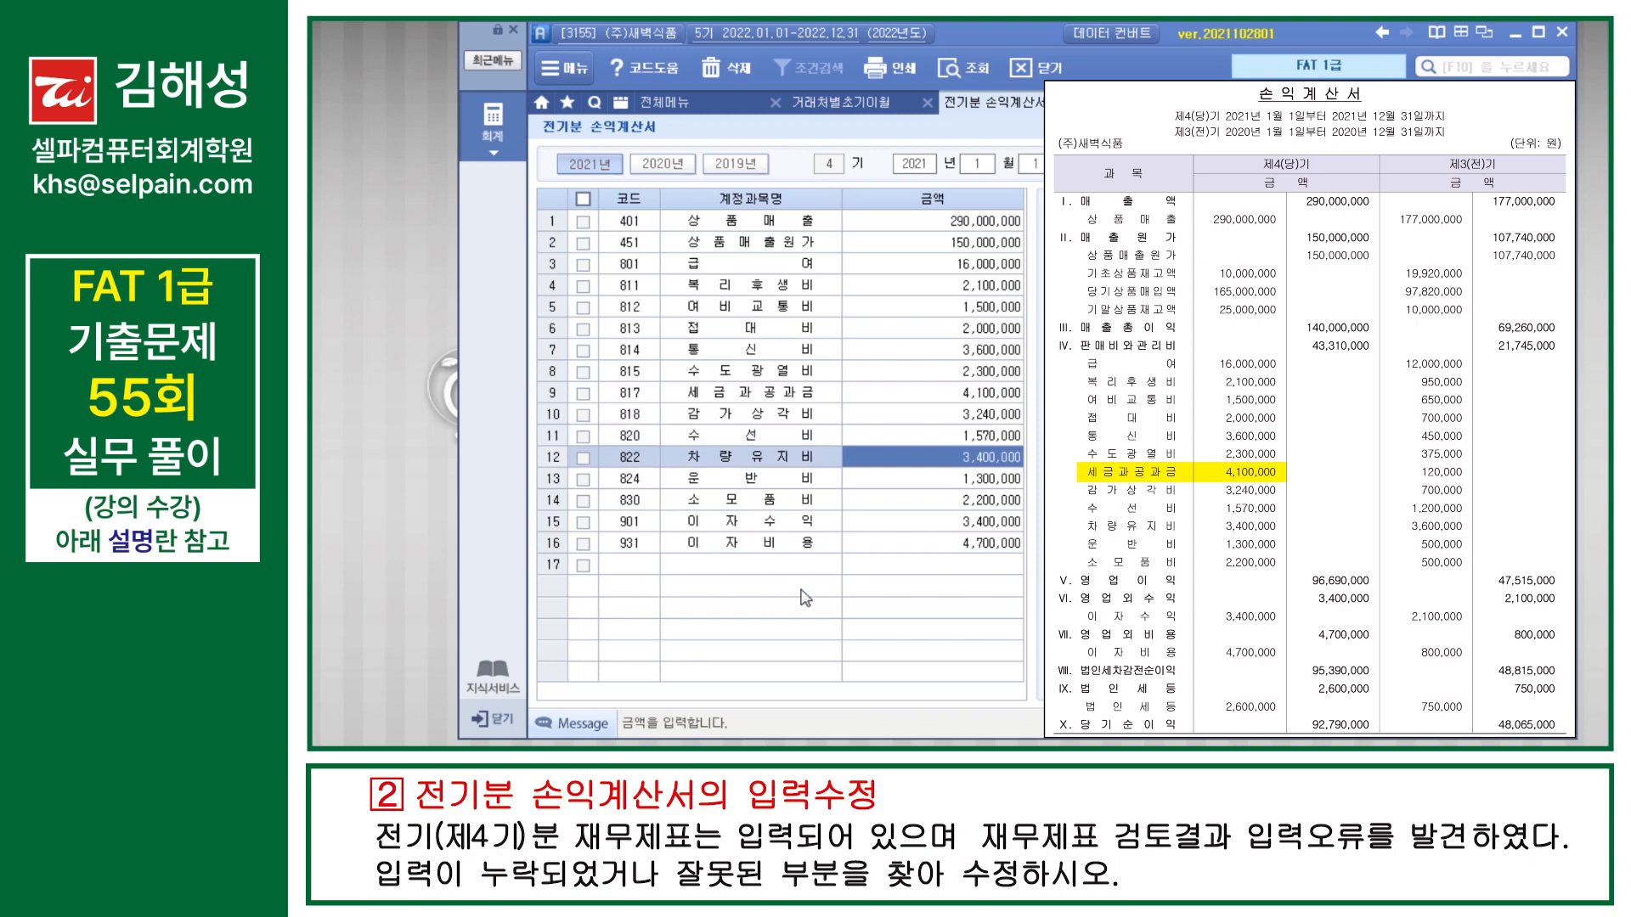
pyautogui.press('Down')
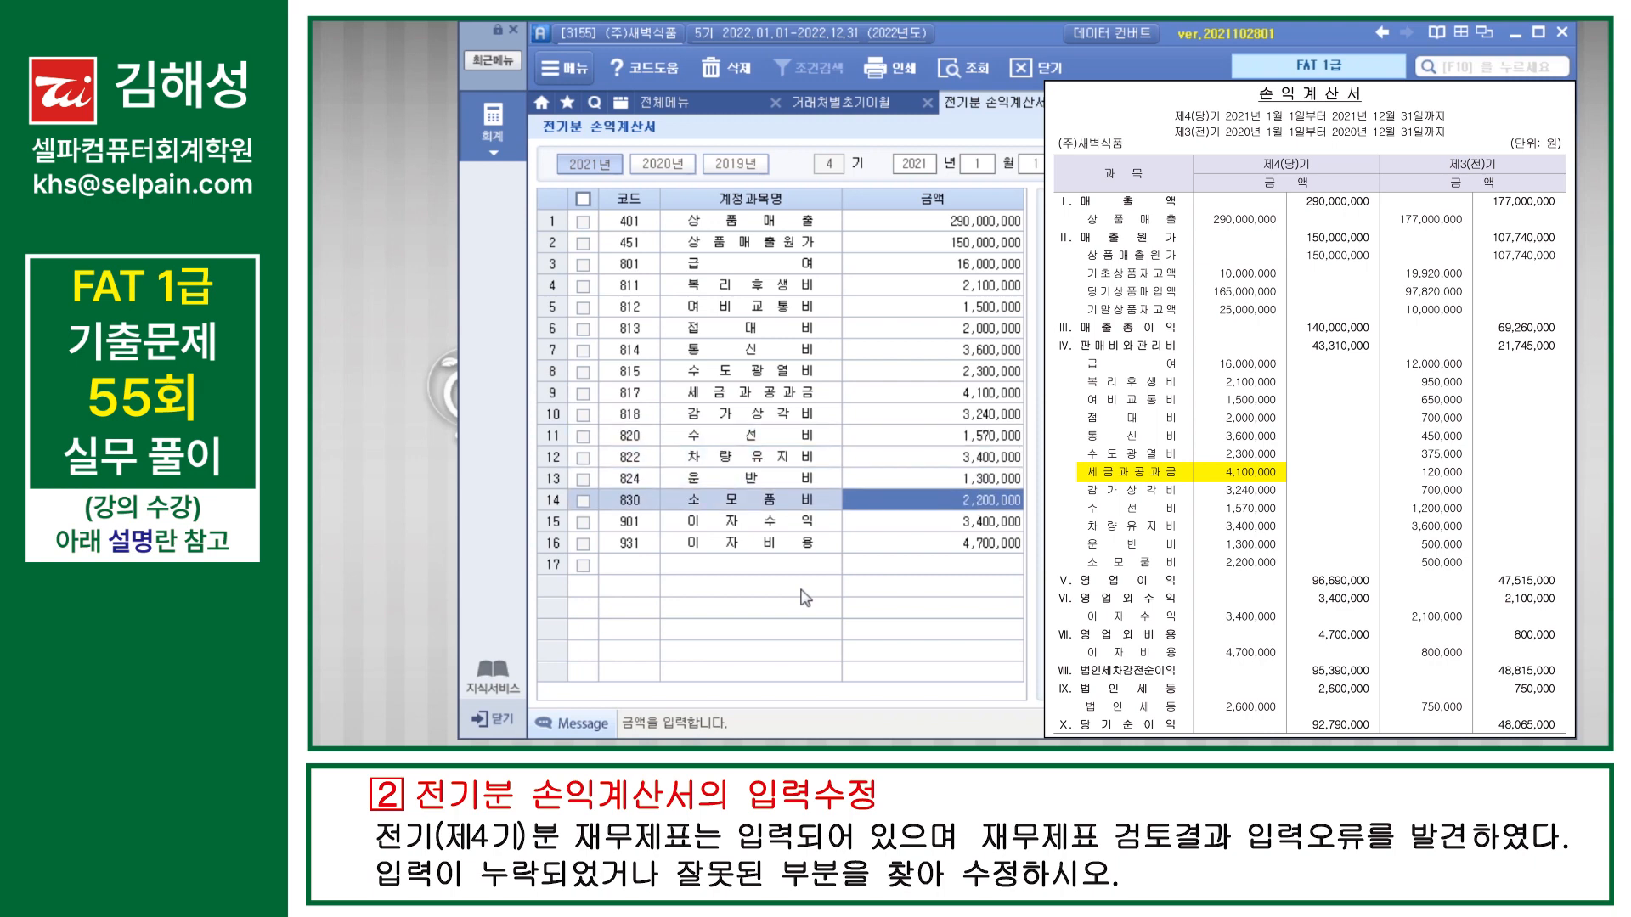
pyautogui.press('Down')
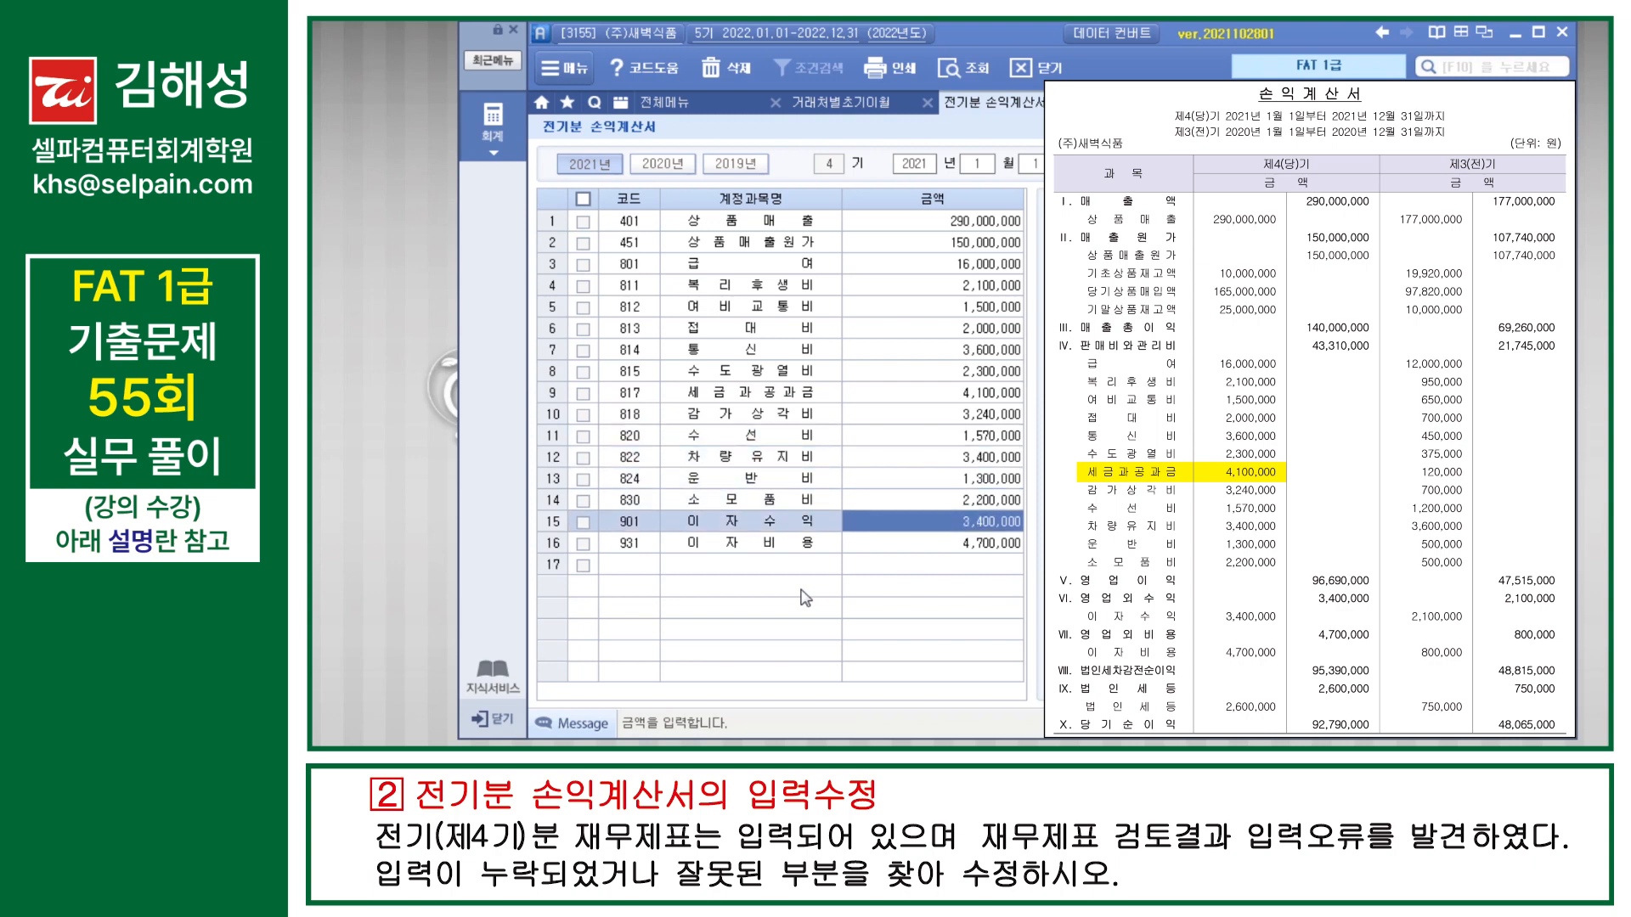
pyautogui.press('Down')
pyautogui.press('Down')
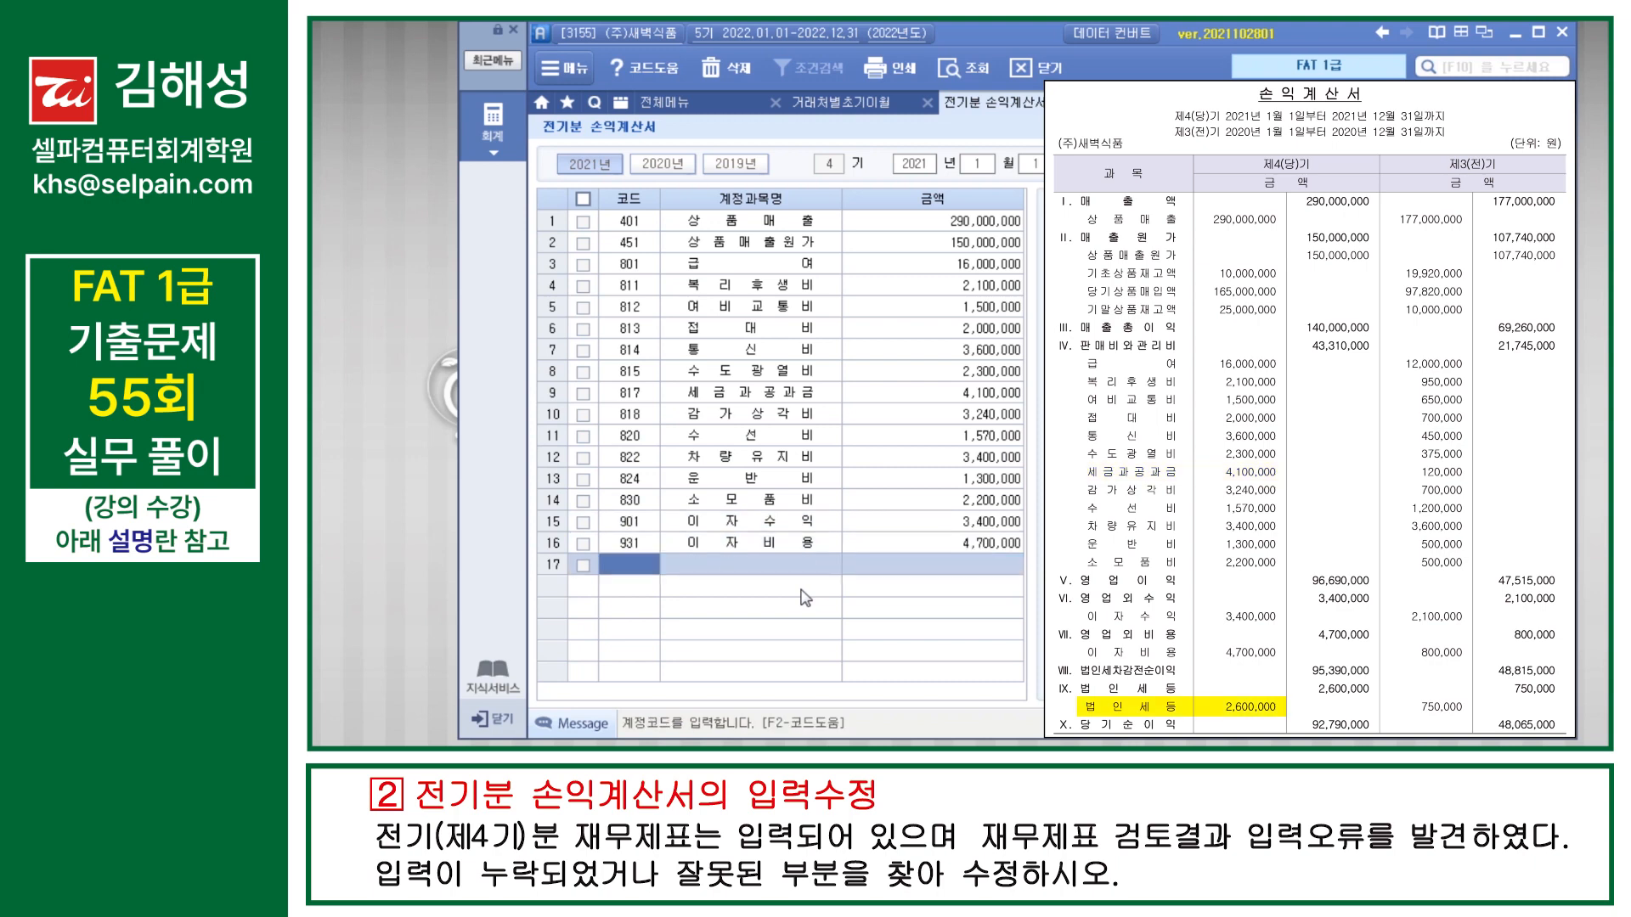
# Step: Add the missing account 998 법인세등 to the prior-period income statement with the amount 2,600,000
pyautogui.write('법인')
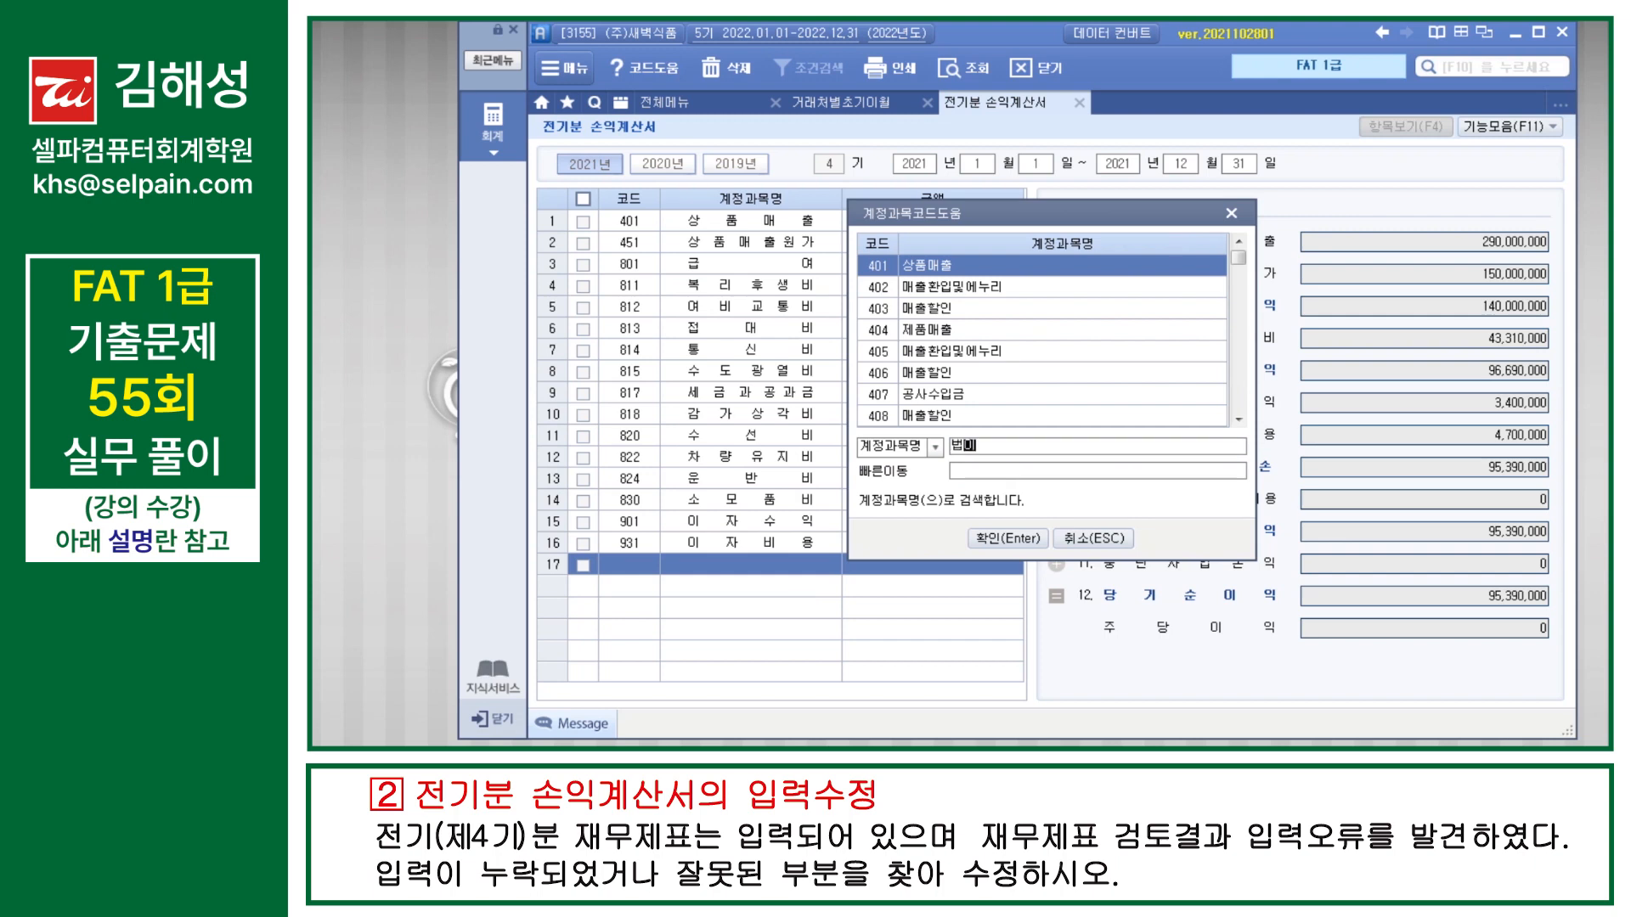
pyautogui.press('Return')
pyautogui.press('Return')
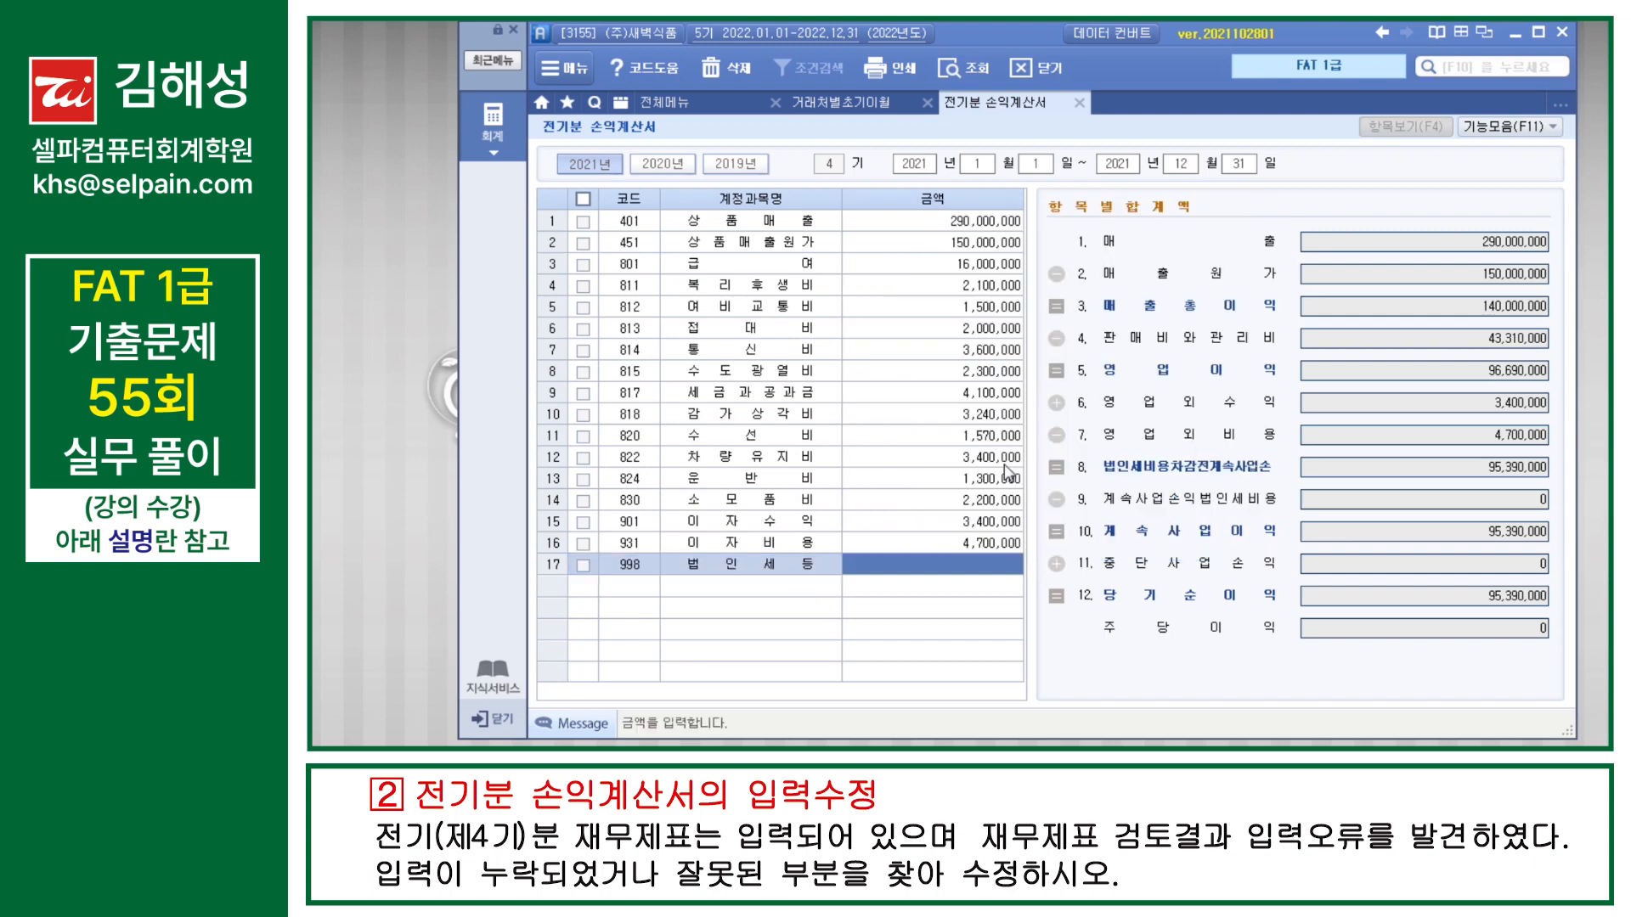
pyautogui.write('2600000')
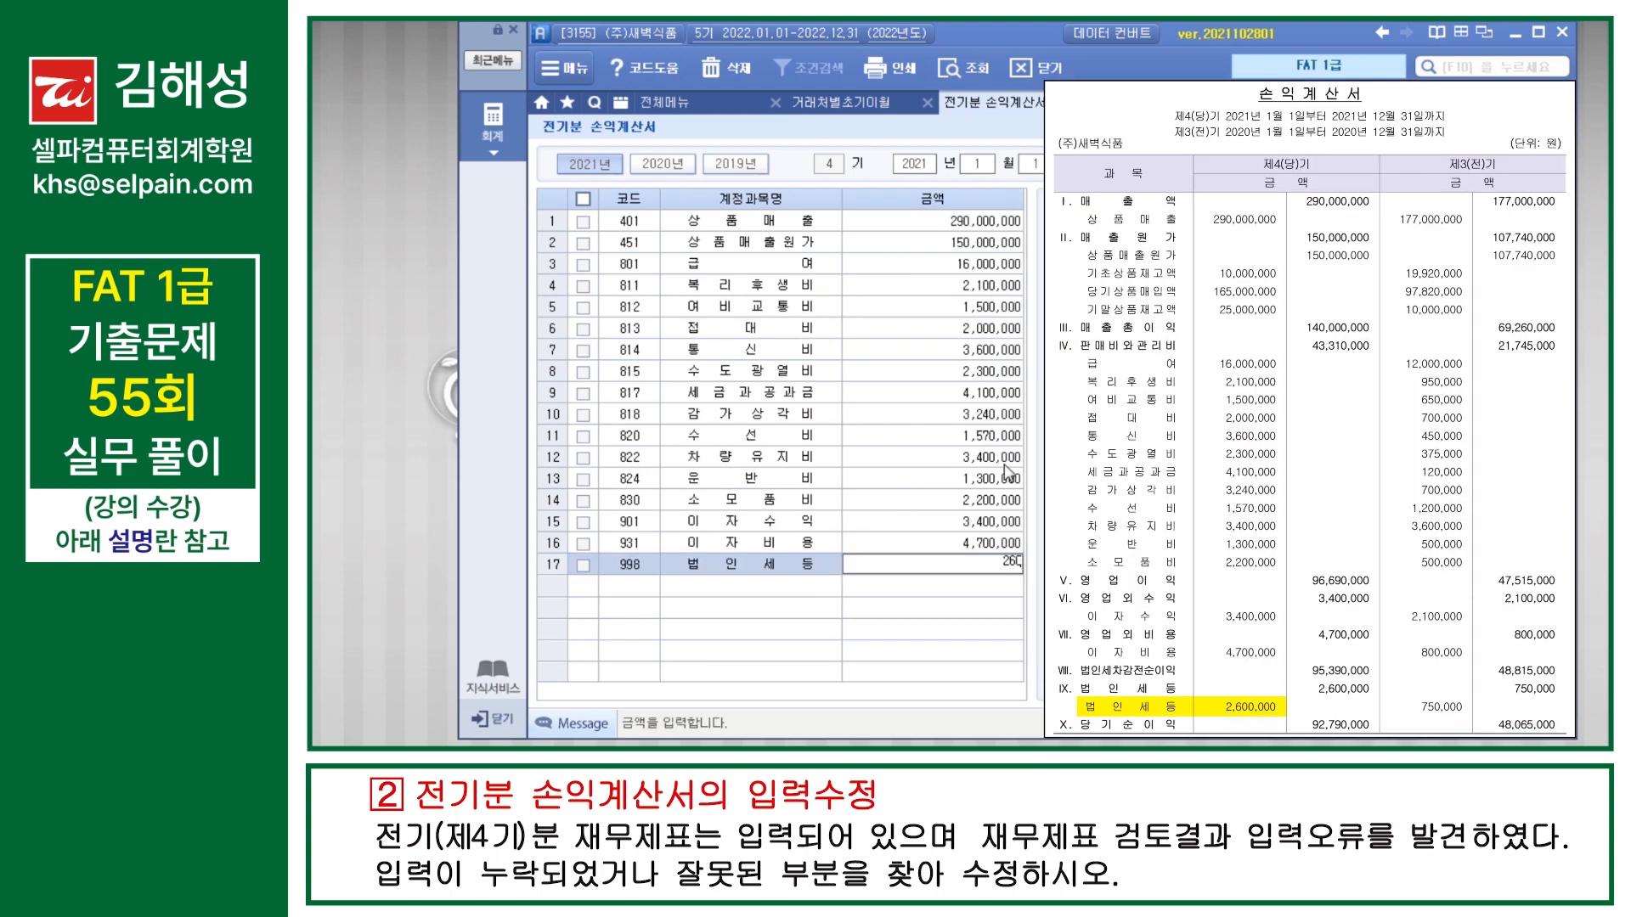
pyautogui.press('Return')
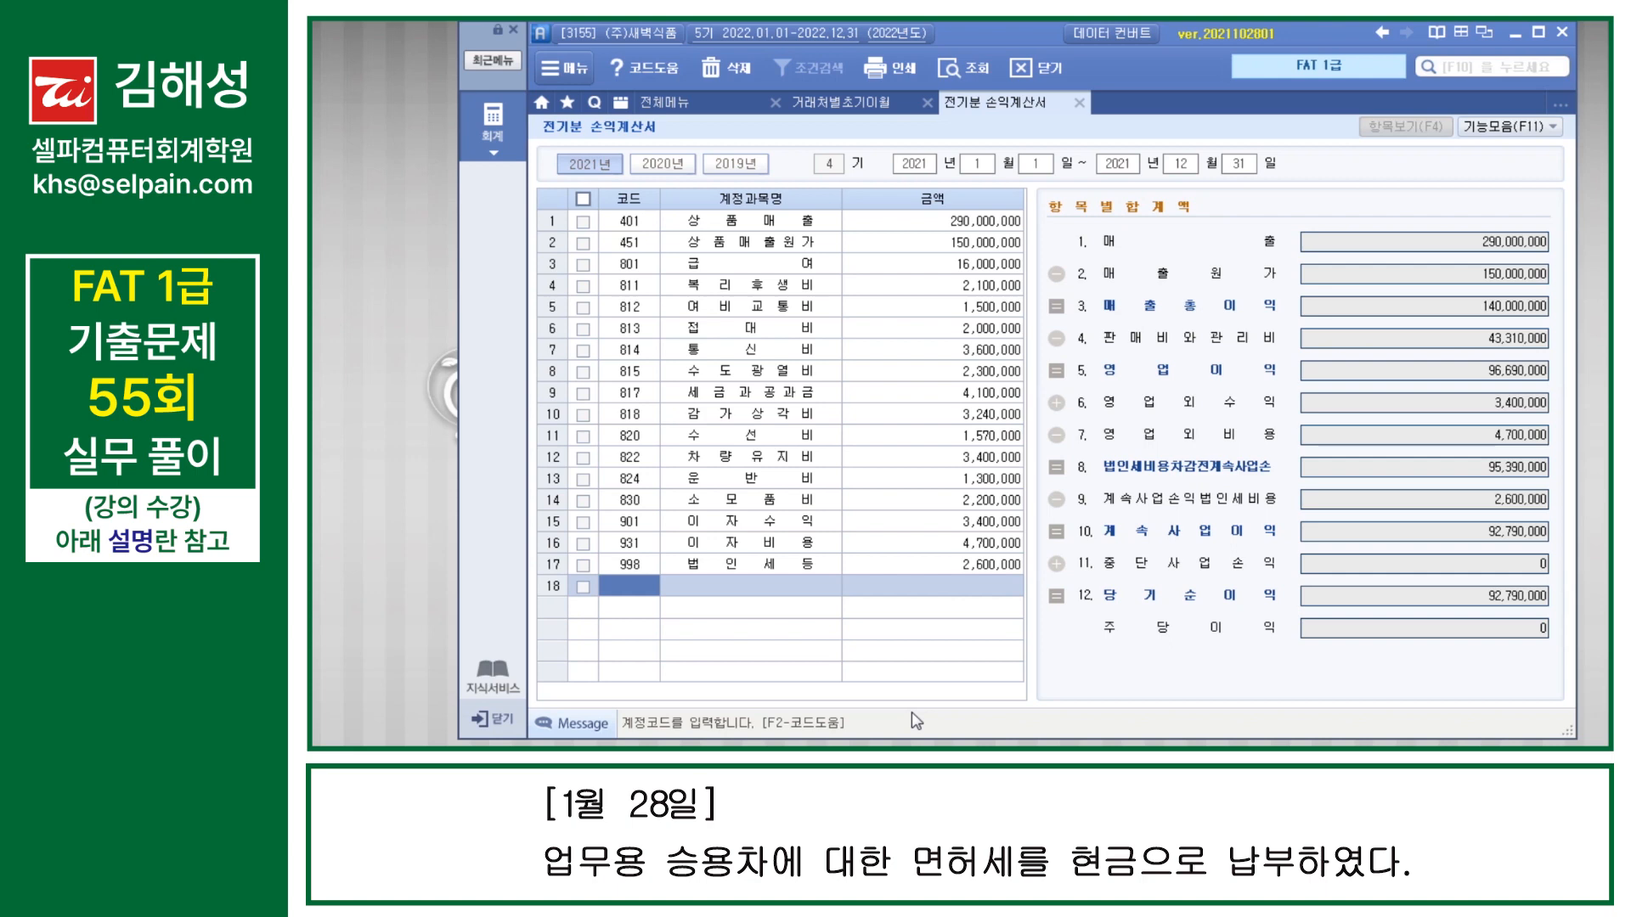
# Step: Close the 전기분 손익계산서 and 거래처별초기이월 screens, and open 일반전표입력 for January 28, 2022
pyautogui.press('Escape')
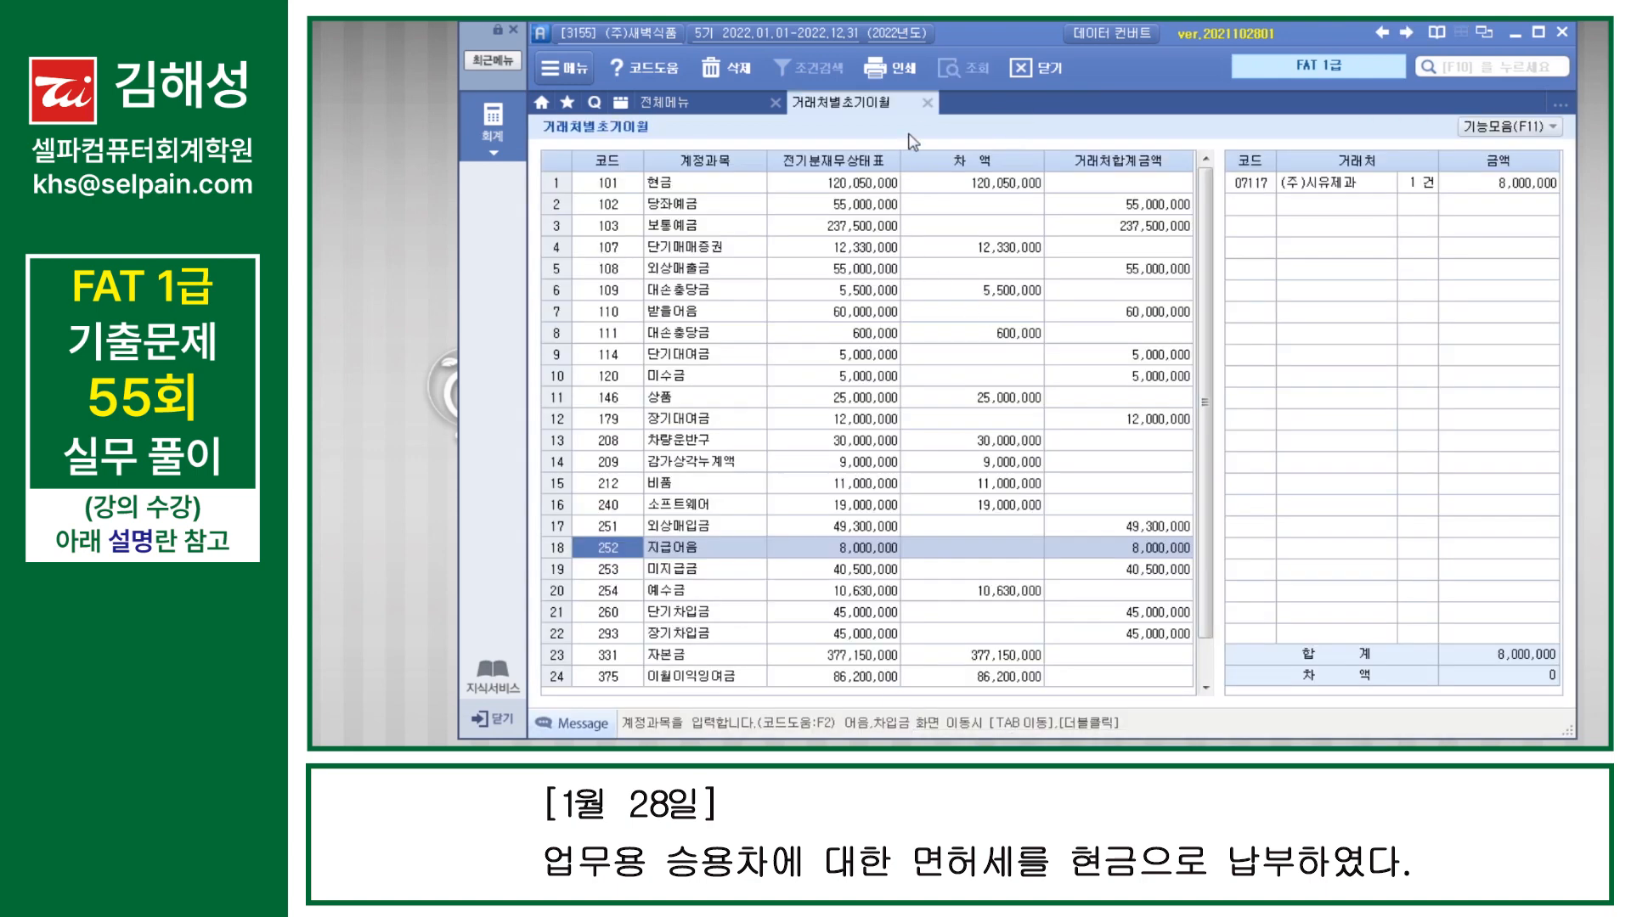
pyautogui.click(927, 102)
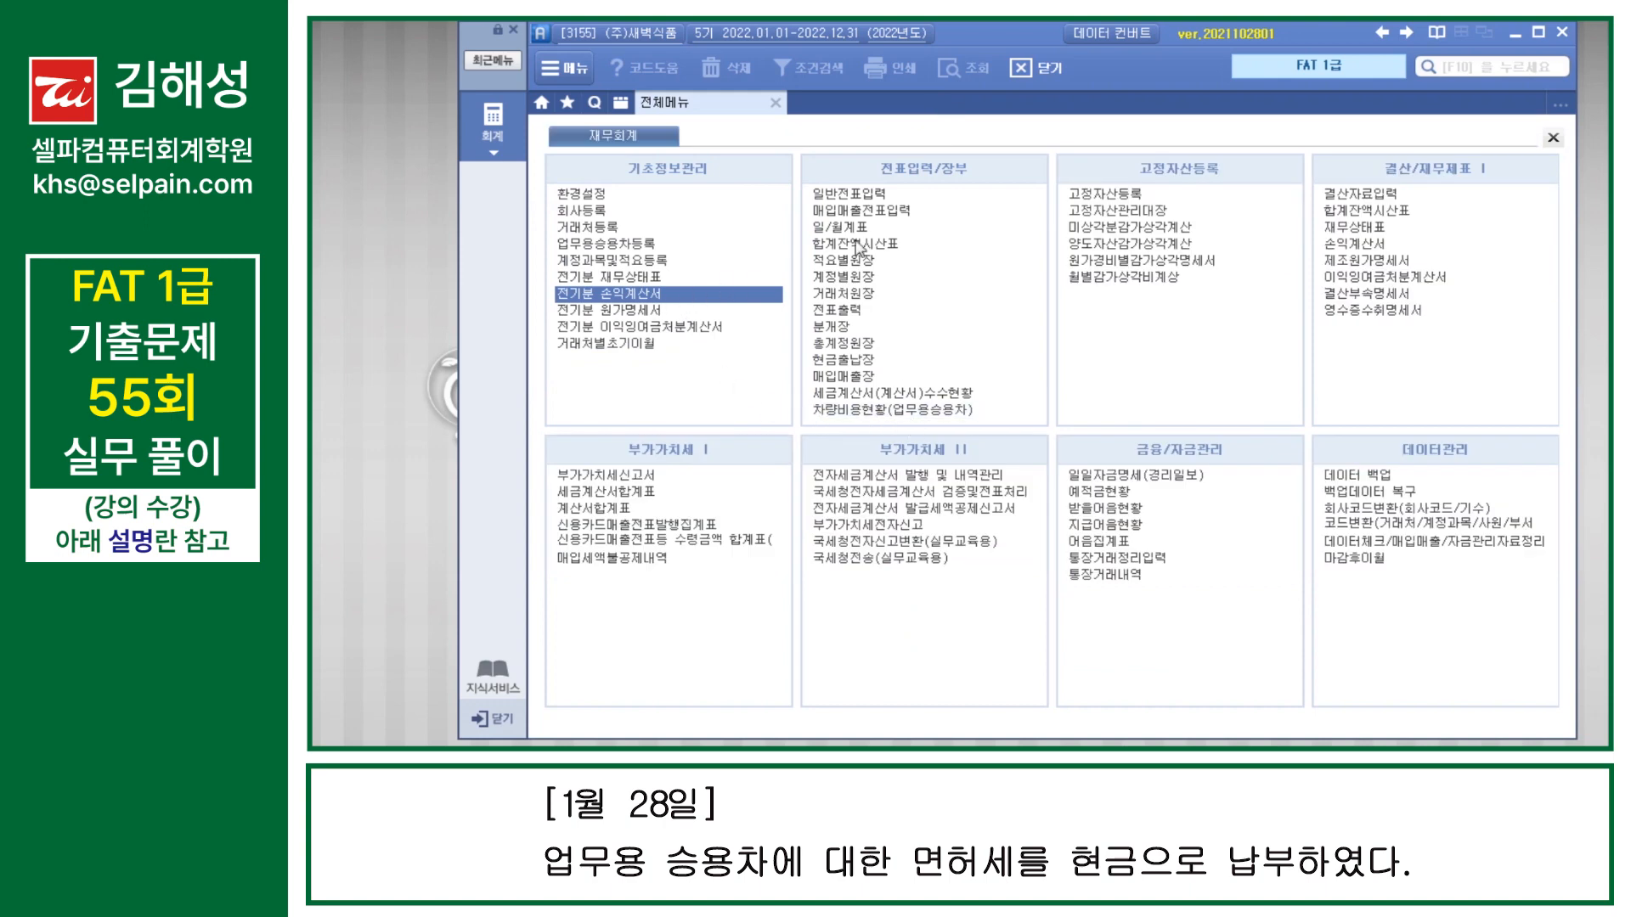
pyautogui.click(892, 195)
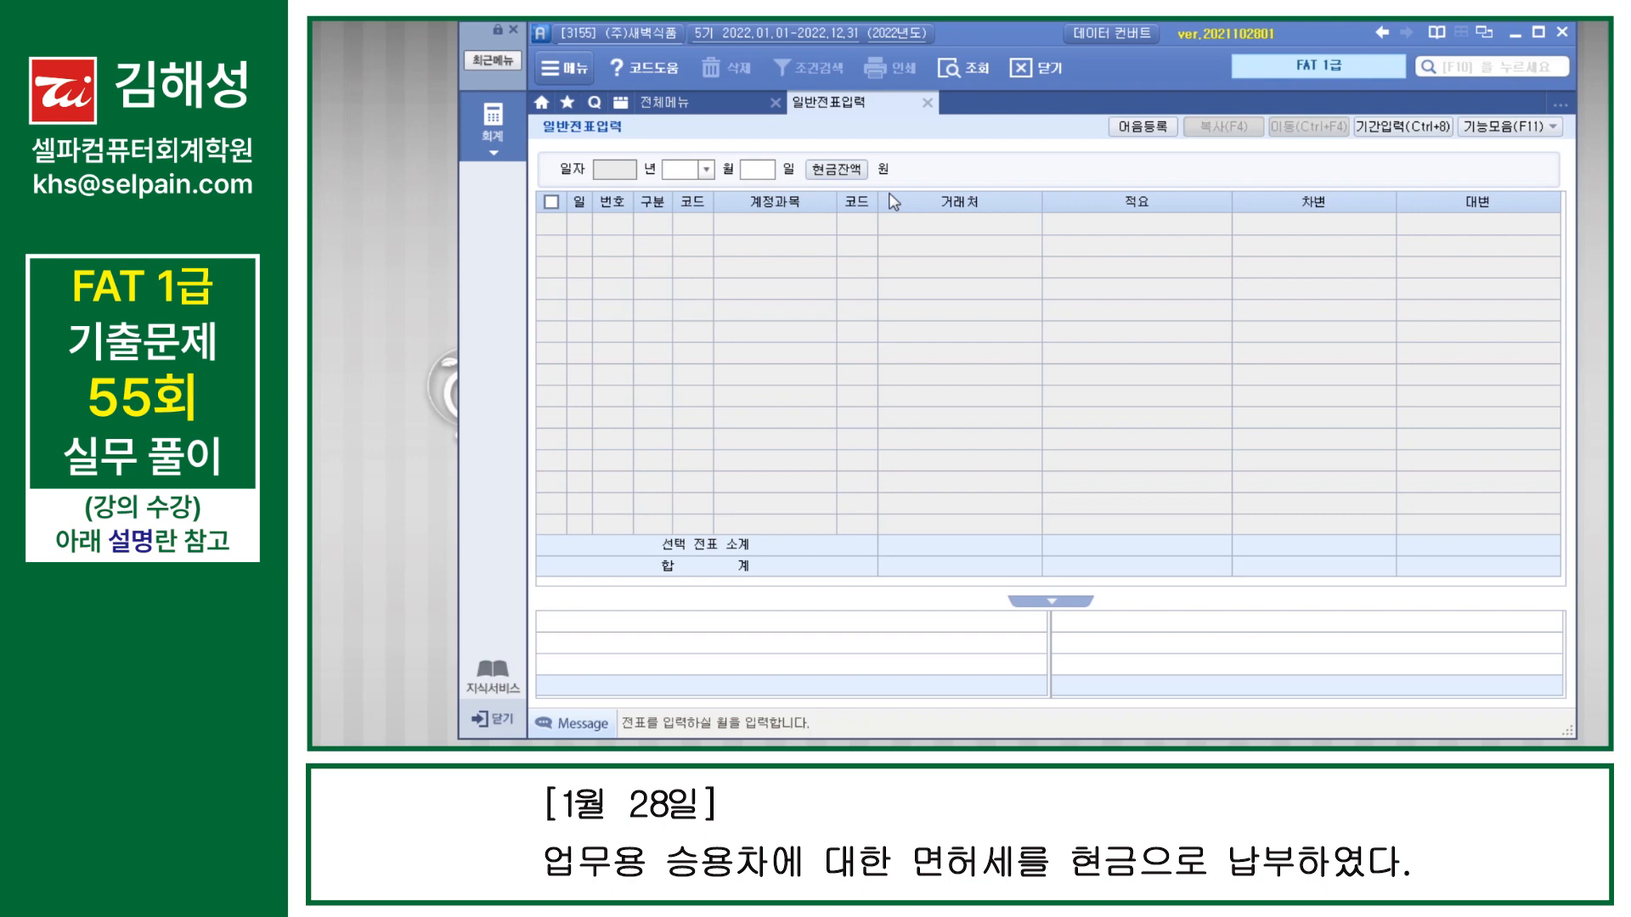
pyautogui.write('1')
pyautogui.press('Return')
pyautogui.write('28')
pyautogui.press('Return')
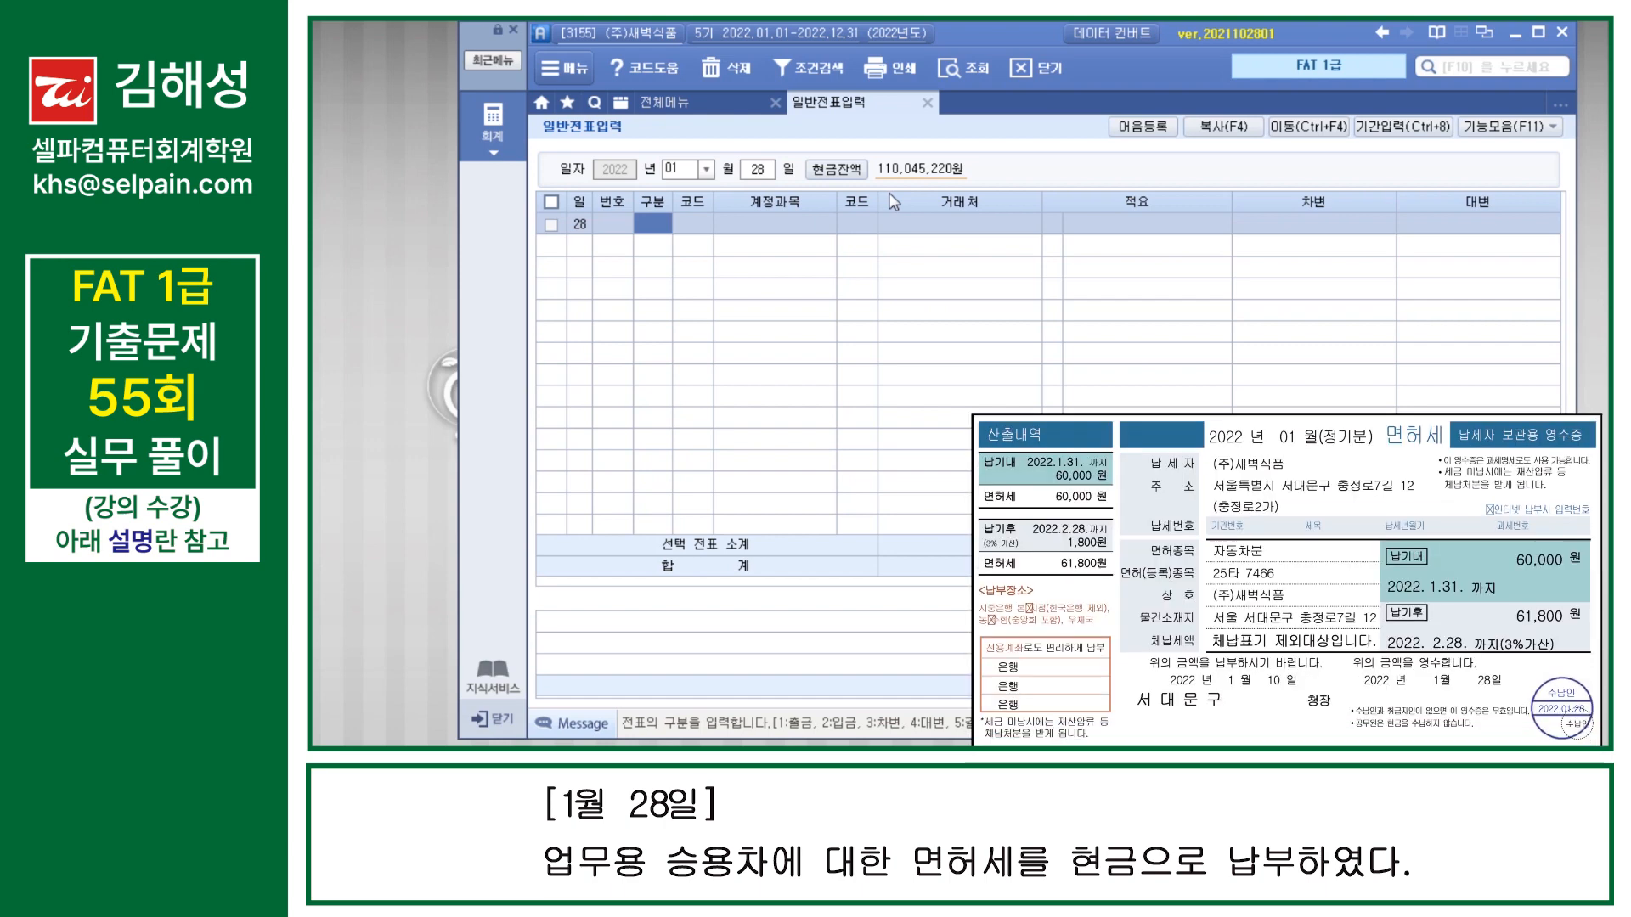
# Step: Enter a credit line for 101 현금 of 60,000 in the January 28 voucher, without a partner or description
pyautogui.write('4')
pyautogui.press('Return')
pyautogui.write('101')
pyautogui.press('Return')
pyautogui.press('Return')
pyautogui.press('Return')
pyautogui.press('Return')
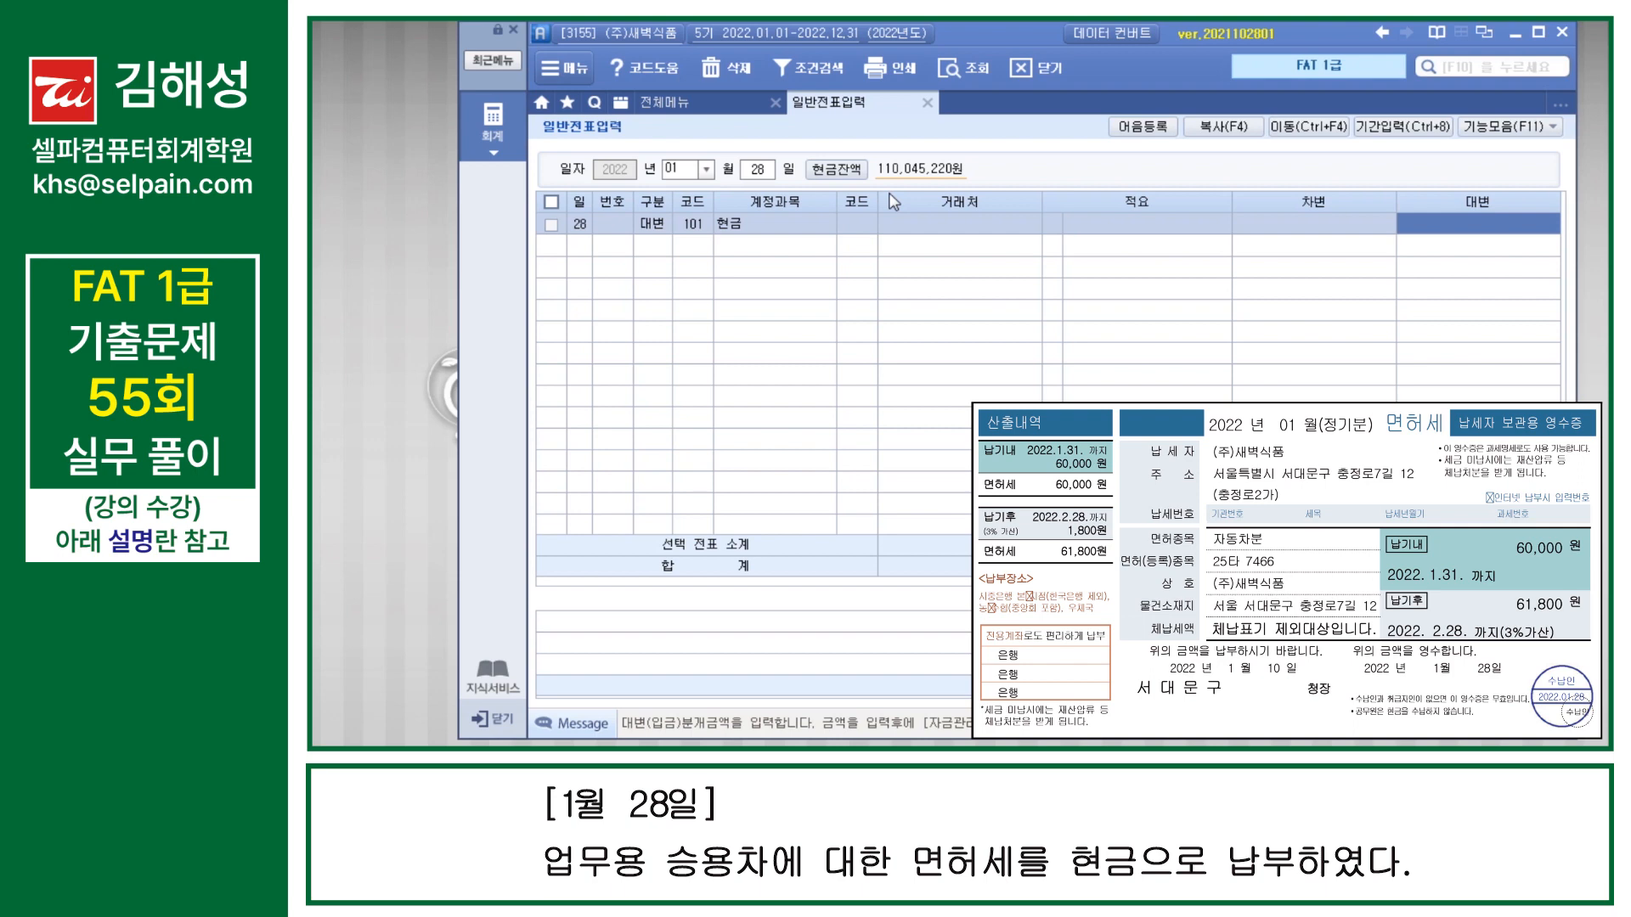
pyautogui.write('600000')
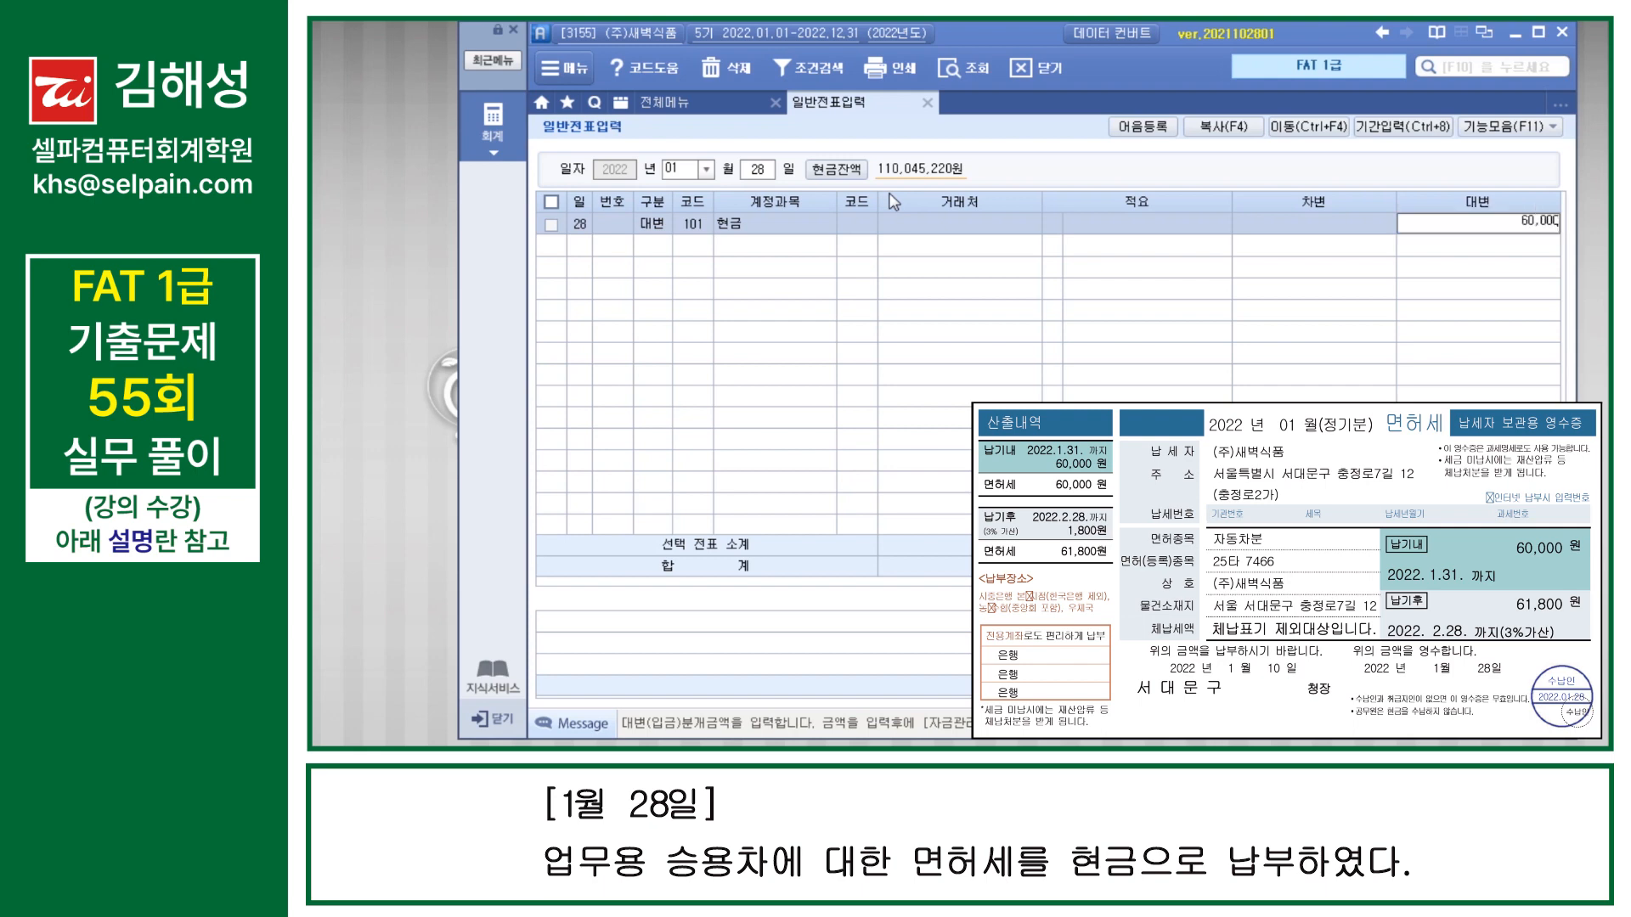
pyautogui.press('Return')
pyautogui.press('Return')
# Step: Add the matching debit line for 817 세금과공과금 of 60,000 to complete the vehicle licence tax voucher
pyautogui.write('381')
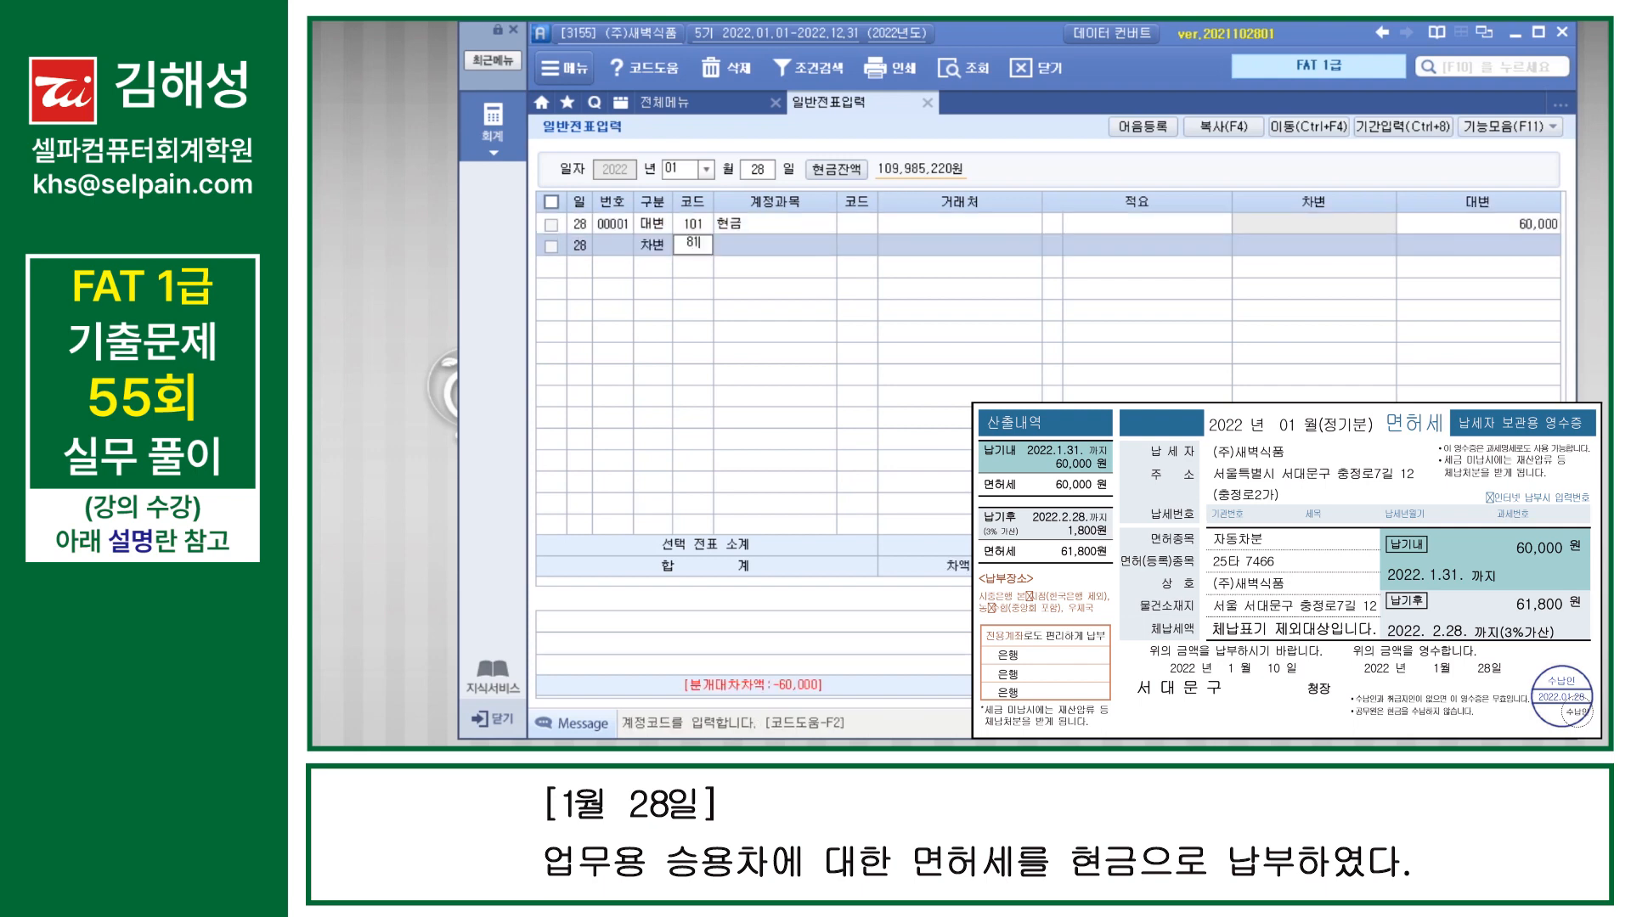
pyautogui.write('7')
pyautogui.press('Return')
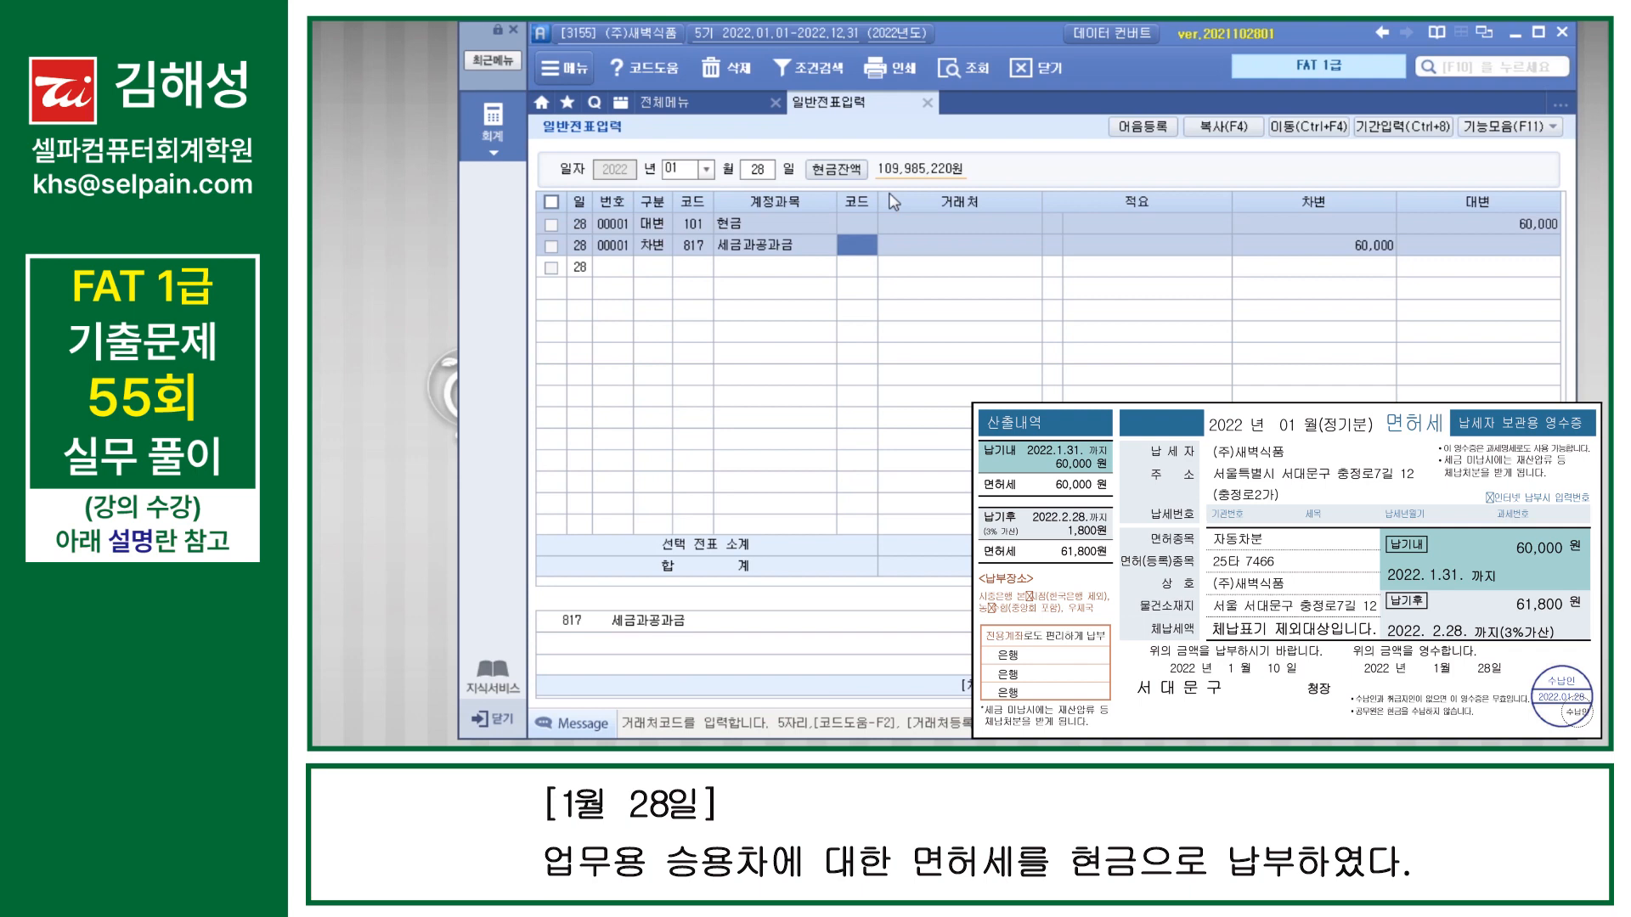
pyautogui.press('Return')
pyautogui.press('Return')
pyautogui.press('Return')
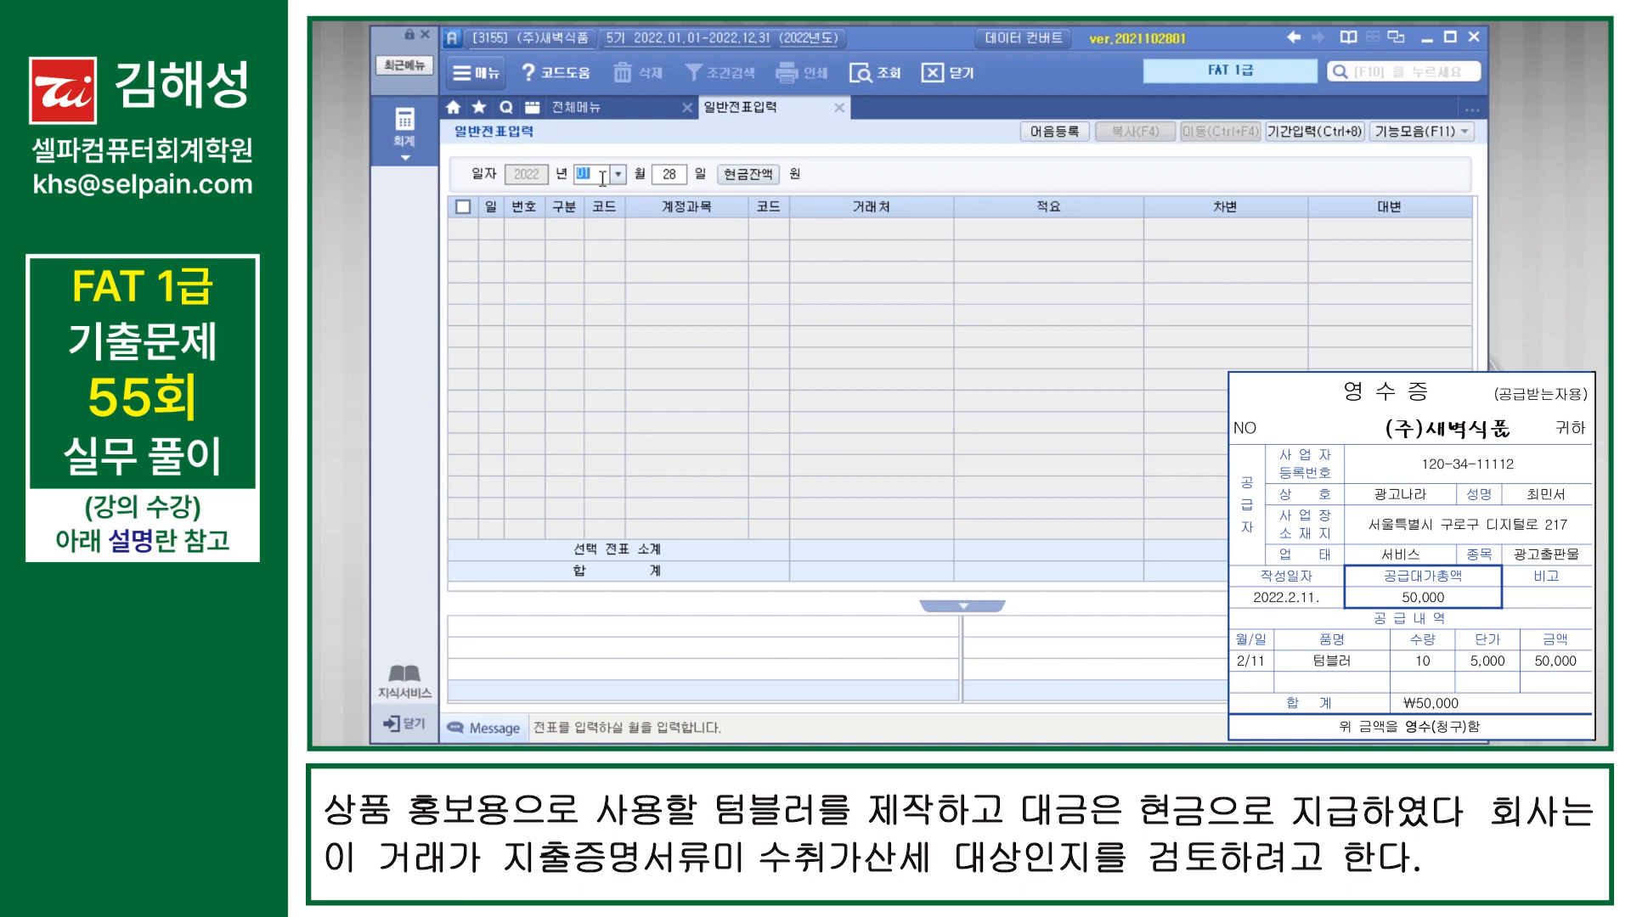
# Step: Start a voucher dated February 11 with a debit line for 833 광고선전비 of 50,000
pyautogui.write('0211')
pyautogui.press('Return')
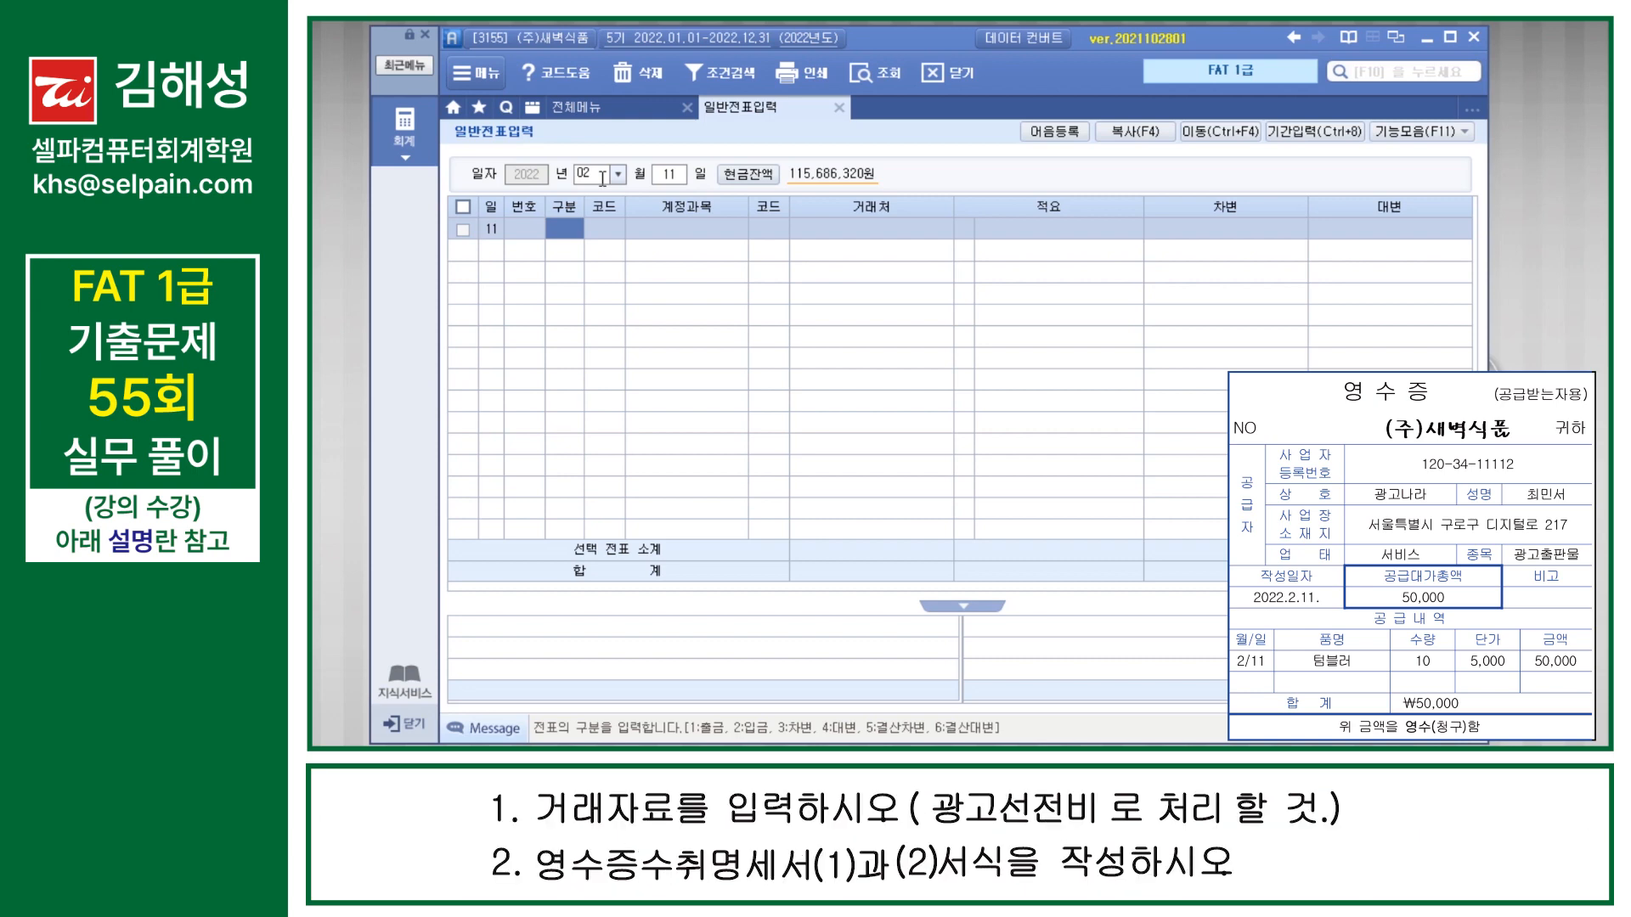
pyautogui.write('3')
pyautogui.press('Return')
pyautogui.write('광')
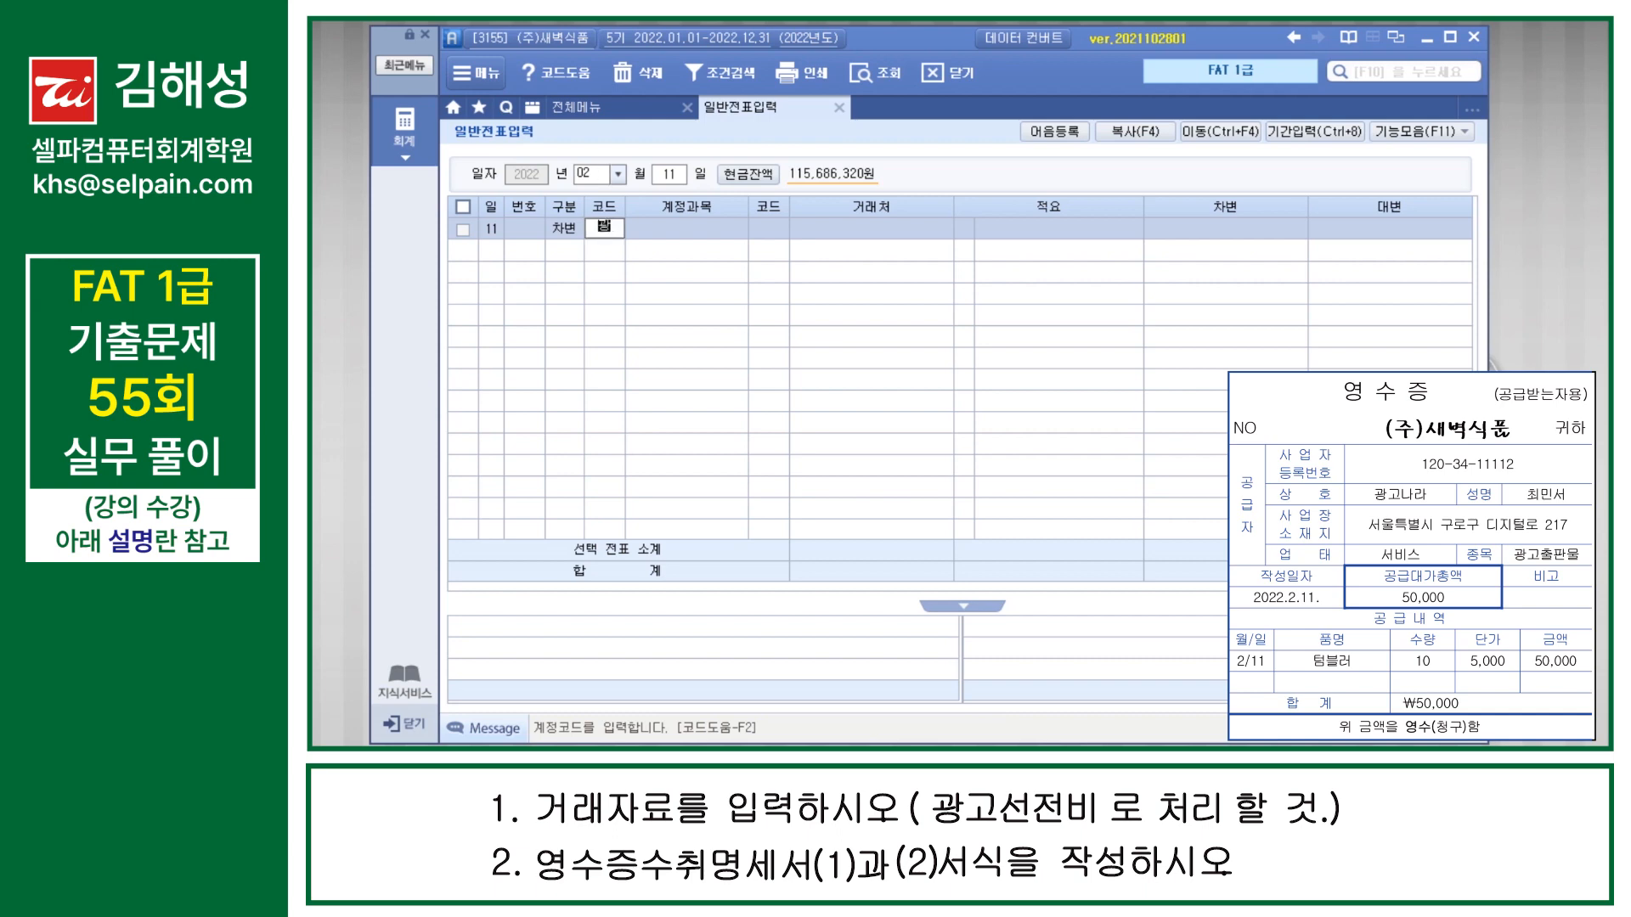
pyautogui.write('고')
pyautogui.press('Return')
pyautogui.press('Down')
pyautogui.press('Return')
pyautogui.press('Return')
pyautogui.press('Return')
pyautogui.press('Return')
pyautogui.write('500000')
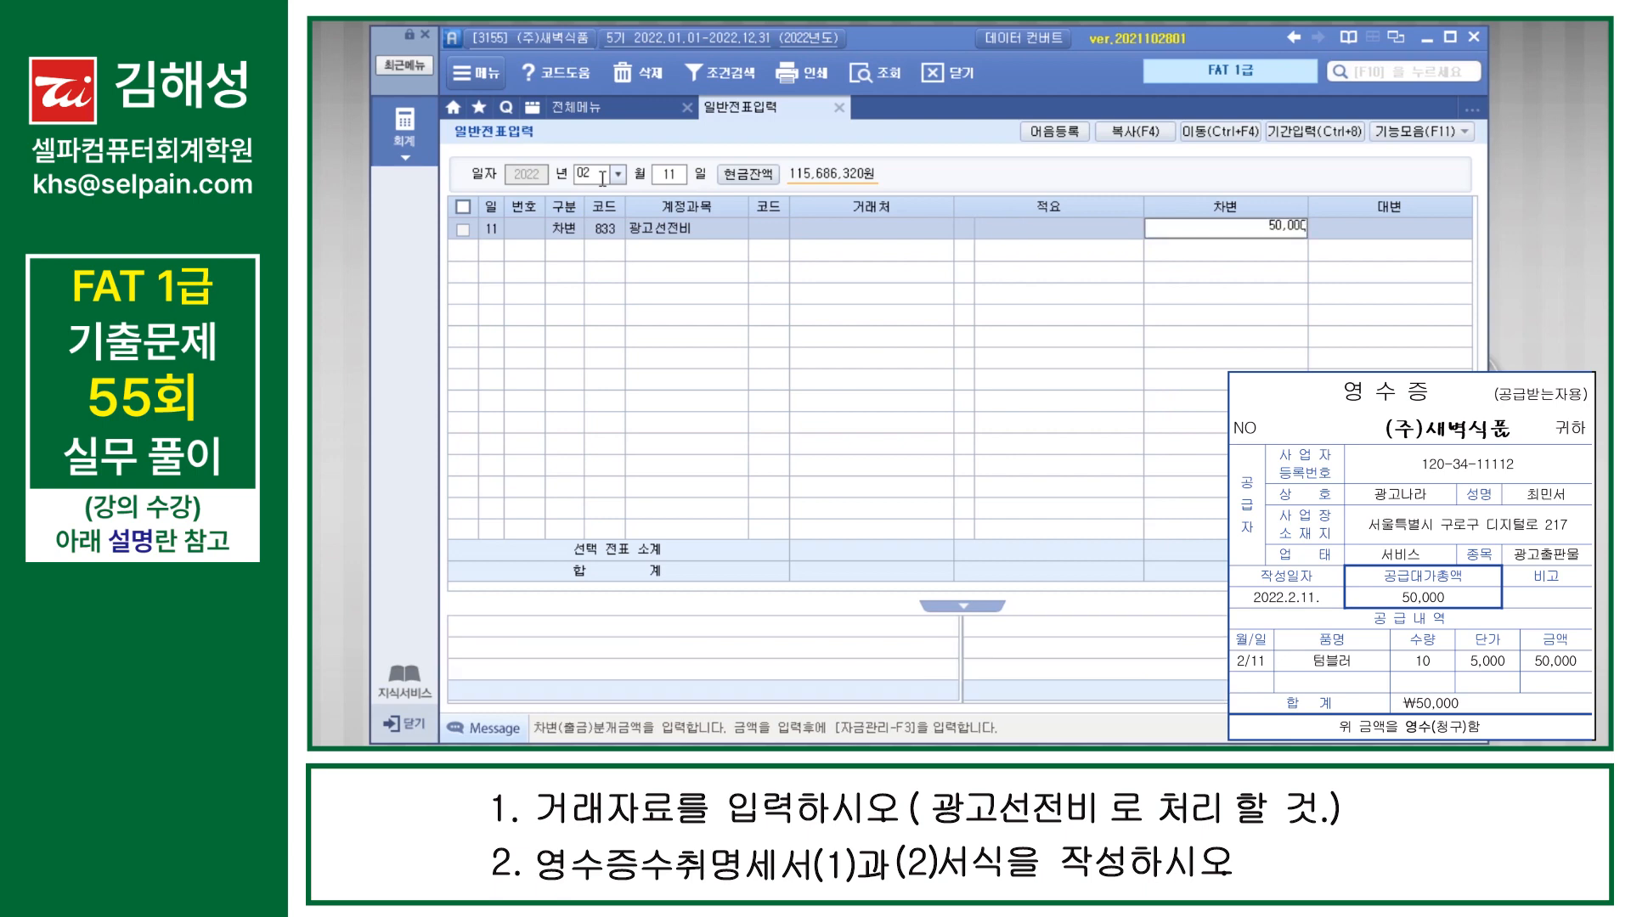
pyautogui.press('Return')
# Step: Complete the February 11 voucher with a credit line for 101 현금 of 50,000
pyautogui.write('4')
pyautogui.press('Return')
pyautogui.write('101')
pyautogui.press('Return')
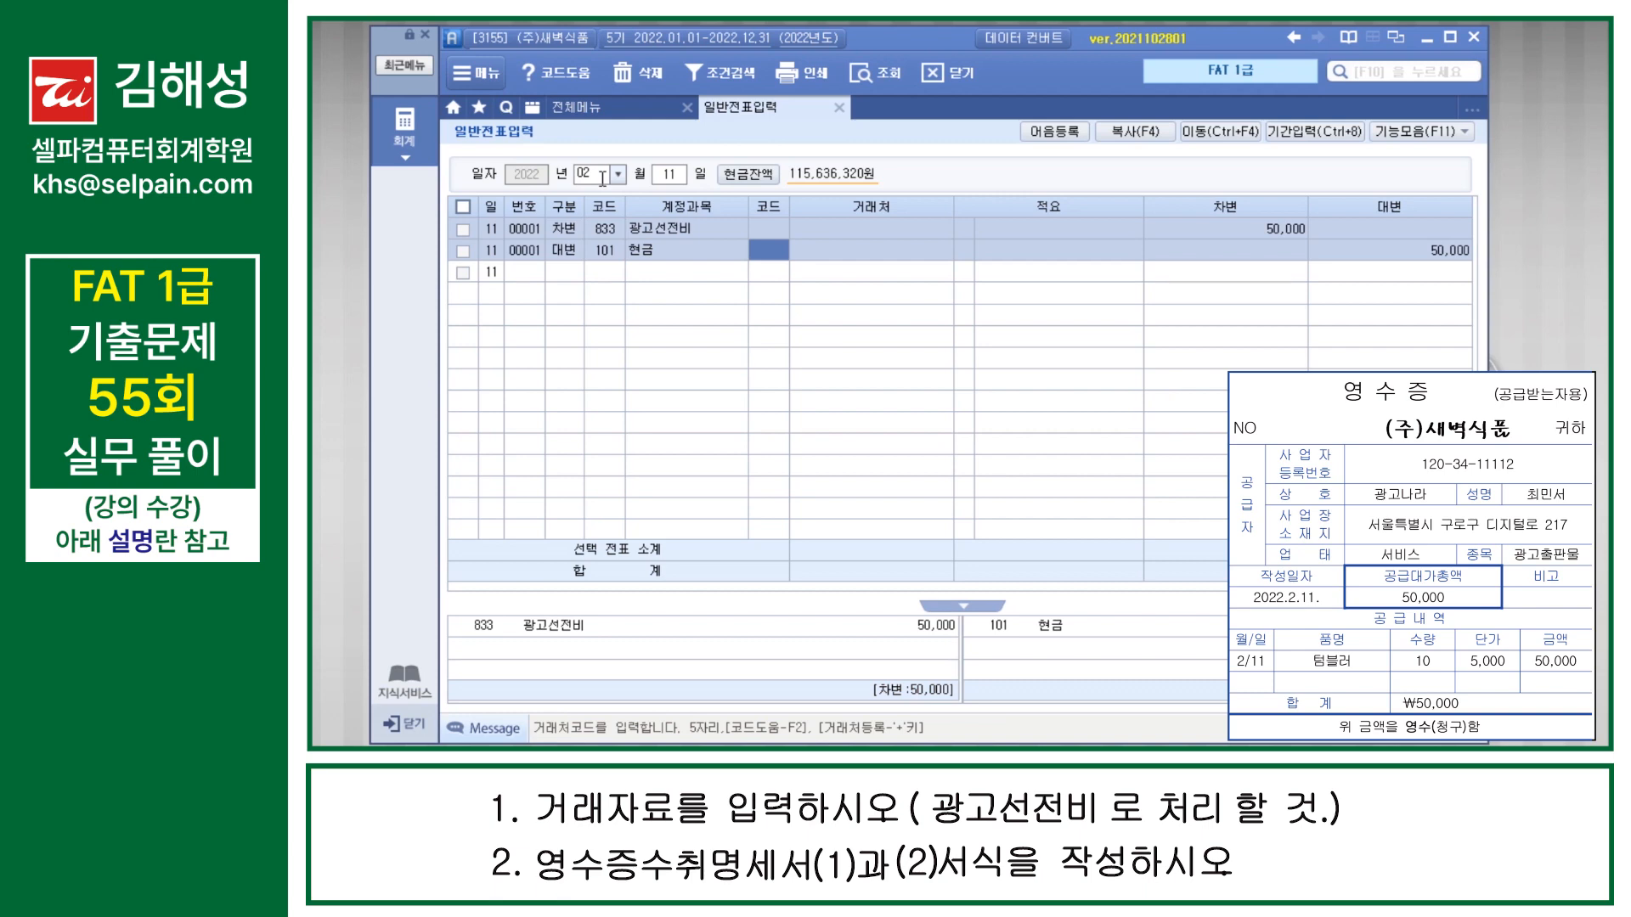
pyautogui.press('Return')
pyautogui.press('Return')
pyautogui.press('Return')
pyautogui.press('Return')
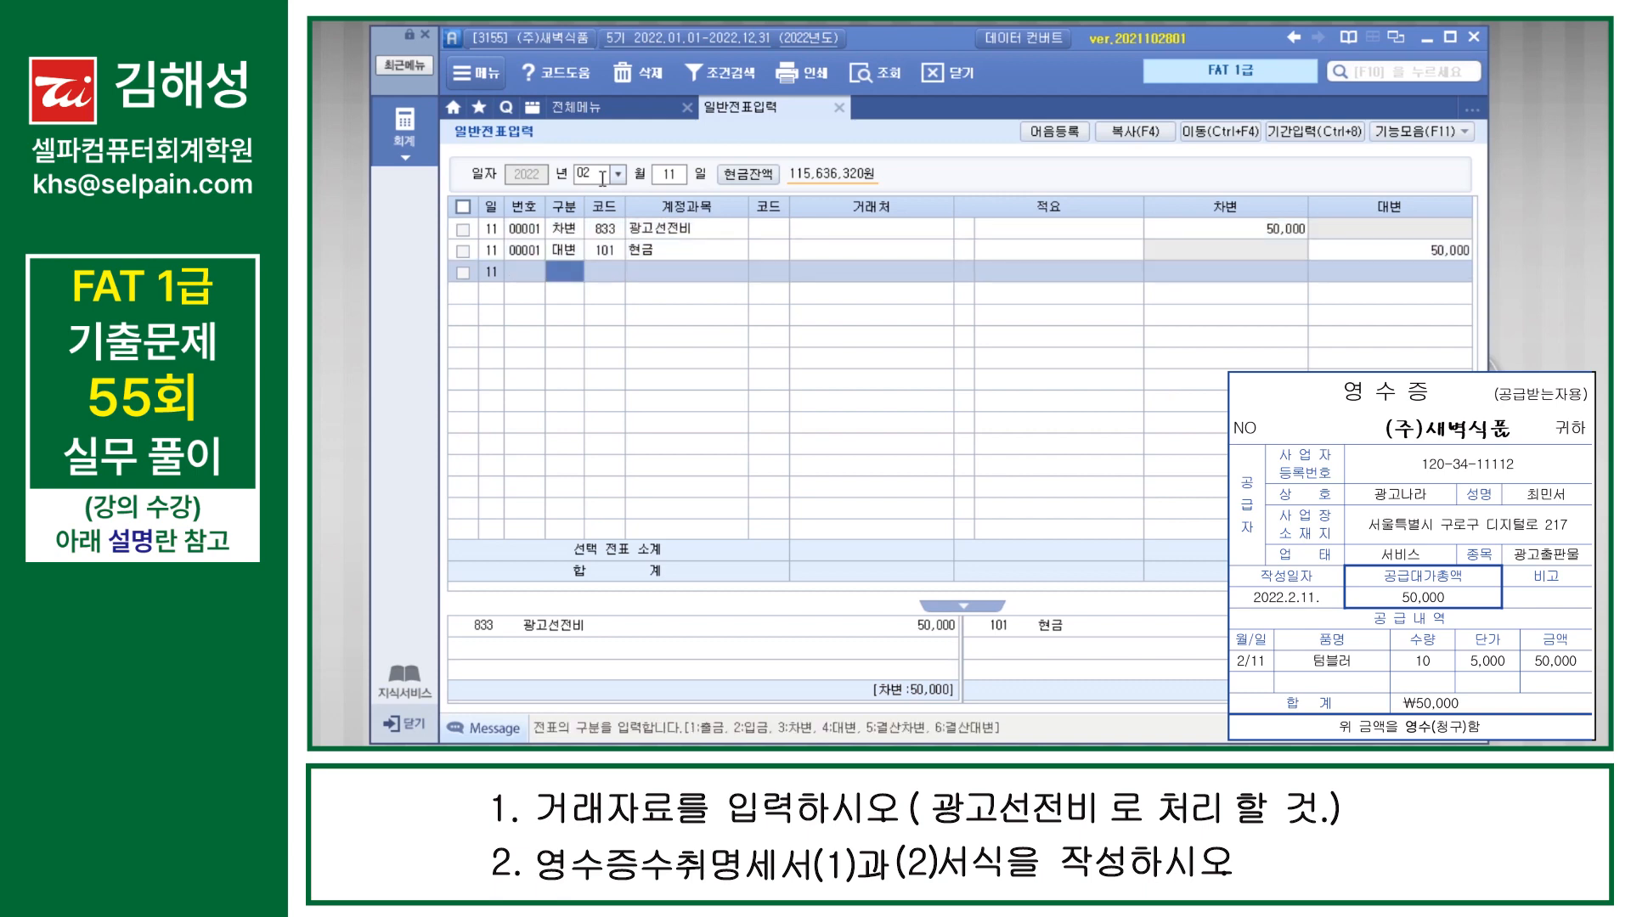
# Step: Find and open the 영수증수취명세서 screen
pyautogui.press('F10')
pyautogui.write('여쉬')
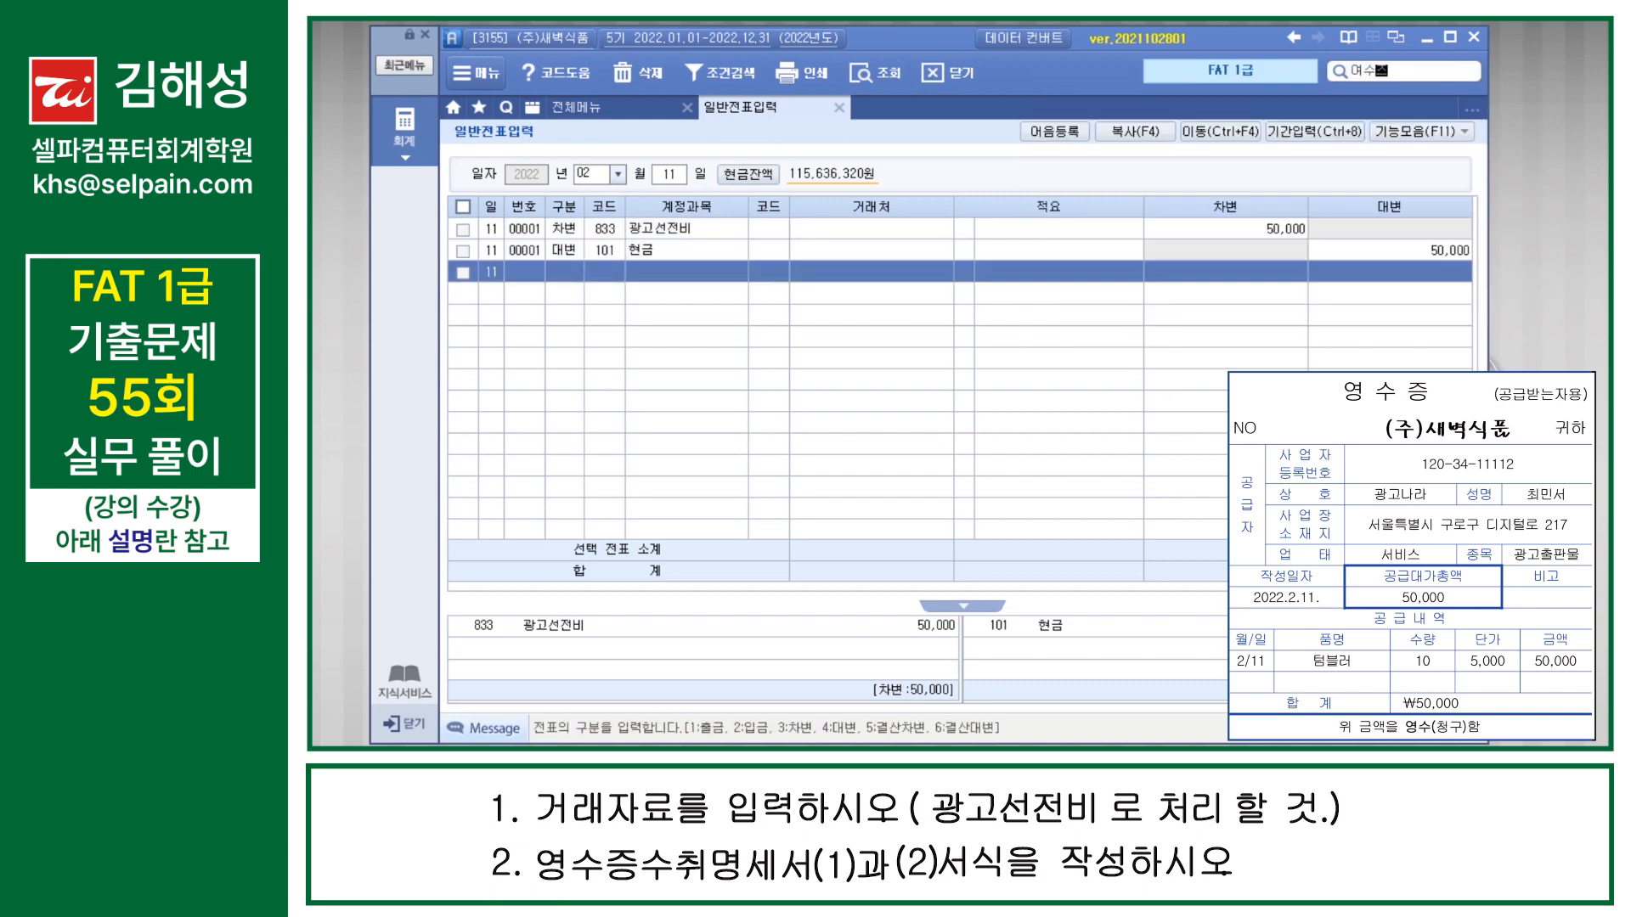
pyautogui.write('증수취명세서')
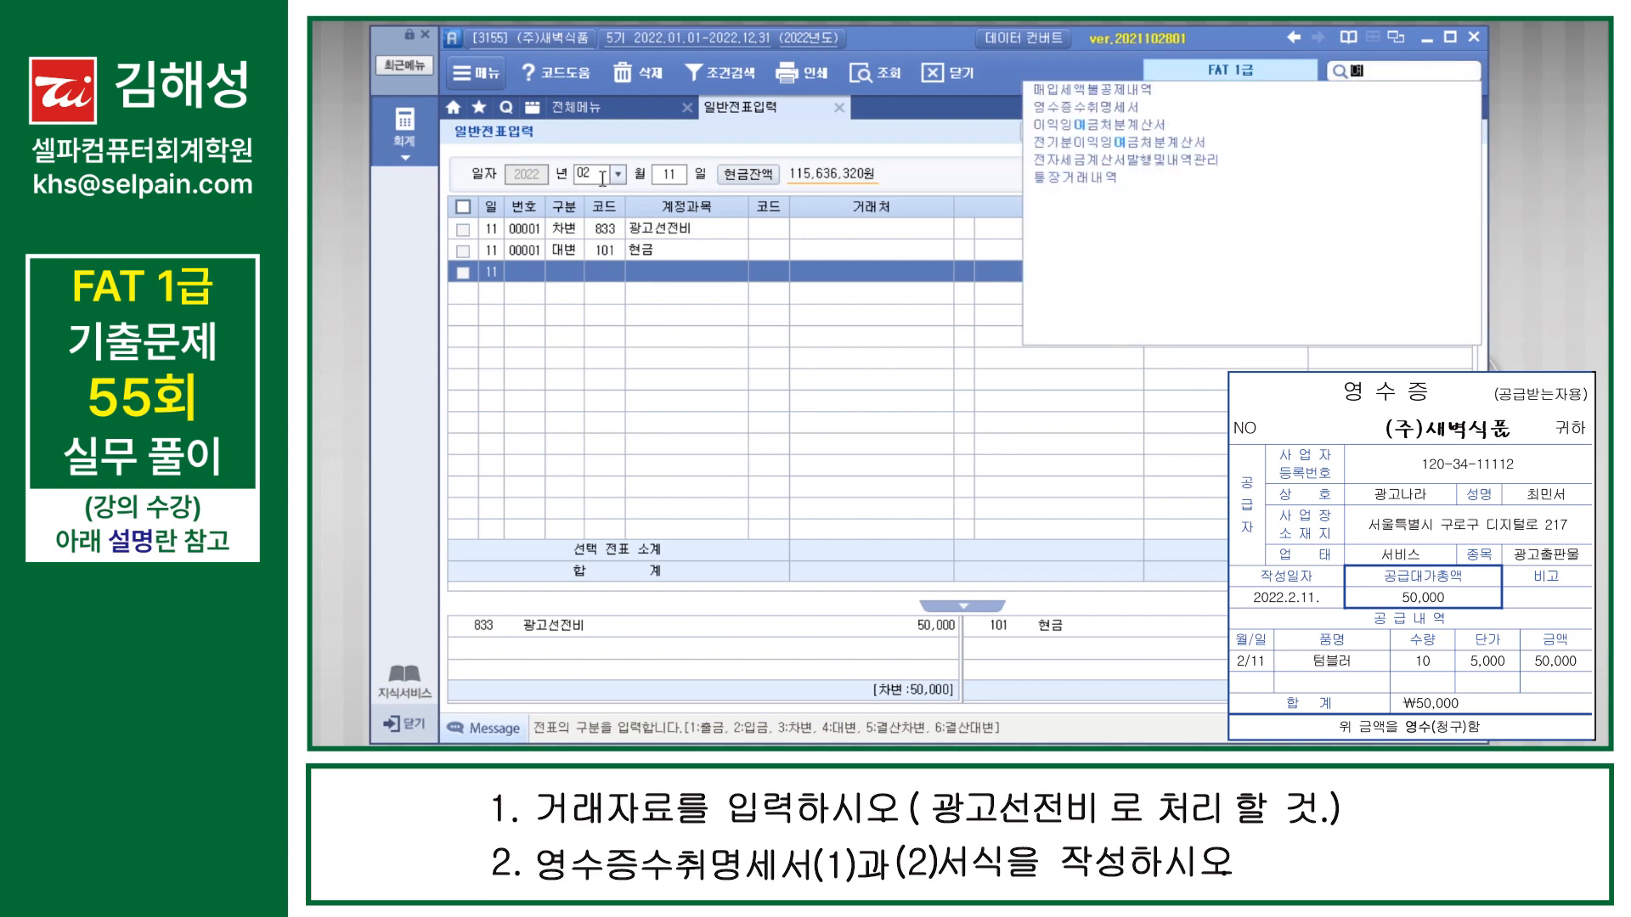
pyautogui.press('Return')
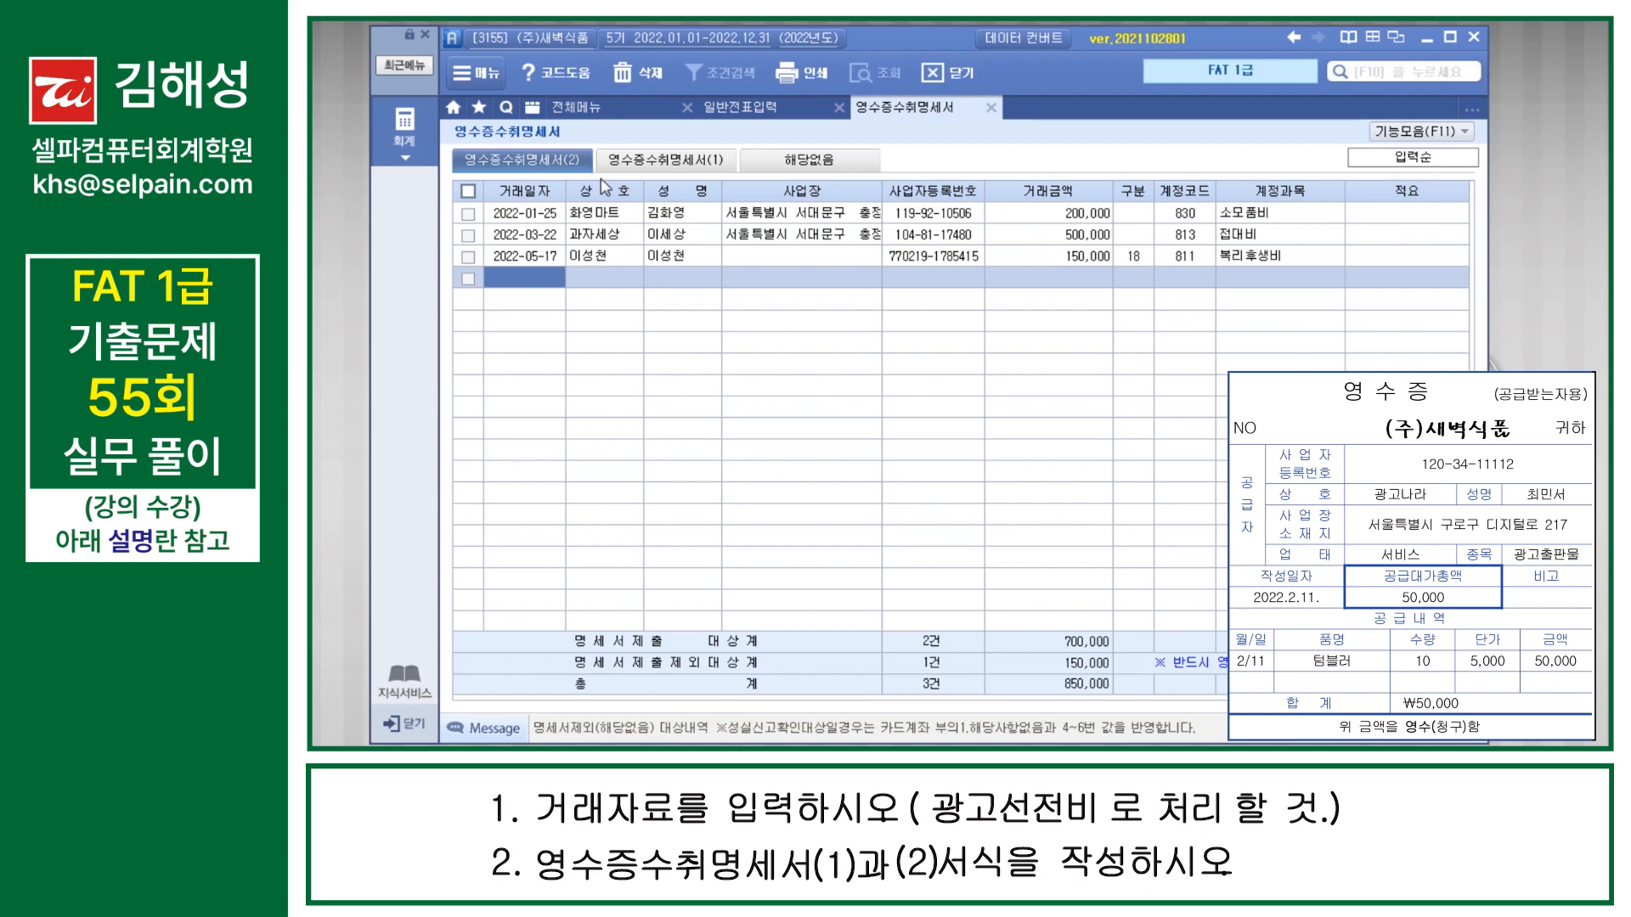
# Step: Add a receipt row to 영수증수취명세서(2) with the transaction date 2022-02-11 and the business name 광고나라
pyautogui.write('2022-0')
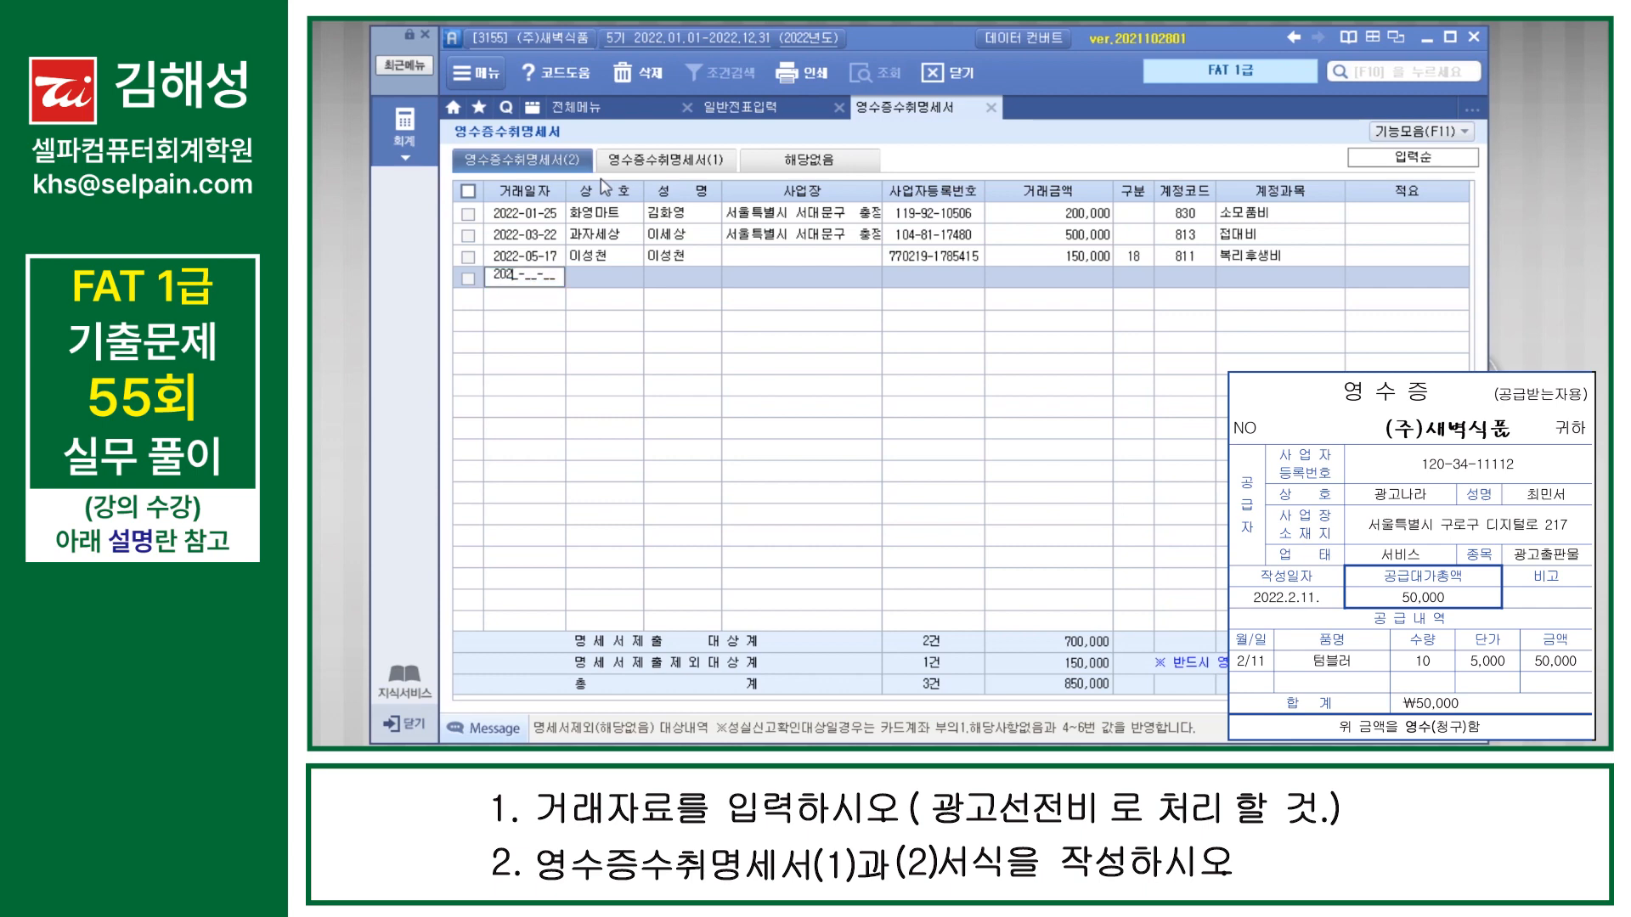
pyautogui.write('2-11')
pyautogui.press('Return')
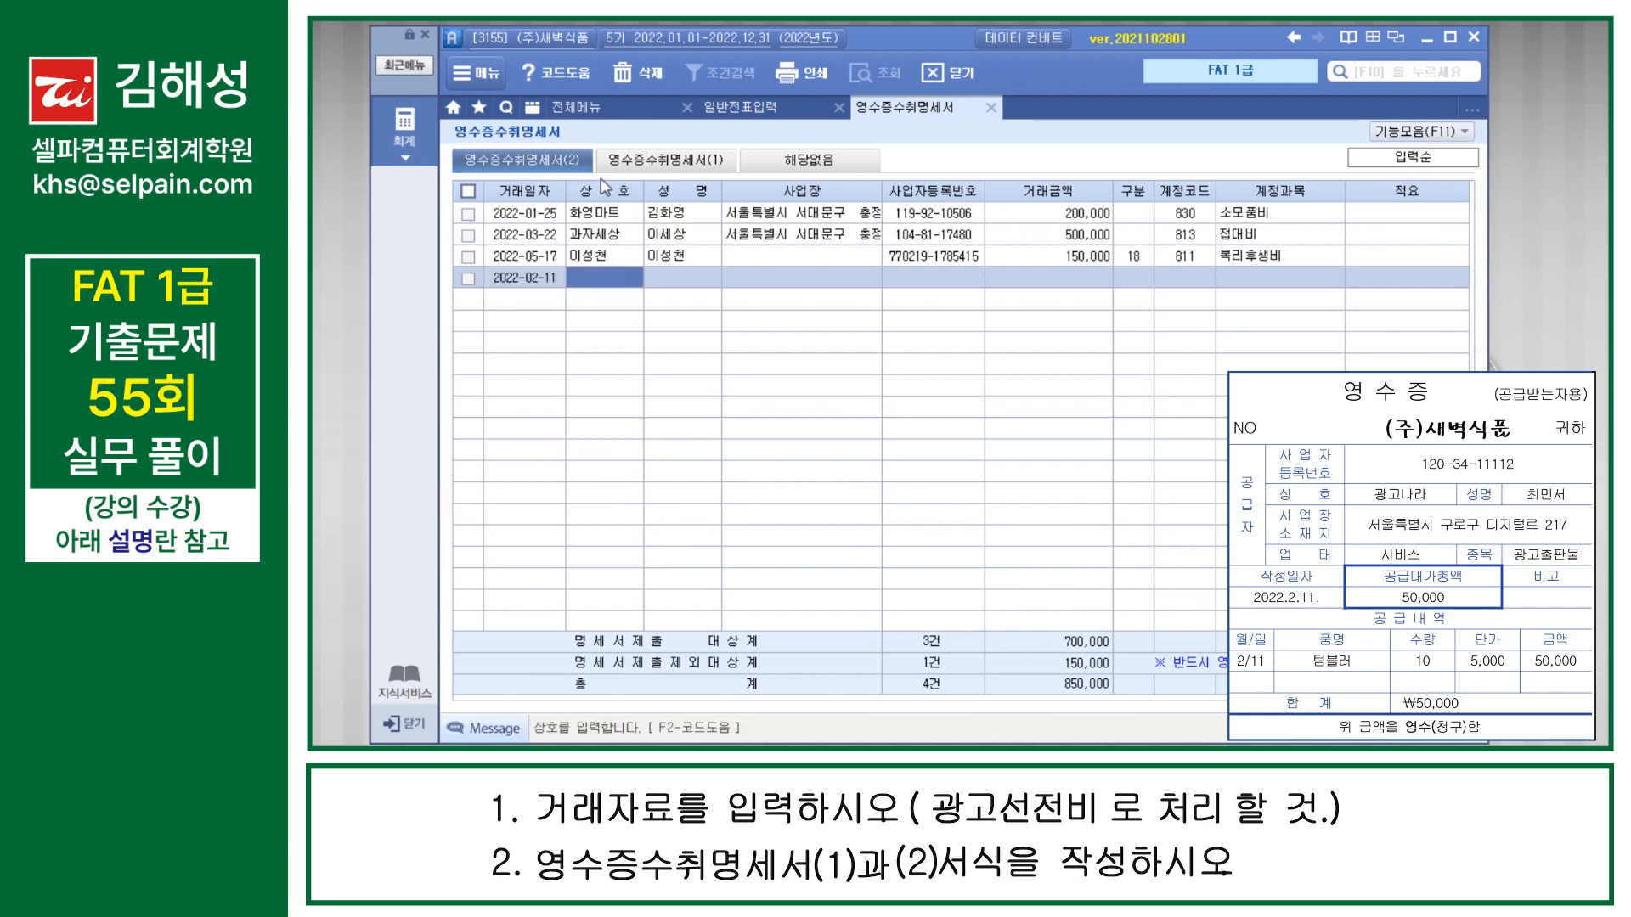
pyautogui.write('광고나라')
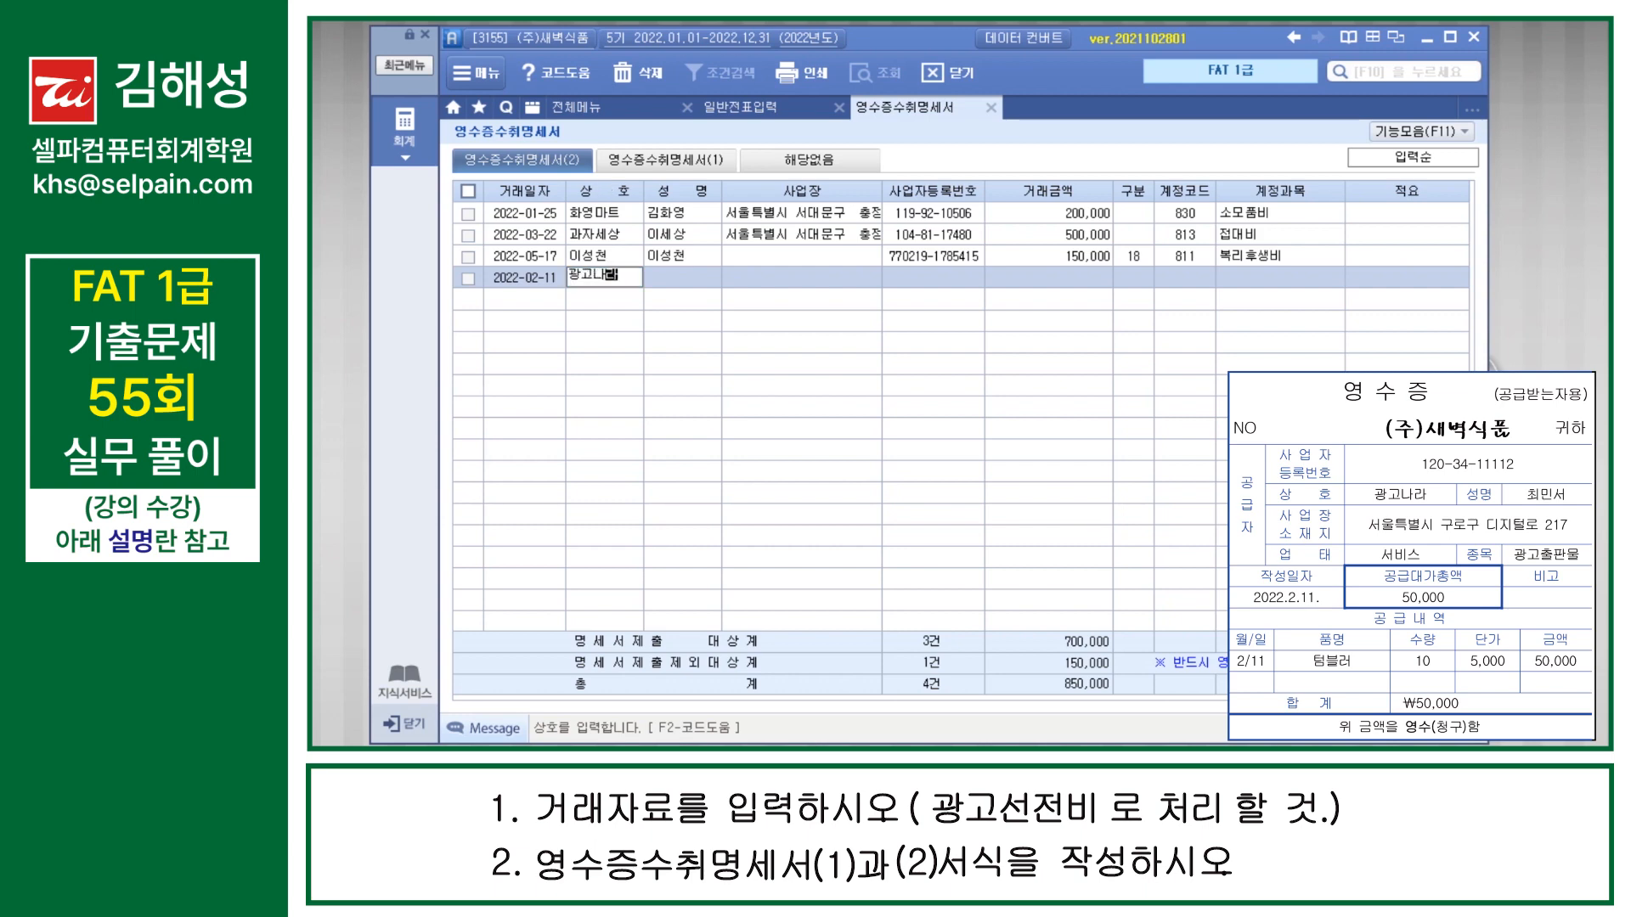
pyautogui.press('Return')
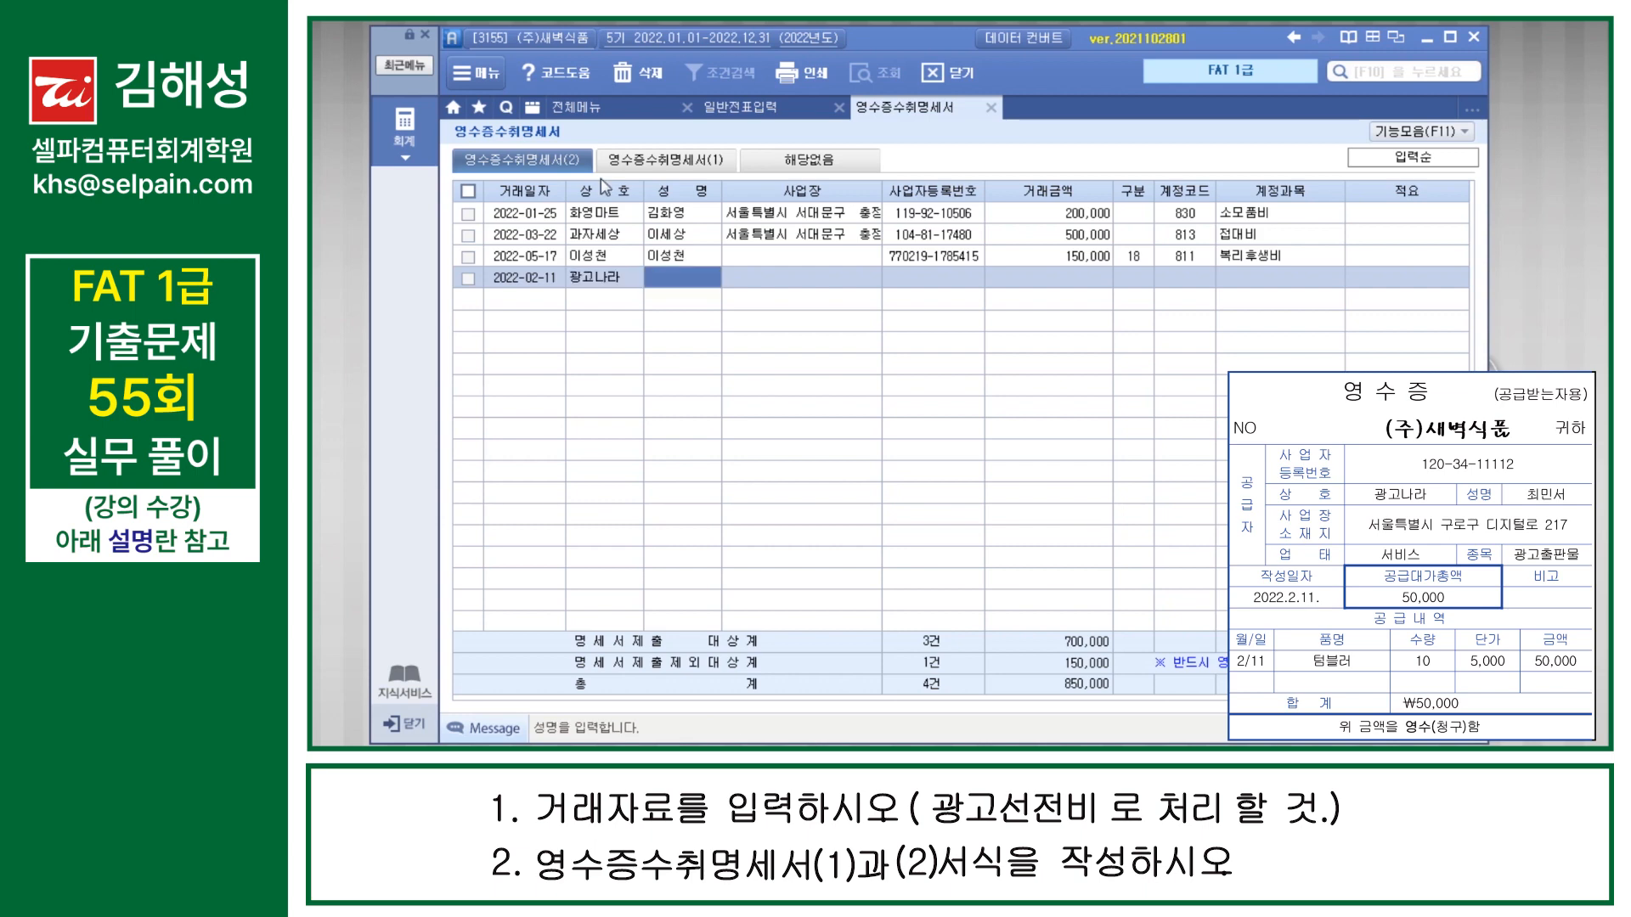
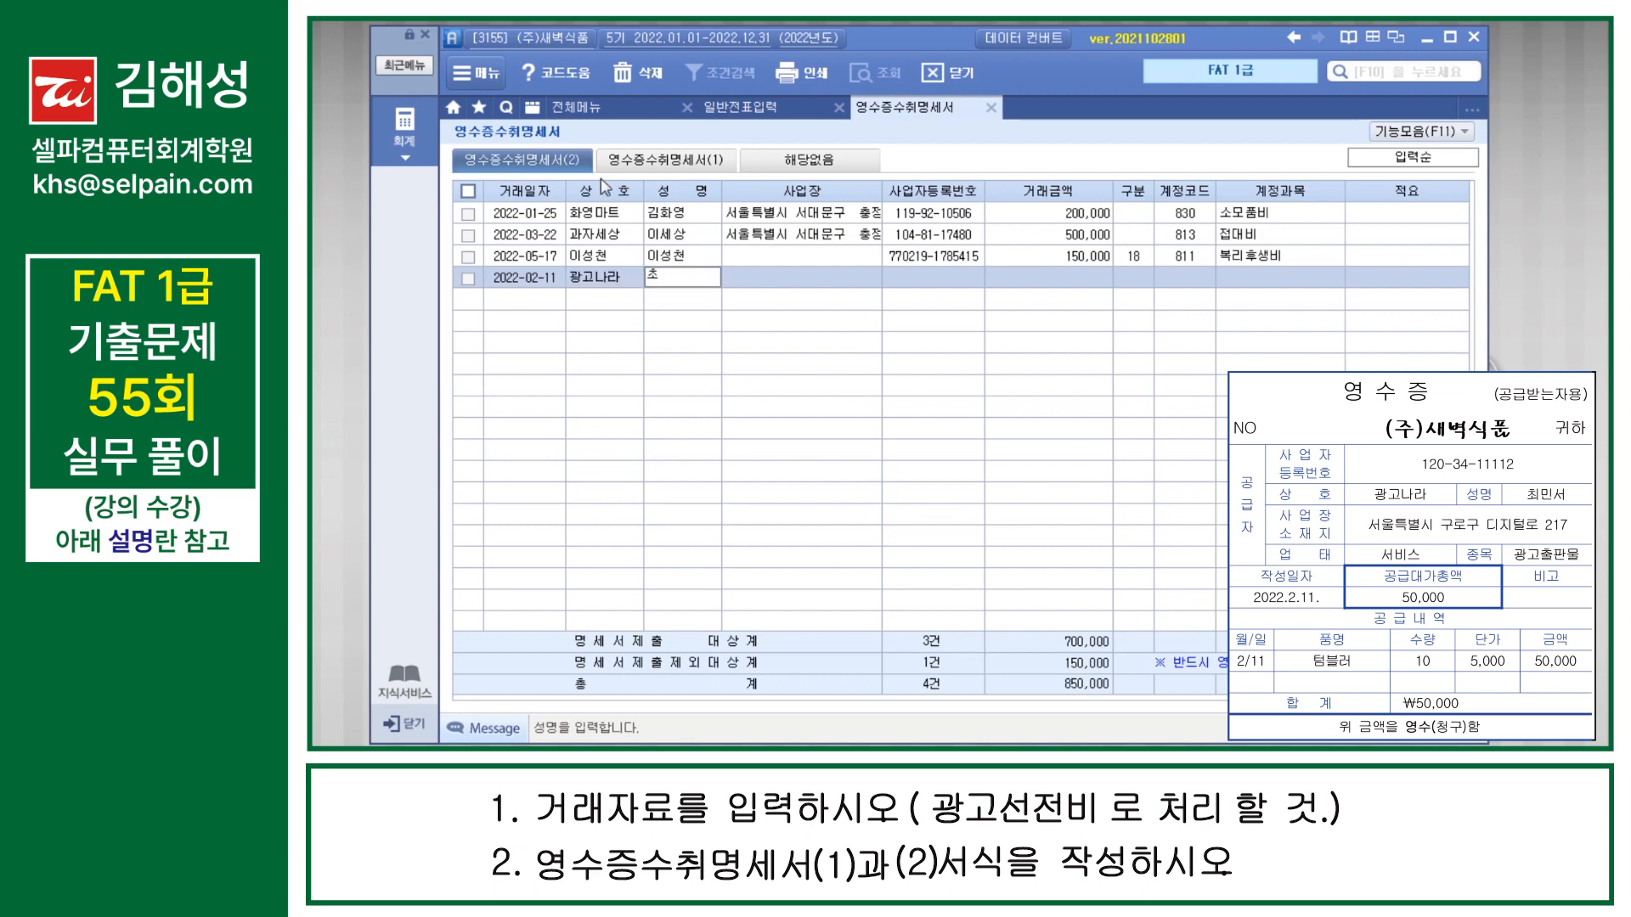
# Step: Enter the representative's full name and the business address in the 광고나라 receipt row
pyautogui.press('Return')
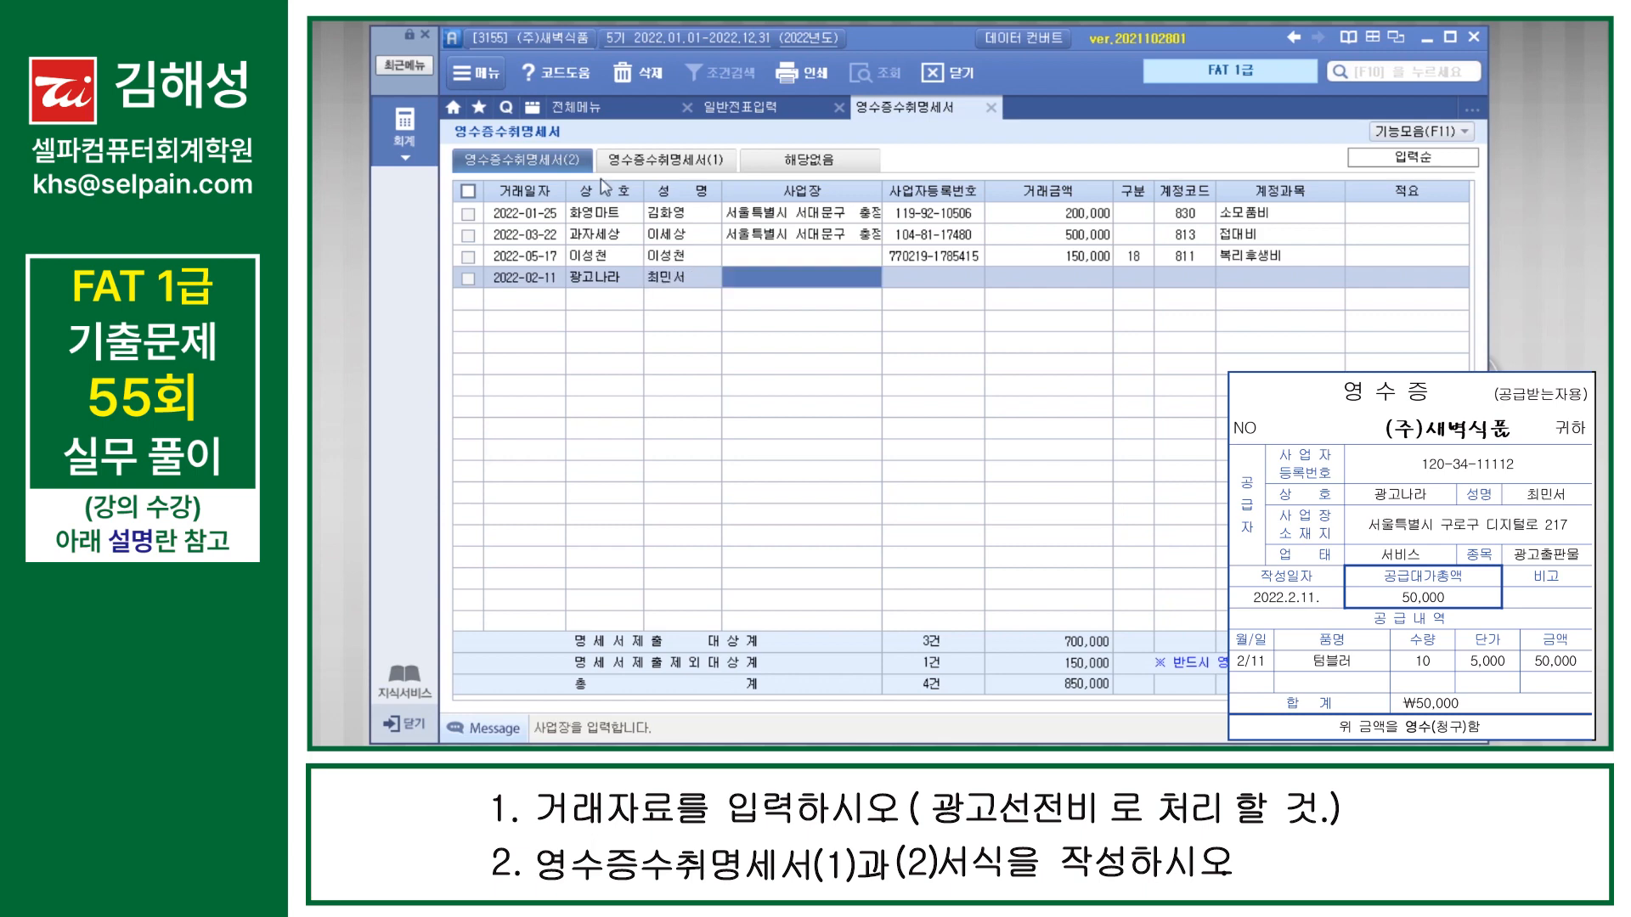
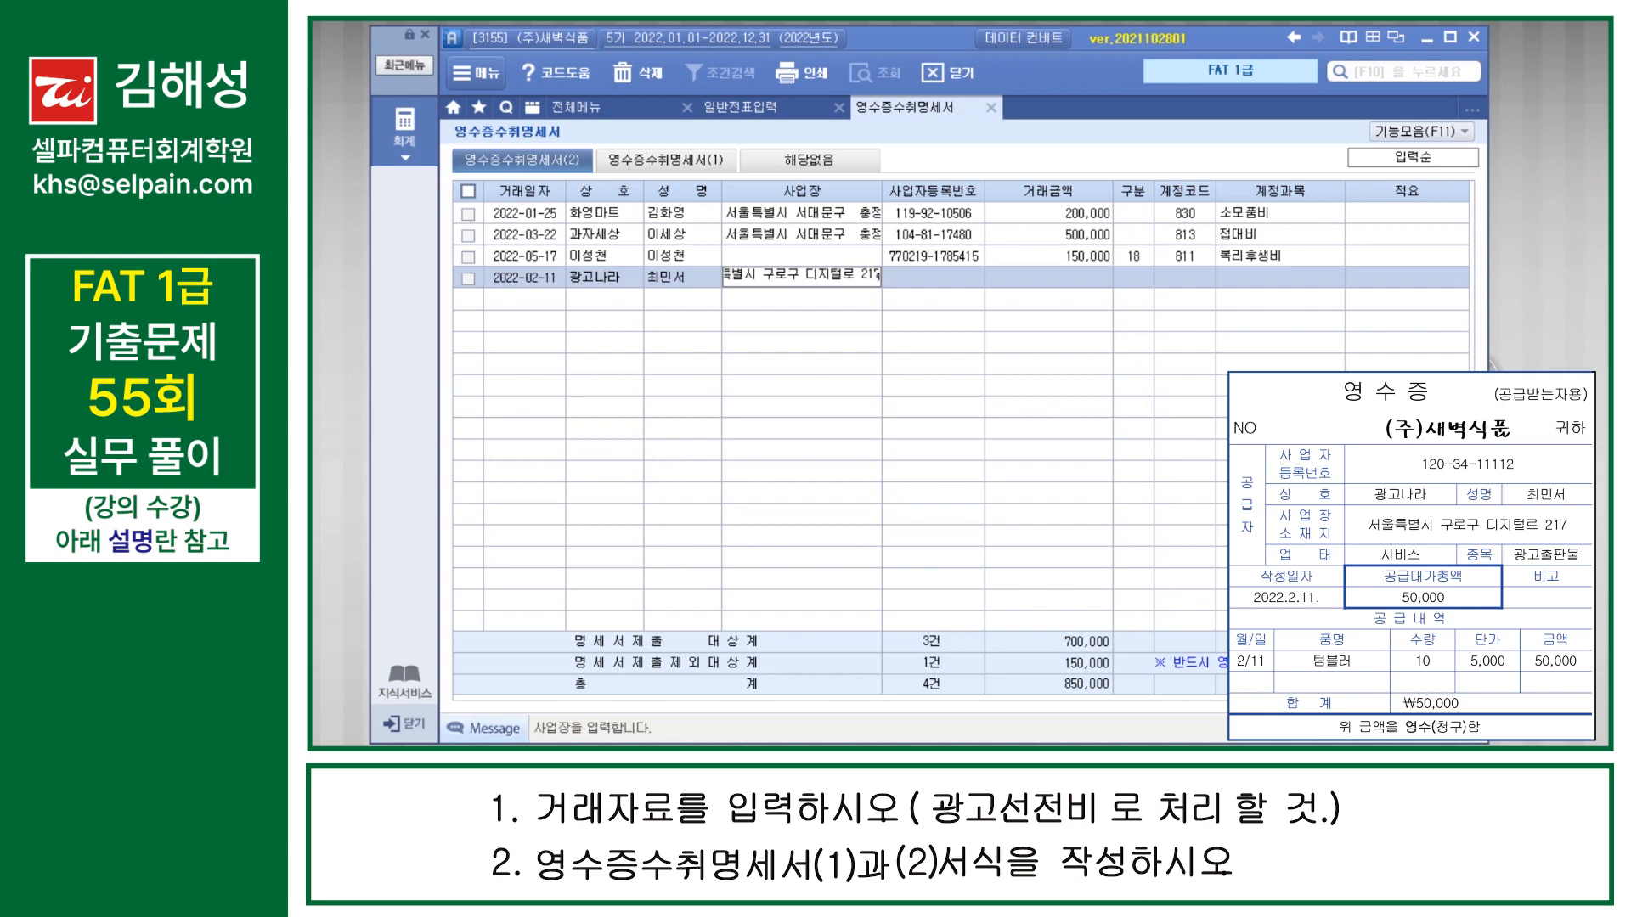
pyautogui.press('Return')
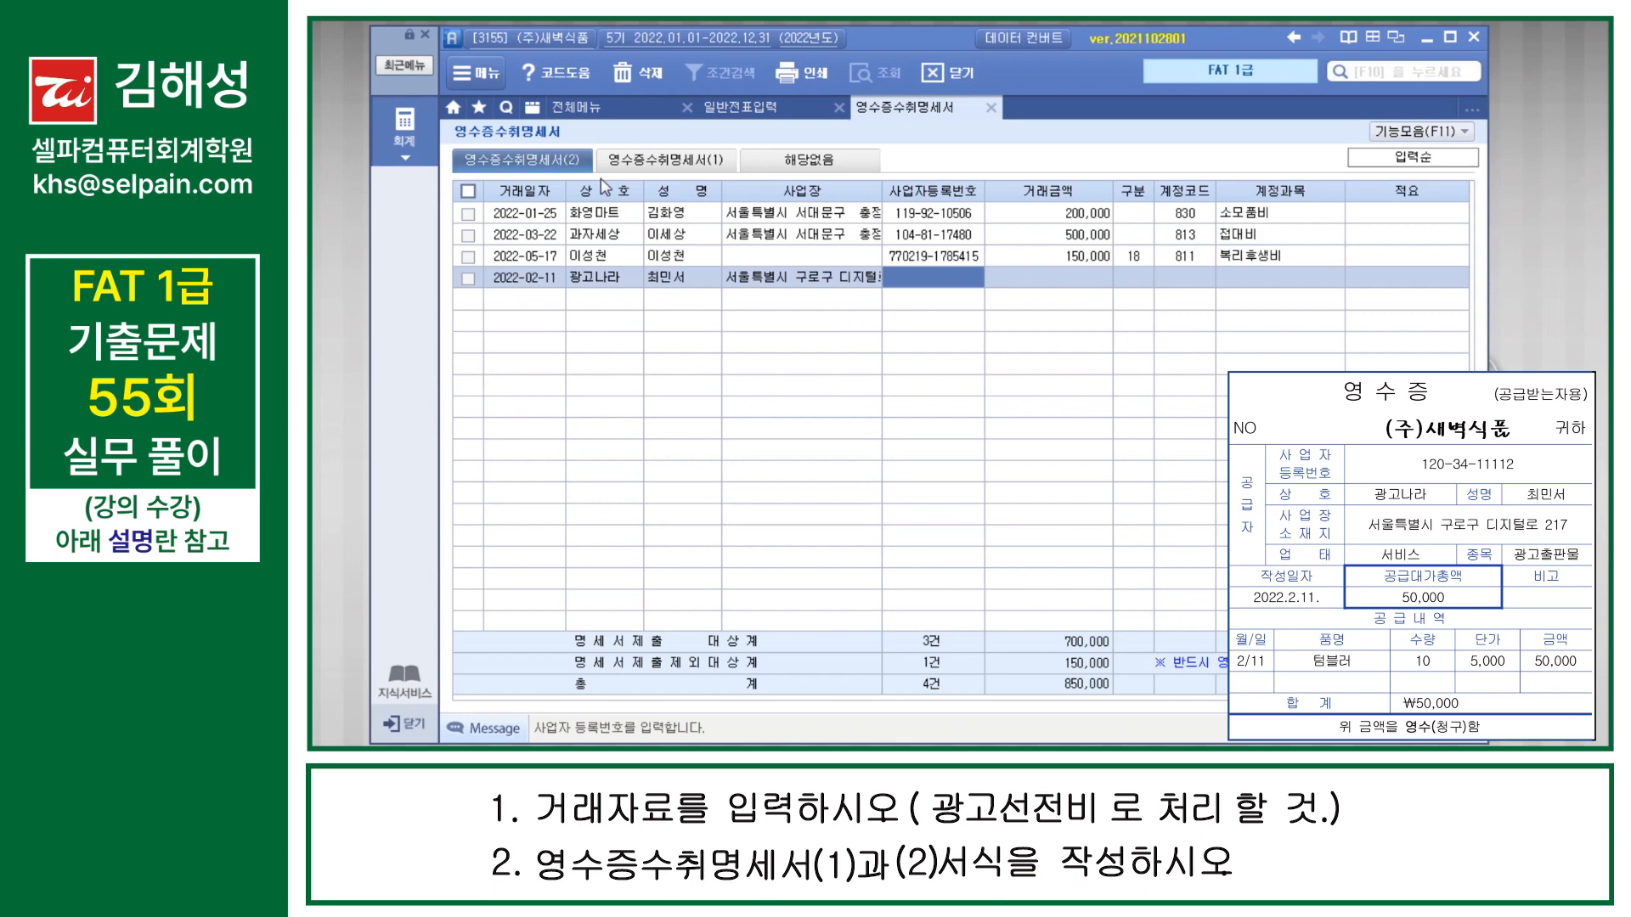
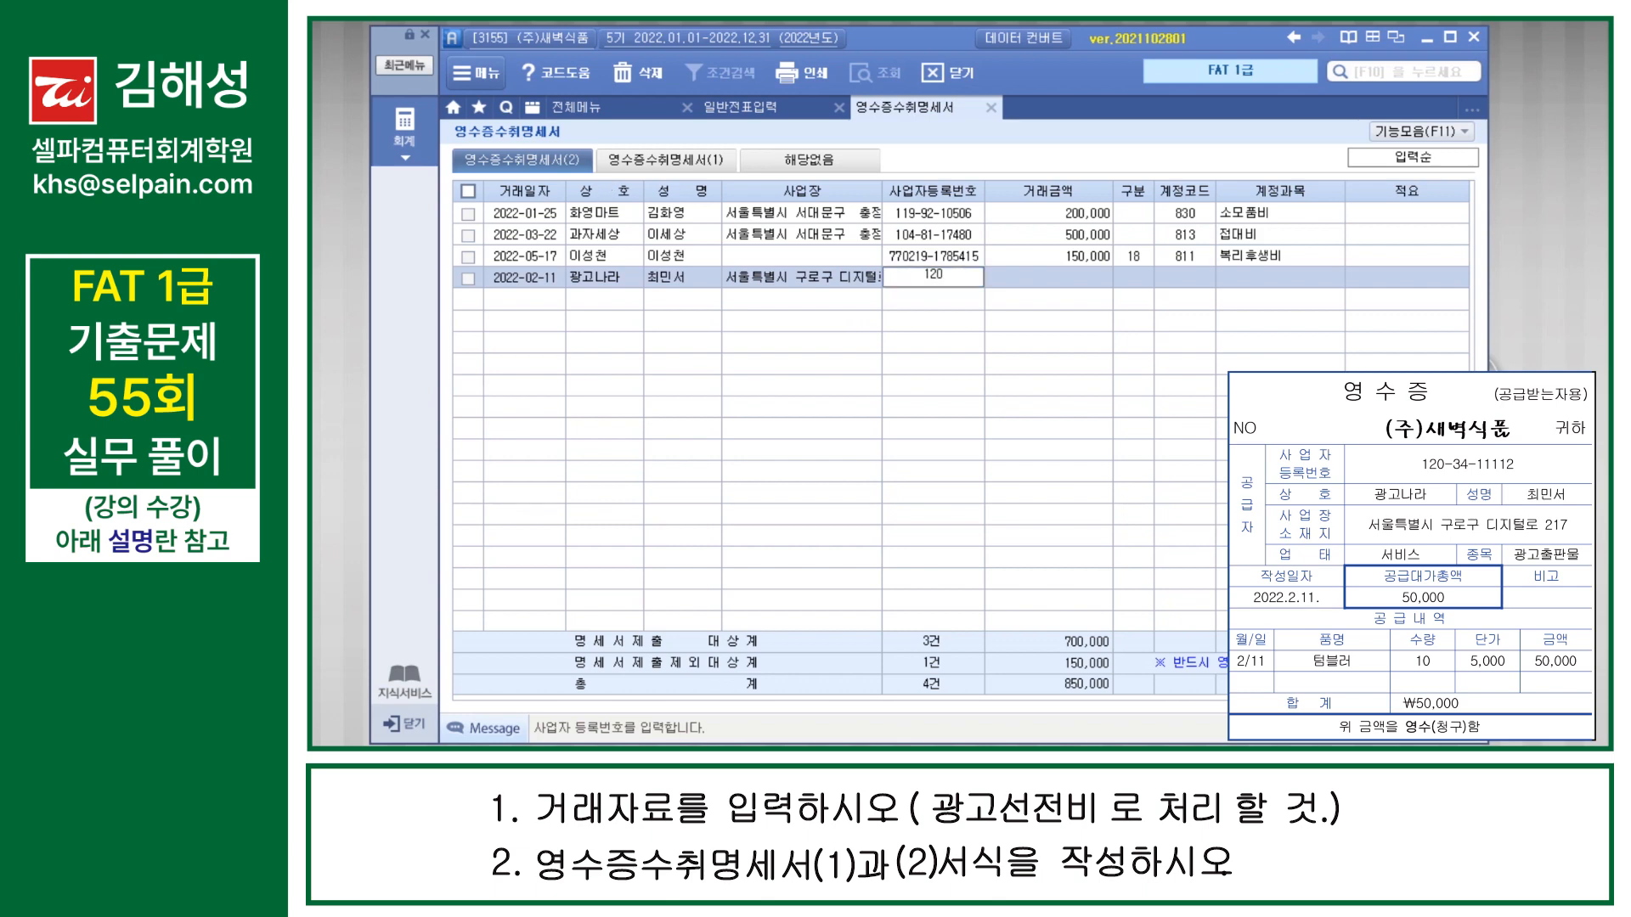
# Step: Fill in the supplier's business registration number and a transaction amount of 50,000 in the 광고나라 row
pyautogui.press('Return')
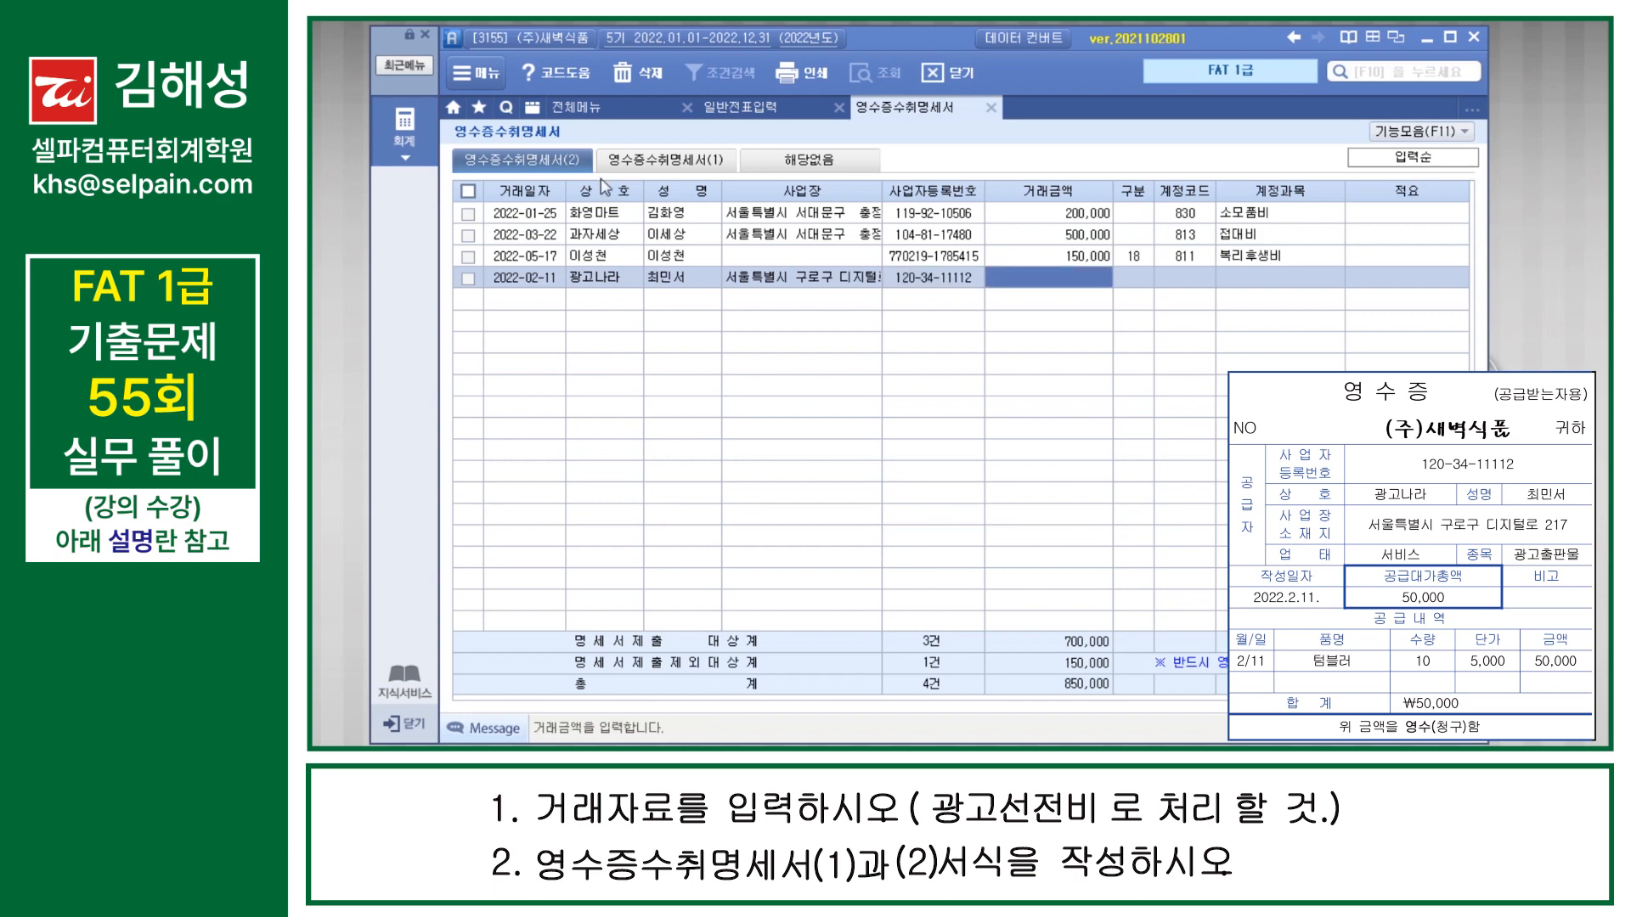
pyautogui.write('500000')
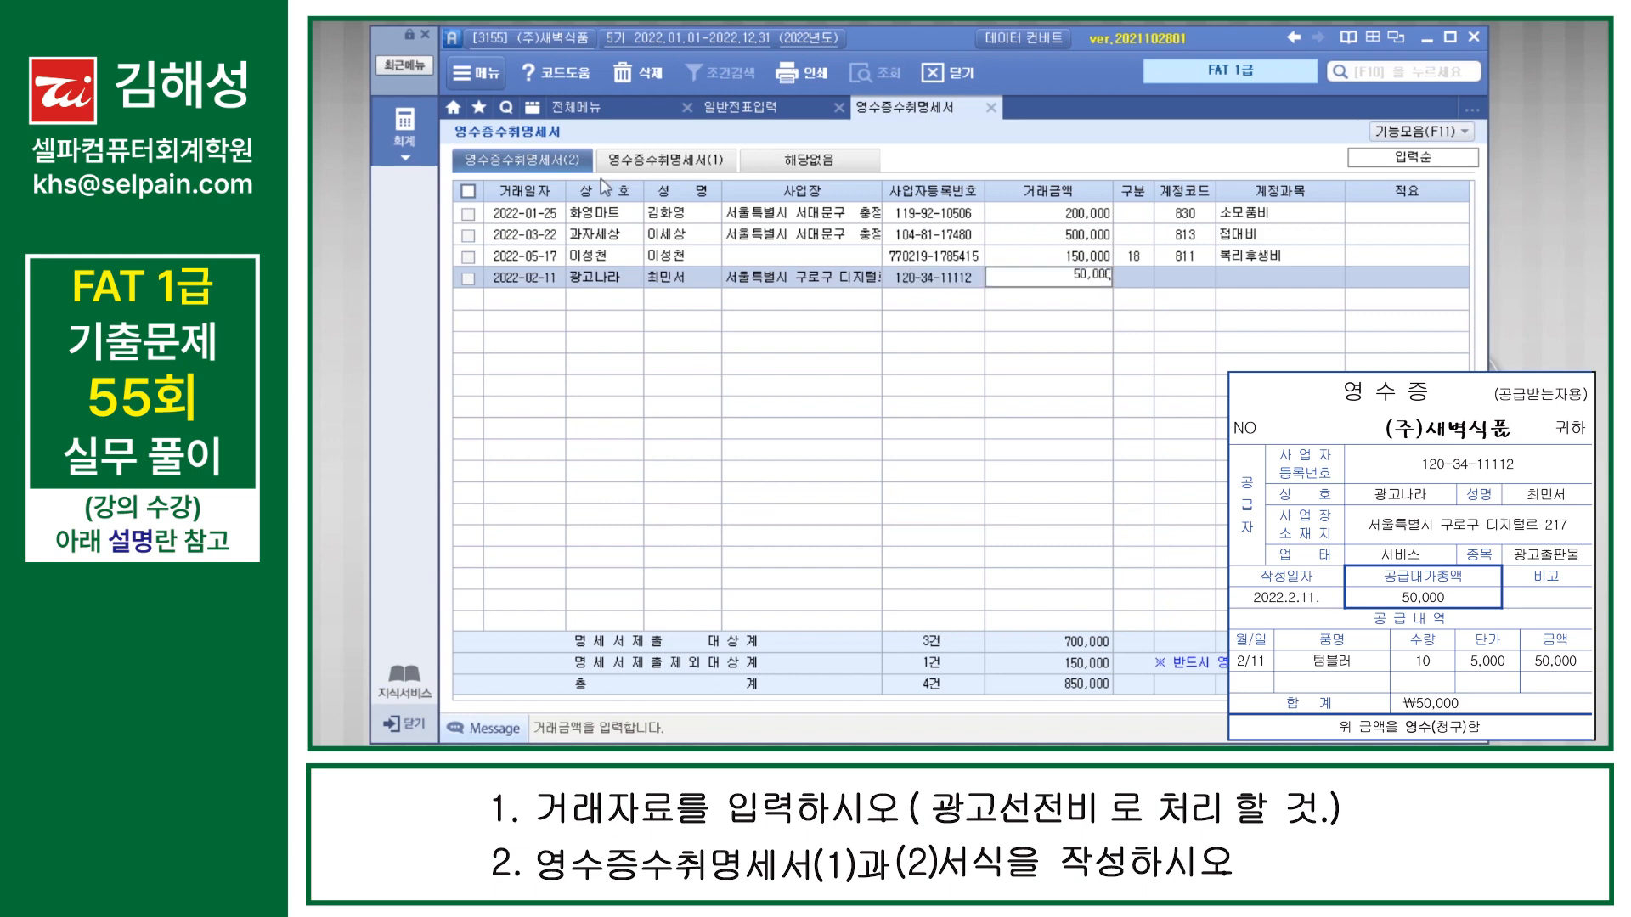
pyautogui.press('Return')
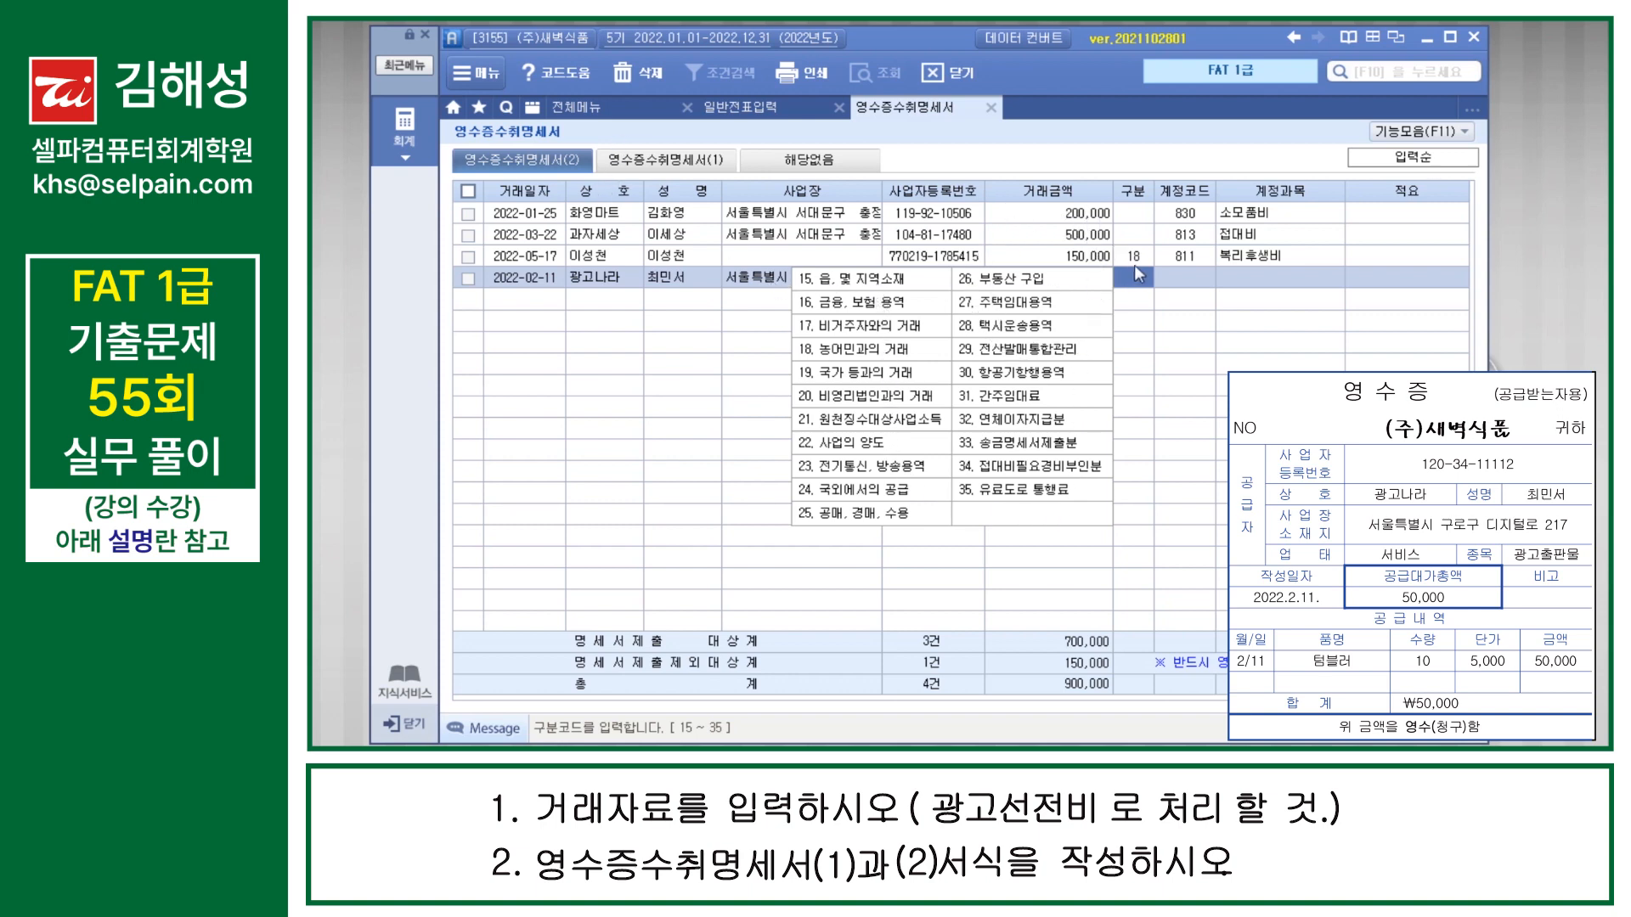
# Step: Leave the 구분 code blank and assign account 833 광고선전비 to the 광고나라 row
pyautogui.click(1172, 288)
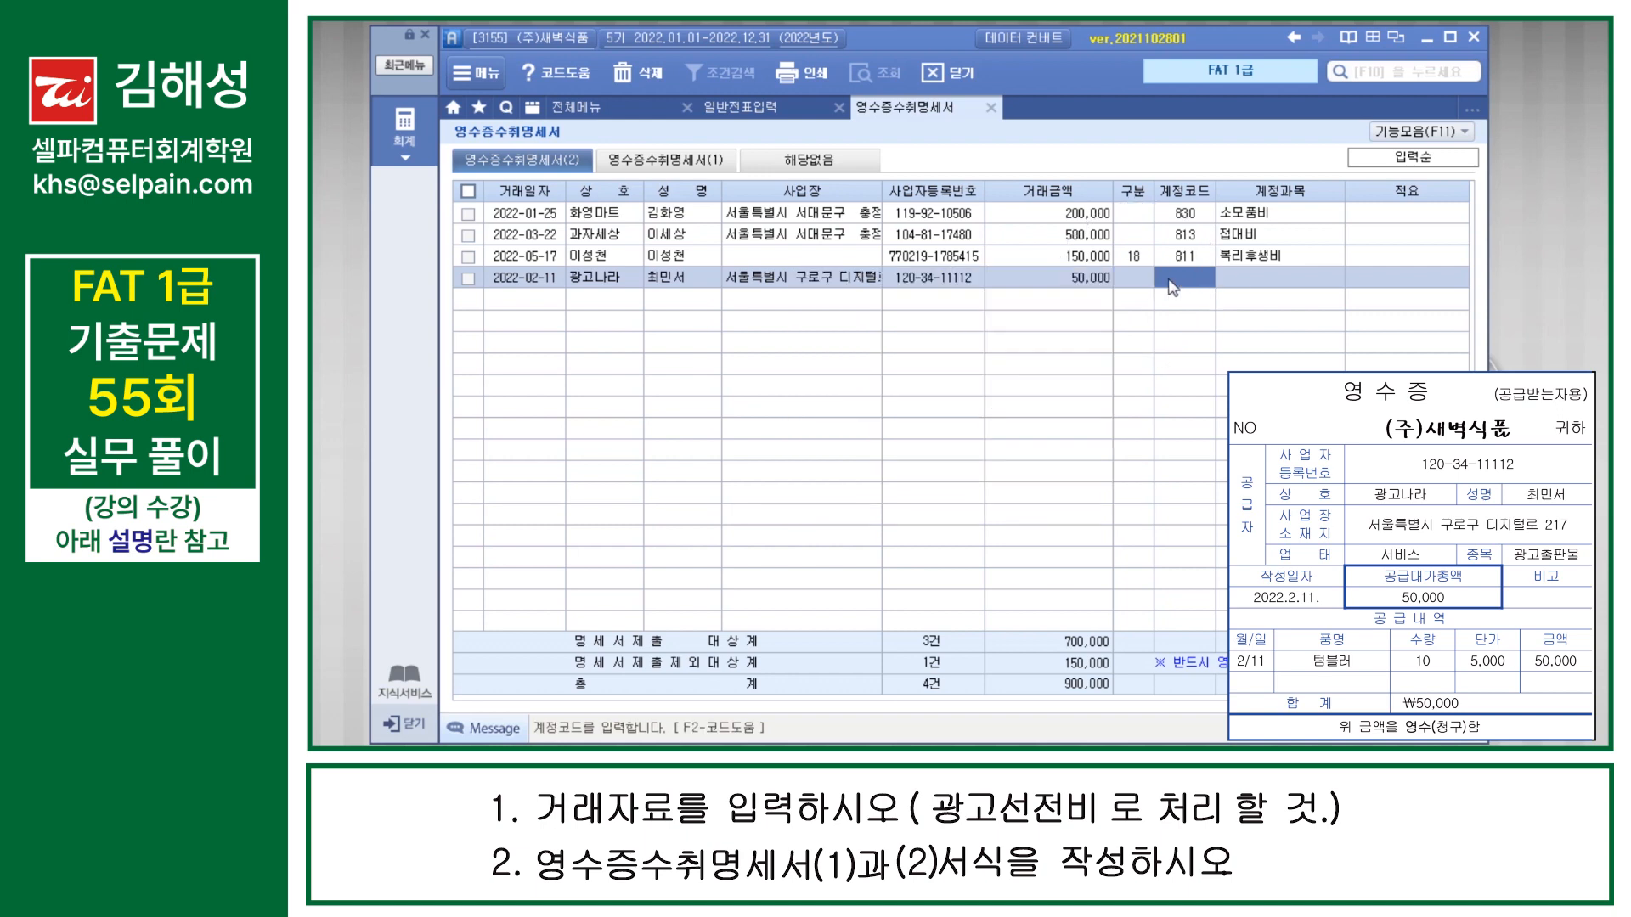
pyautogui.press('F2')
pyautogui.write('광고')
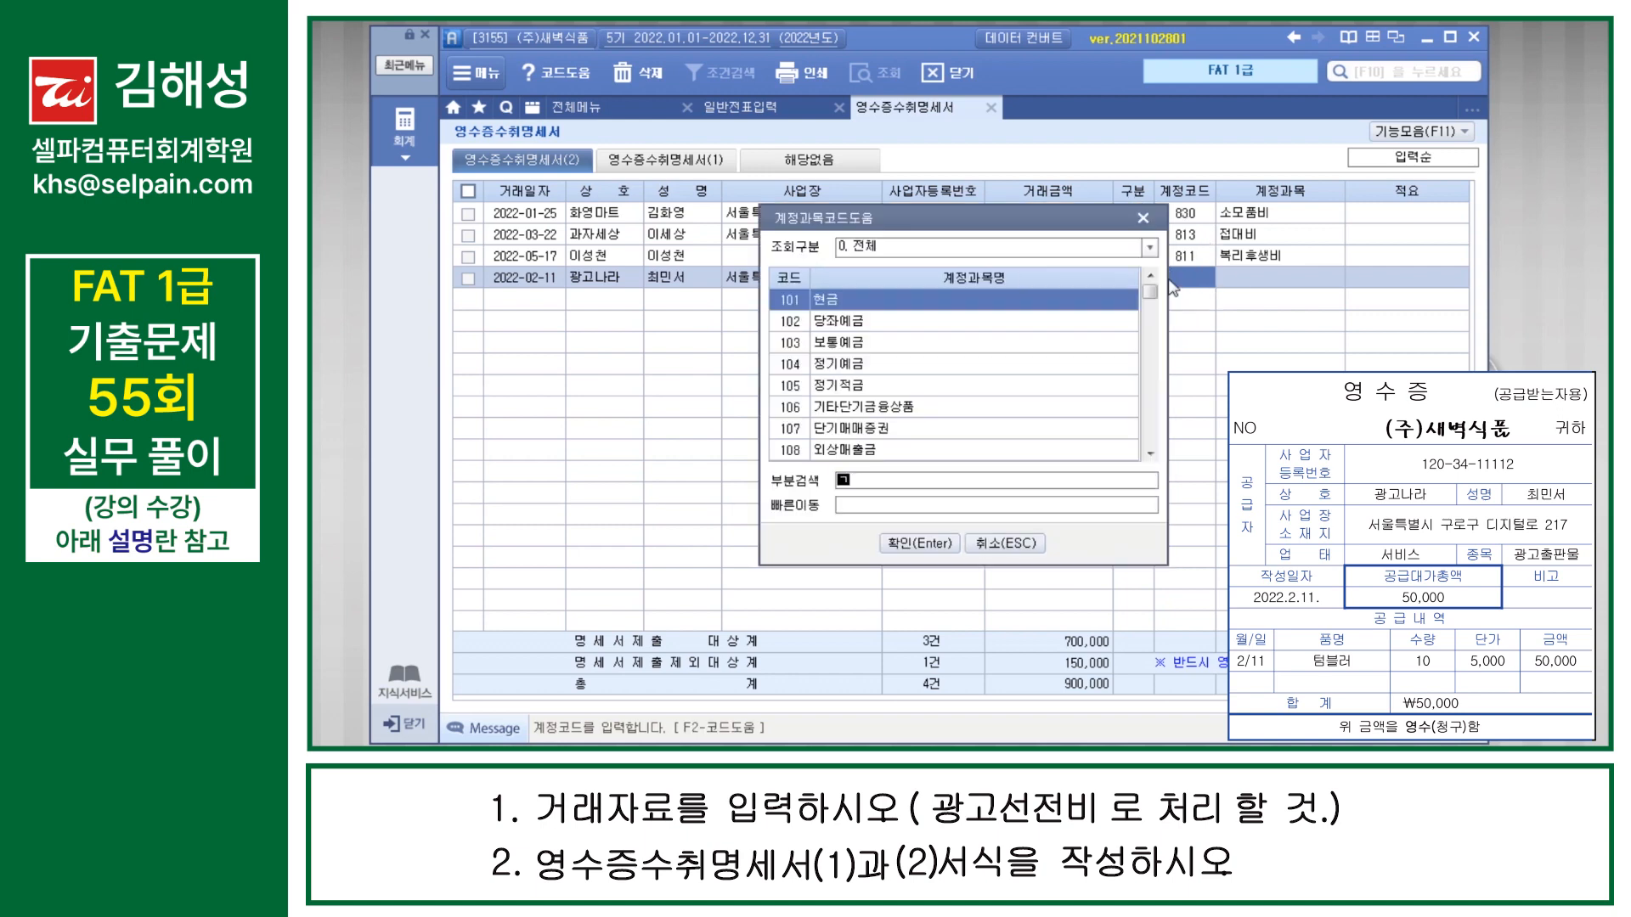
pyautogui.press('Return')
pyautogui.press('Down')
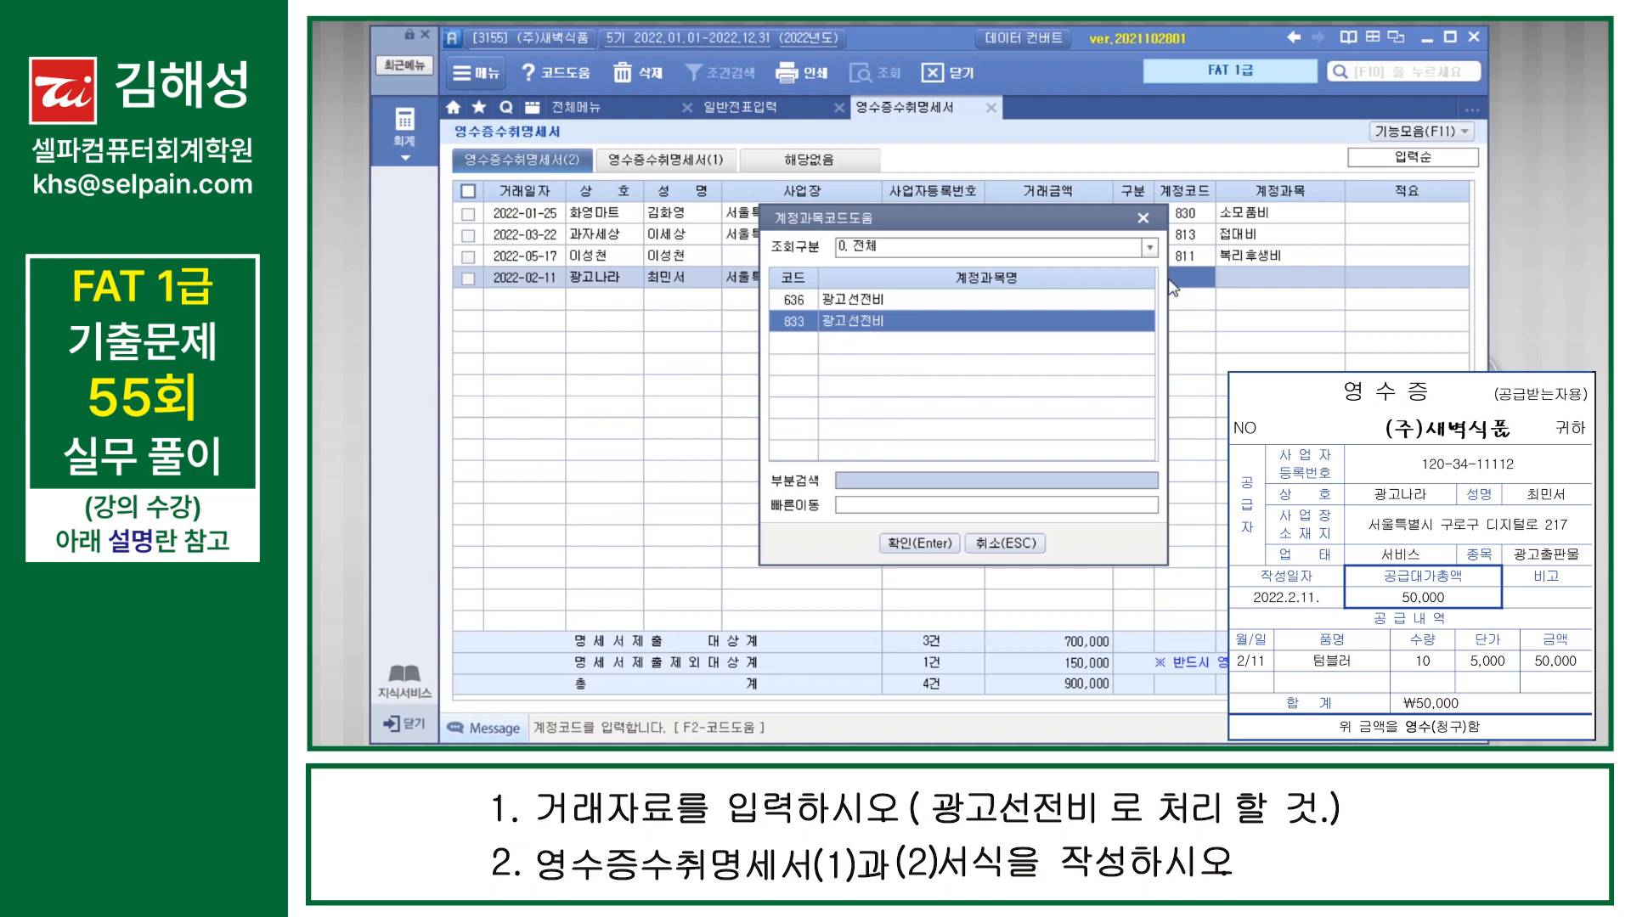
pyautogui.press('Return')
pyautogui.press('Return')
pyautogui.press('Return')
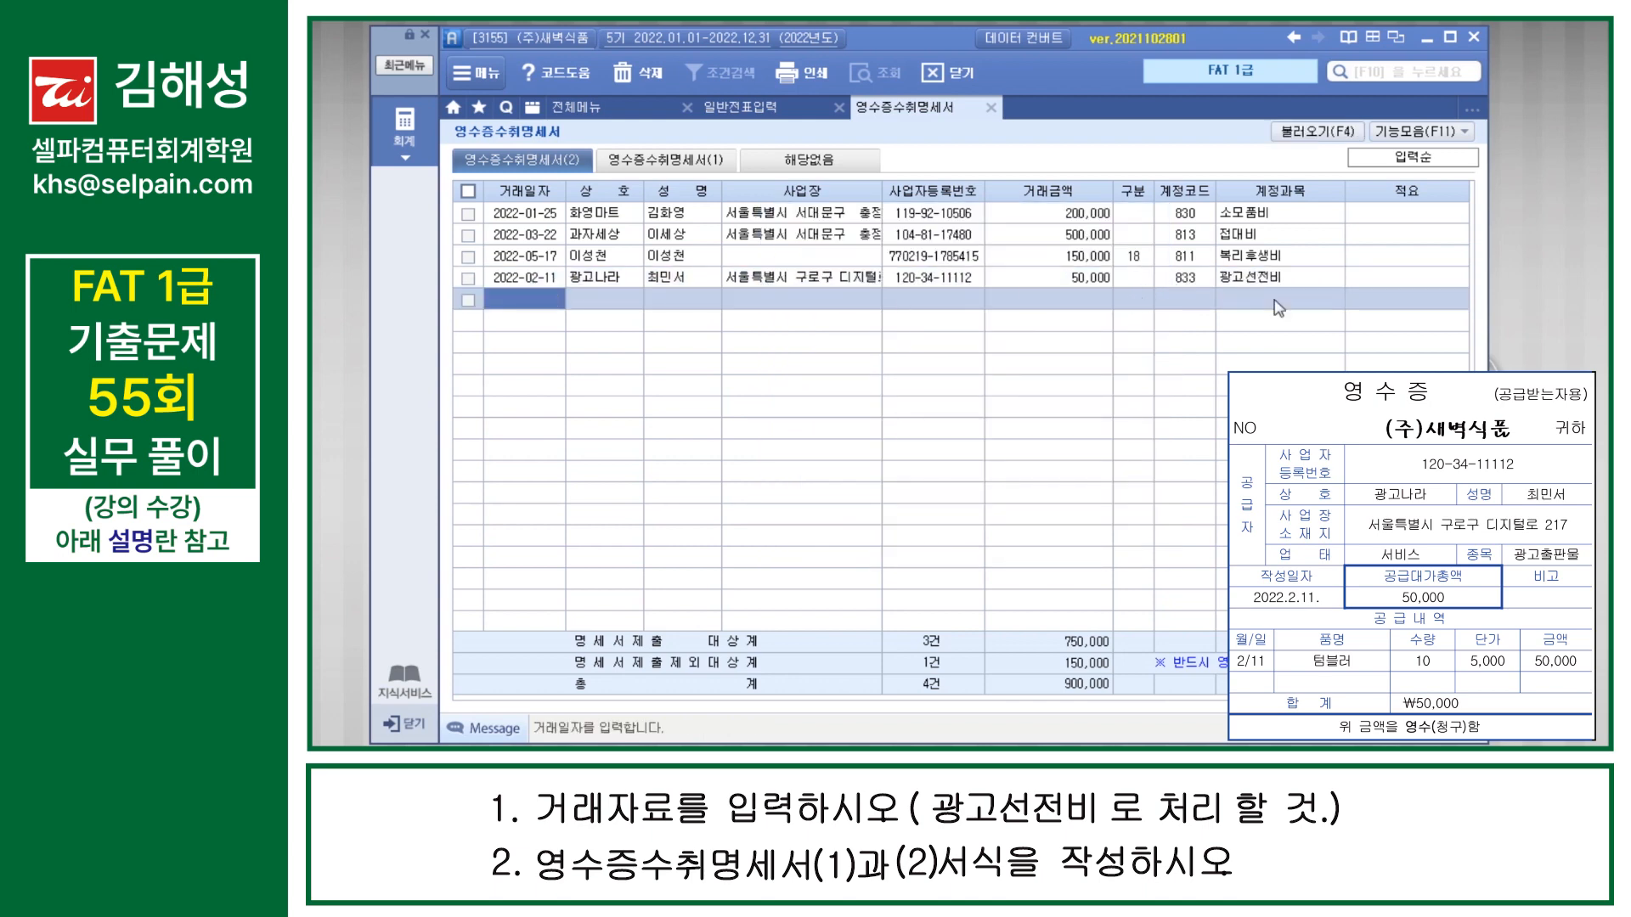
# Step: Check 영수증수취명세서(1) against 영수증수취명세서(2), and close the statement with its contents saved
pyautogui.click(697, 162)
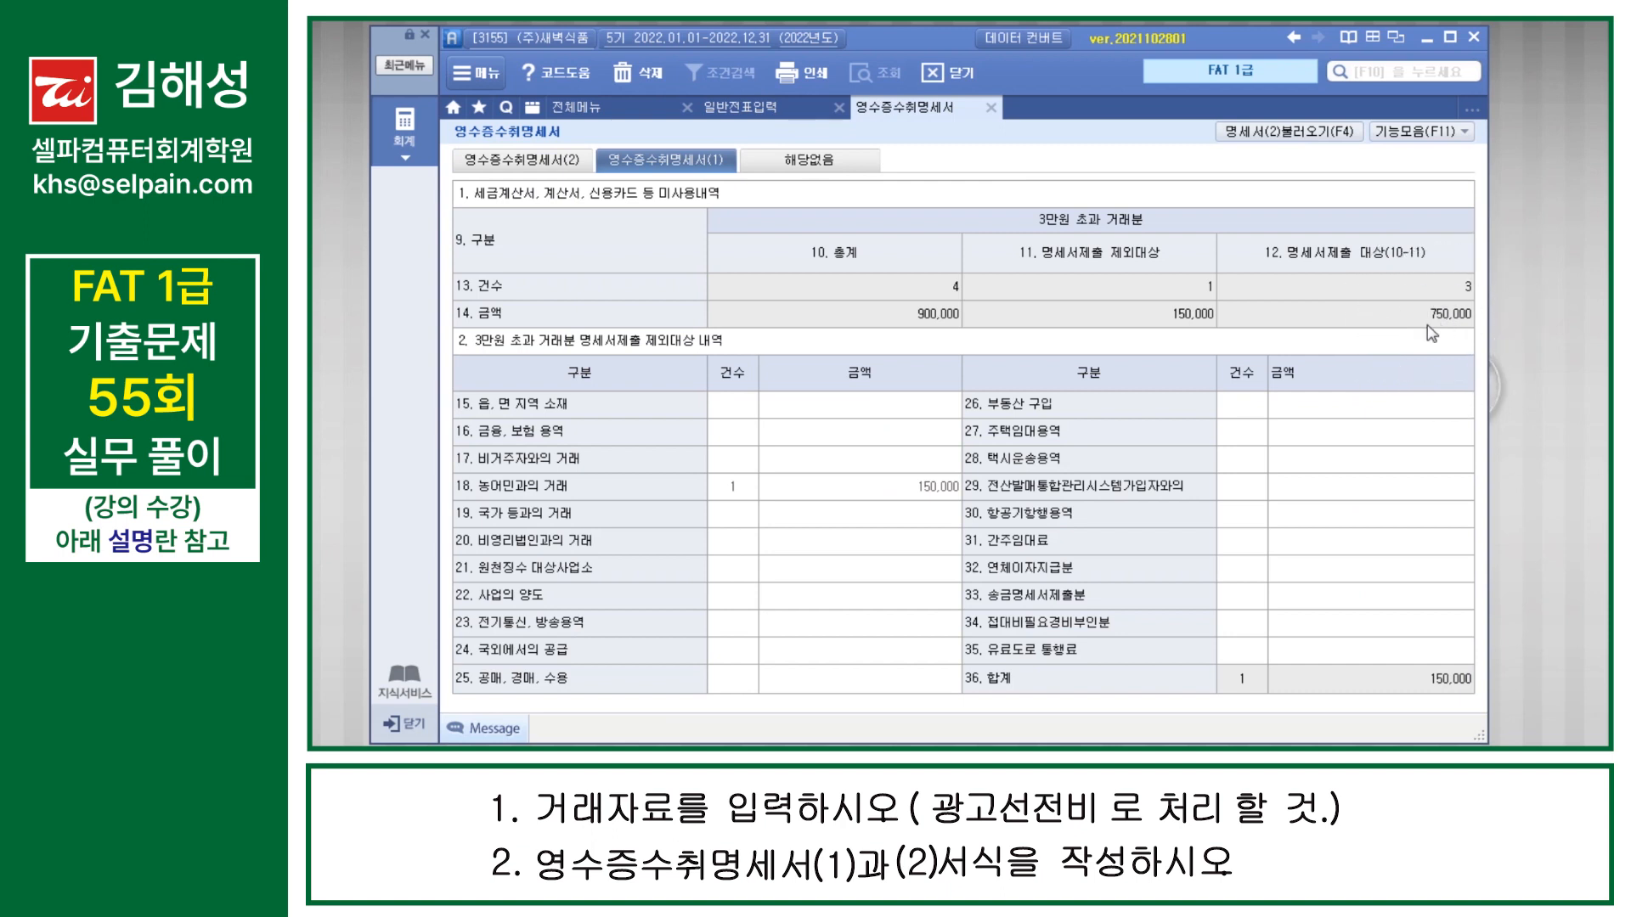
pyautogui.click(549, 169)
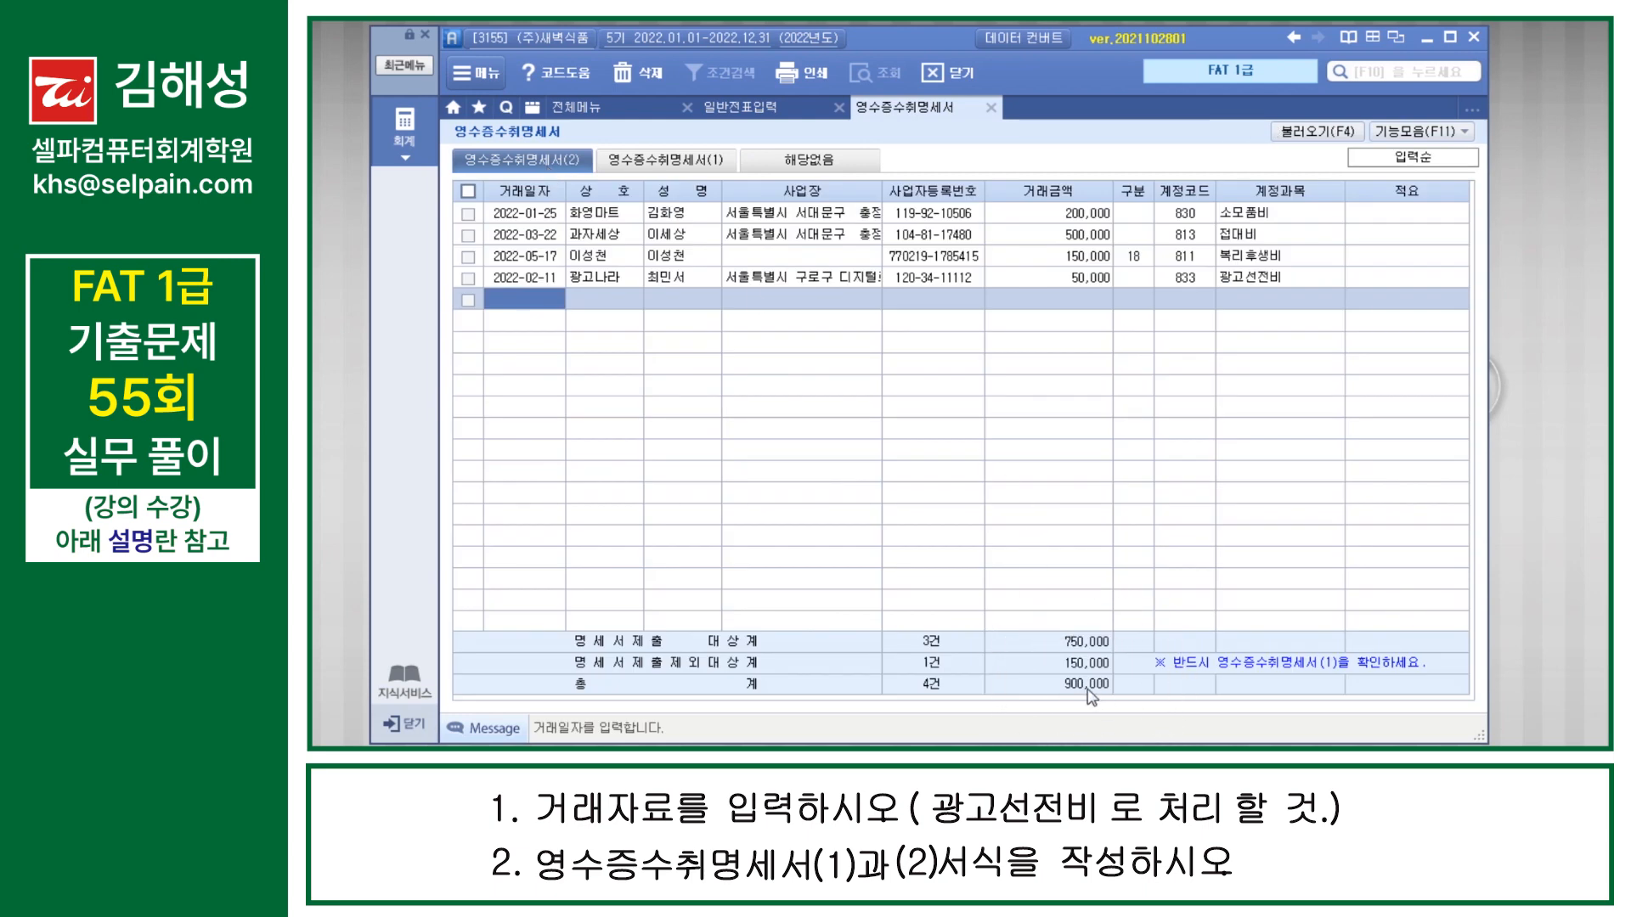
pyautogui.click(685, 165)
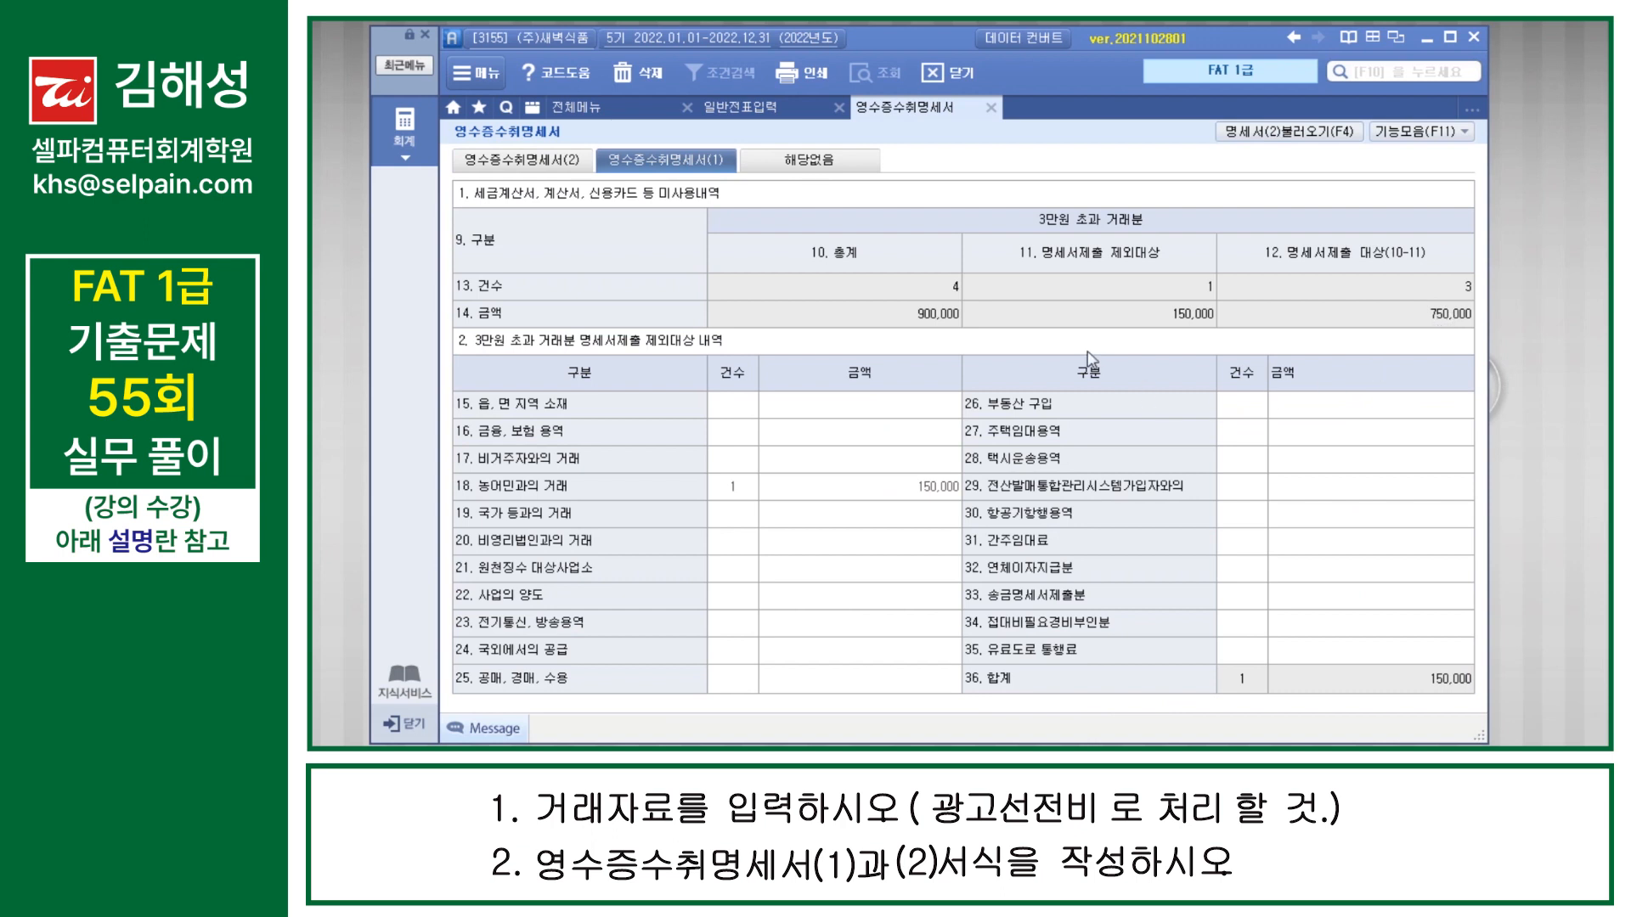
pyautogui.click(991, 109)
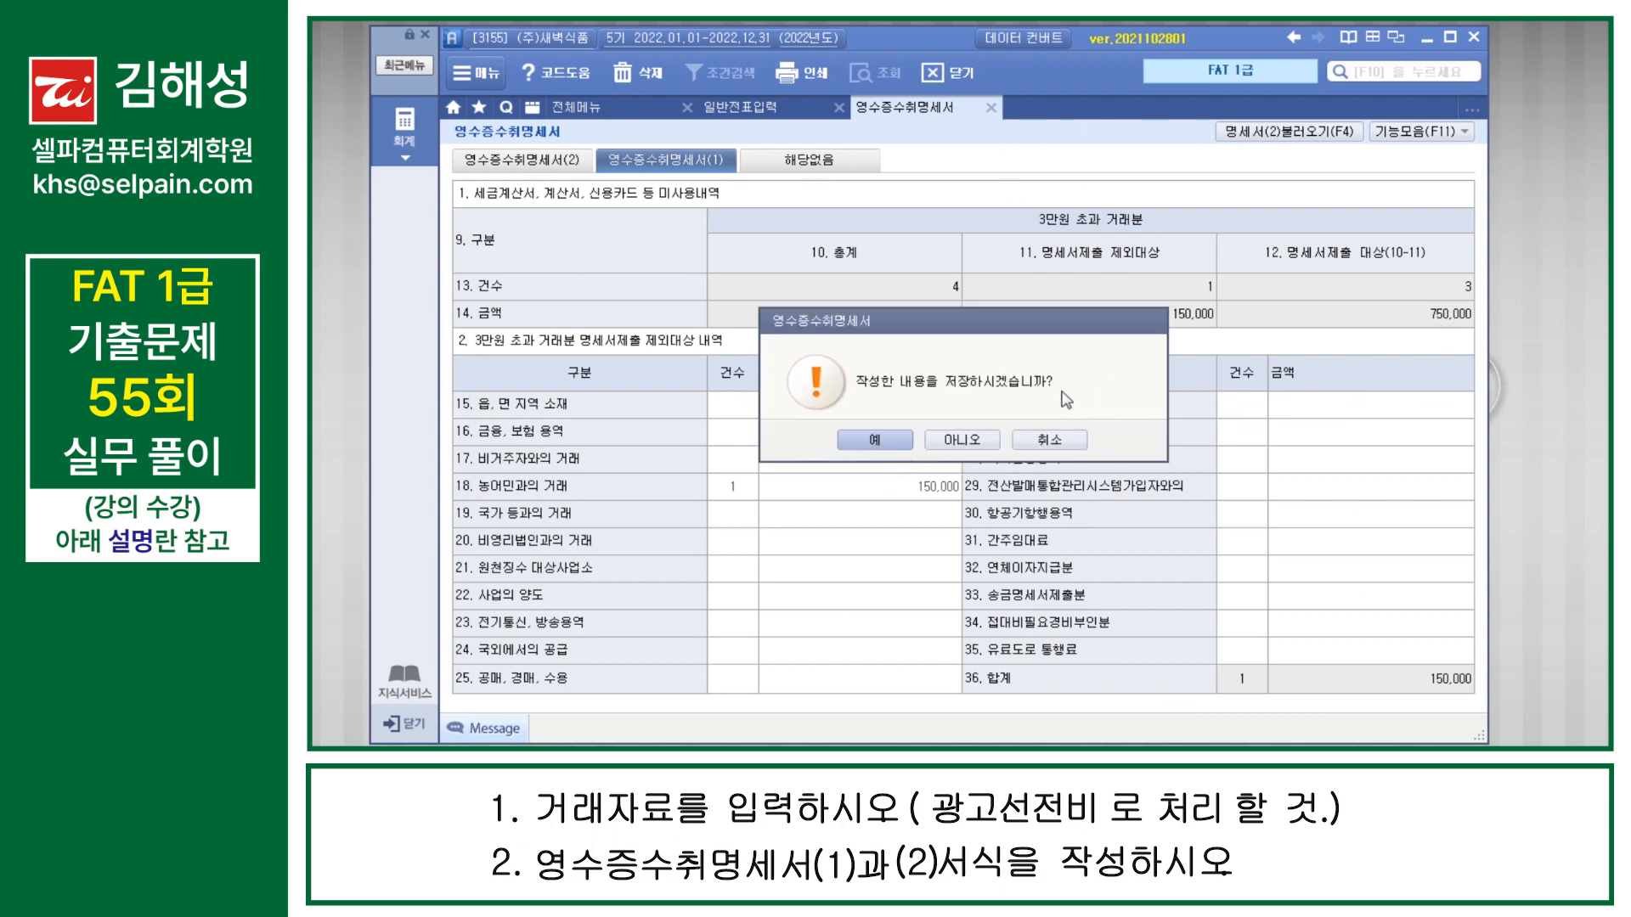
pyautogui.click(876, 440)
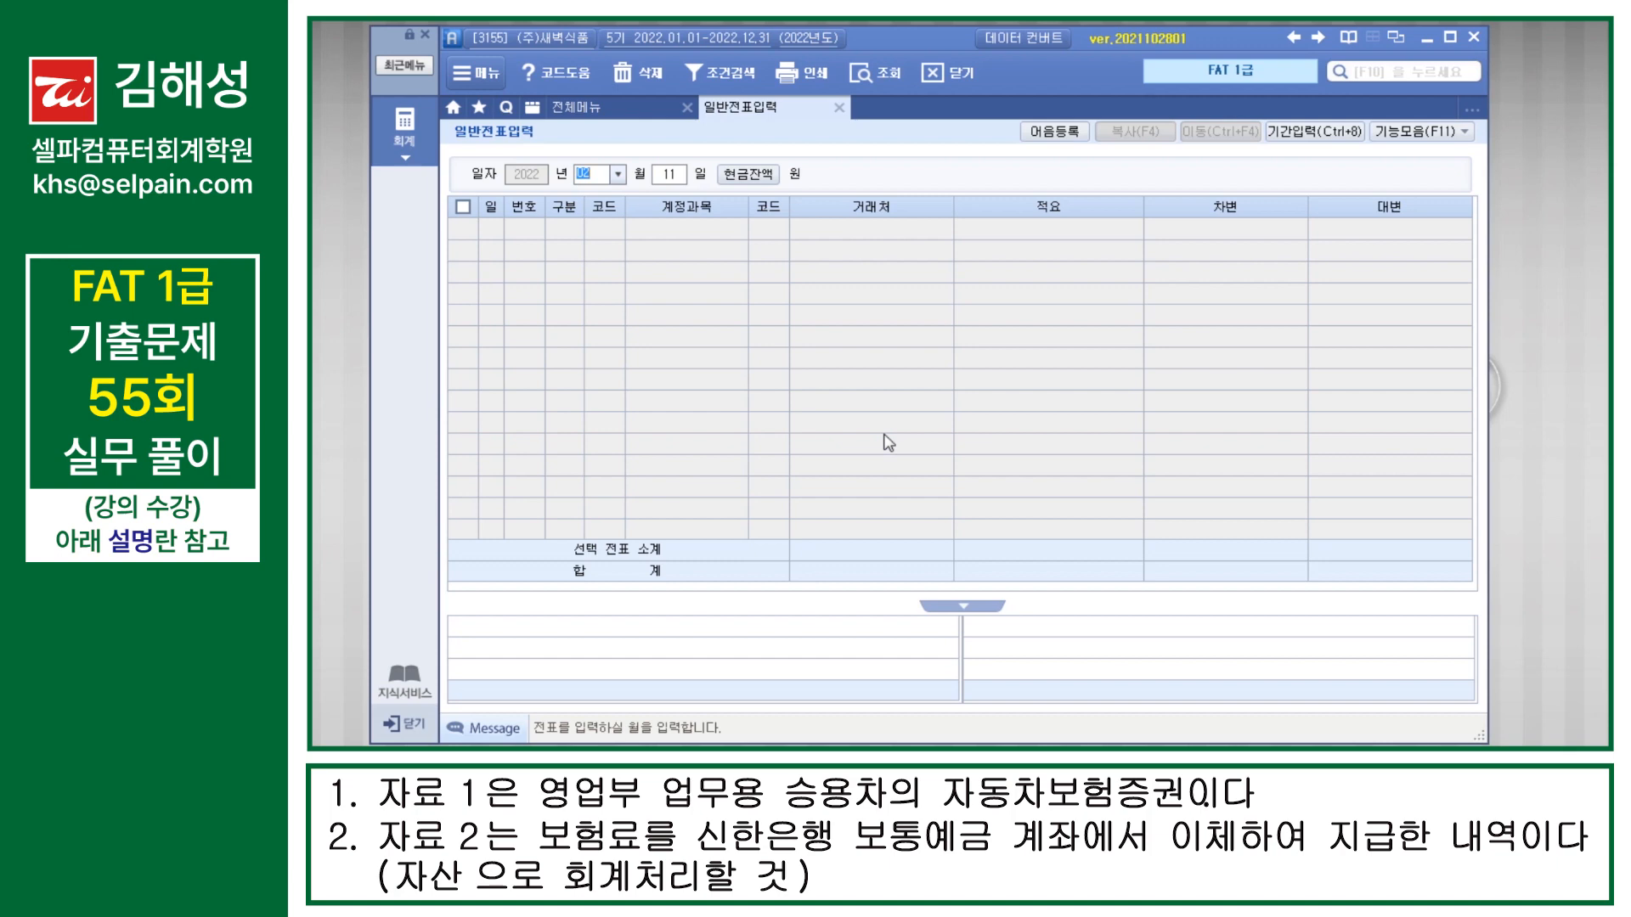
# Step: Start a general voucher dated March 11 with a debit line for 133 선급비용 of 900,000
pyautogui.write('3')
pyautogui.press('Return')
pyautogui.press('Return')
pyautogui.write('3')
pyautogui.press('Return')
pyautogui.write('133')
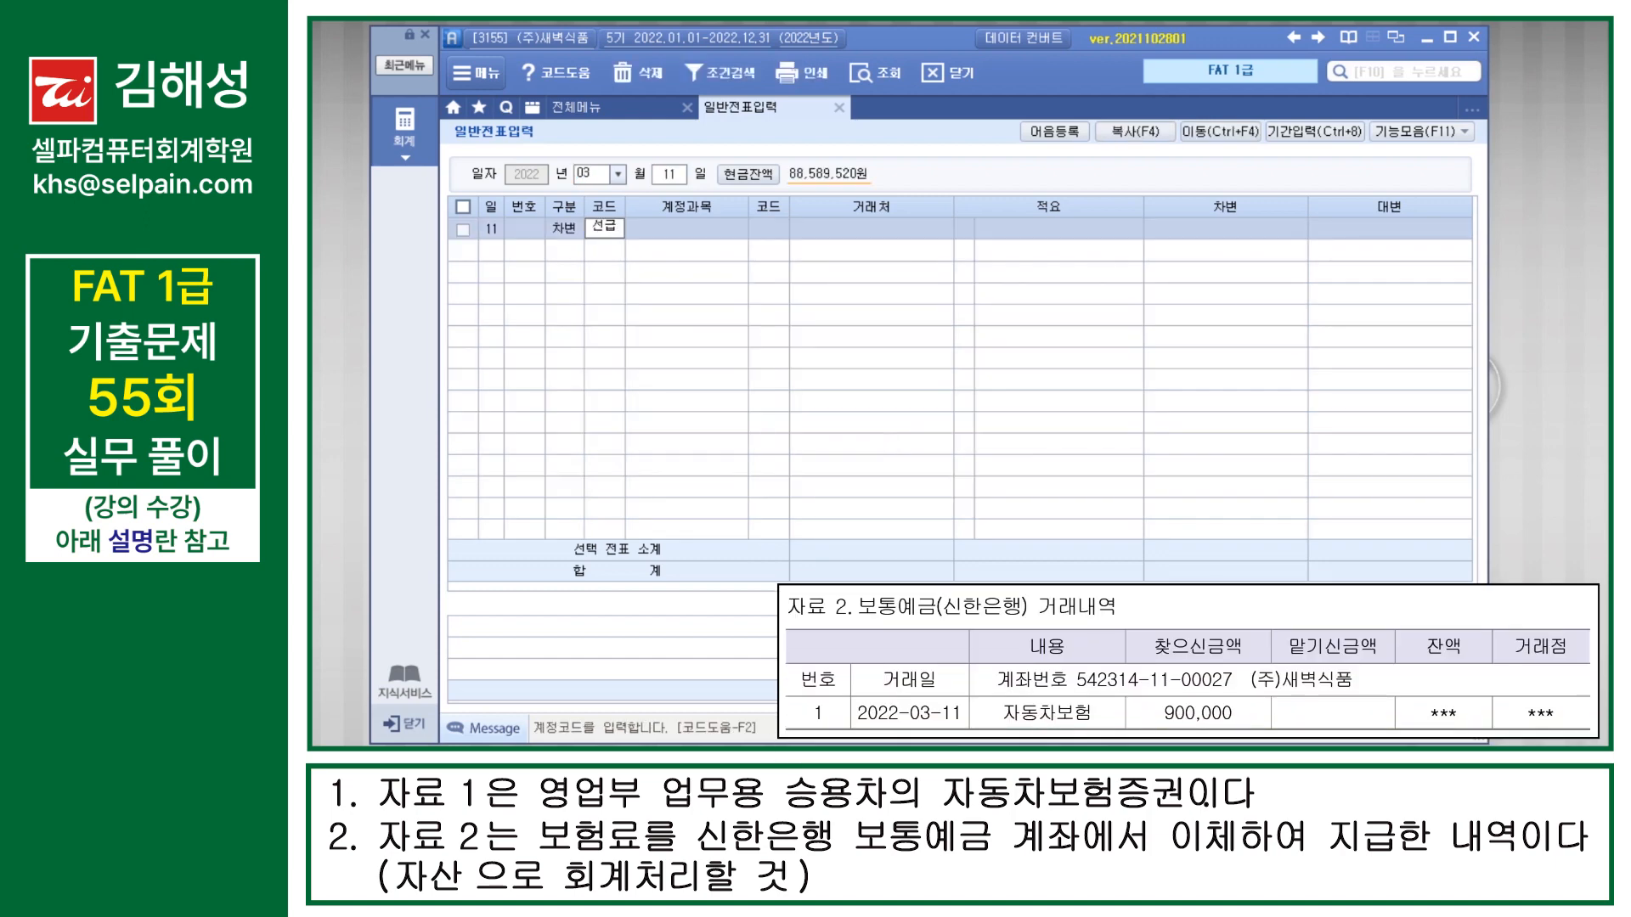
pyautogui.press('Return')
pyautogui.press('Return')
pyautogui.press('Return')
pyautogui.press('Return')
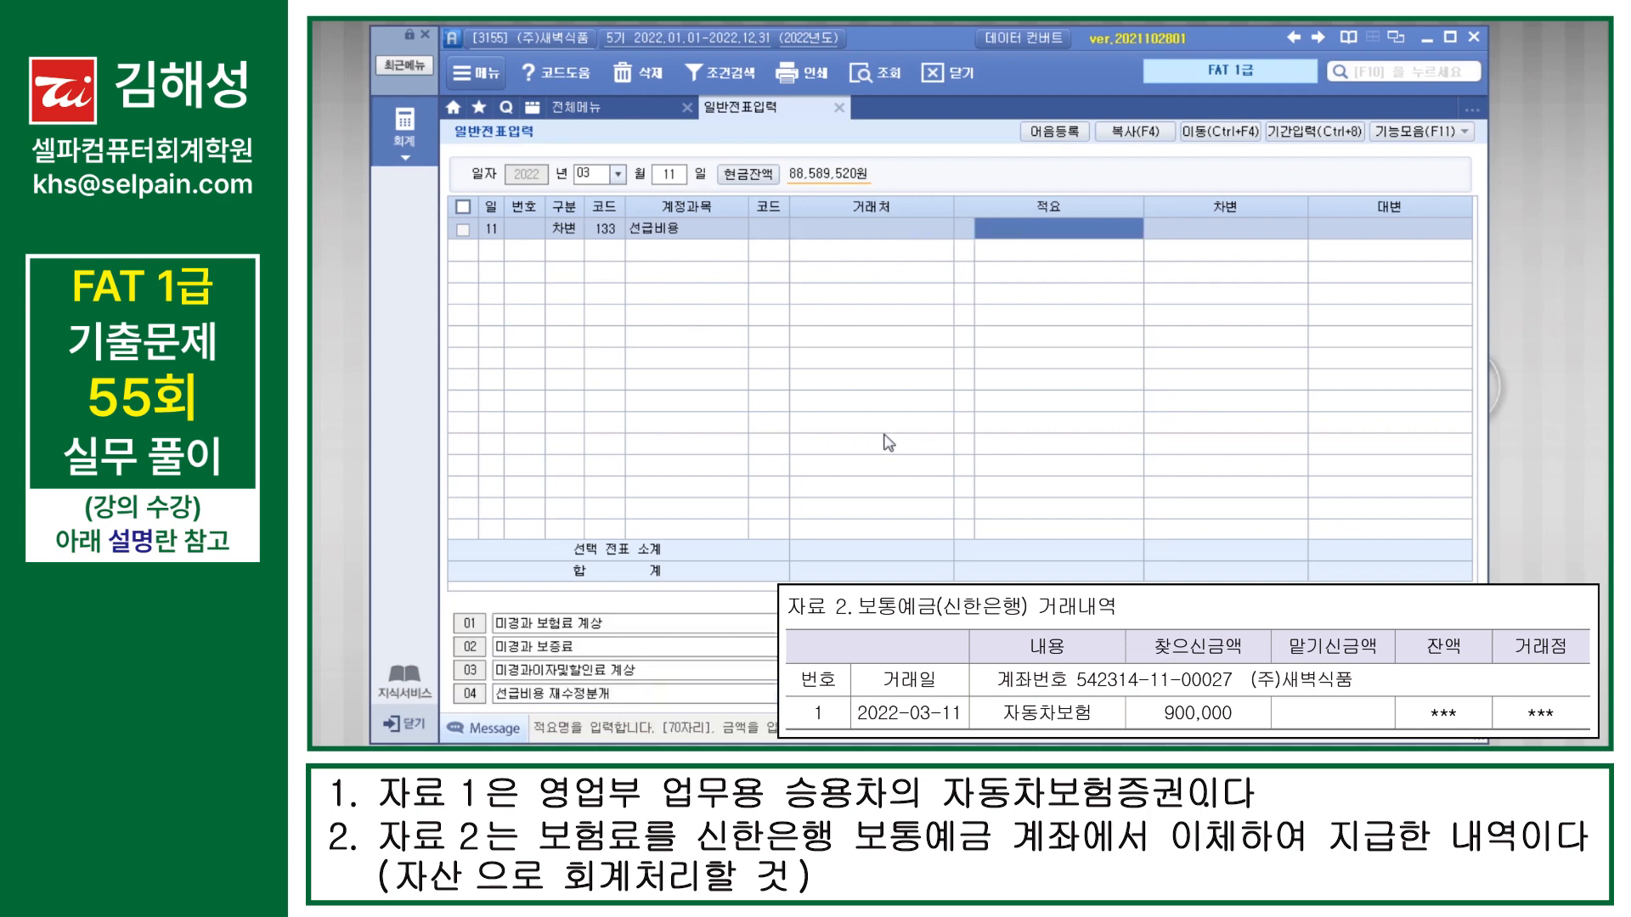
pyautogui.write('900000')
# Step: Complete the March 11 voucher with a 900,000 credit line for 103 보통예금, using 신한은행(보통) as the 거래처
pyautogui.press('Return')
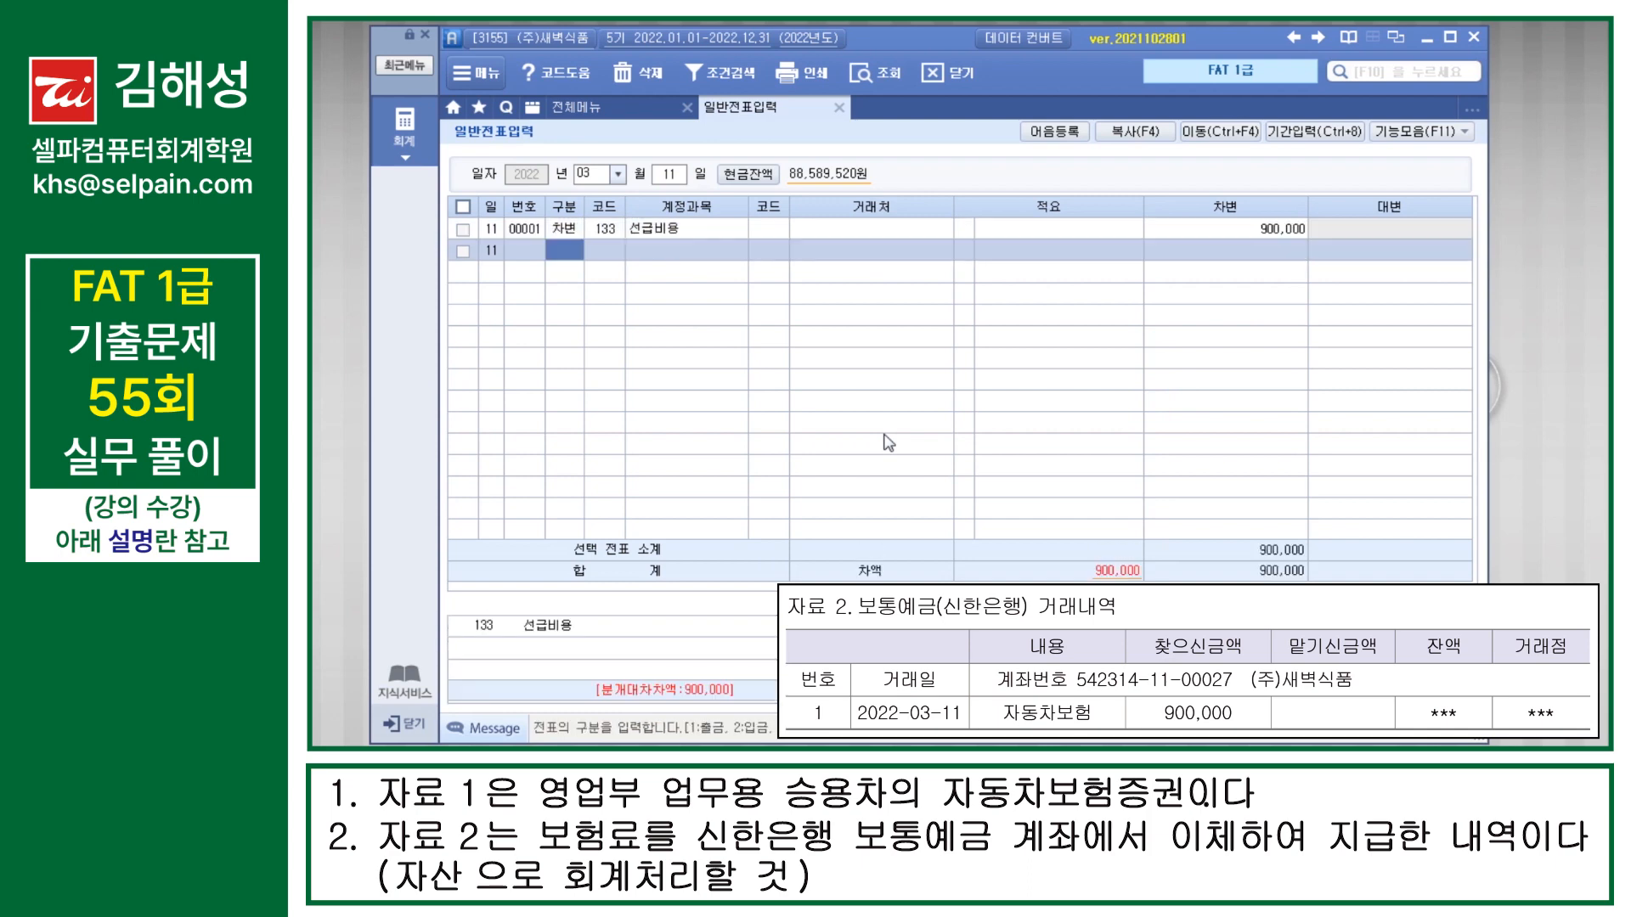
pyautogui.write('4')
pyautogui.press('Return')
pyautogui.write('103')
pyautogui.press('Return')
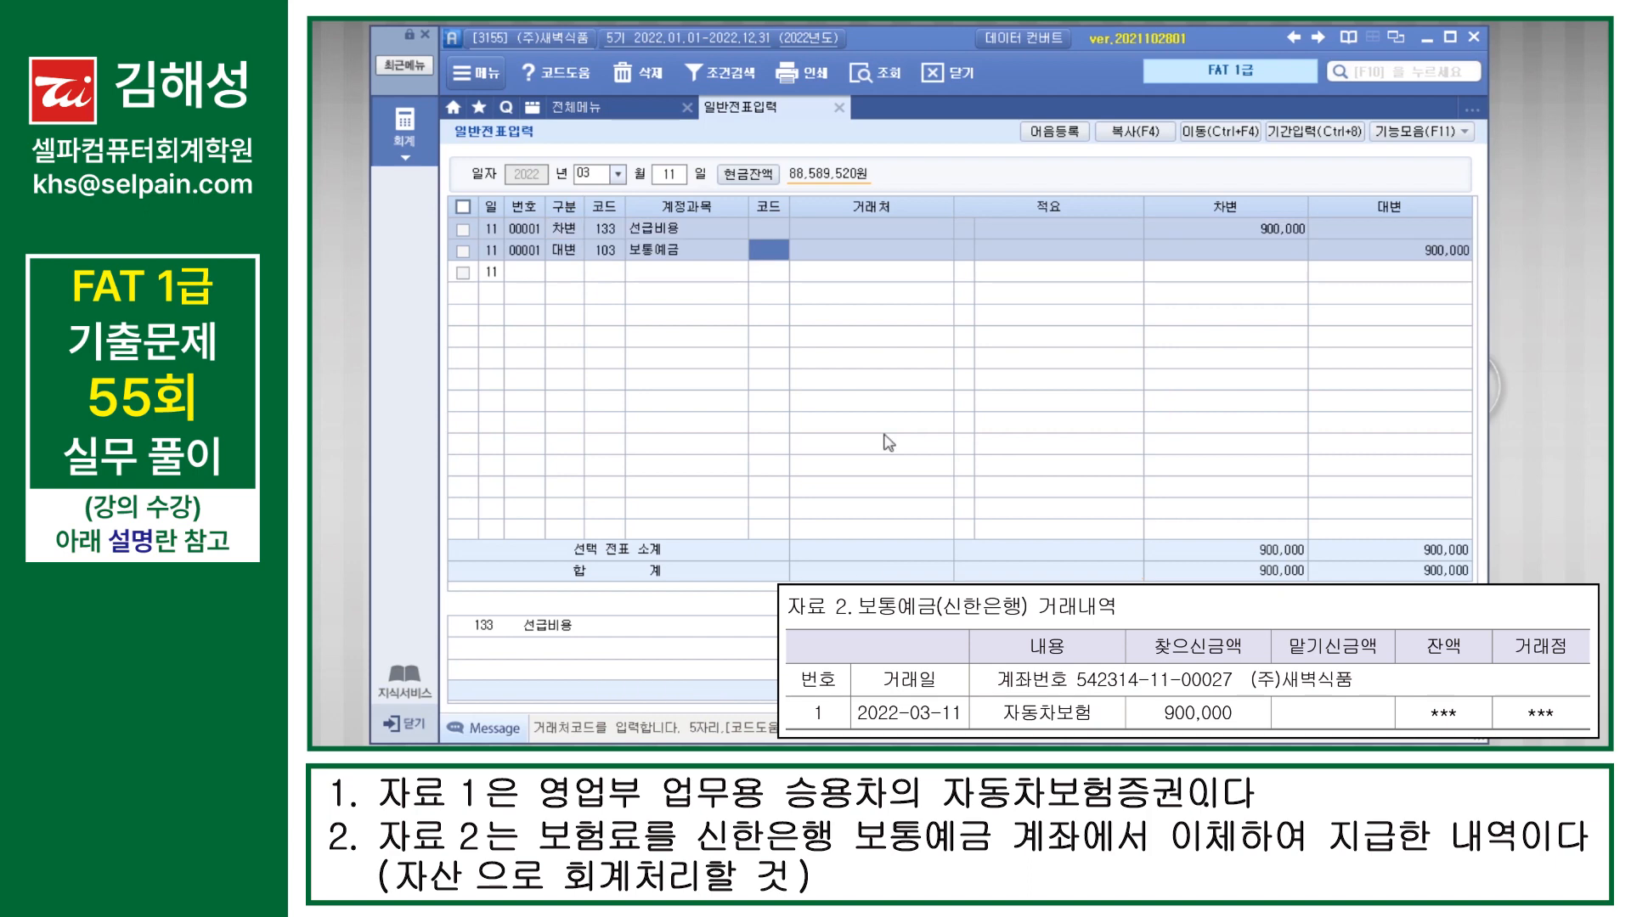
pyautogui.write('98005')
pyautogui.press('Return')
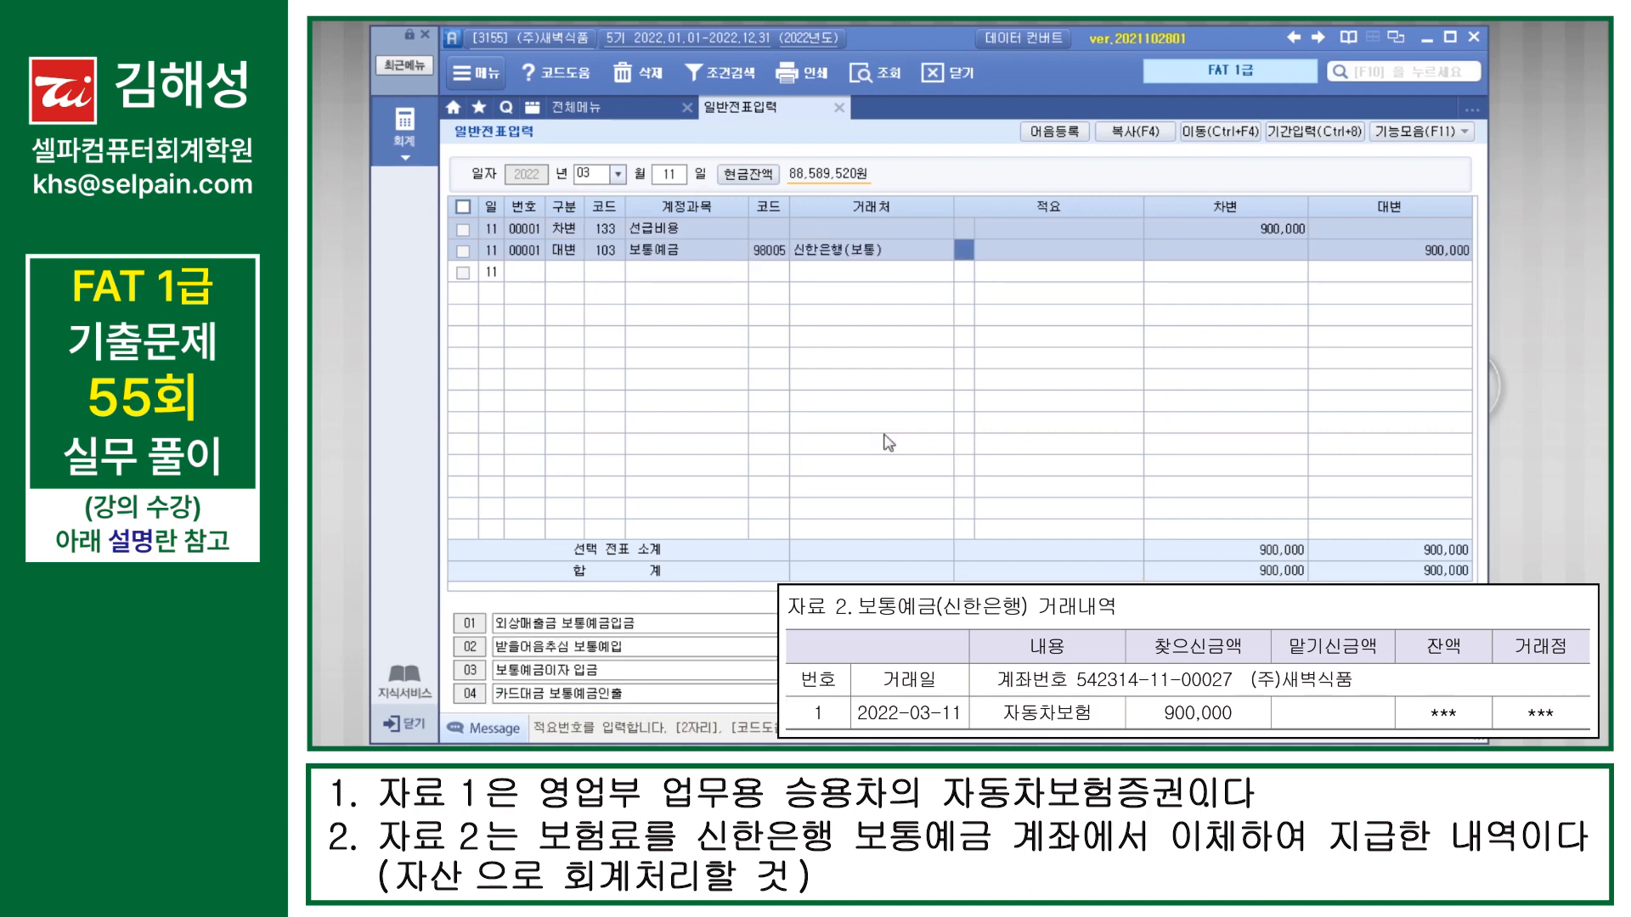
pyautogui.press('Return')
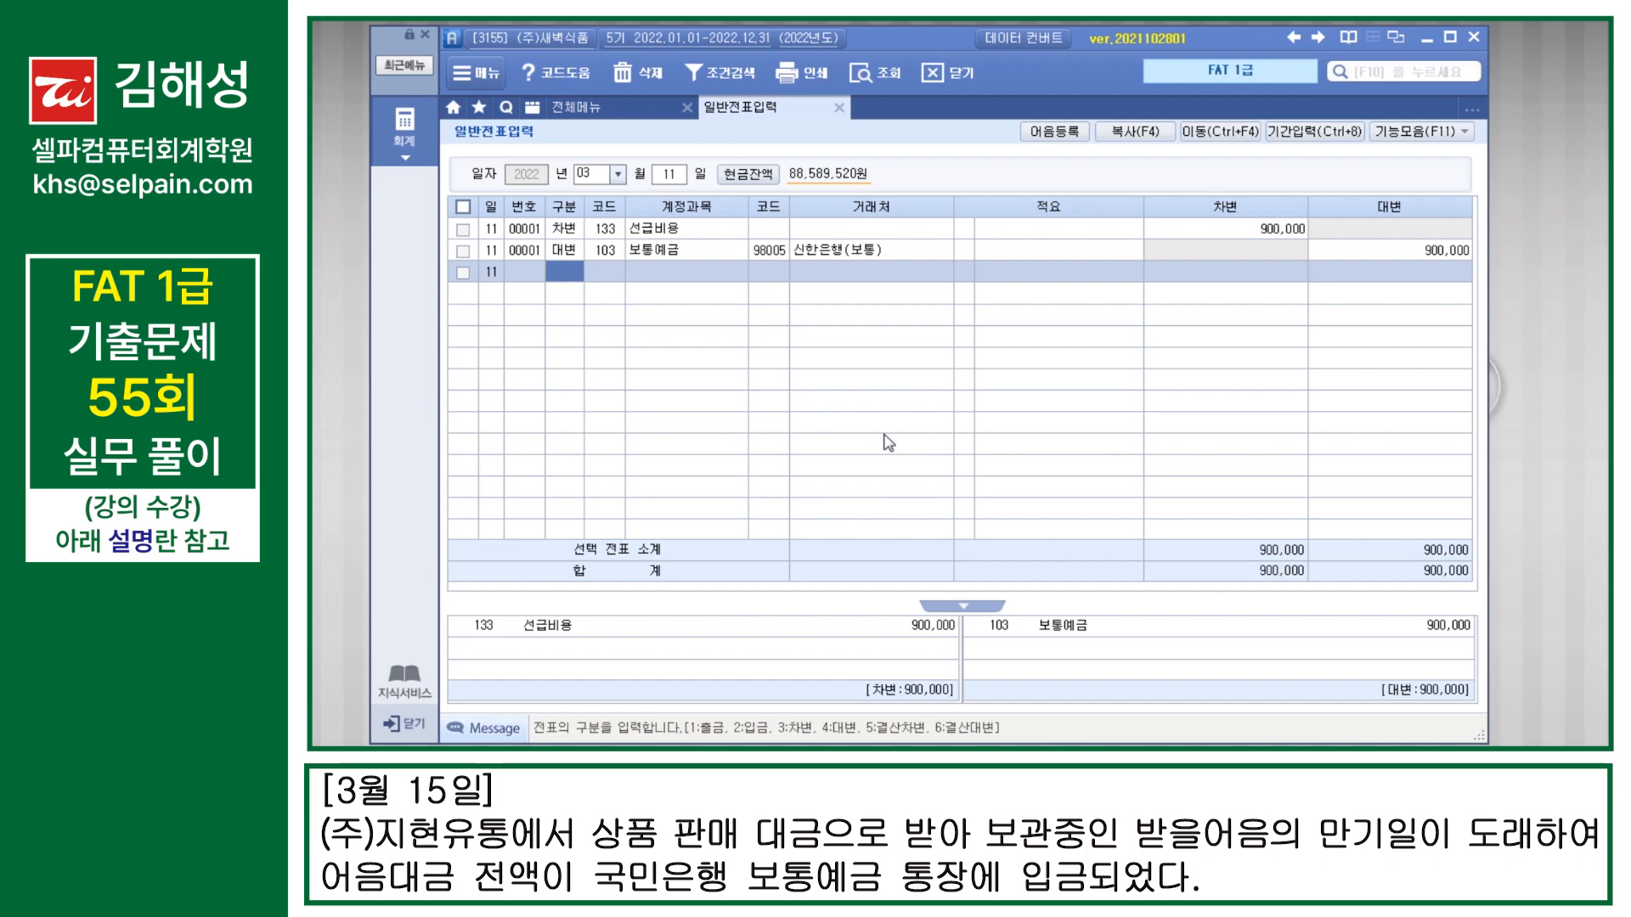
# Step: Start a voucher dated March 15 with a debit line for 103 보통예금 of 6,600,000 at 국민은행(보통)
pyautogui.press('Escape')
pyautogui.write('15')
pyautogui.press('Return')
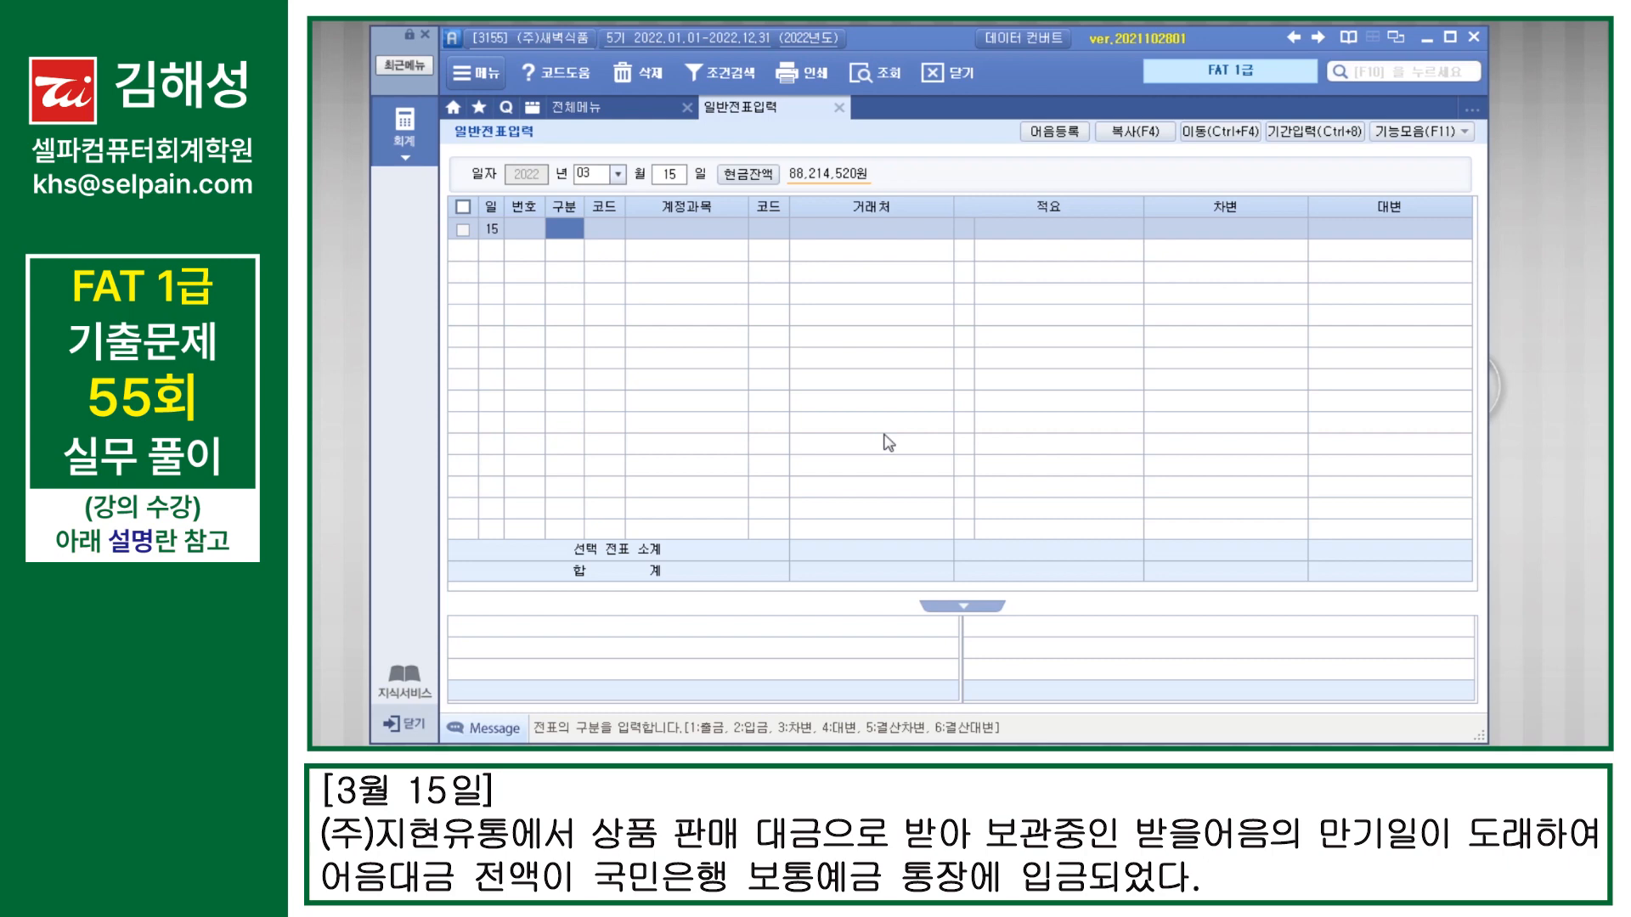
pyautogui.write('3')
pyautogui.press('Return')
pyautogui.write('103')
pyautogui.press('Return')
pyautogui.write('국민')
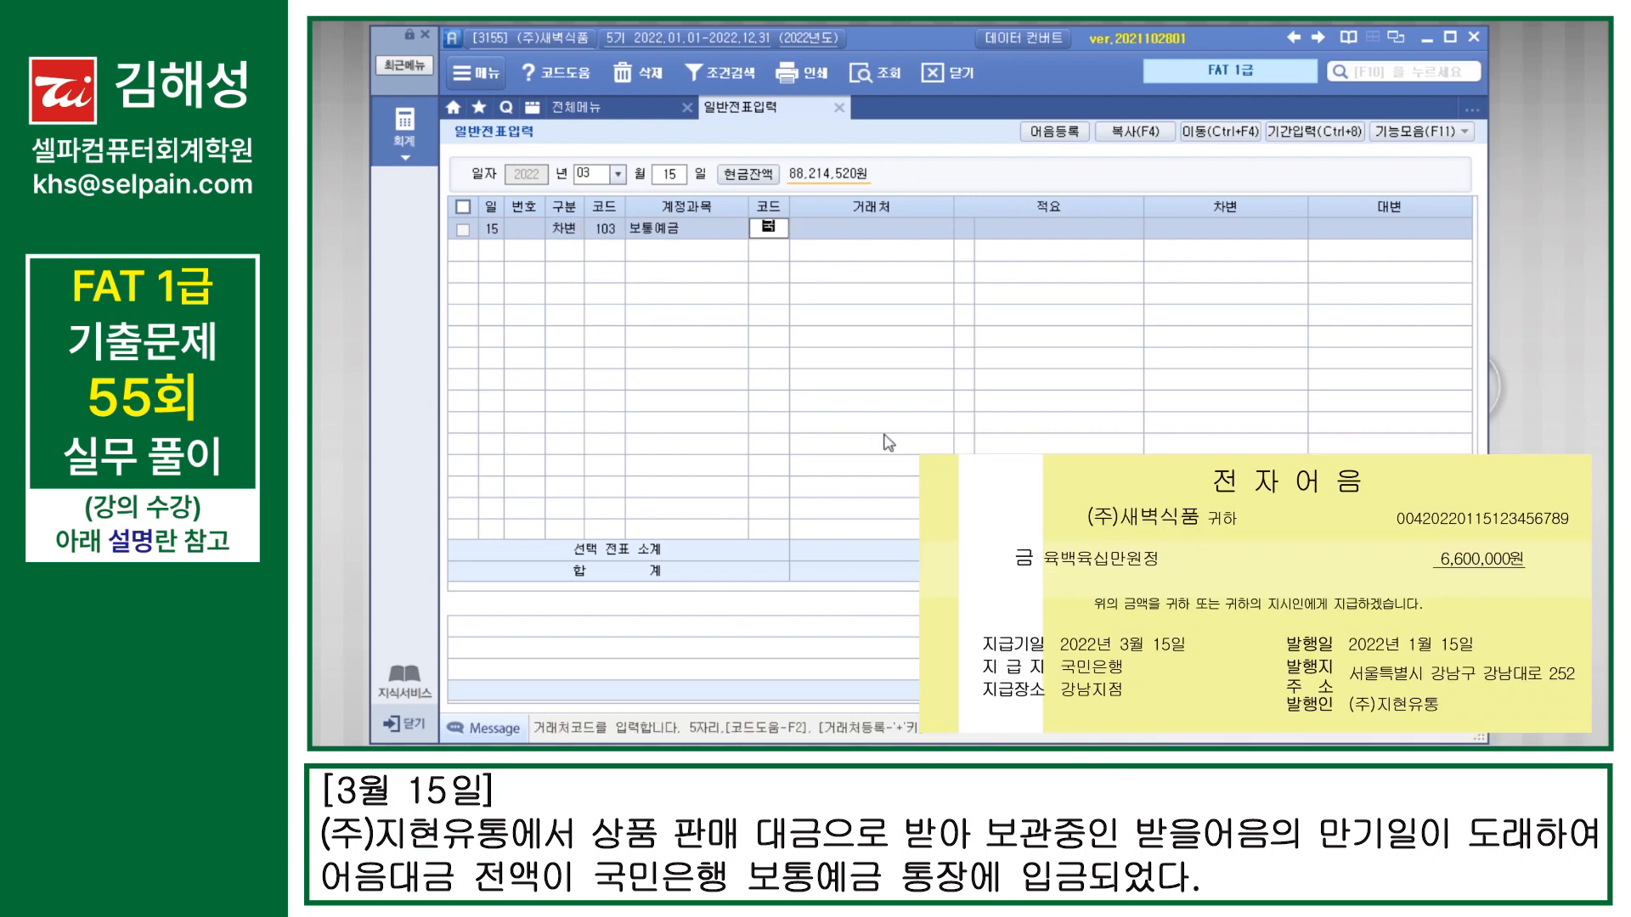
pyautogui.press('Return')
pyautogui.press('Down')
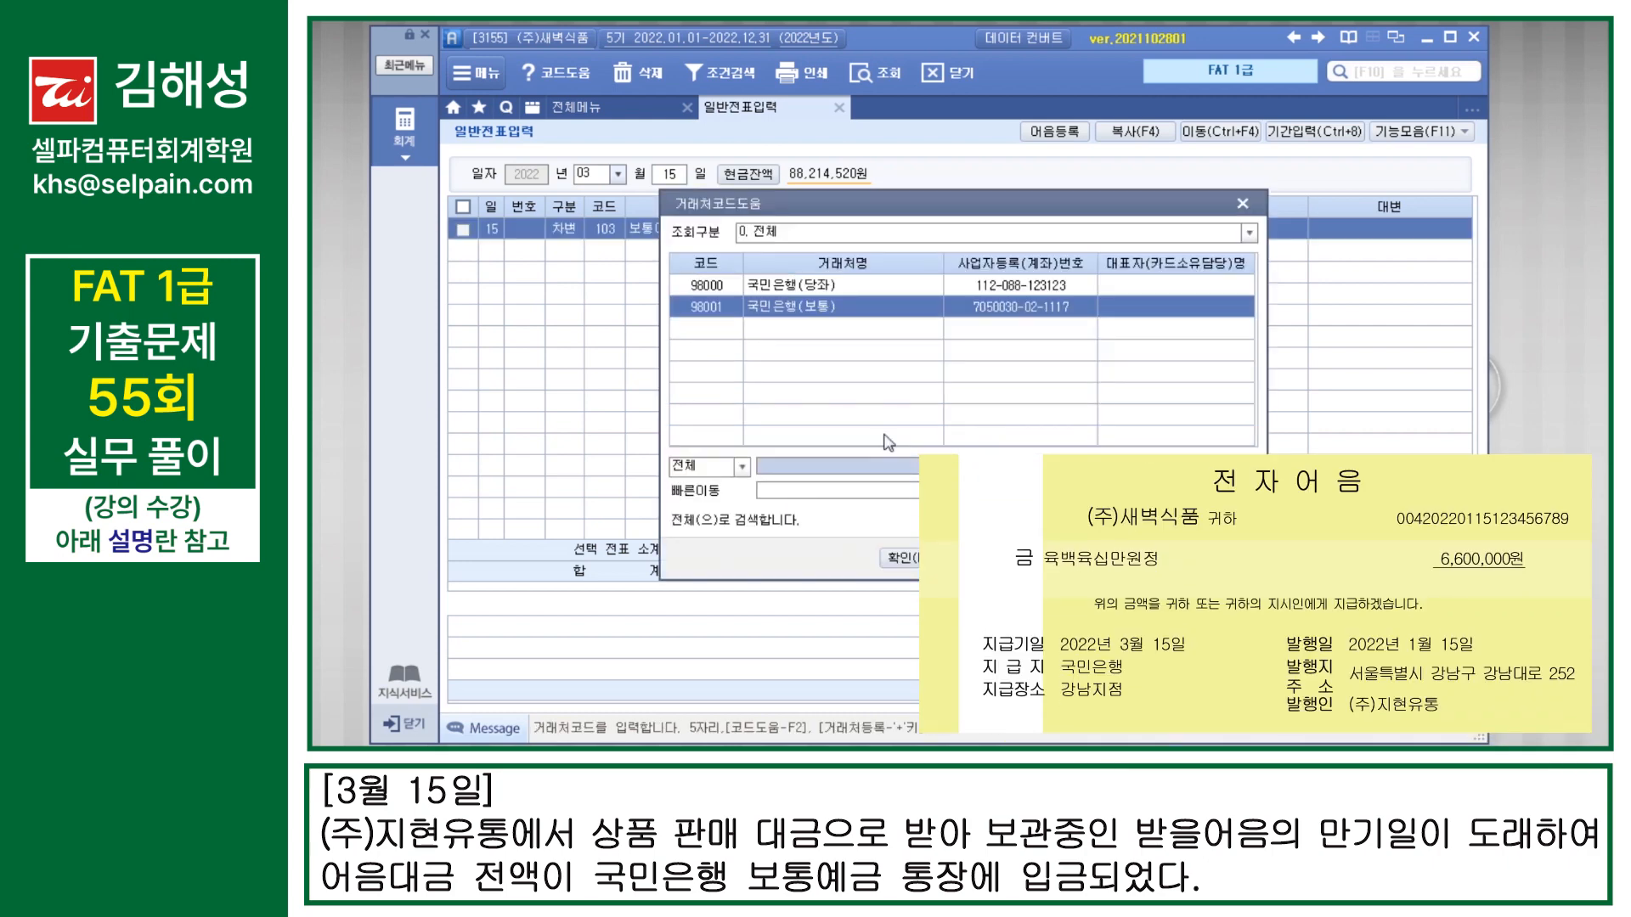
pyautogui.press('Return')
pyautogui.press('Return')
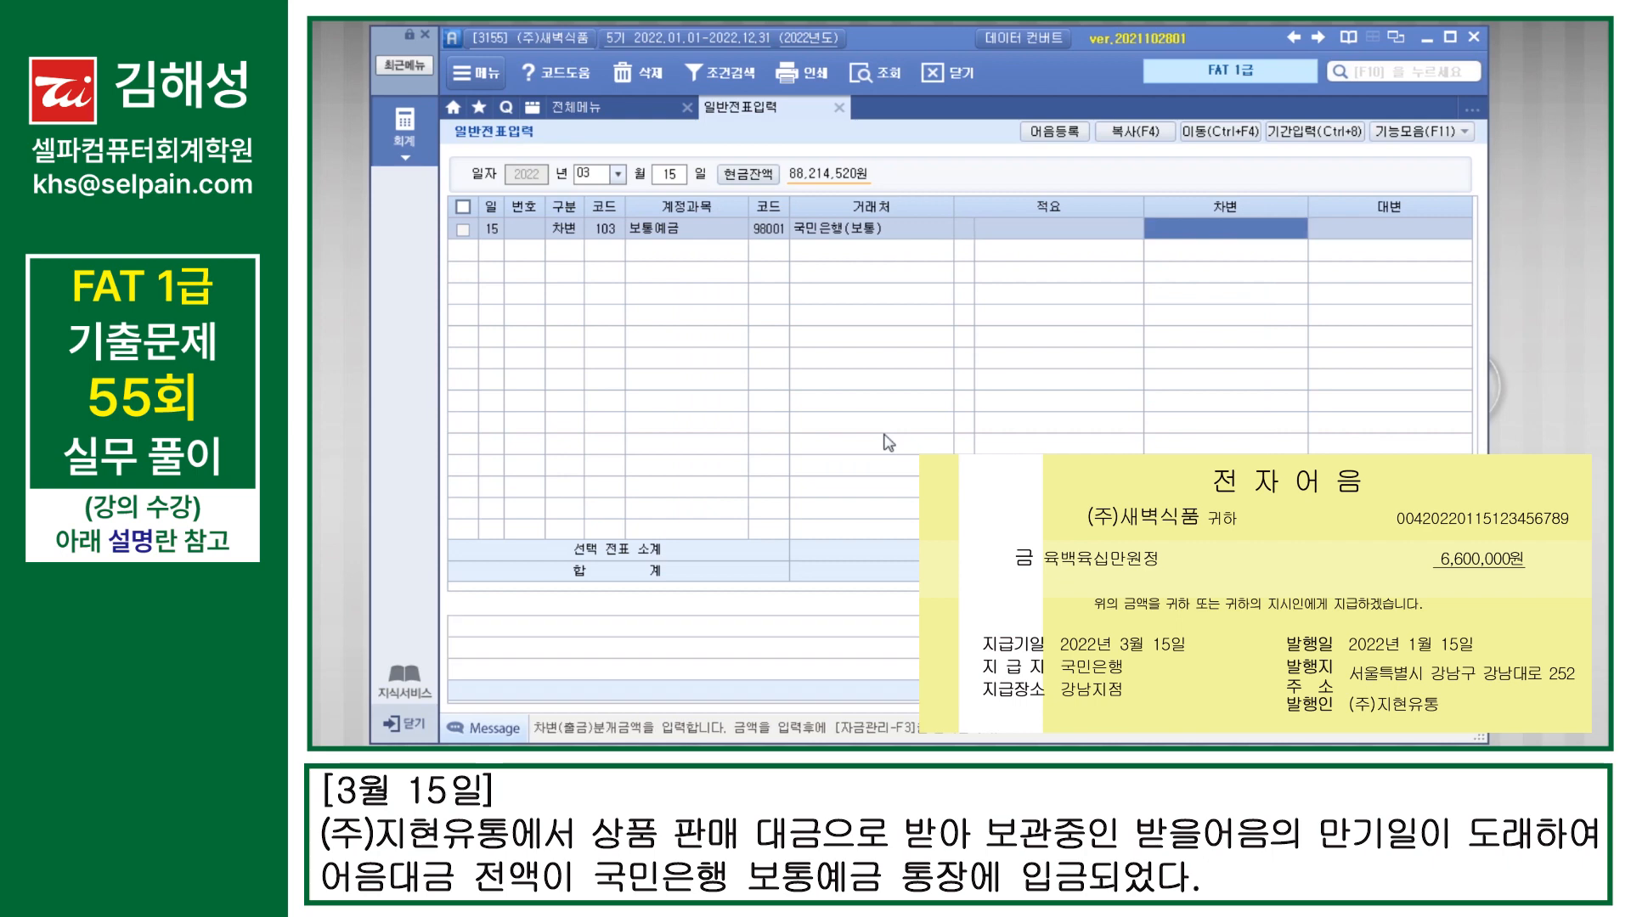
pyautogui.write('6600000')
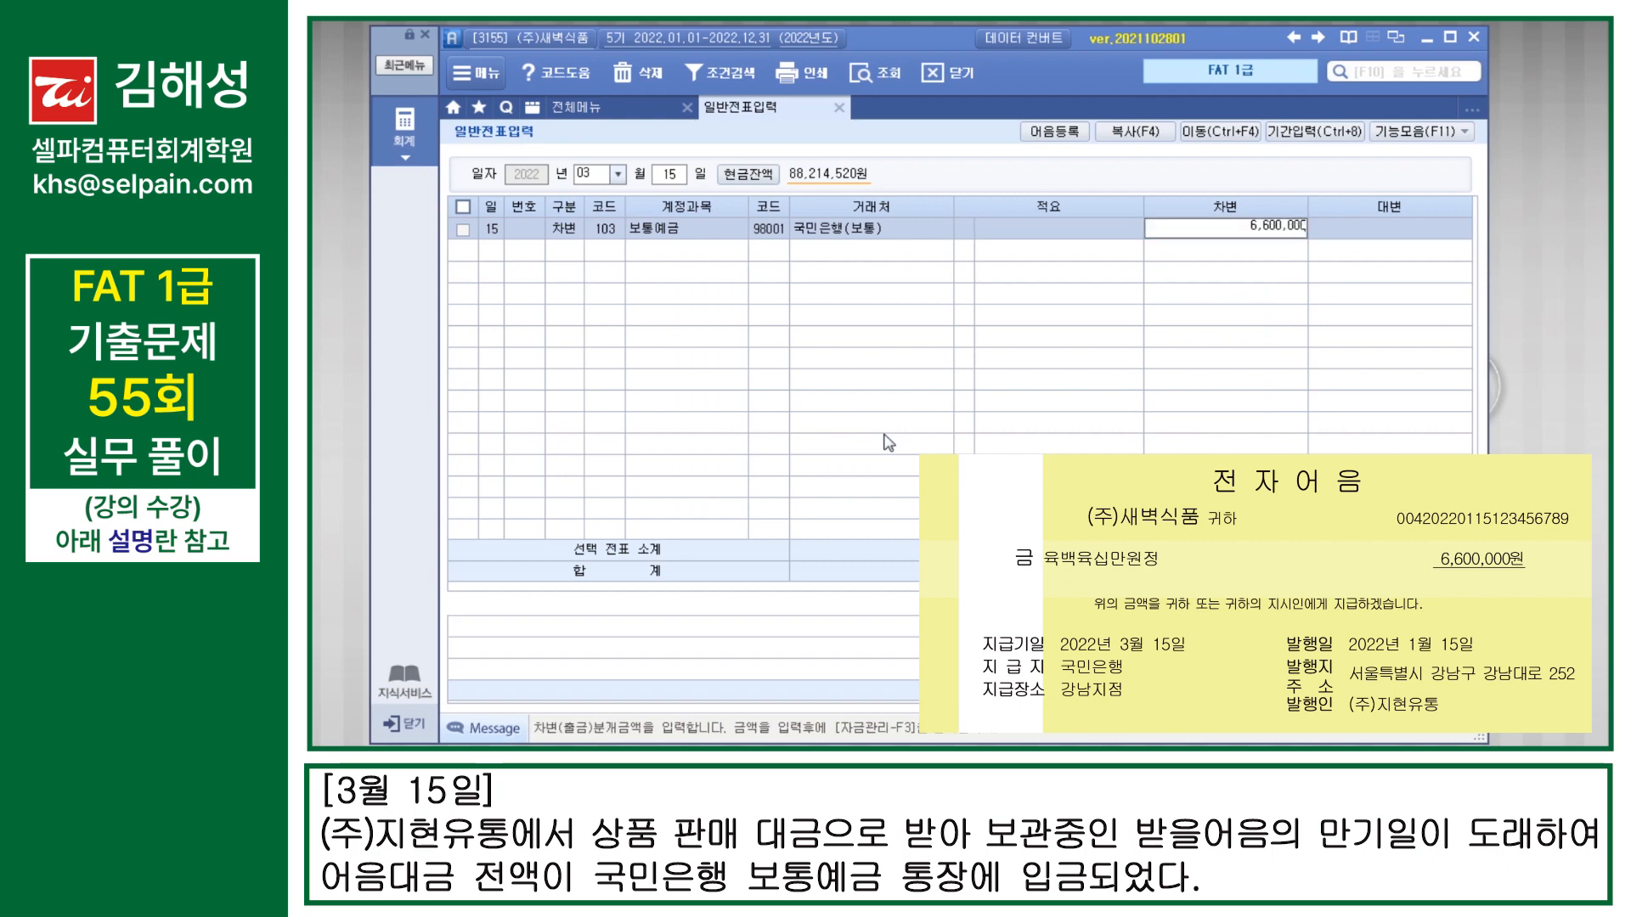
pyautogui.press('Return')
# Step: Add a 6,600,000 credit line for 110 받을어음 with (주)지현유통 as the 거래처
pyautogui.write('110')
pyautogui.press('Return')
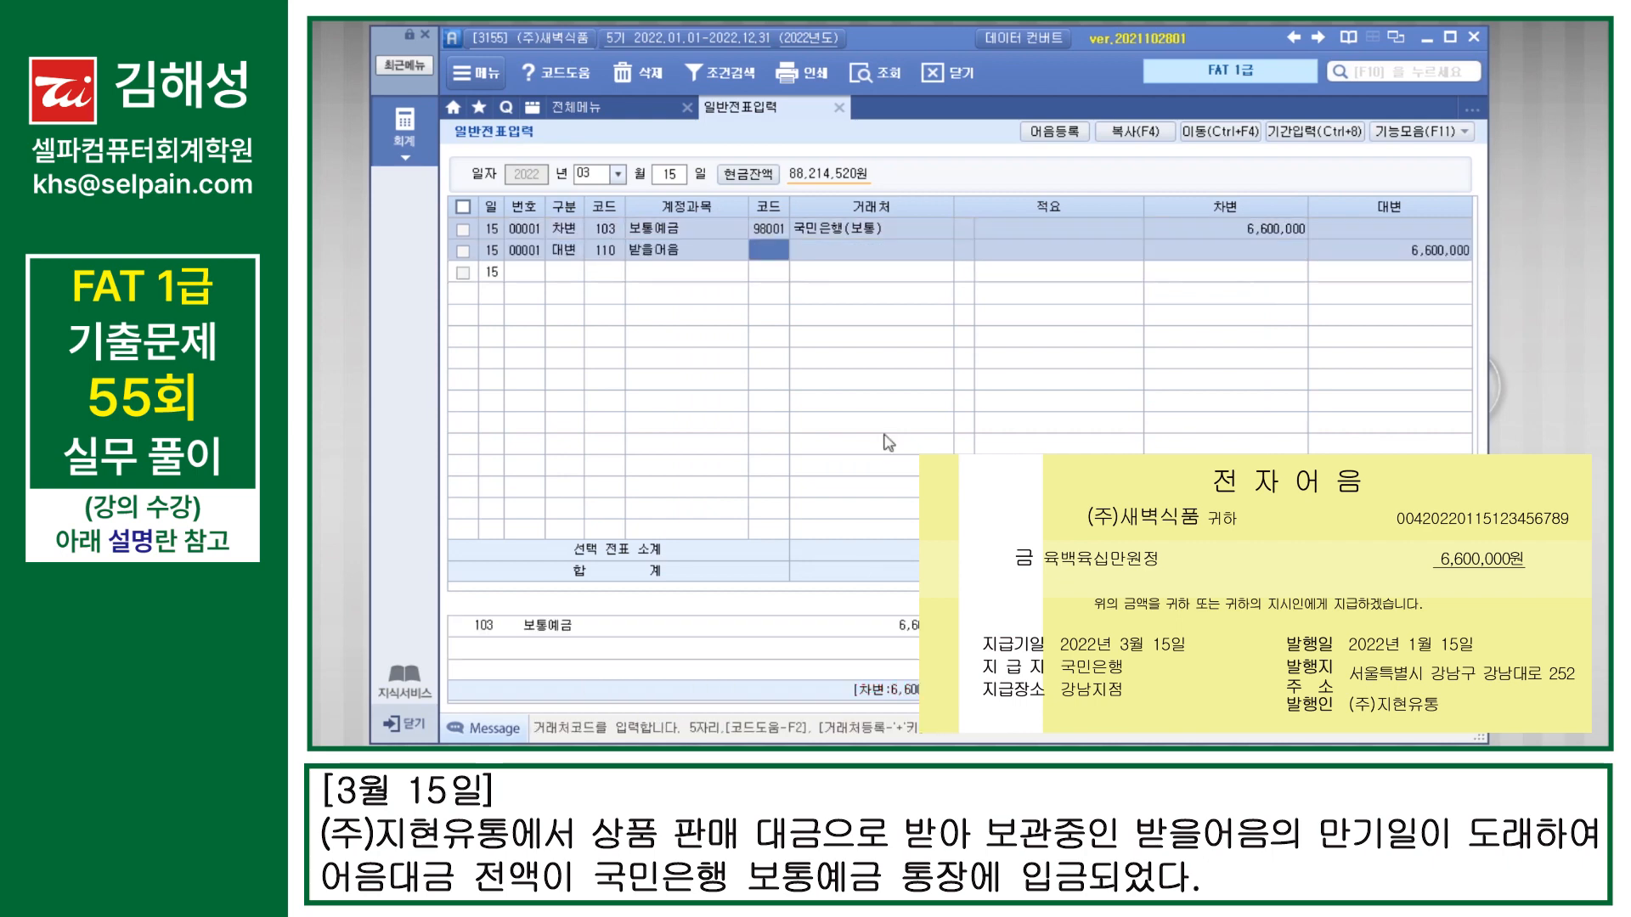
pyautogui.write('04520')
pyautogui.press('Return')
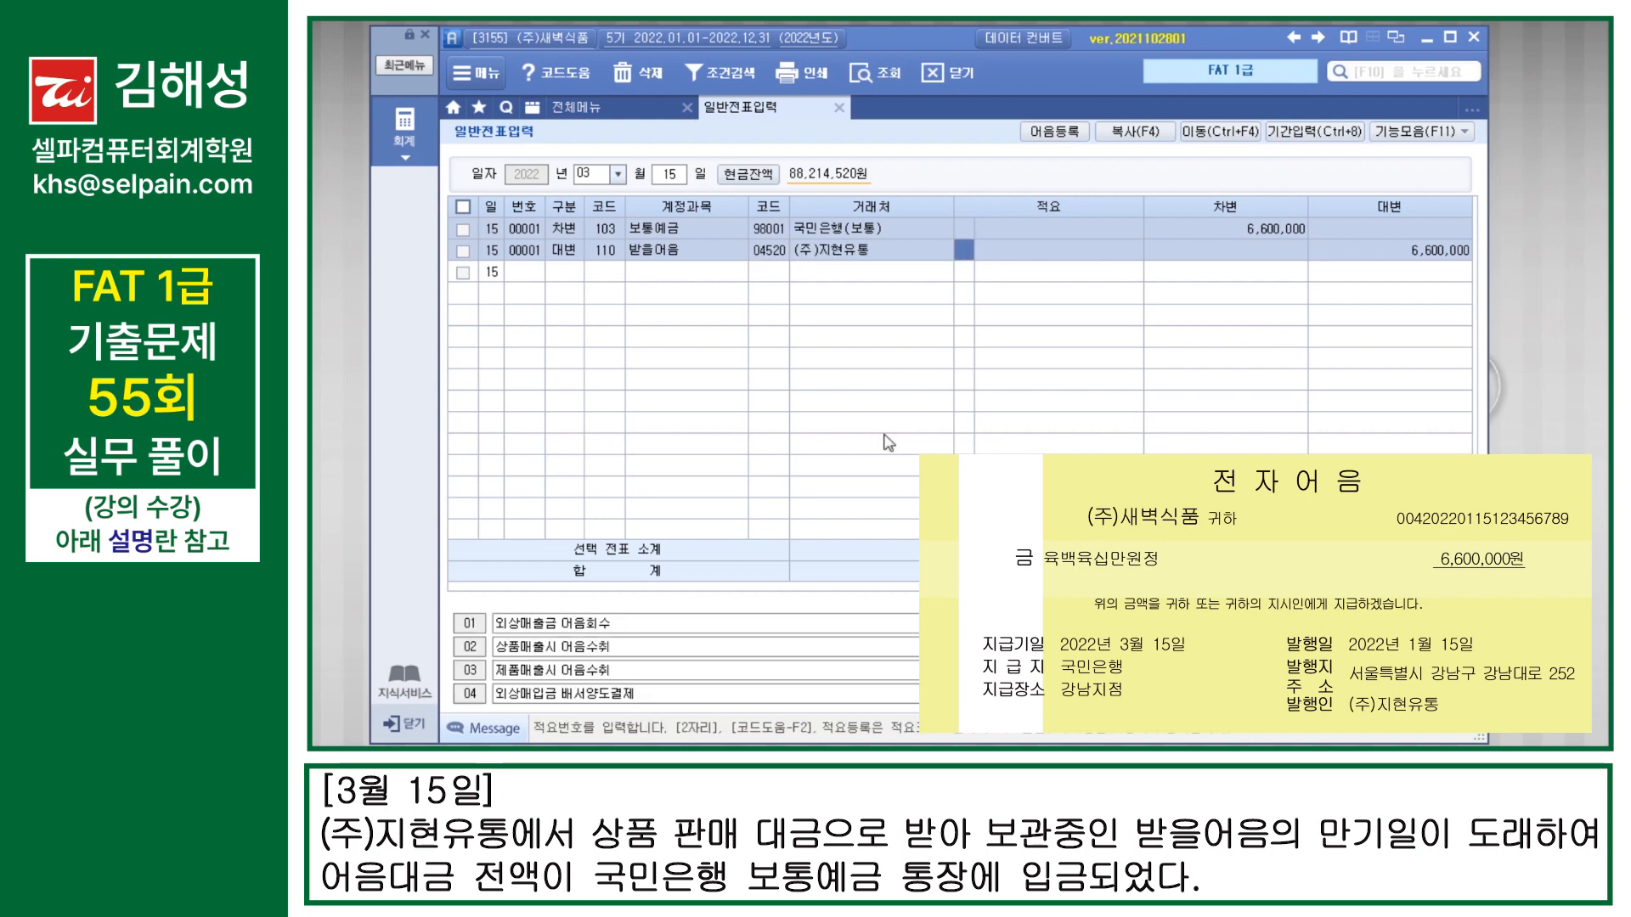
# Step: Open the 받을어음 관리 details for the 110 받을어음 credit line
pyautogui.press('Left')
pyautogui.press('Left')
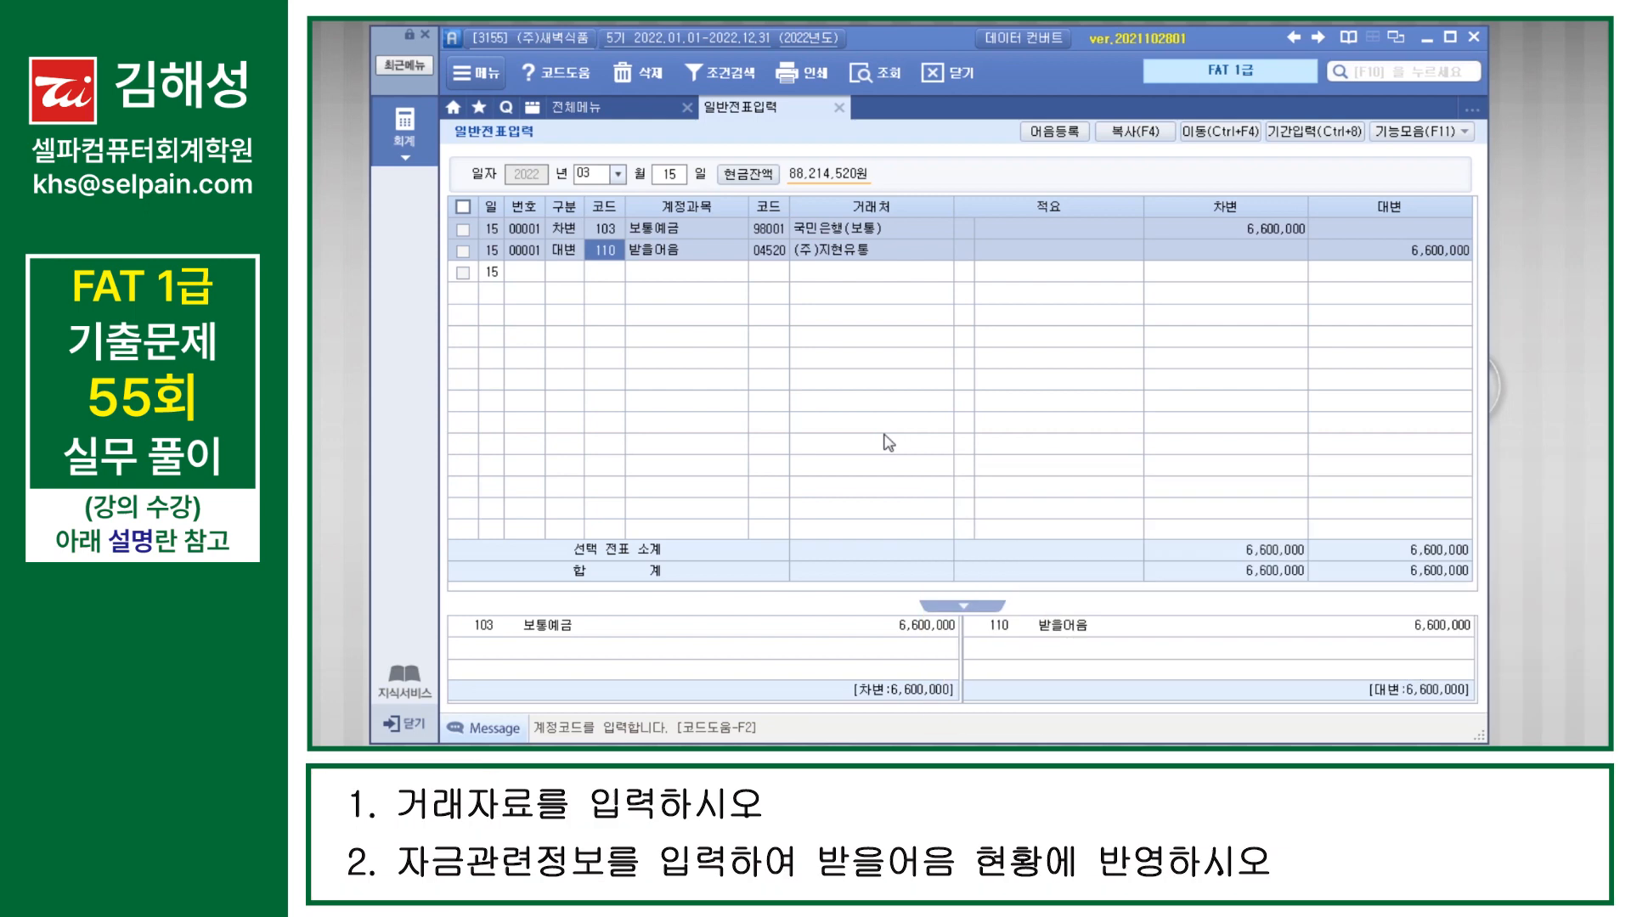
pyautogui.press('F3')
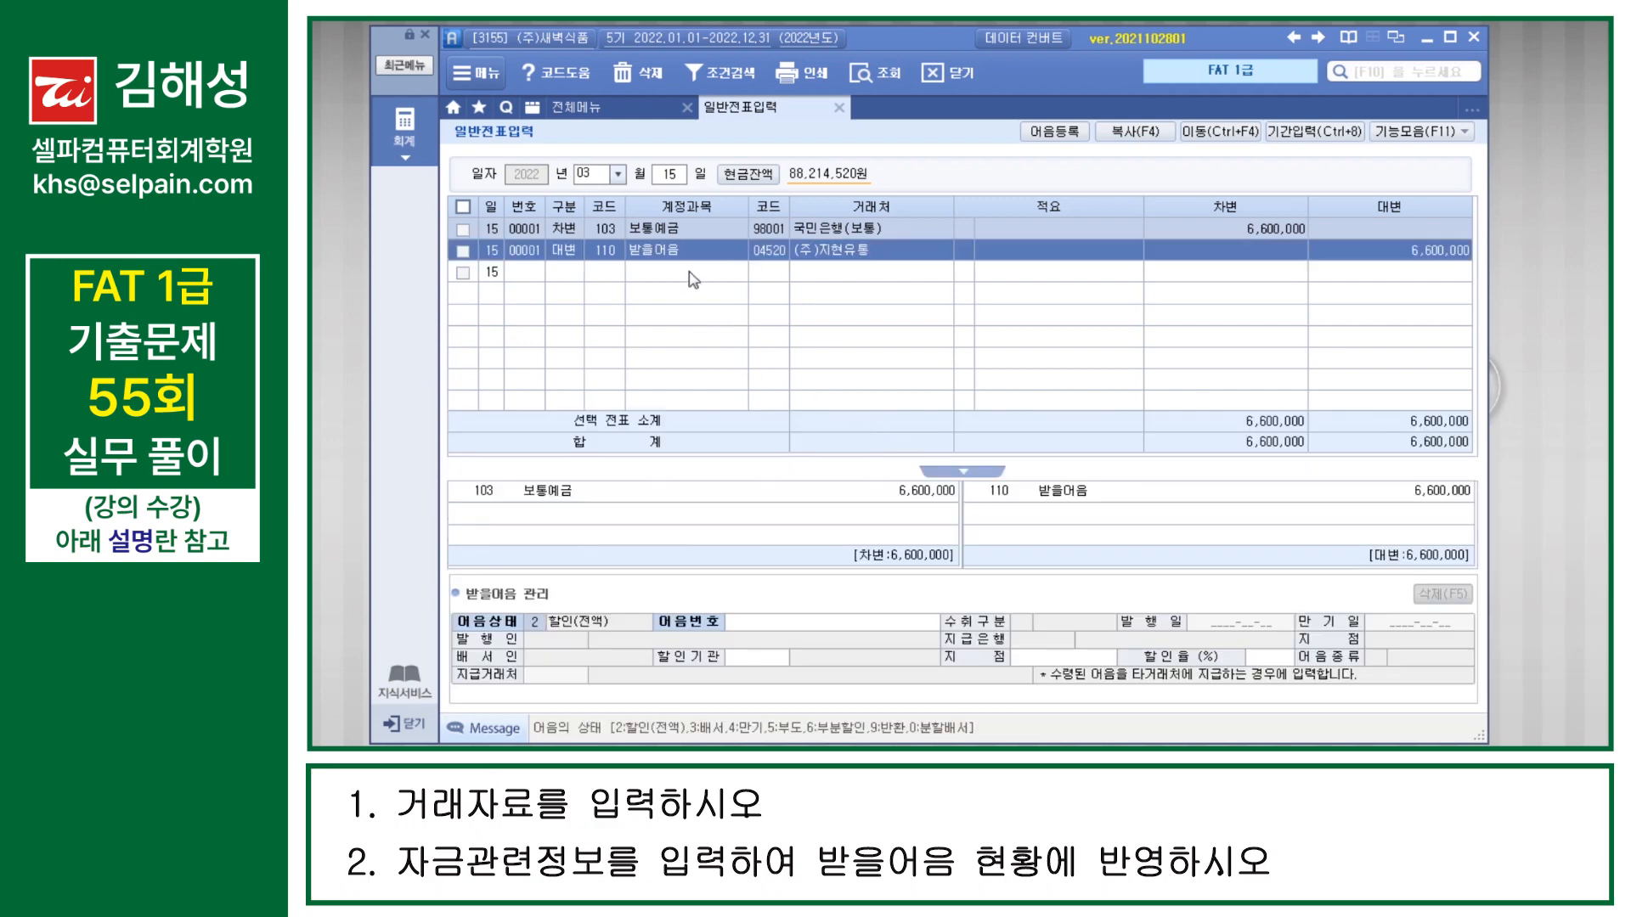
pyautogui.press('ctrl')
pyautogui.press('ctrl')
pyautogui.press('ctrl')
pyautogui.press('ctrl')
pyautogui.press('ctrl')
pyautogui.press('ctrl')
pyautogui.press('ctrl')
pyautogui.press('ctrl')
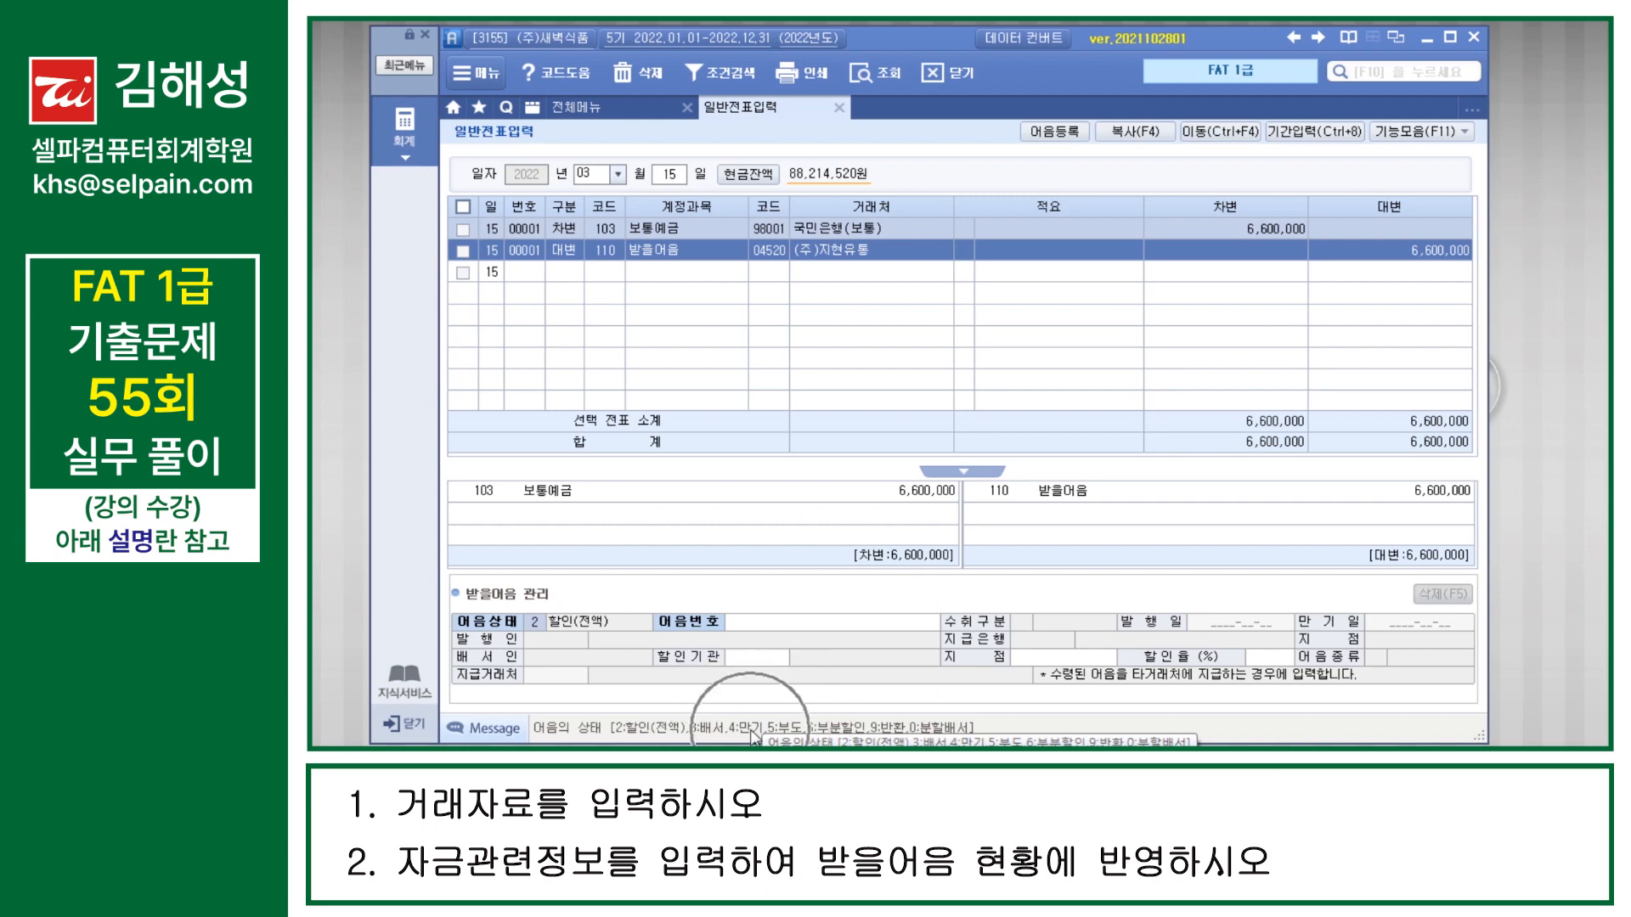
# Step: Set the 받을어음 어음상태 to 4 만기 and pick the stored (주)지현유통 note due 2022-03-15
pyautogui.write('4')
pyautogui.press('Return')
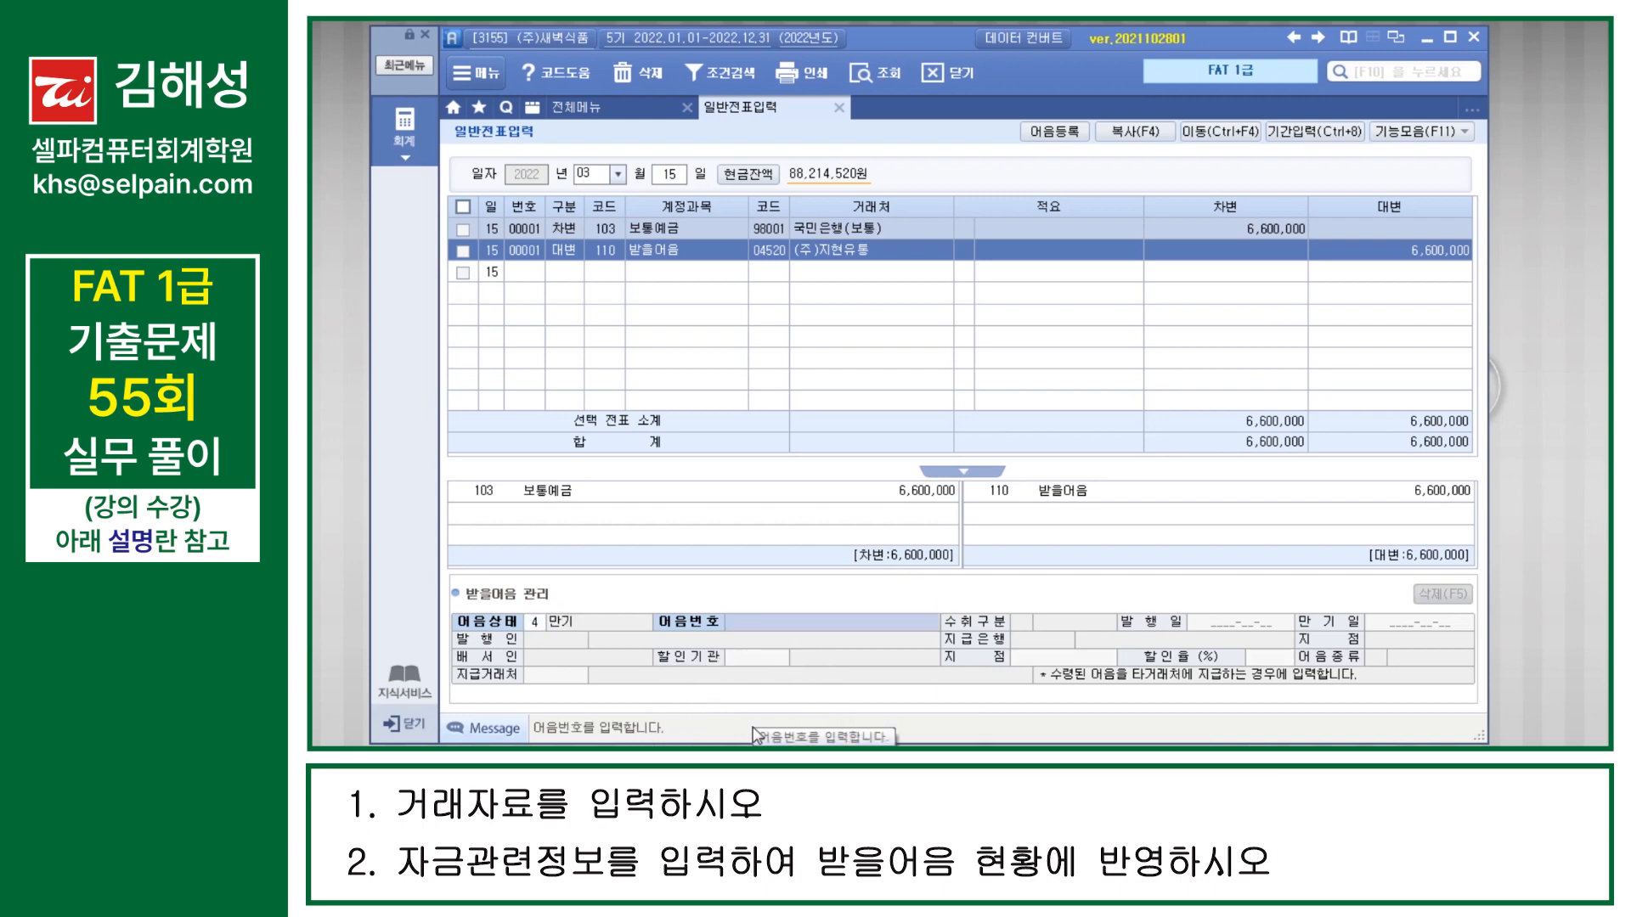
pyautogui.press('F2')
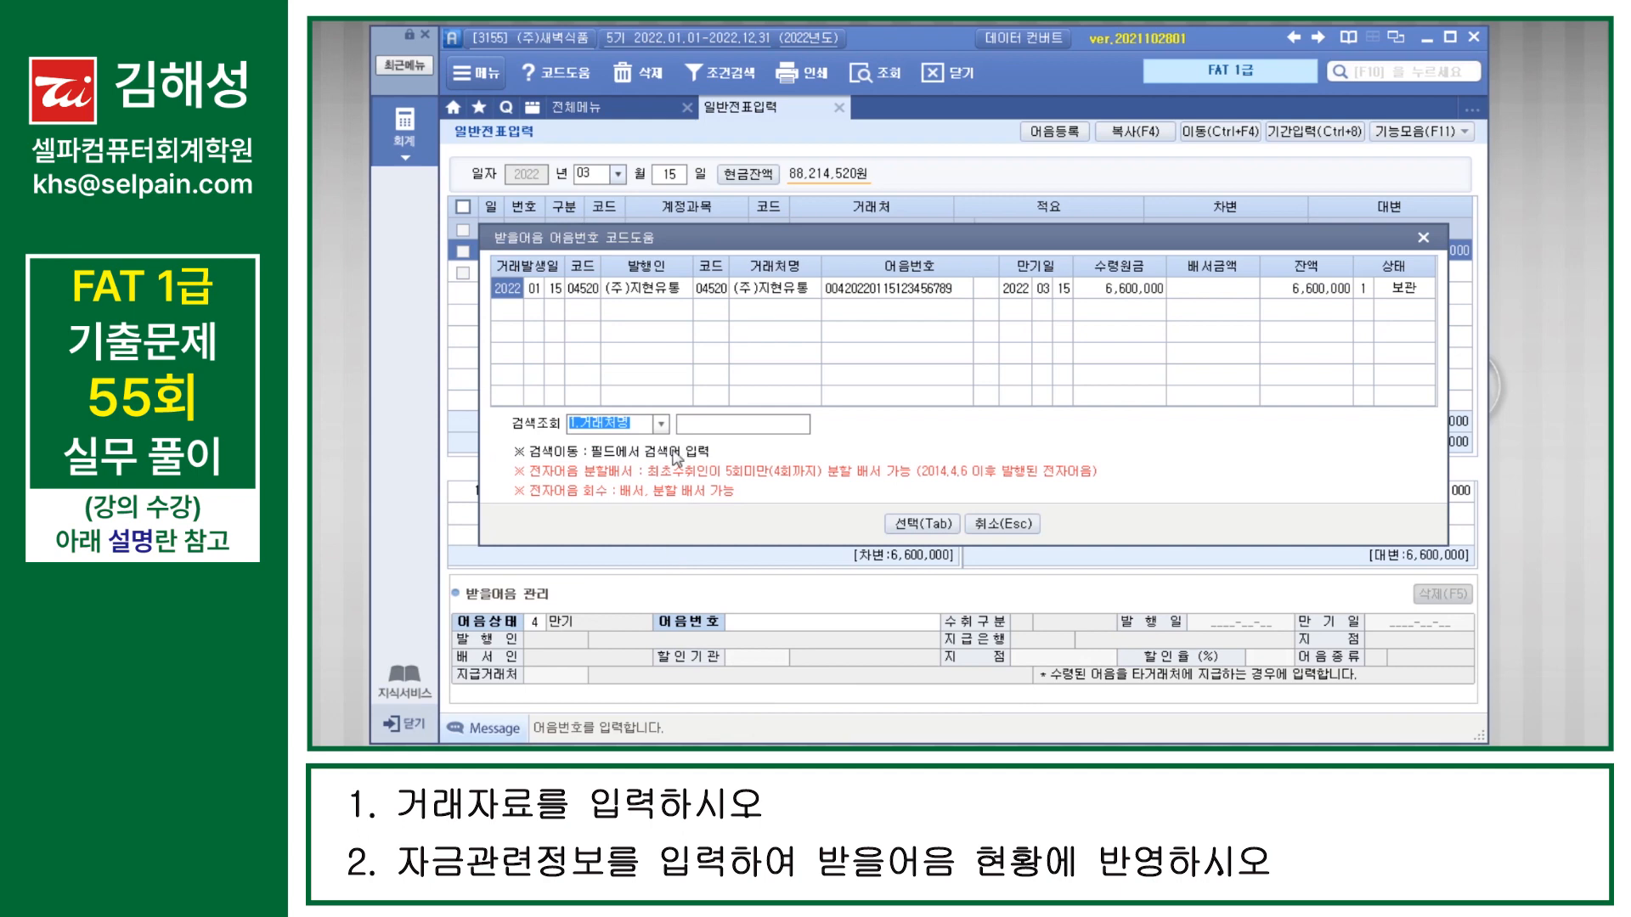
pyautogui.click(925, 526)
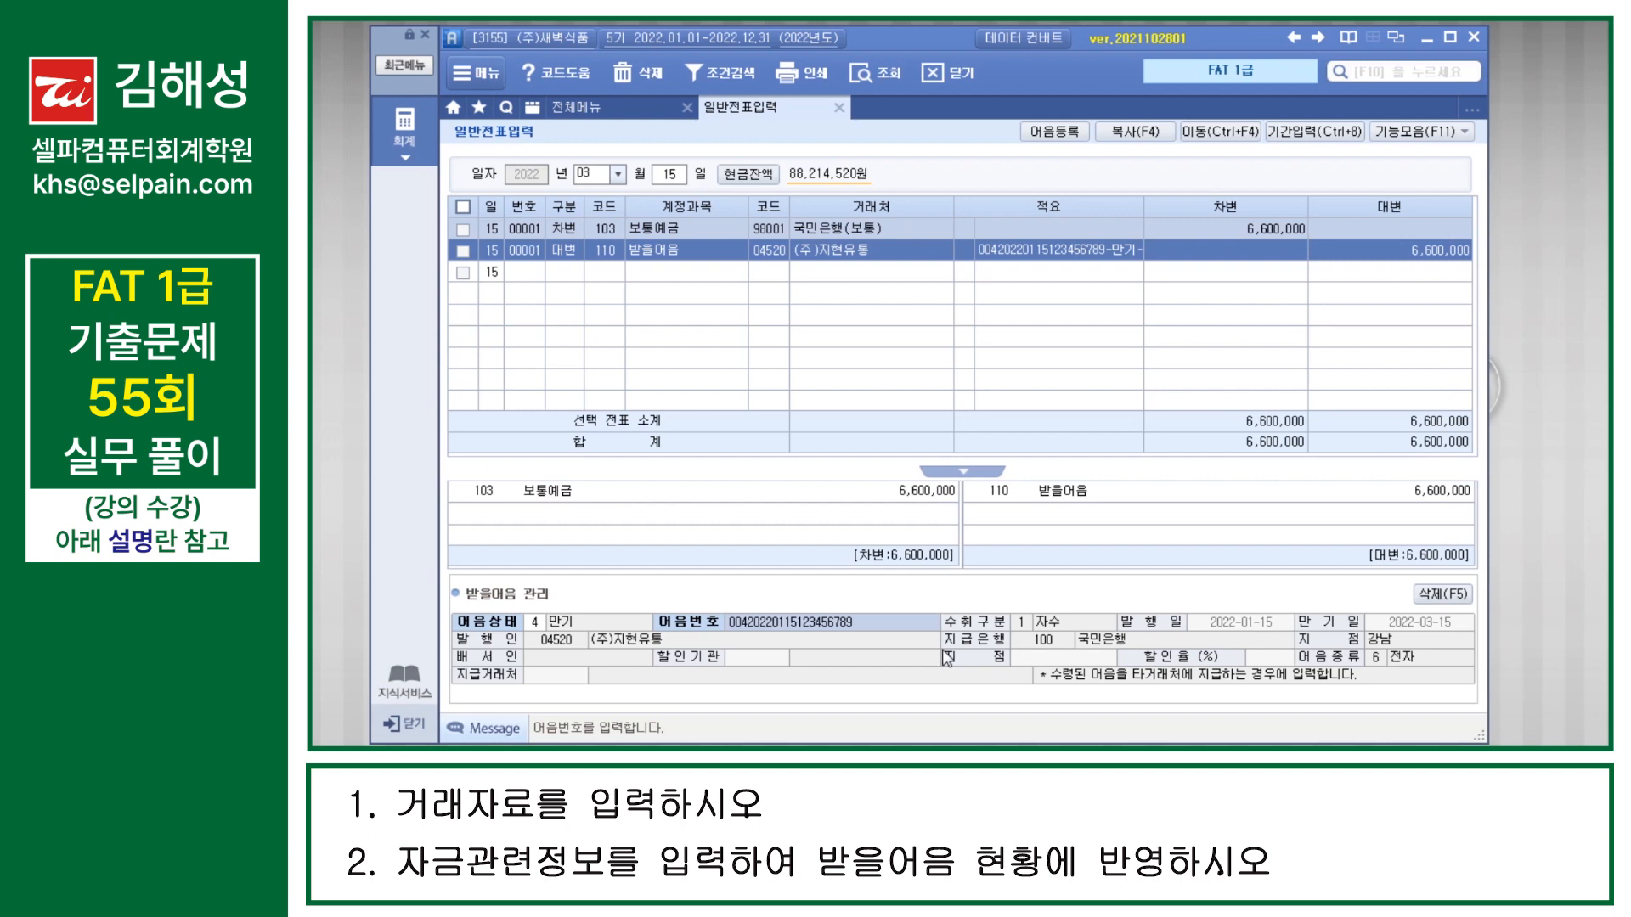
pyautogui.press('Return')
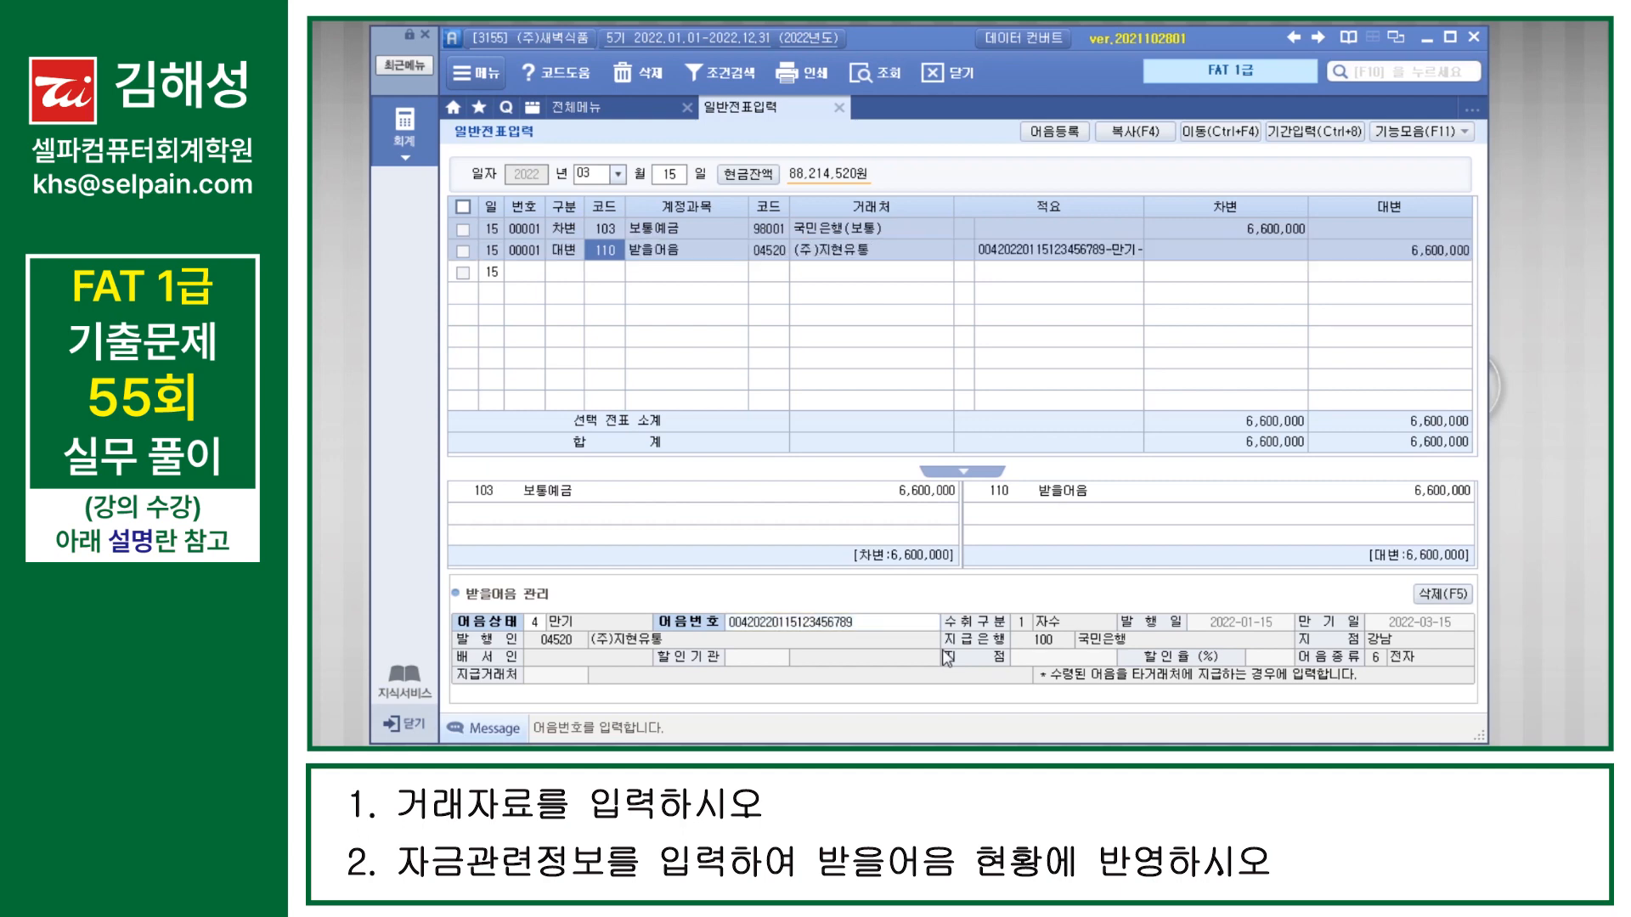
pyautogui.click(687, 272)
pyautogui.press('ctrl')
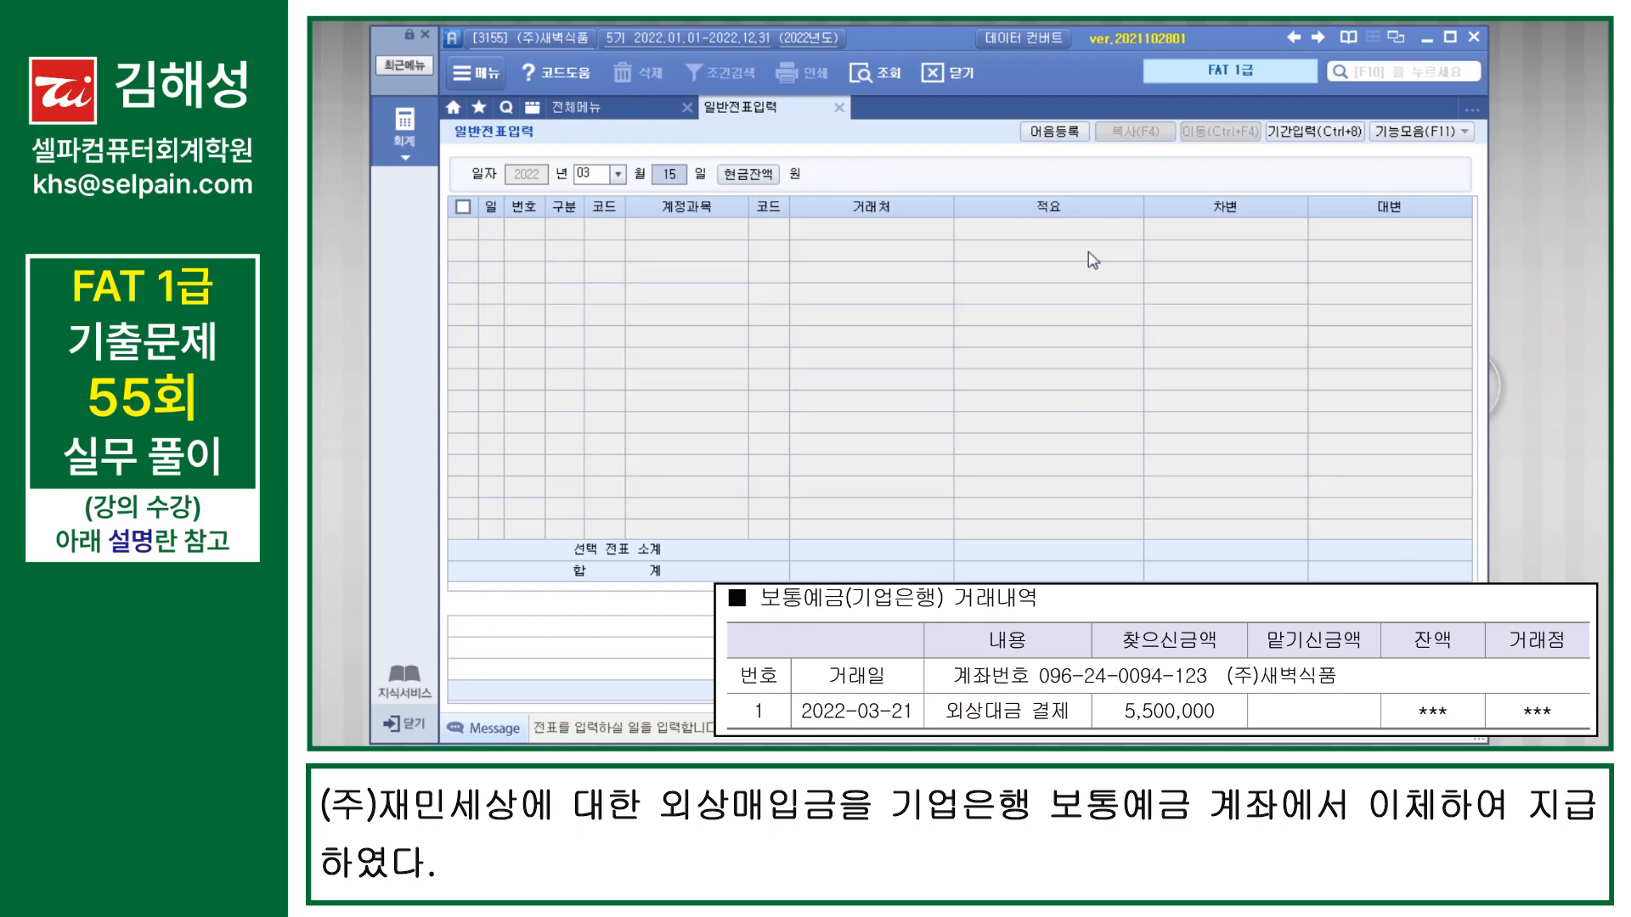
# Step: Start a voucher dated March 21 with a 5,500,000 credit line for 103 보통예금 at 98002 기업은행(보통)
pyautogui.write('21')
pyautogui.press('Return')
pyautogui.write('4103')
pyautogui.press('Return')
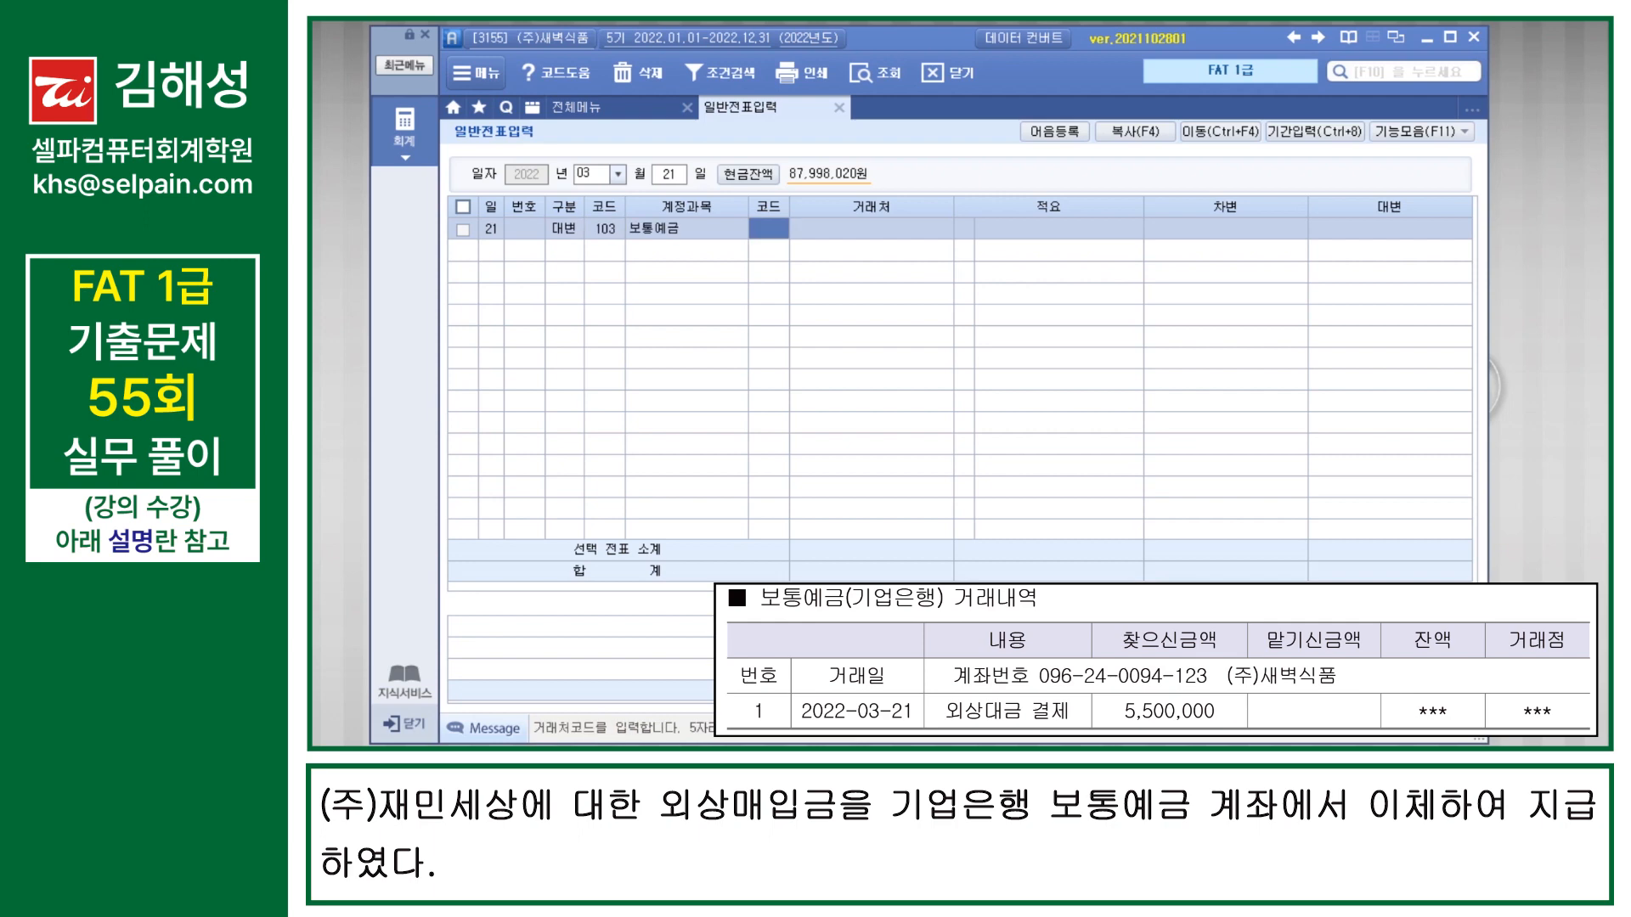
pyautogui.write('98002')
pyautogui.press('Return')
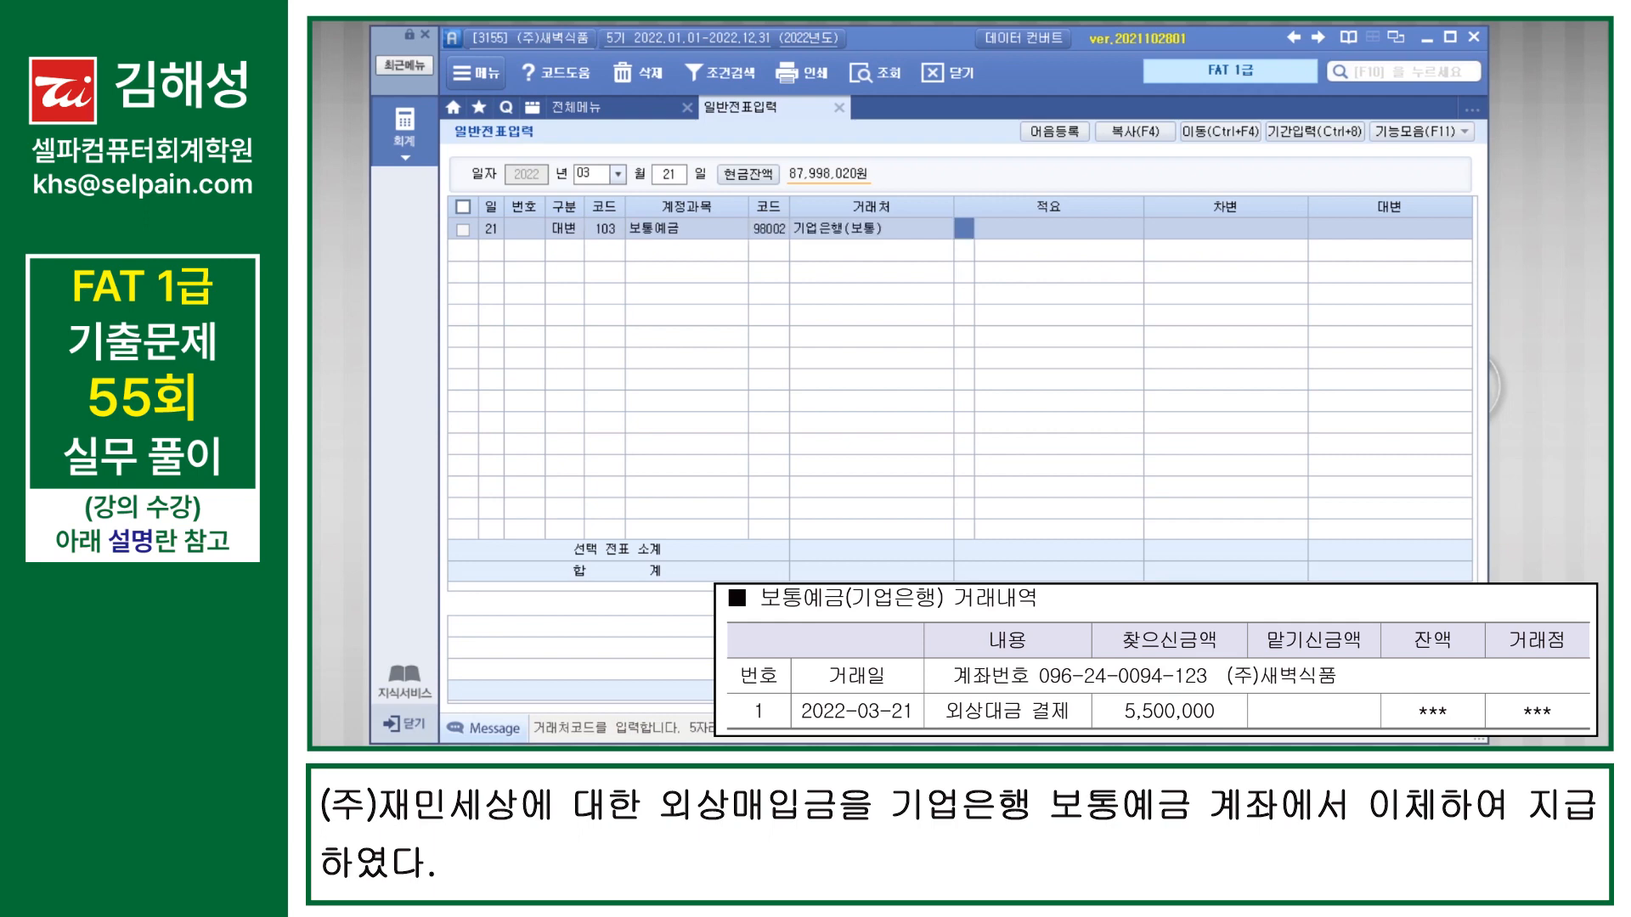
pyautogui.press('Return')
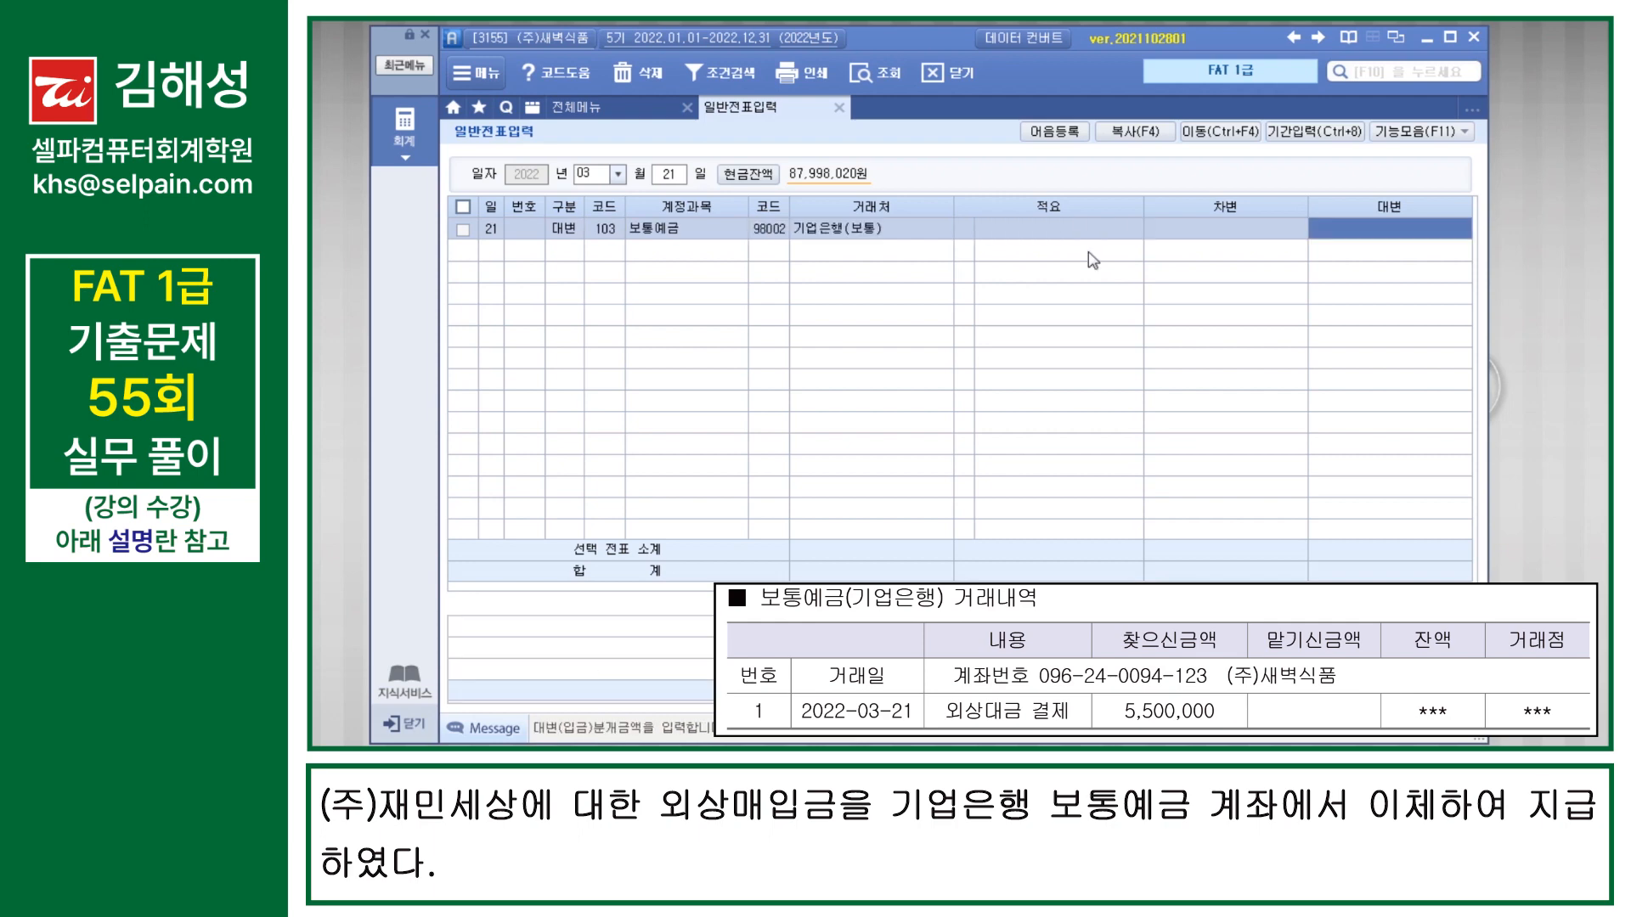
pyautogui.write('5500000')
pyautogui.press('Return')
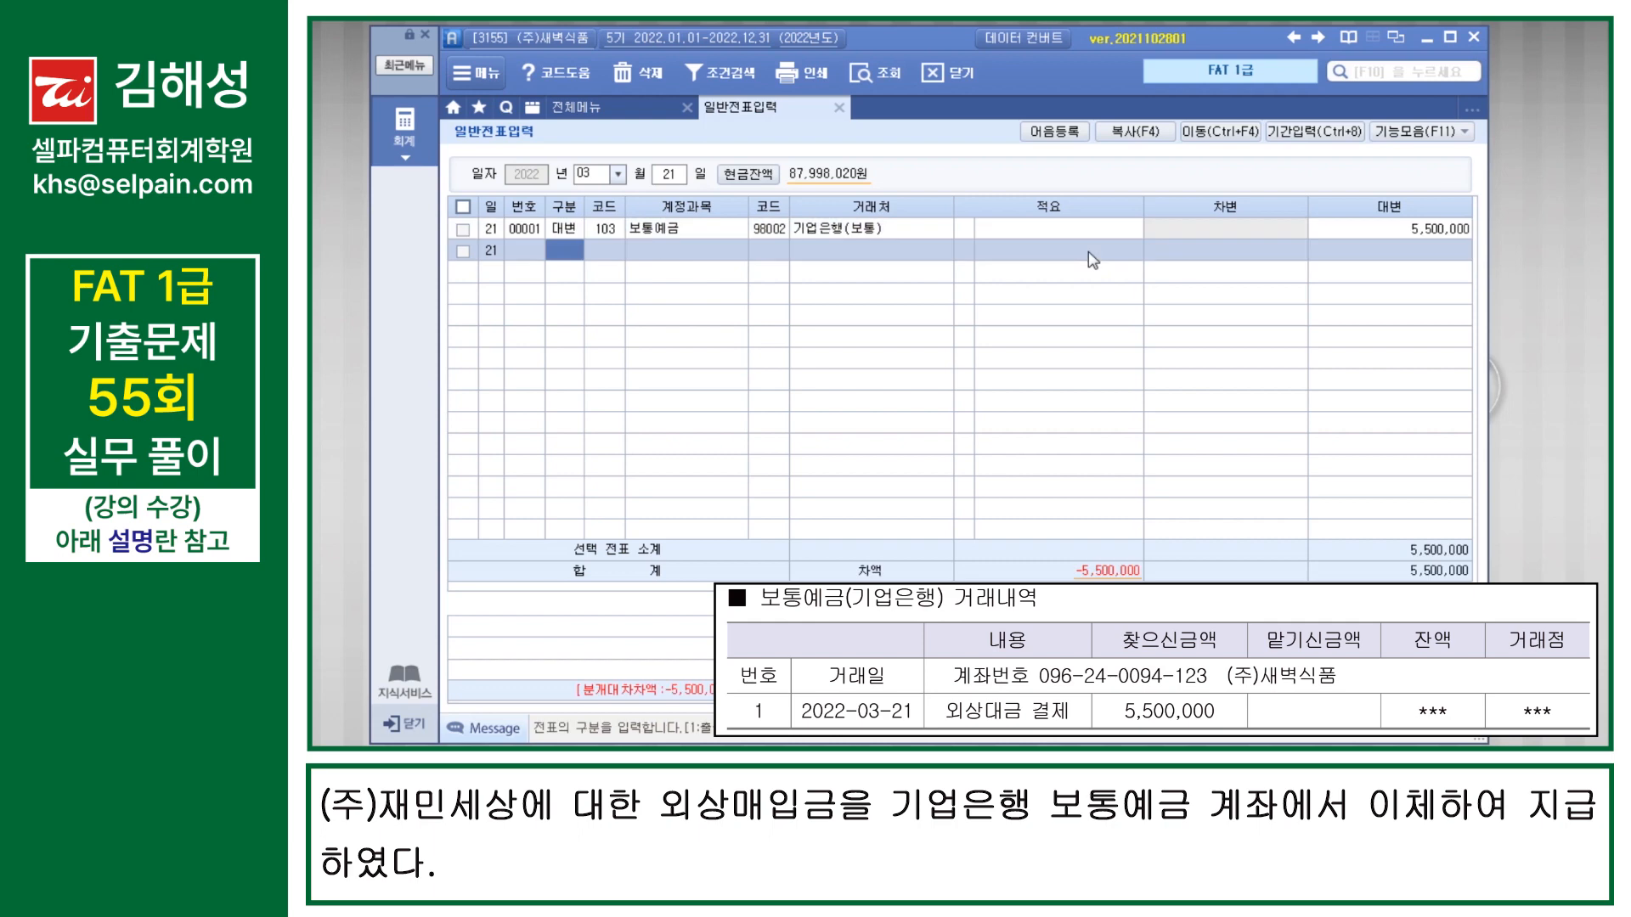
# Step: Add a 5,500,000 debit line for 251 외상매입금 with 30011 (주)재민세상 as the 거래처
pyautogui.write('3')
pyautogui.write('251')
pyautogui.press('Return')
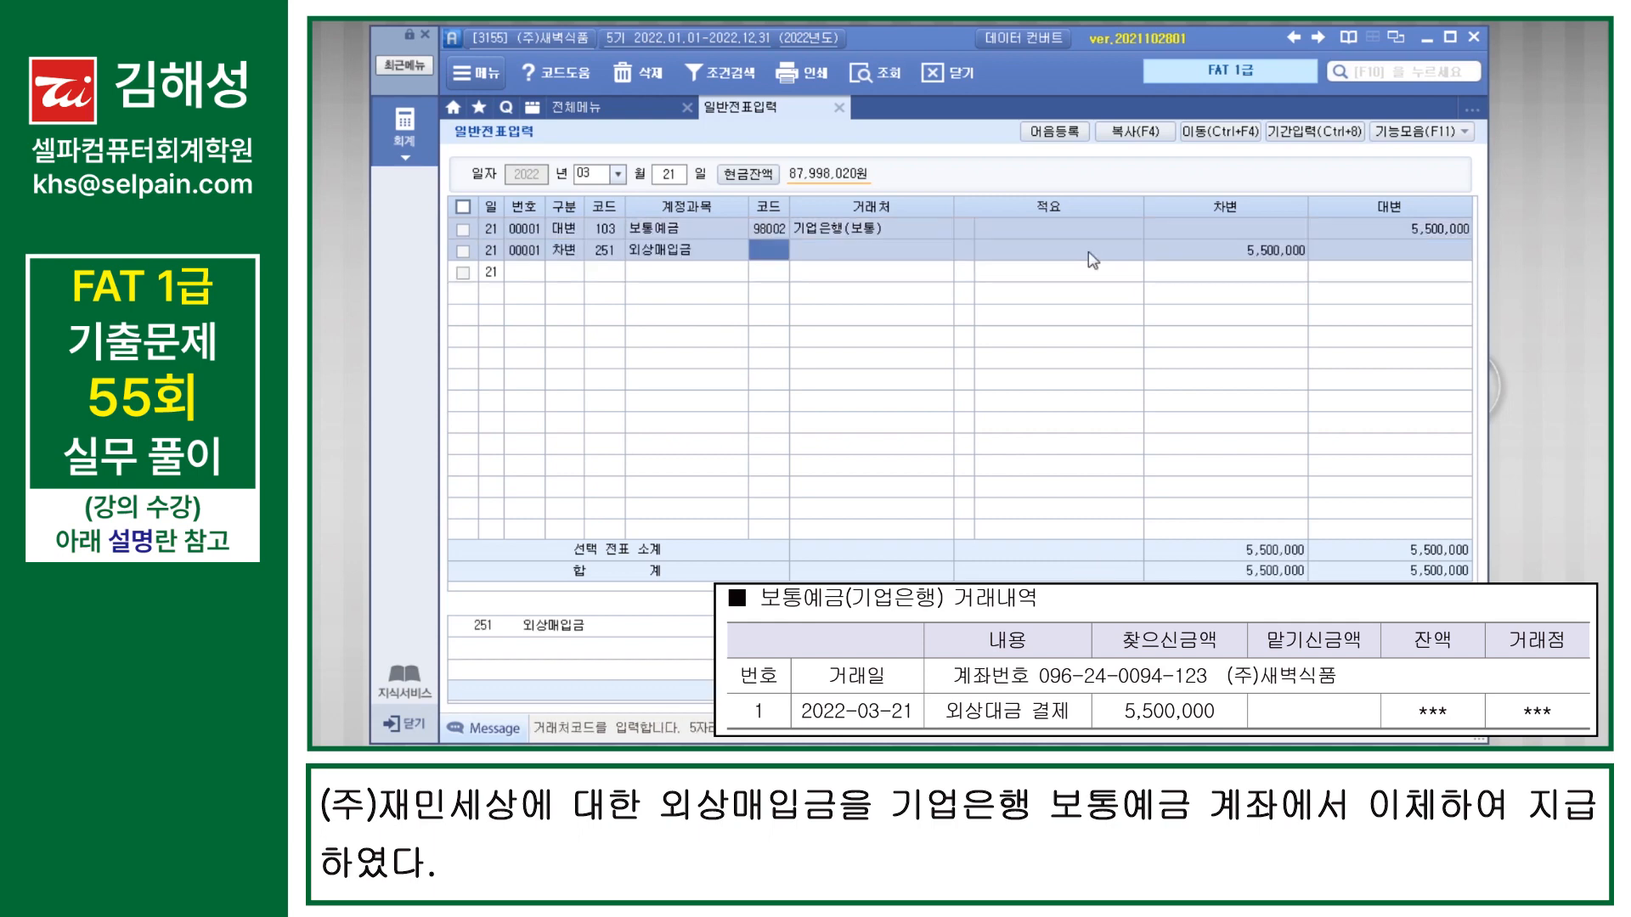
pyautogui.write('30011')
pyautogui.press('Return')
pyautogui.press('Return')
pyautogui.press('Return')
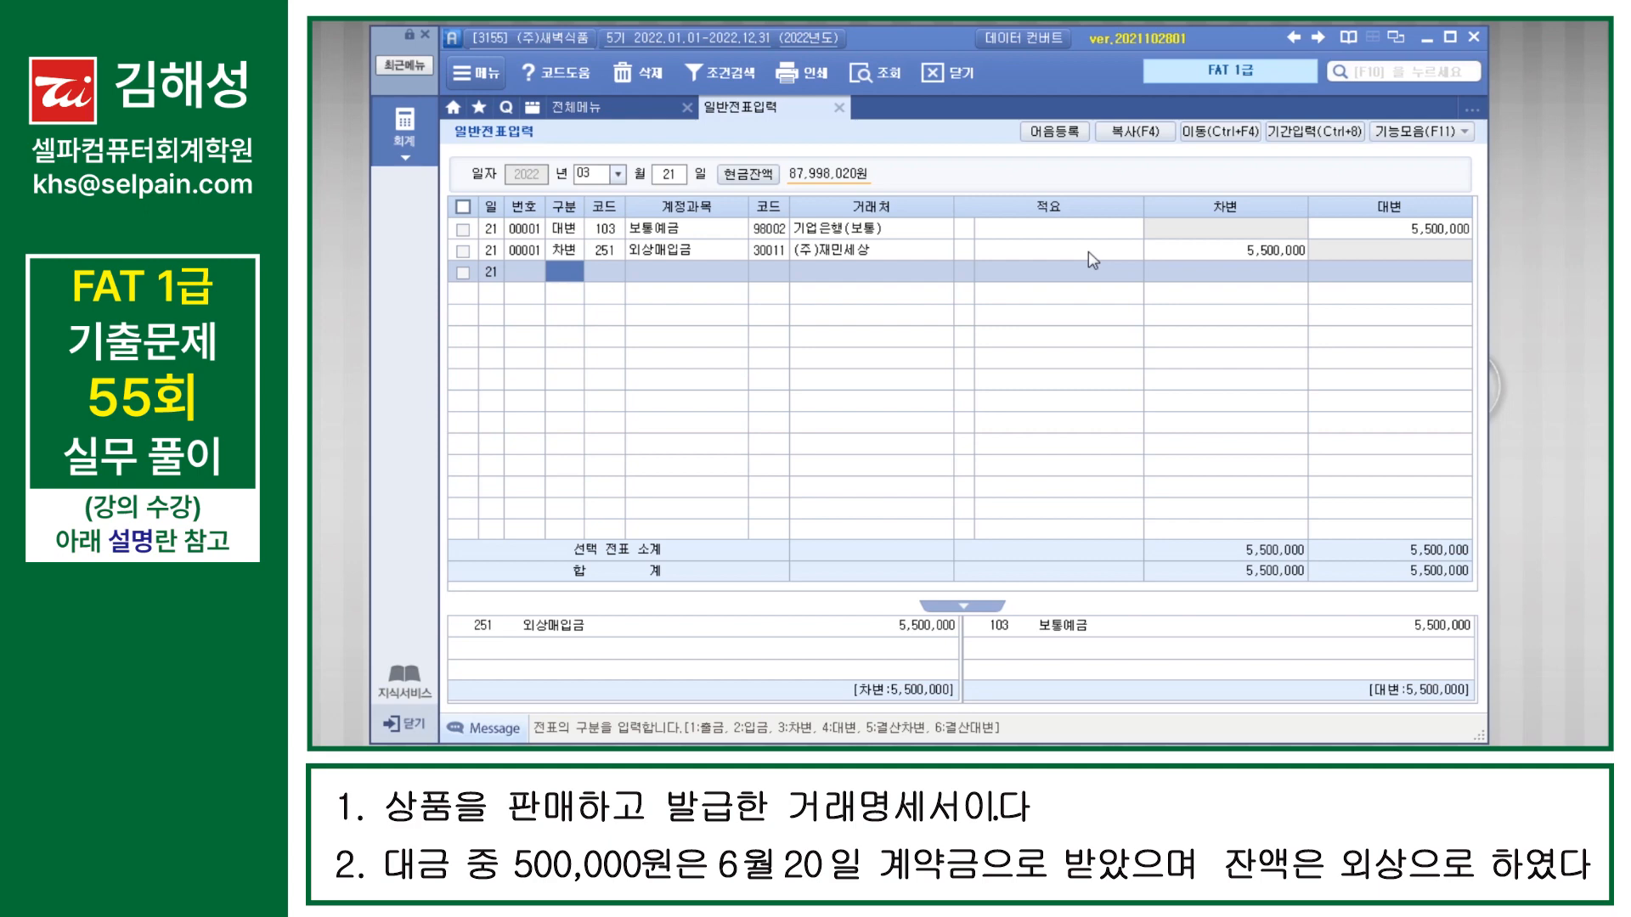
# Step: Open 매입매출전표입력 and start an entry dated July 7
pyautogui.press('F10')
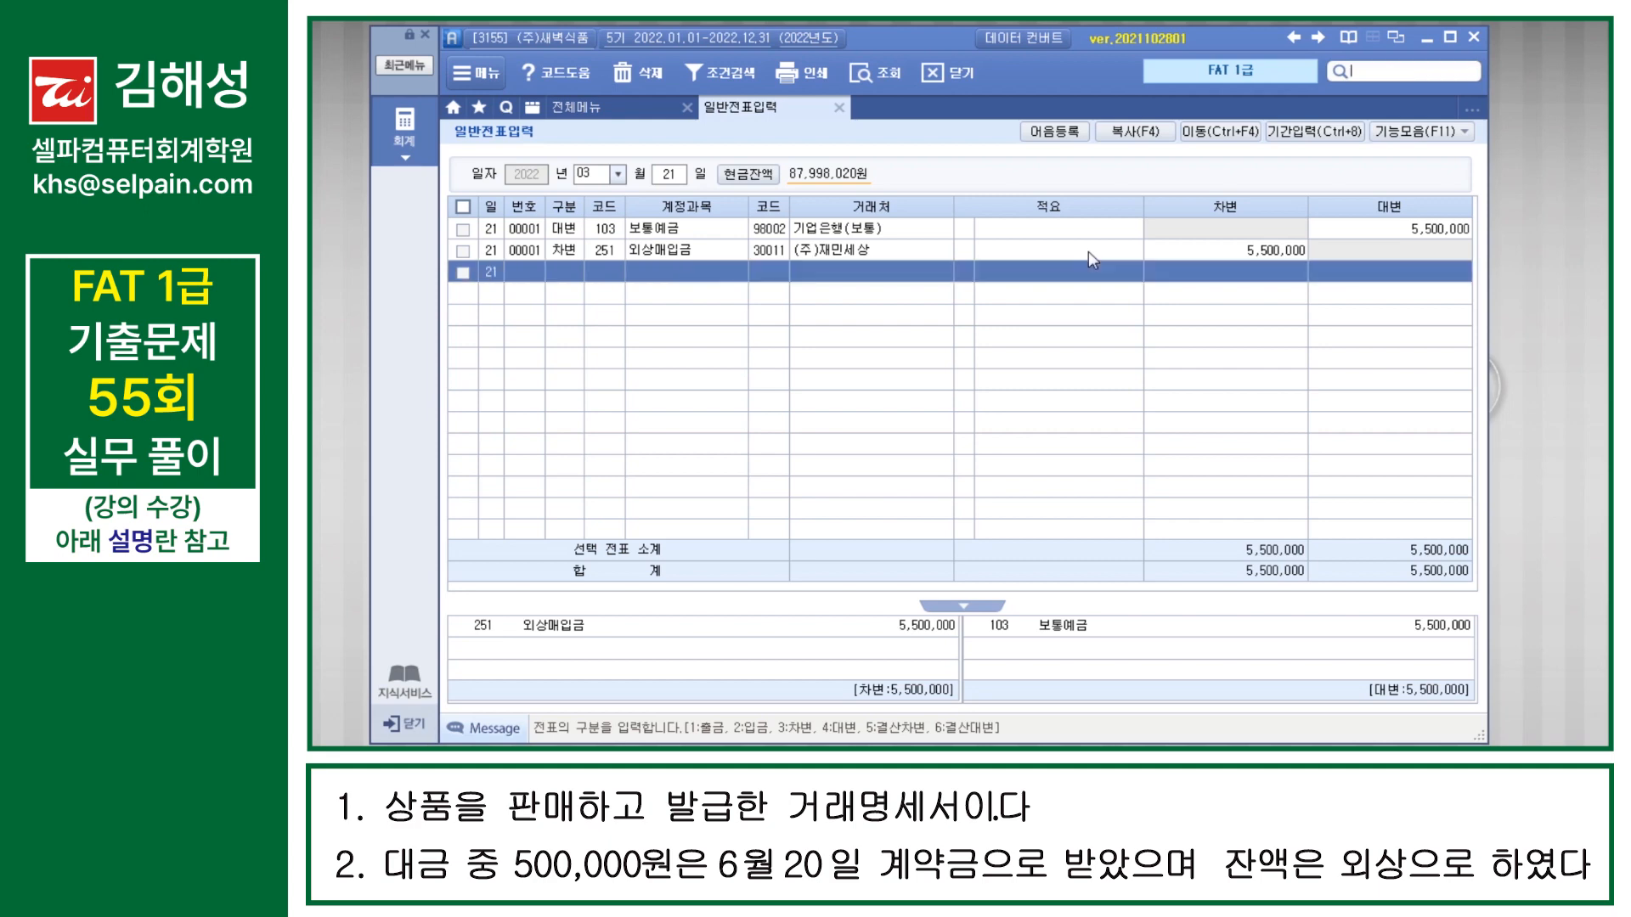
pyautogui.write('매입매')
pyautogui.press('Down')
pyautogui.press('Down')
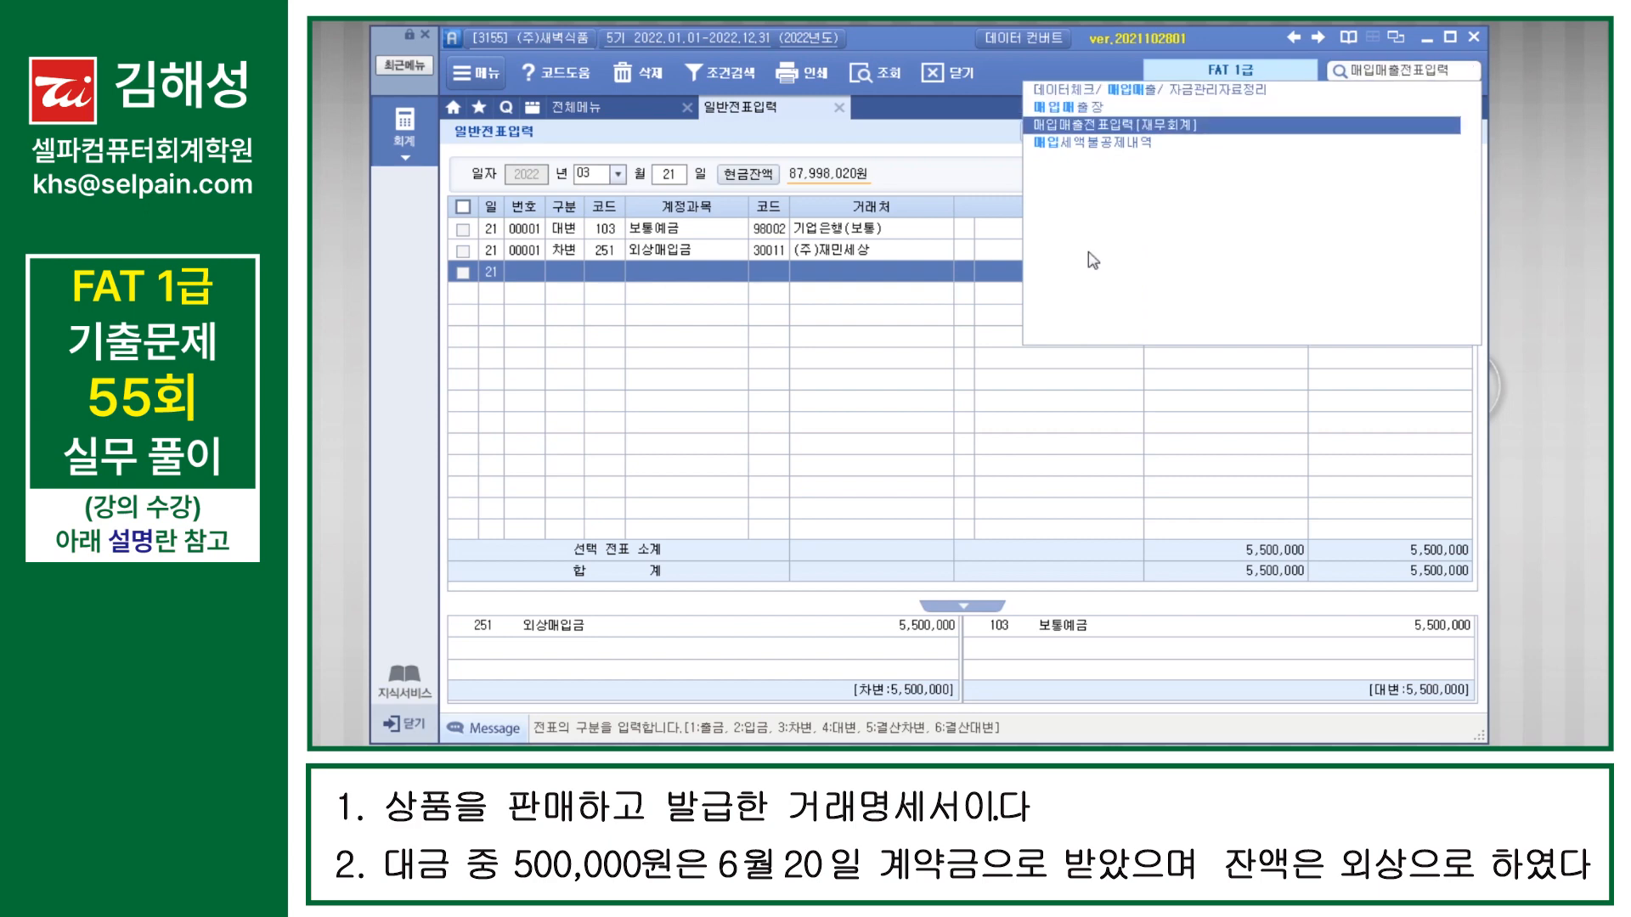
pyautogui.press('Return')
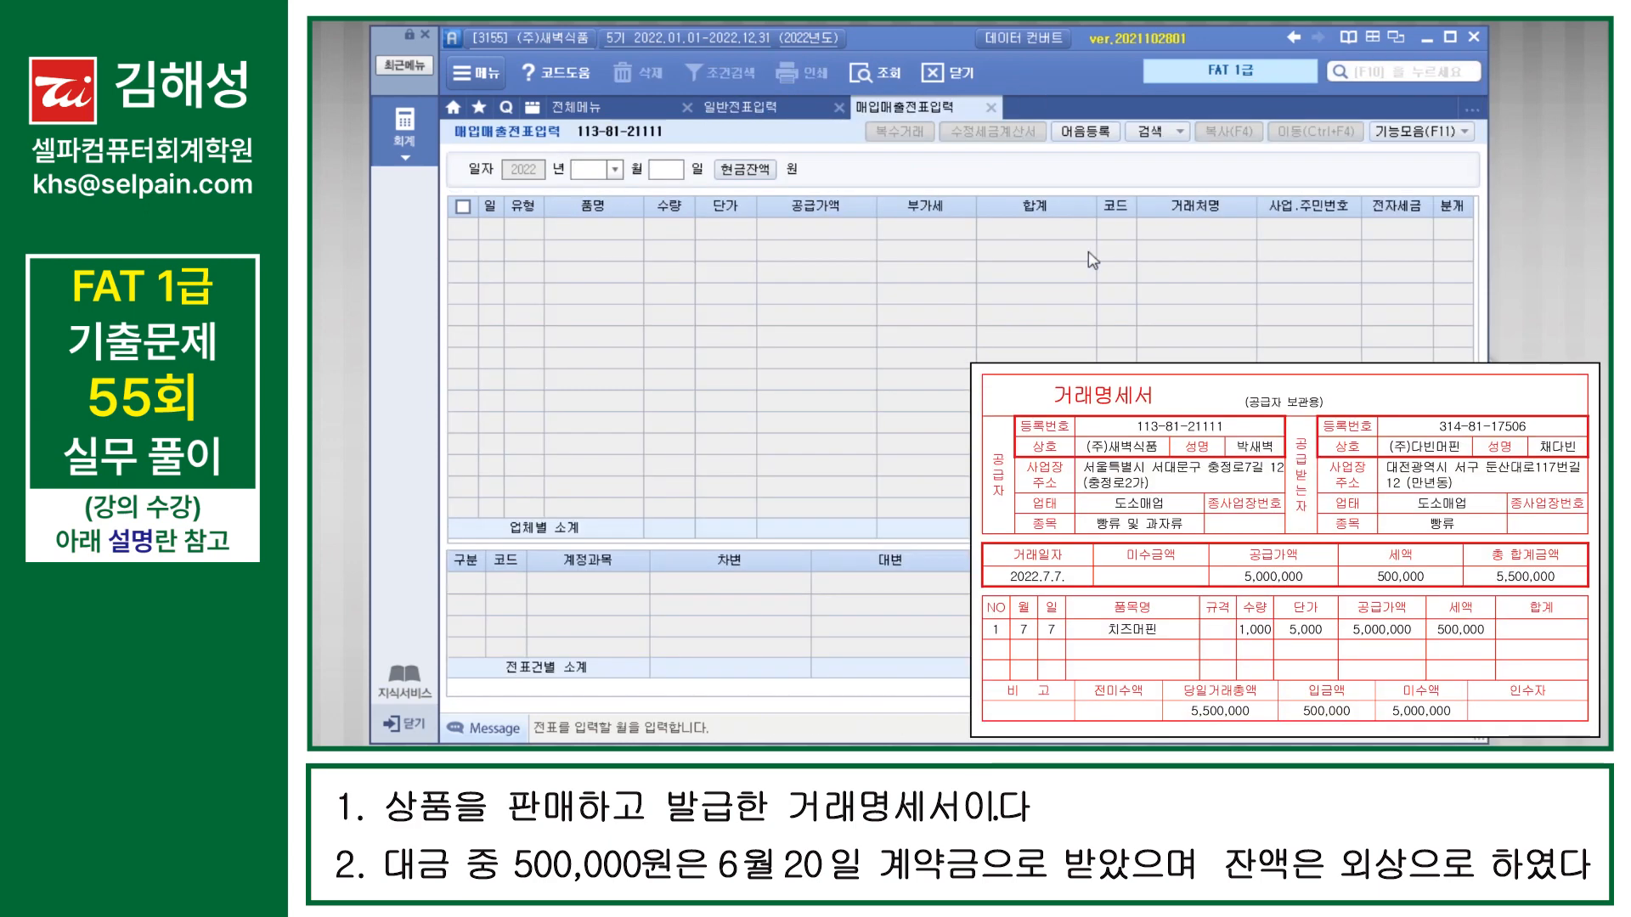
pyautogui.write('07')
pyautogui.press('Return')
pyautogui.write('07')
pyautogui.press('Return')
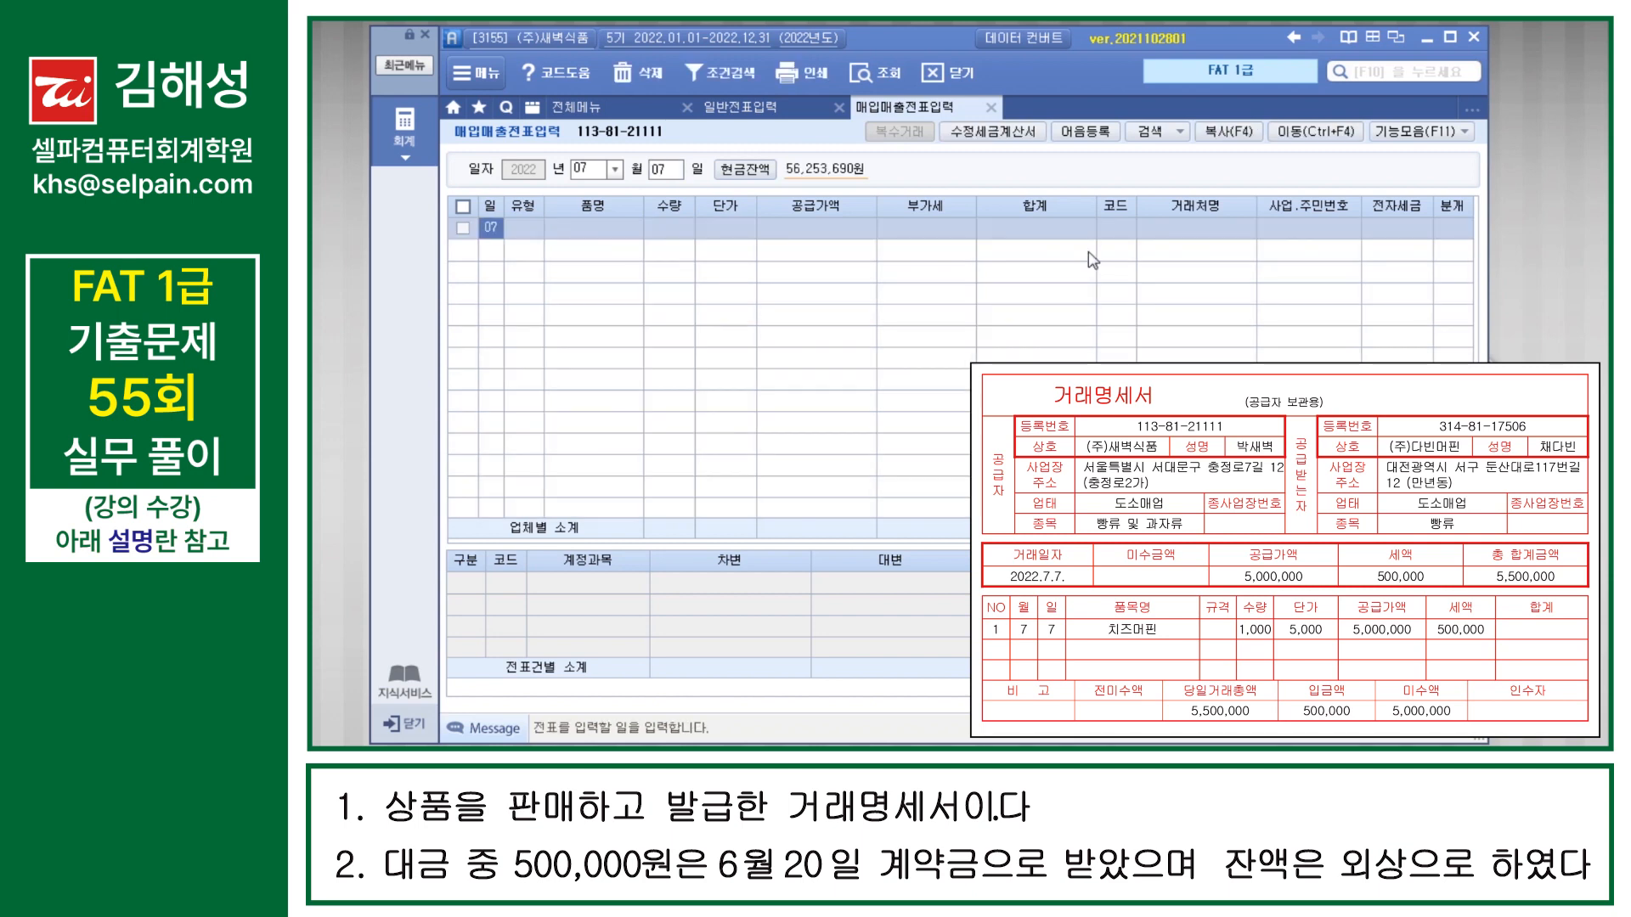
pyautogui.press('Return')
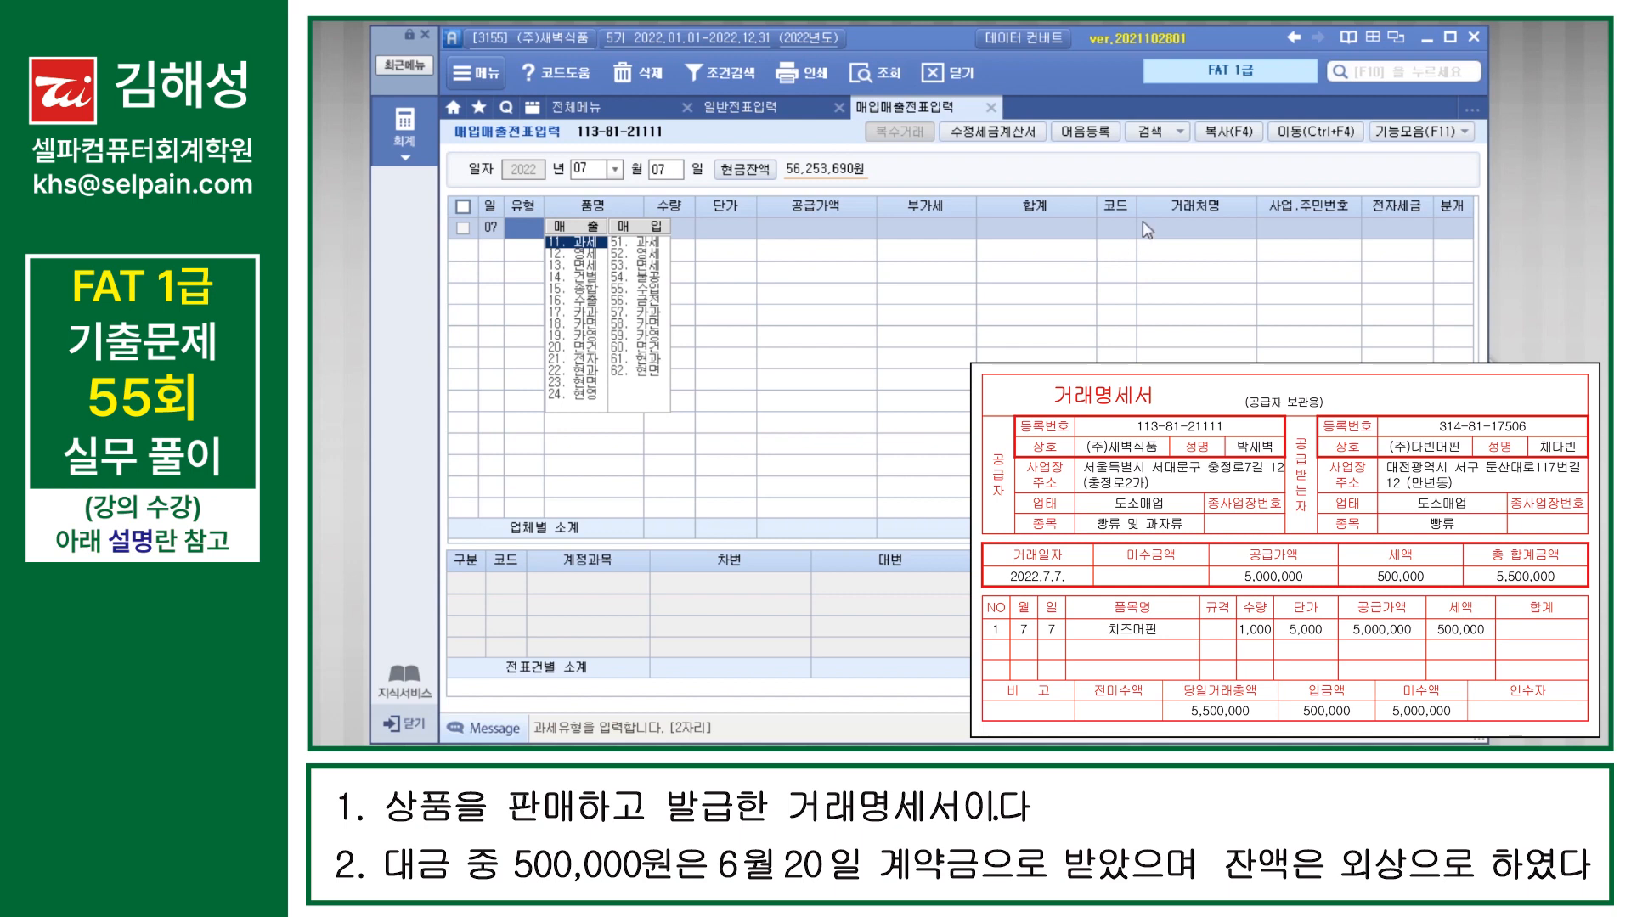
# Step: Check the June 20 contract deposit voucher for (주)다빈머핀 in 일반전표입력 and return to 매입매출전표입력
pyautogui.click(739, 107)
pyautogui.write('0620')
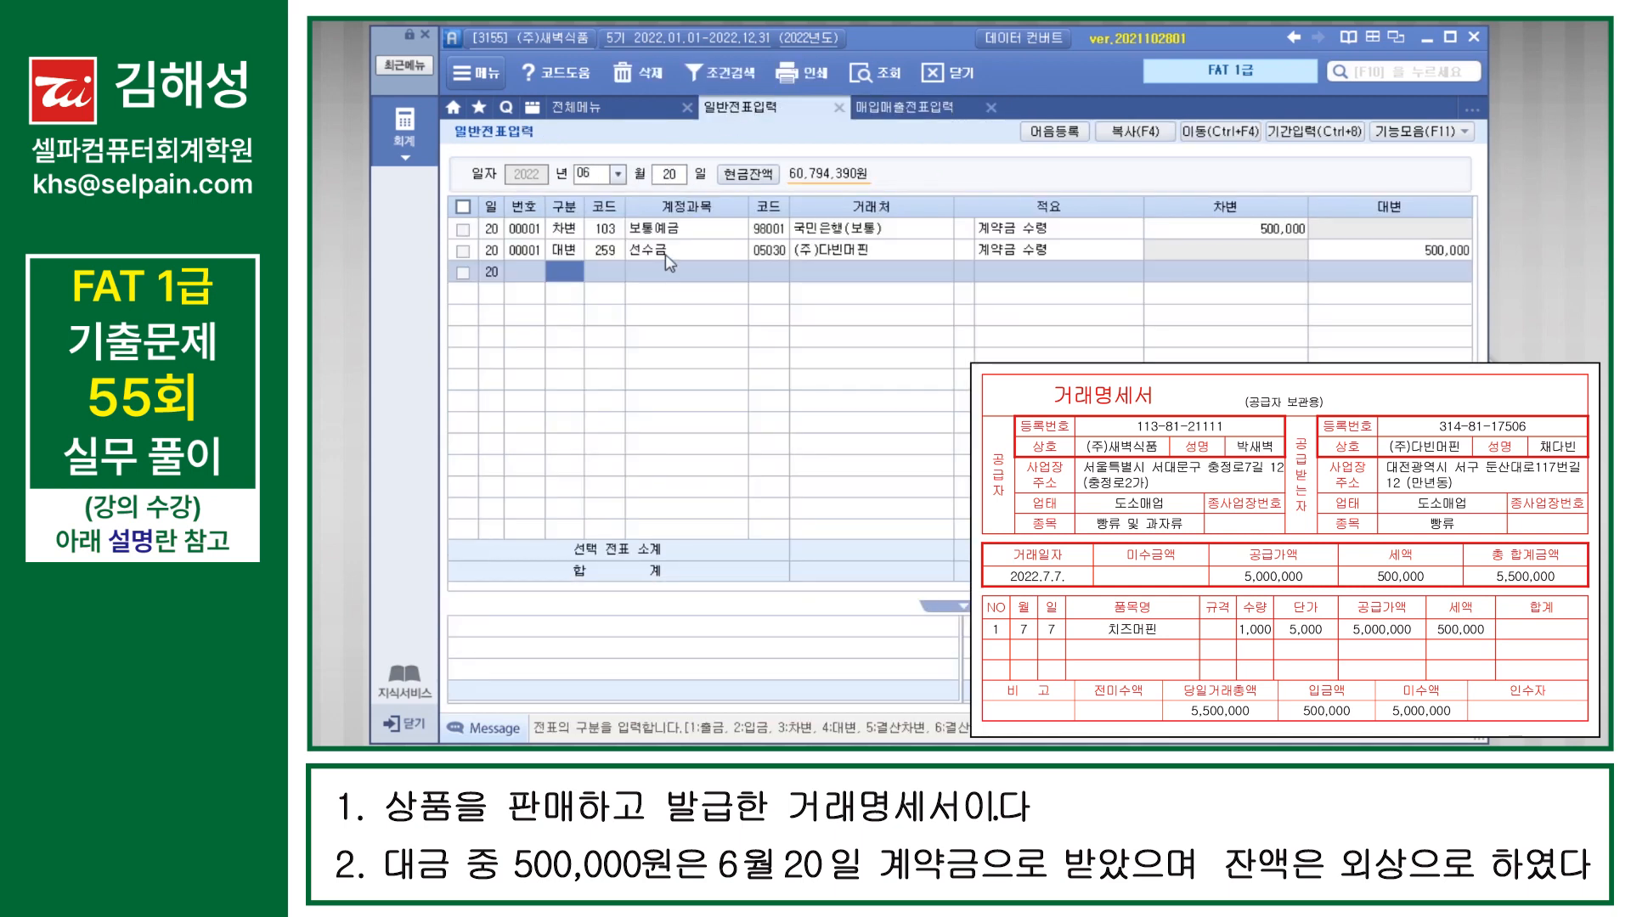
pyautogui.click(667, 253)
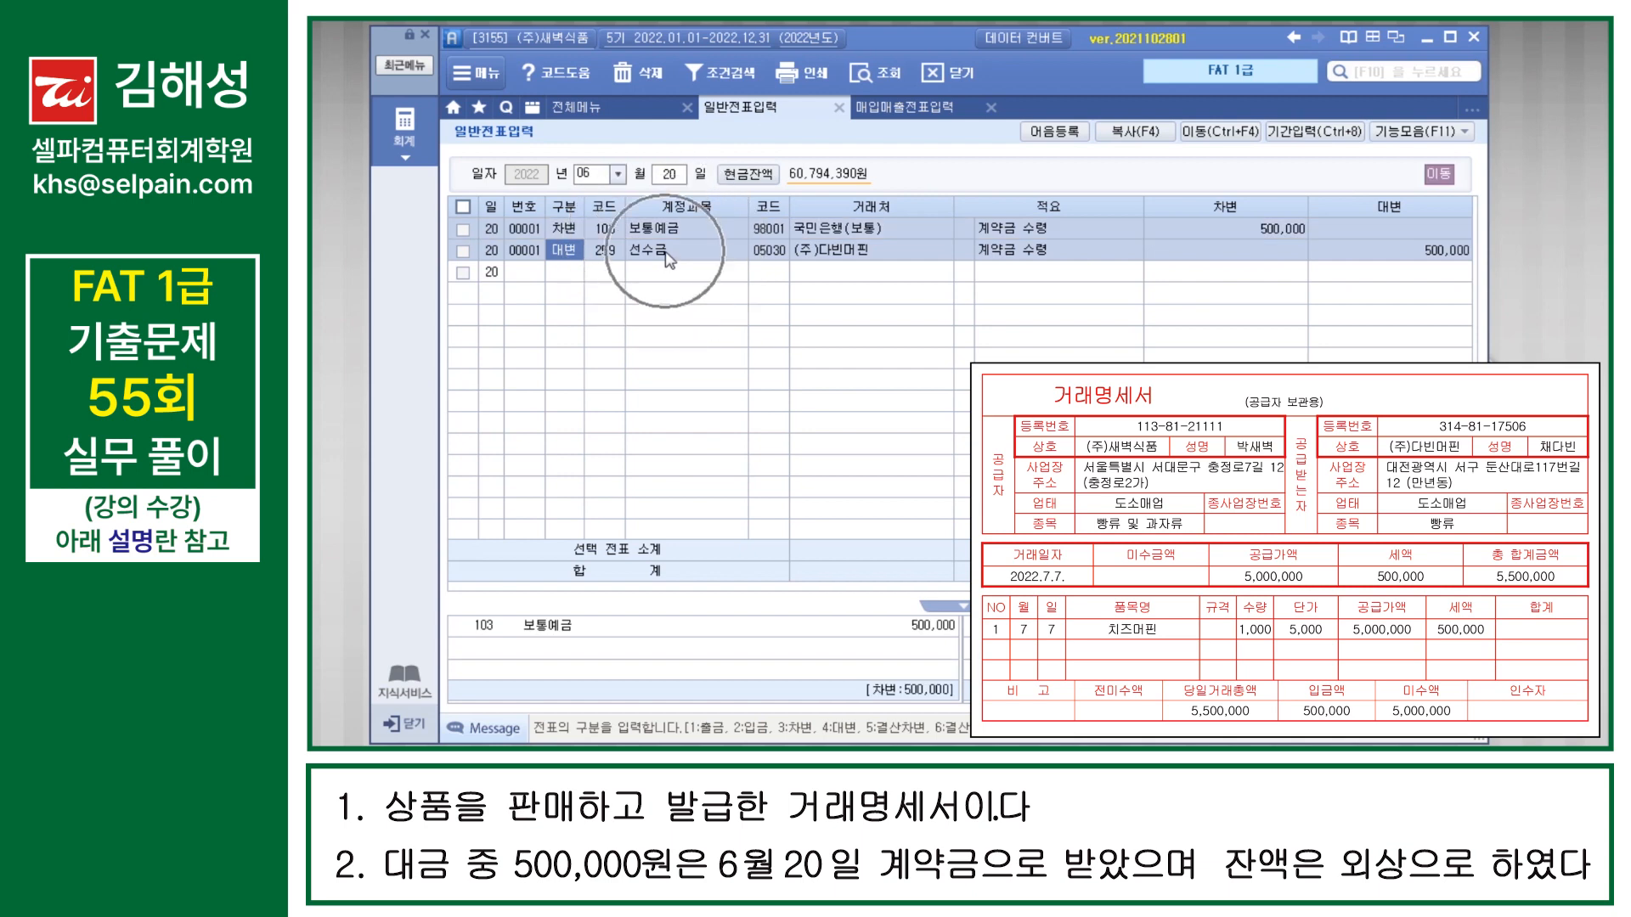
pyautogui.press('ctrl')
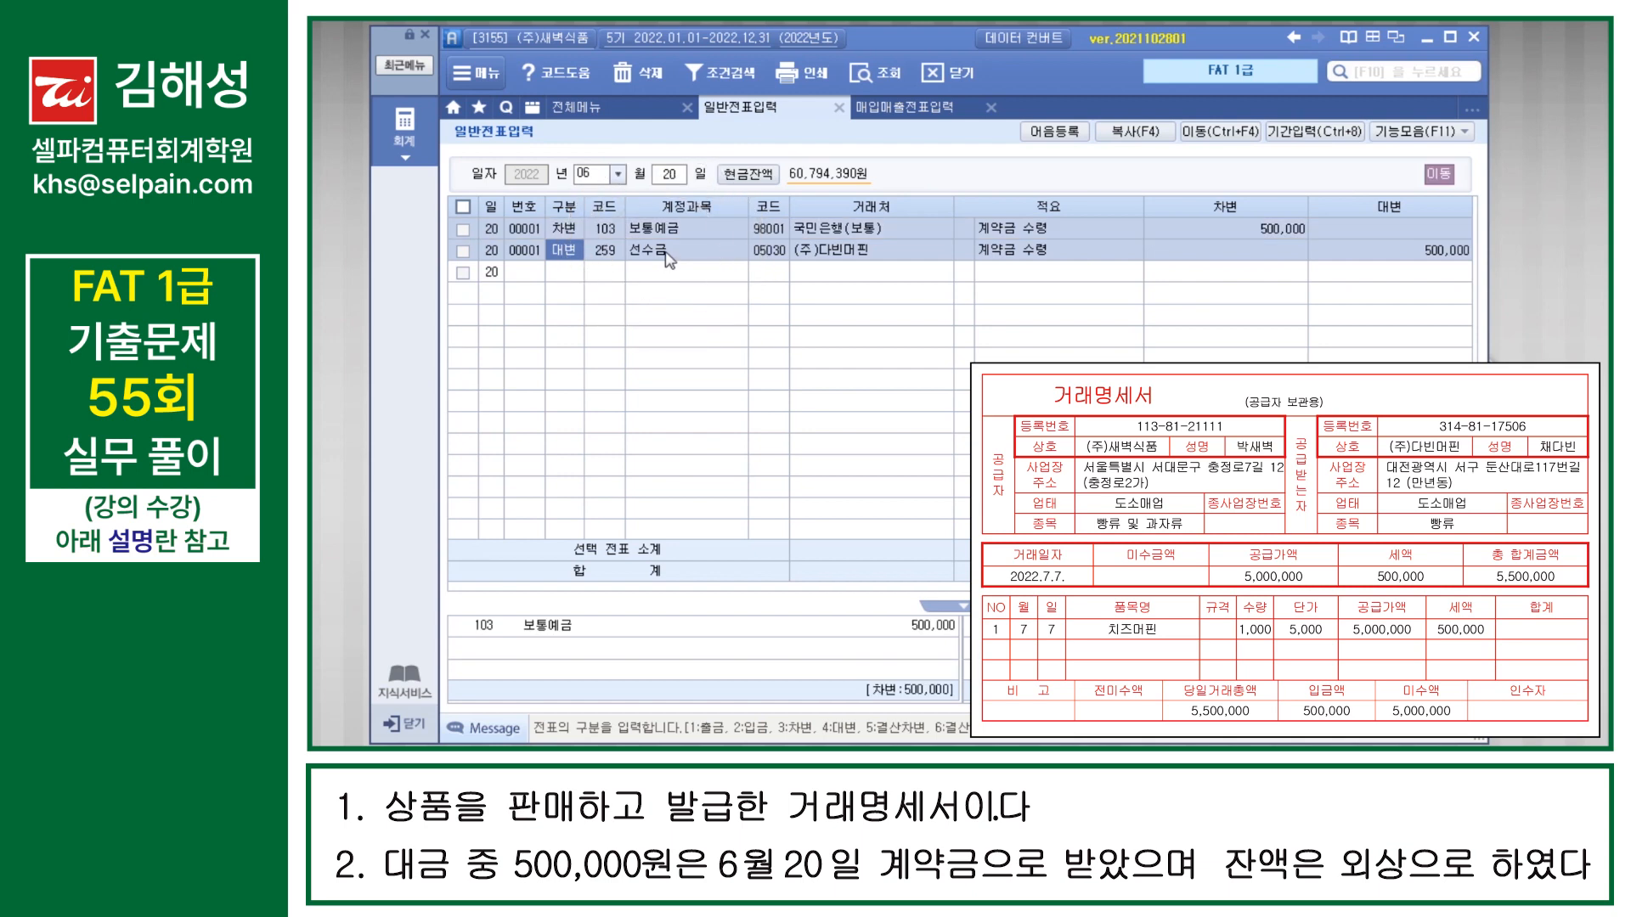
pyautogui.click(903, 108)
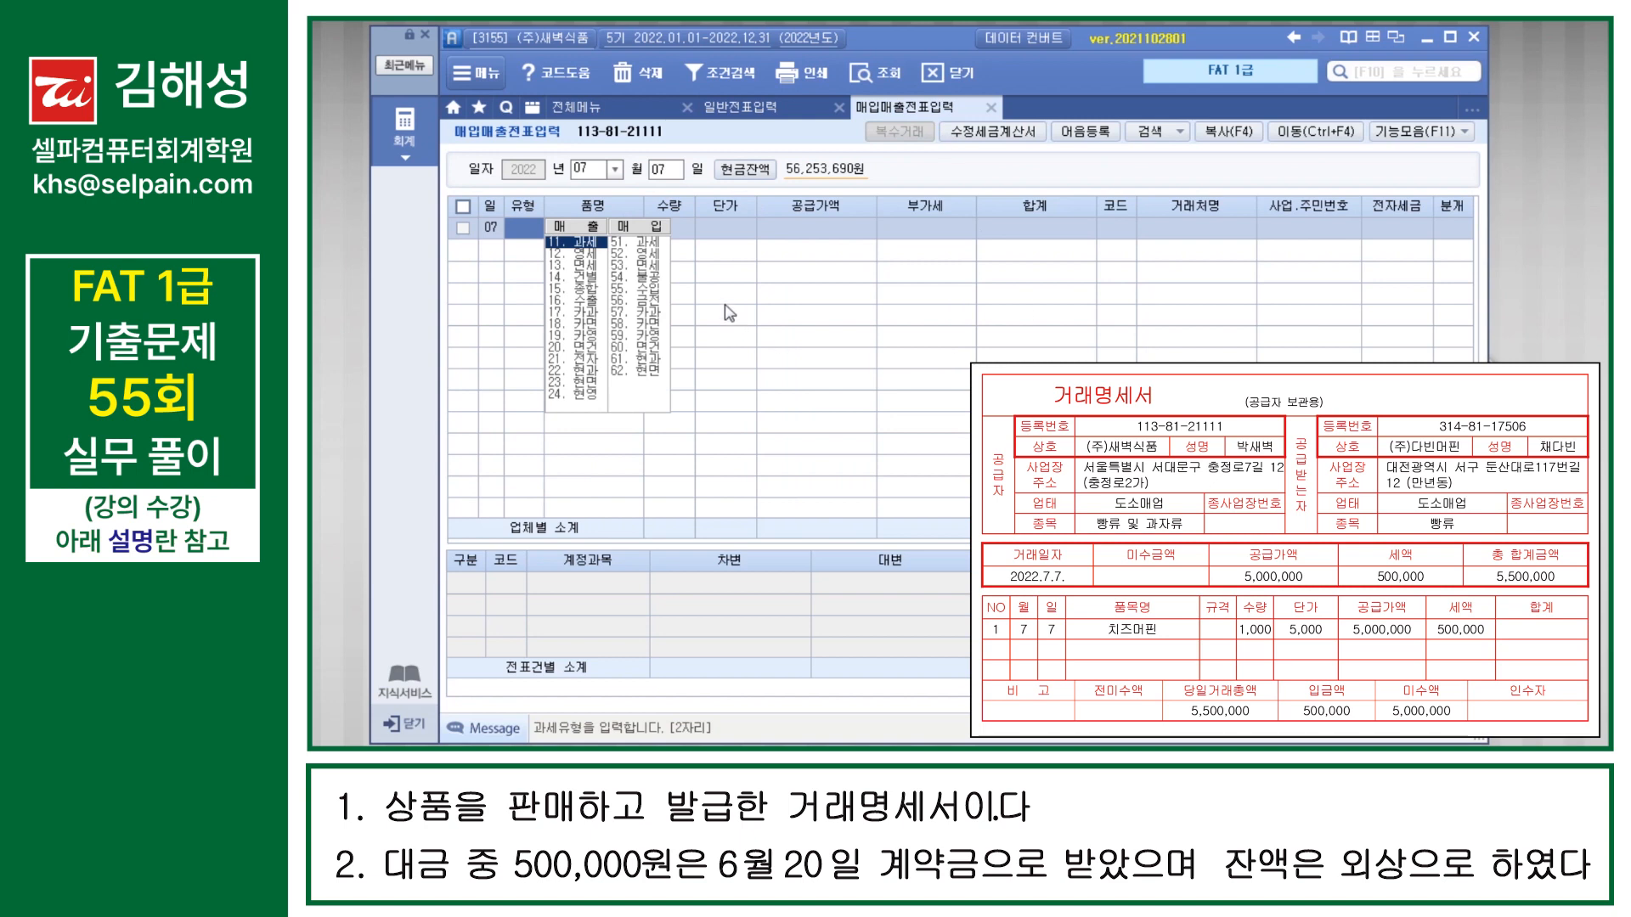
# Step: Enter a 과세 sale of 치즈머핀 with quantity 1,000 and unit price 5,000, accepting the calculated 공급가액 and 부가세
pyautogui.press('Return')
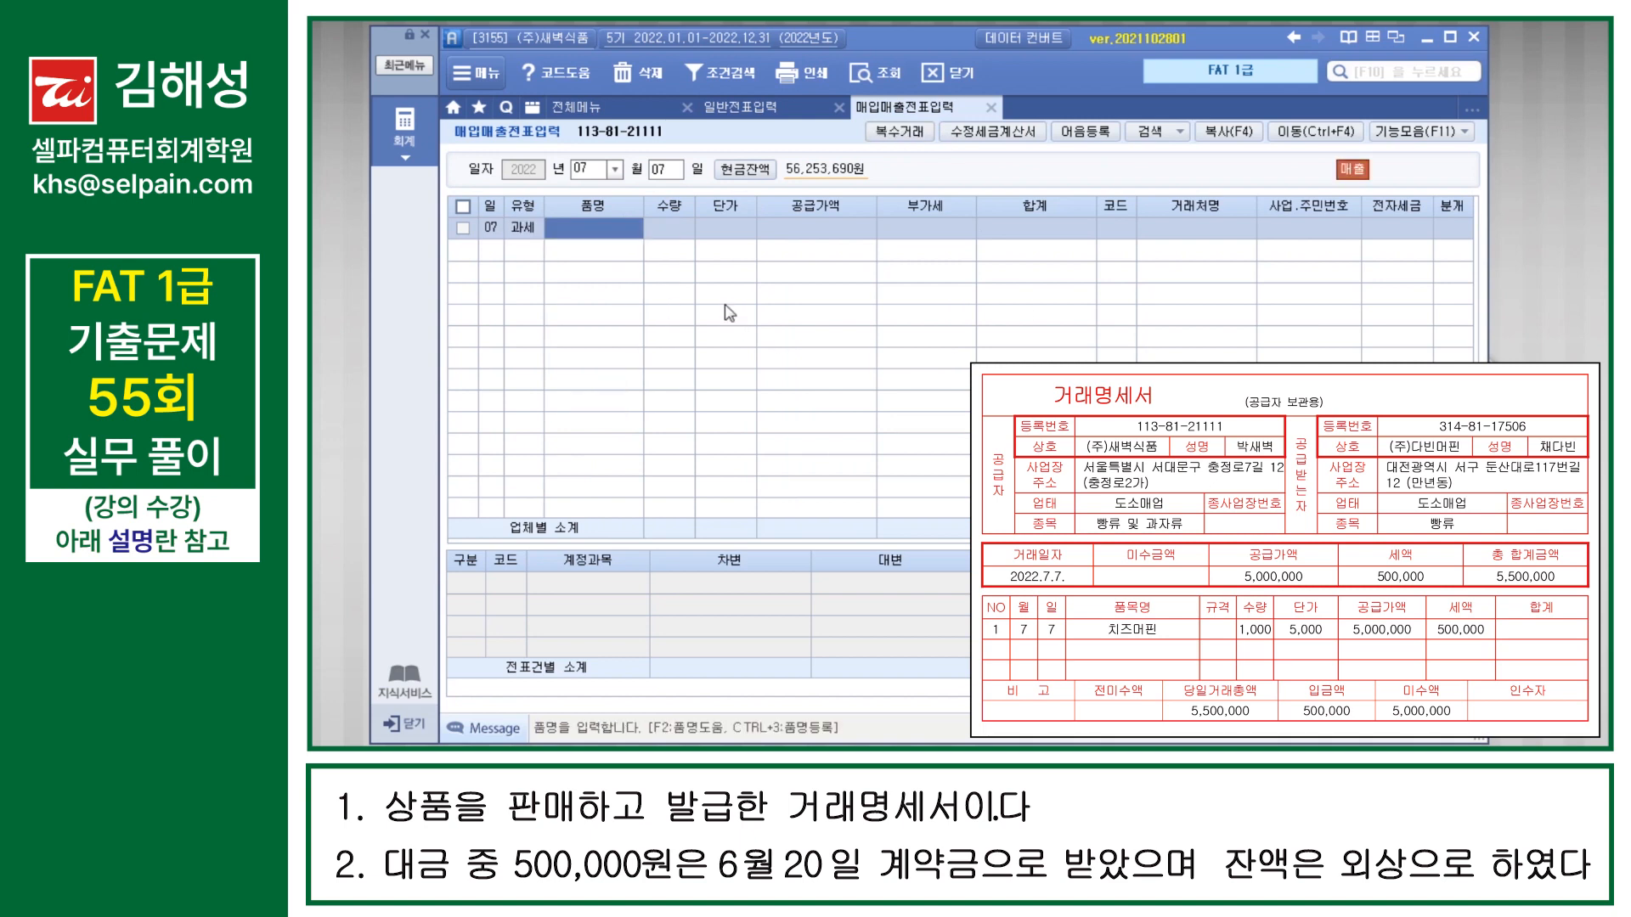
pyautogui.write('치즈머핀')
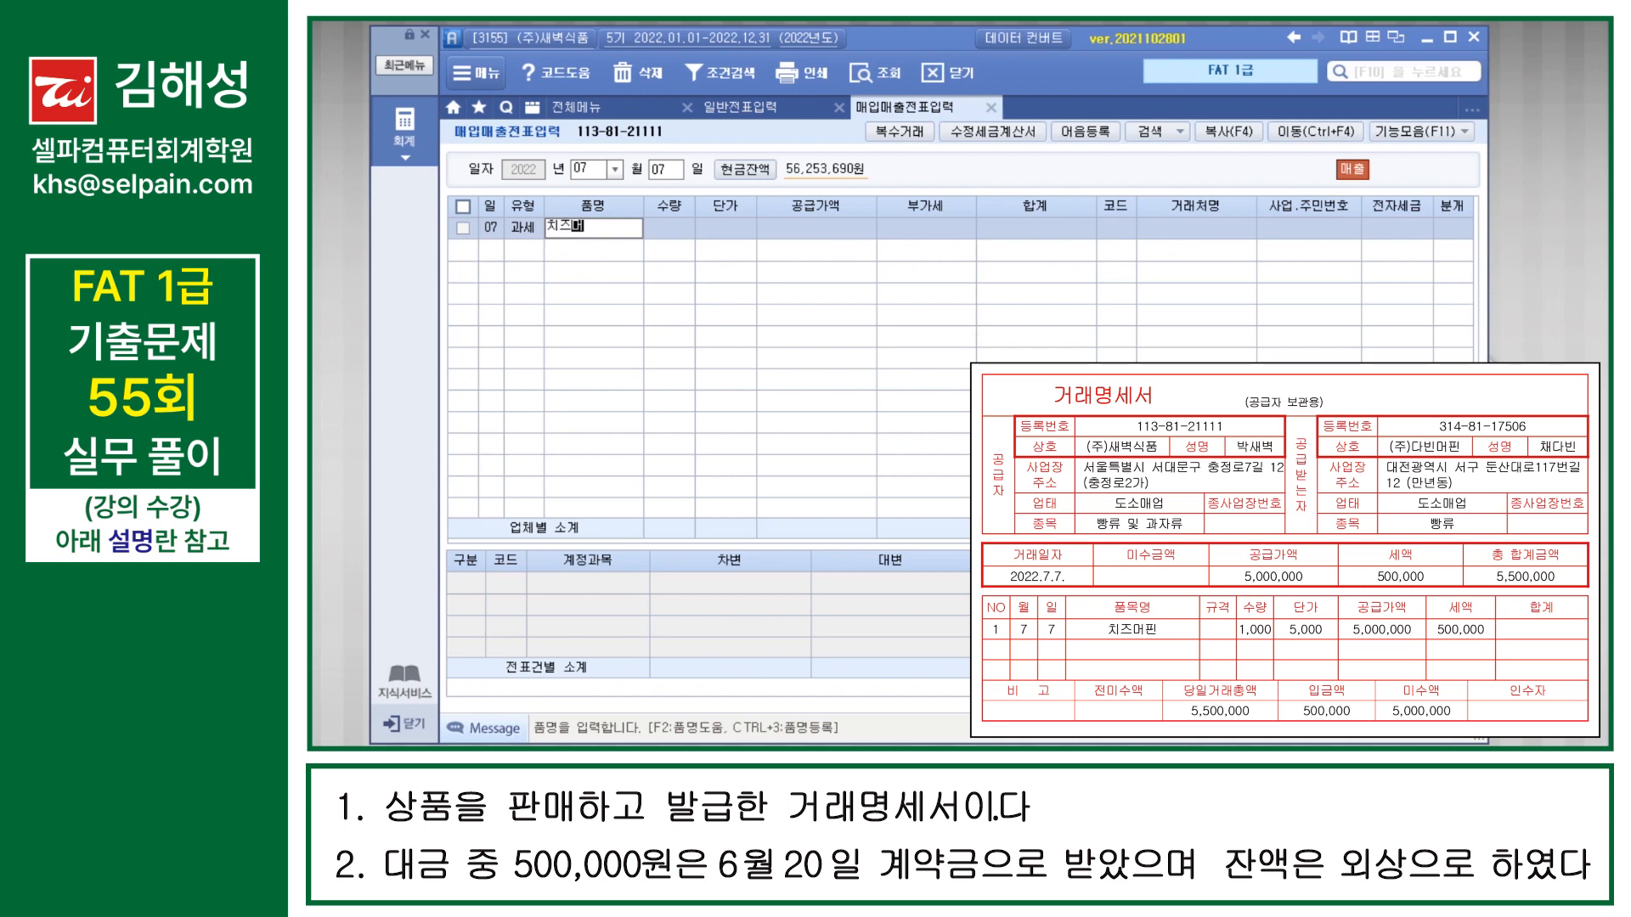
pyautogui.press('Return')
pyautogui.write('1000')
pyautogui.press('Return')
pyautogui.write('5000')
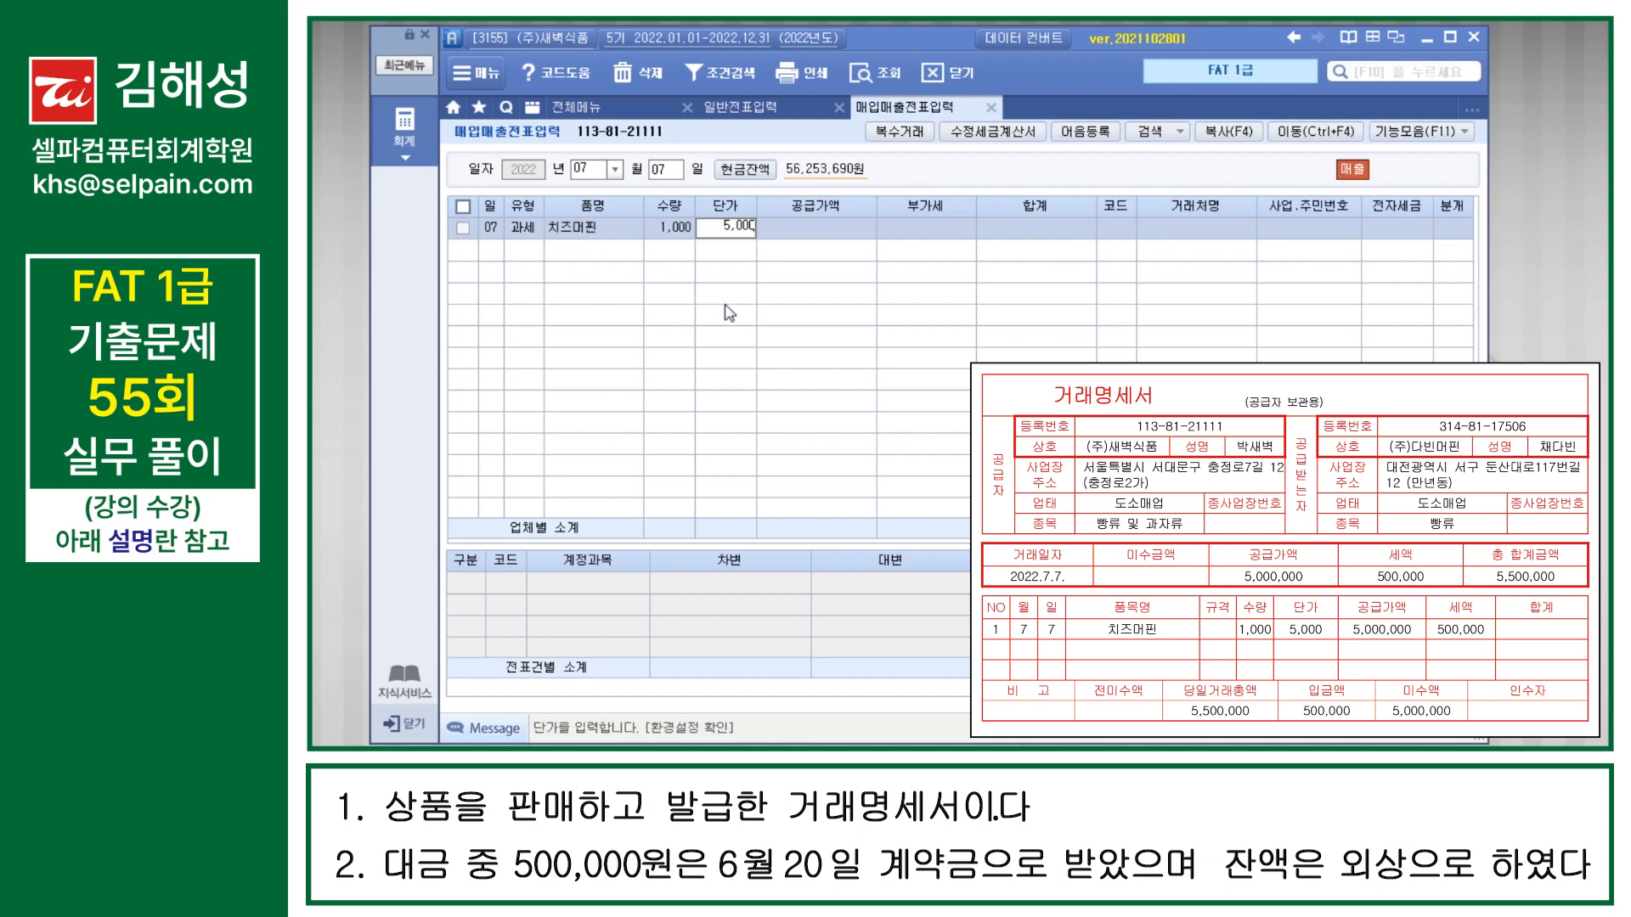
pyautogui.press('Return')
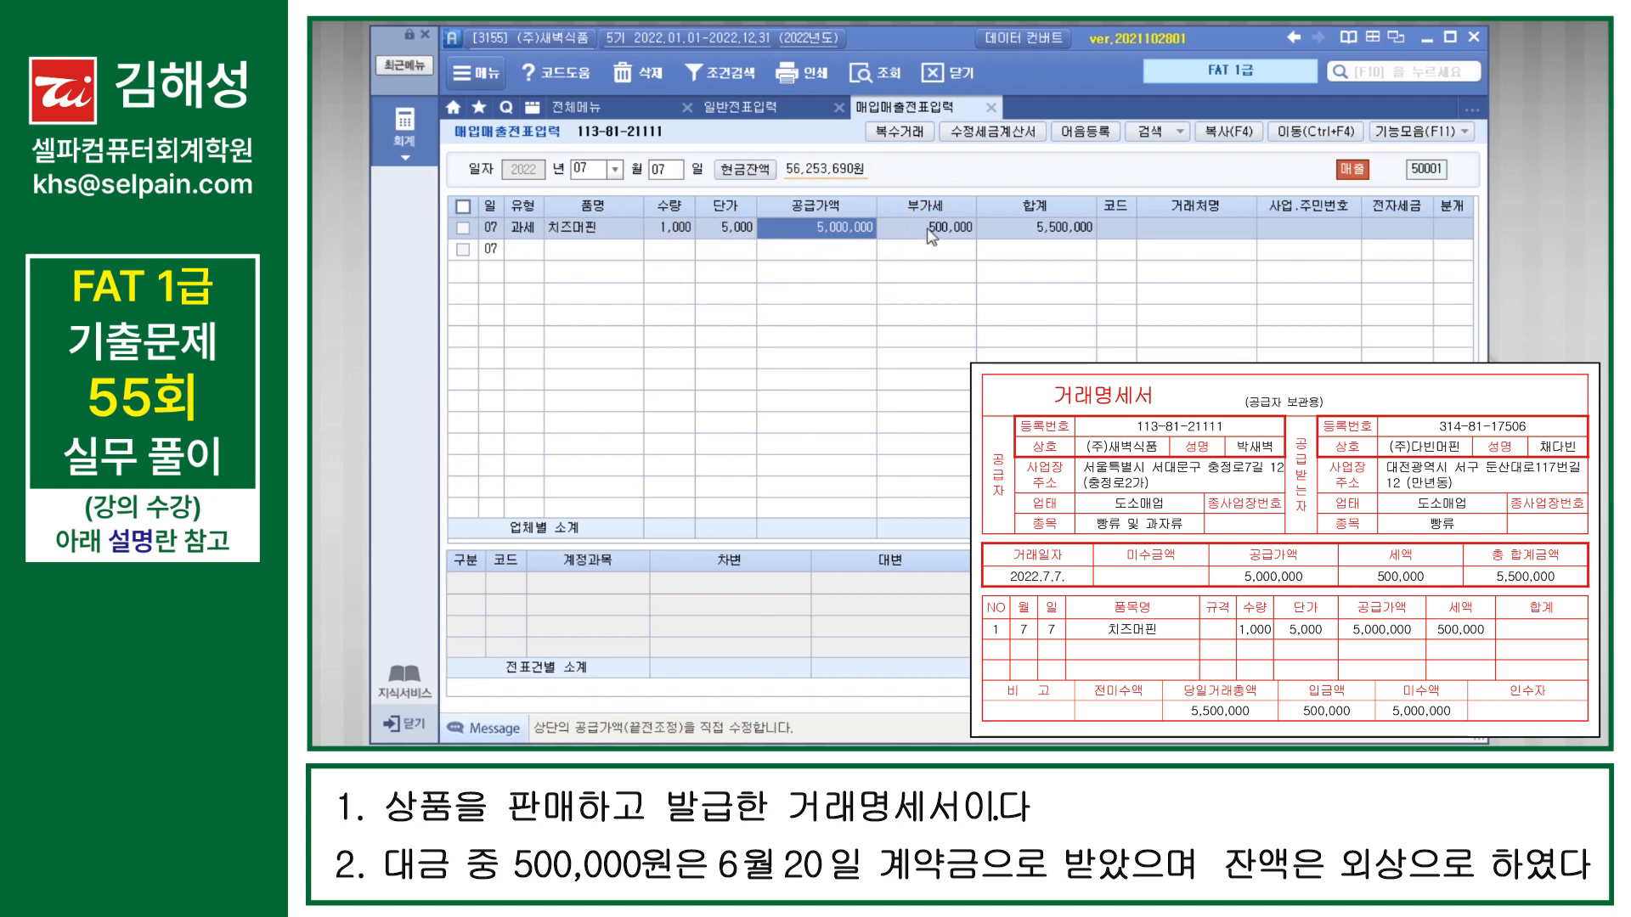
pyautogui.press('Return')
pyautogui.press('Return')
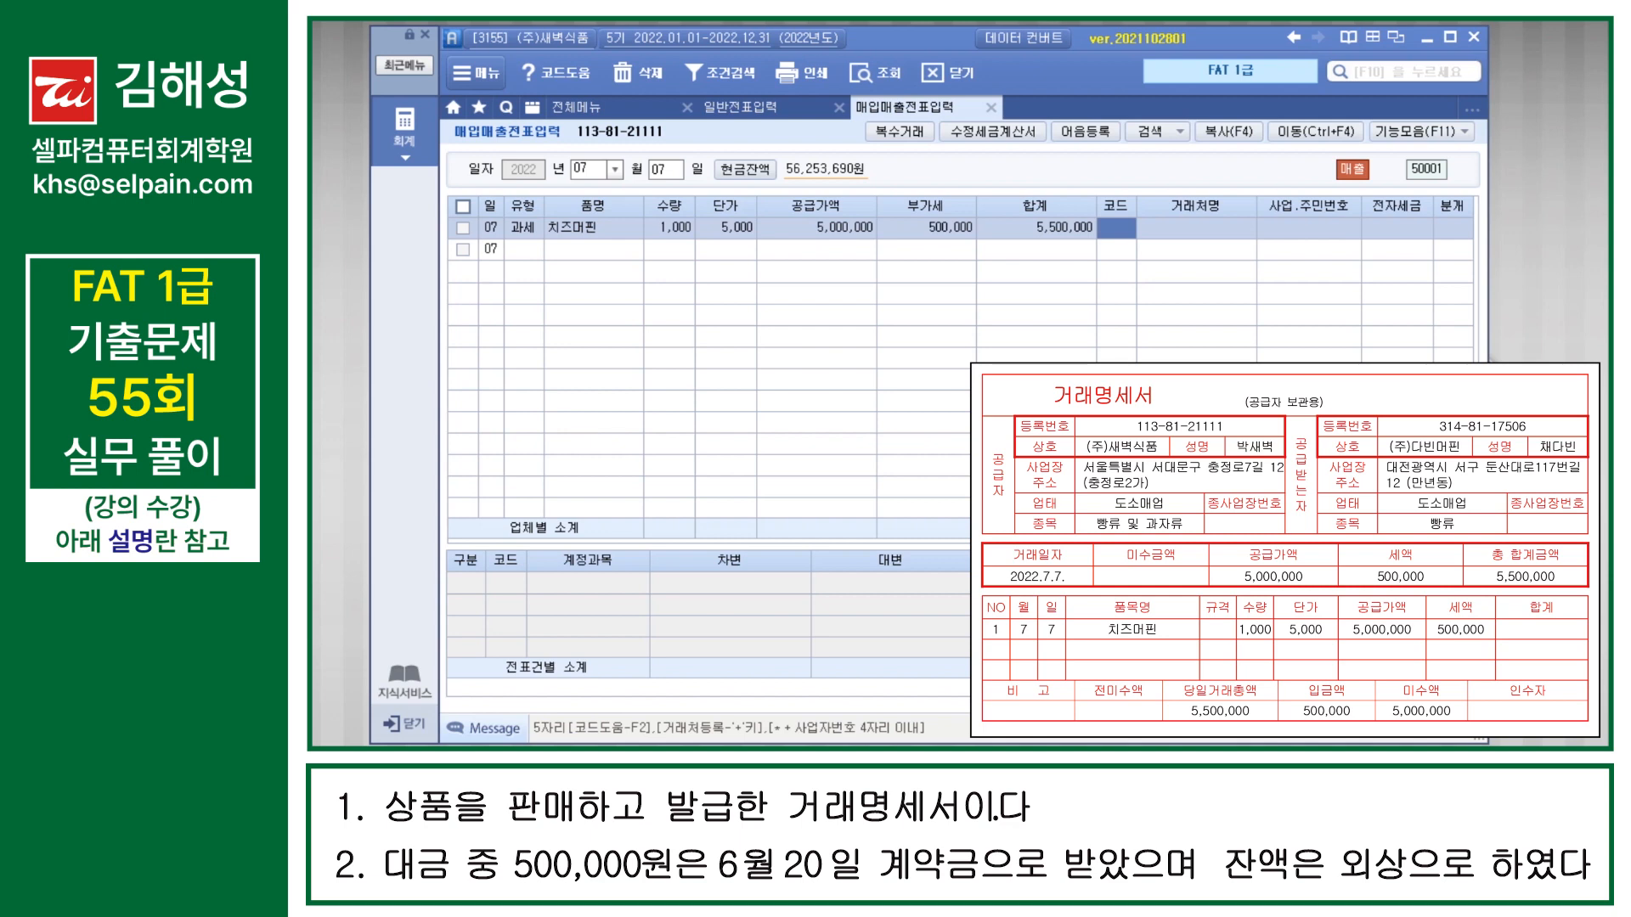
# Step: Assign 05030 (주)다빈머핀 as the 거래처 of the July 7 sale and leave 전자세금 blank
pyautogui.write('다빈')
pyautogui.press('Return')
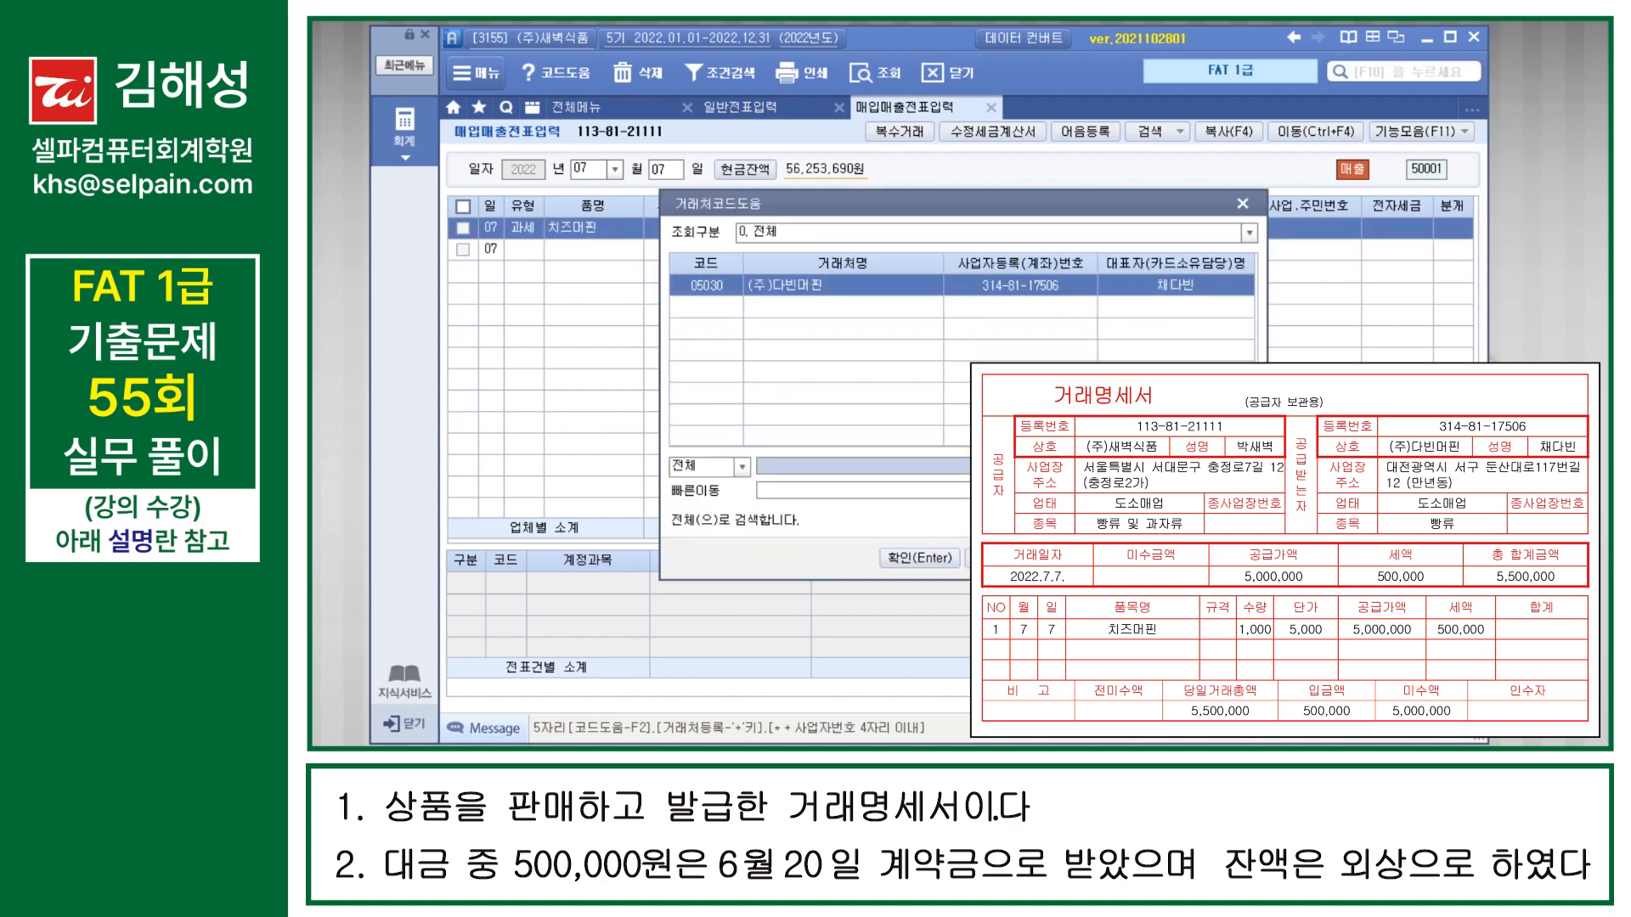
pyautogui.press('Return')
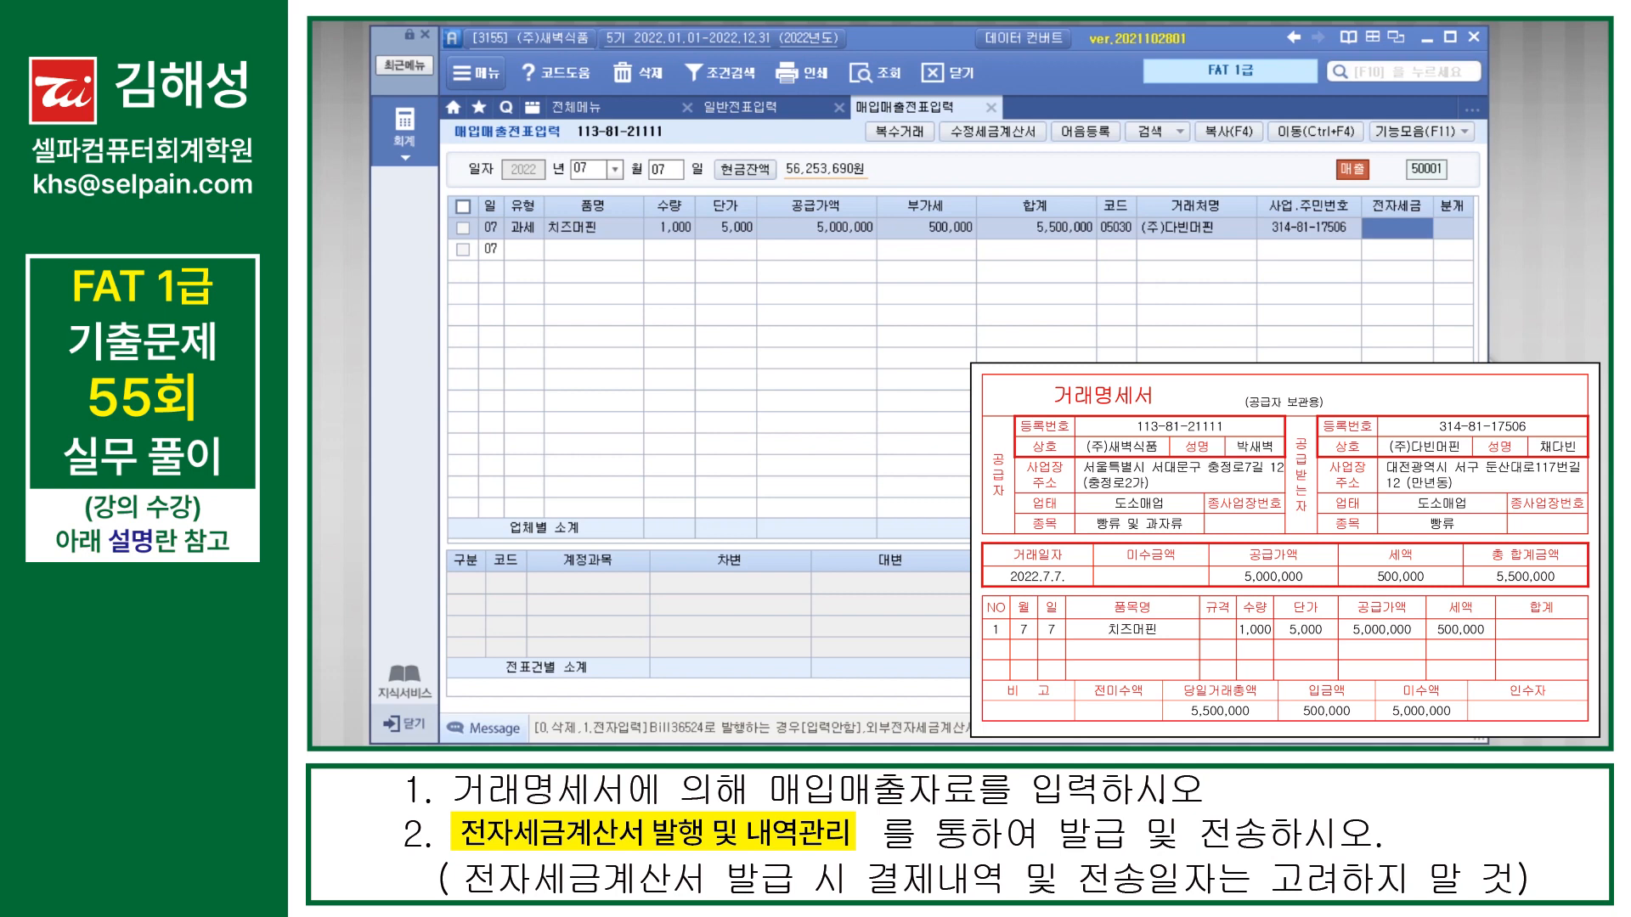
pyautogui.press('Return')
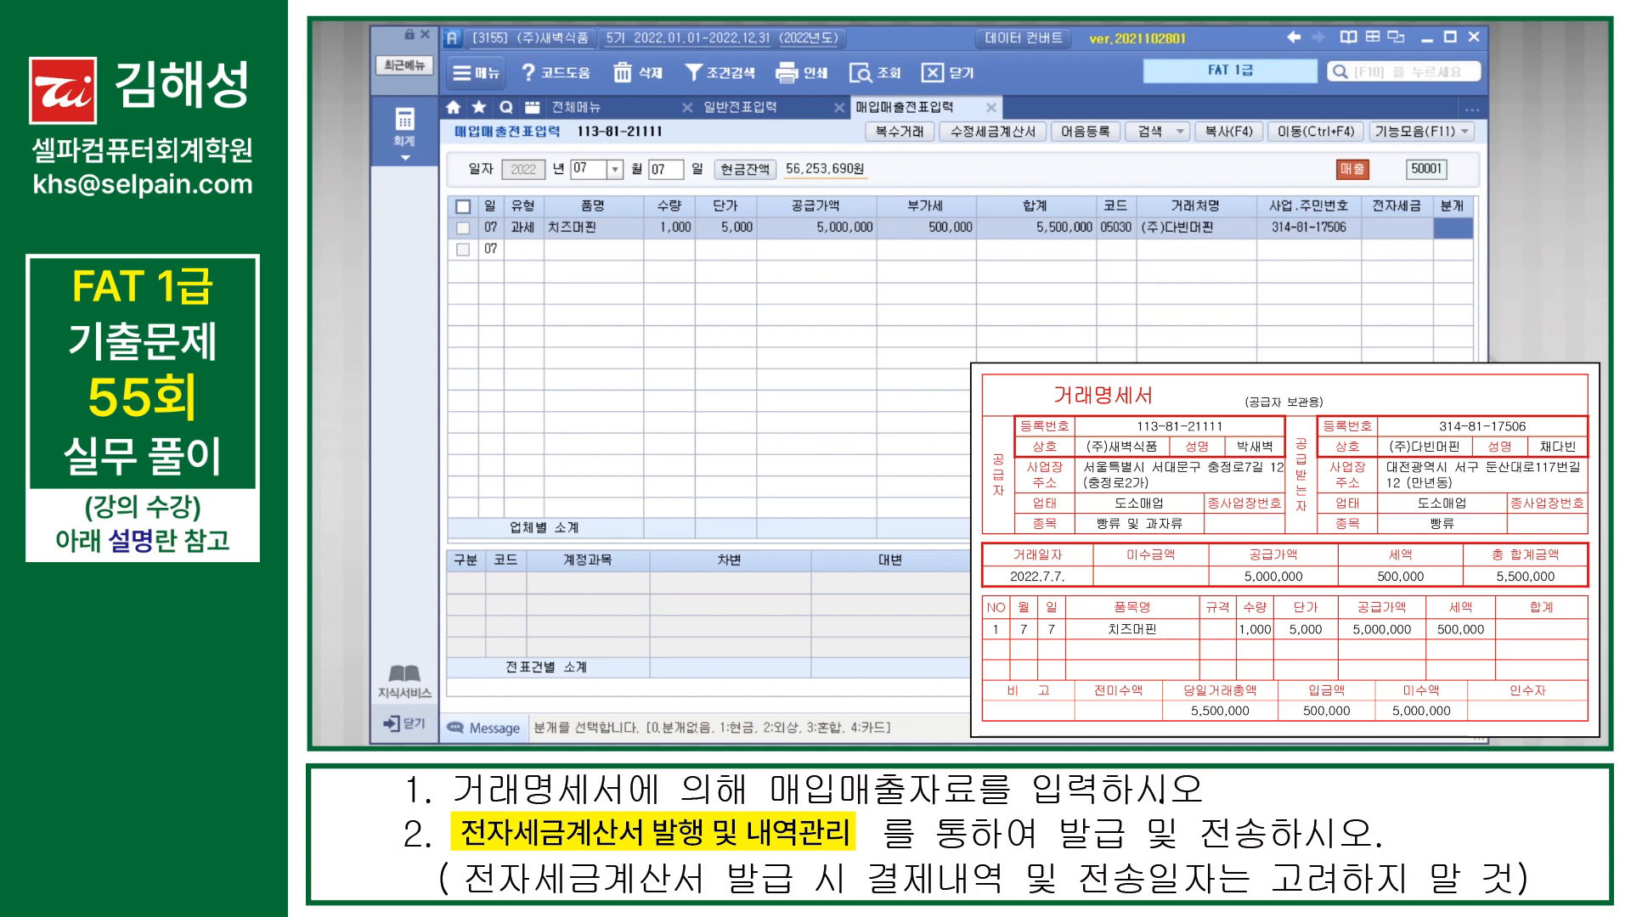
# Step: Set the sale's 분개 to 3 혼합 and accept the 5,000,000 credit line for 401 상품매출
pyautogui.write('3')
pyautogui.press('Return')
# Step: Add a 500,000 debit line for 259 선수금 to the sale's journal entry
pyautogui.press('Return')
pyautogui.press('Return')
pyautogui.press('Return')
pyautogui.press('Return')
pyautogui.press('Return')
pyautogui.write('3')
pyautogui.press('Return')
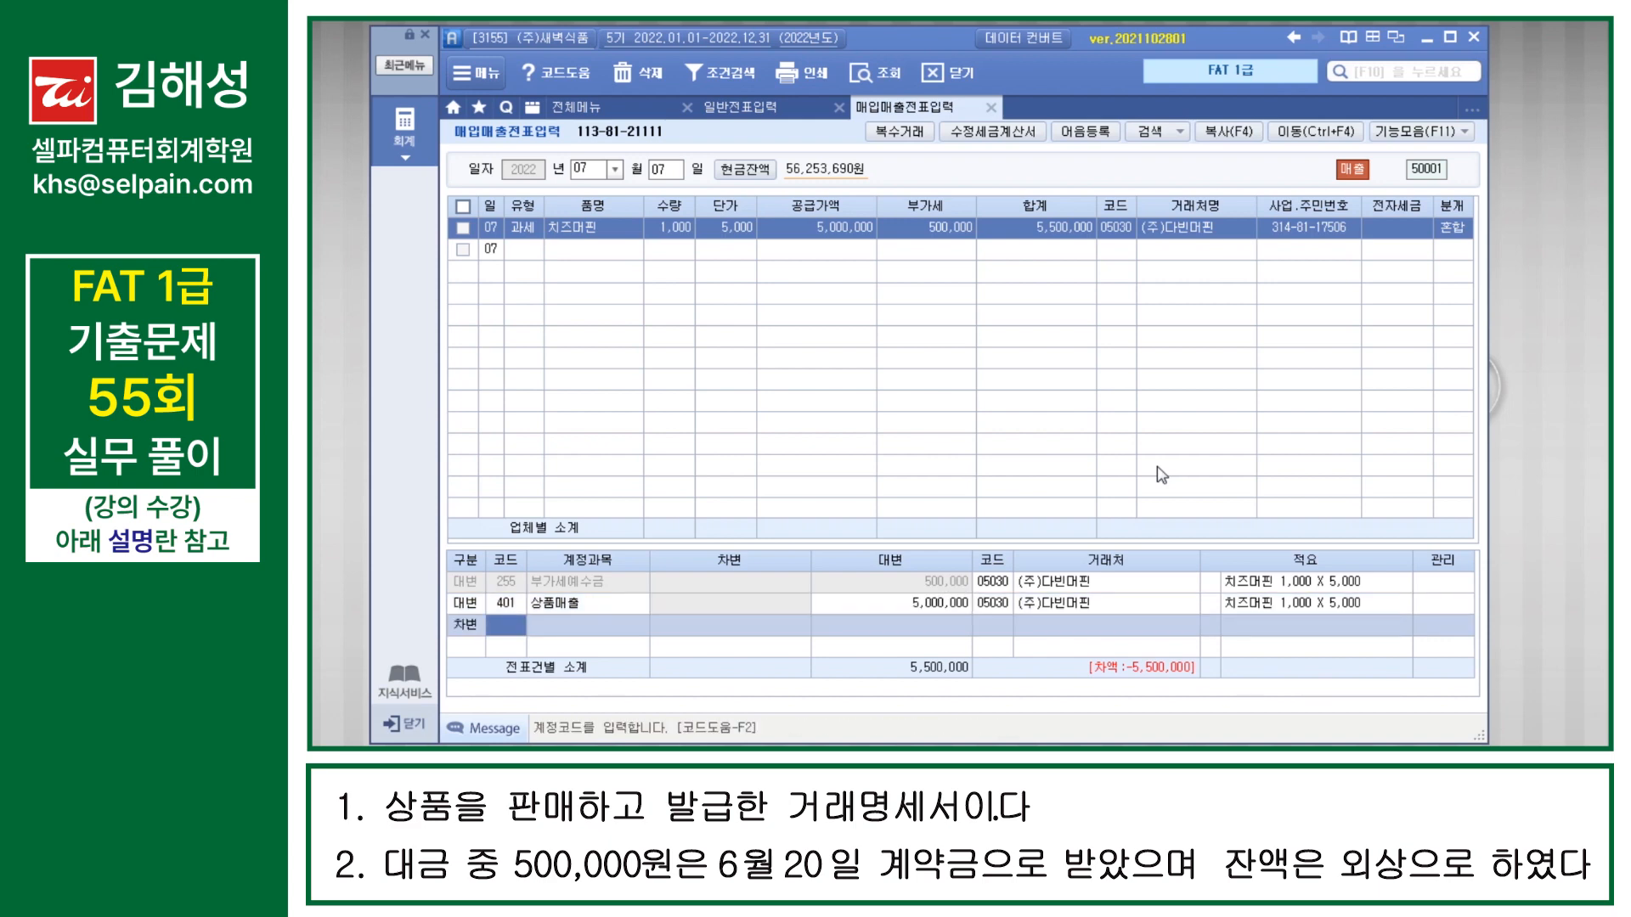
pyautogui.write('선수')
pyautogui.press('Return')
pyautogui.press('Return')
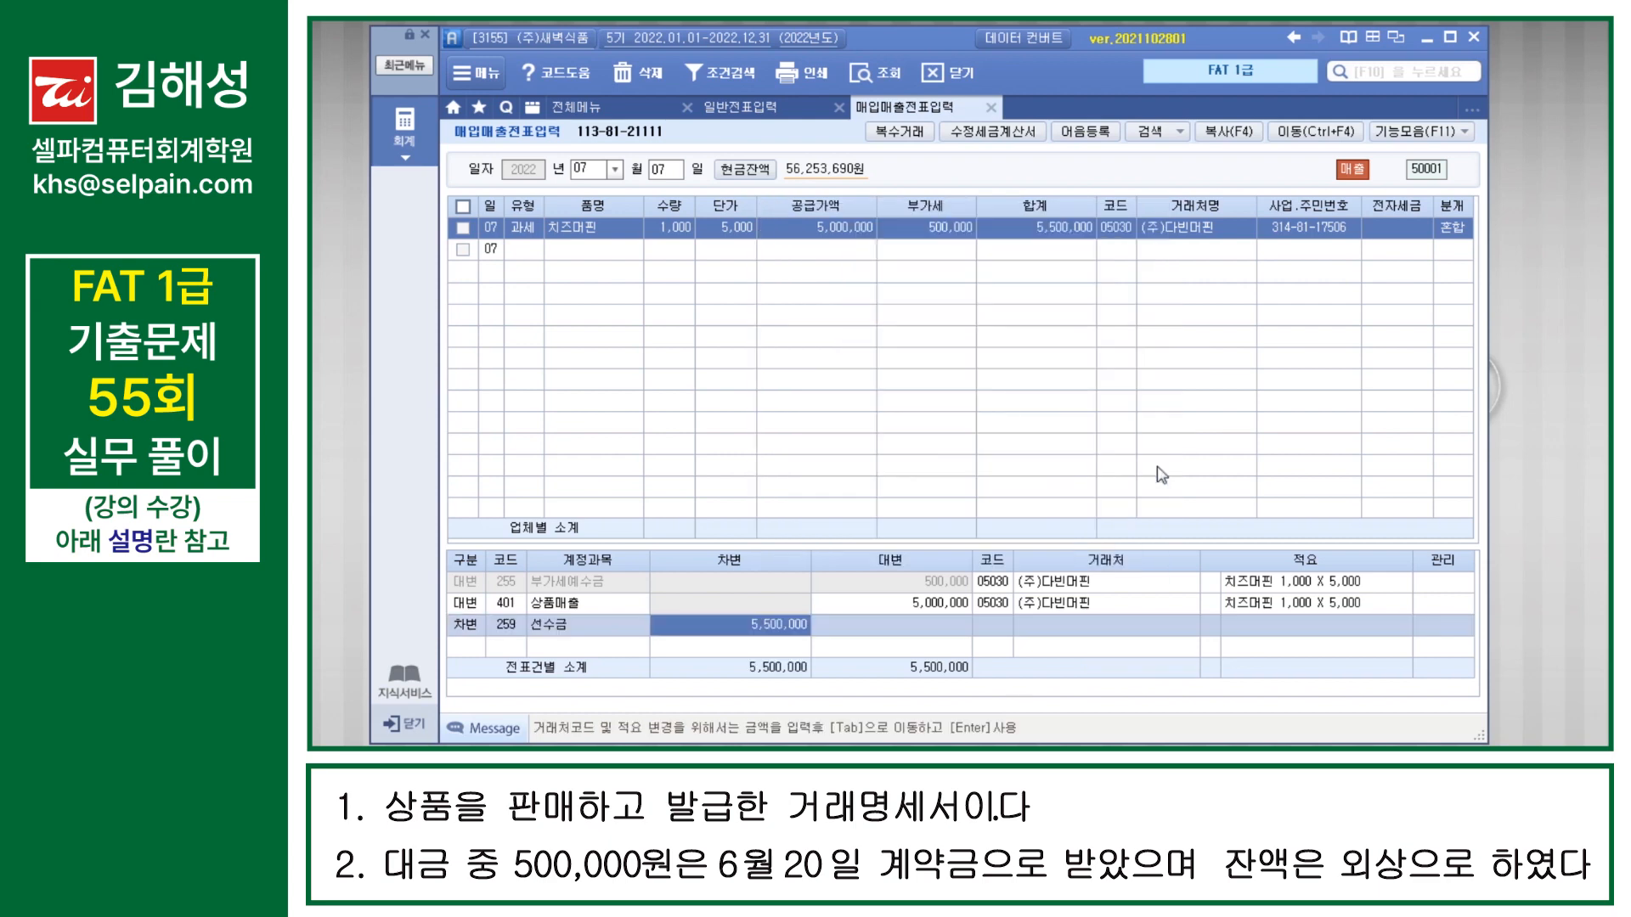
pyautogui.write('500000')
pyautogui.press('Return')
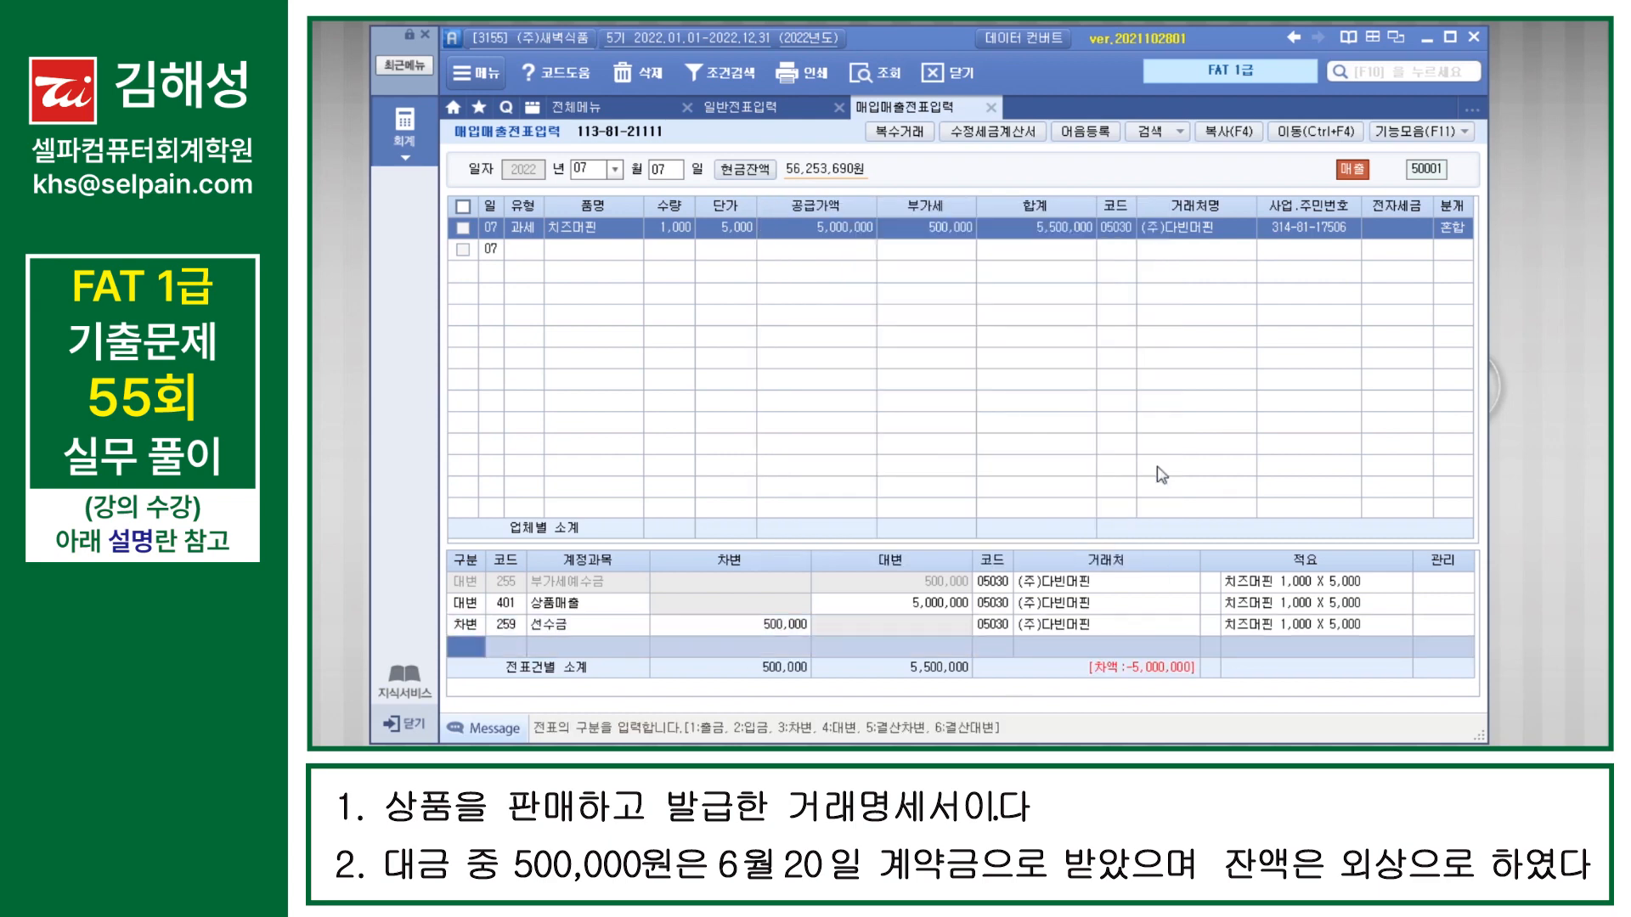
# Step: Add a 5,000,000 debit line for 108 외상매출금 and complete the July 7 sales voucher
pyautogui.write('3')
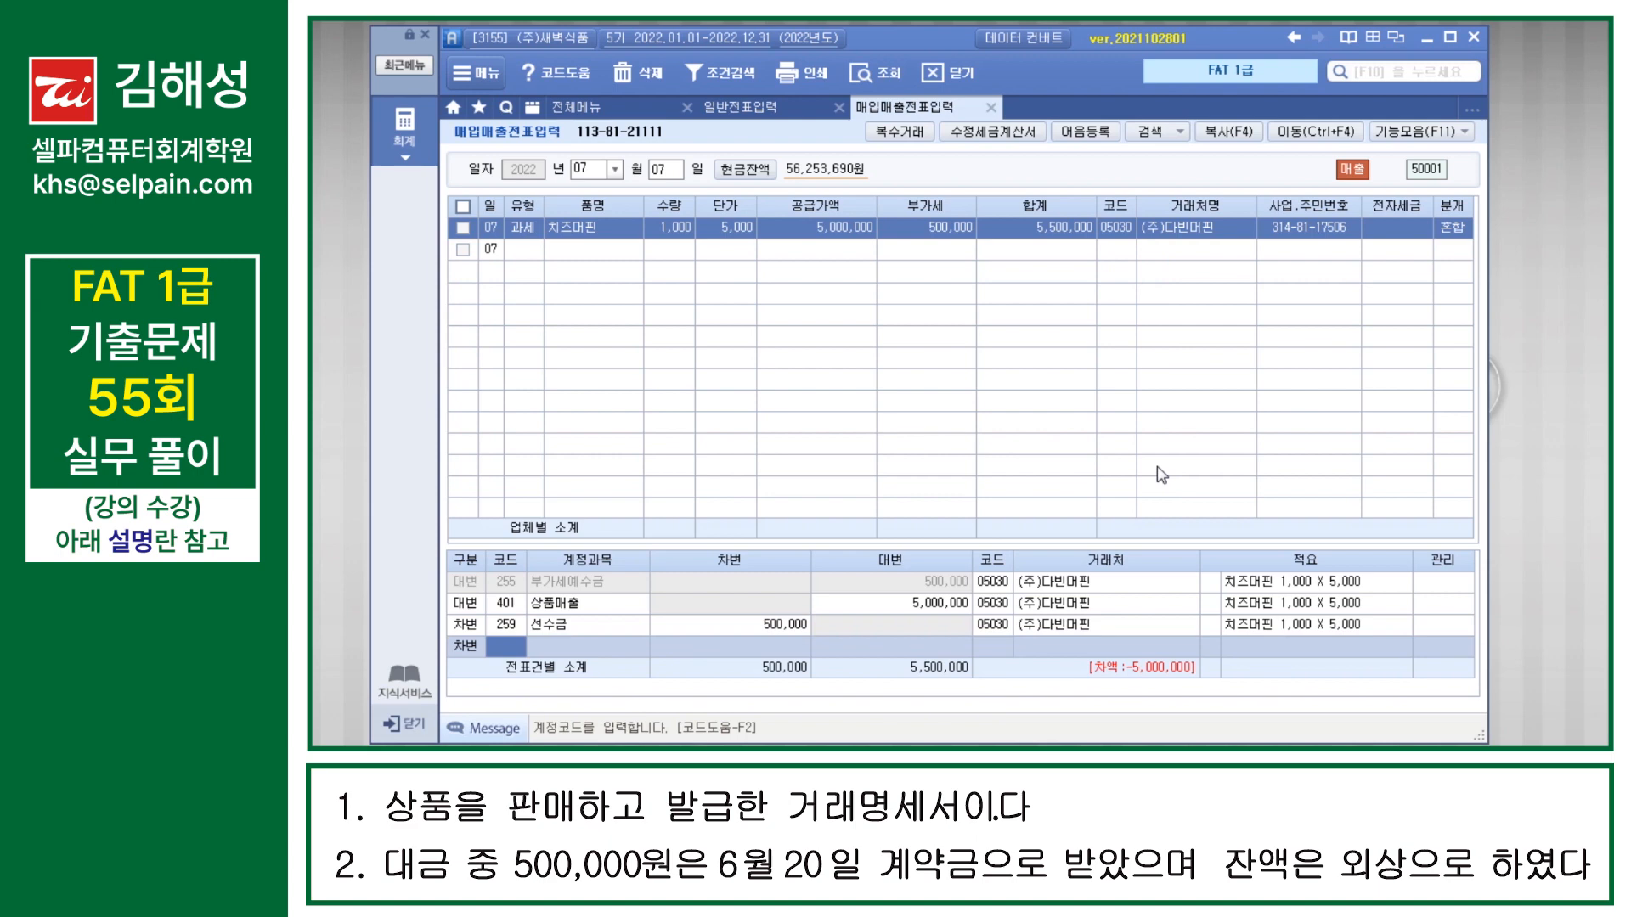
pyautogui.write('108')
pyautogui.press('Return')
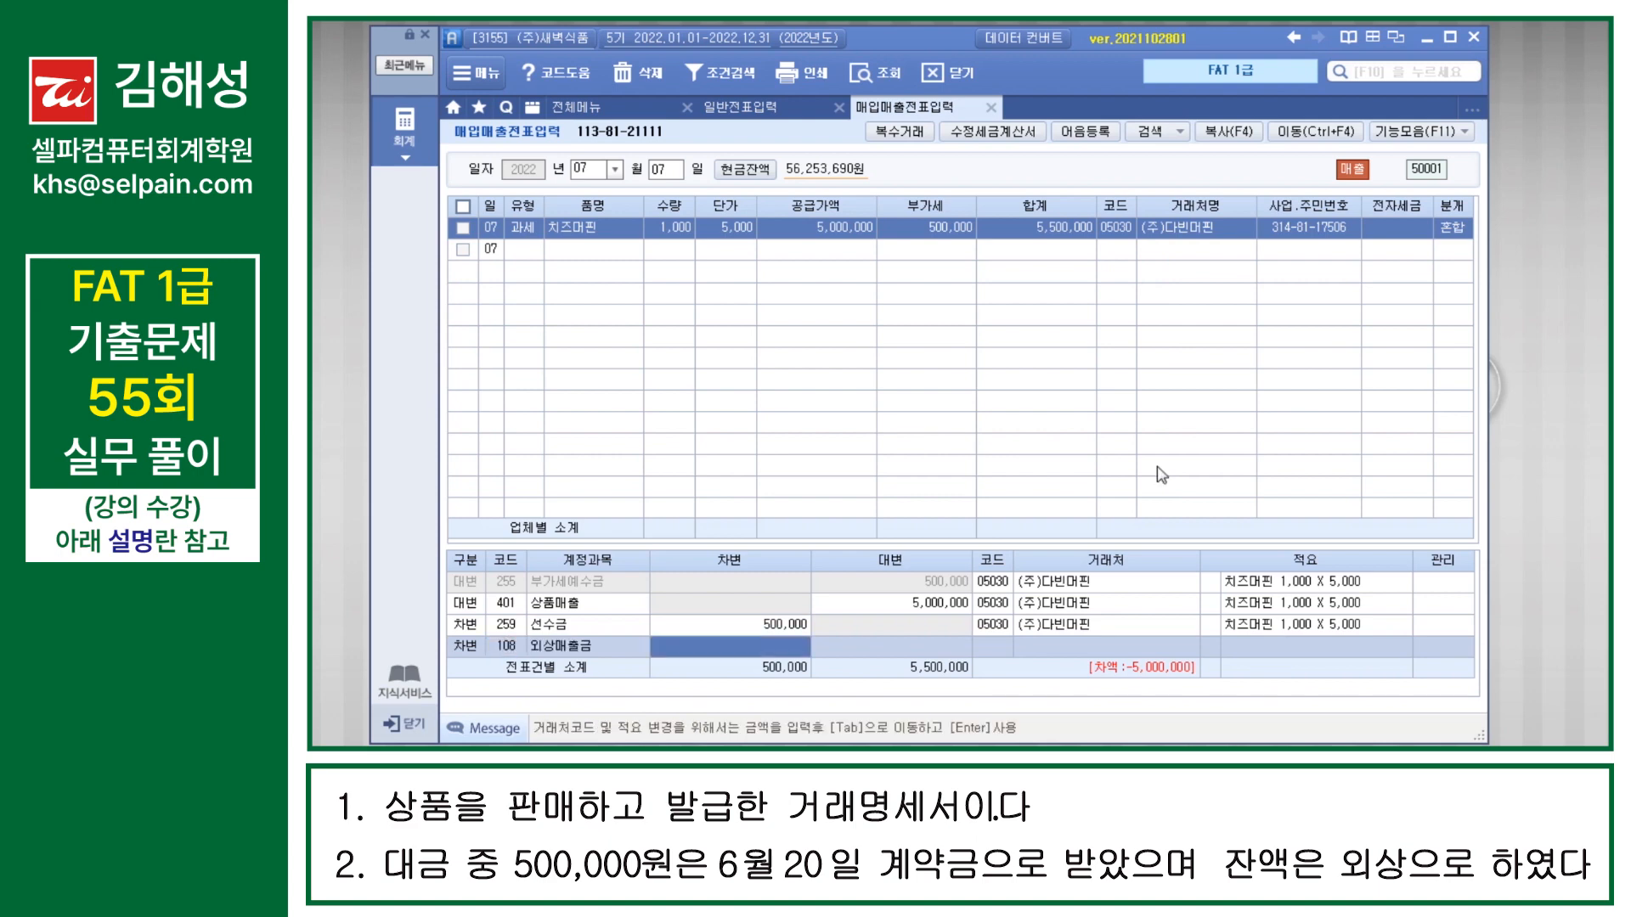
pyautogui.write('5000000')
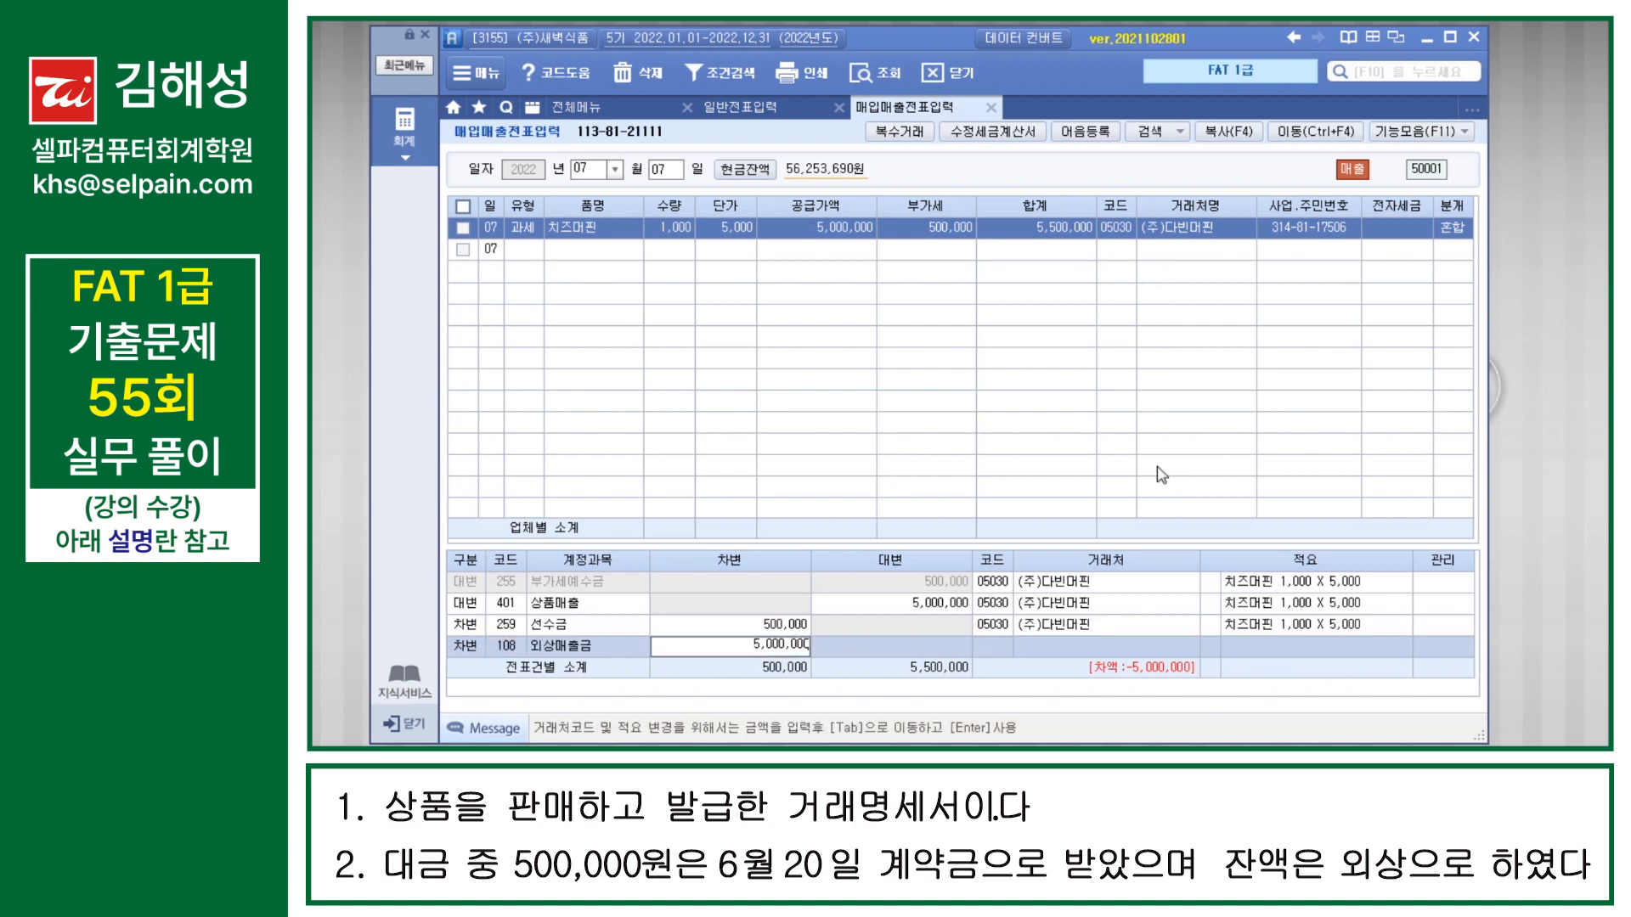
pyautogui.press('Return')
pyautogui.press('Up')
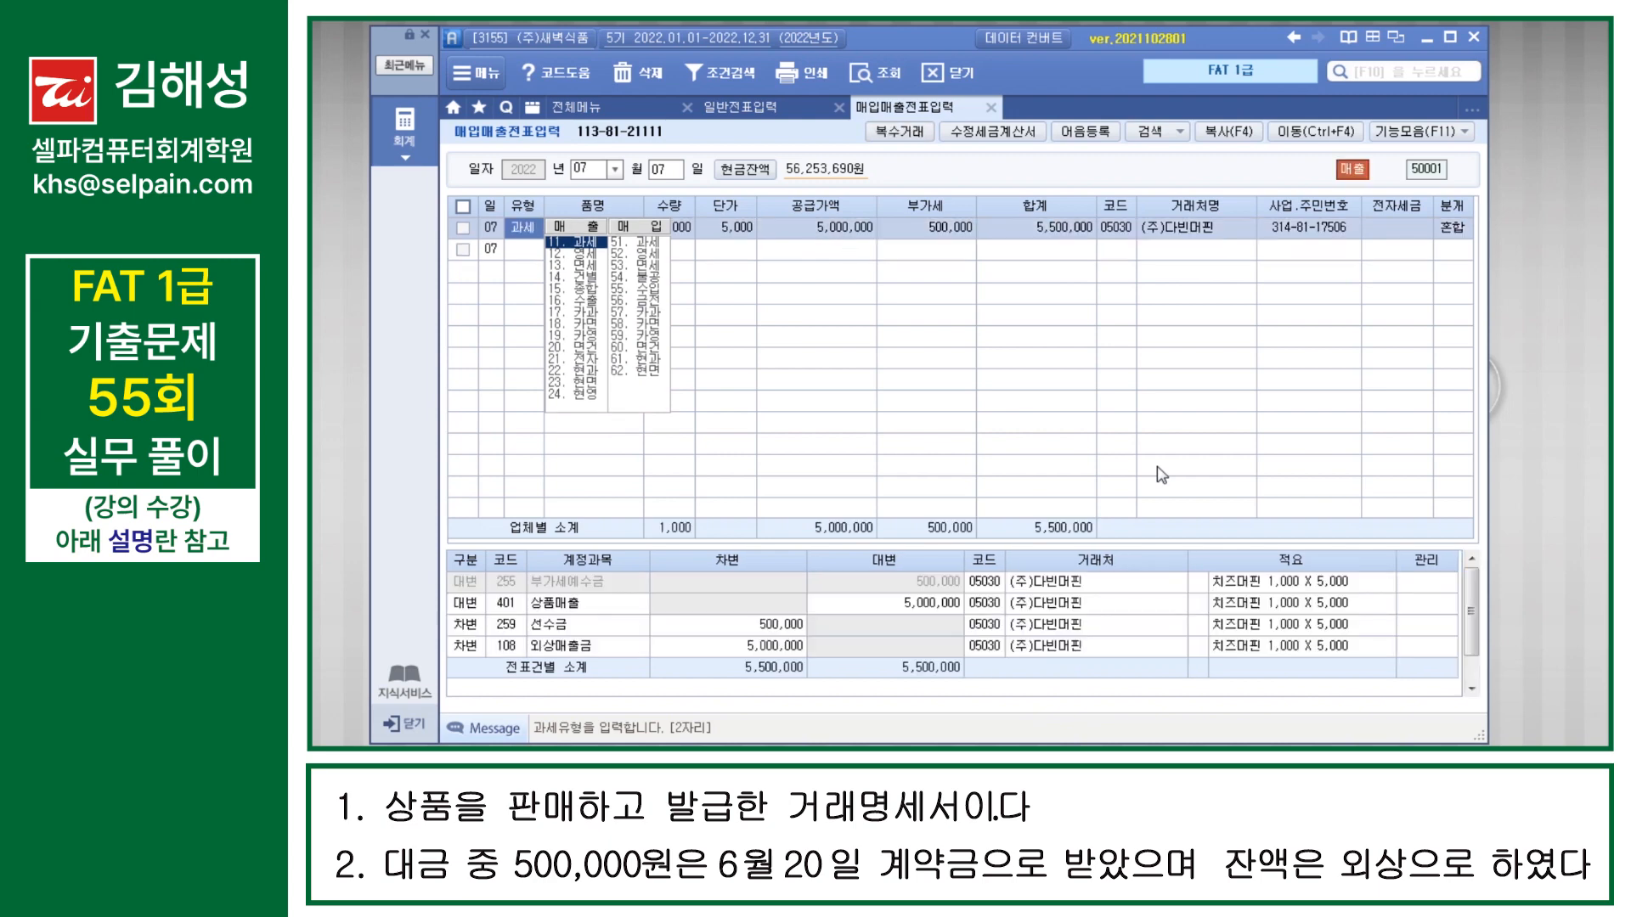
# Step: Search the menus for 전자세금계산서 and open the 전자세금계산서 발행 및 내역관리 screen
pyautogui.press('Left')
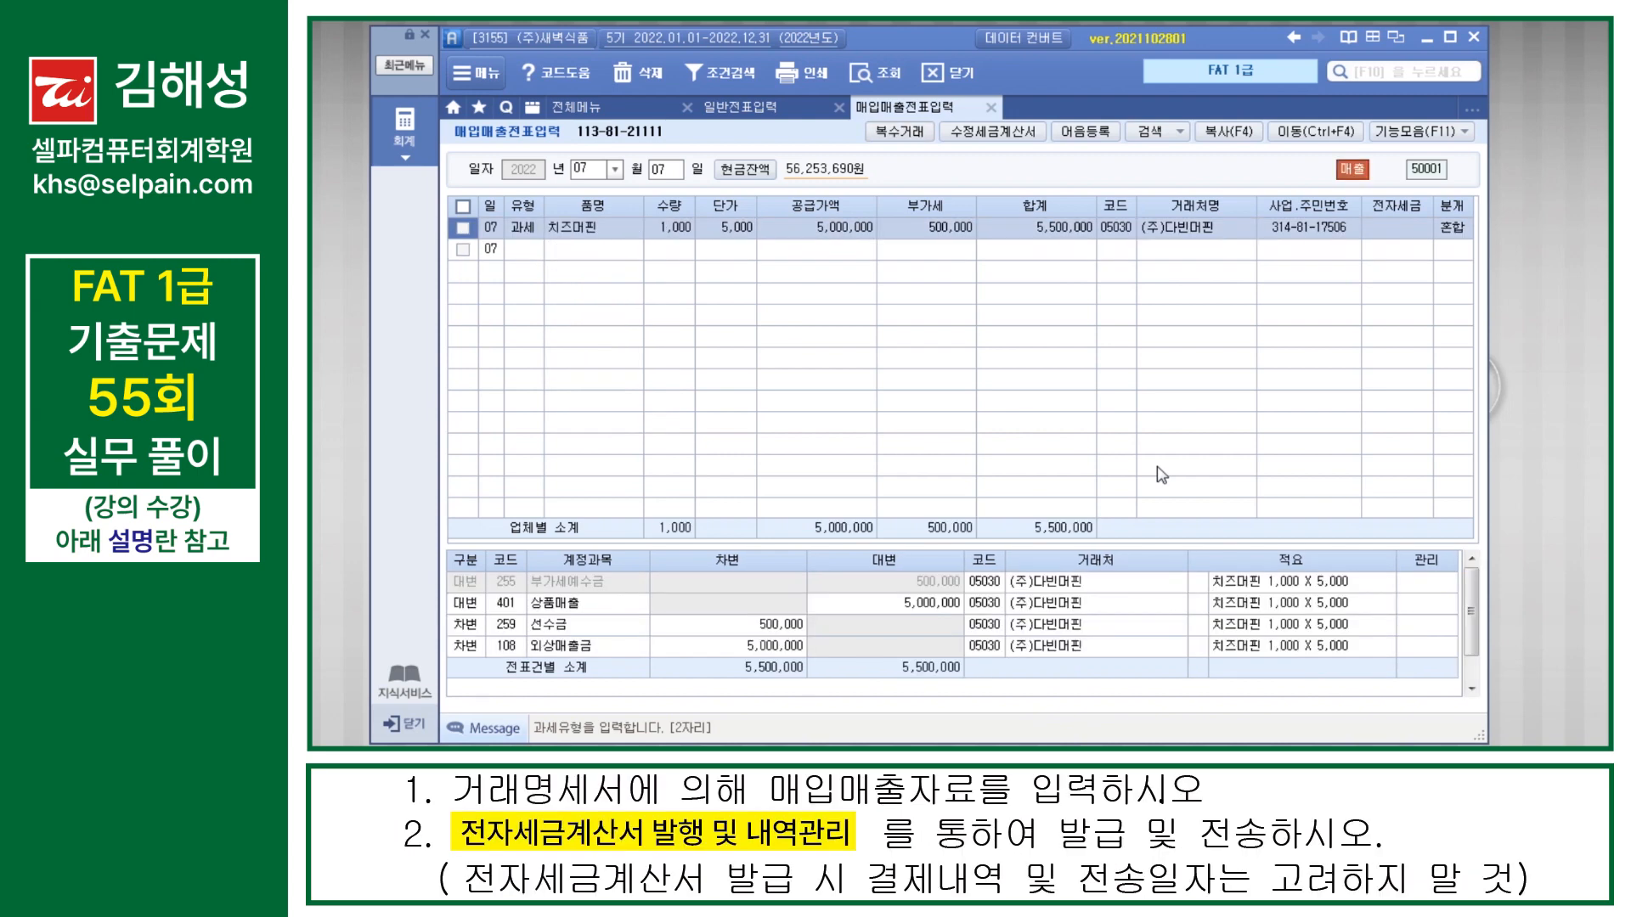
pyautogui.press('F10')
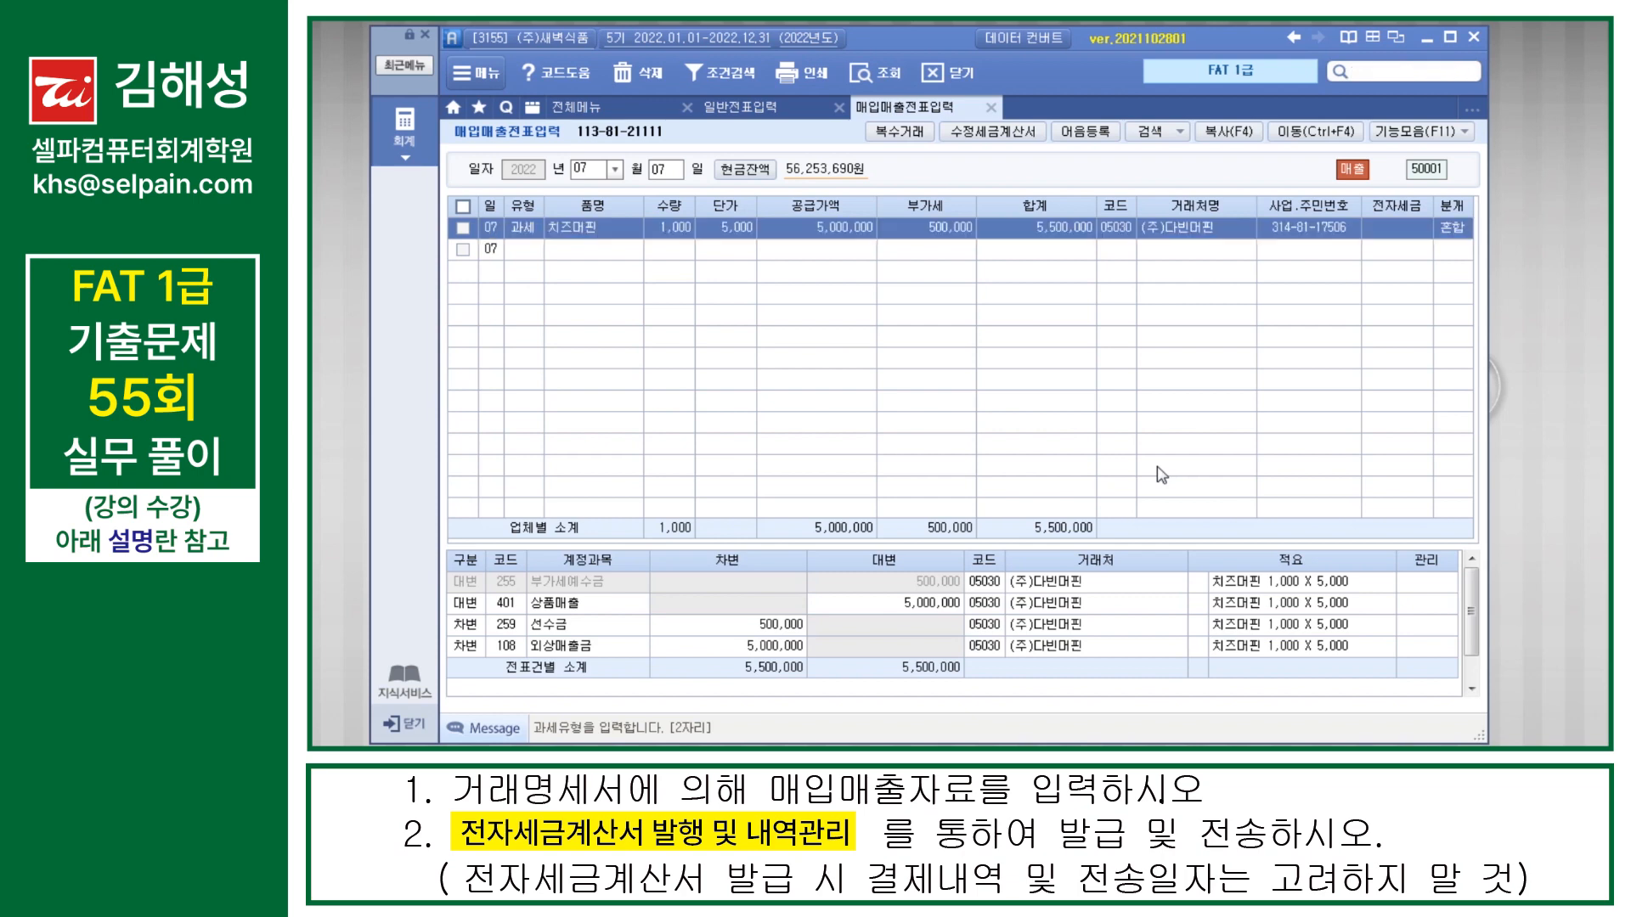
pyautogui.write('전자세금계산서발급세')
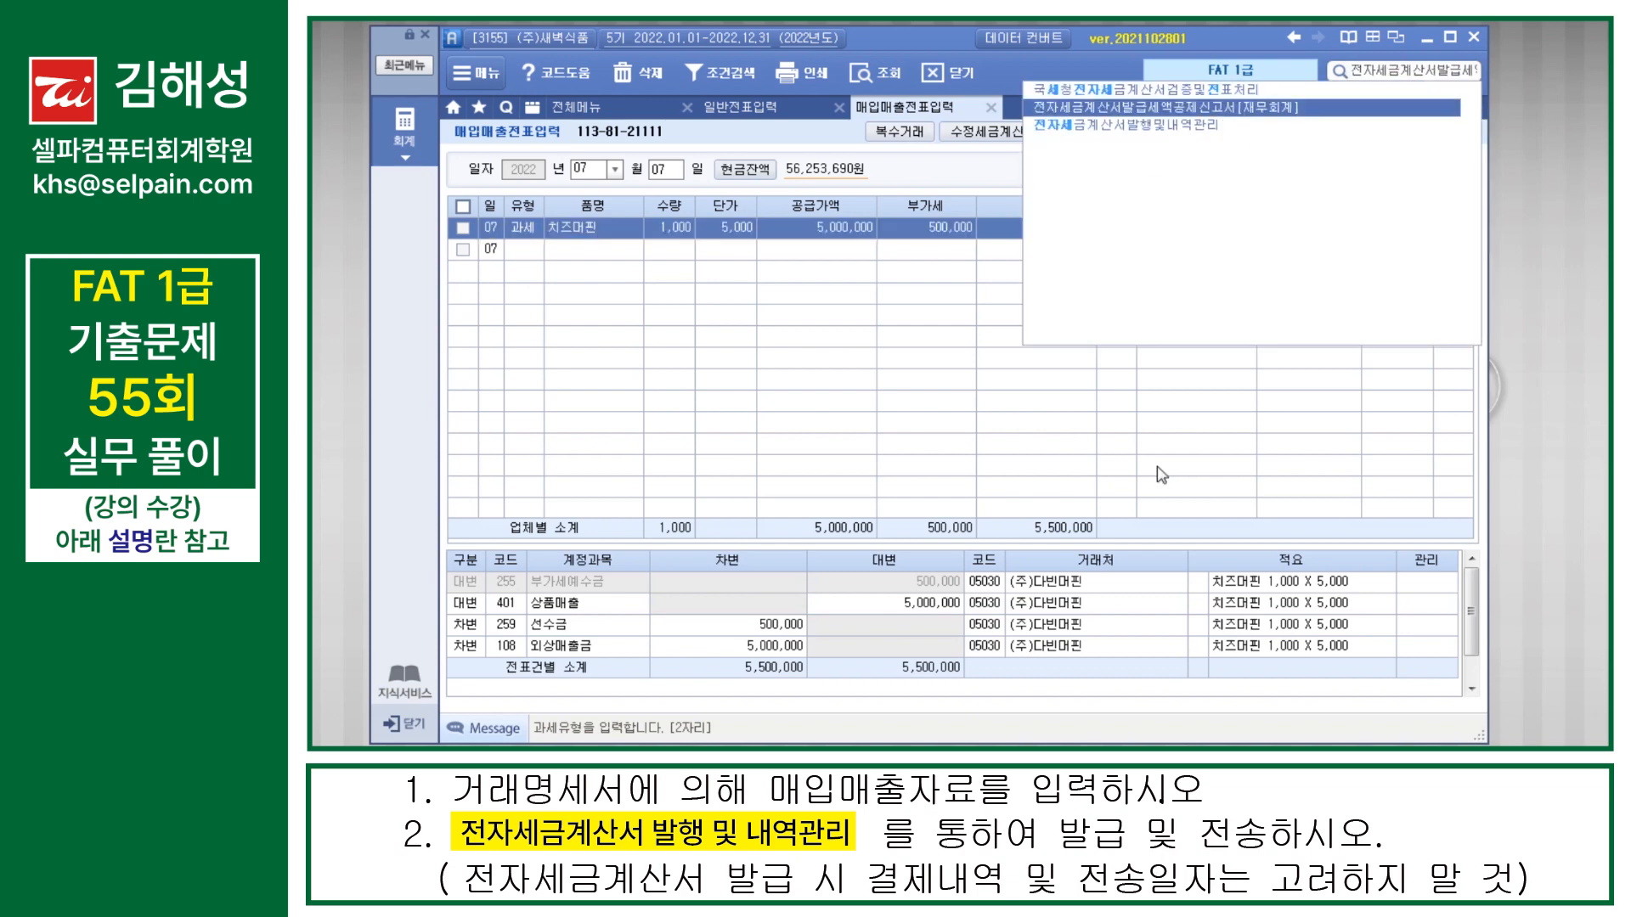
pyautogui.press('Down')
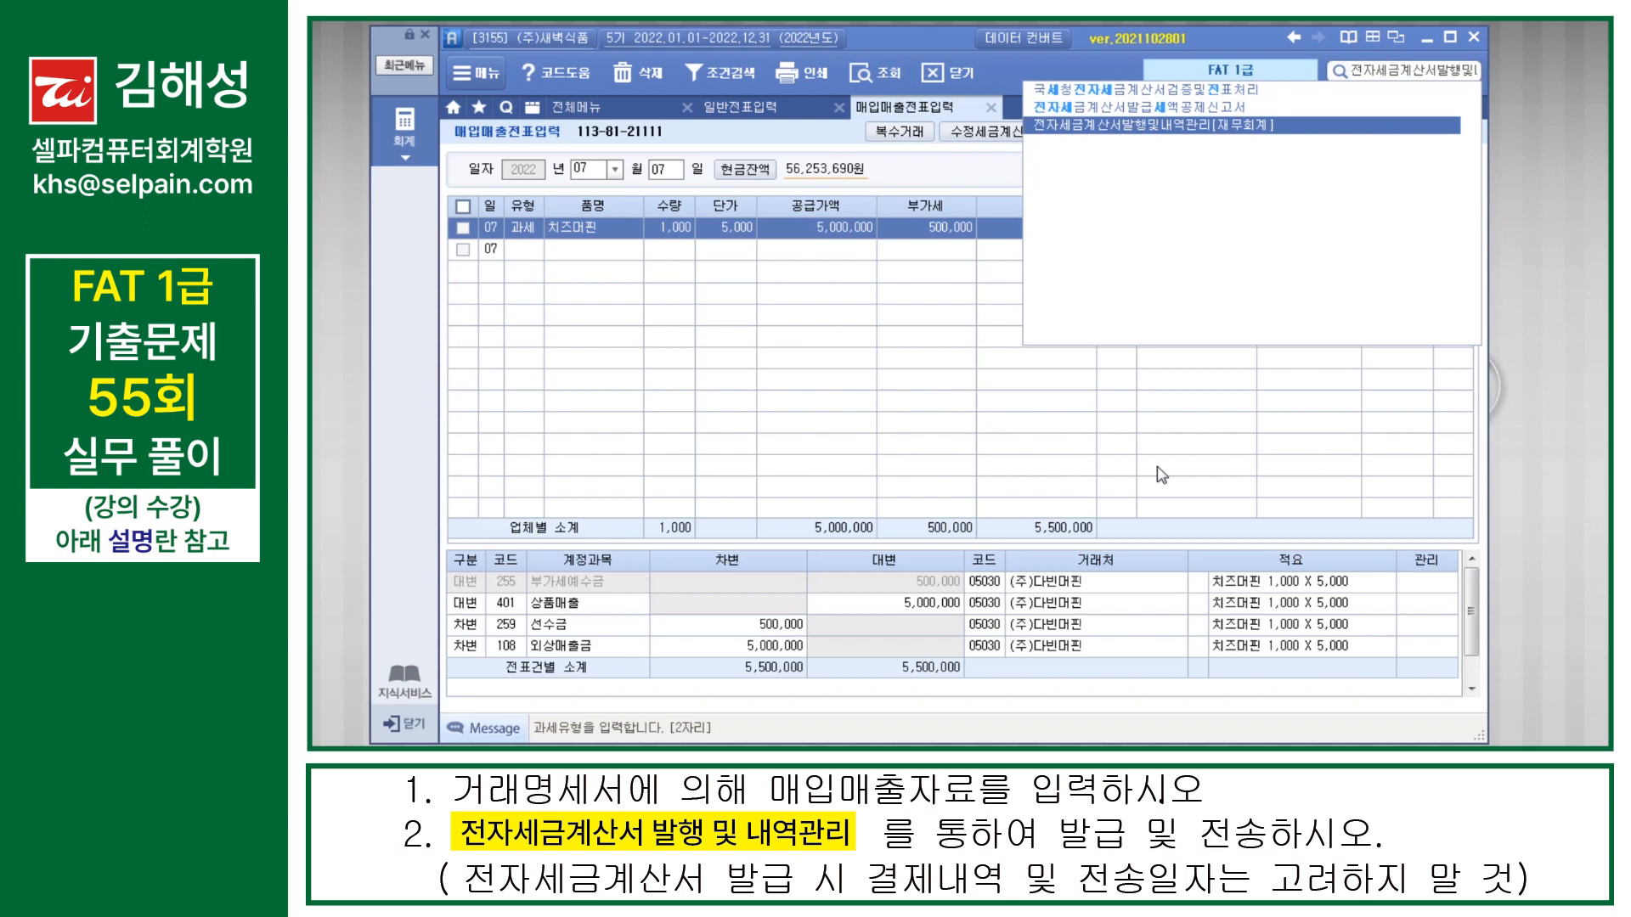
pyautogui.press('Return')
# Step: List the sales invoices from 07-07 to 07-07 for the full 거래처 range
pyautogui.write('07070707')
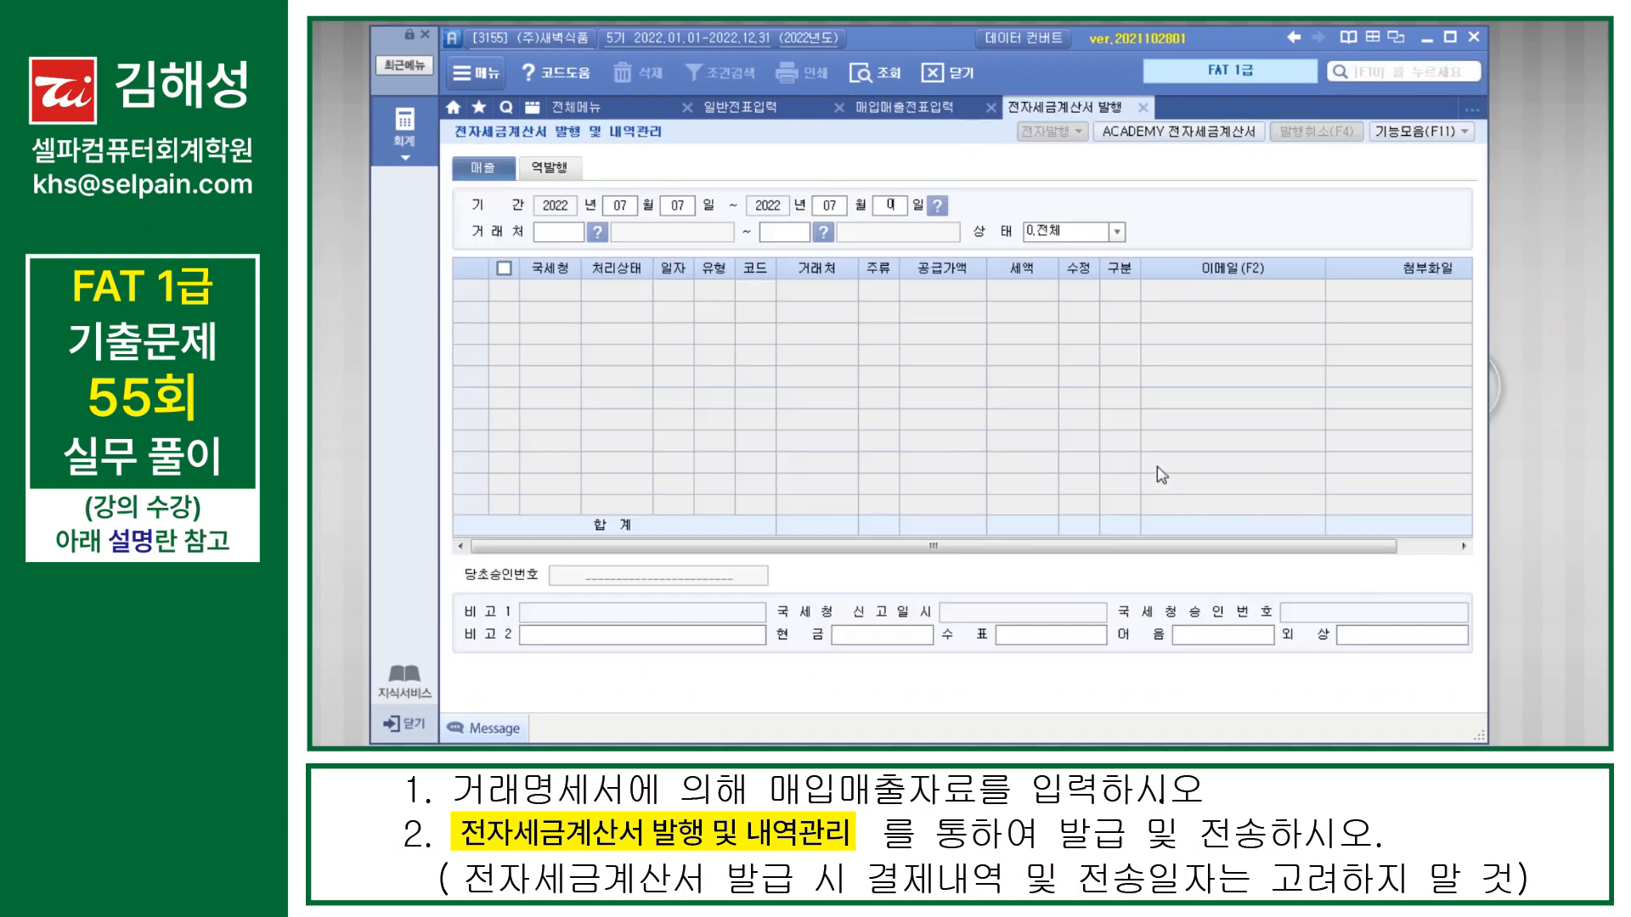
pyautogui.press('Return')
pyautogui.press('Return')
pyautogui.press('Return')
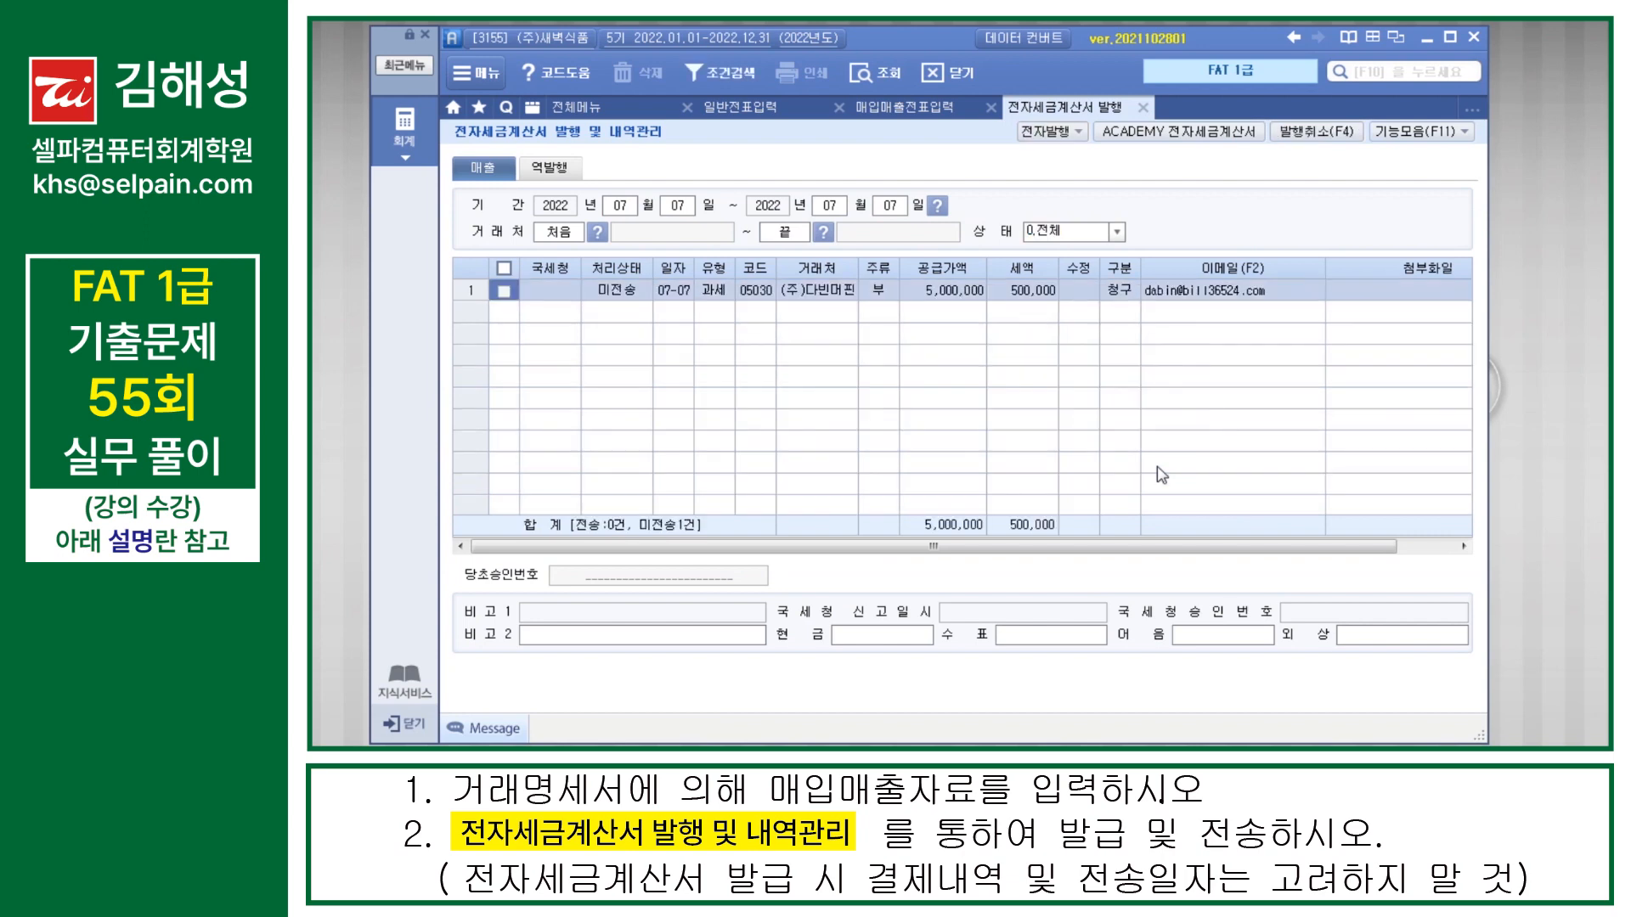
# Step: Issue the electronic tax invoice for the July 7 (주)다빈머핀 sale, accepting the prefilled login
pyautogui.click(509, 297)
pyautogui.click(1032, 136)
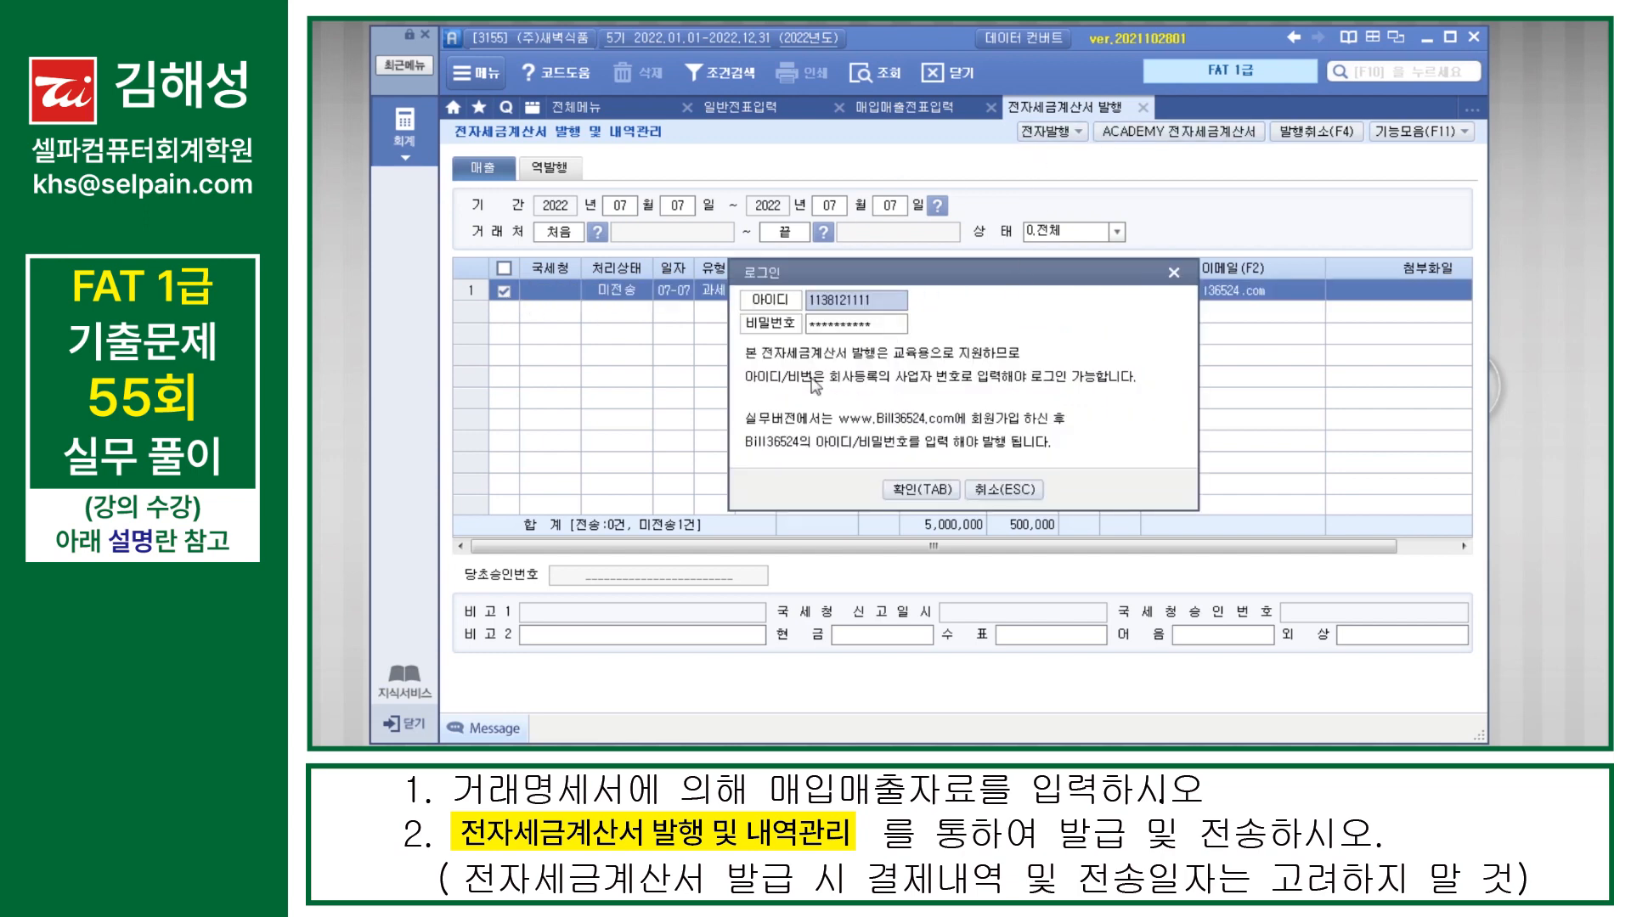
pyautogui.click(926, 490)
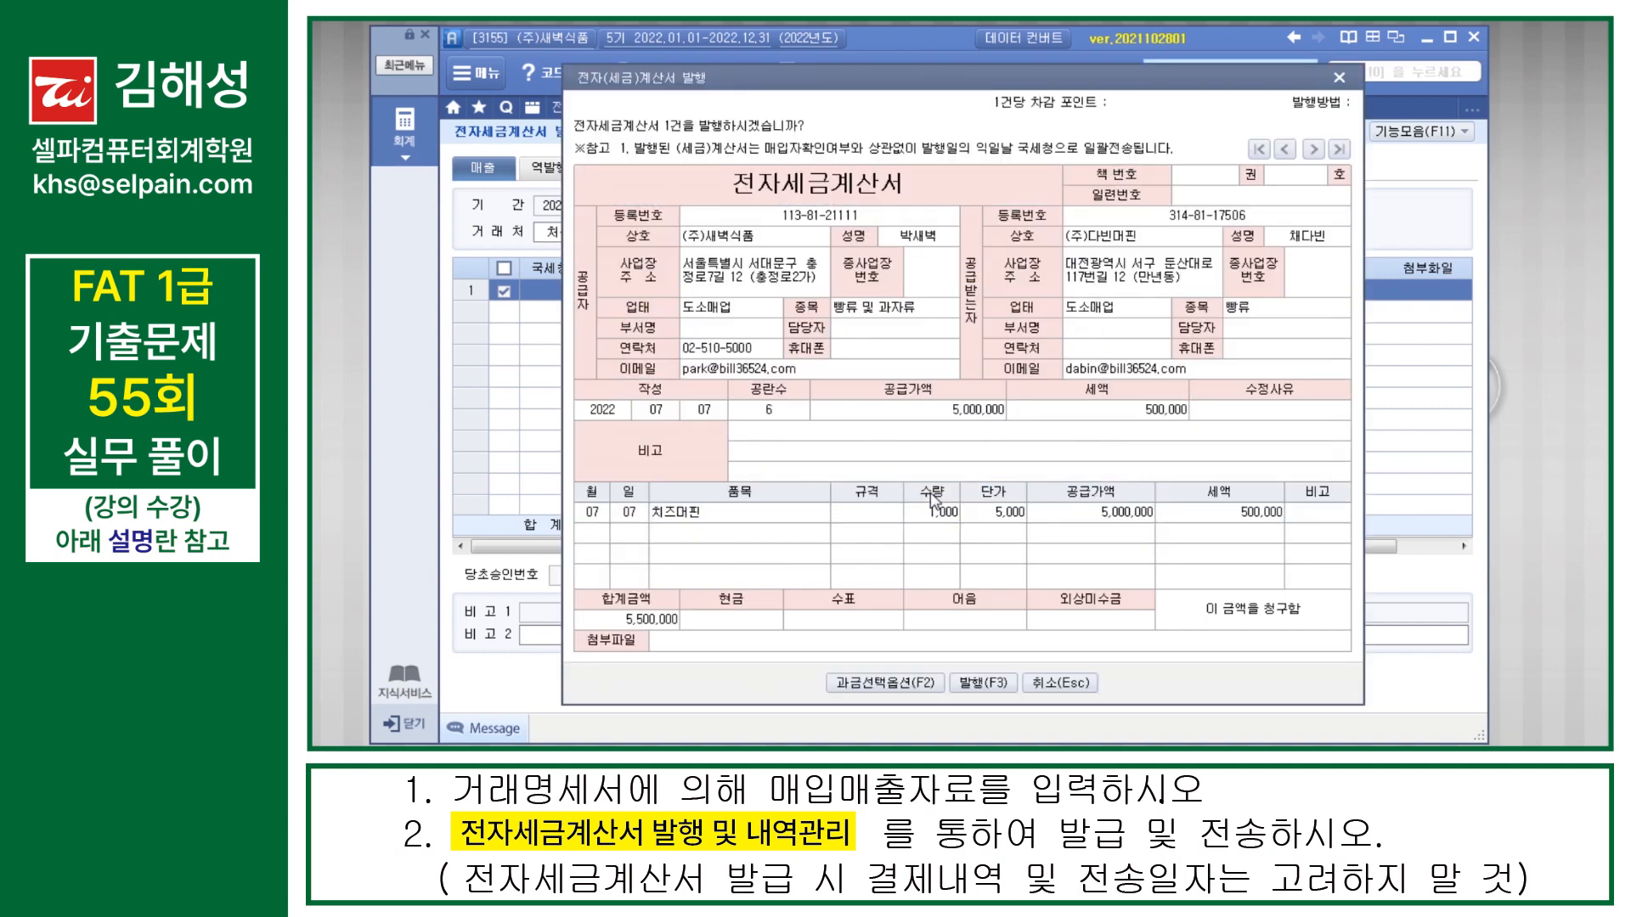
pyautogui.click(994, 683)
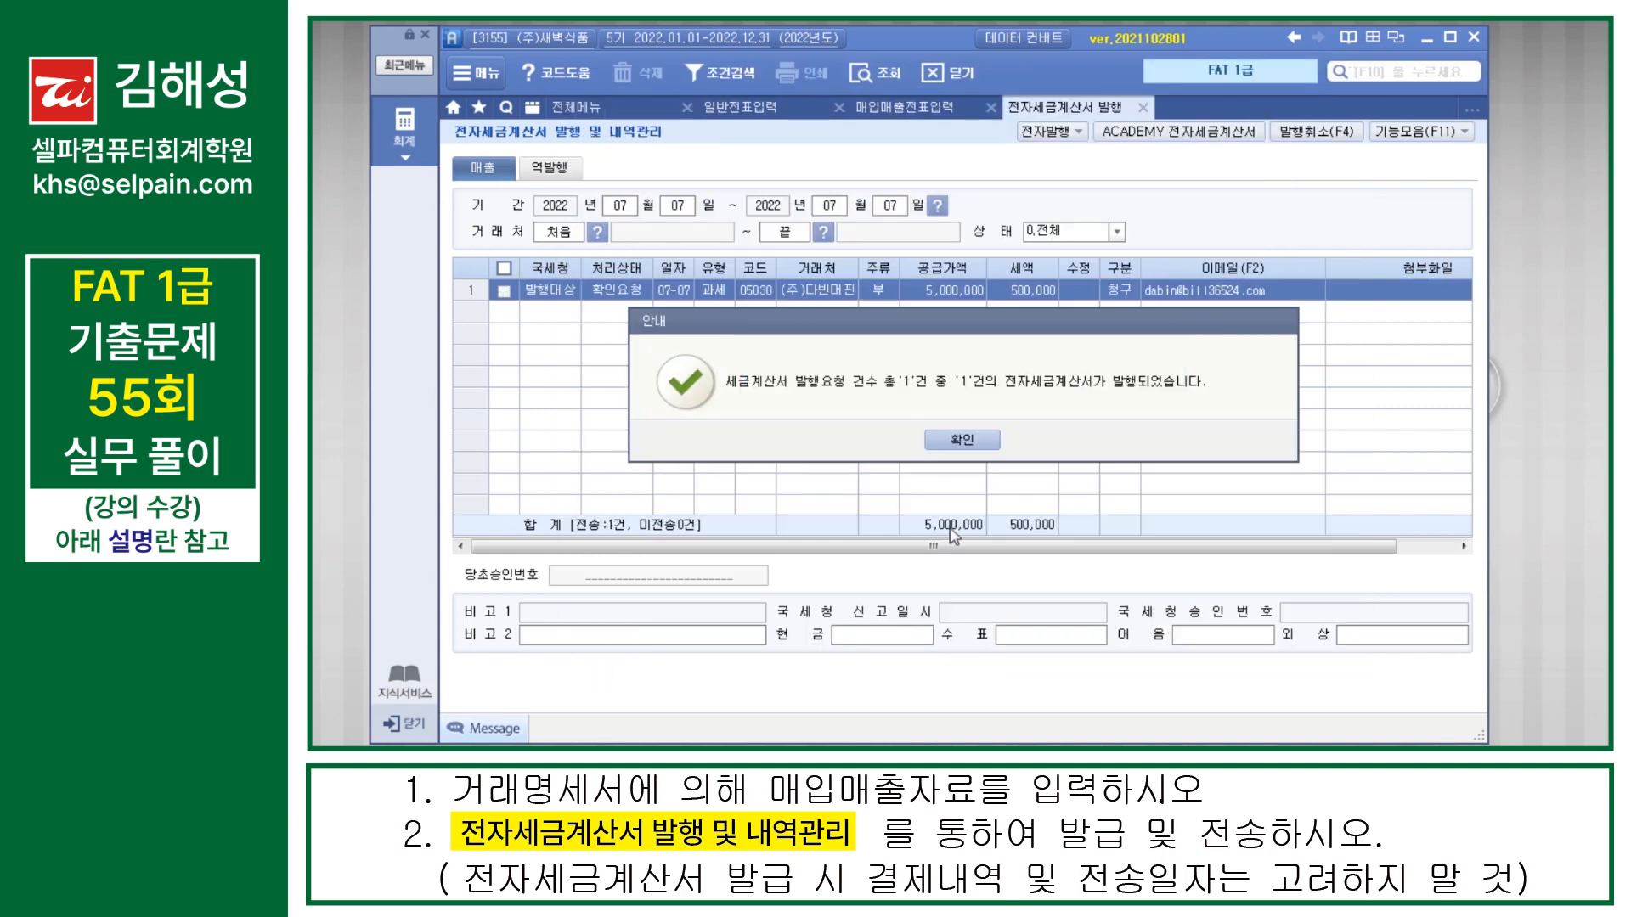
pyautogui.click(962, 440)
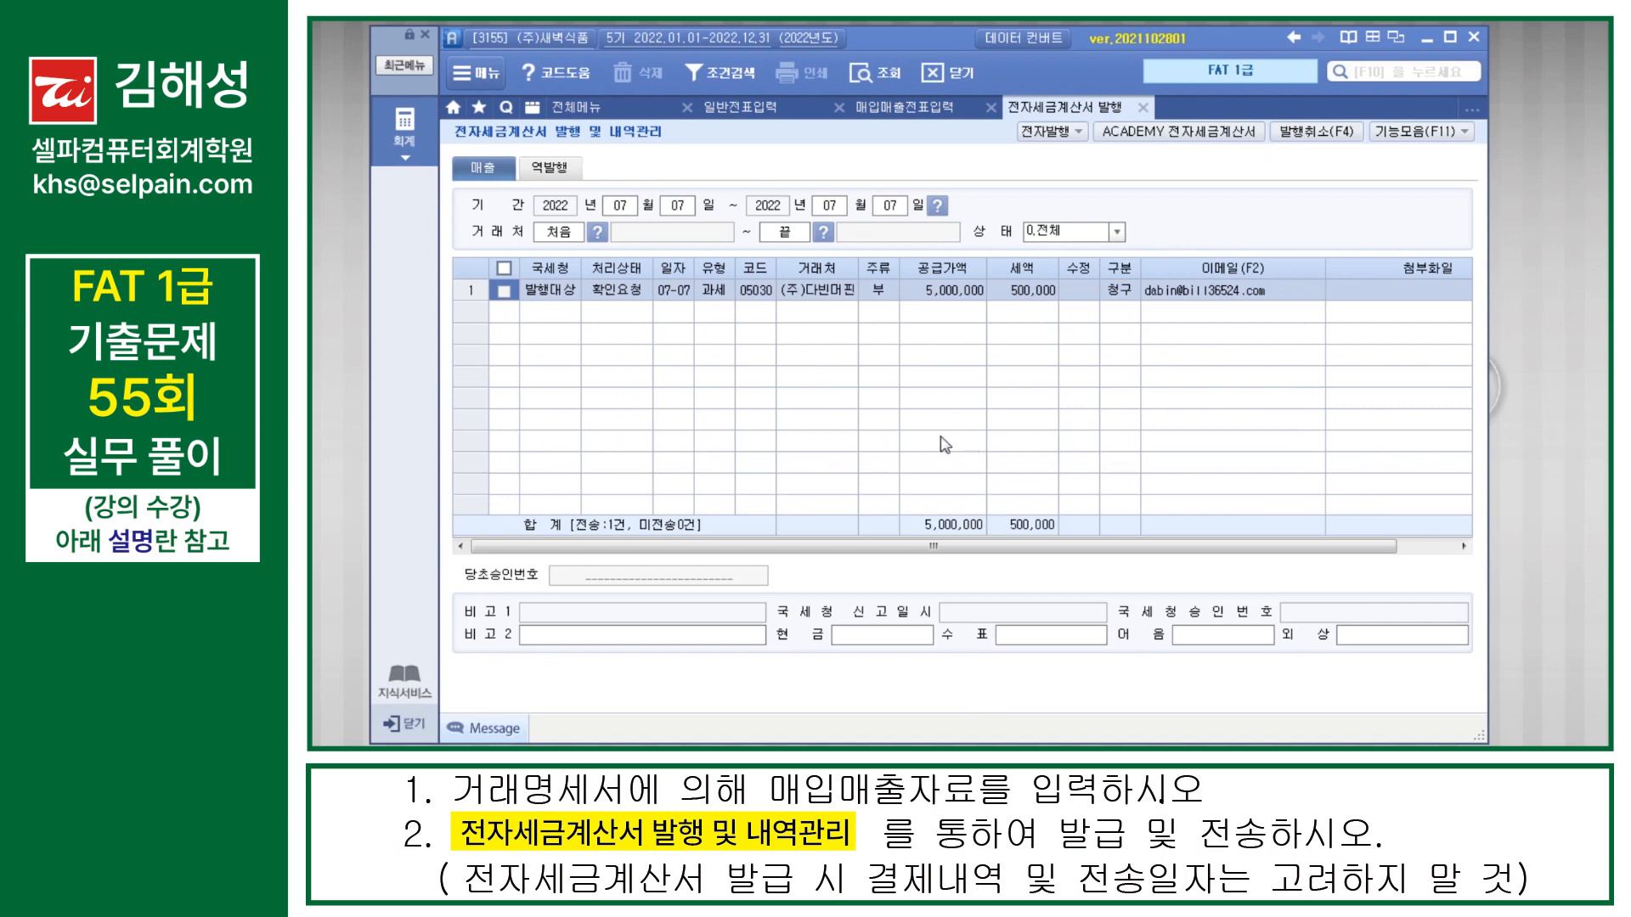
# Step: Log in to ACADEMY 전자세금계산서 and list the 미전송 sales invoices for 2022-07-07
pyautogui.click(1179, 136)
pyautogui.click(756, 438)
pyautogui.click(440, 199)
pyautogui.click(464, 238)
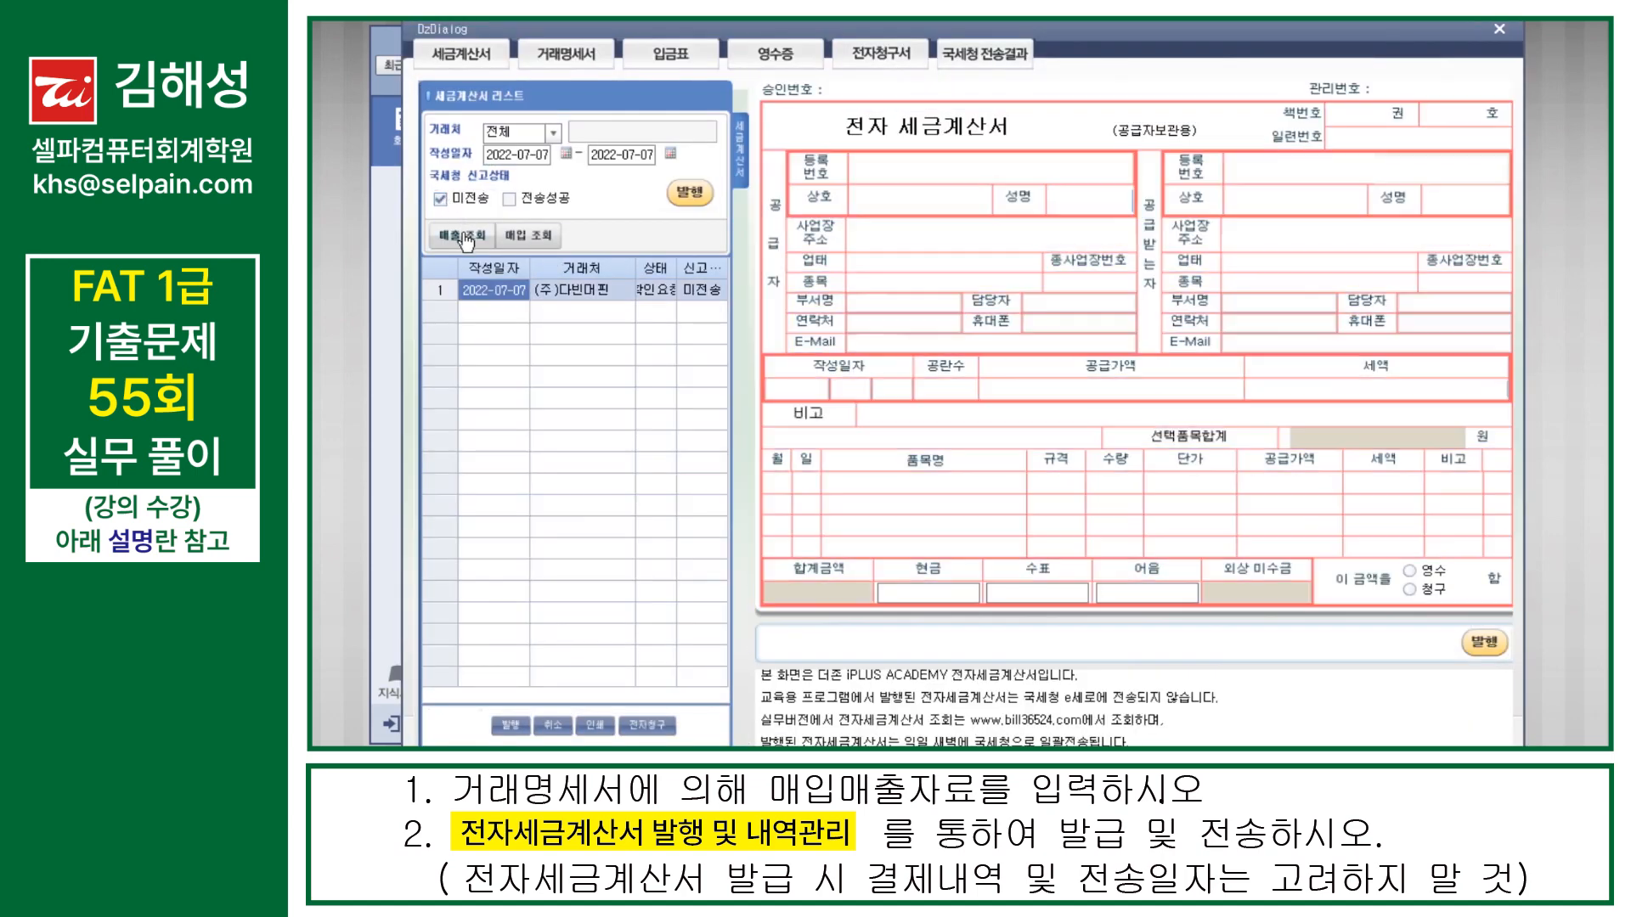
# Step: Issue and transmit the listed (주)다빈머핀 tax invoice, and close the ACADEMY 전자세금계산서 window
pyautogui.click(693, 197)
pyautogui.click(971, 440)
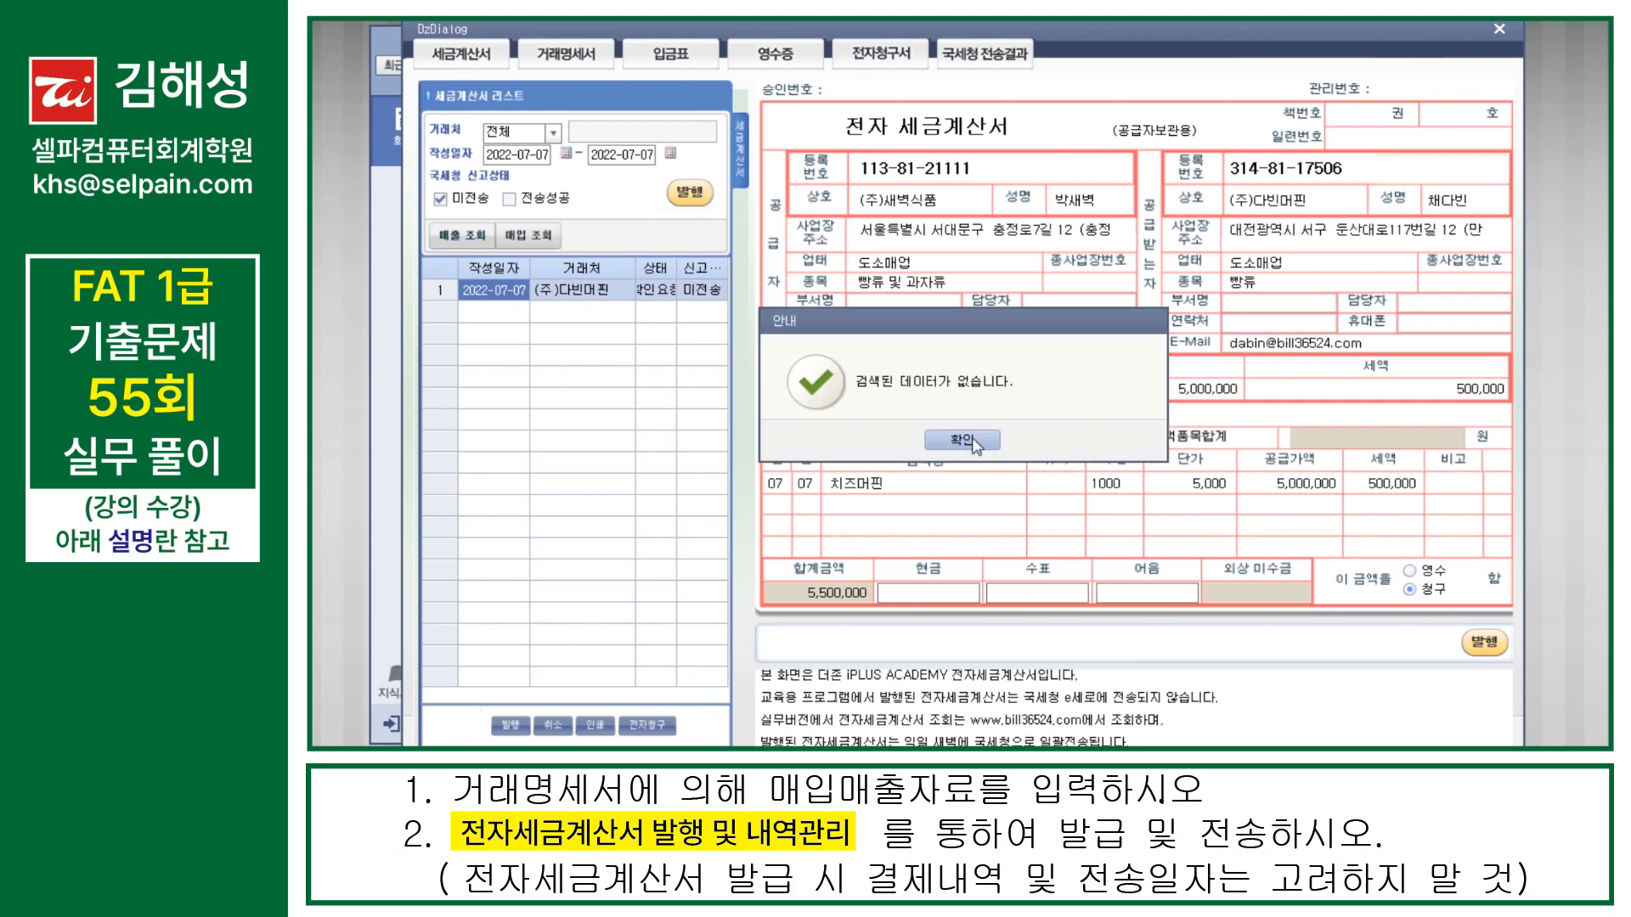
pyautogui.click(964, 440)
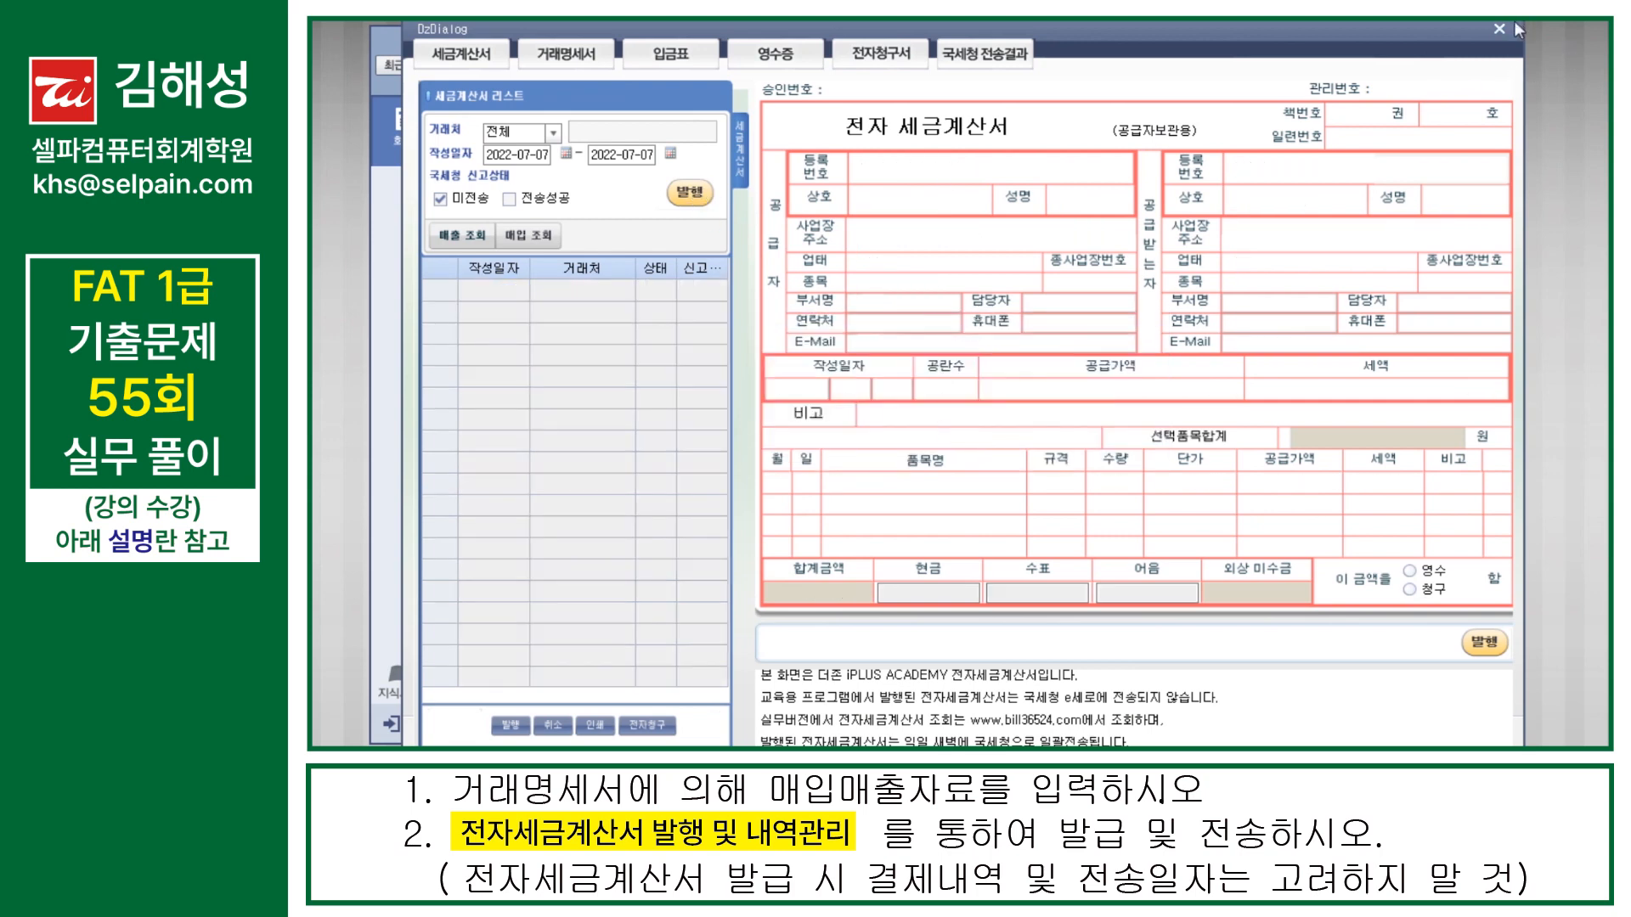
pyautogui.click(1498, 30)
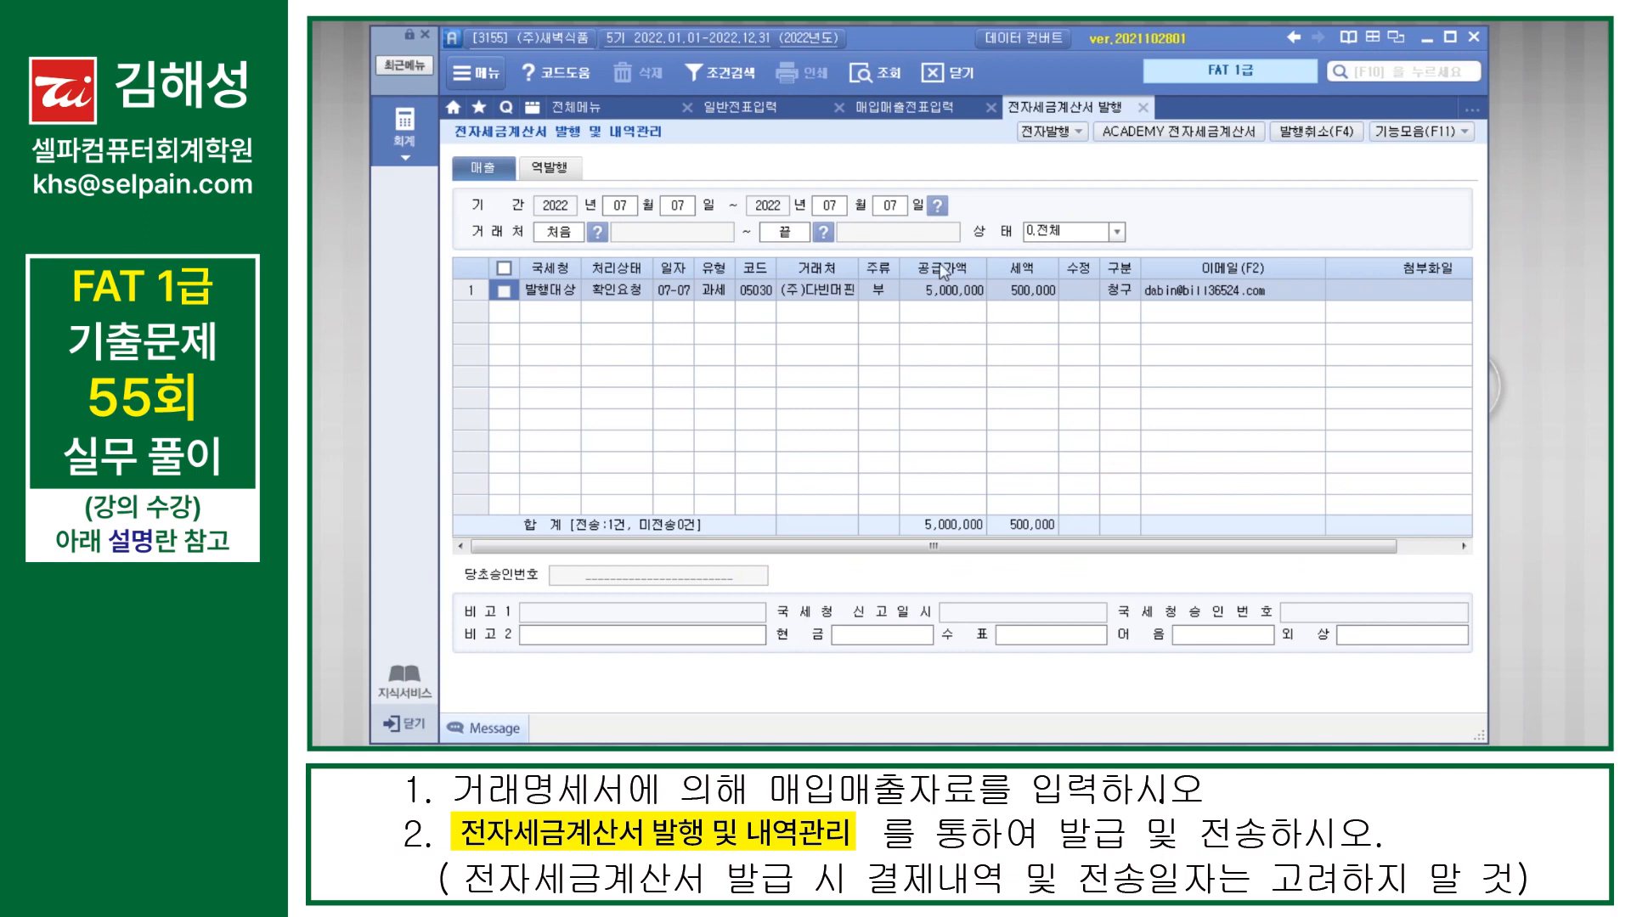
# Step: Refresh and close the invoice issuing screen, and check the 전자세금 field of the July 7 sale in 매입매출전표입력
pyautogui.click(886, 75)
pyautogui.click(1144, 108)
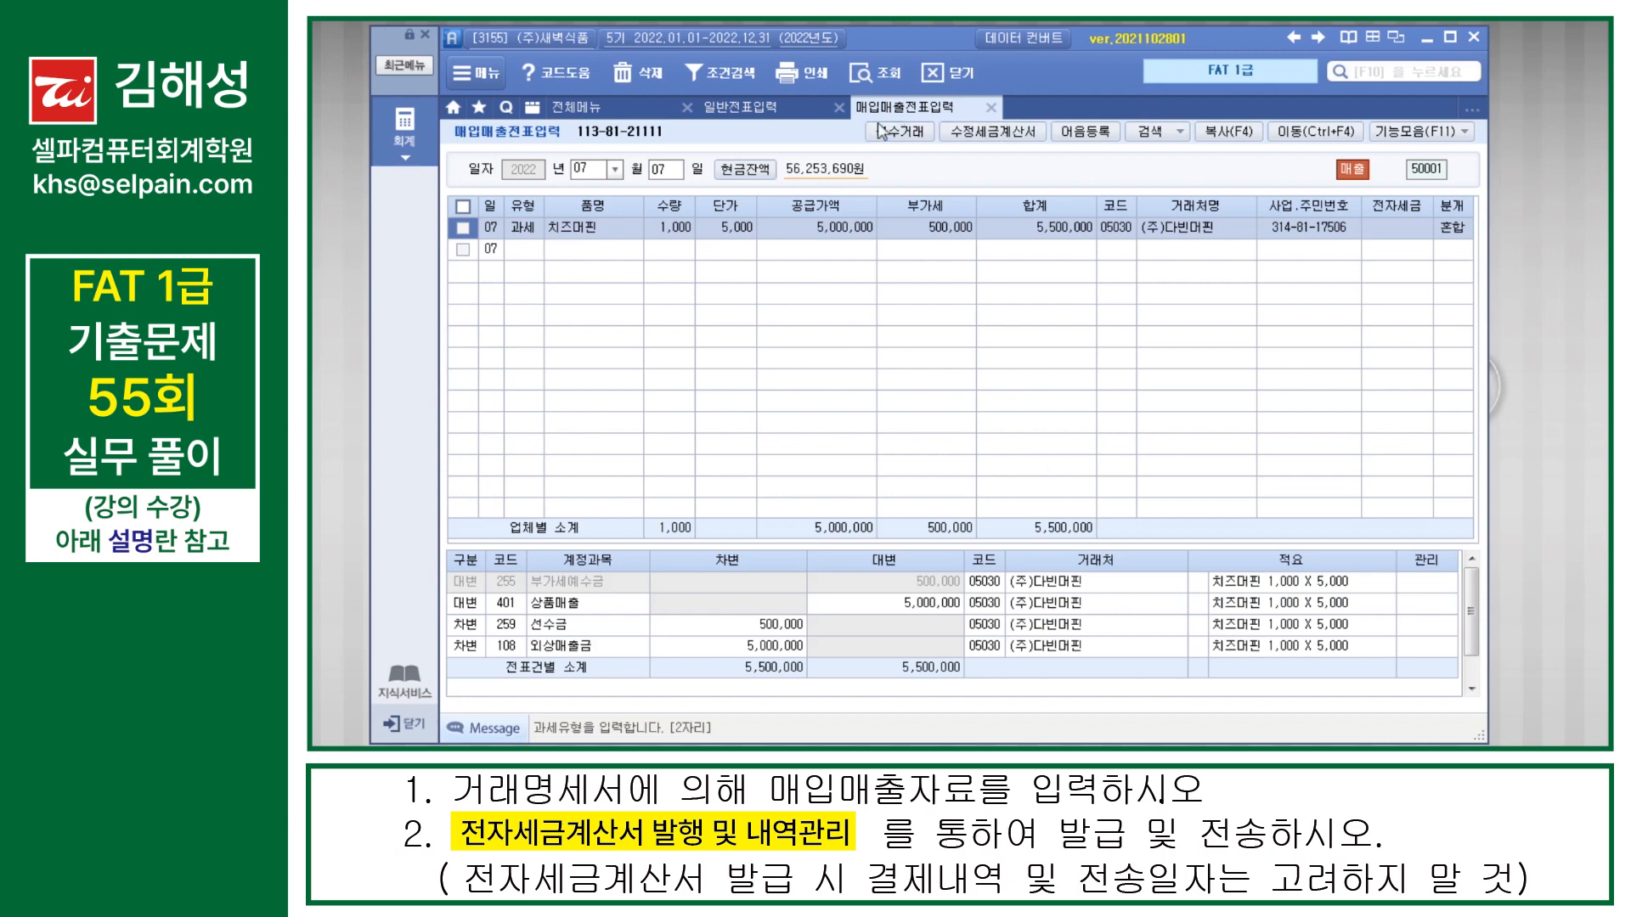
pyautogui.click(905, 112)
pyautogui.click(1419, 234)
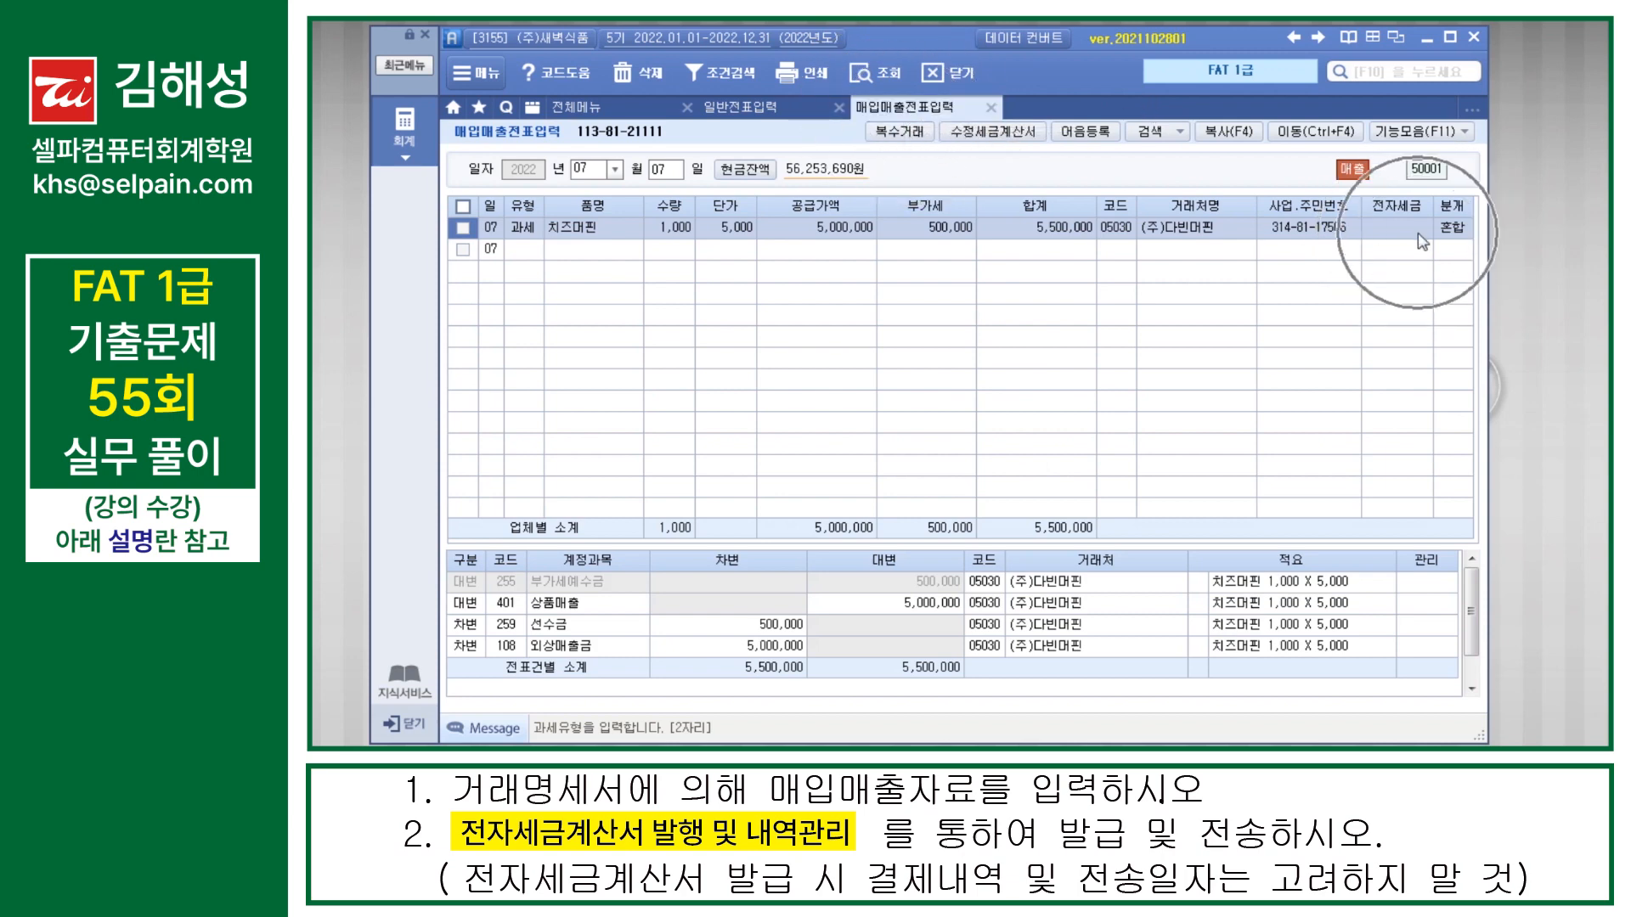
pyautogui.click(1358, 253)
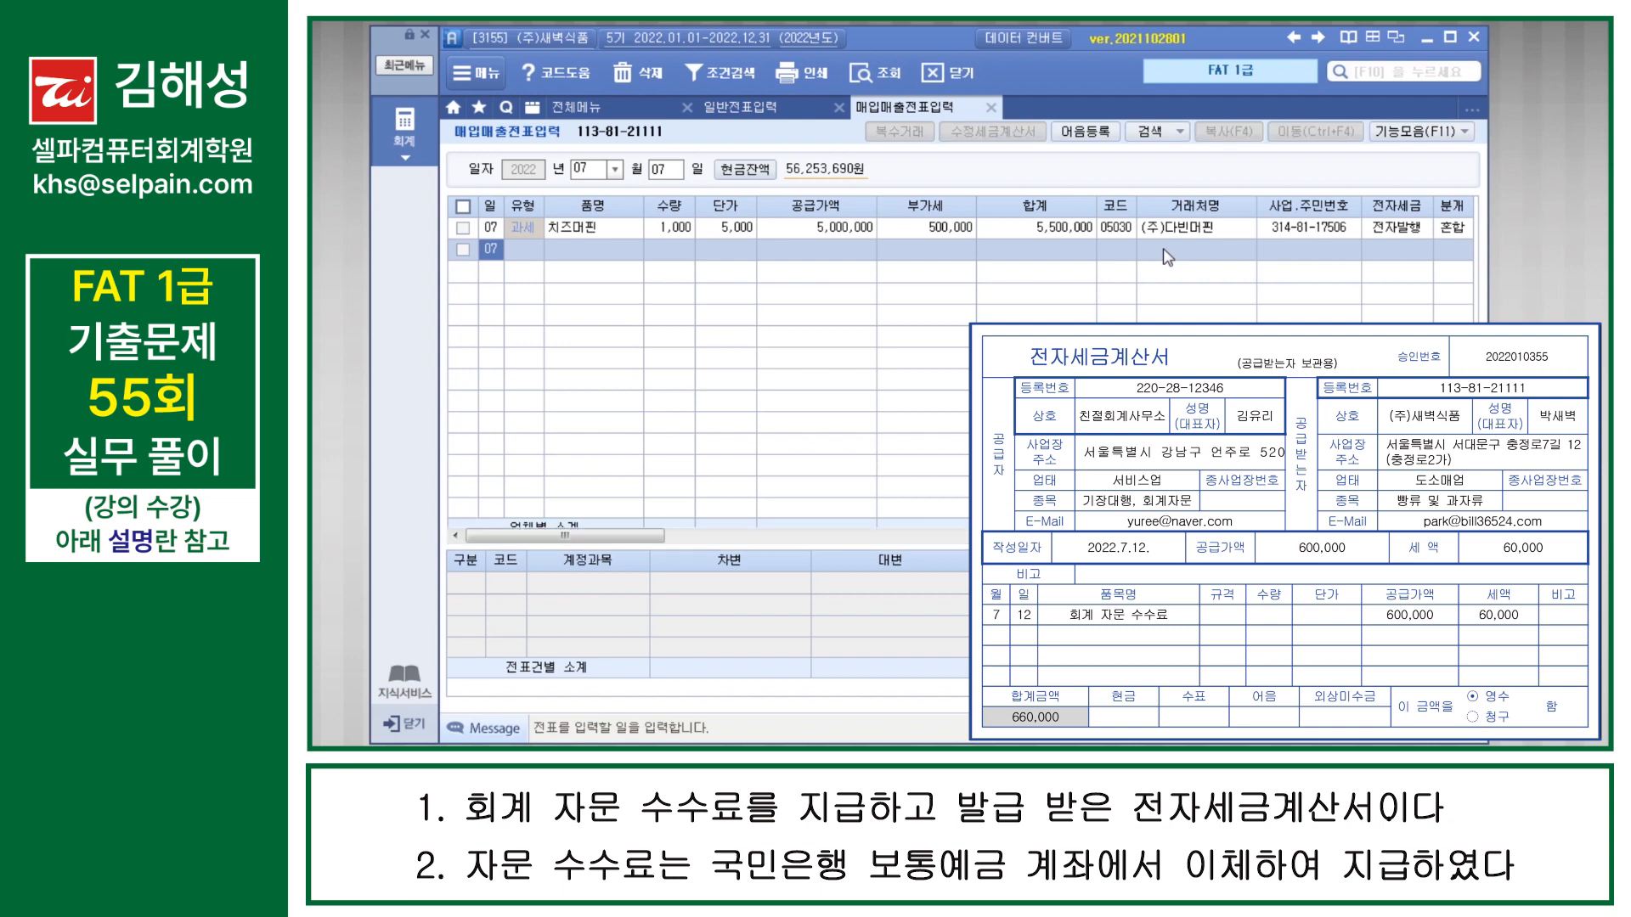
# Step: Start a July 12 매입매출 voucher with type 51 과세 for the purchase
pyautogui.write('12')
pyautogui.press('Return')
pyautogui.press('Return')
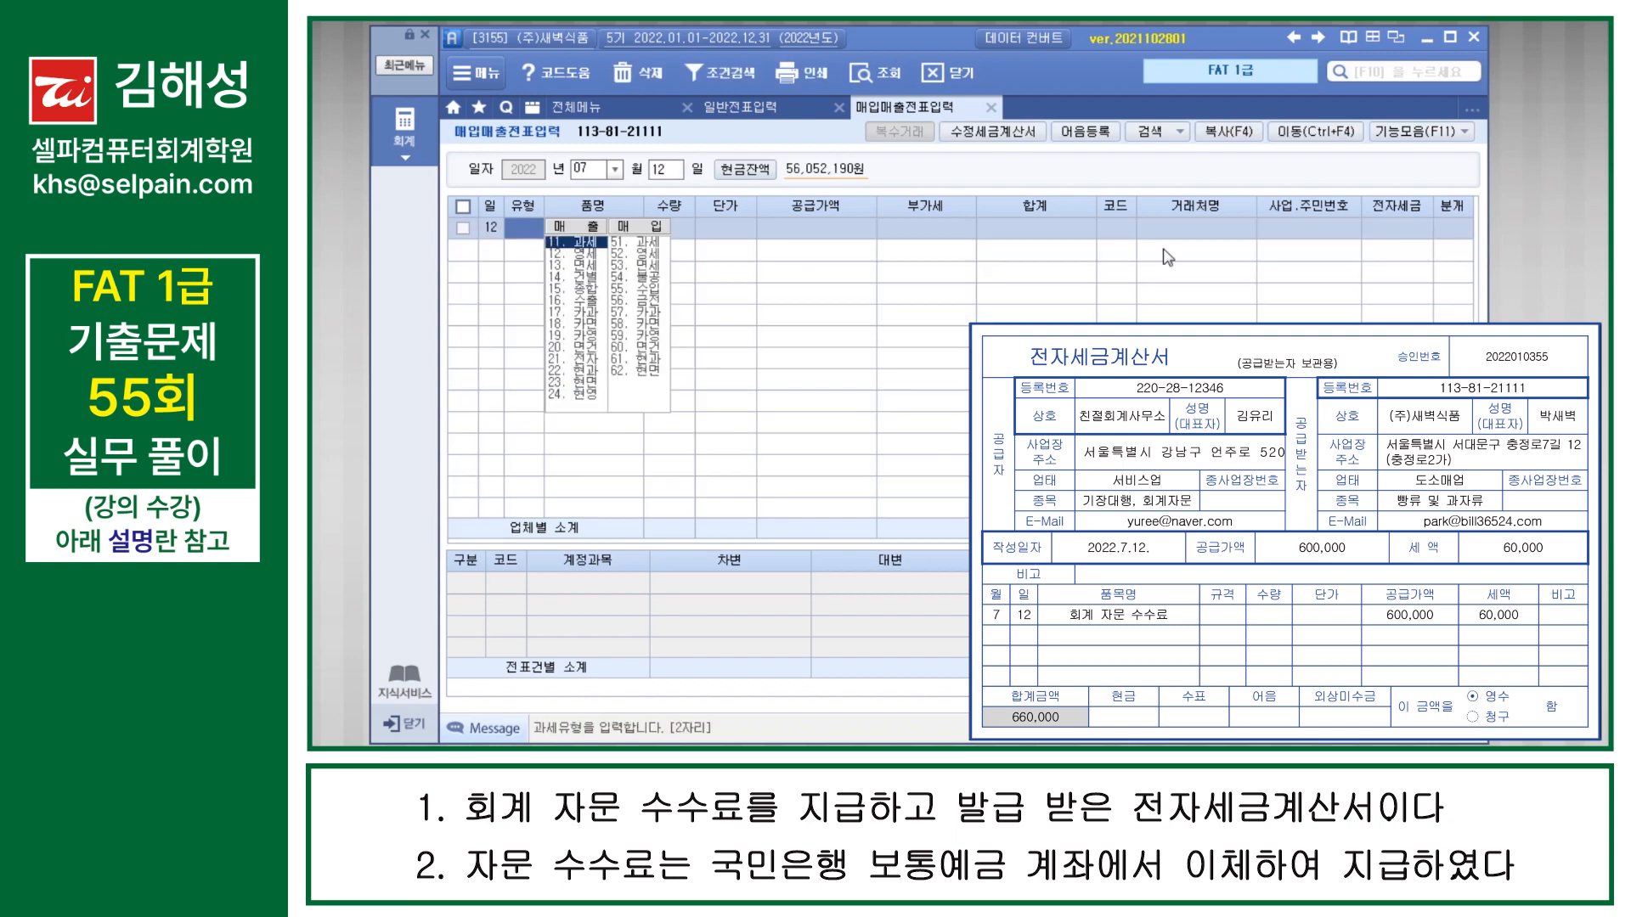
pyautogui.write('51')
pyautogui.press('Return')
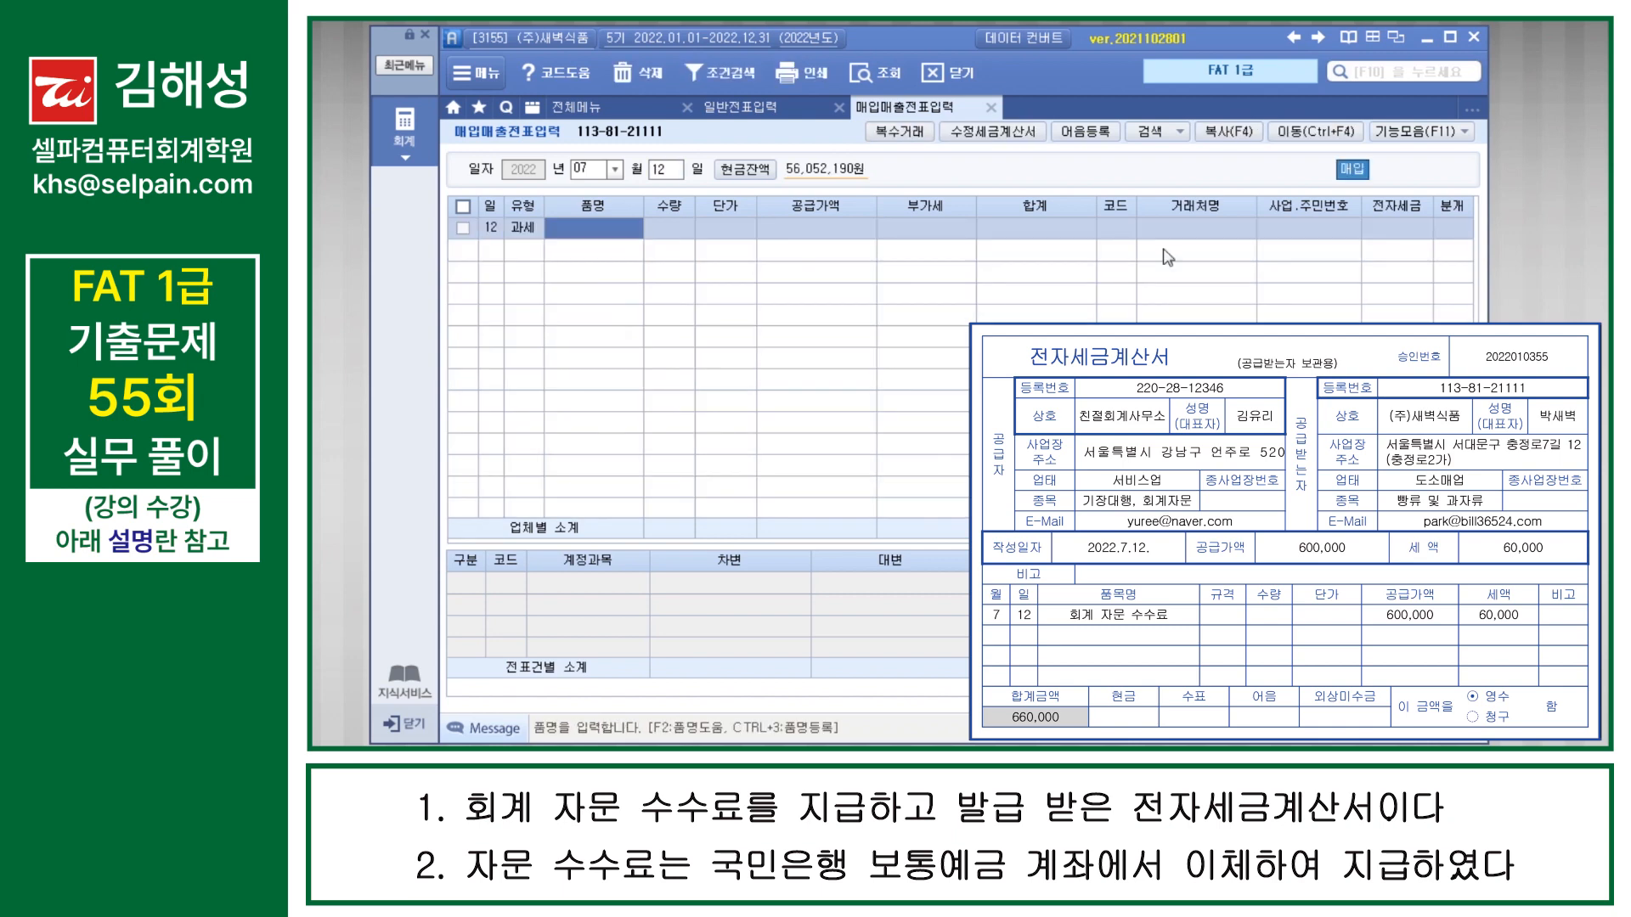
# Step: Enter 회계자문수수료 as the 품명 with a 공급가액 of 600,000 and accept the 60,000 부가세
pyautogui.write('회')
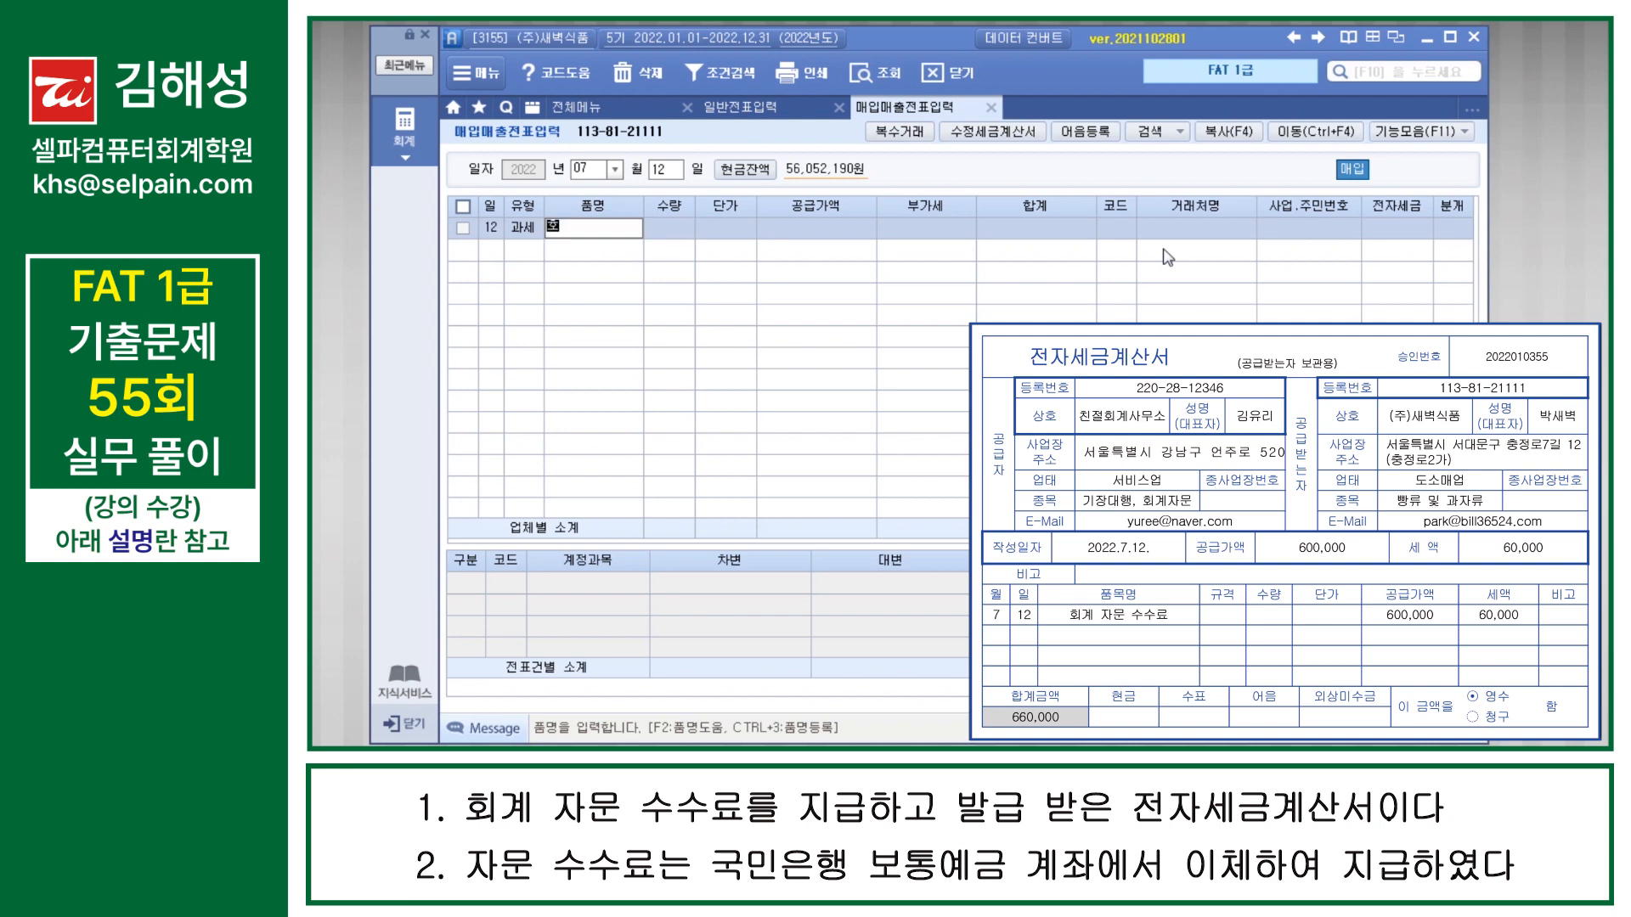
pyautogui.write('계자문수수료')
pyautogui.press('Return')
pyautogui.press('Return')
pyautogui.press('Return')
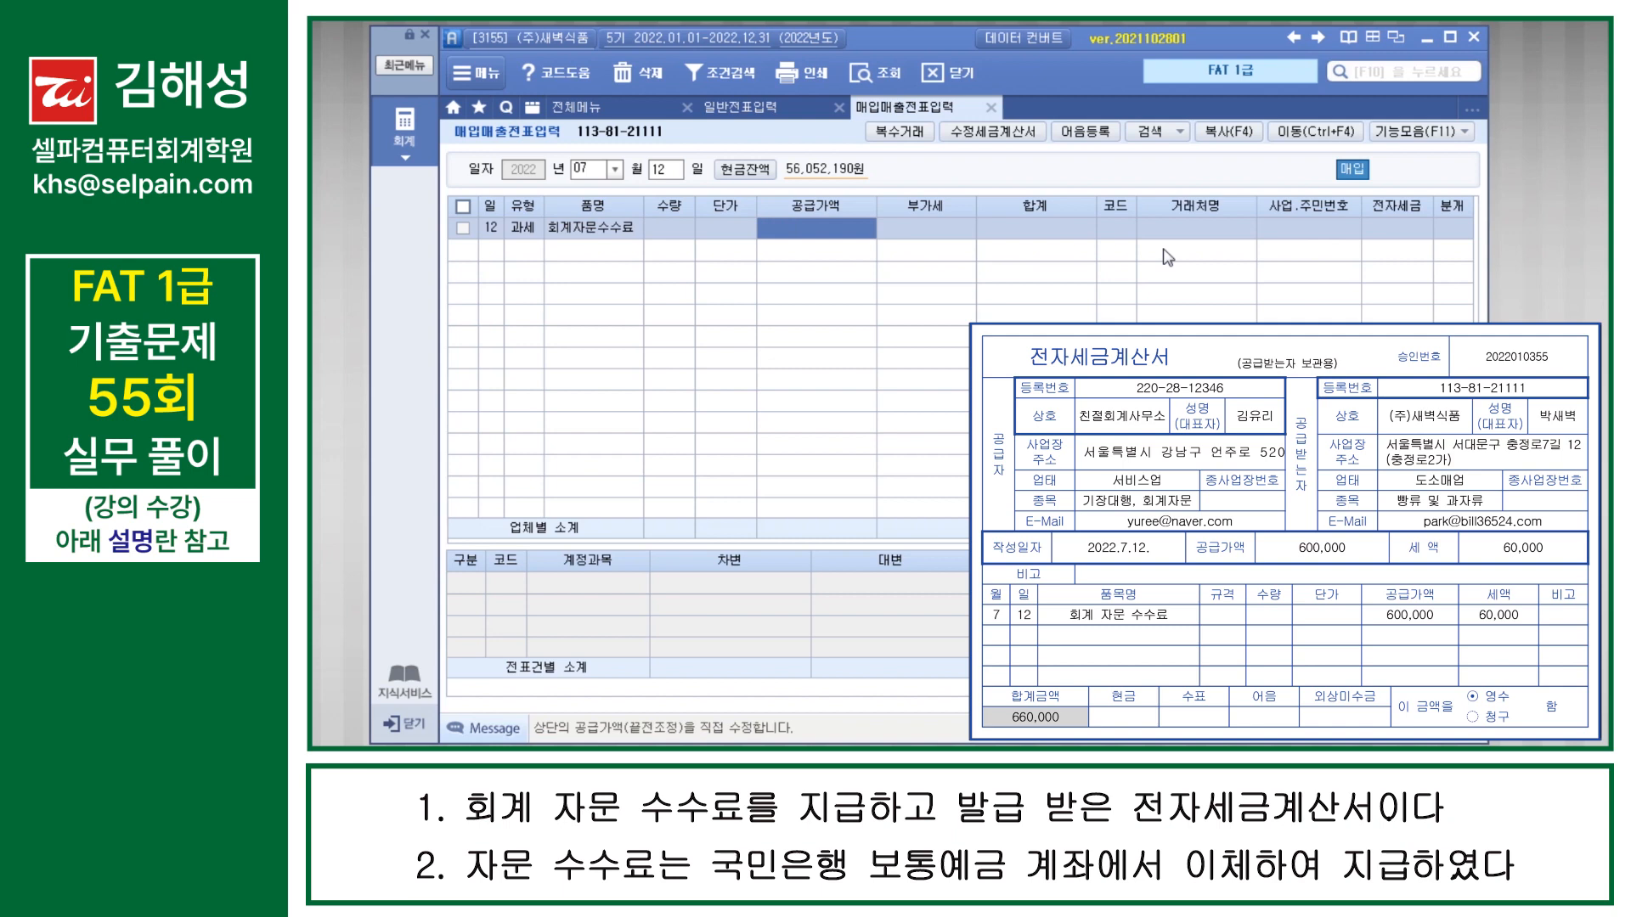
pyautogui.write('600000')
pyautogui.press('Return')
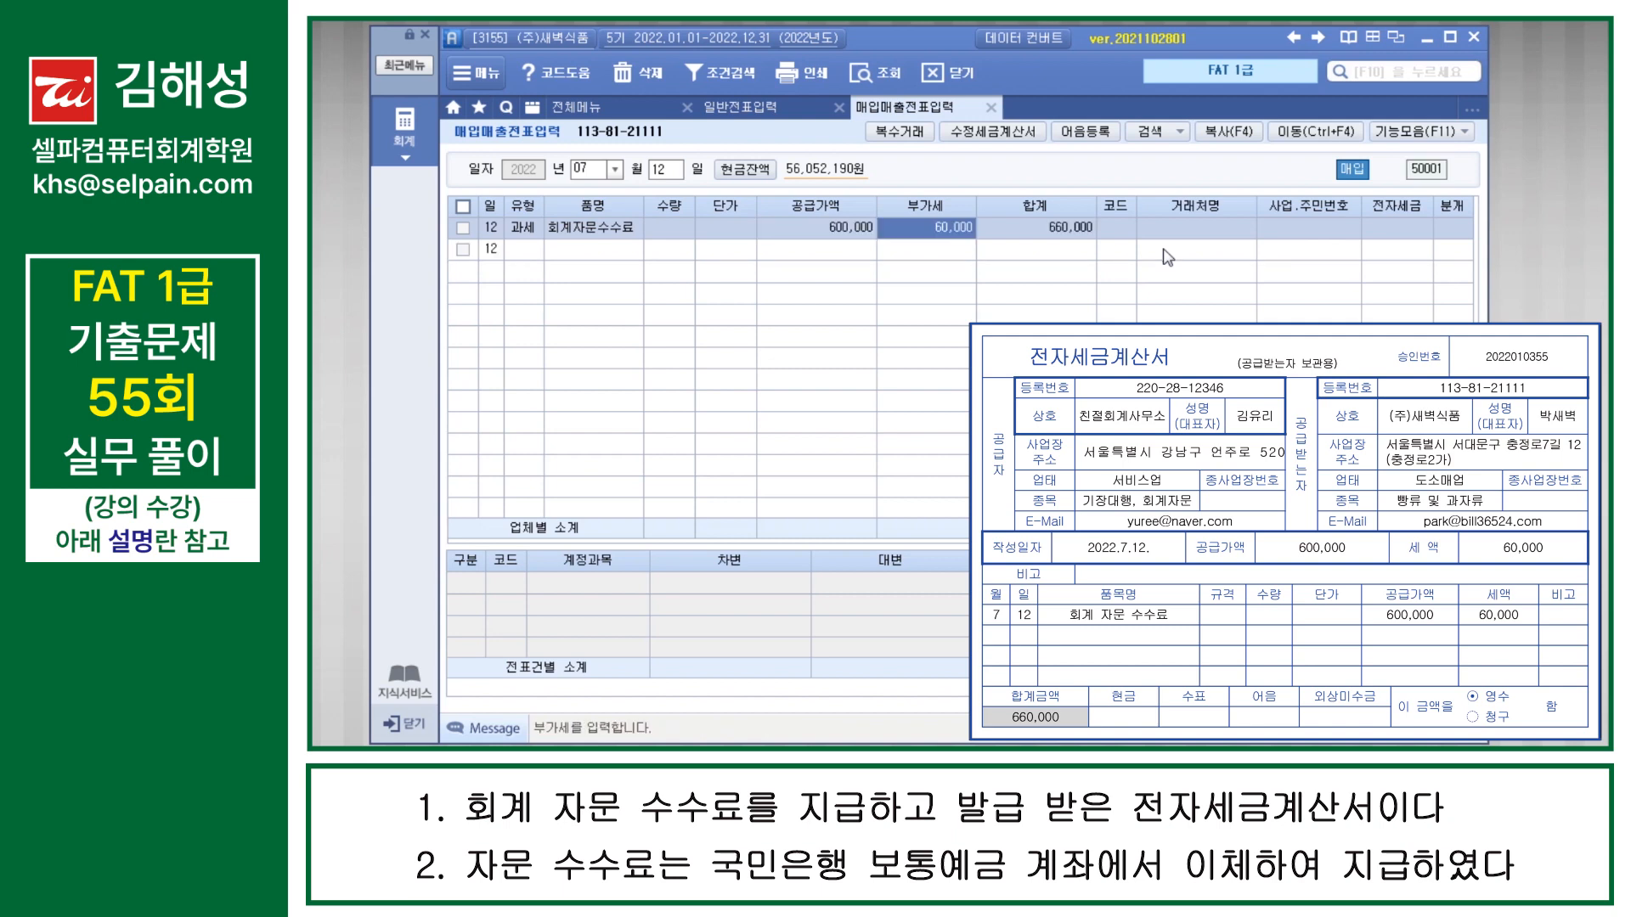
pyautogui.press('Return')
# Step: Assign 친절회계사무소 as the 거래처 of the July 12 purchase and set 전자세금 to 1 전자입력
pyautogui.write('친절')
pyautogui.press('Return')
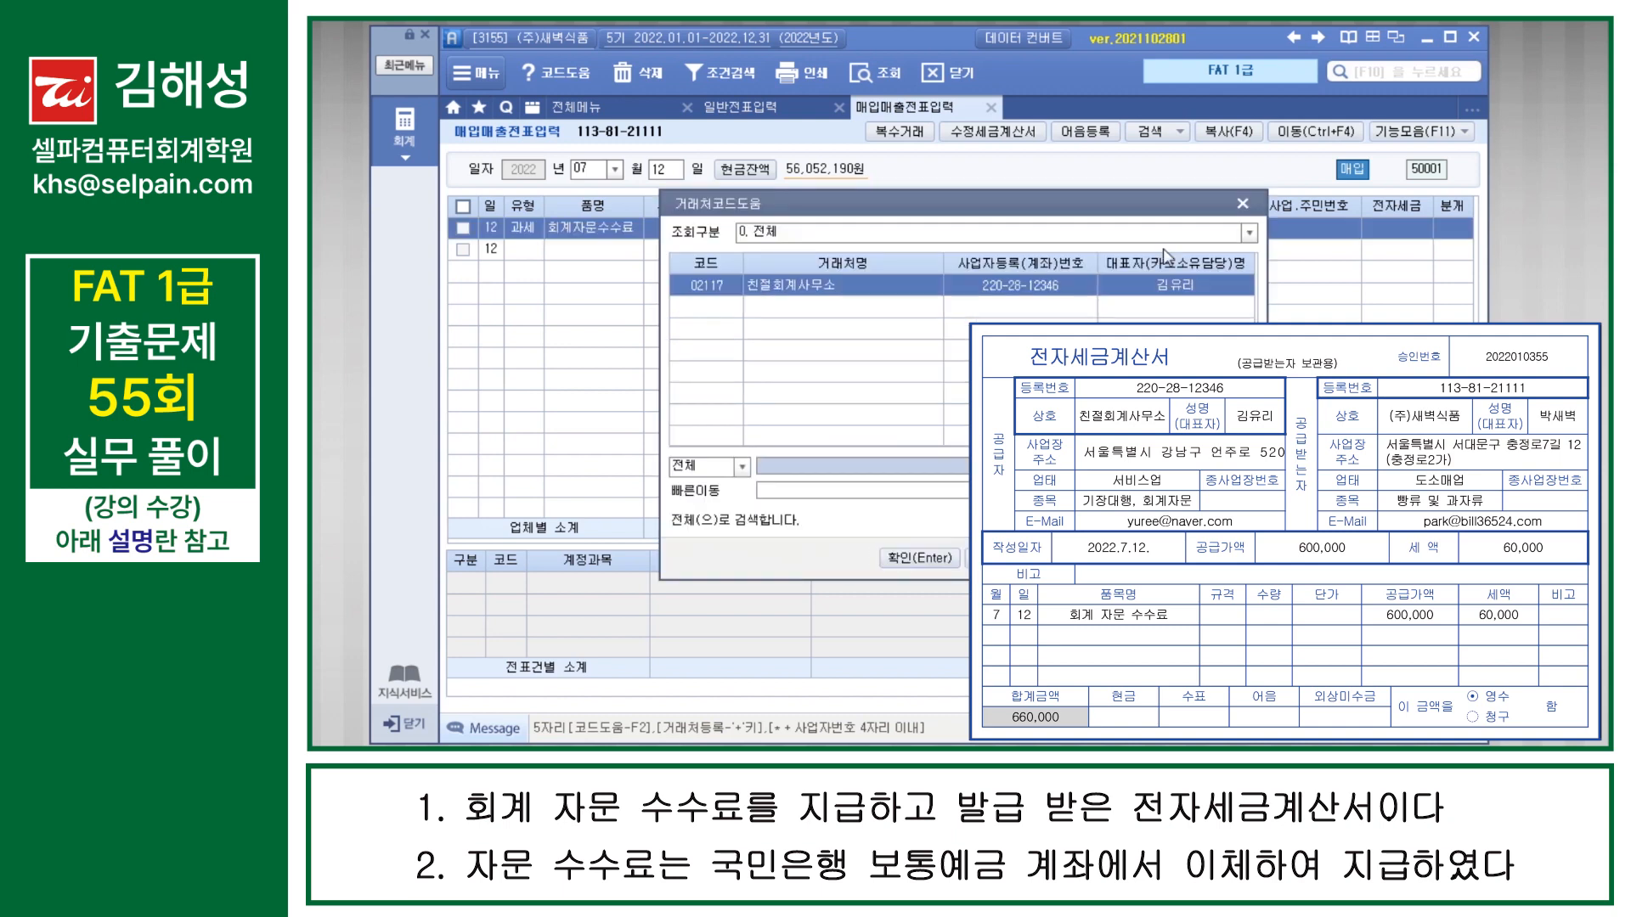
pyautogui.press('Return')
pyautogui.write('1')
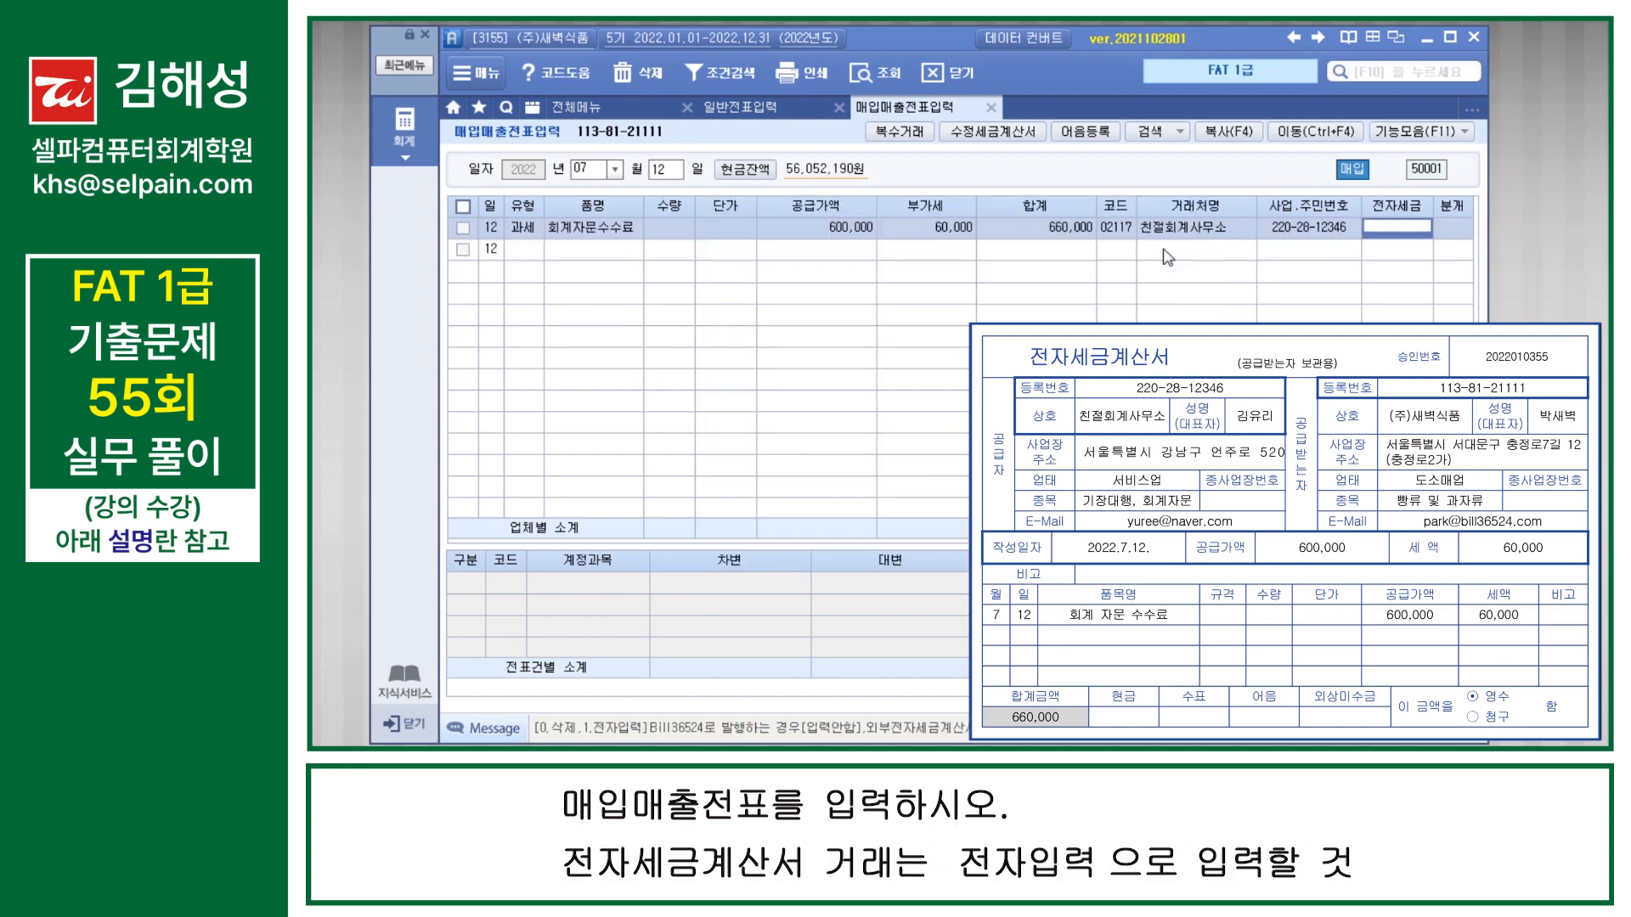
pyautogui.press('Return')
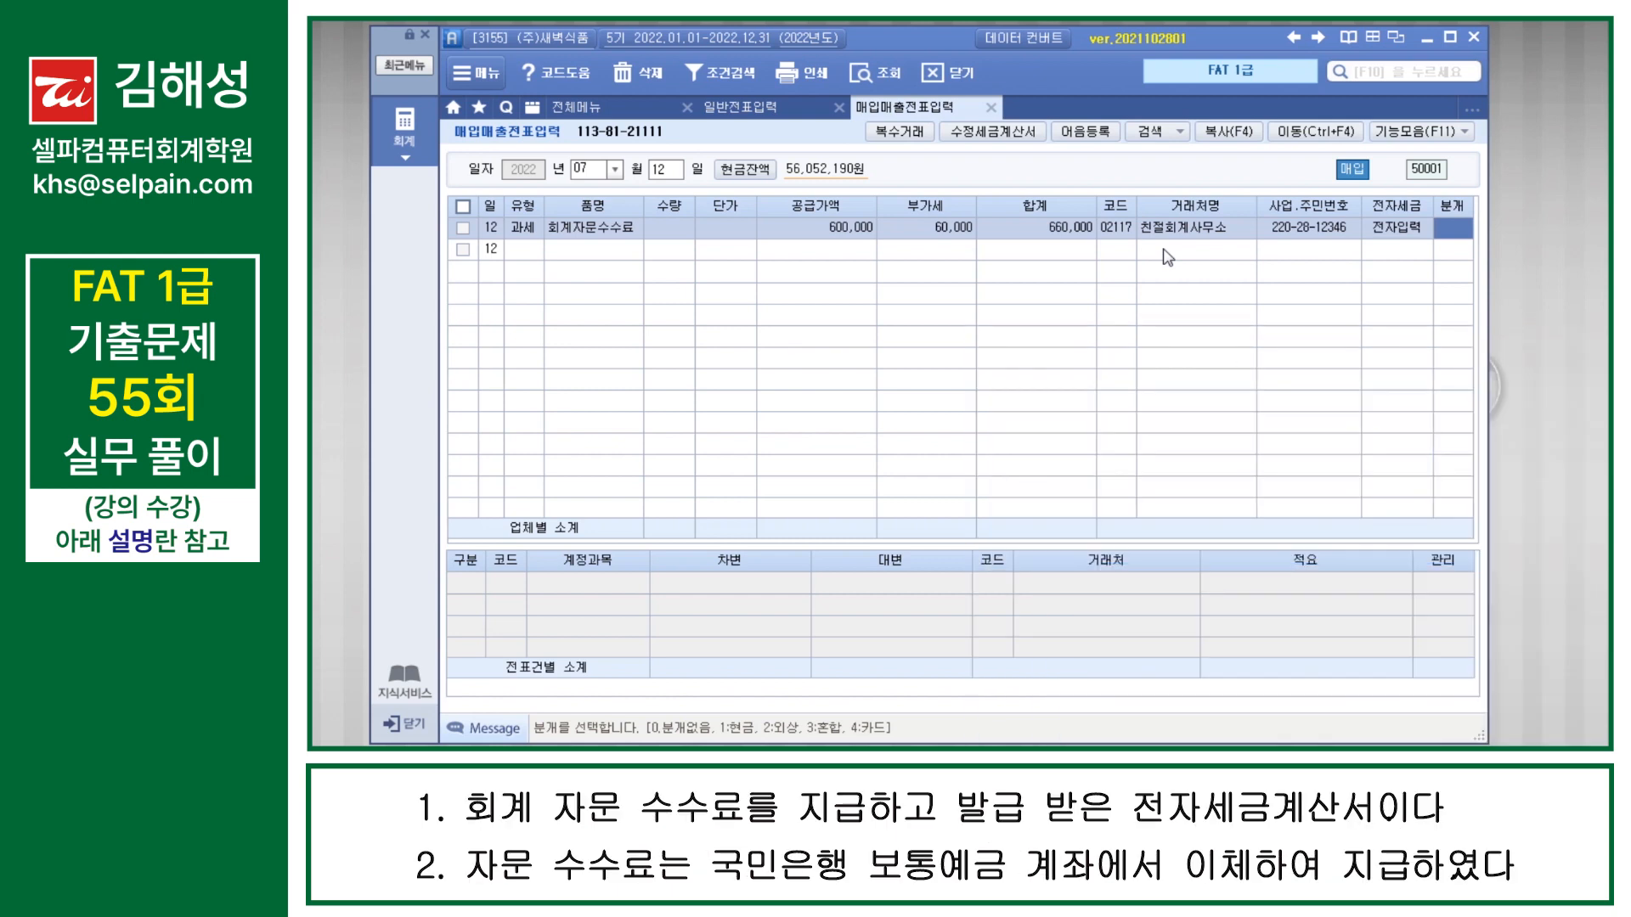
# Step: Set the purchase's 분개 to 3 혼합 and change the 600,000 debit line's account to 831 수수료비용
pyautogui.write('3')
pyautogui.press('Return')
pyautogui.press('Return')
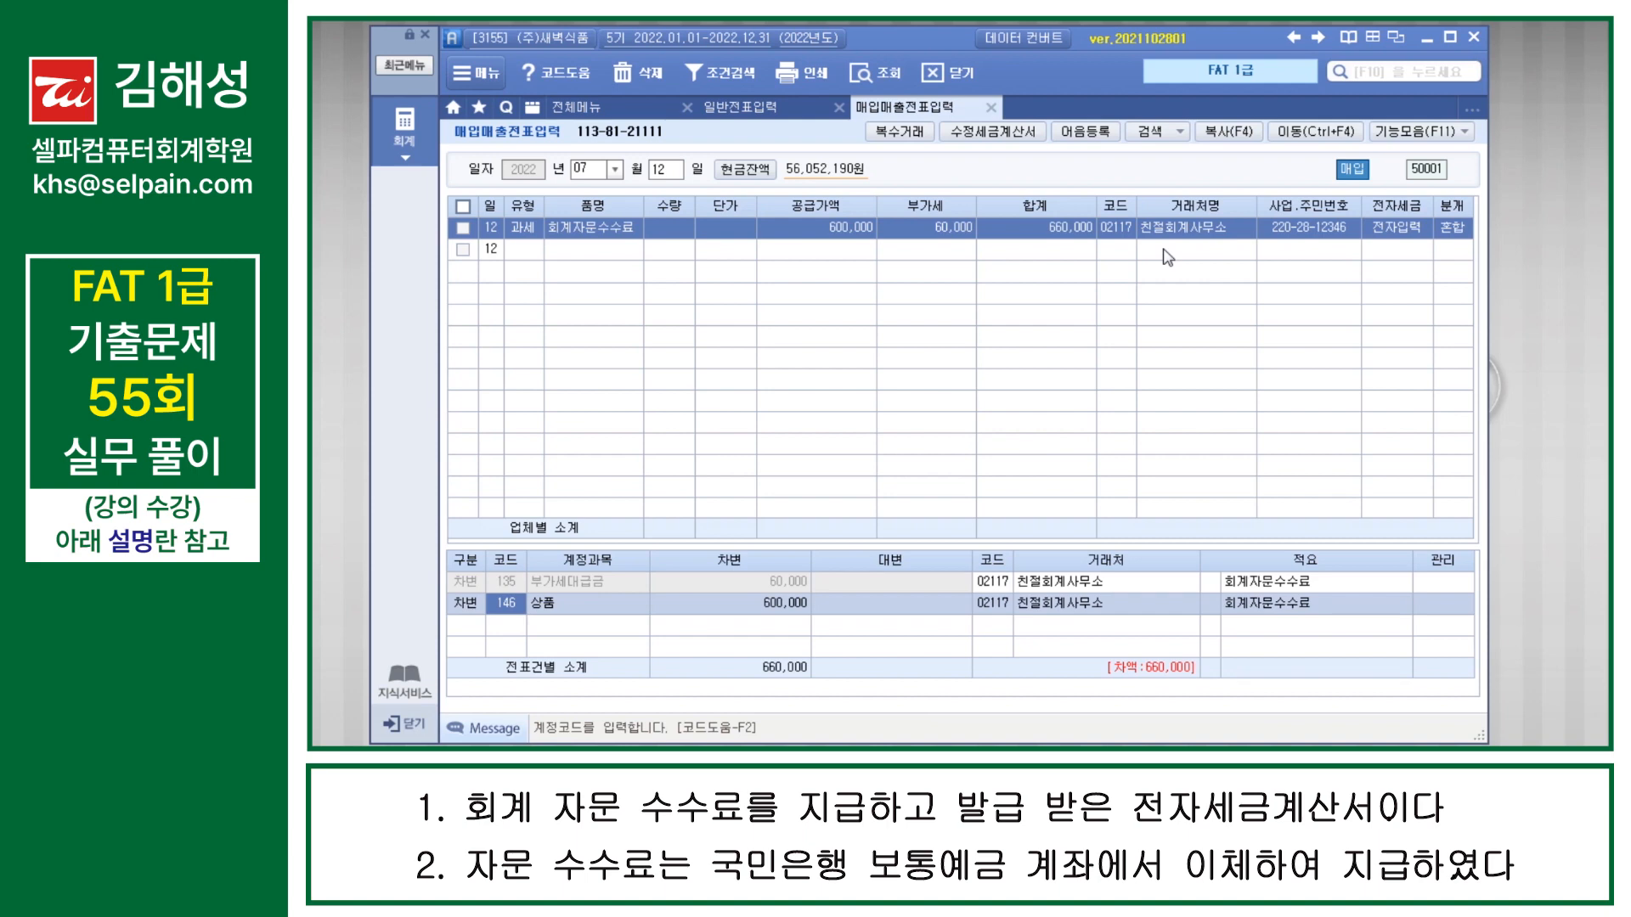
pyautogui.write('수수')
pyautogui.press('Return')
pyautogui.press('Down')
pyautogui.press('Down')
pyautogui.press('Down')
pyautogui.press('Down')
pyautogui.press('Down')
pyautogui.press('Down')
pyautogui.press('Down')
pyautogui.press('Up')
pyautogui.press('Down')
pyautogui.press('Up')
pyautogui.press('Up')
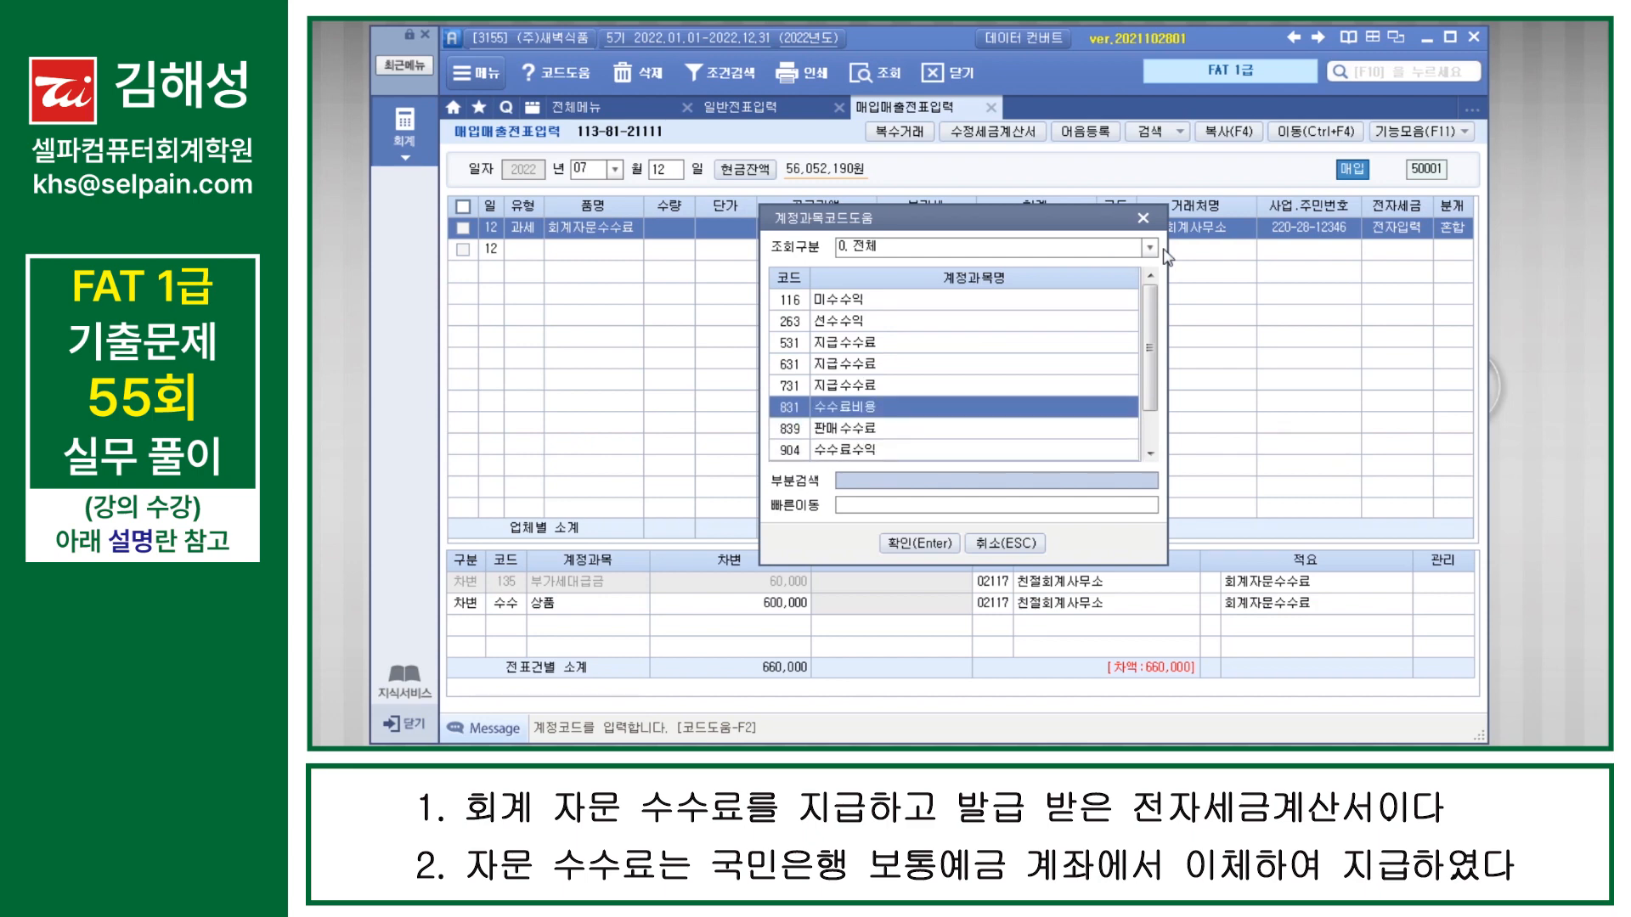
pyautogui.press('Return')
# Step: Add a 660,000 credit line for 103 보통예금 to the purchase's journal entry
pyautogui.press('Return')
pyautogui.write('4')
pyautogui.press('Return')
pyautogui.write('103')
pyautogui.press('Return')
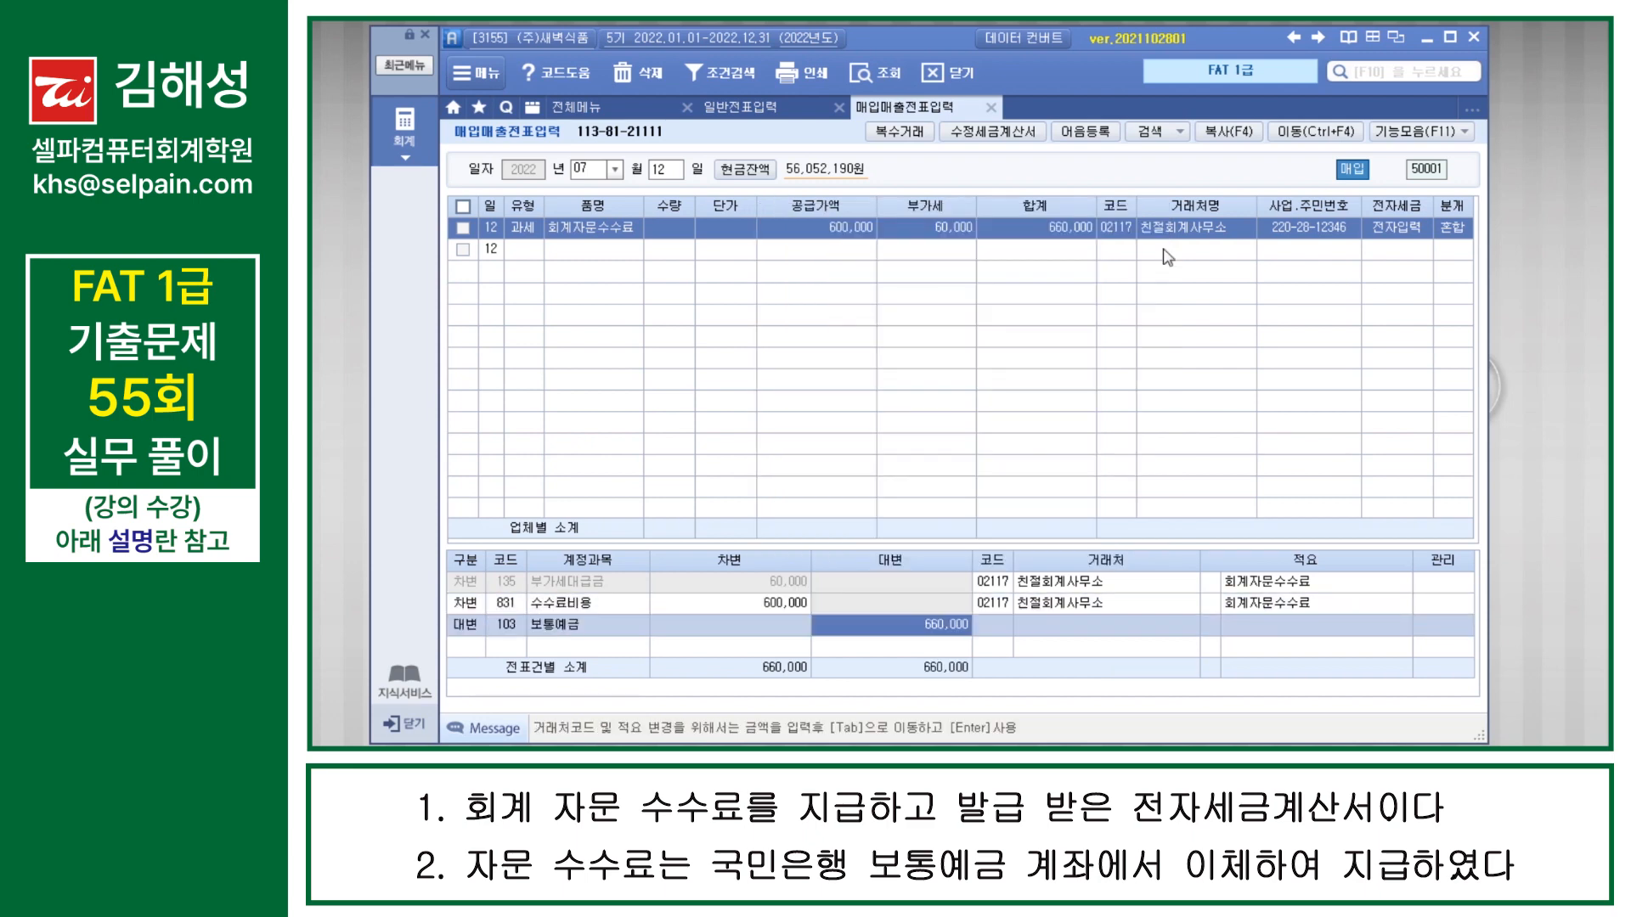
pyautogui.press('Return')
# Step: Assign 국민은행(보통) as the 거래처 of the 보통예금 line and complete the July 12 purchase voucher
pyautogui.write('국민')
pyautogui.press('Return')
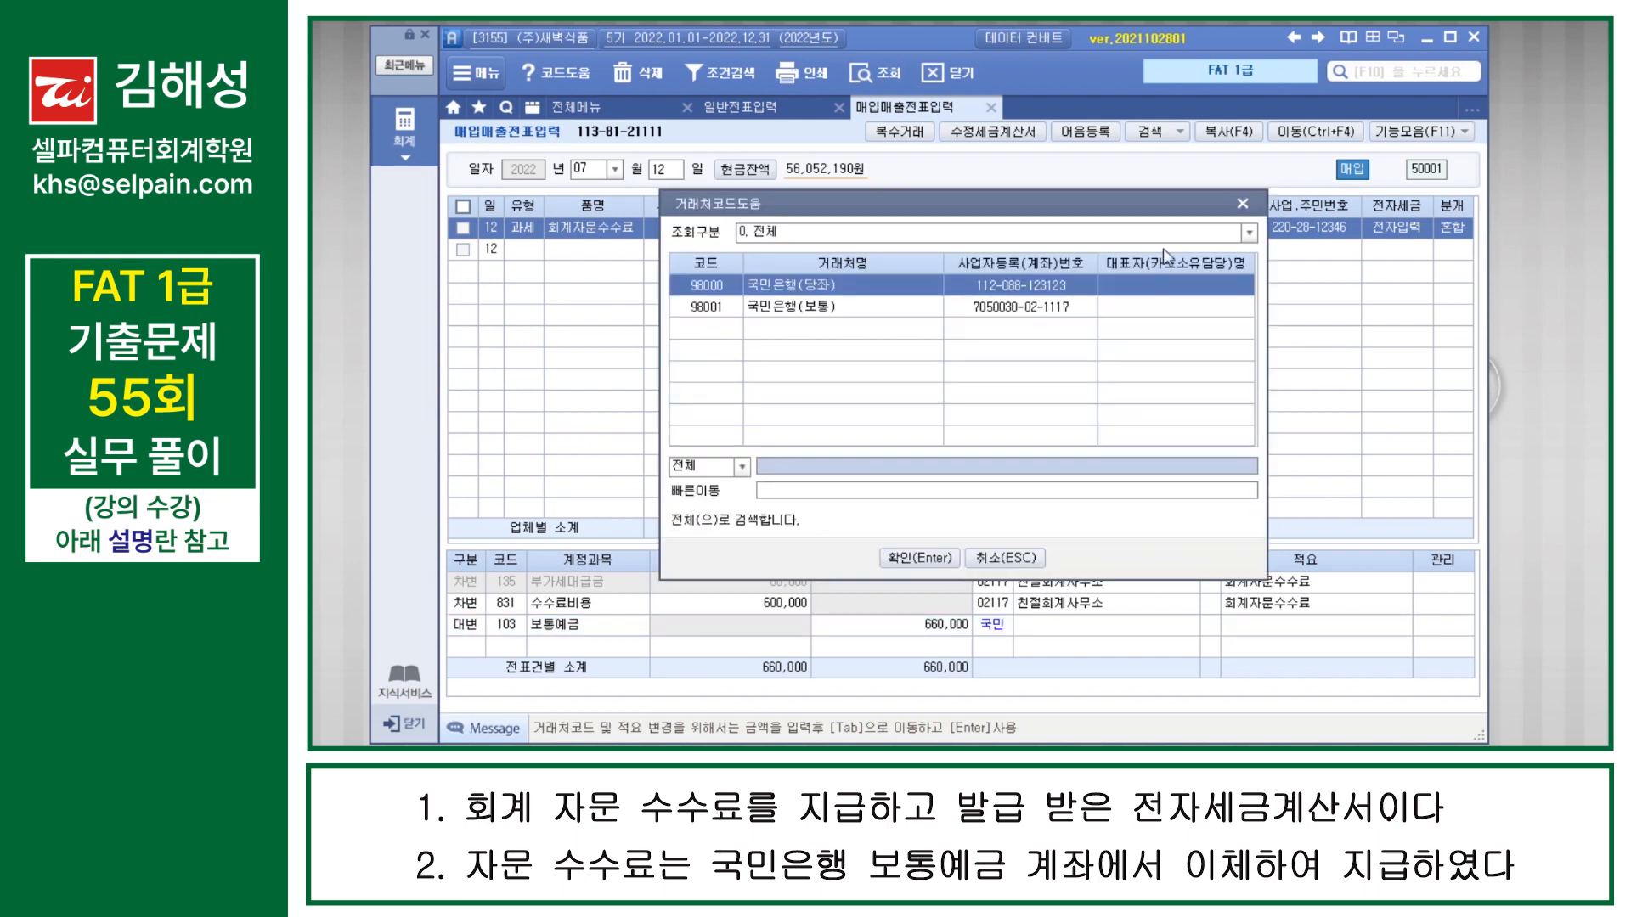
pyautogui.press('Down')
pyautogui.press('Return')
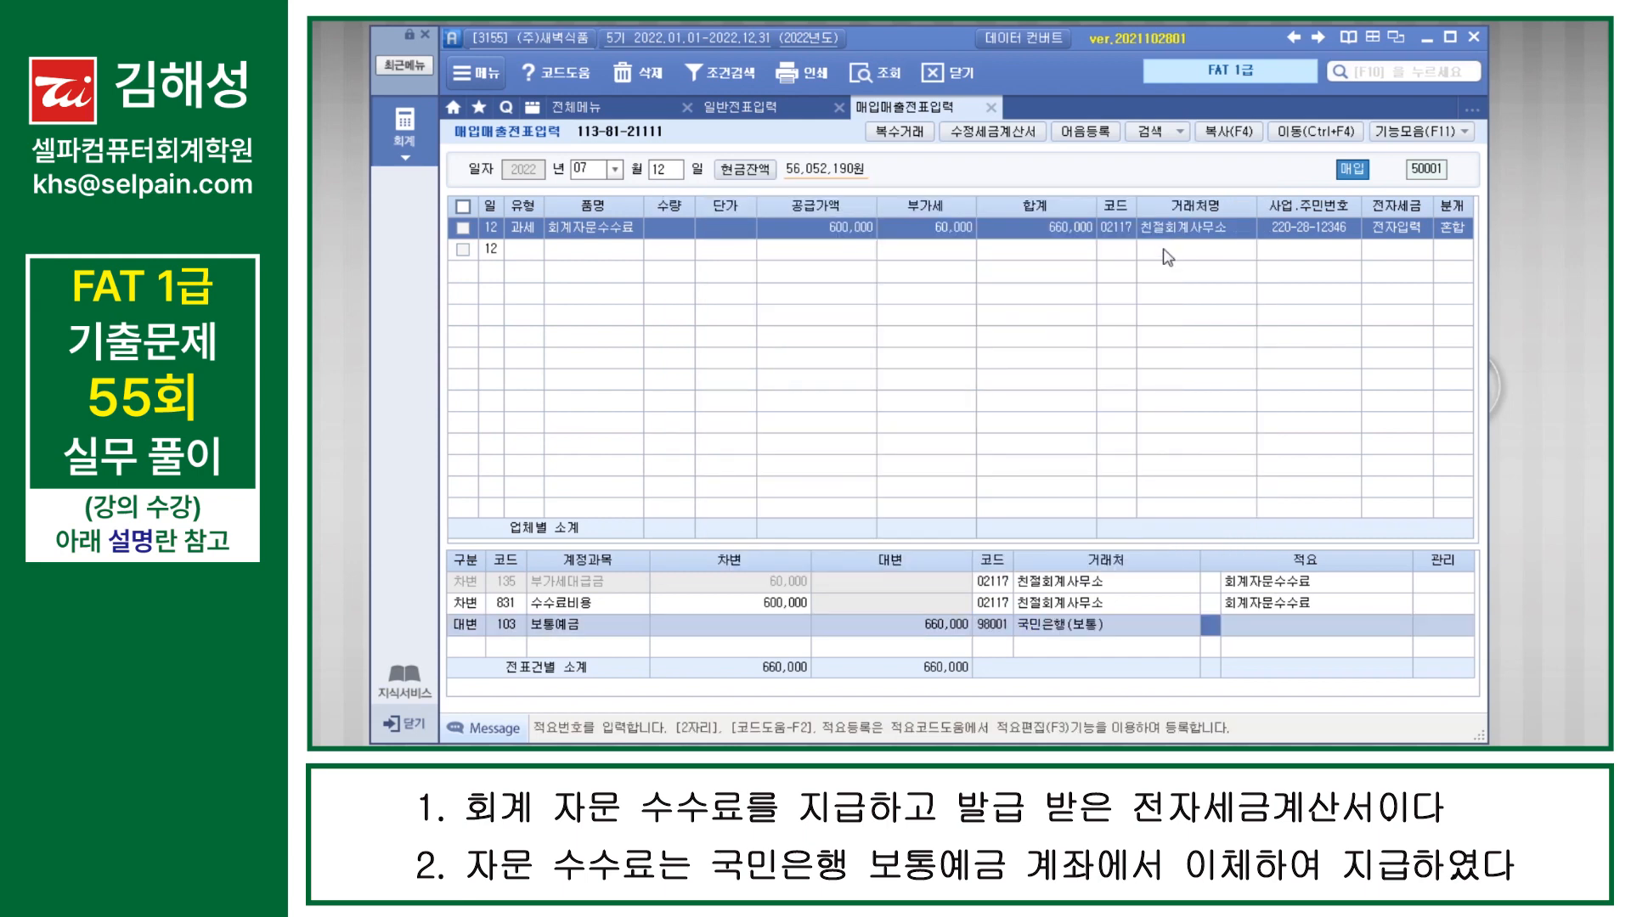
pyautogui.press('Return')
pyautogui.press('Return')
pyautogui.press('Up')
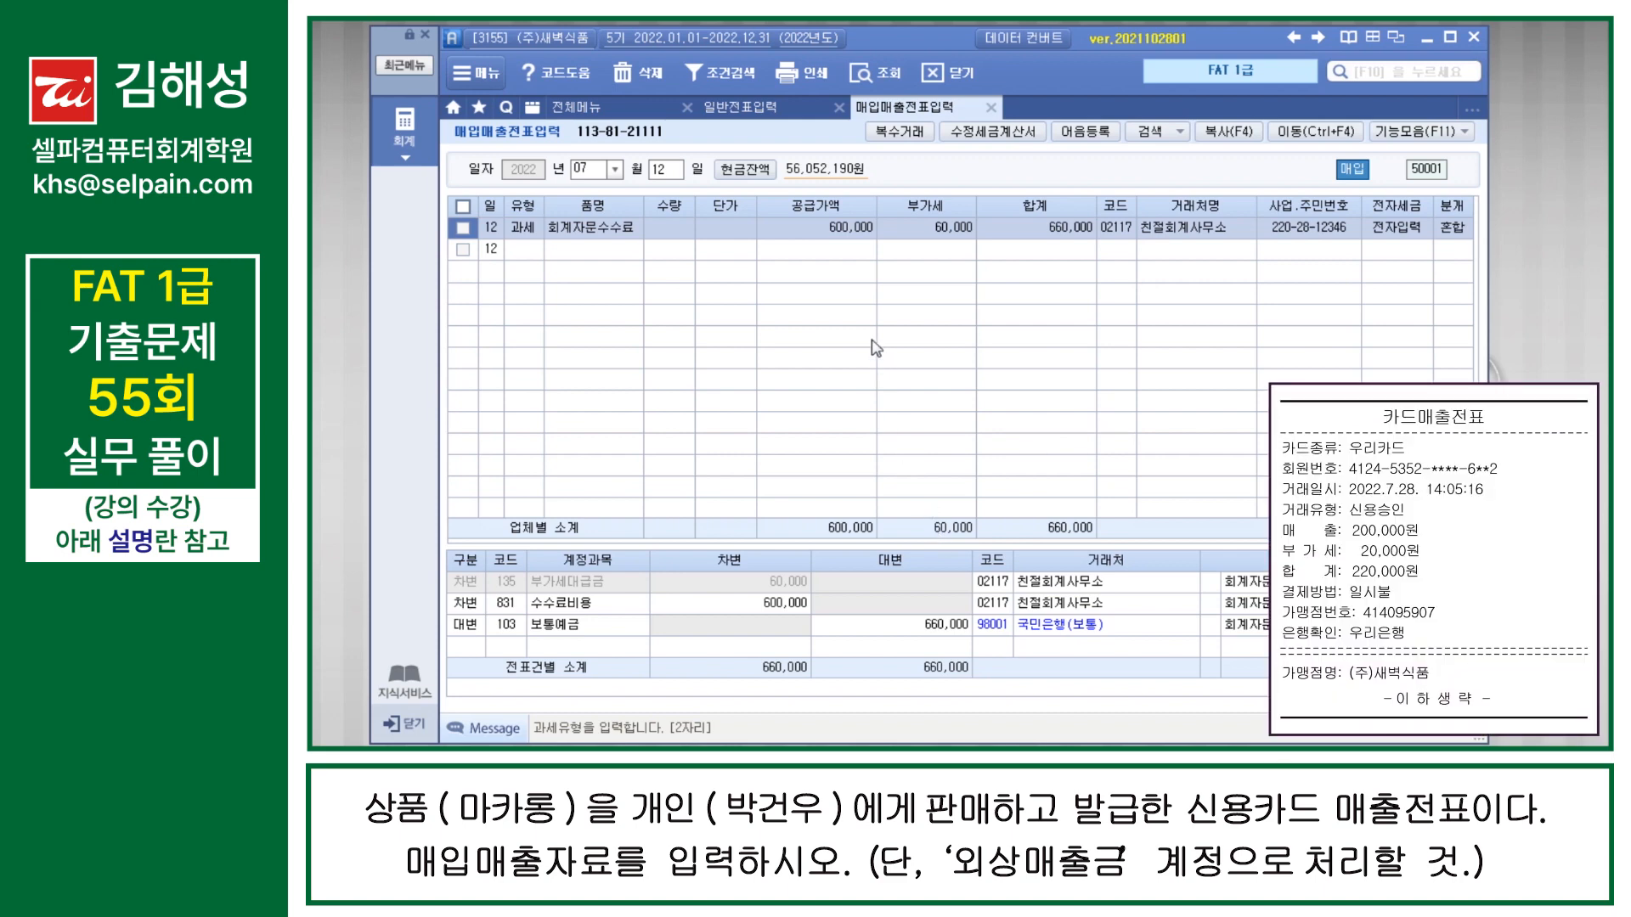
# Step: Start a July 28 매입매출 voucher of type 17 카과 with 우리카드 (99700) as the 신용카드사
pyautogui.click(669, 173)
pyautogui.write('28')
pyautogui.press('Return')
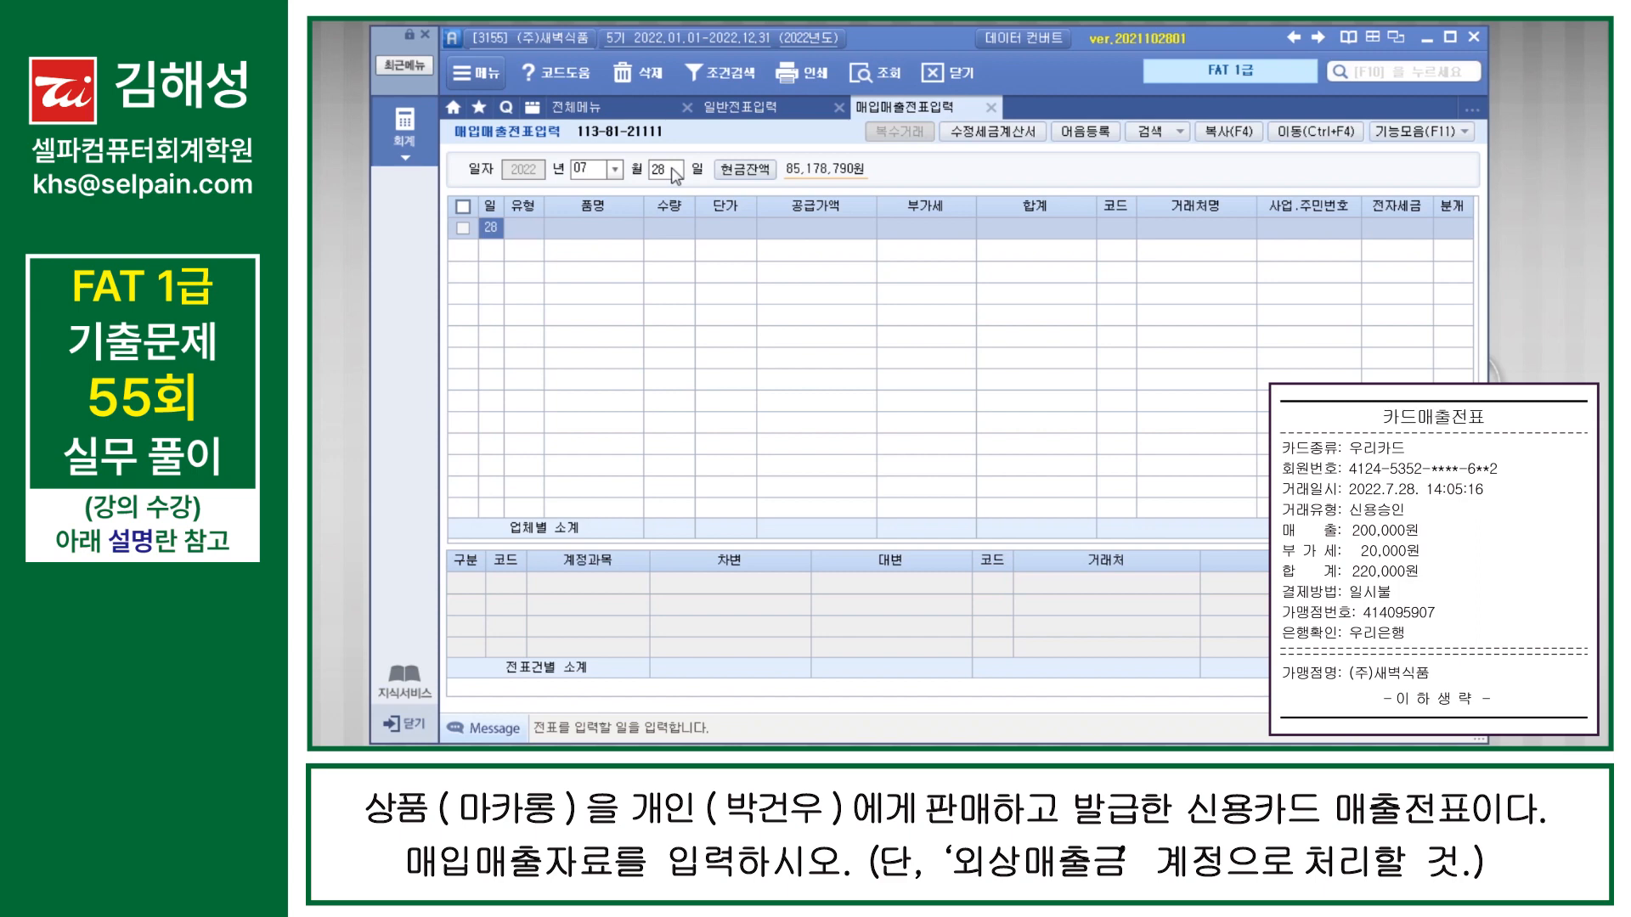
pyautogui.press('Return')
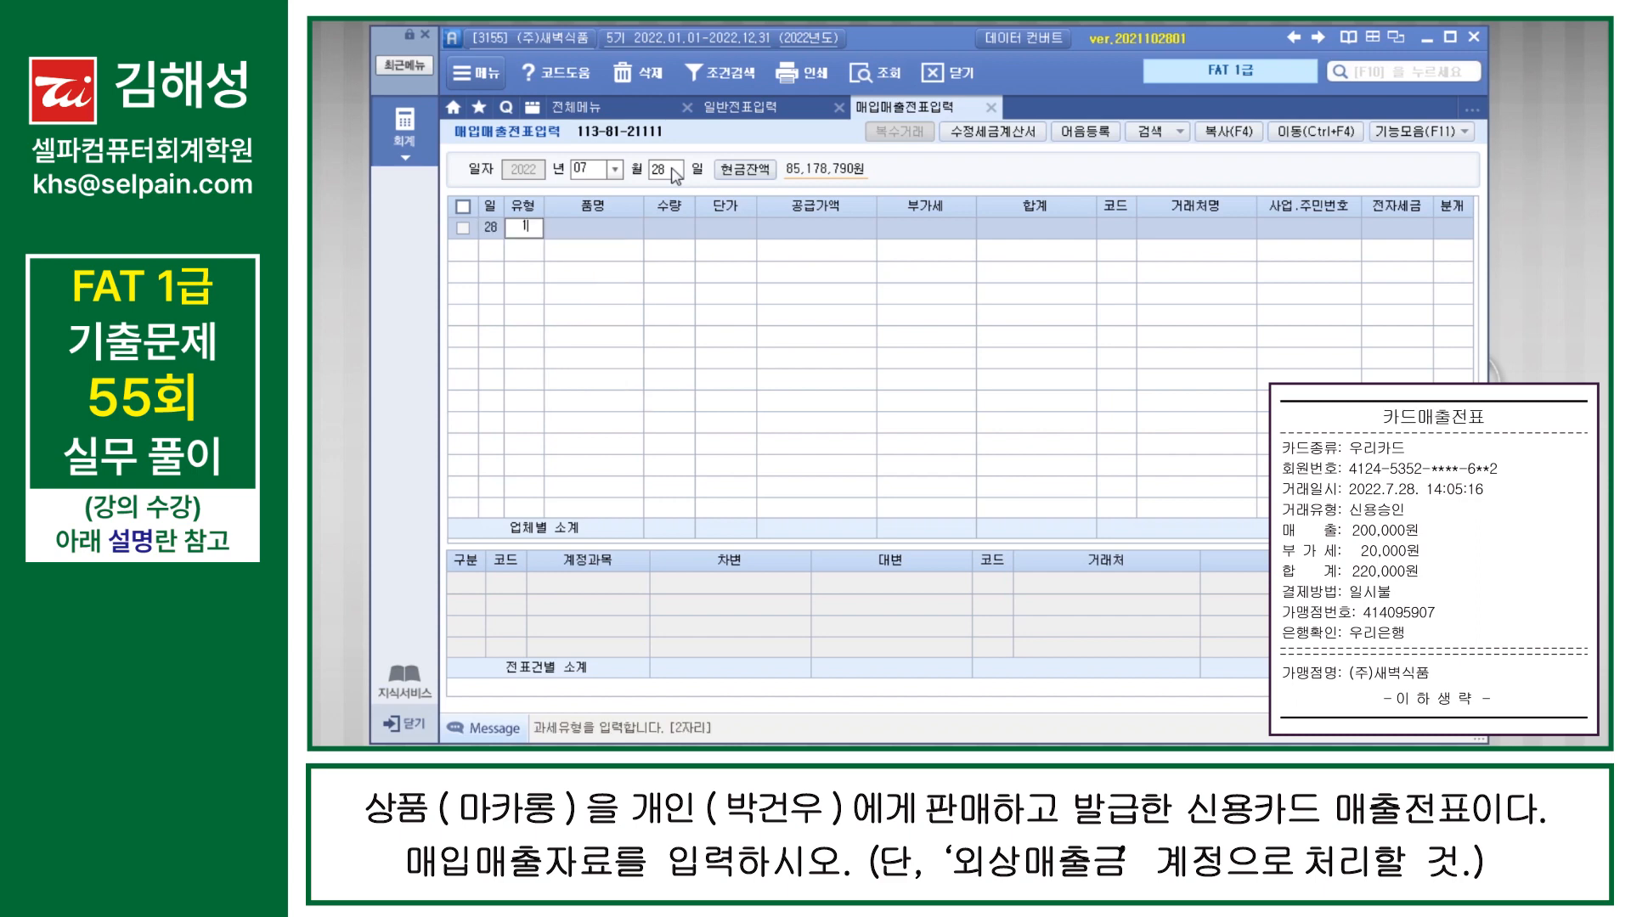
pyautogui.write('17')
pyautogui.press('F2')
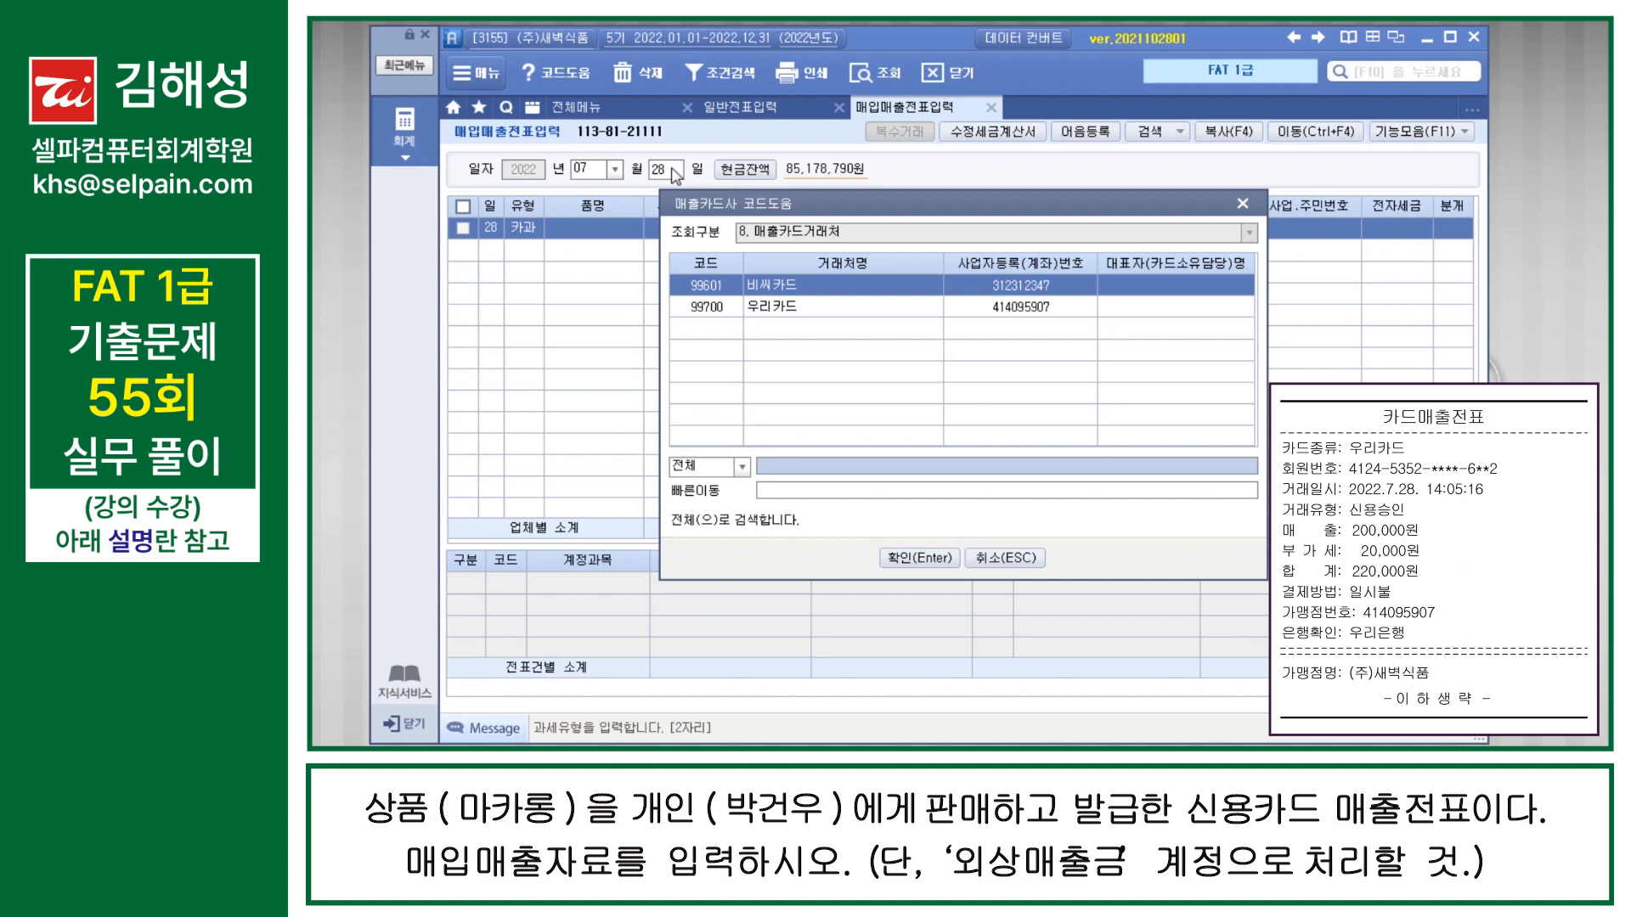
pyautogui.press('Down')
pyautogui.press('Return')
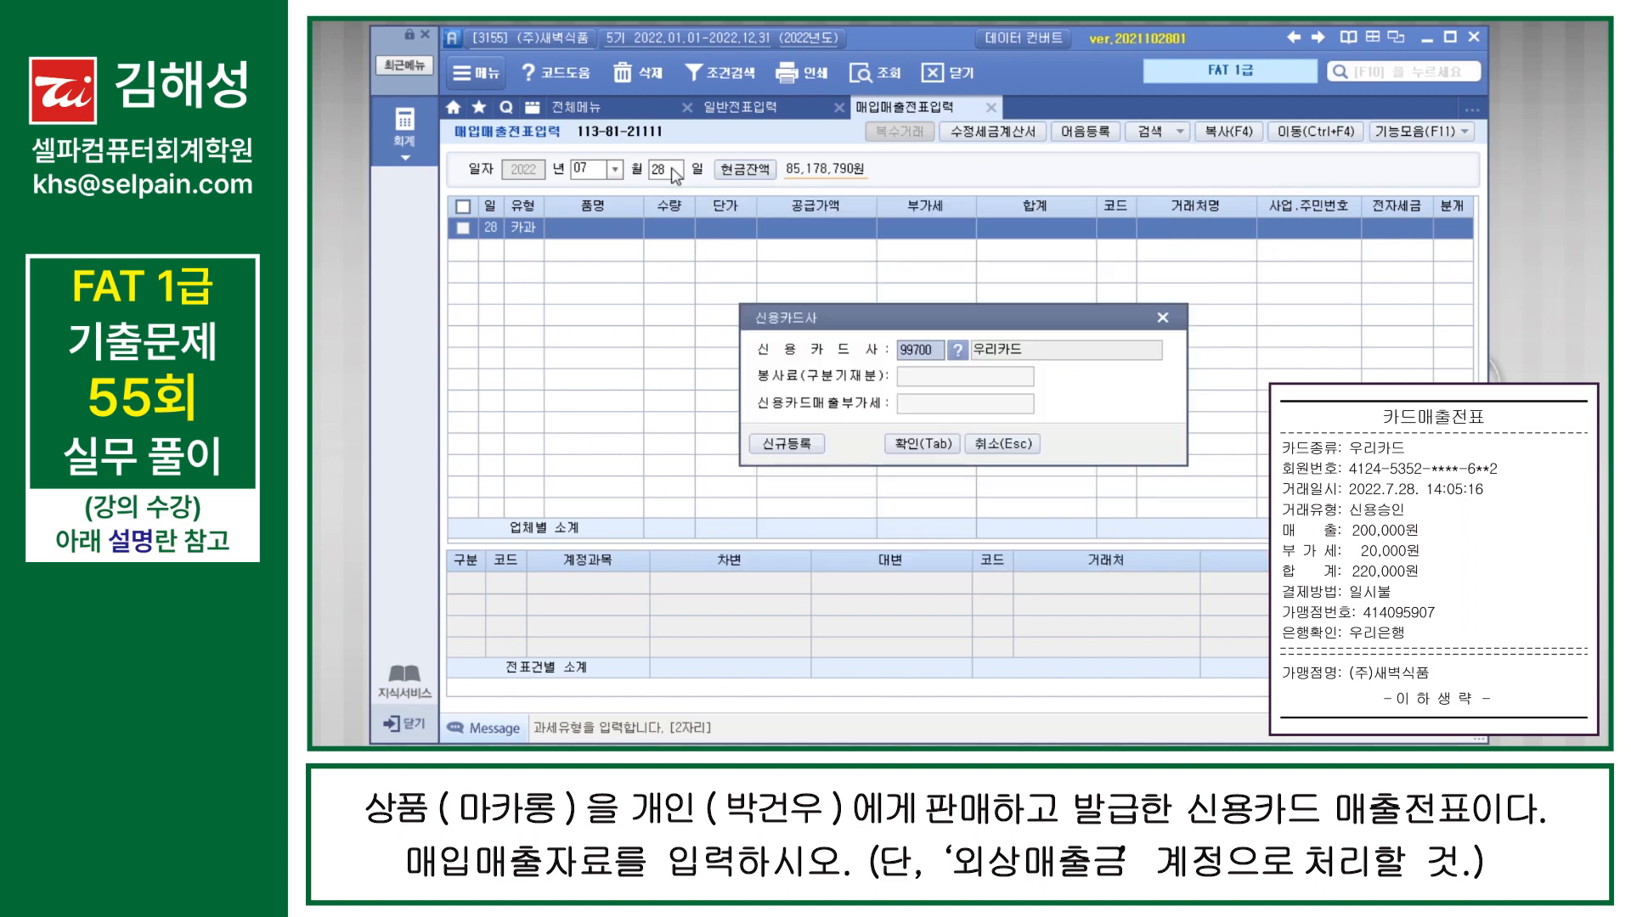
pyautogui.press('Tab')
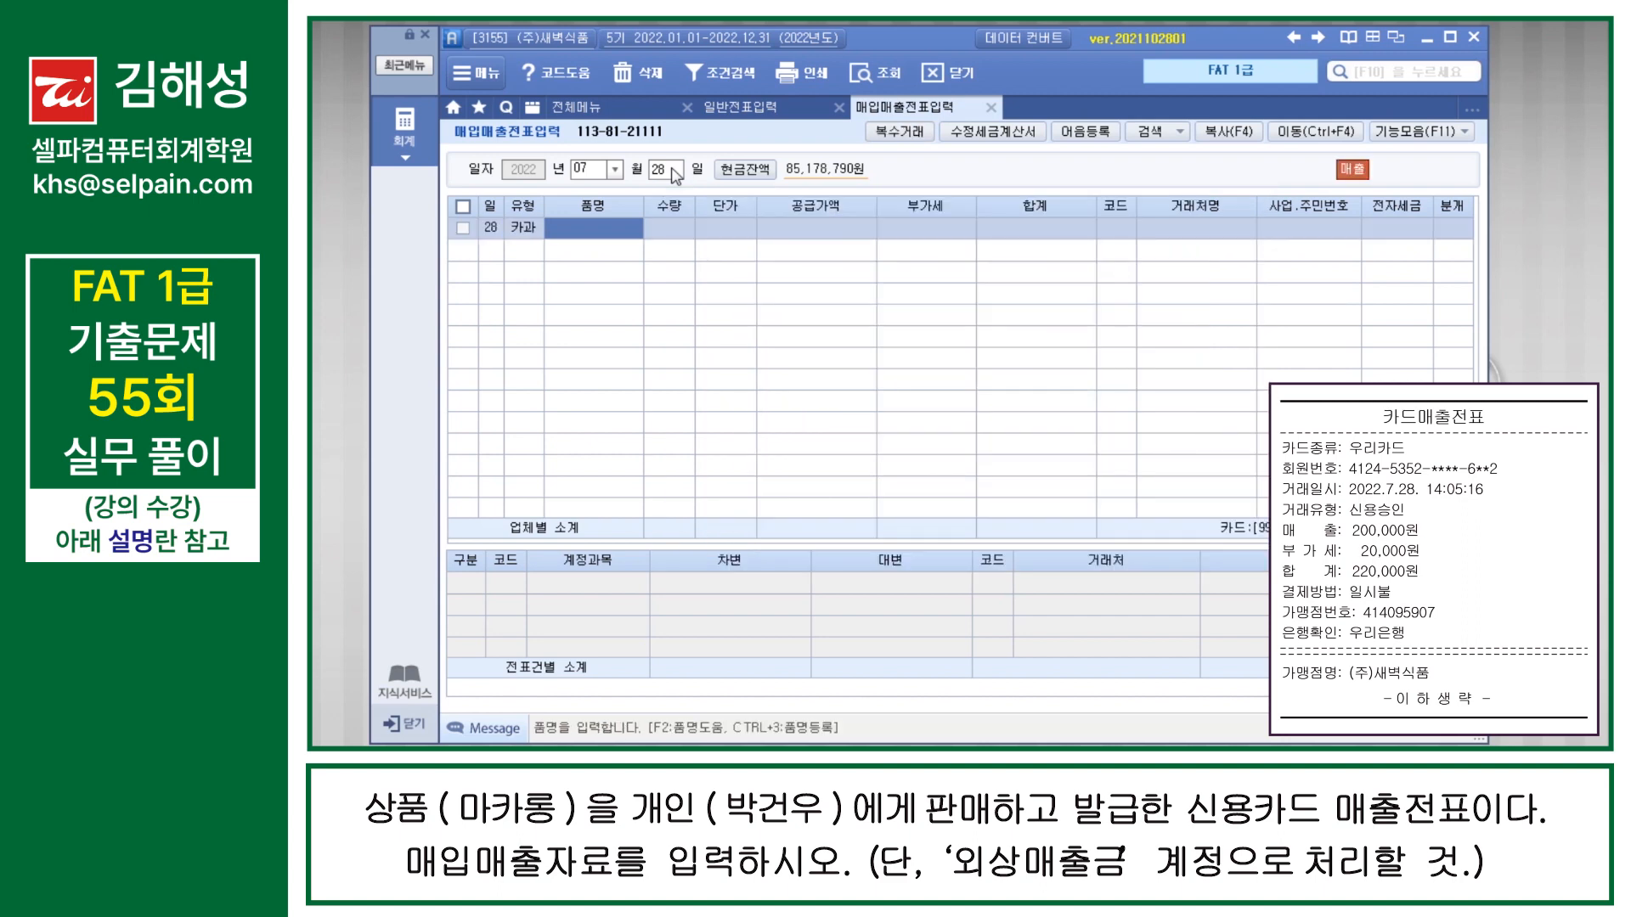
# Step: Enter 상품 as the 품명 and 200,000 as the 공급가액 of the July 28 card sale
pyautogui.write('상품')
pyautogui.press('Return')
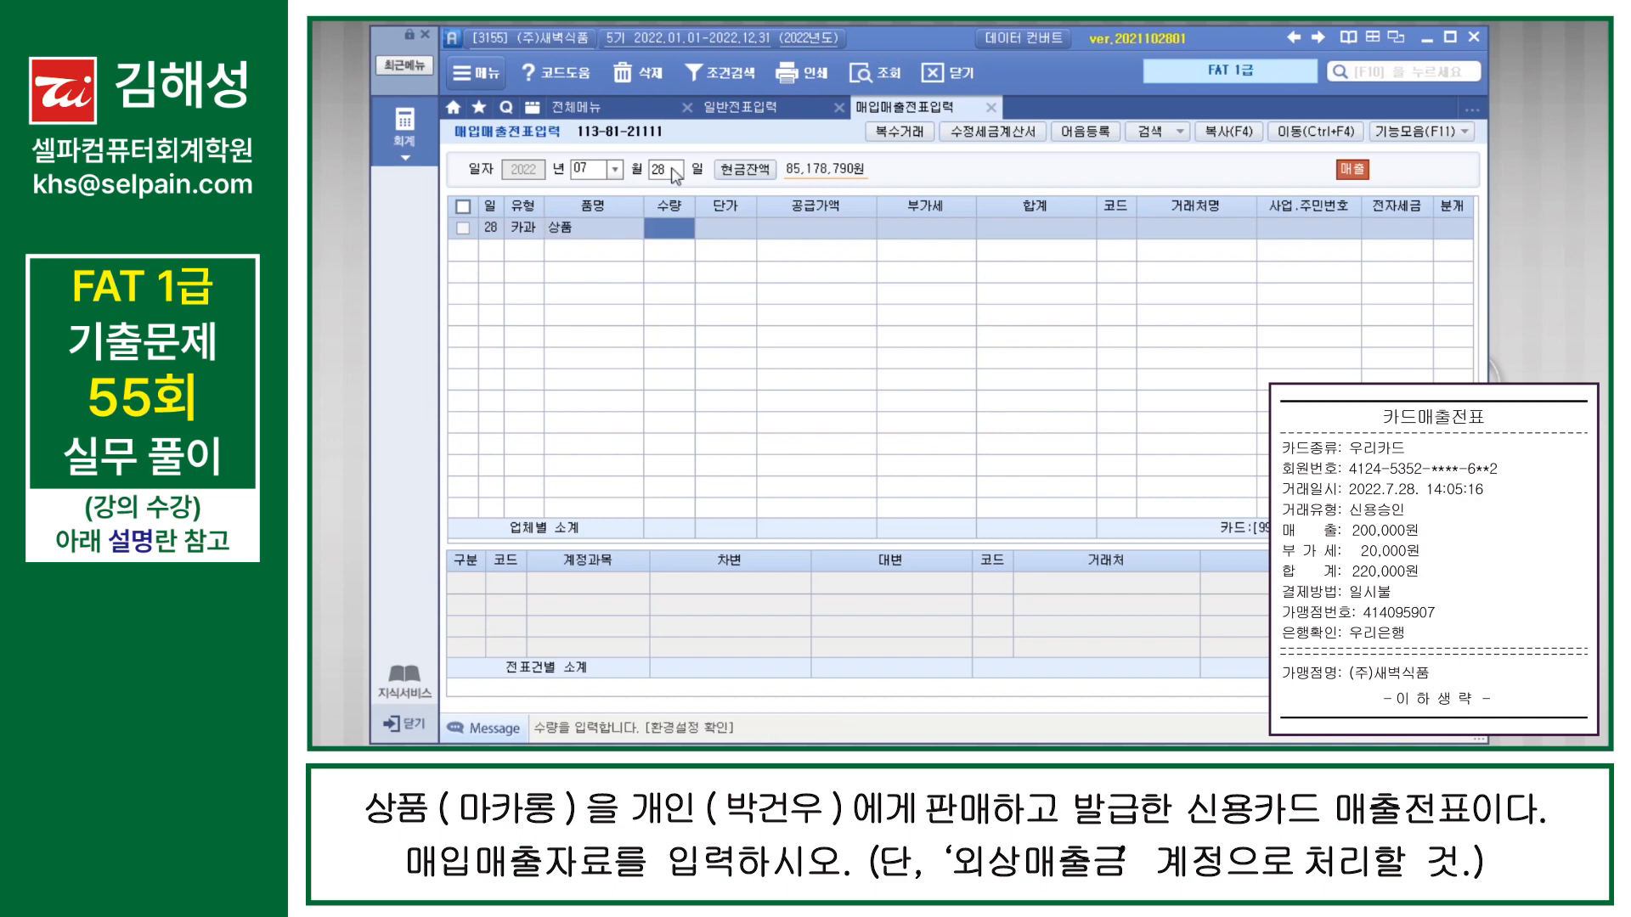
pyautogui.press('Return')
pyautogui.write('200000')
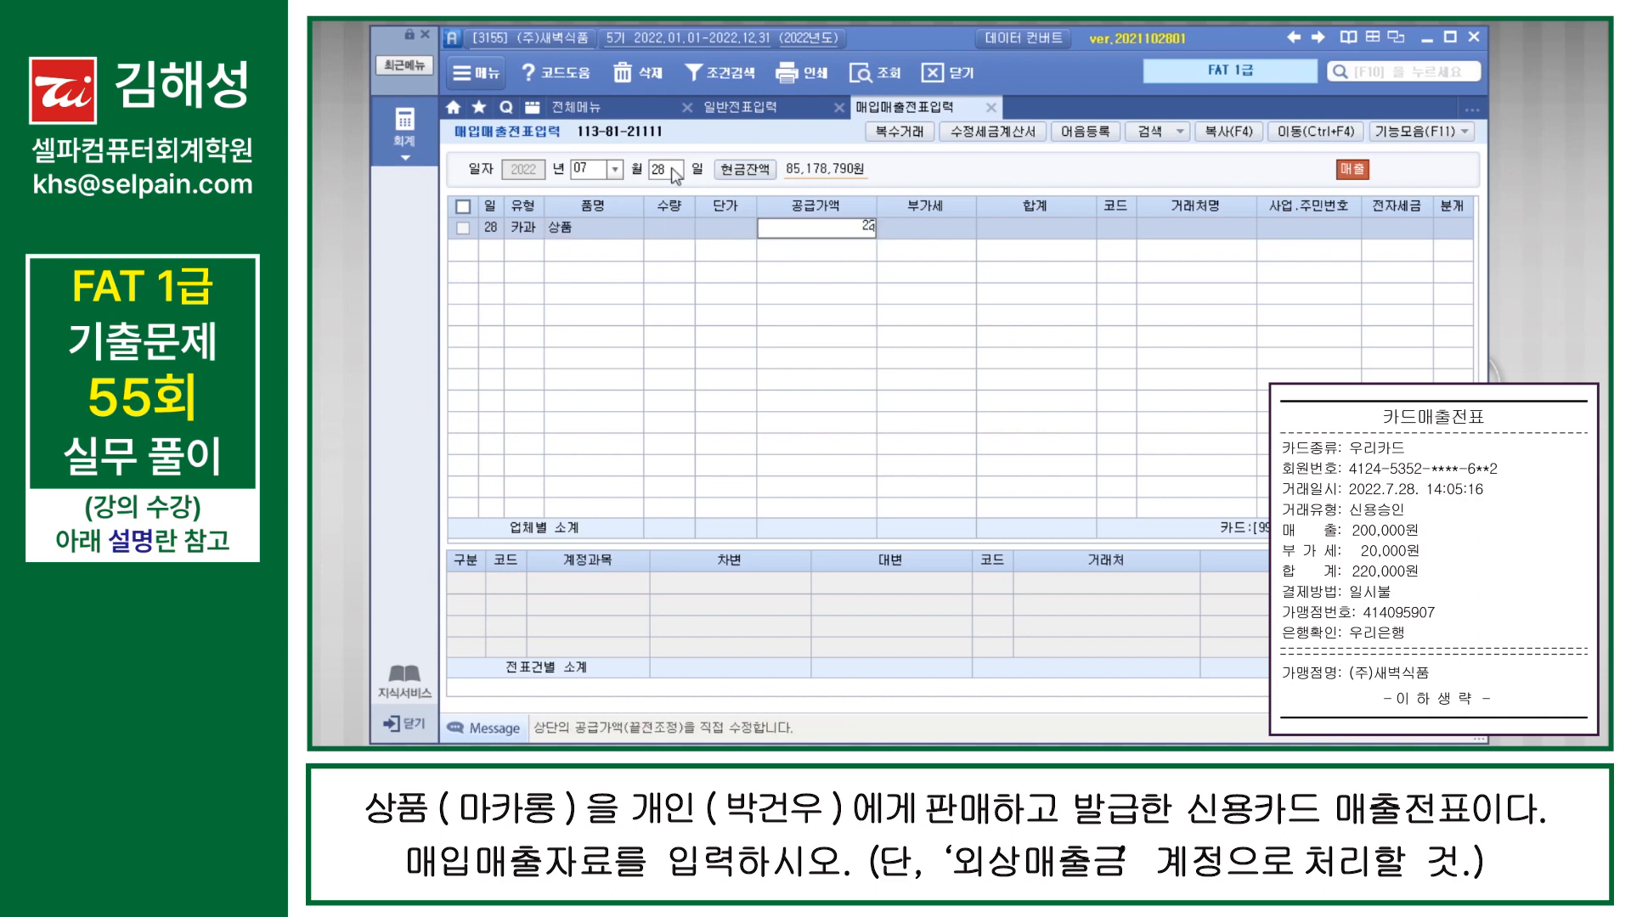
pyautogui.press('Return')
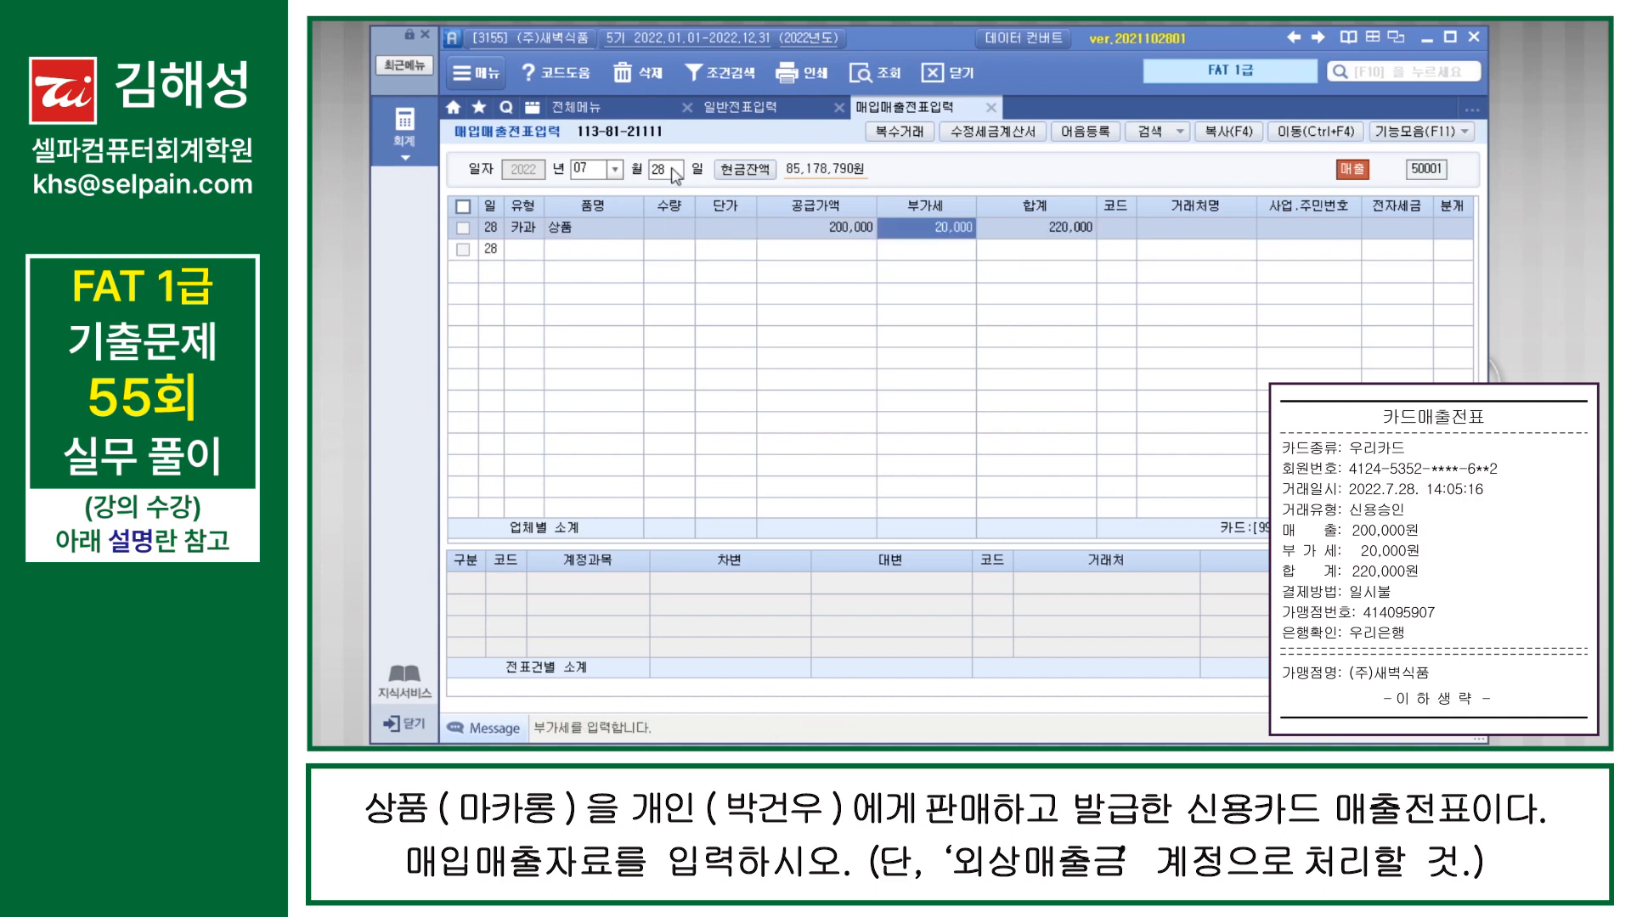
pyautogui.press('Return')
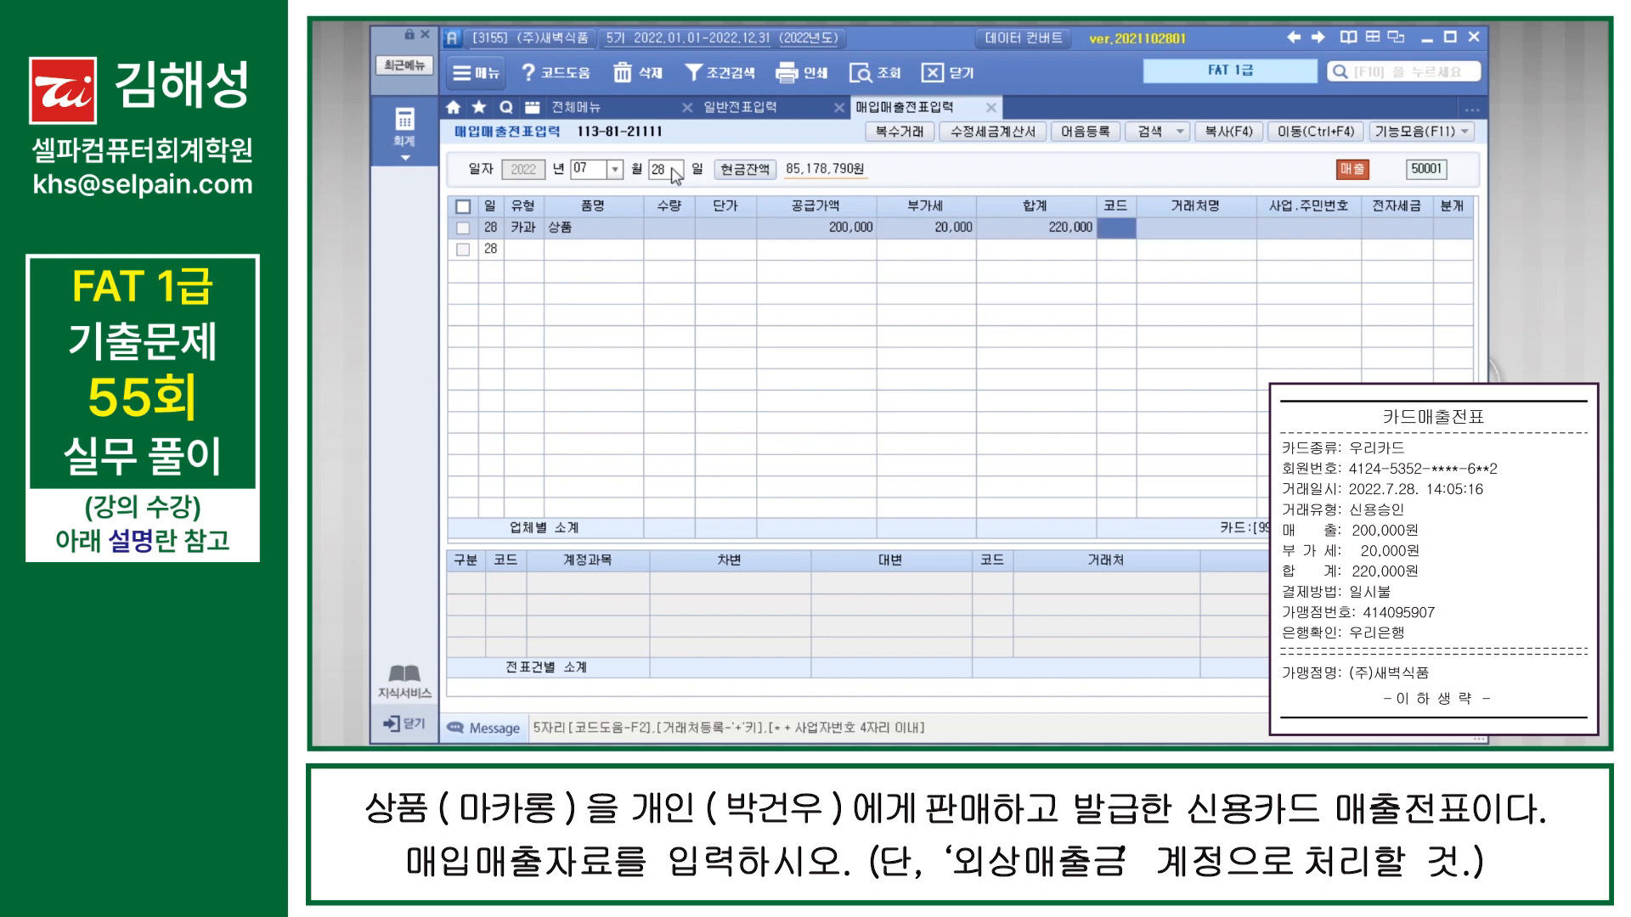
# Step: Assign the individual customer named in the task as the sale's 거래처 and set 분개 to 4 카드
pyautogui.press('Return')
pyautogui.press('Return')
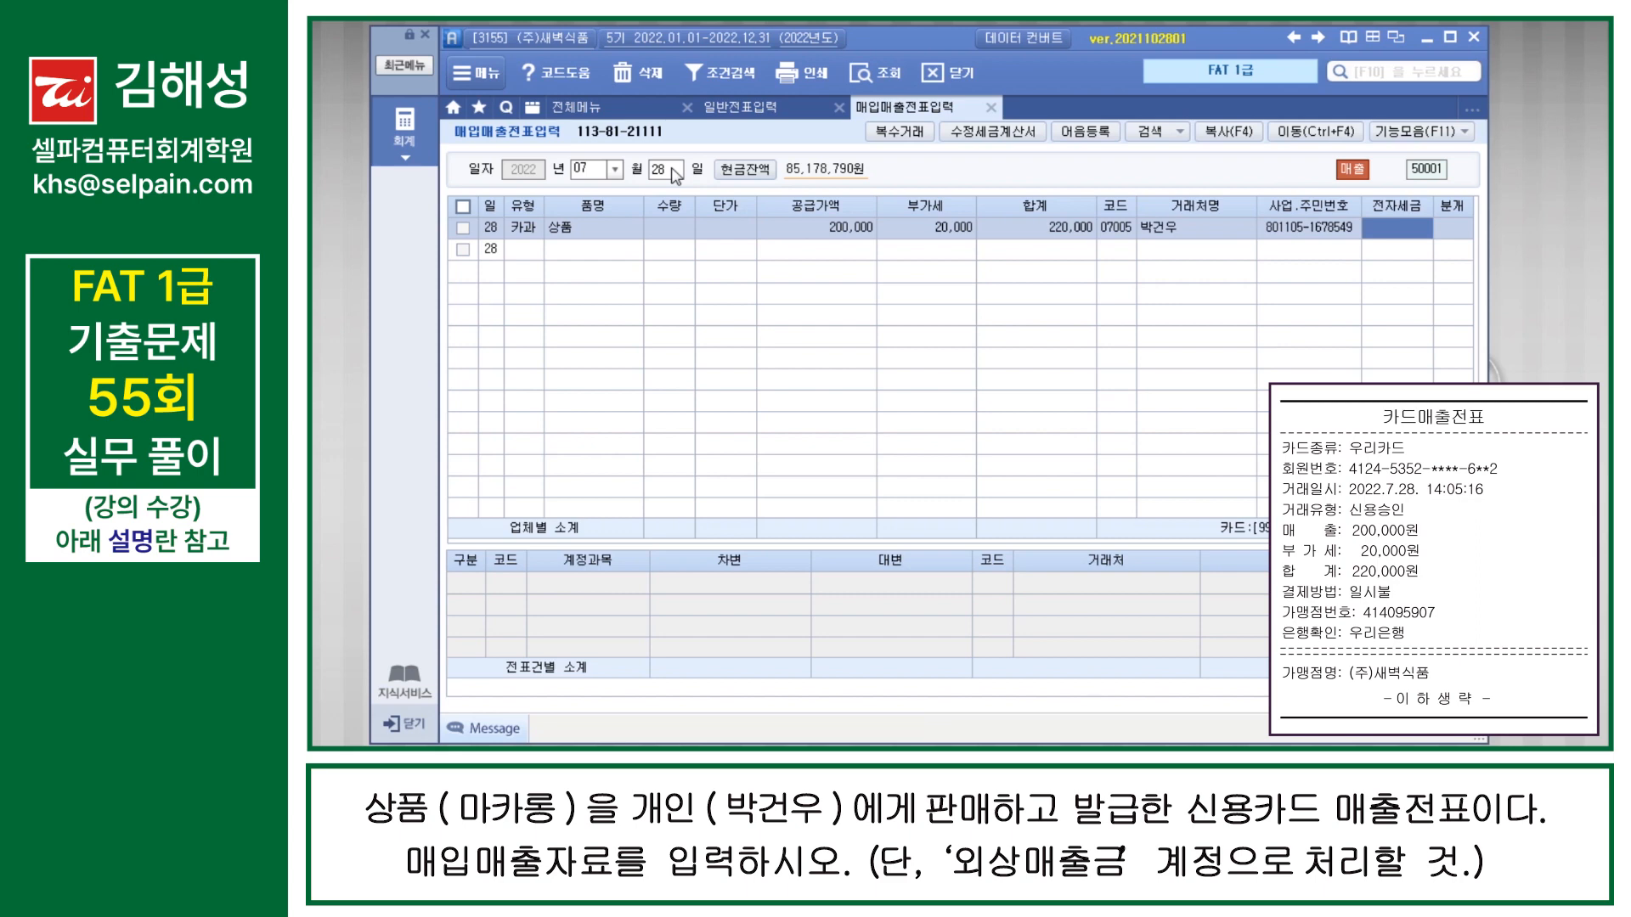
pyautogui.press('Return')
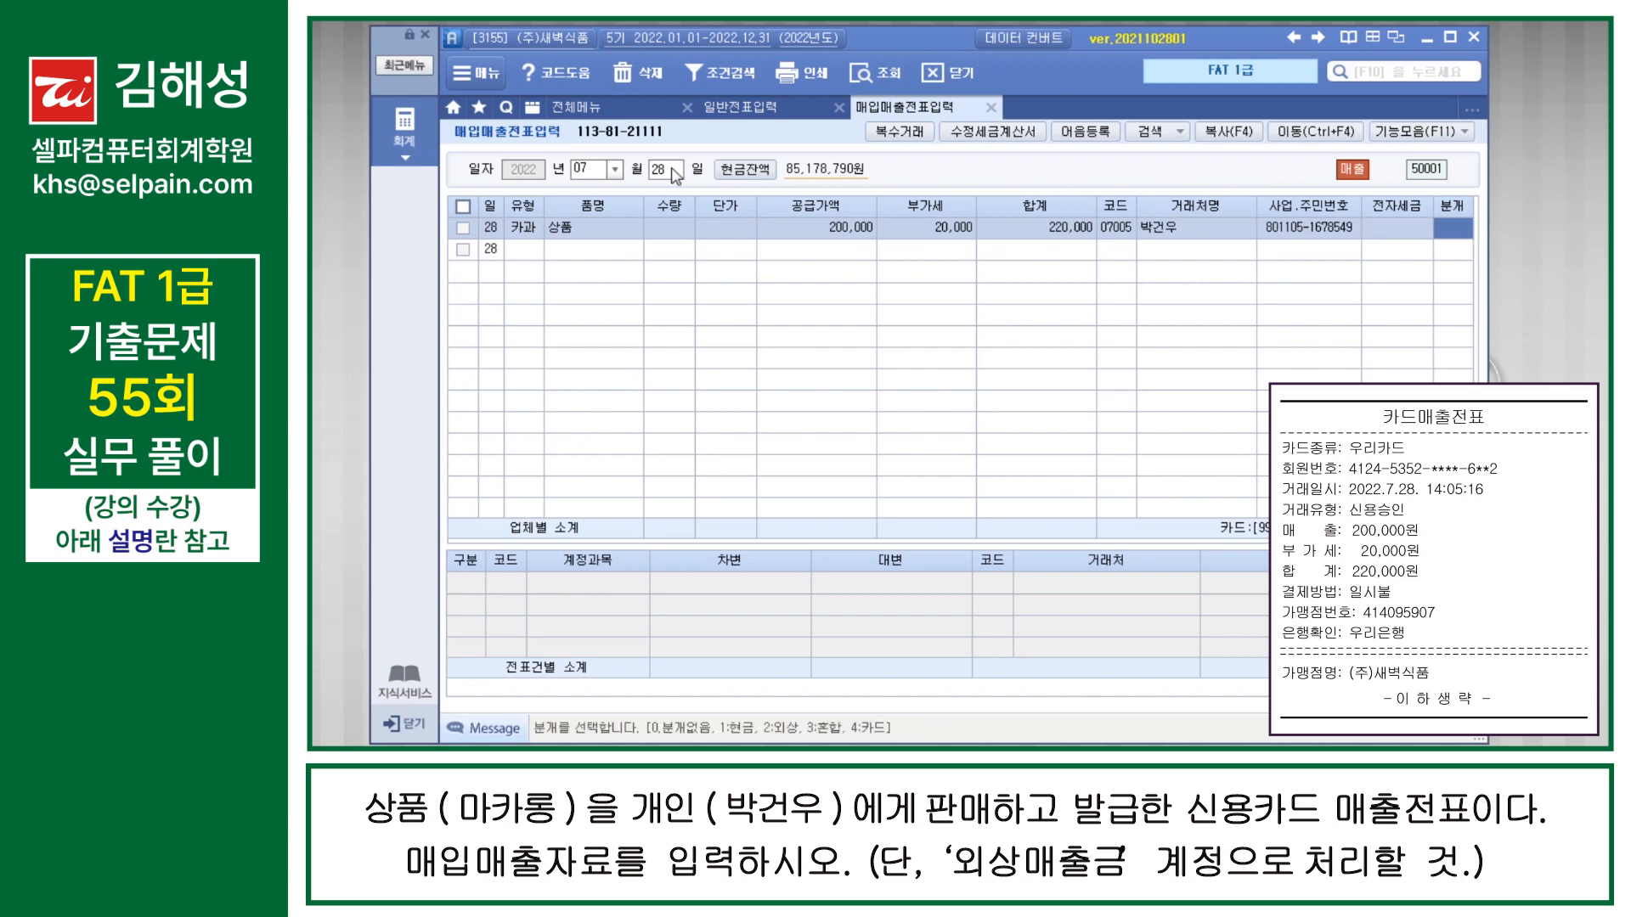
pyautogui.press('Return')
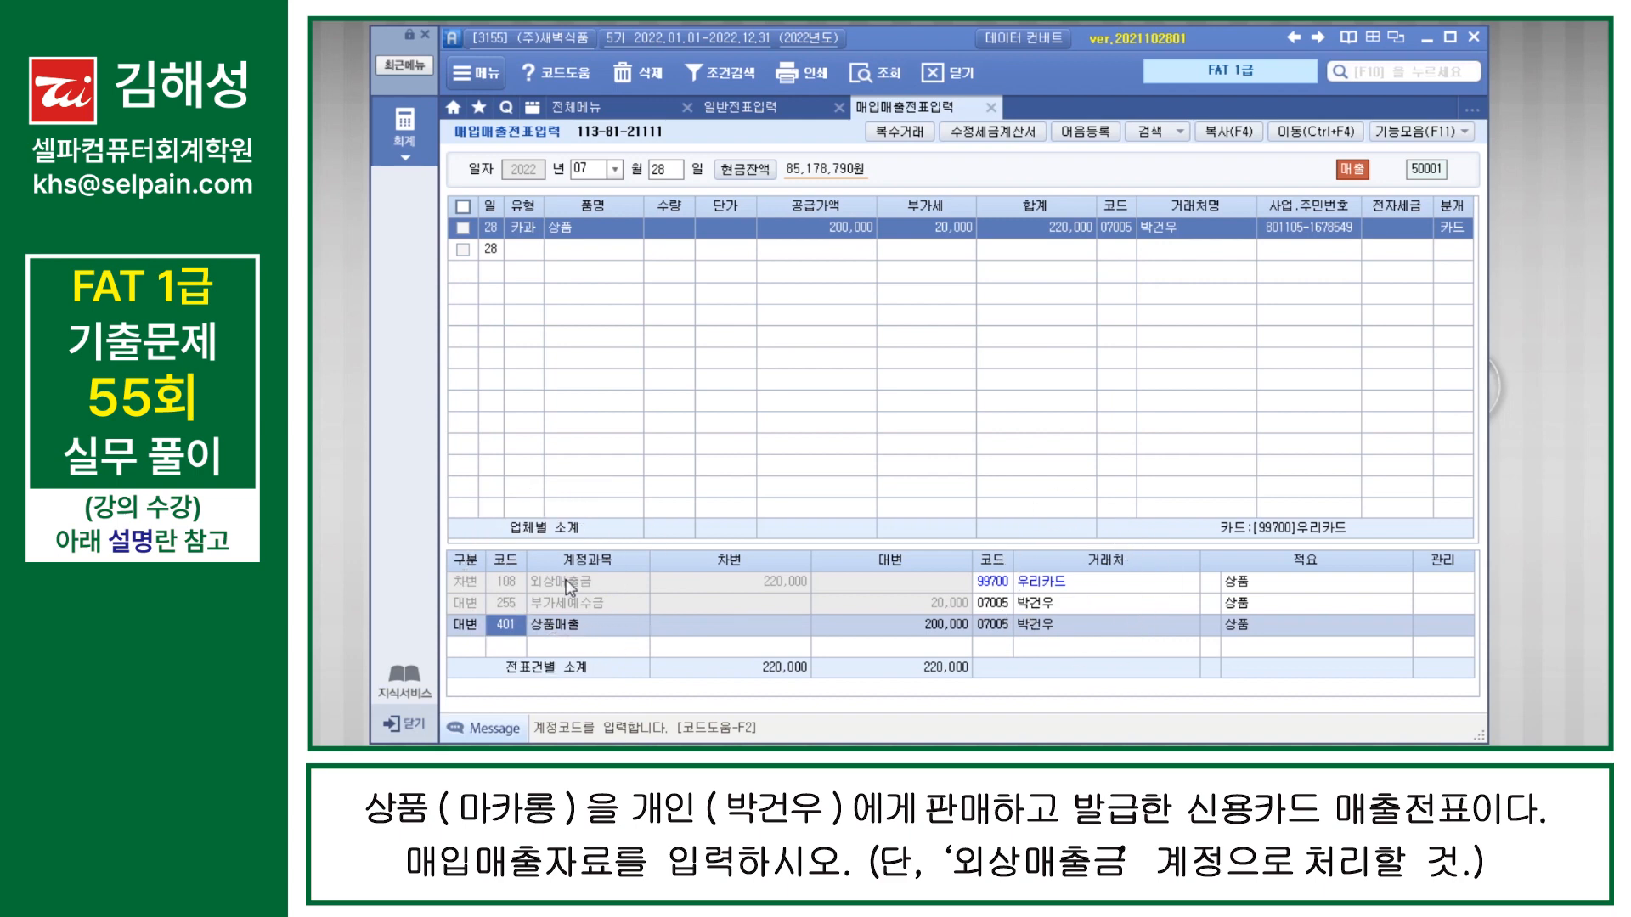
# Step: Change the sale's 분개 to 2 외상 and assign 우리카드 as the 거래처 of the 외상매출금 line
pyautogui.click(1463, 230)
pyautogui.write('2')
pyautogui.press('Return')
pyautogui.click(1001, 584)
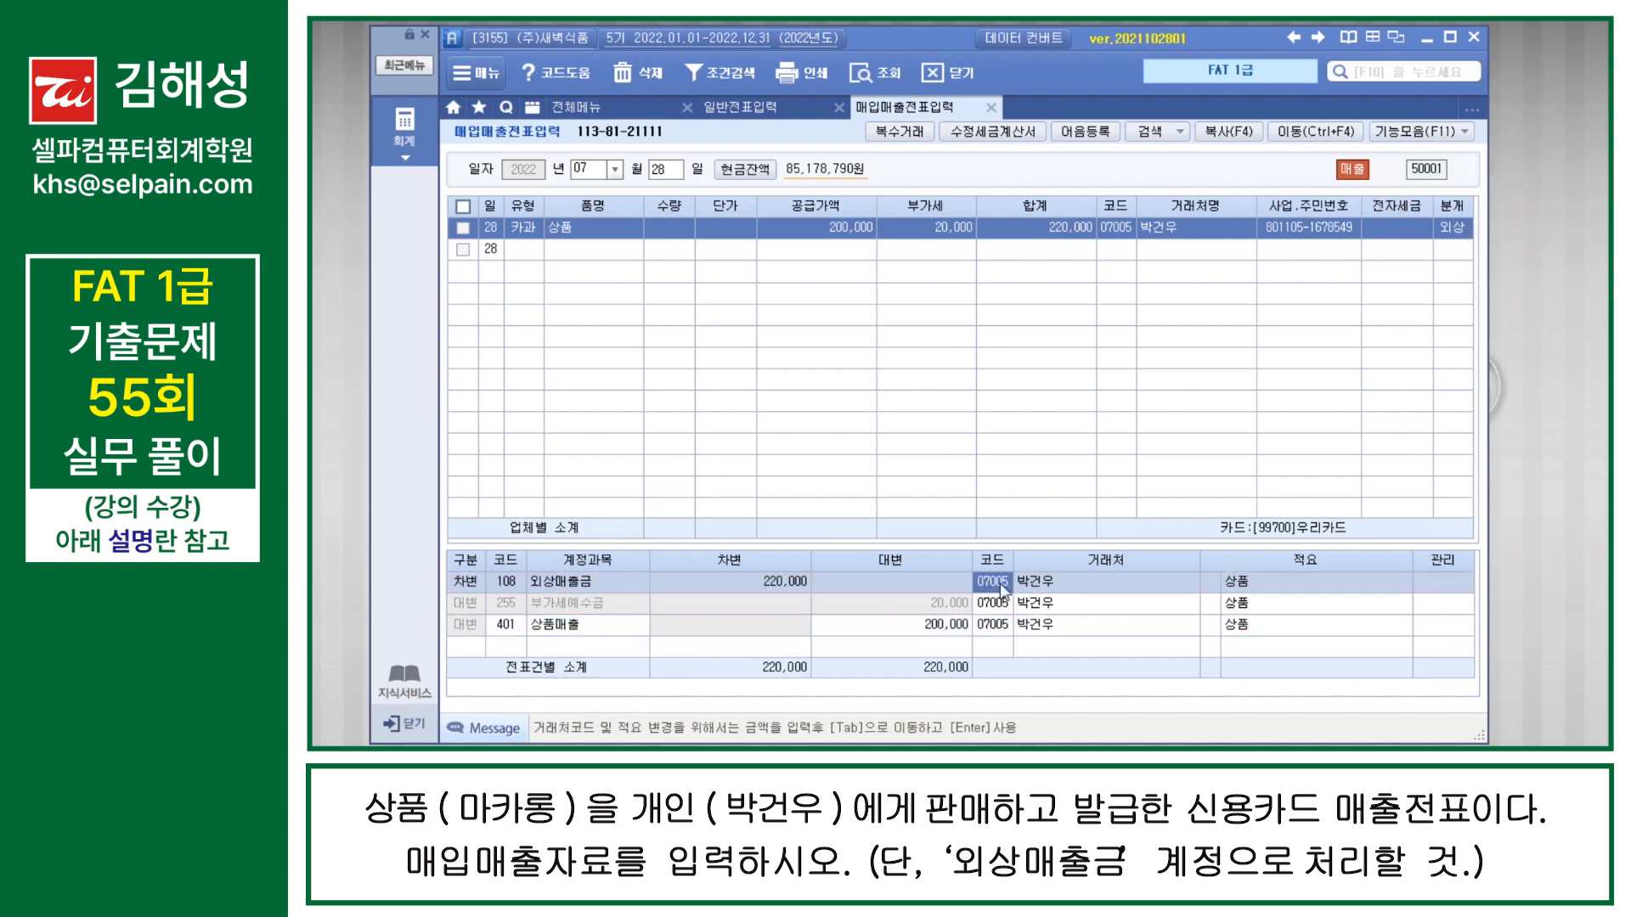
pyautogui.write('우리')
pyautogui.press('Return')
pyautogui.press('Down')
pyautogui.press('Return')
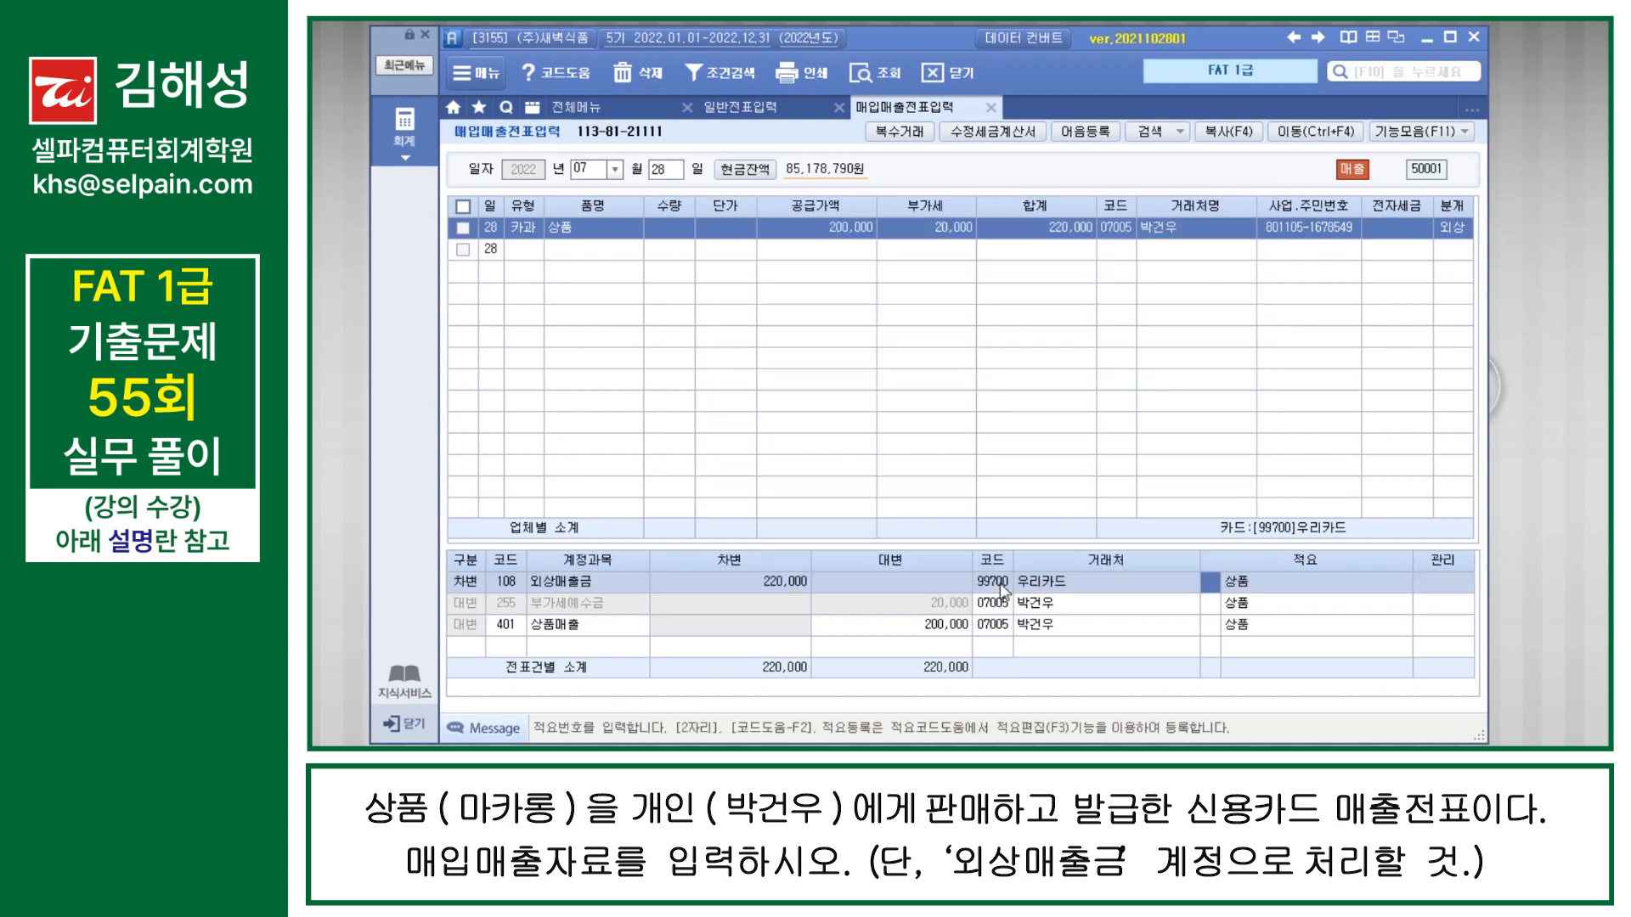
pyautogui.press('Return')
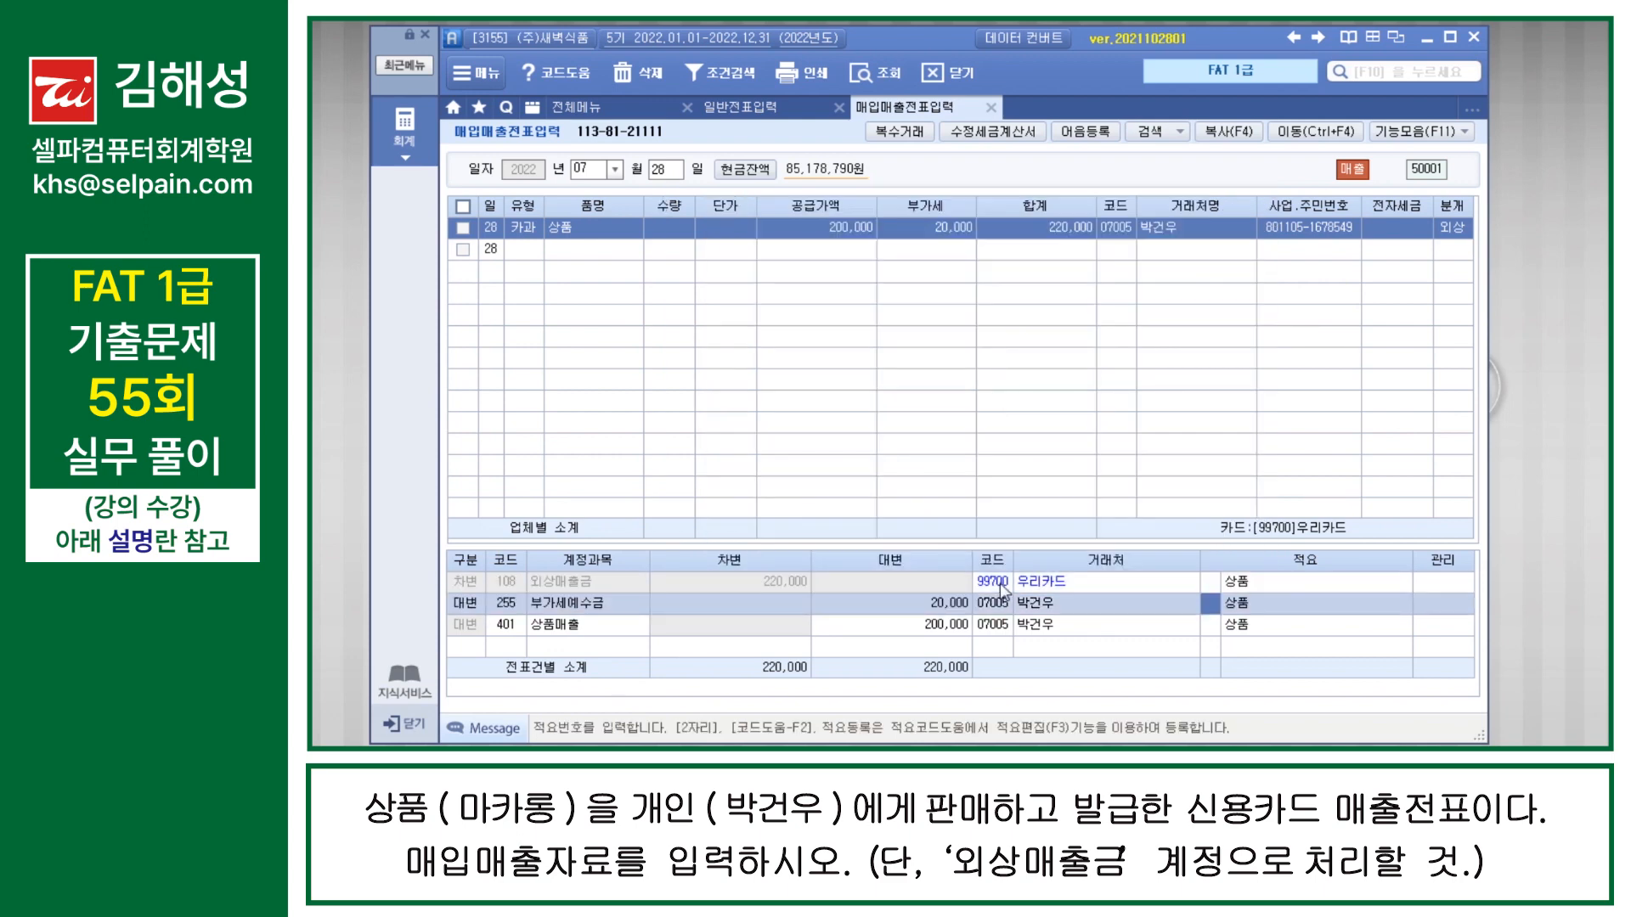
pyautogui.click(1038, 628)
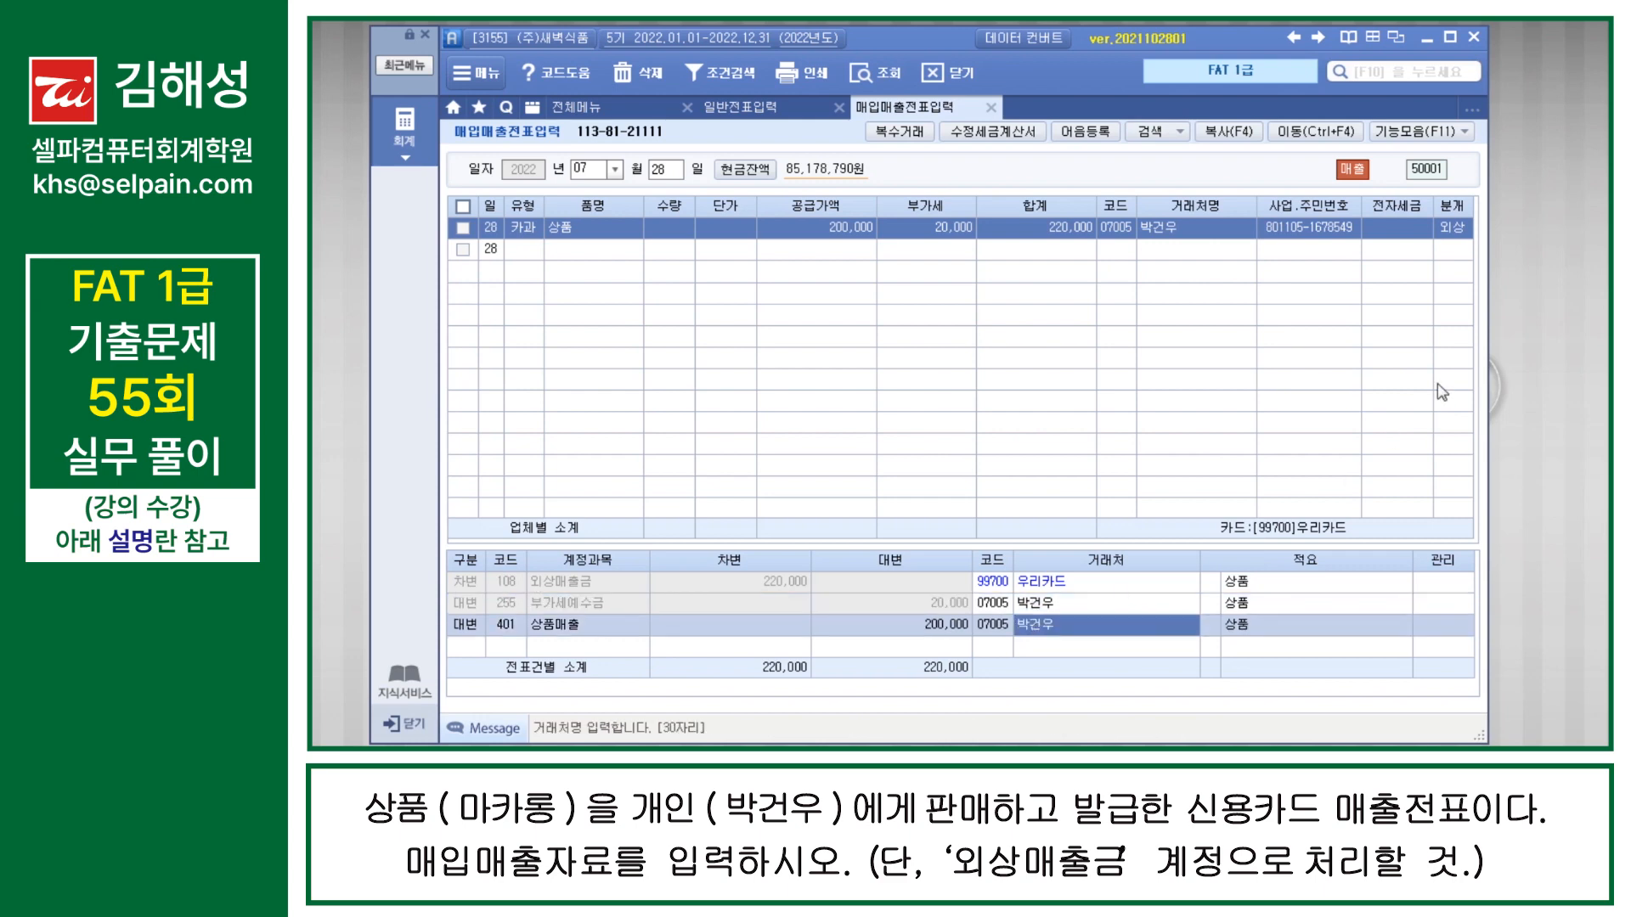
# Step: Set the July 28 sale's 분개 to 4 카드 and complete the voucher
pyautogui.click(1456, 230)
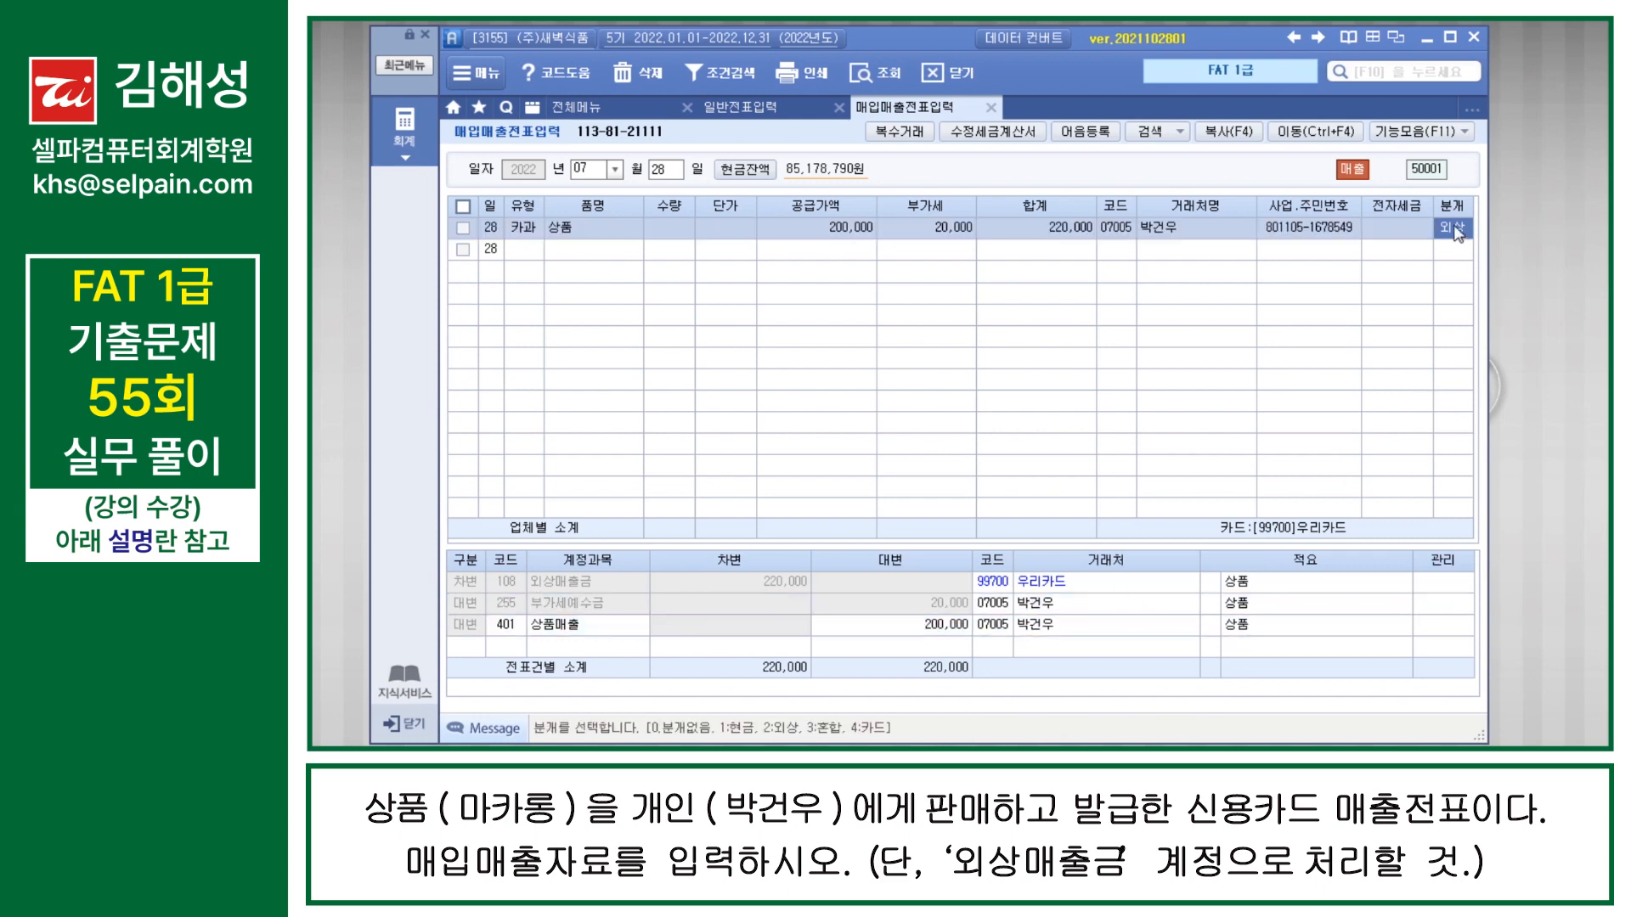
pyautogui.write('4')
pyautogui.press('Return')
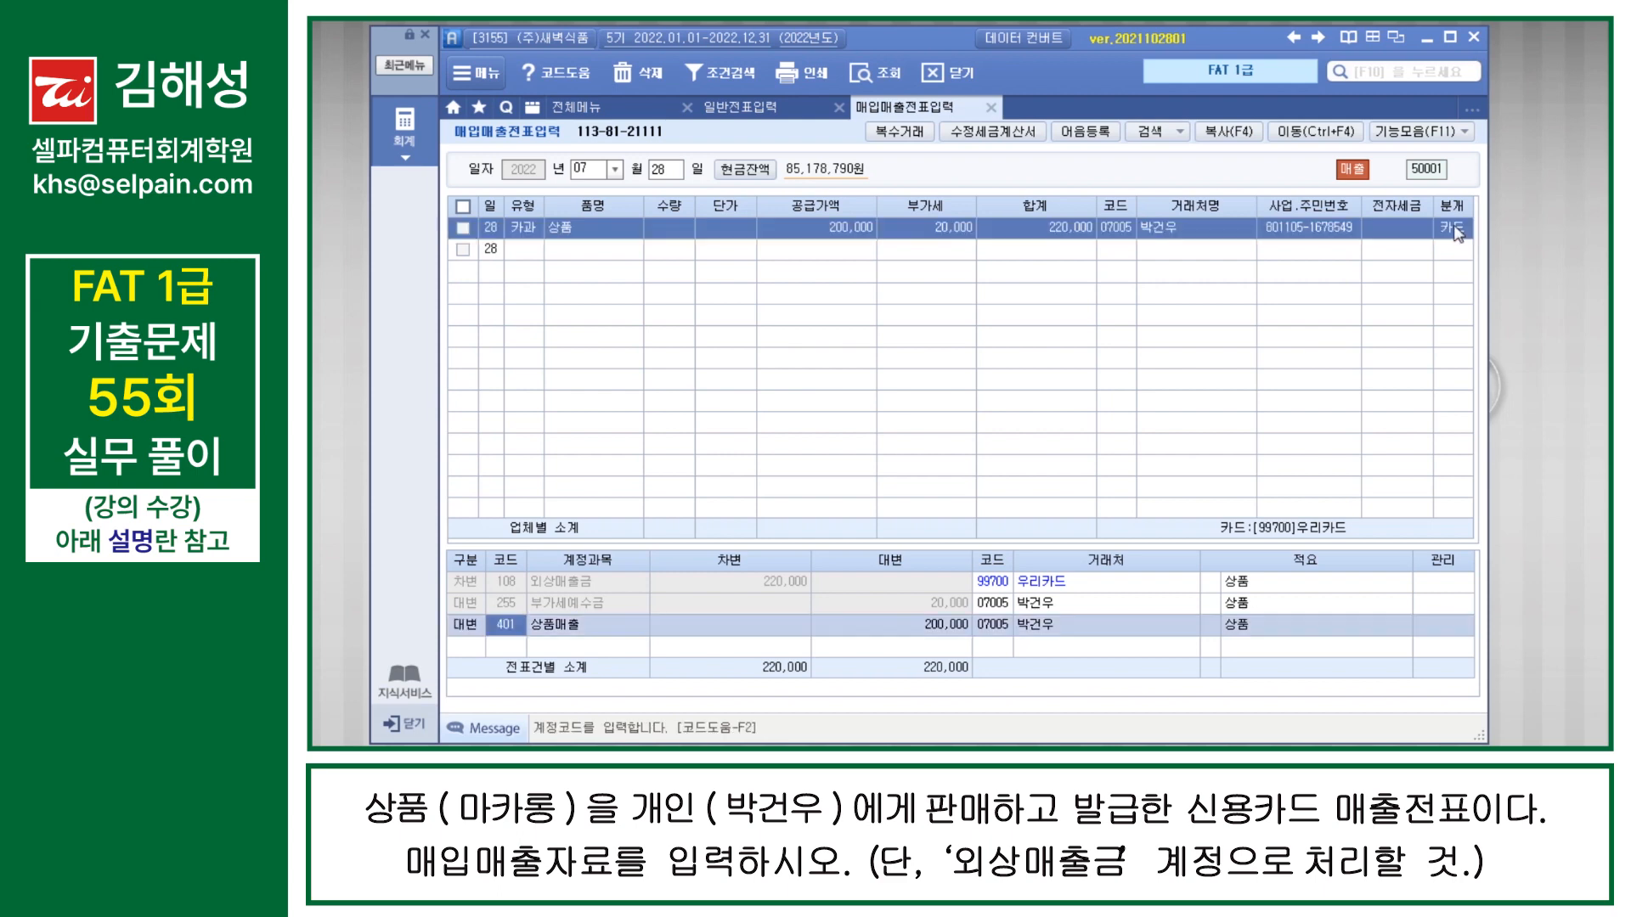
pyautogui.press('ctrl')
pyautogui.press('ctrl')
pyautogui.press('Return')
pyautogui.press('Return')
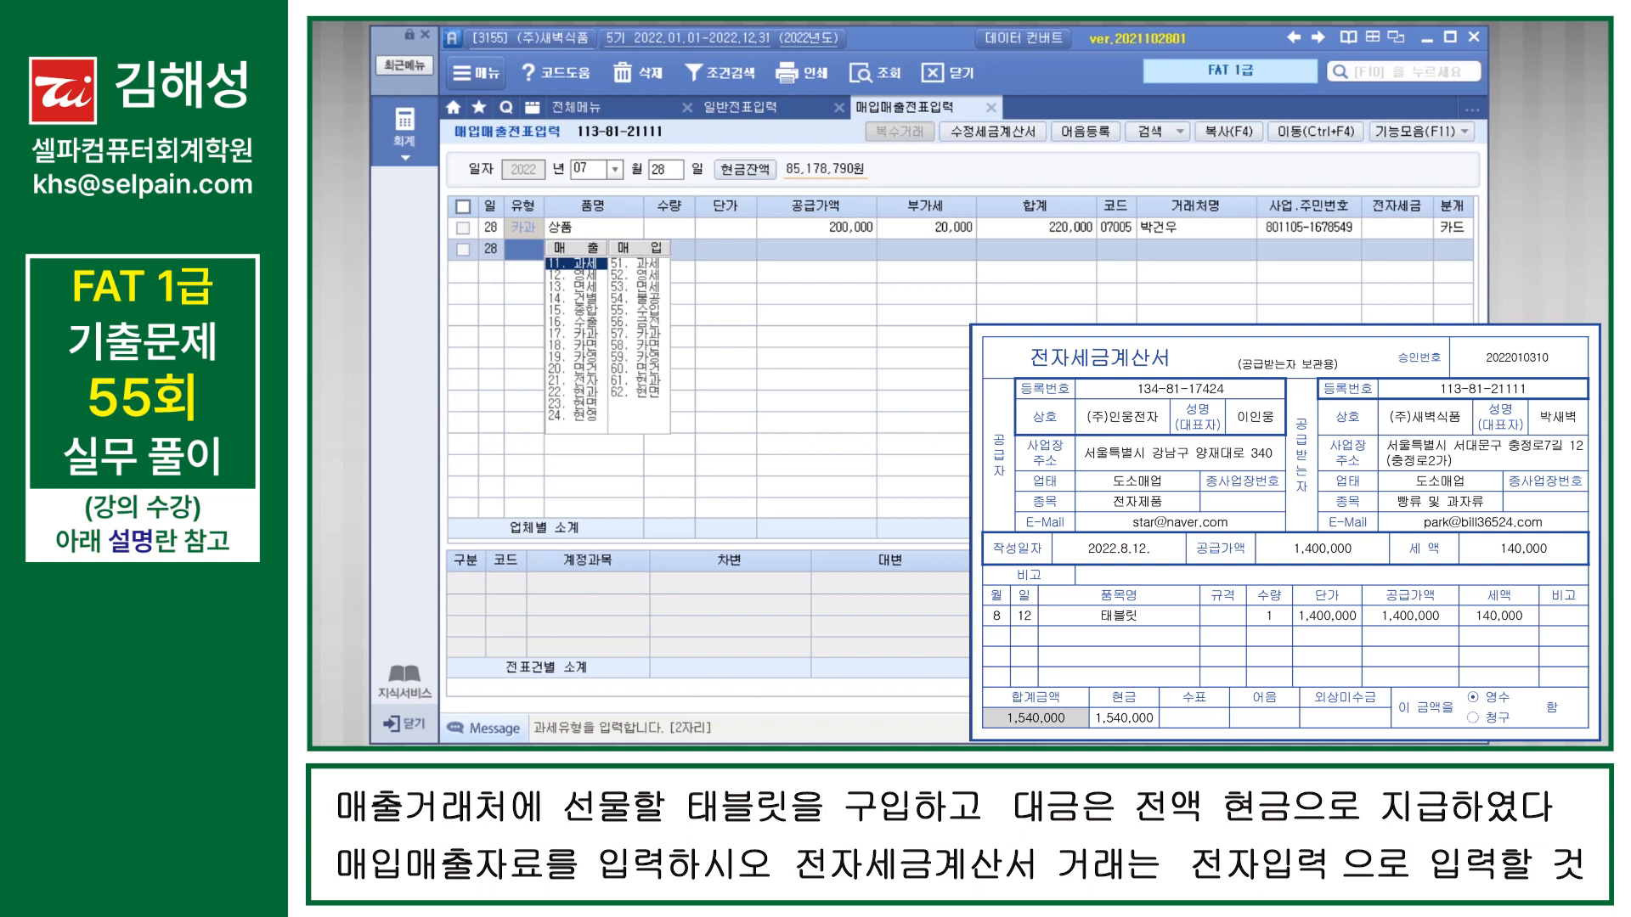
# Step: Start an August 12 voucher of type 54 불공 with 9. 접대비 관련 매입세액 as the 불공제사유
pyautogui.press('Escape')
pyautogui.press('Escape')
pyautogui.write('0812')
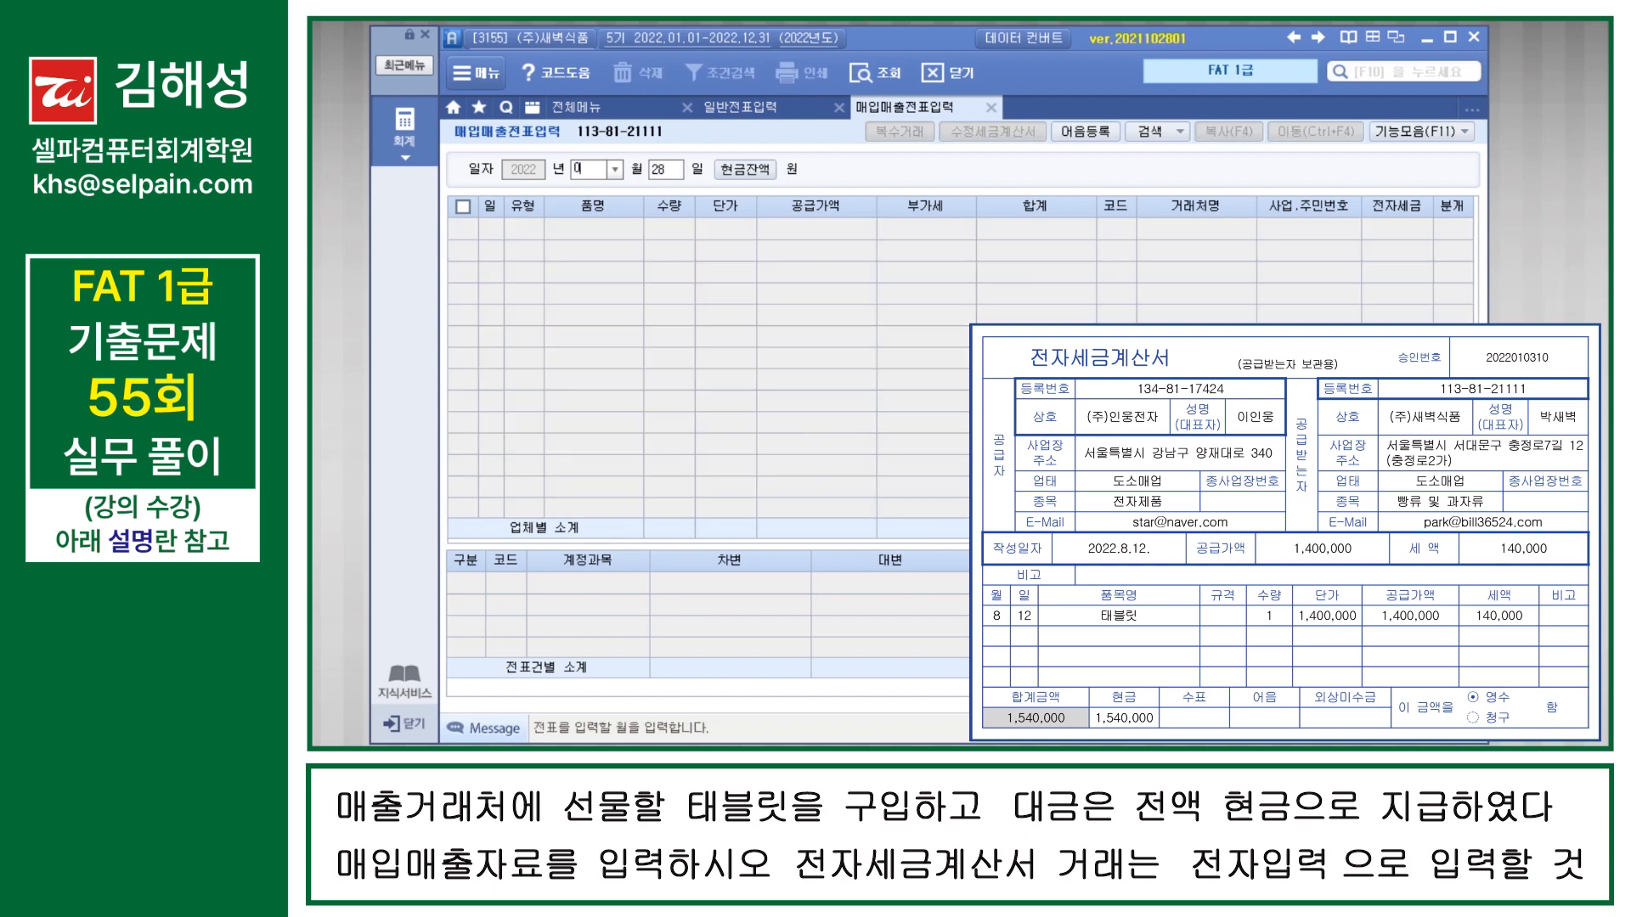
pyautogui.press('Return')
pyautogui.write('54')
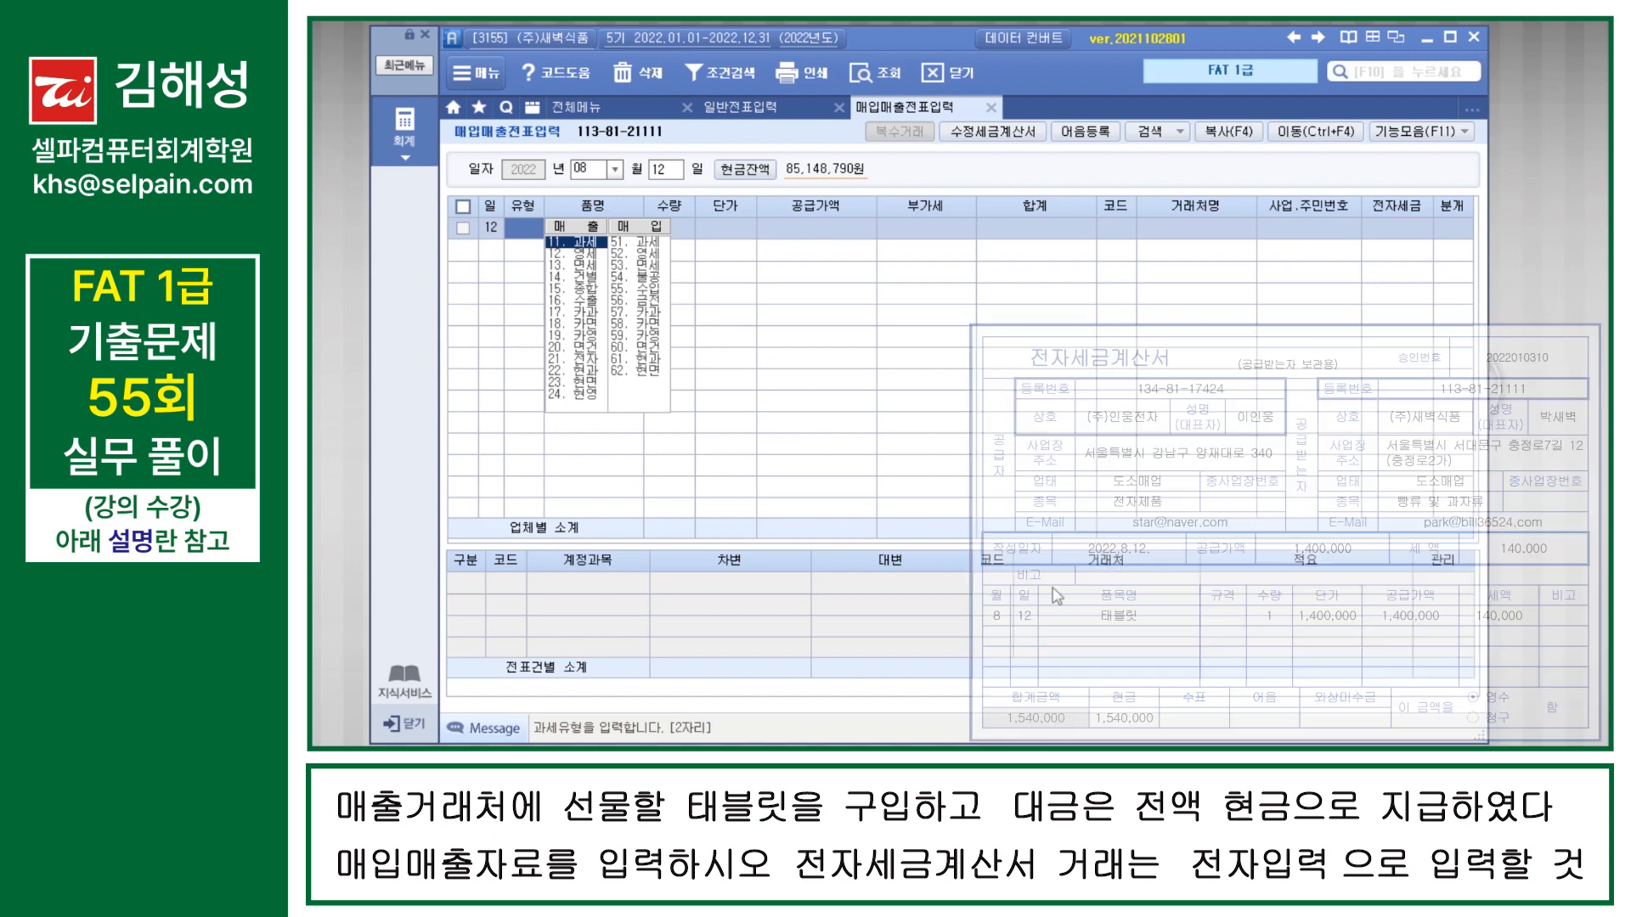
pyautogui.press('Return')
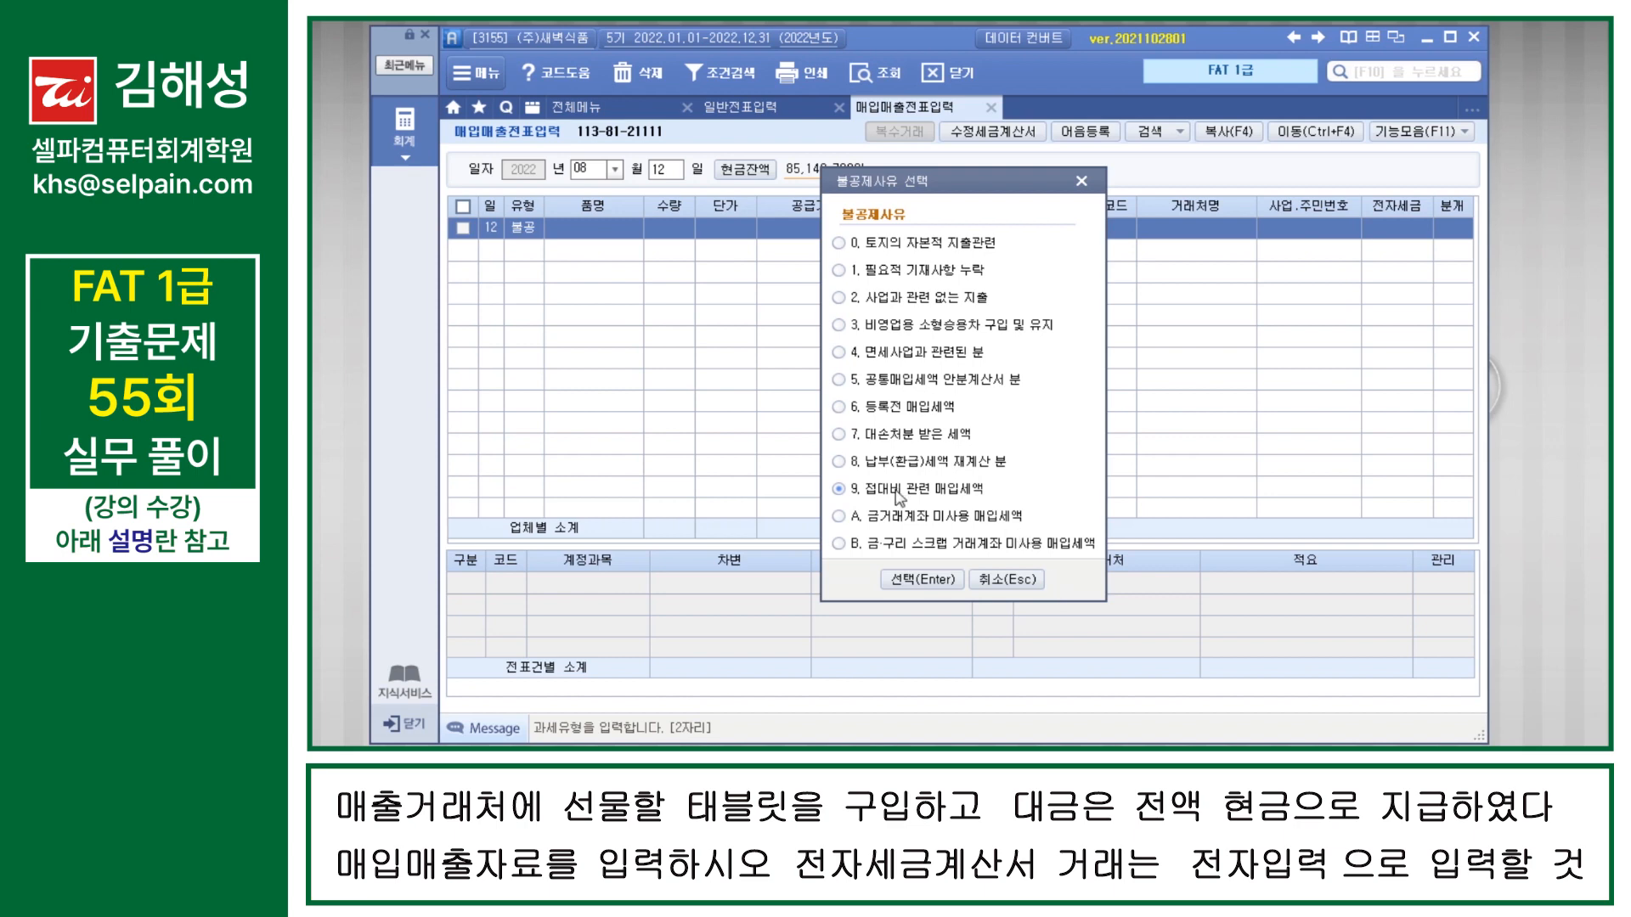
pyautogui.click(922, 581)
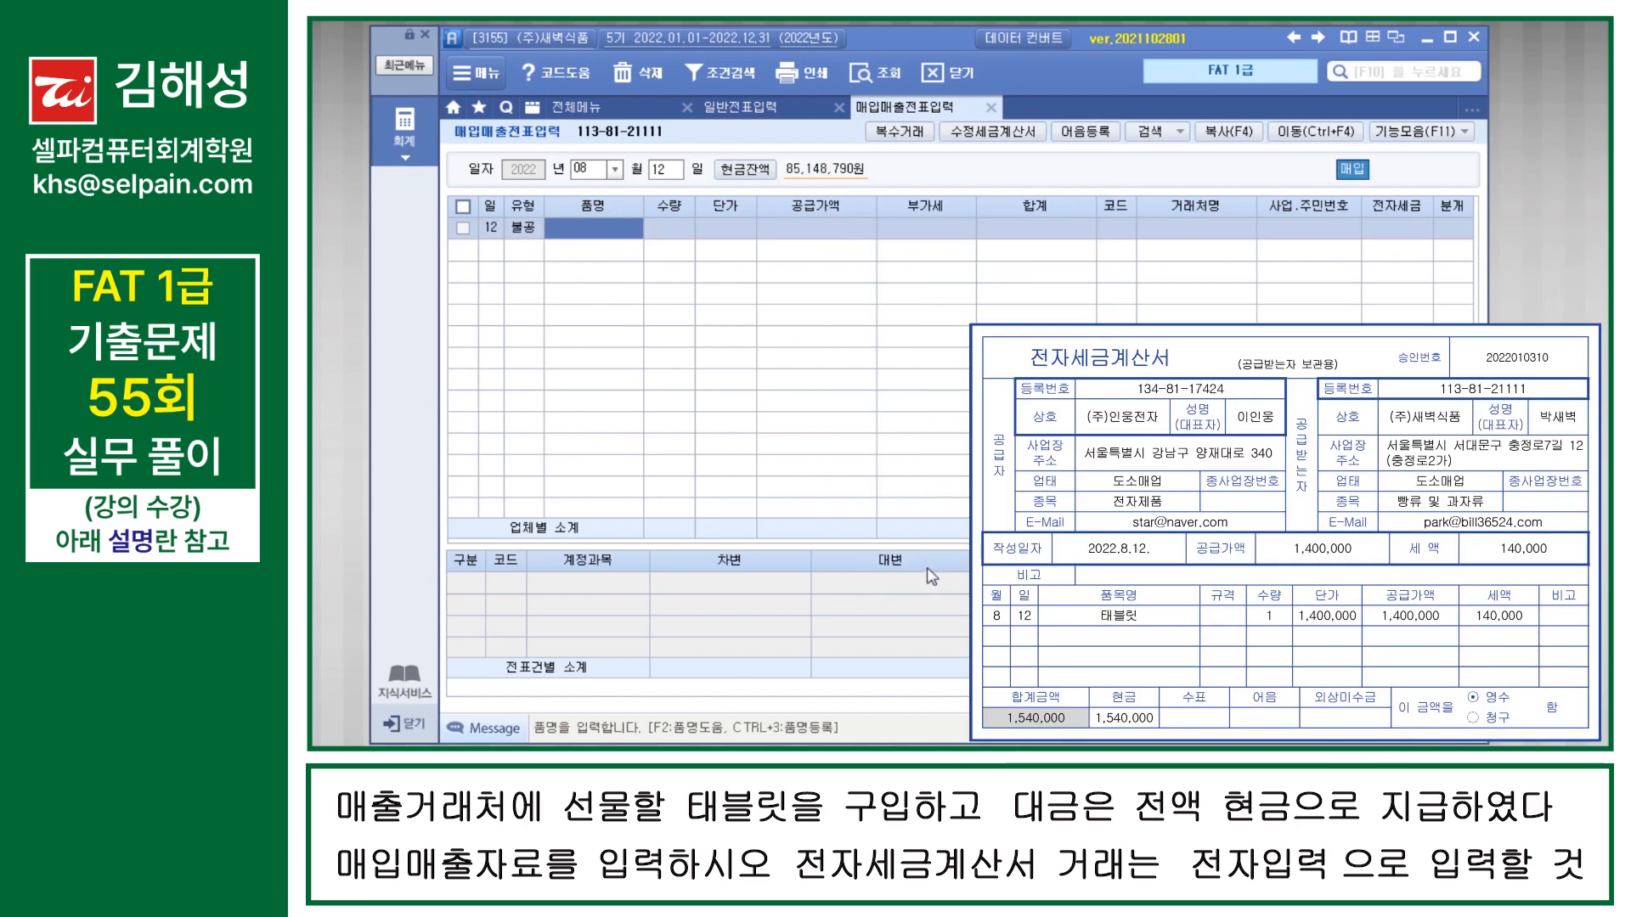
# Step: Enter 태블릿 as the 품명 and 1,400,000 as the 공급가액 of the August 12 purchase
pyautogui.write('태블릿')
pyautogui.press('Return')
pyautogui.press('Return')
pyautogui.press('Return')
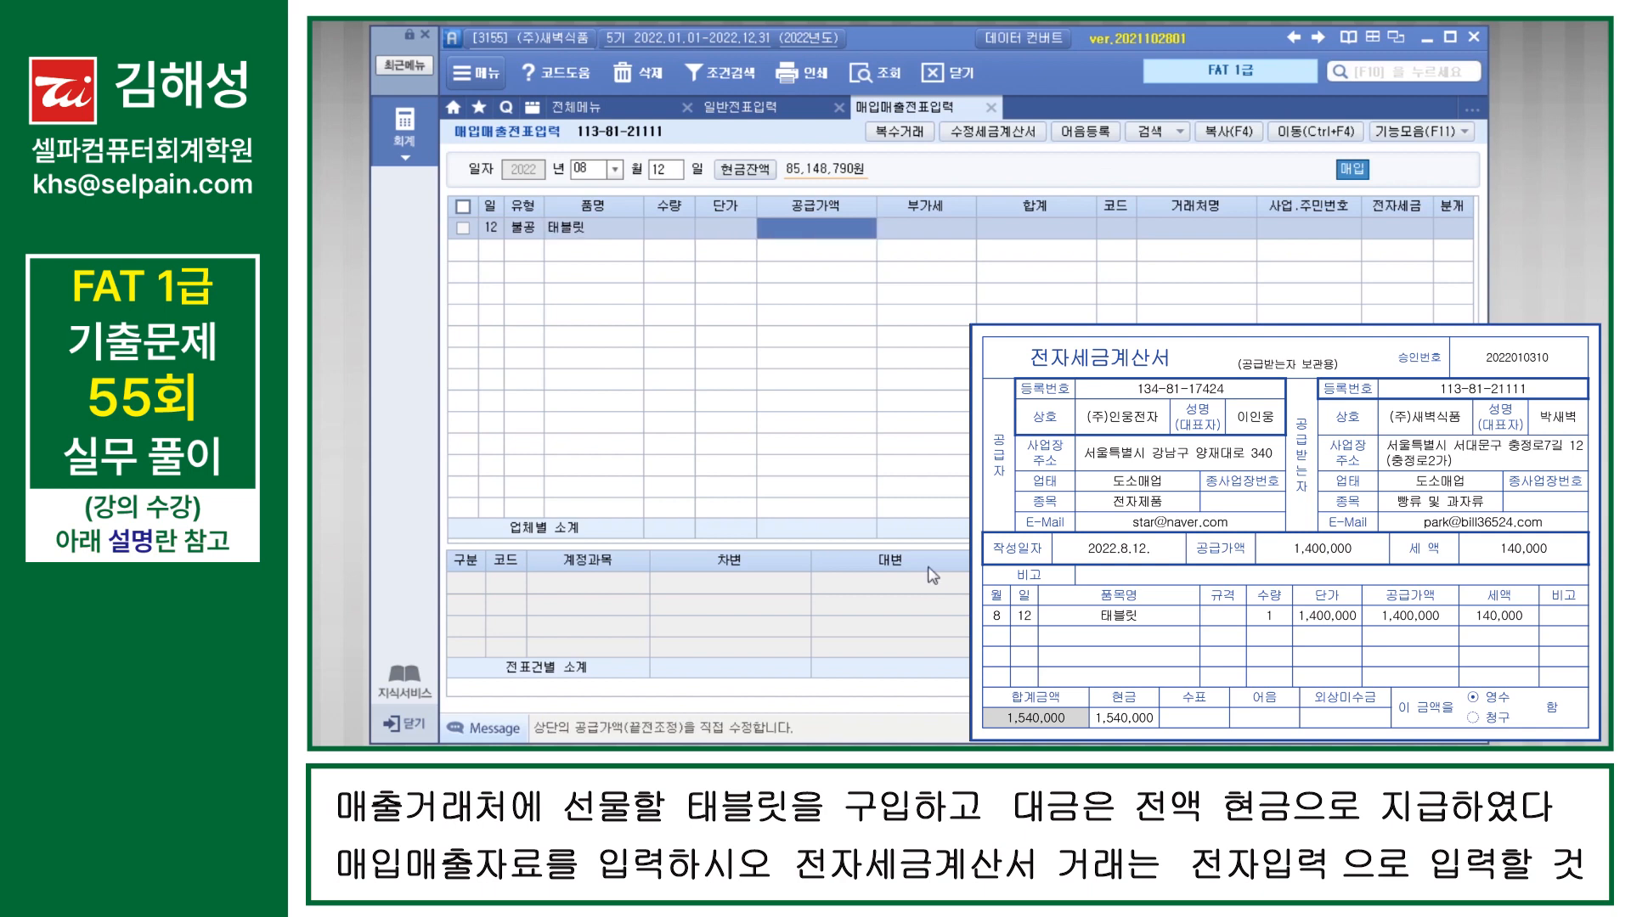
pyautogui.write('1400000')
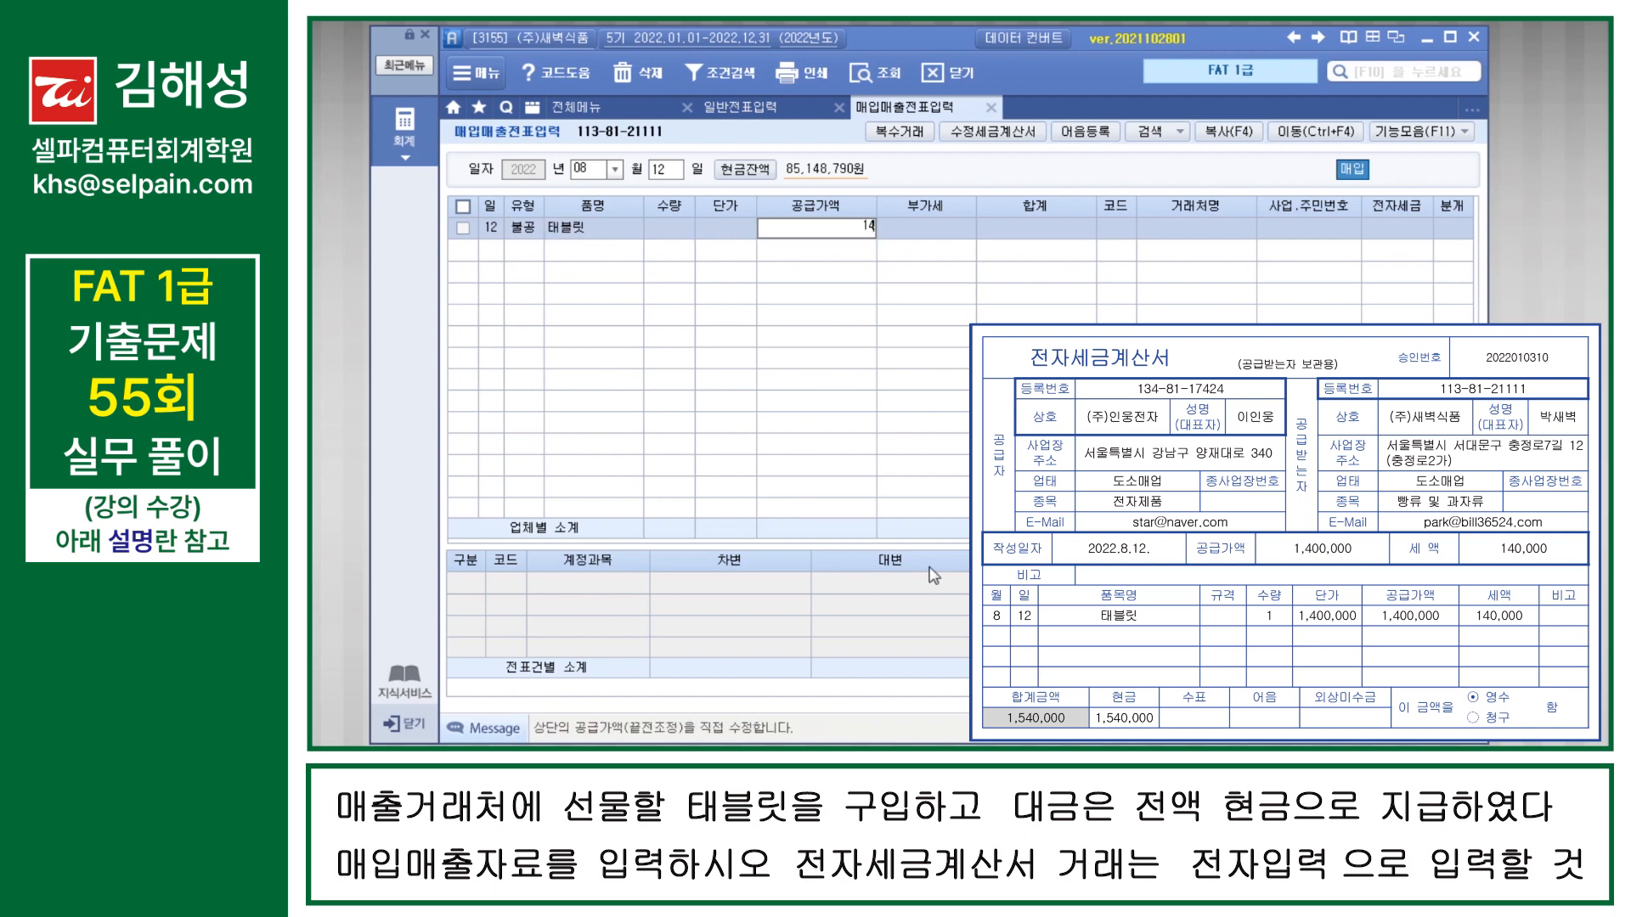
pyautogui.press('Return')
# Step: Assign (주)인웅전자 as the August 12 purchase's 거래처 and set 전자세금 to 1 전자입력
pyautogui.press('Return')
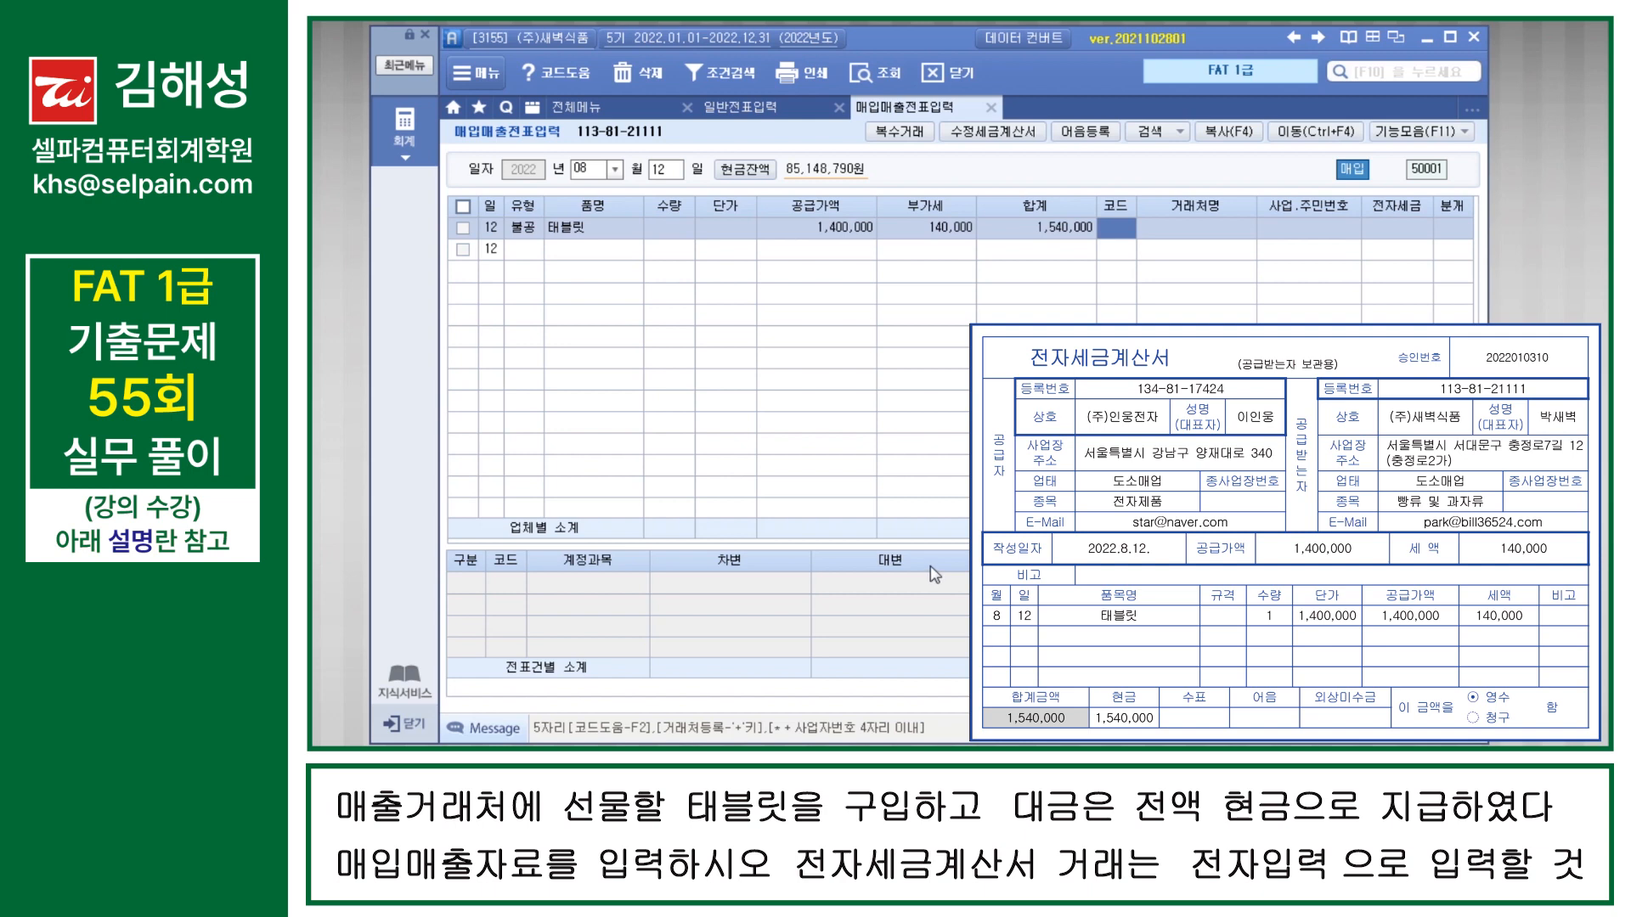
pyautogui.write('인웅')
pyautogui.press('Return')
pyautogui.press('Return')
pyautogui.press('Return')
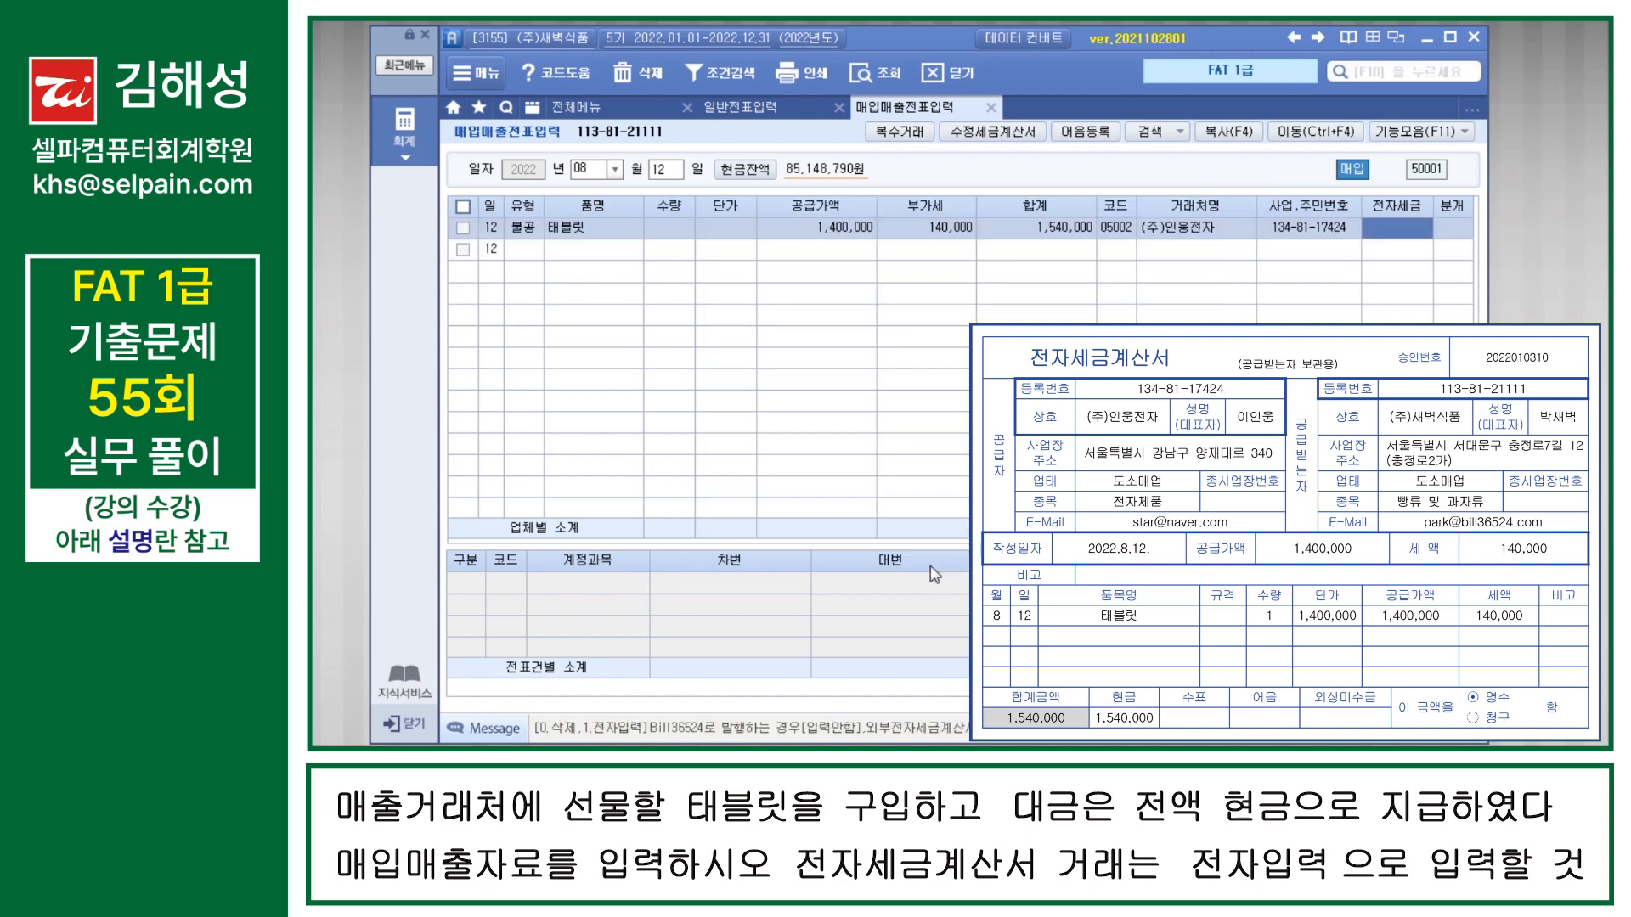
pyautogui.write('1')
pyautogui.press('Return')
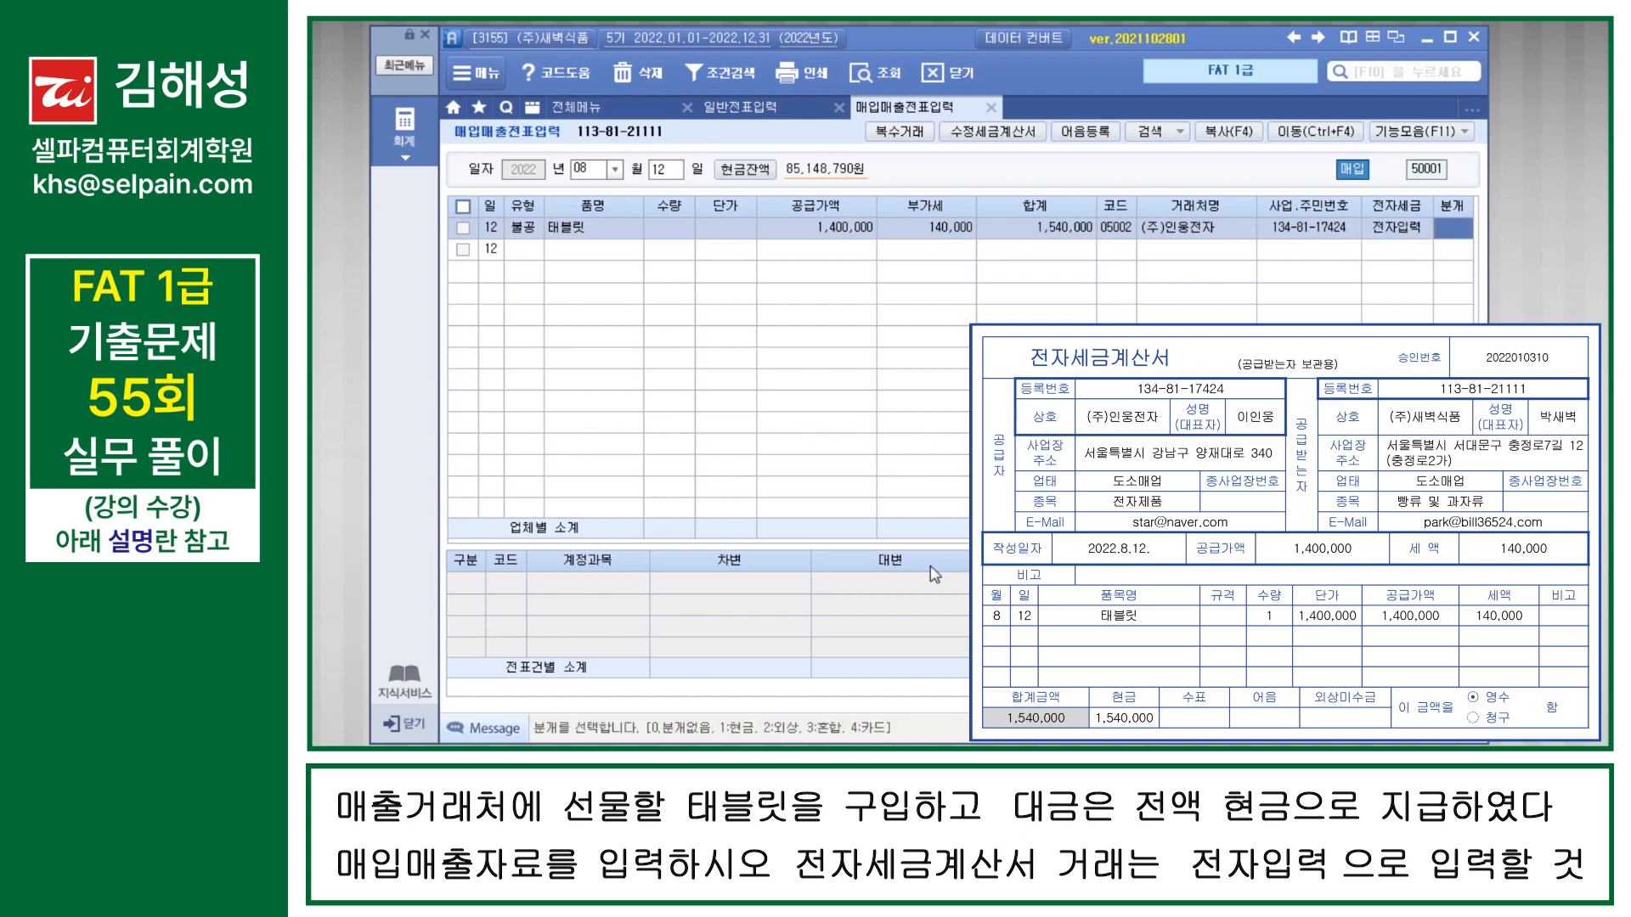
# Step: Set the August 12 purchase's 분개 to 1 현금 and change the 출금 line's account to 813 접대비, completing the voucher
pyautogui.write('1')
pyautogui.press('Return')
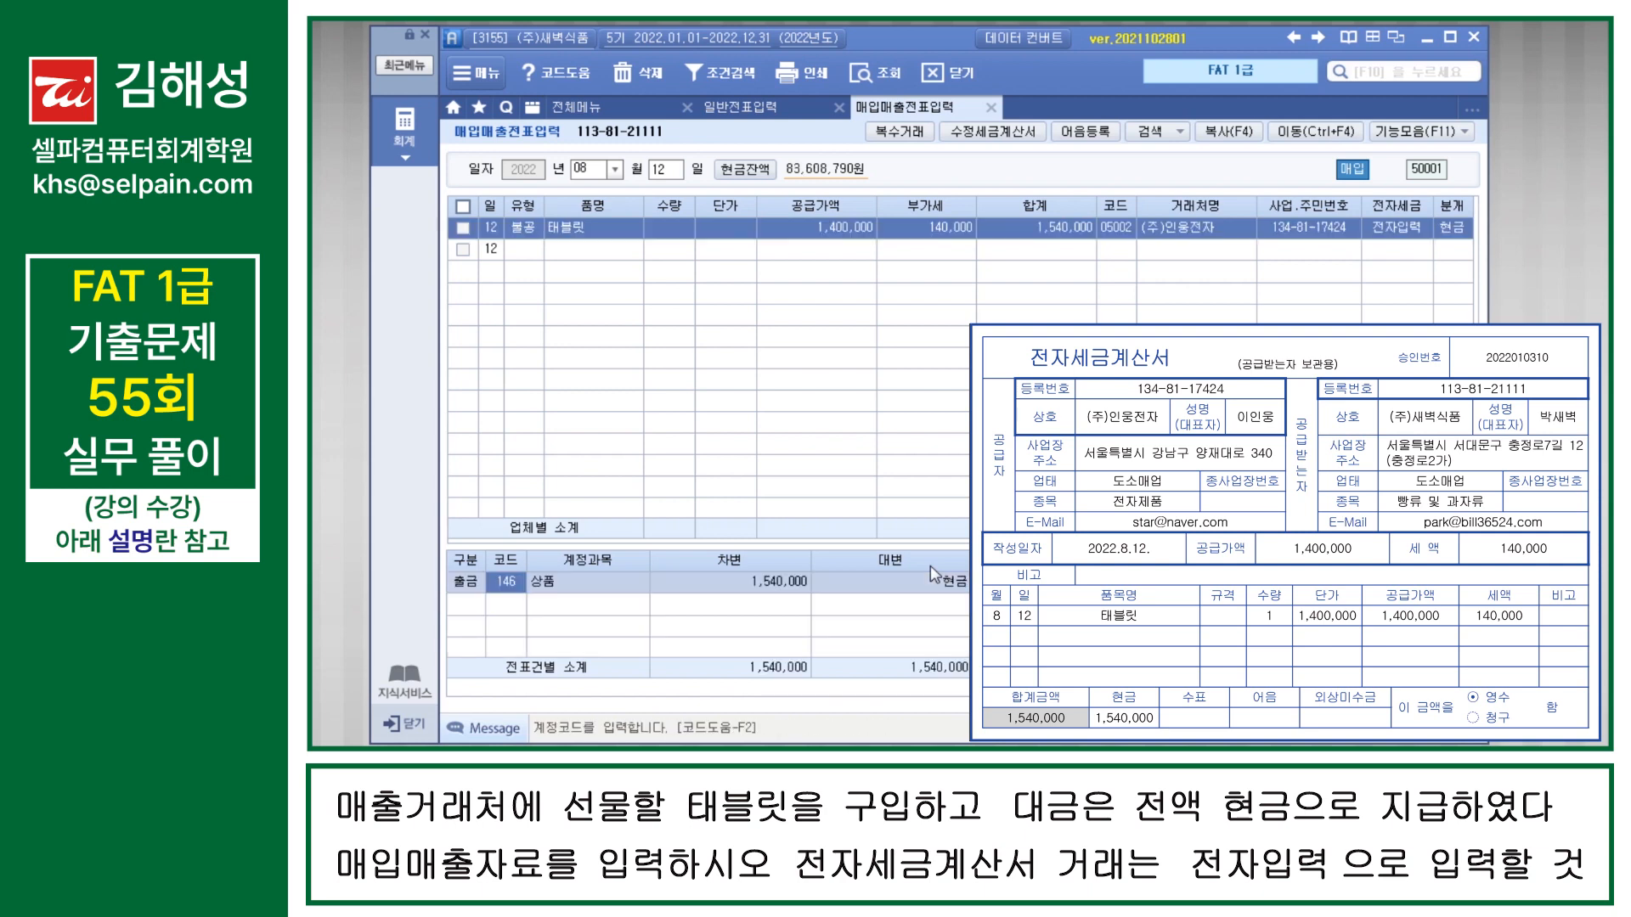
pyautogui.write('813')
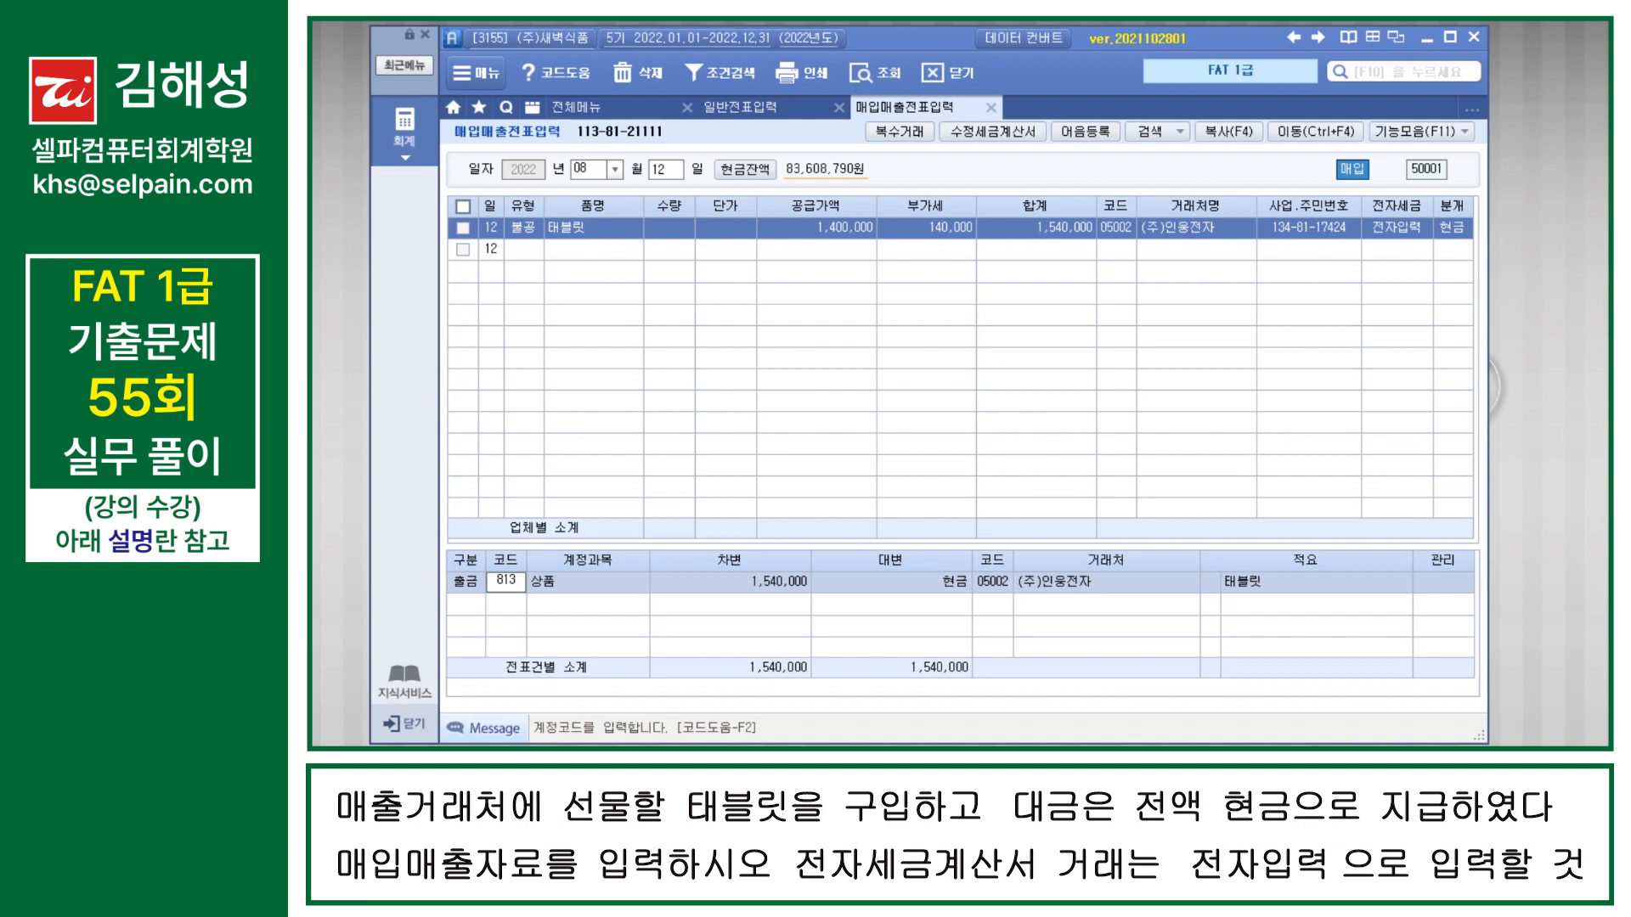
pyautogui.press('Return')
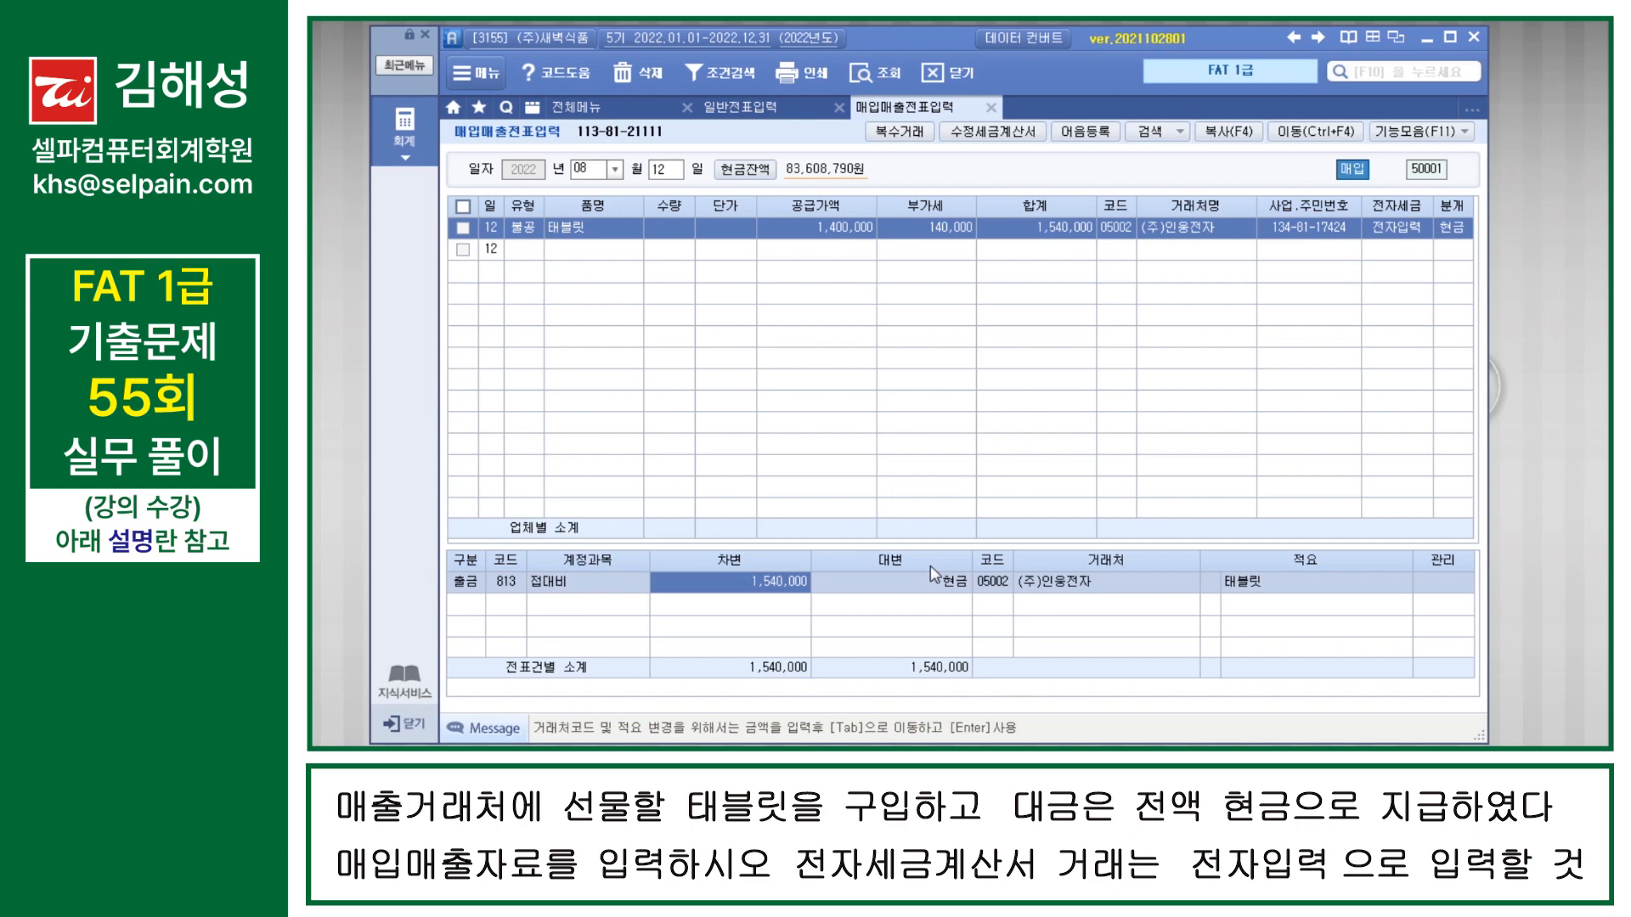
pyautogui.press('Return')
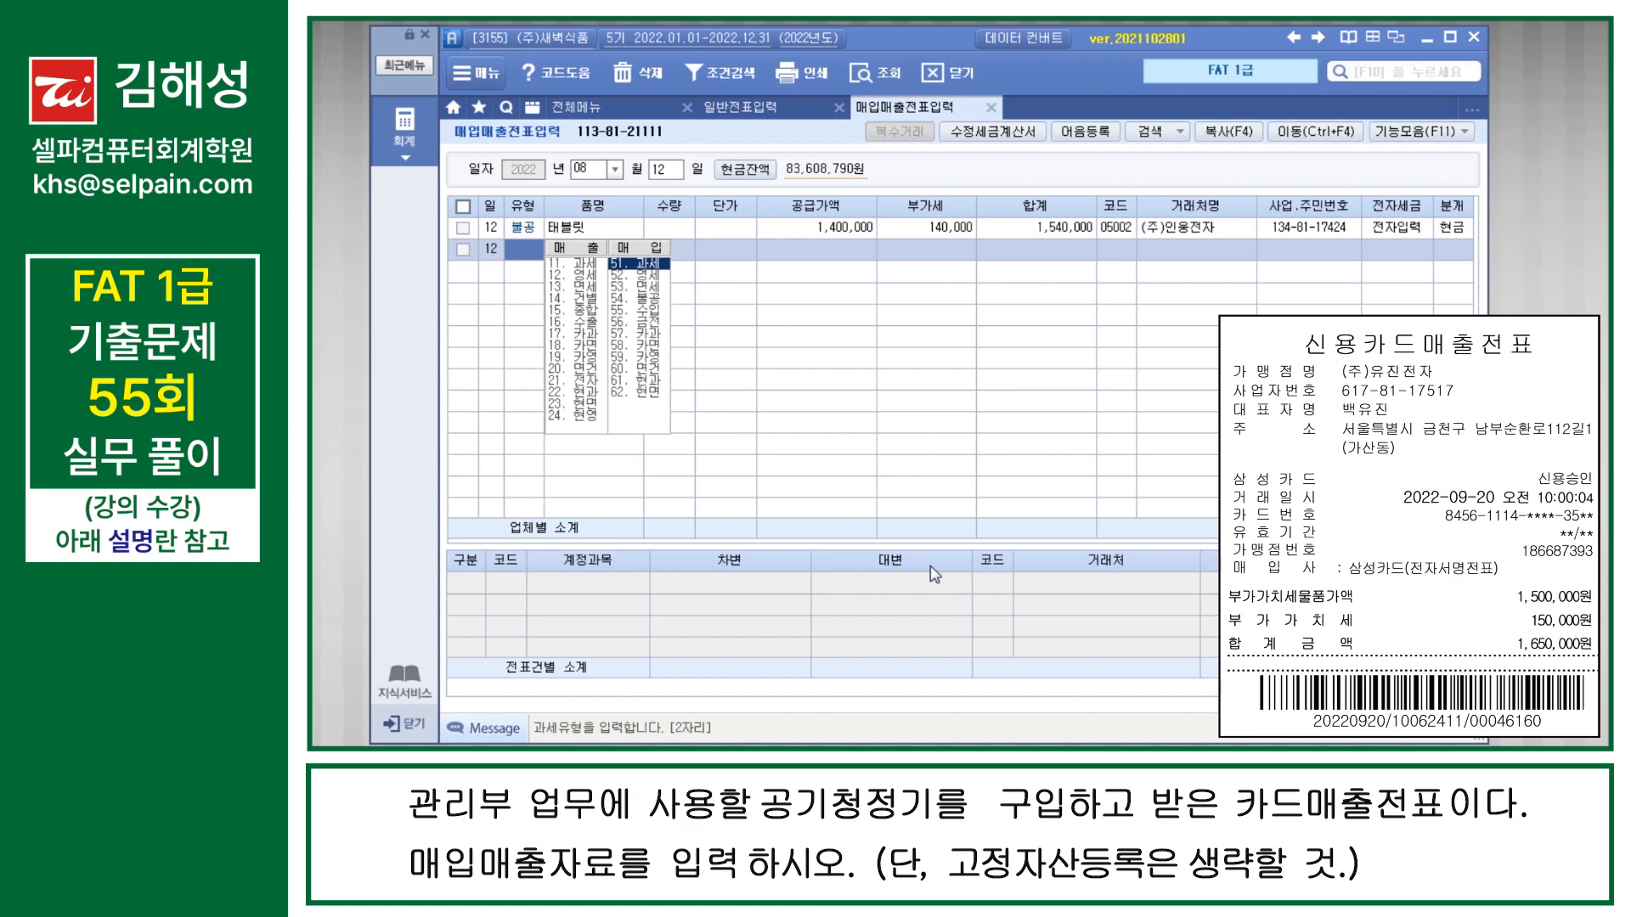
# Step: Start a September 20 purchase voucher of type 57 카과
pyautogui.press('Escape')
pyautogui.press('Escape')
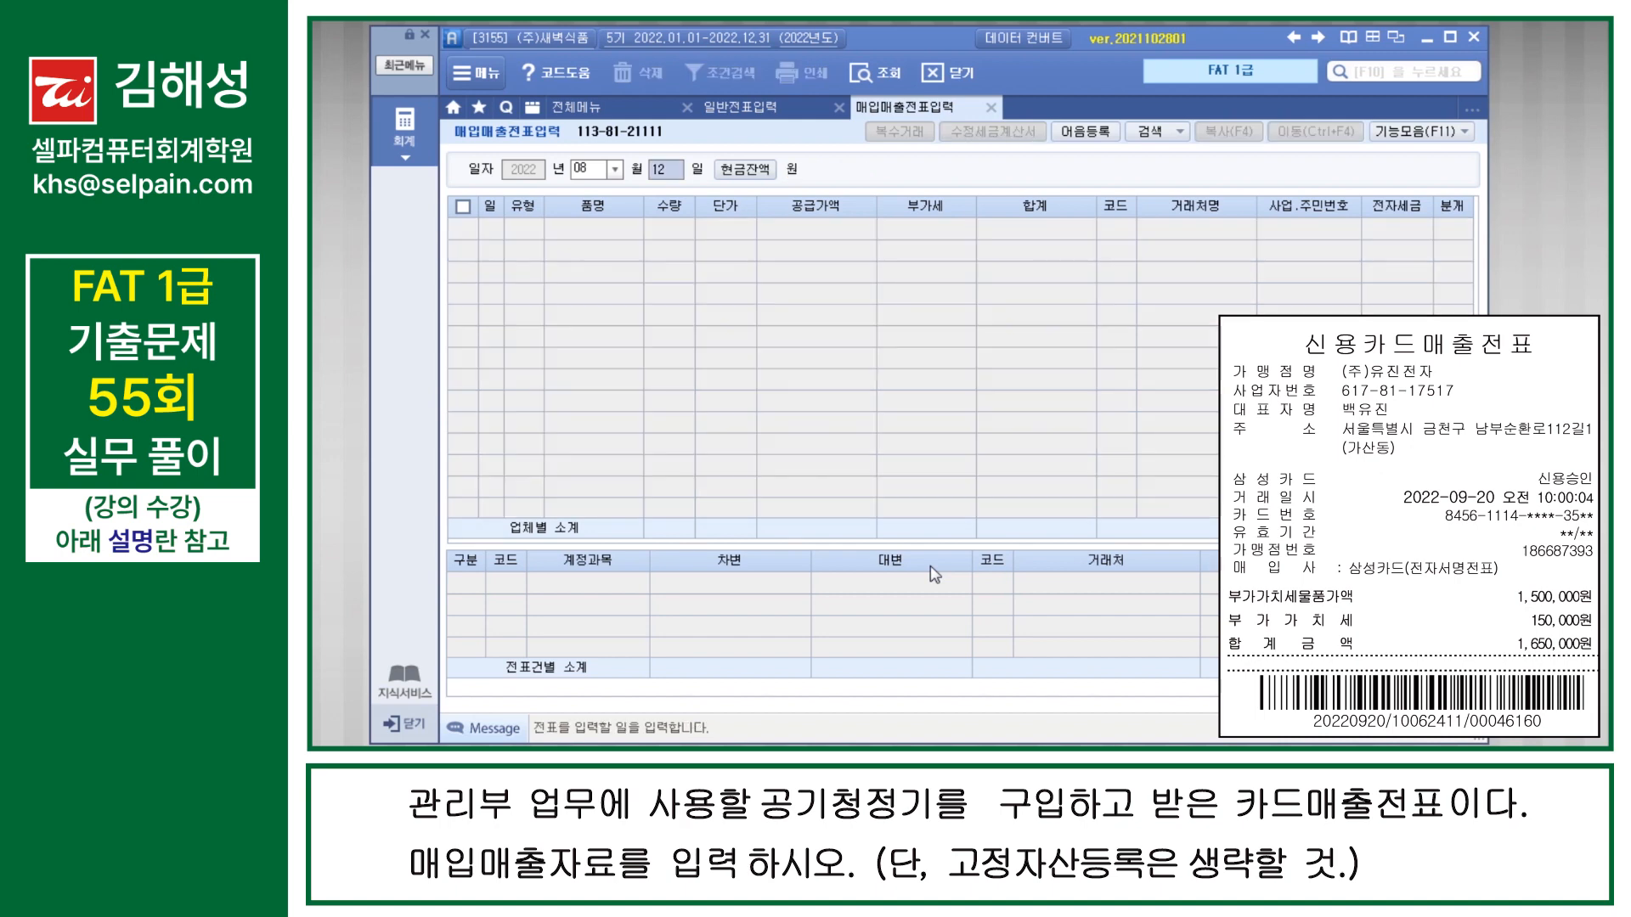
pyautogui.write('0920')
pyautogui.press('Return')
pyautogui.press('Return')
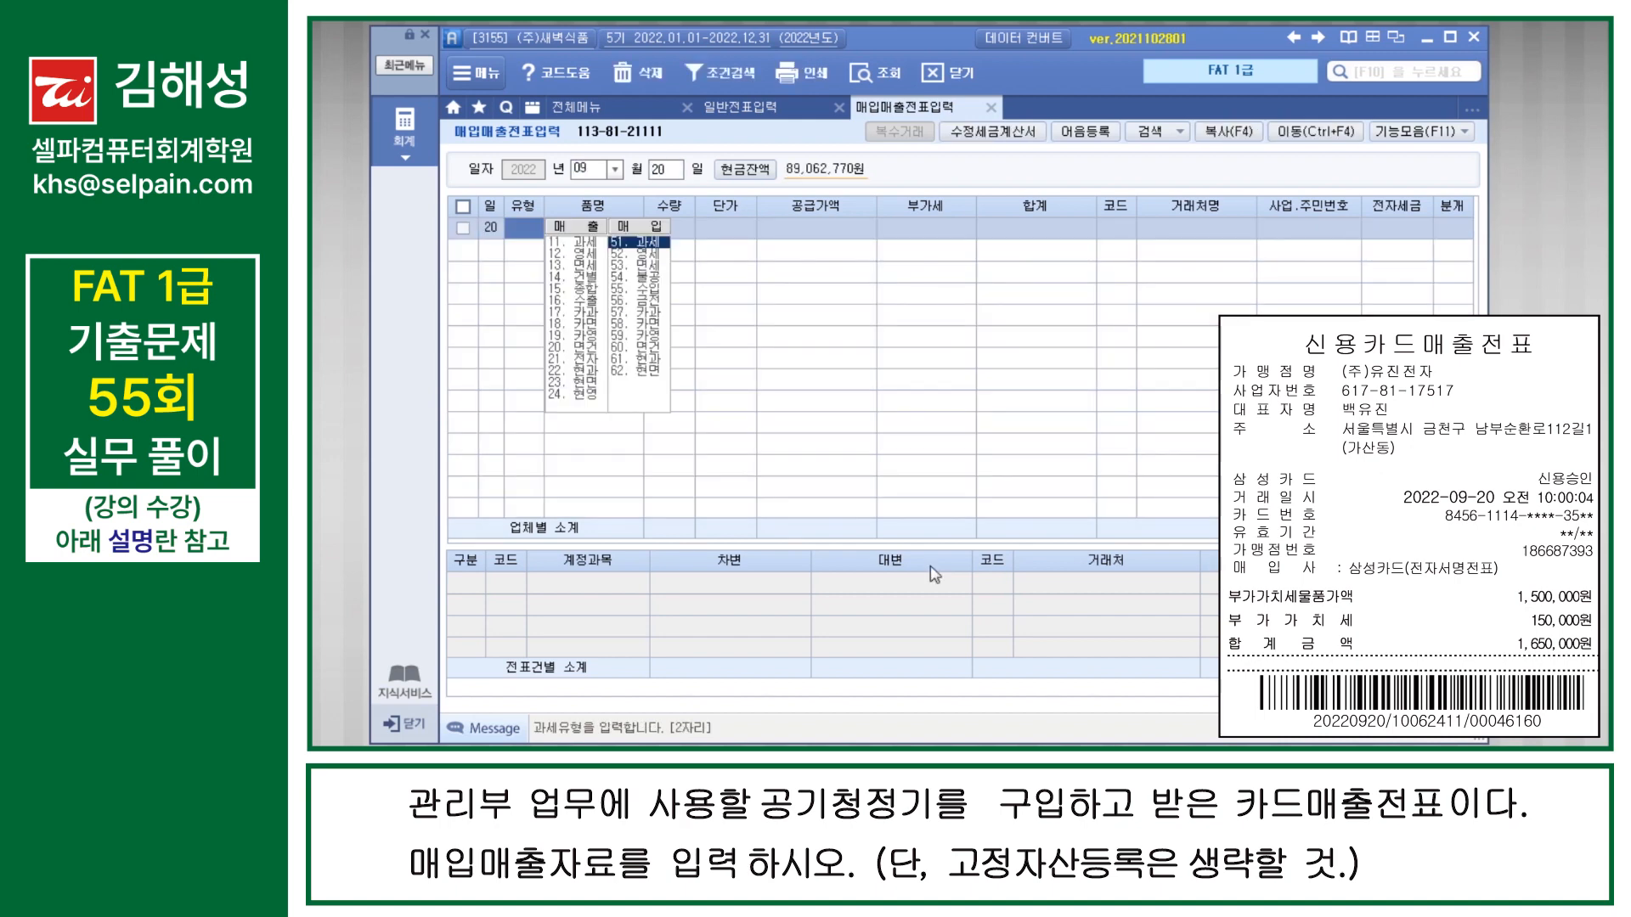
pyautogui.write('57')
pyautogui.press('Return')
# Step: Choose 삼성카드 (99607) as the 신용카드사 for the September 20 purchase
pyautogui.press('F2')
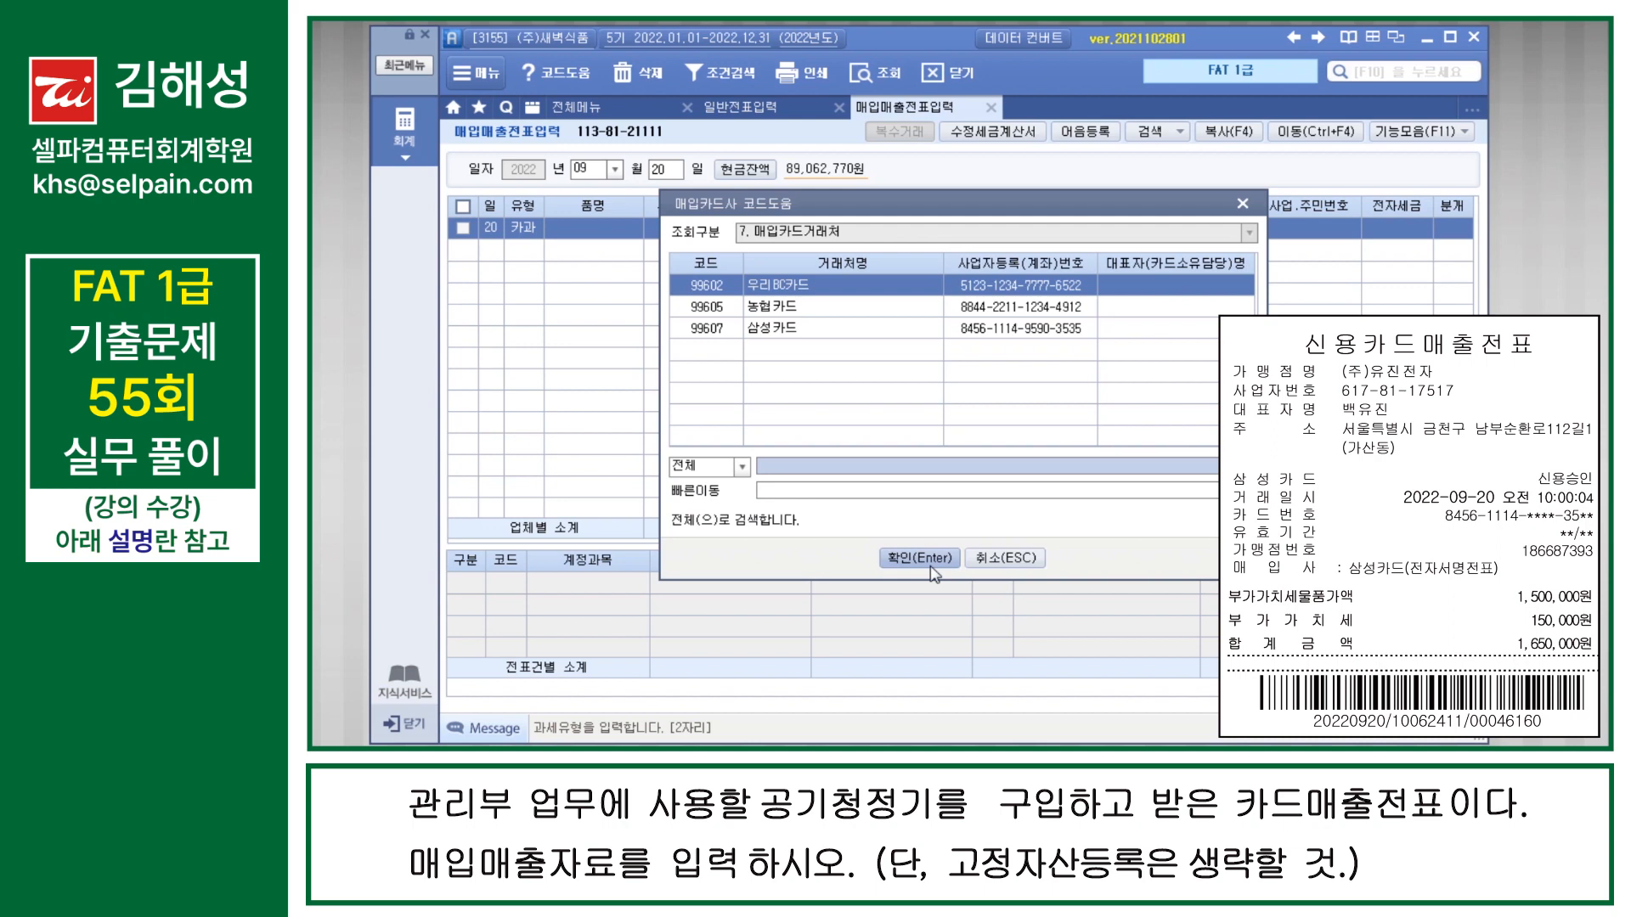
pyautogui.press('Down')
pyautogui.press('Down')
pyautogui.click(932, 566)
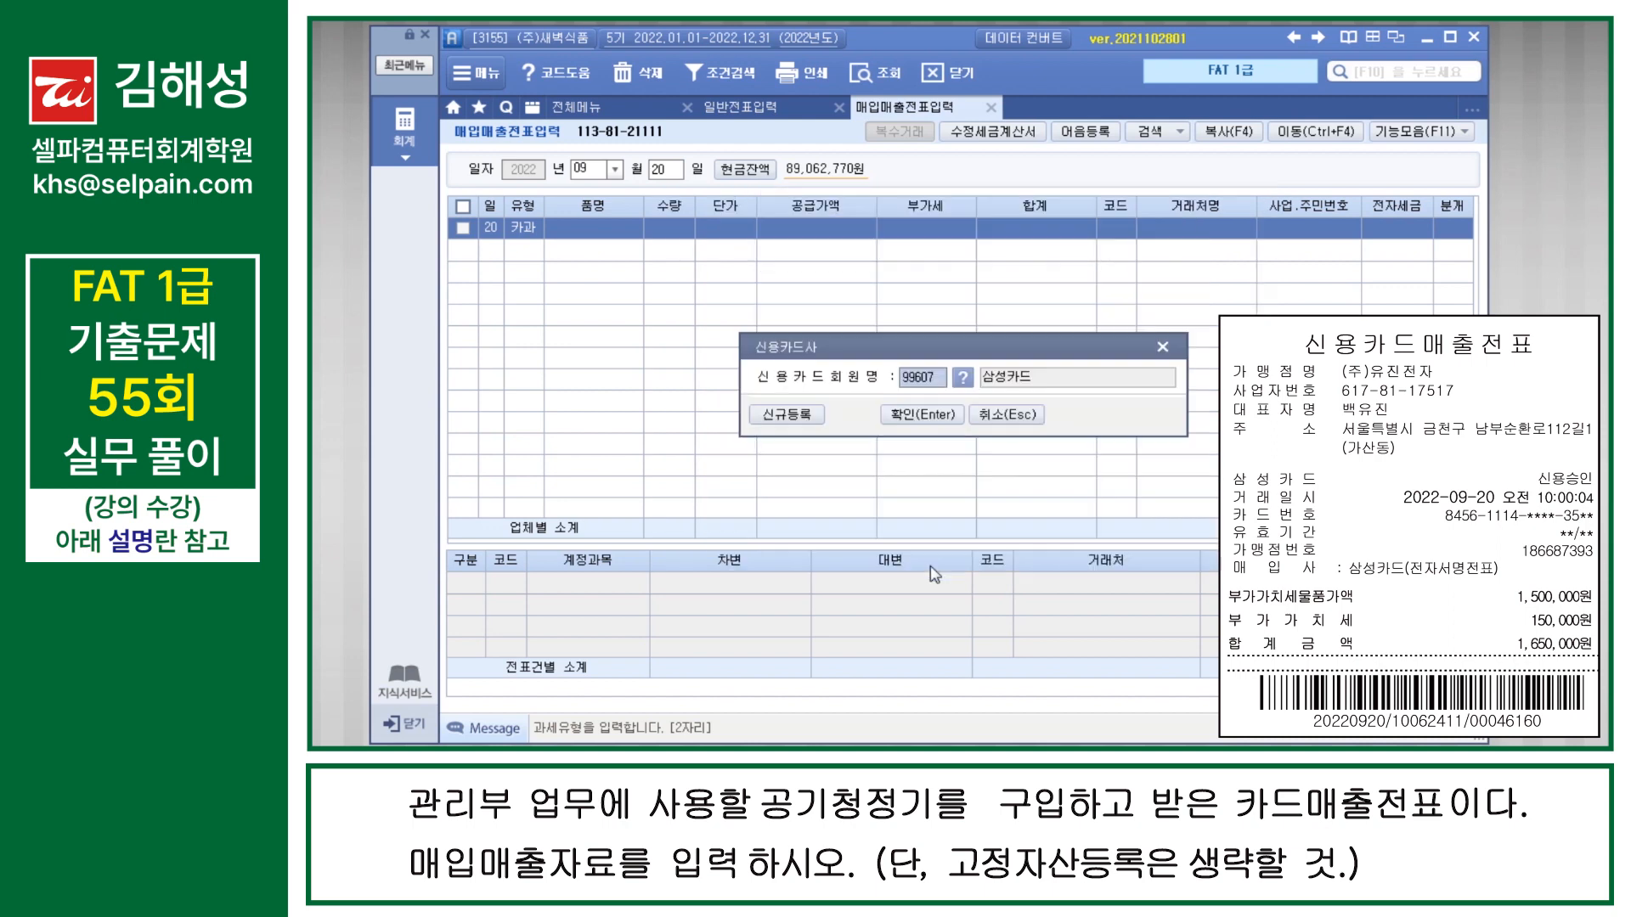
pyautogui.press('Return')
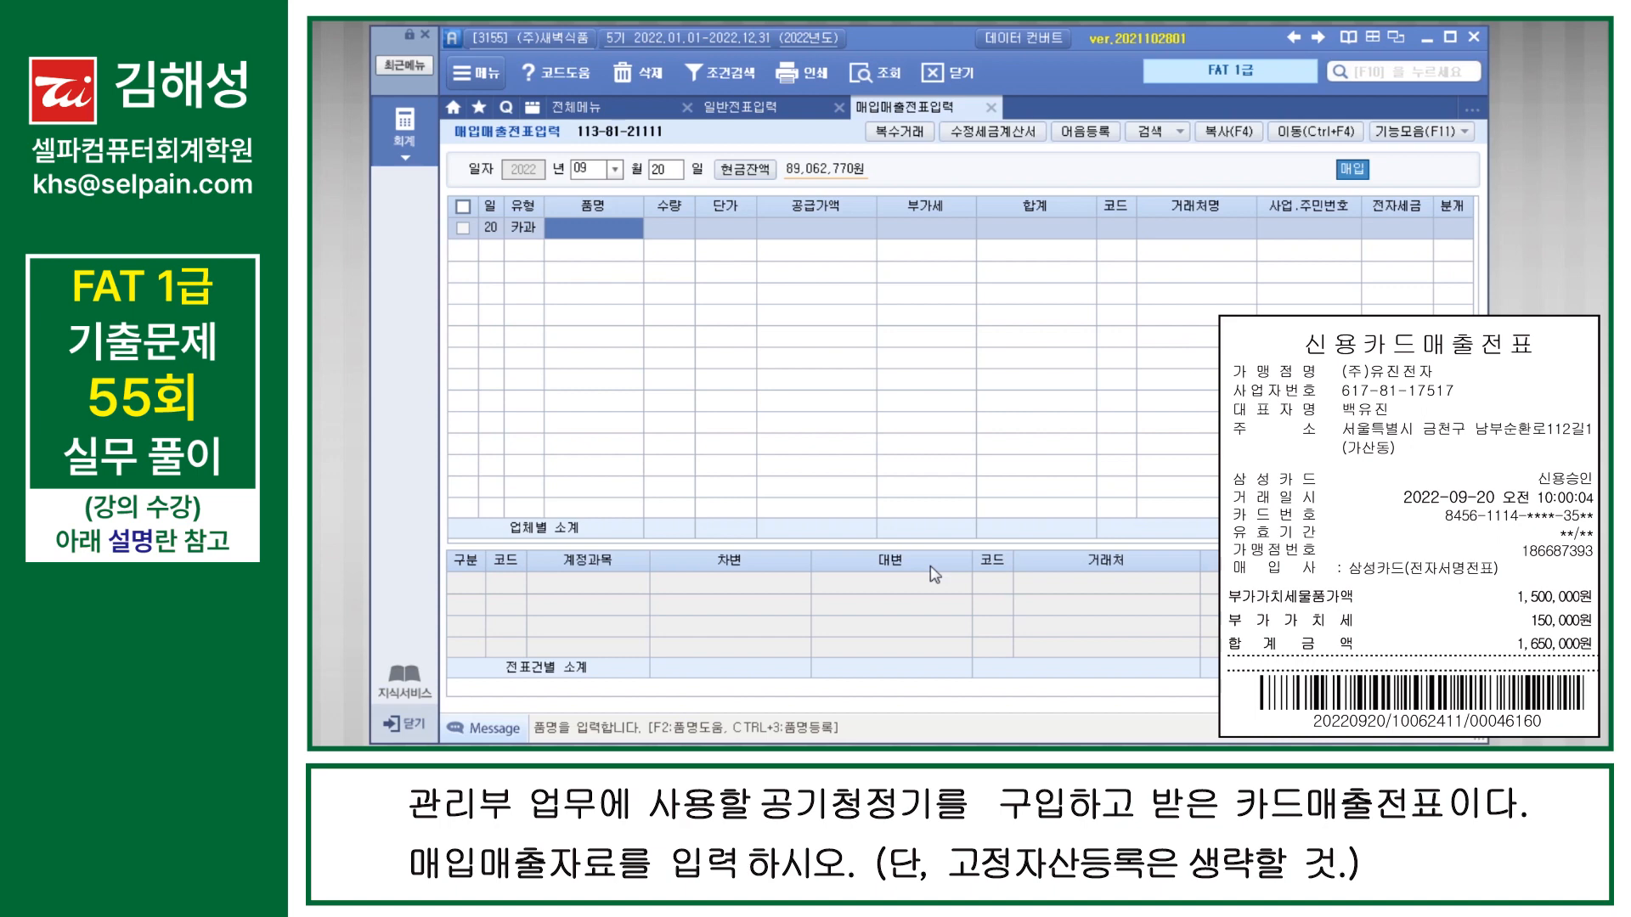
# Step: Enter 공기청정기 as the 품명 and 1,500,000 as the 공급가액 of the September 20 purchase
pyautogui.write('공기청정ㄱ')
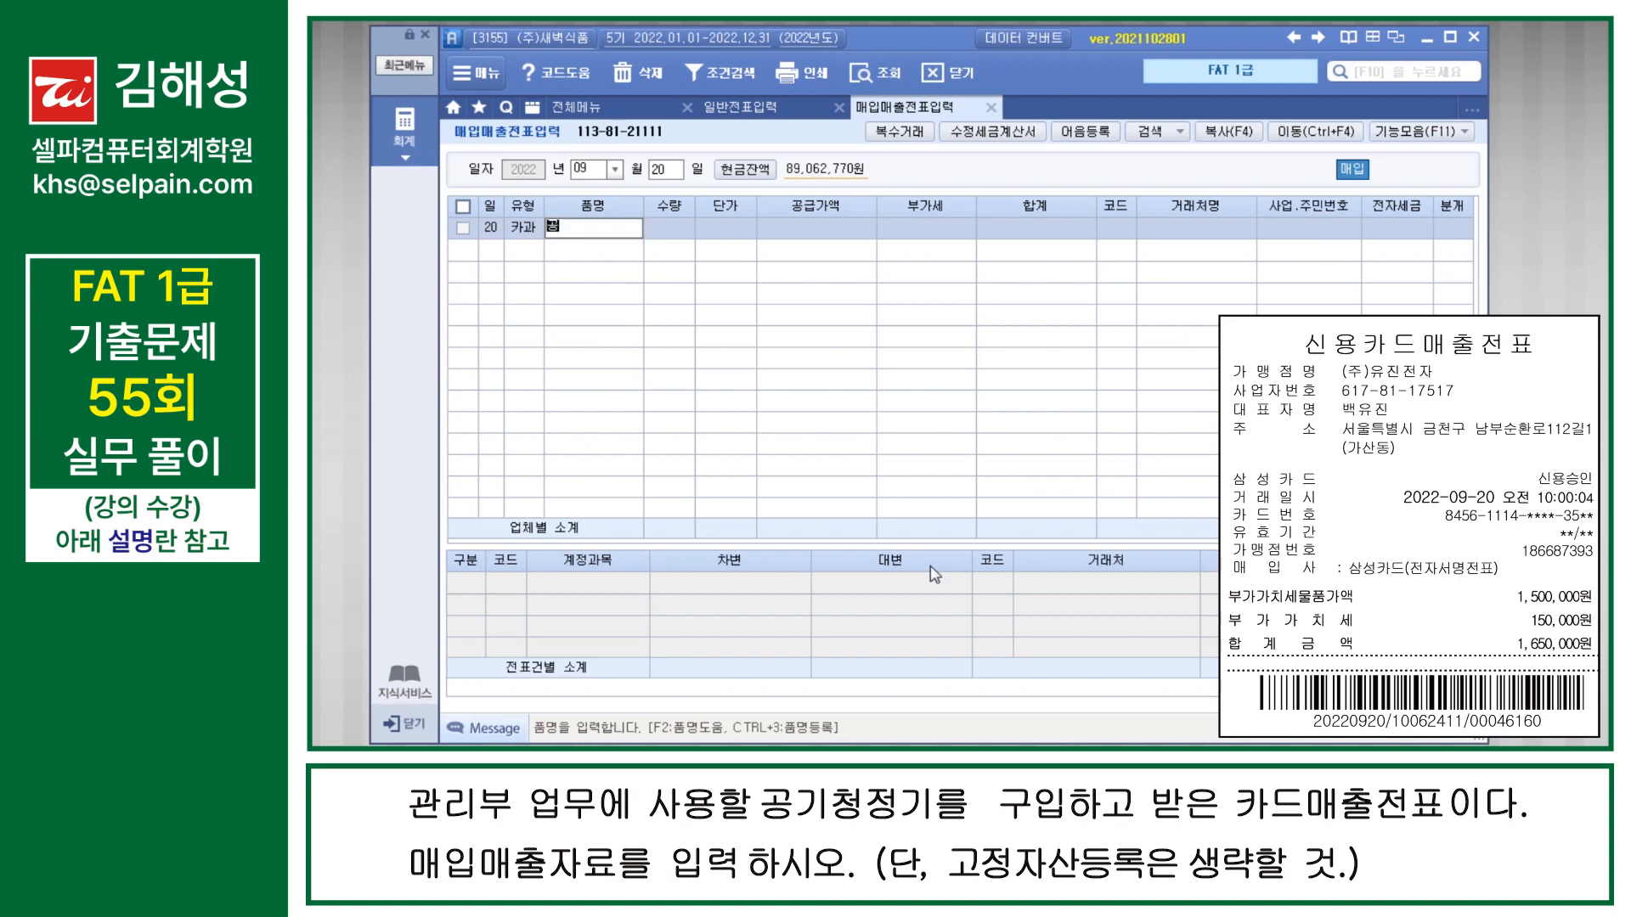
pyautogui.write('ㅣ')
pyautogui.press('Return')
pyautogui.press('Return')
pyautogui.press('Return')
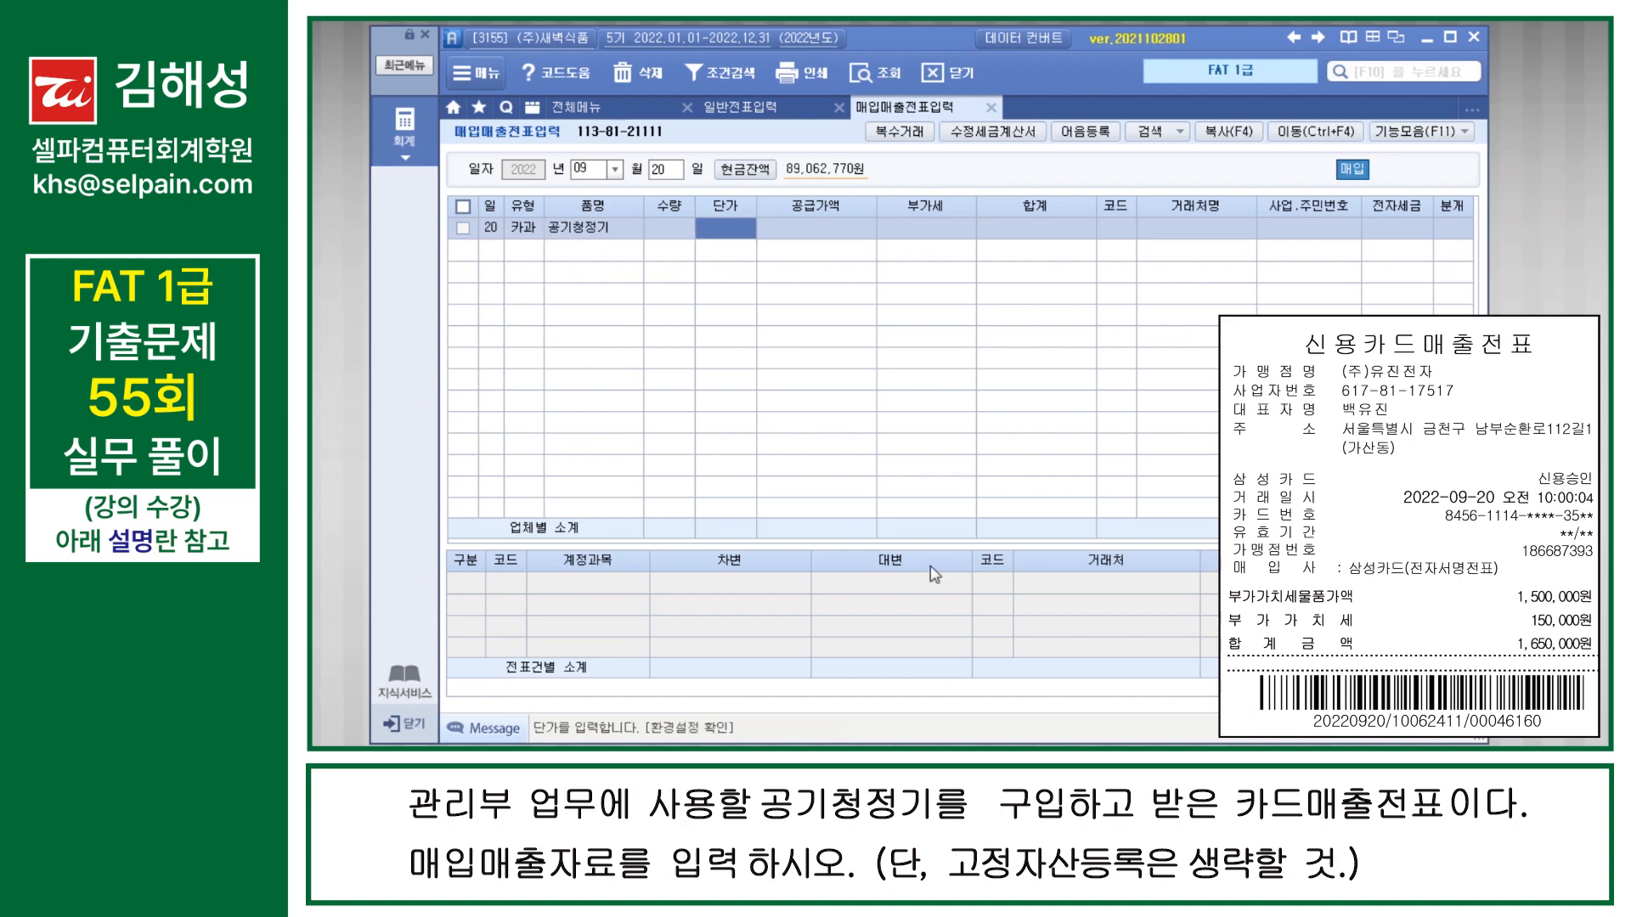
pyautogui.write('1500000')
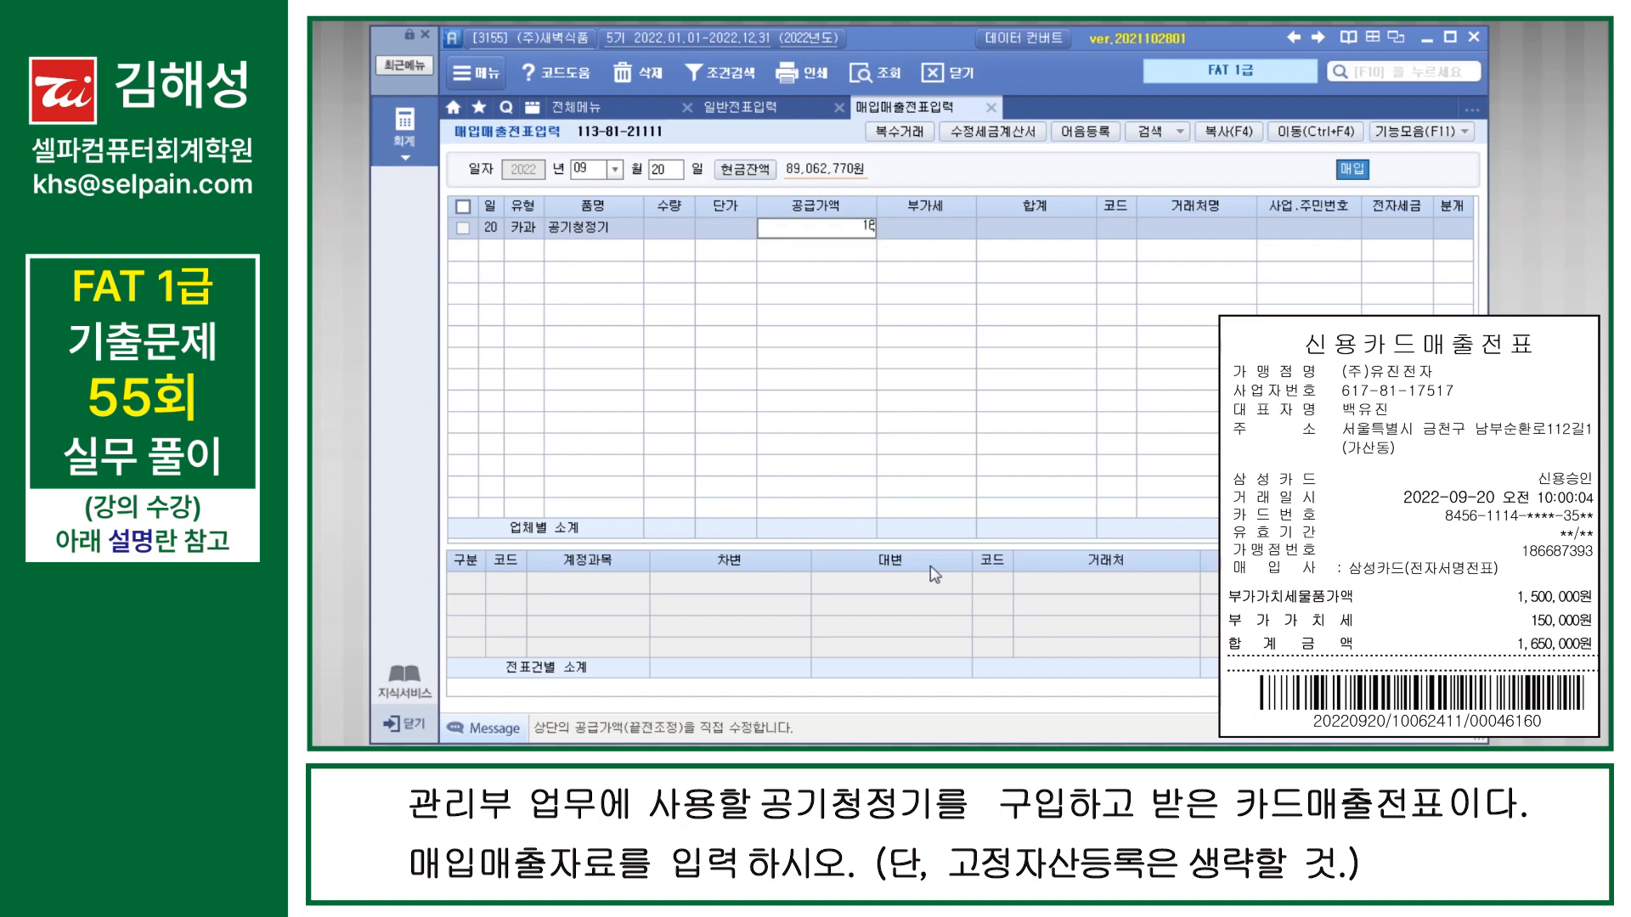
pyautogui.press('Return')
# Step: Assign (주)유진전자 as the 거래처 of the September 20 card purchase
pyautogui.press('Return')
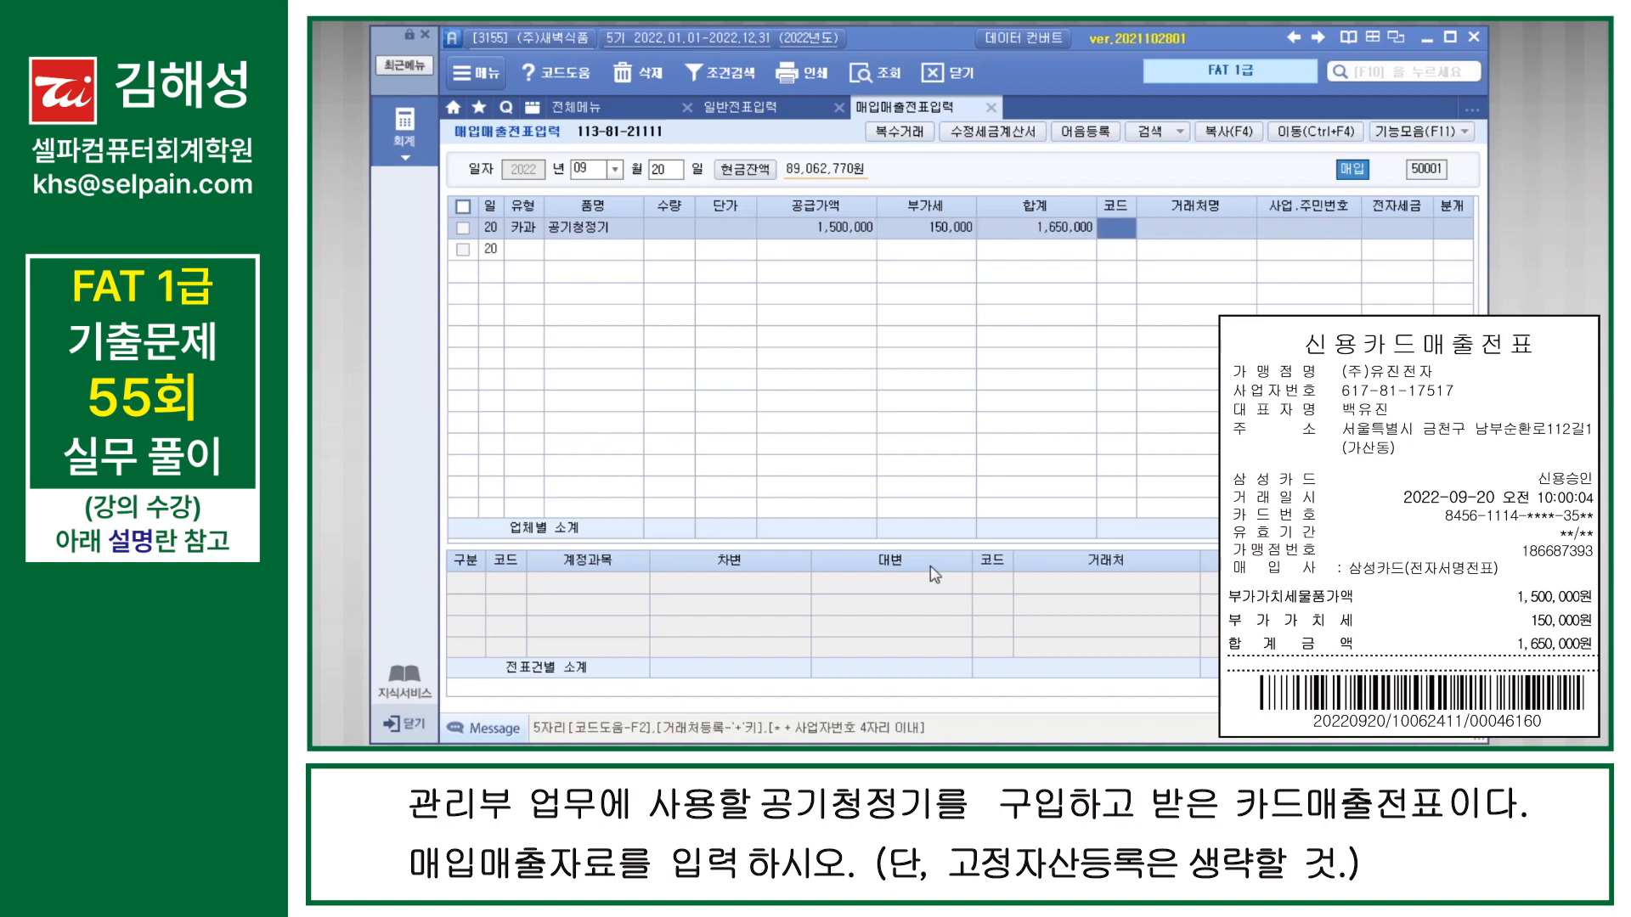
pyautogui.write('유진')
pyautogui.press('Return')
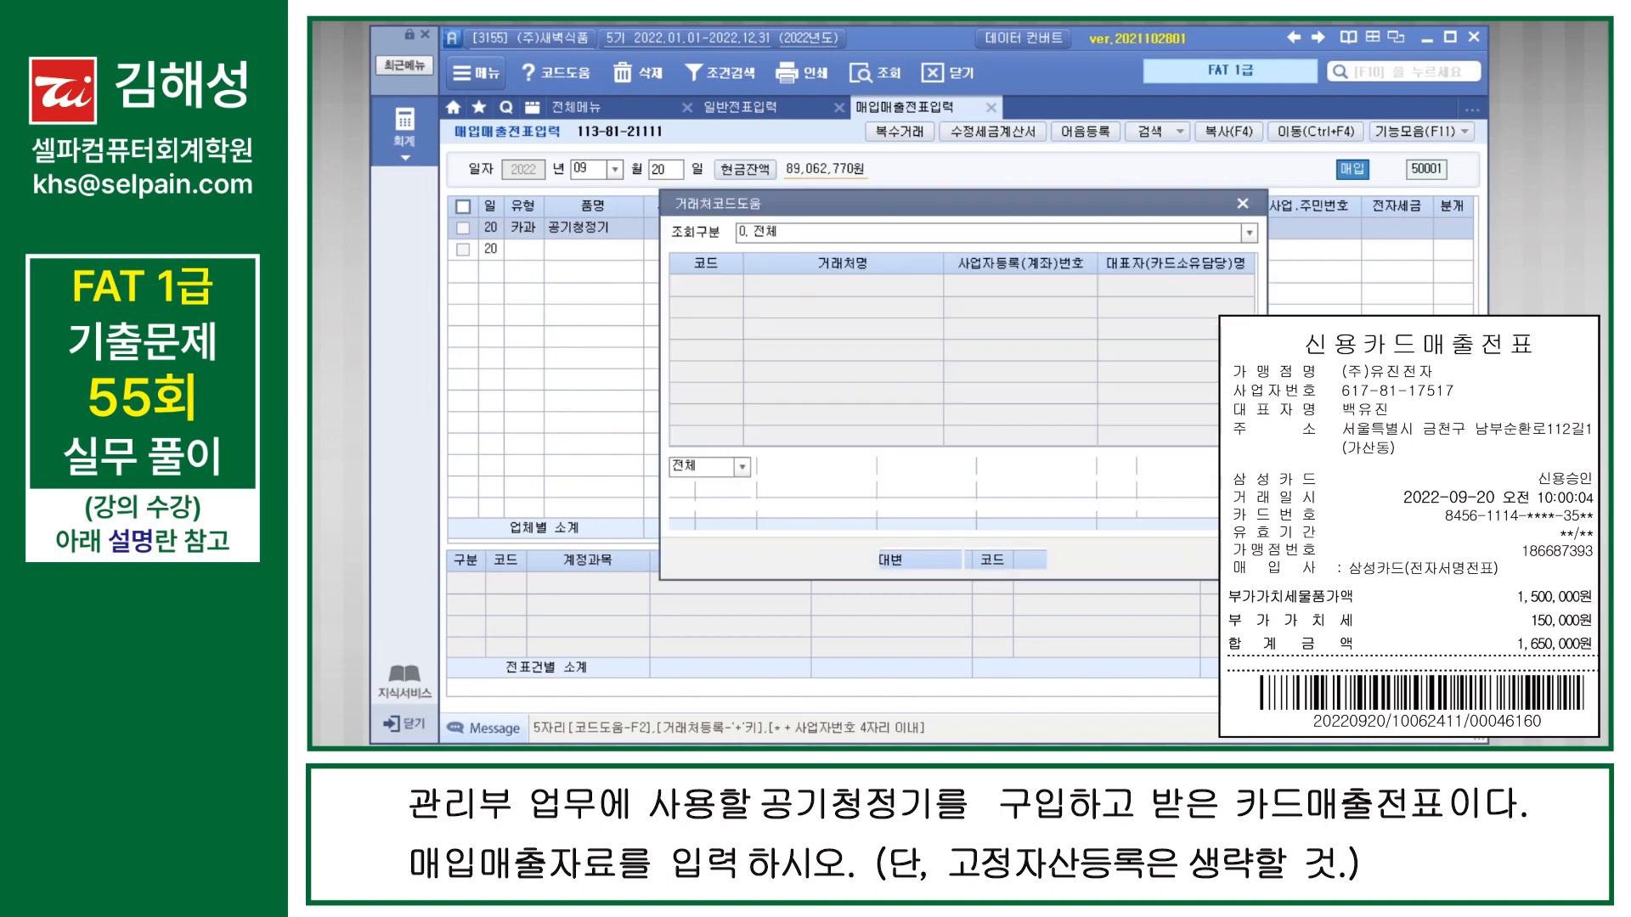
pyautogui.press('Return')
# Step: Set the September 20 purchase's 분개 to 4 카드 and change the 상품 line's account to 212 비품, completing the voucher
pyautogui.press('Return')
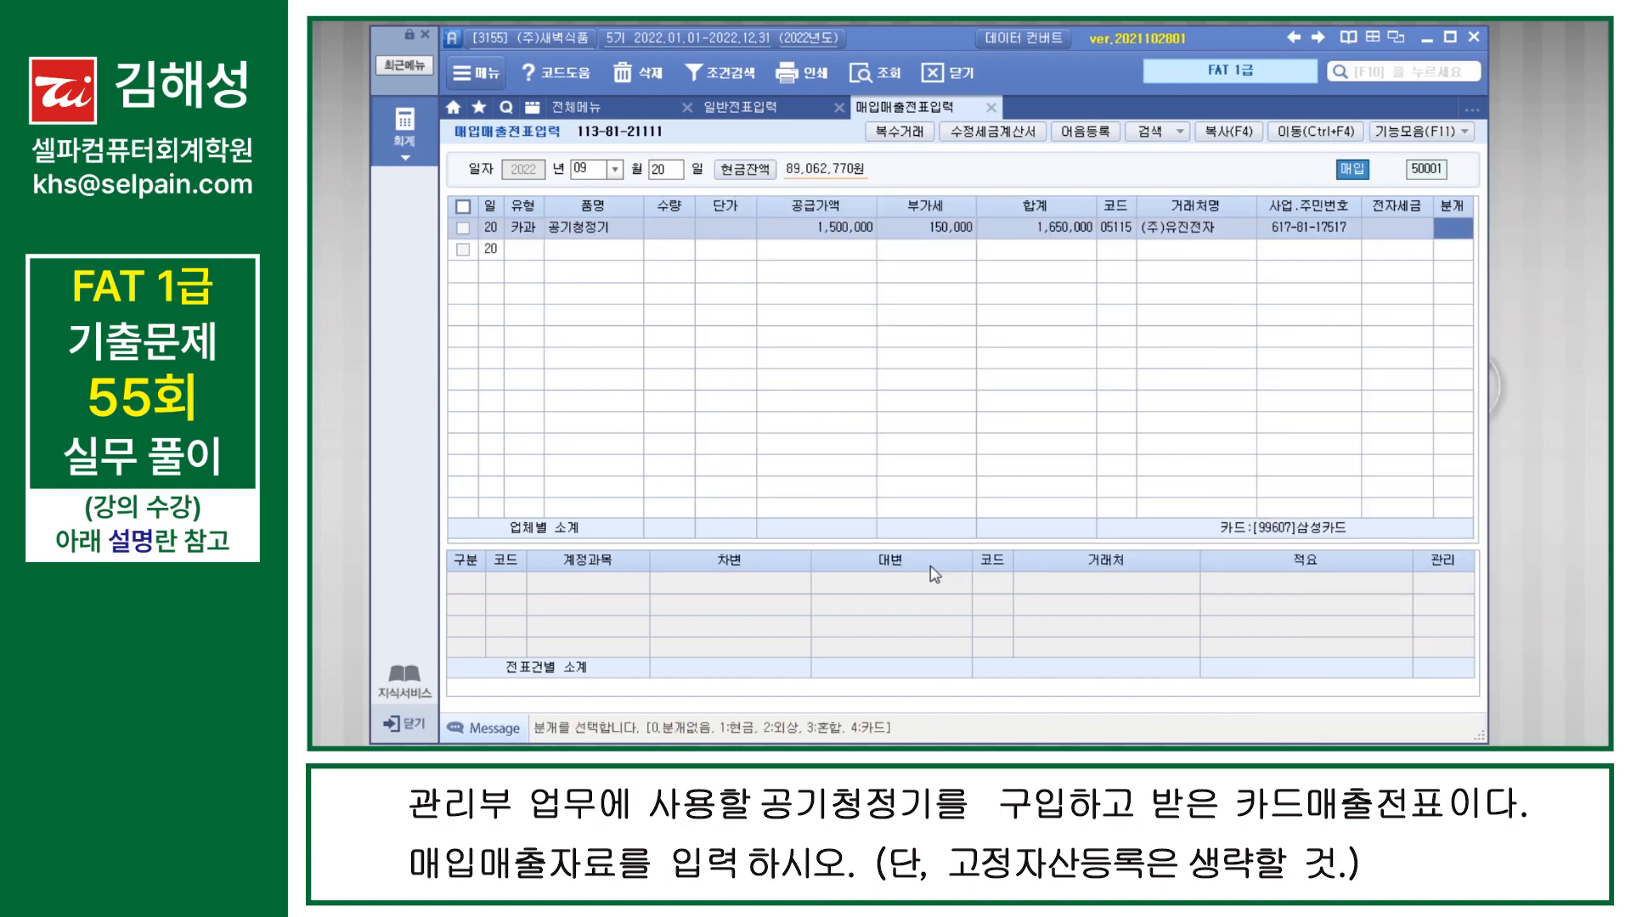
pyautogui.write('4')
pyautogui.press('Return')
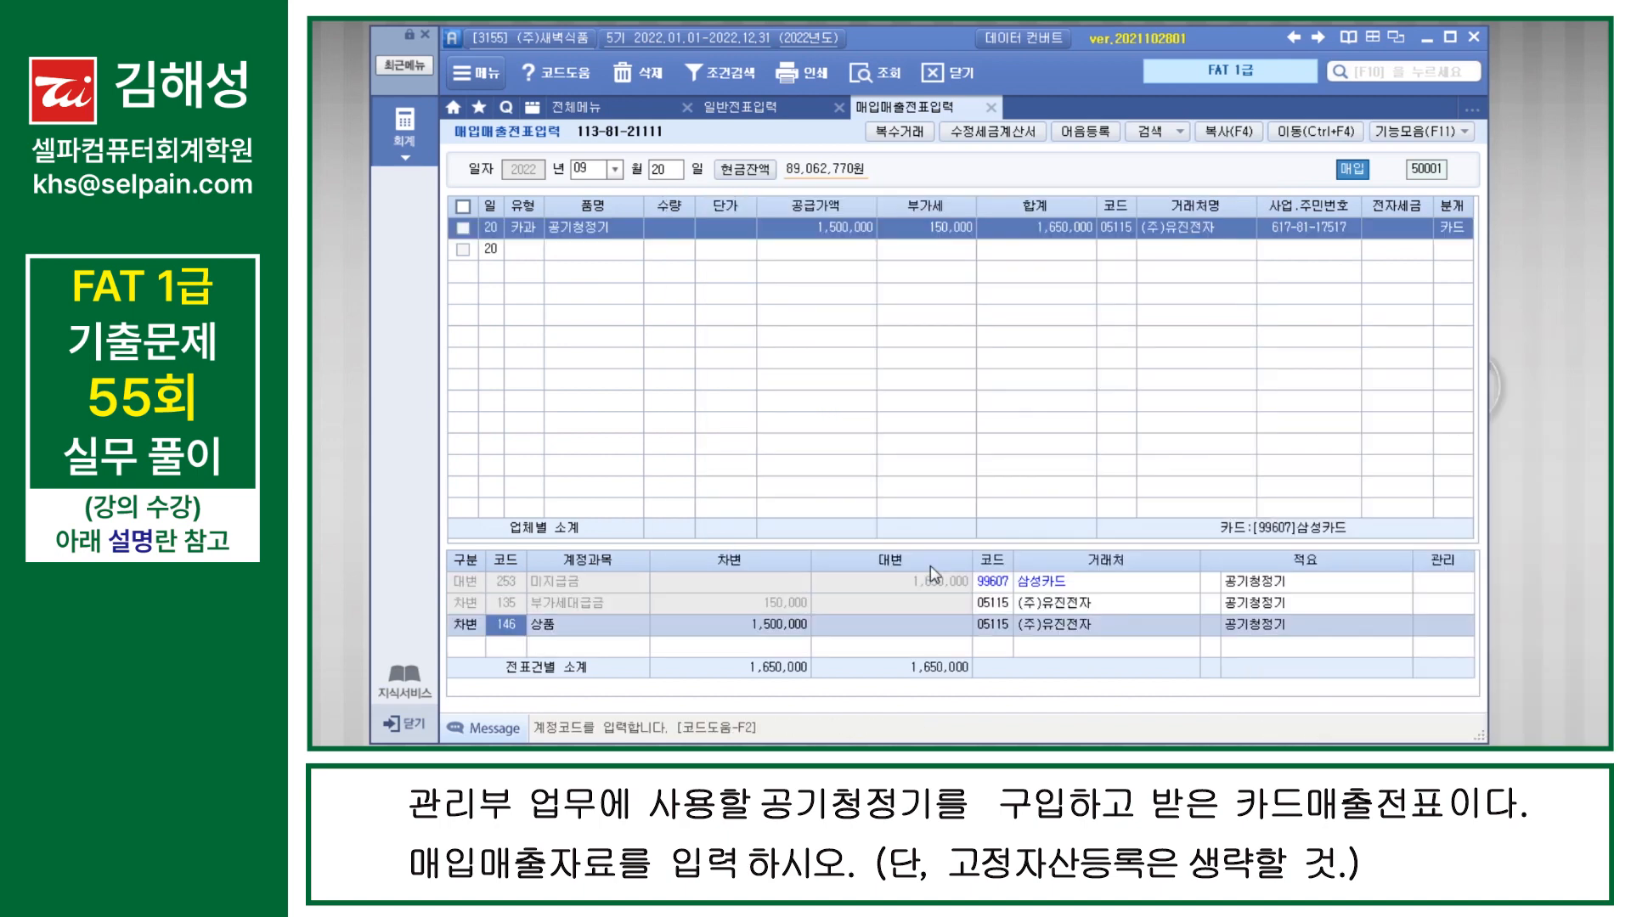
pyautogui.click(558, 632)
pyautogui.write('212')
pyautogui.press('Return')
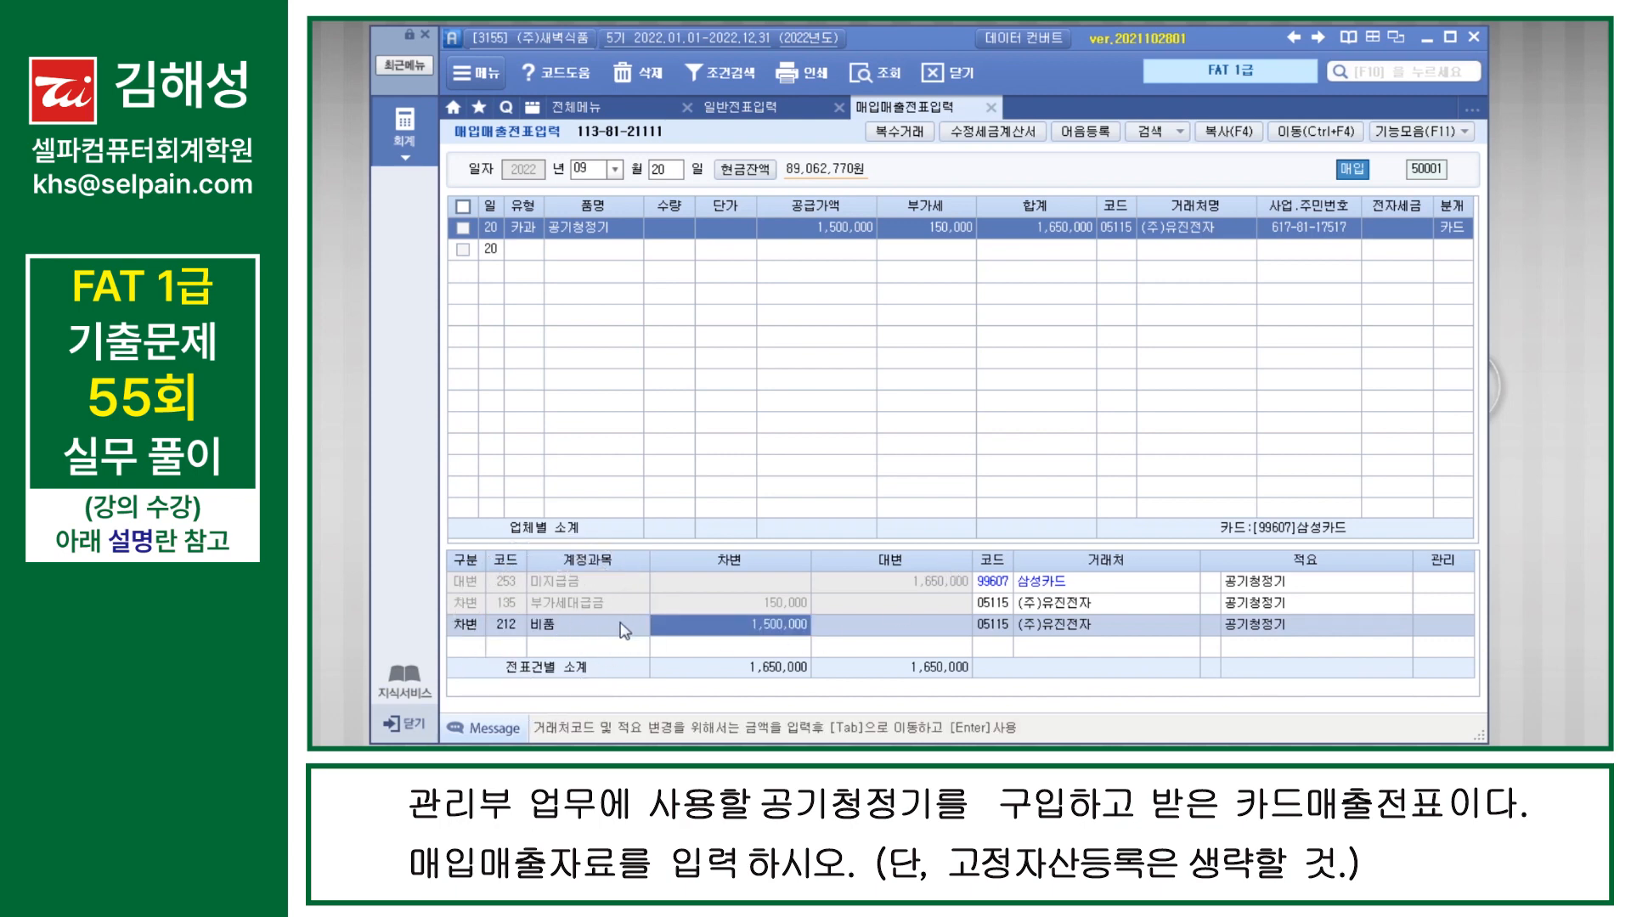
pyautogui.press('ctrl')
pyautogui.press('ctrl')
pyautogui.press('ctrl')
pyautogui.press('ctrl')
pyautogui.press('Return')
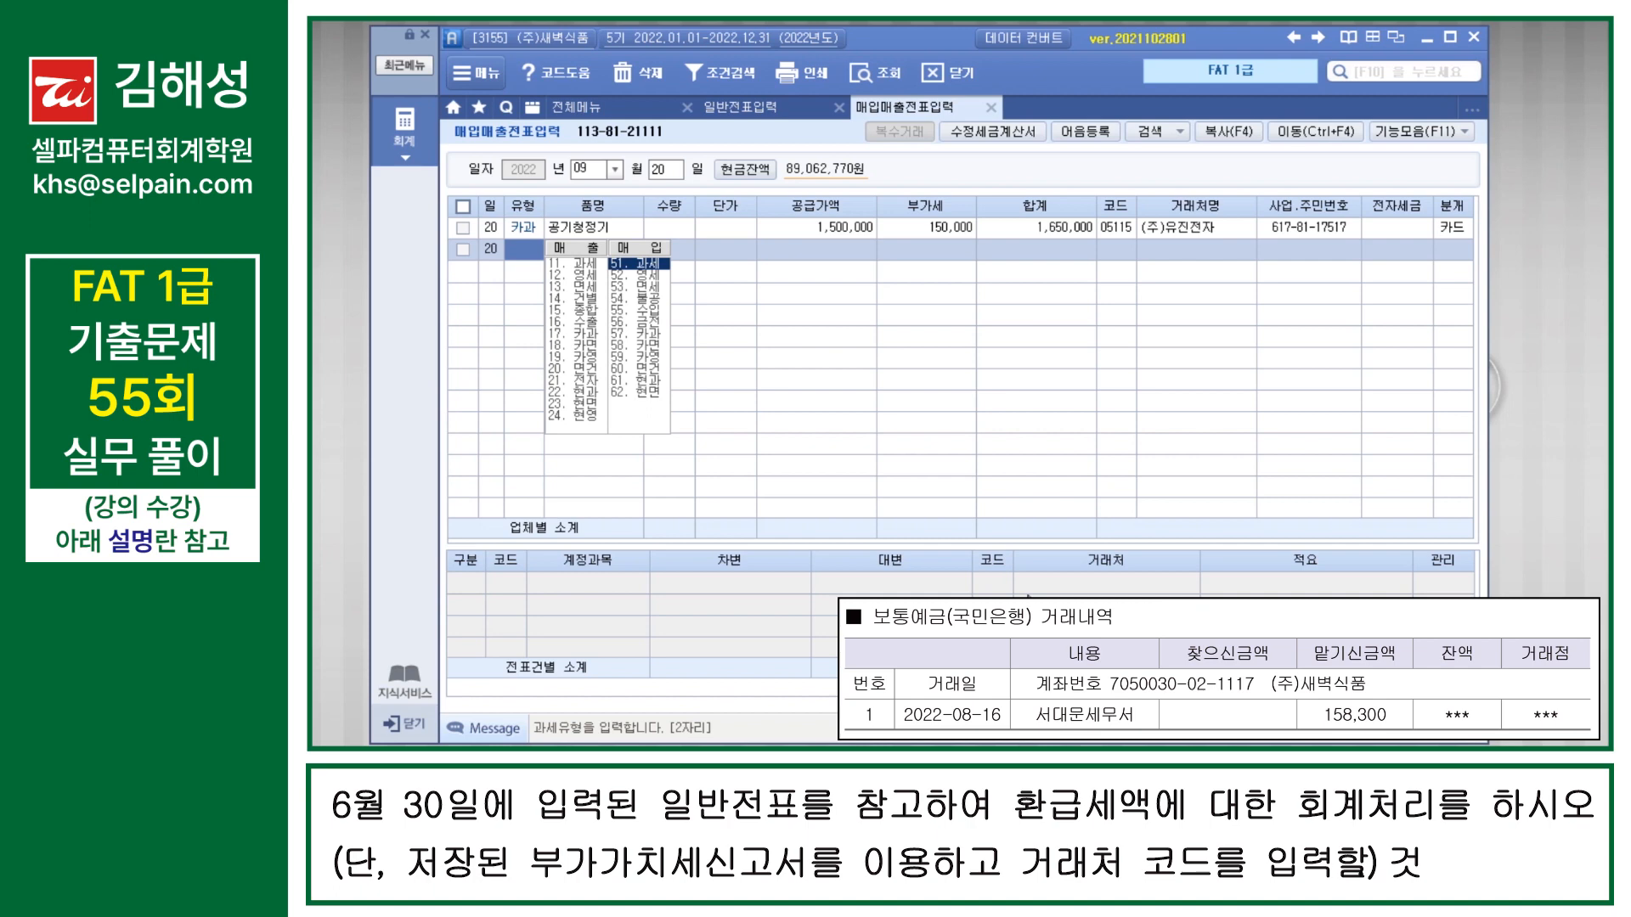
# Step: Look up the June 30 entries in 일반전표입력 and examine the 미수금 line for the VAT refund
pyautogui.click(740, 108)
pyautogui.click(670, 175)
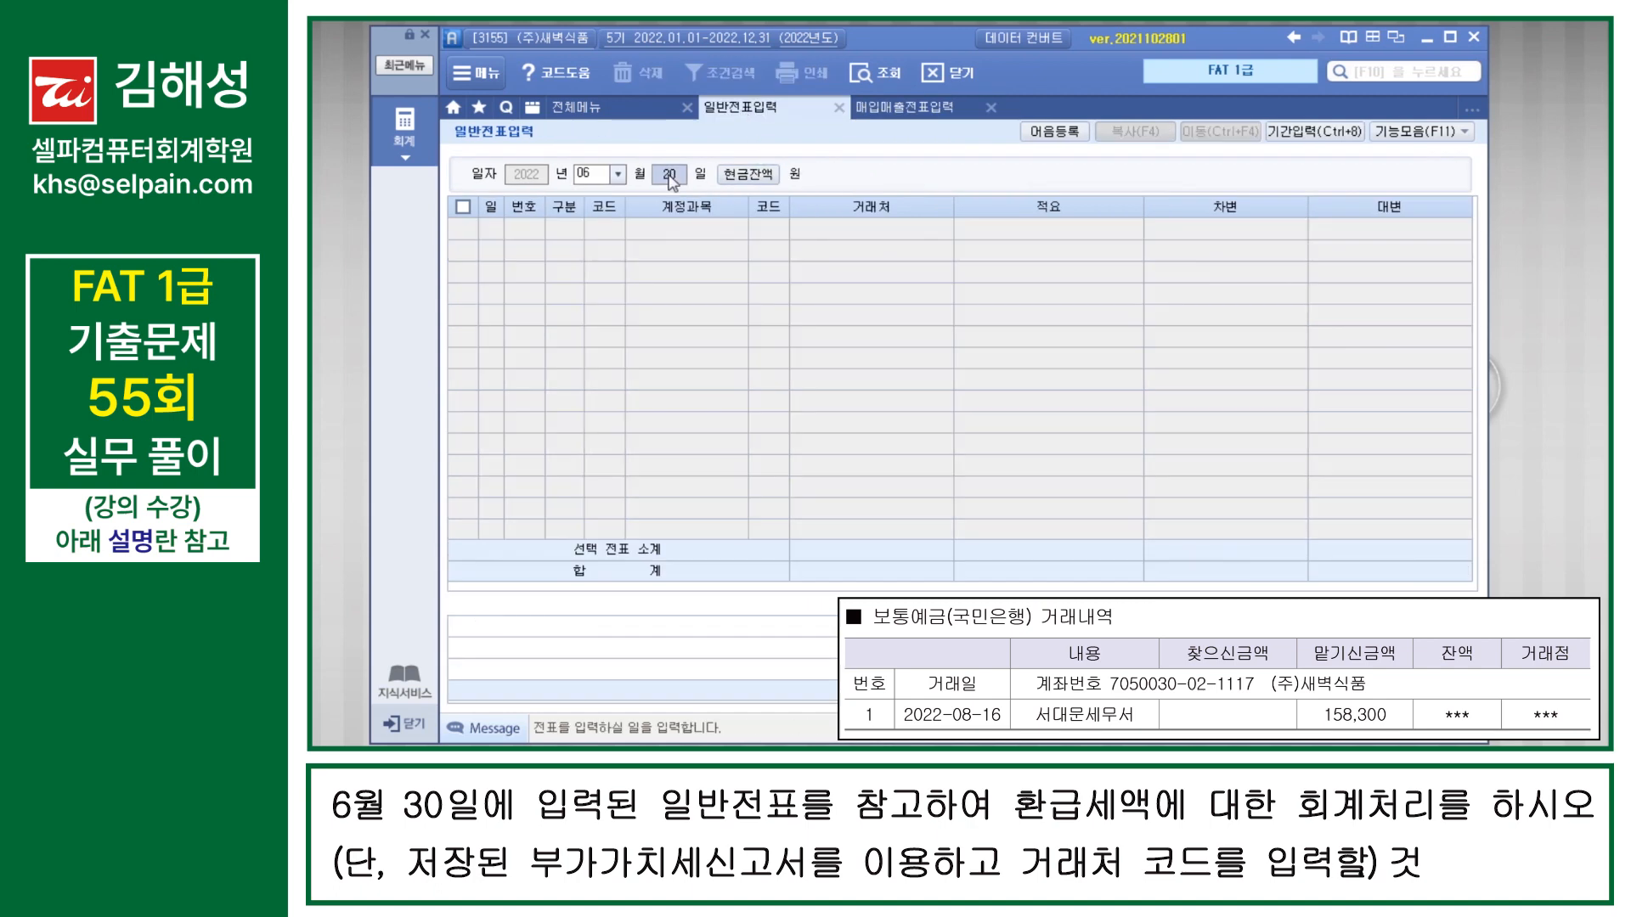
pyautogui.write('30')
pyautogui.press('Return')
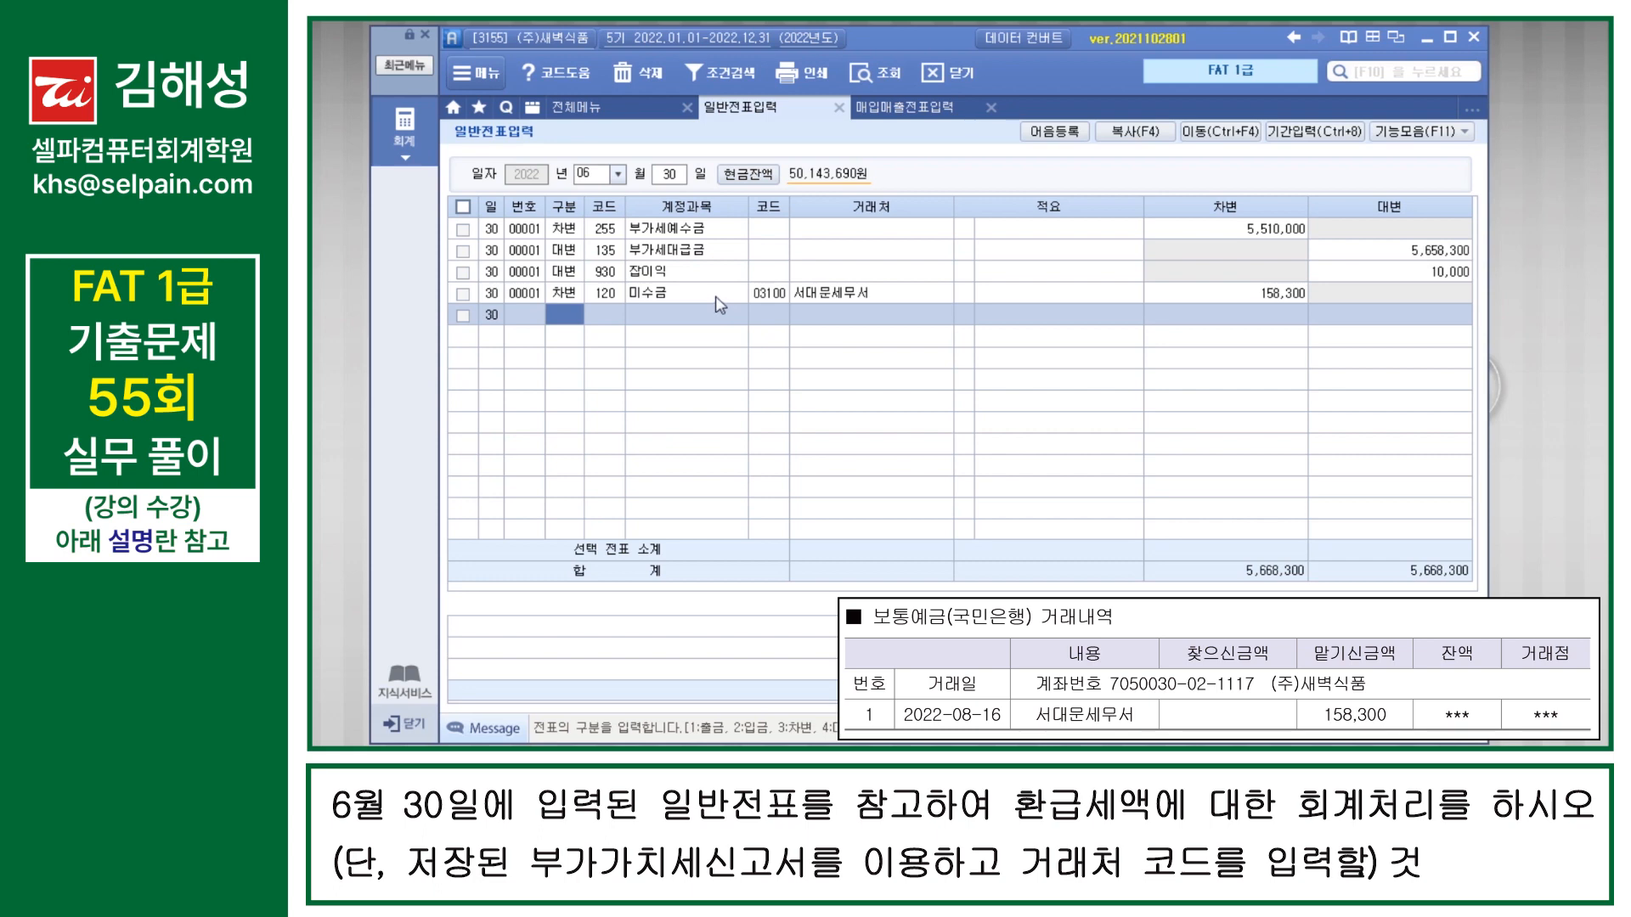
pyautogui.press('Up')
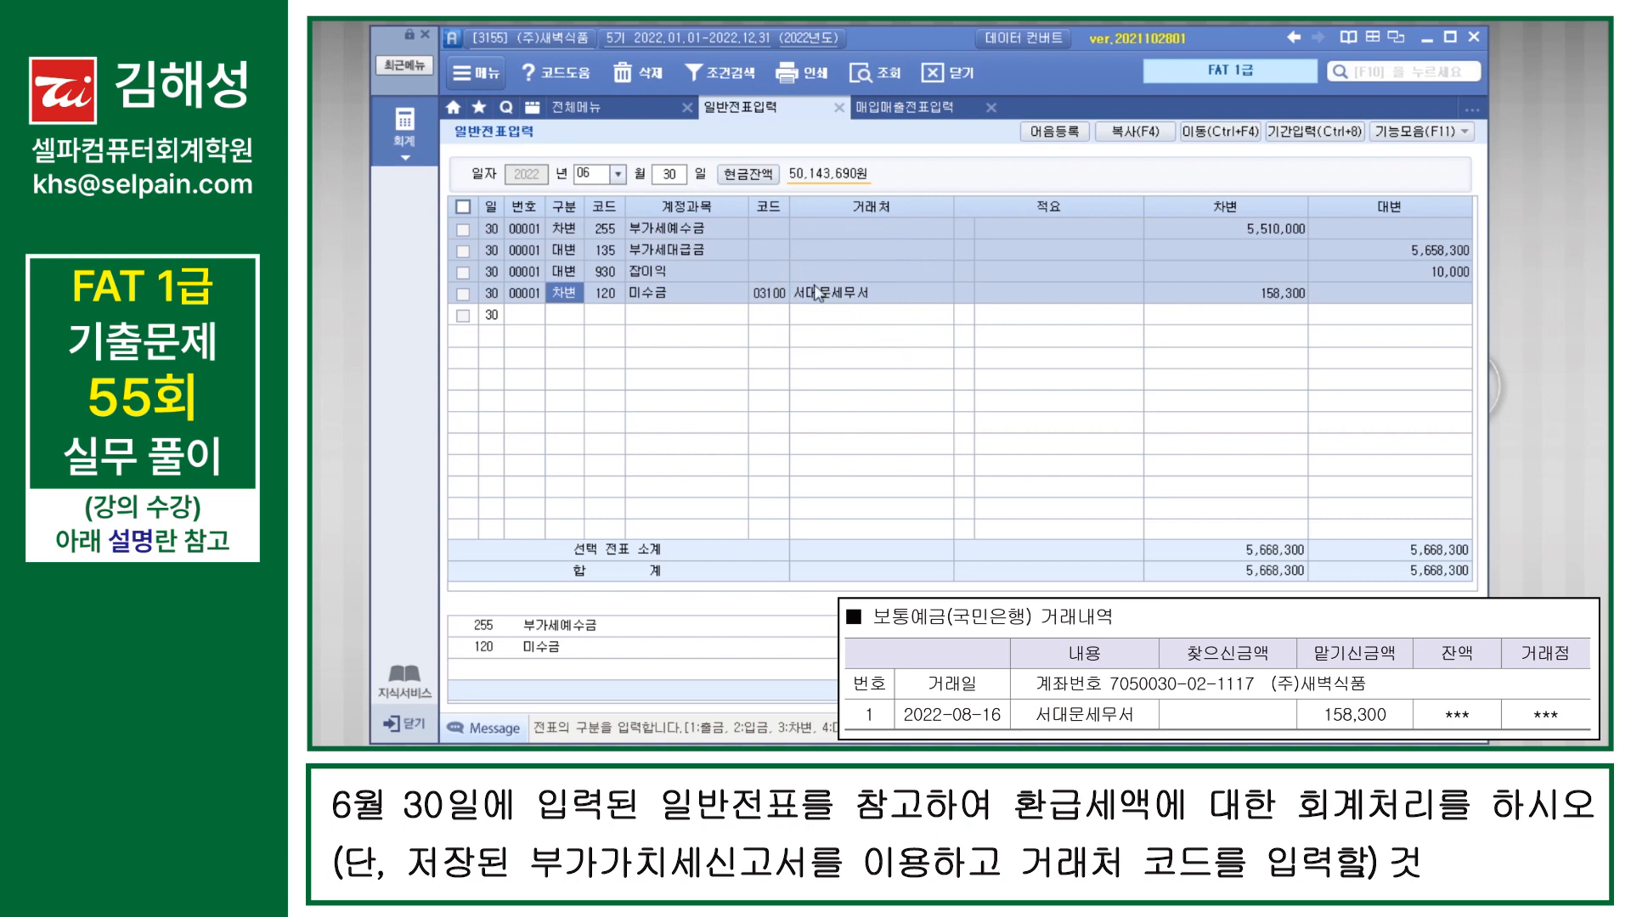
# Step: Change the 일반전표입력 date to August 16
pyautogui.click(608, 176)
pyautogui.write('08')
pyautogui.press('Return')
pyautogui.write('16')
pyautogui.press('Return')
# Step: Enter an August 16 대변 line for account 120 미수금 with 거래처 서대문세무서 and amount 158,300
pyautogui.write('4')
pyautogui.press('Return')
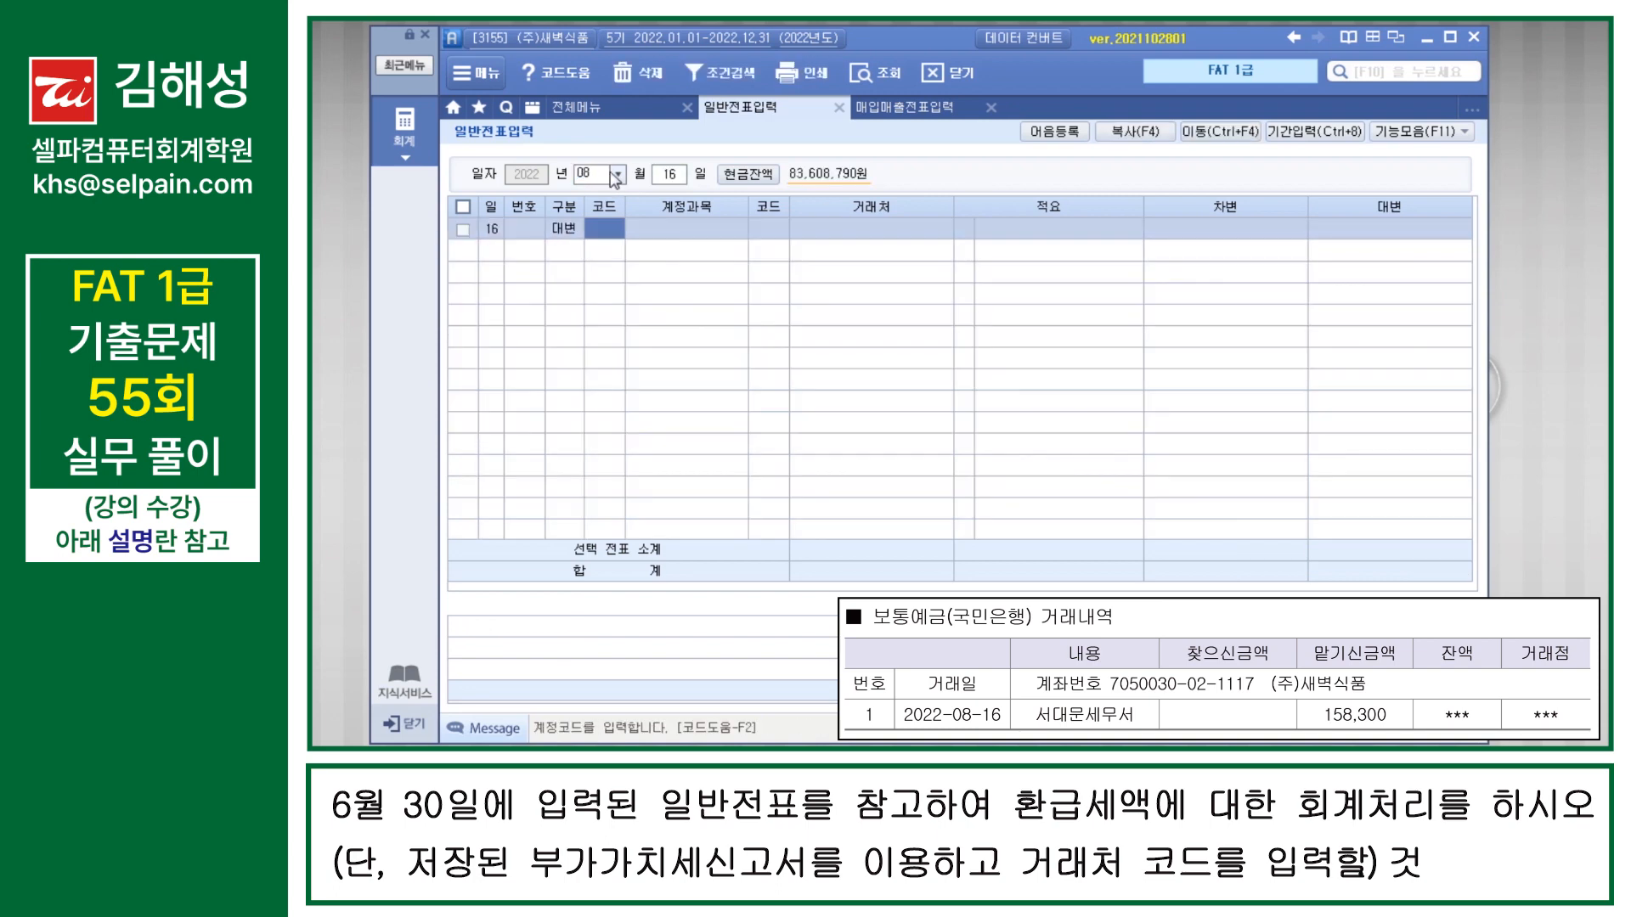
pyautogui.write('120')
pyautogui.press('Return')
pyautogui.write('03100')
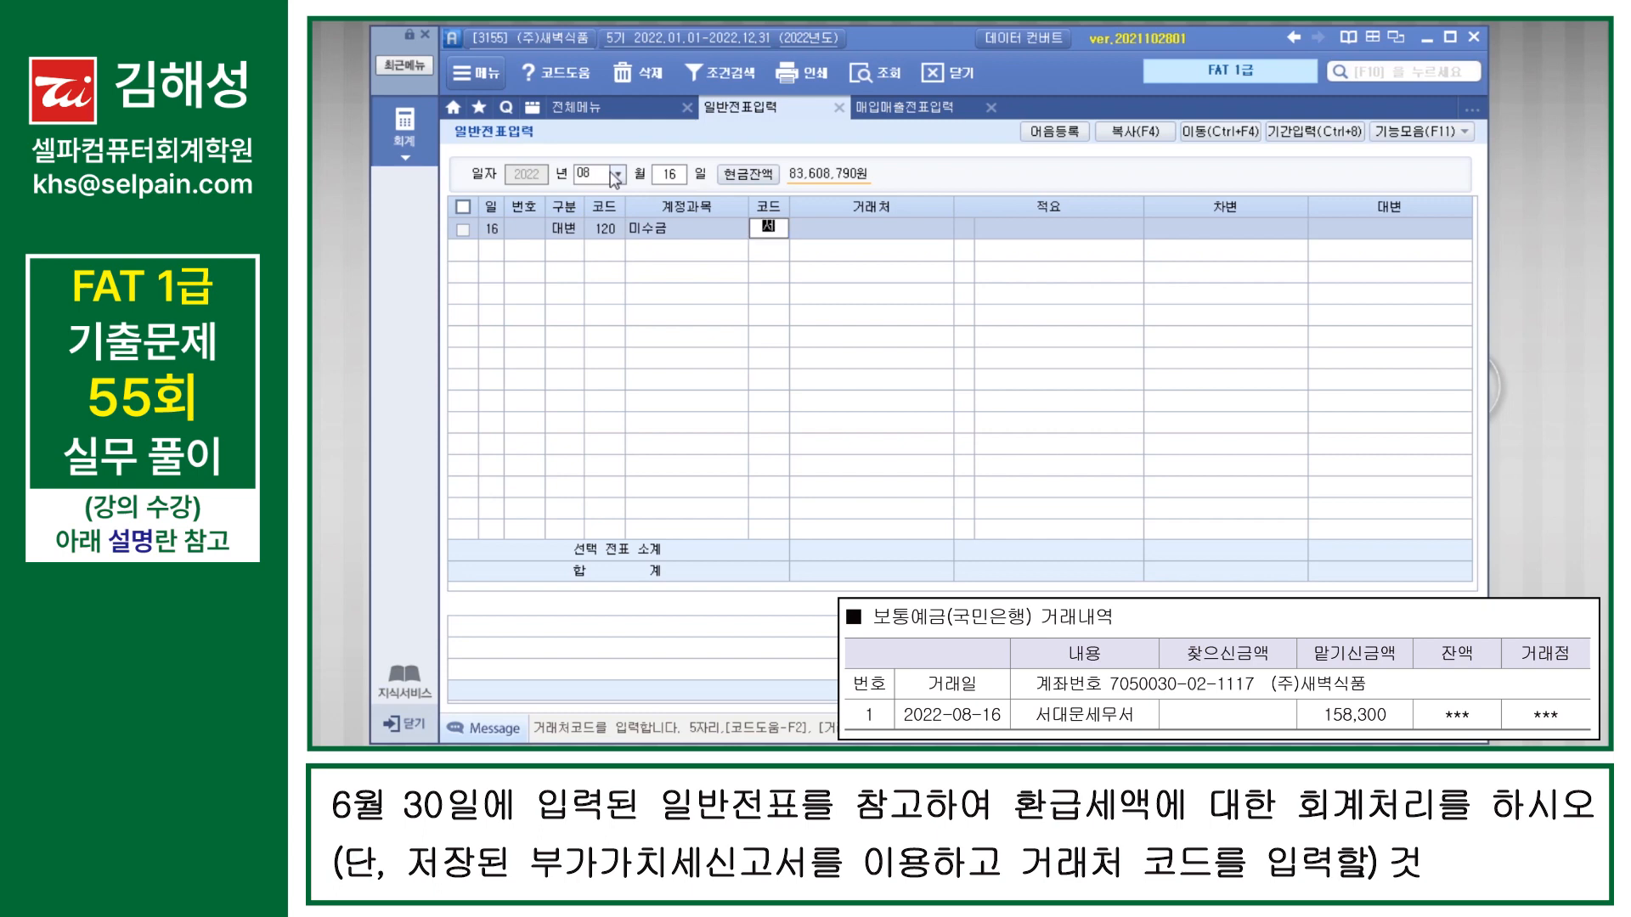
pyautogui.press('Return')
pyautogui.press('Return')
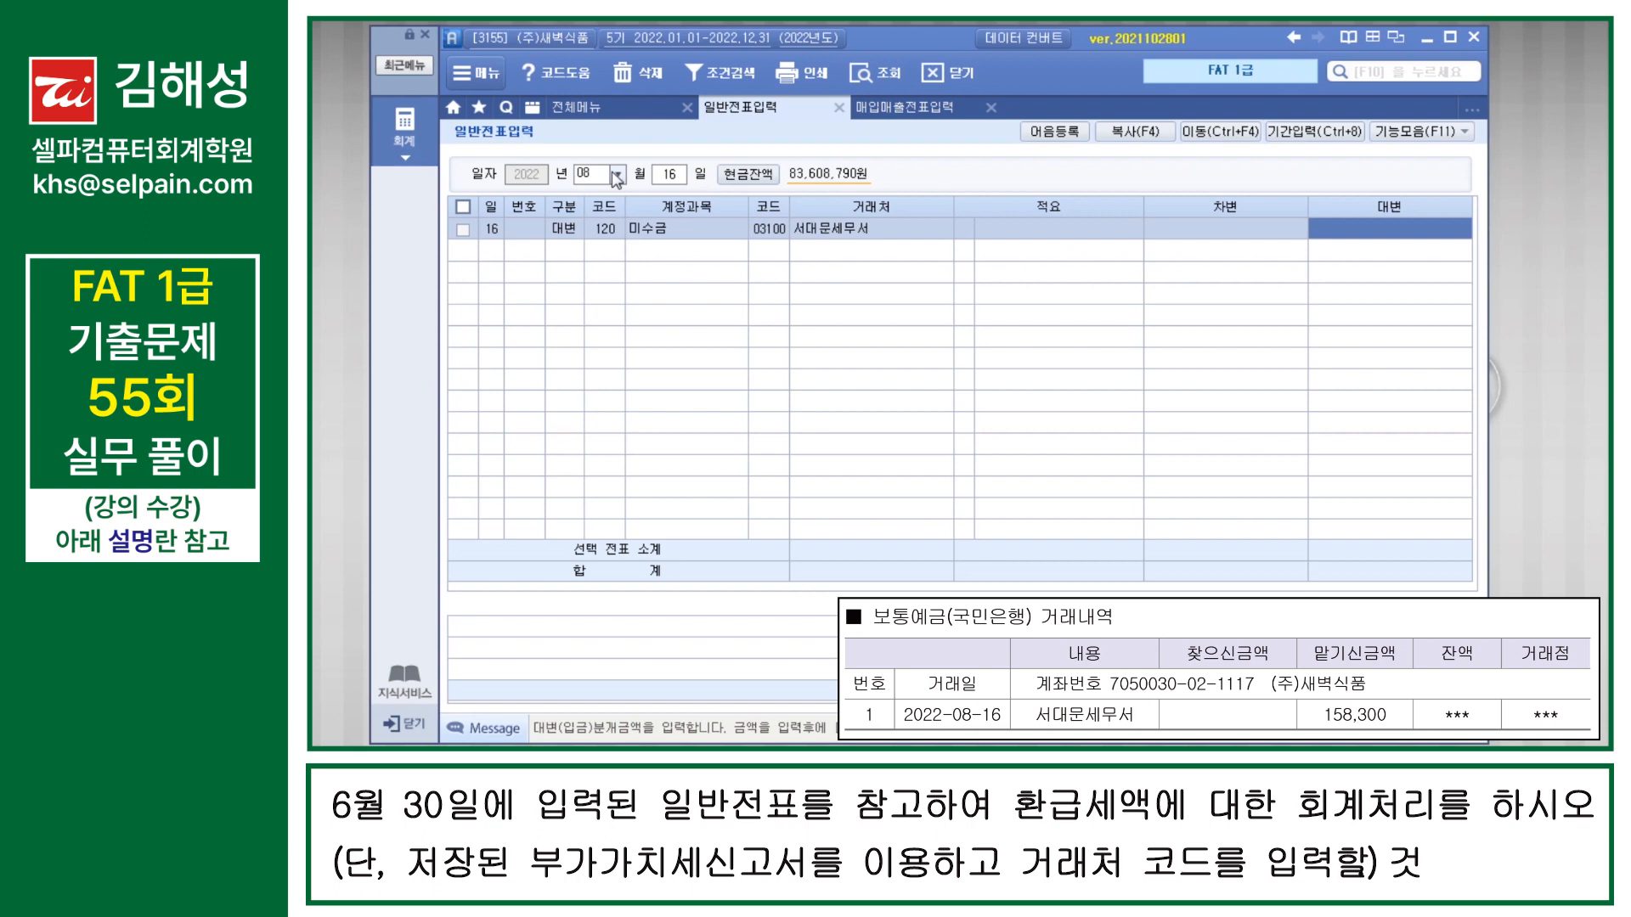
pyautogui.write('158300')
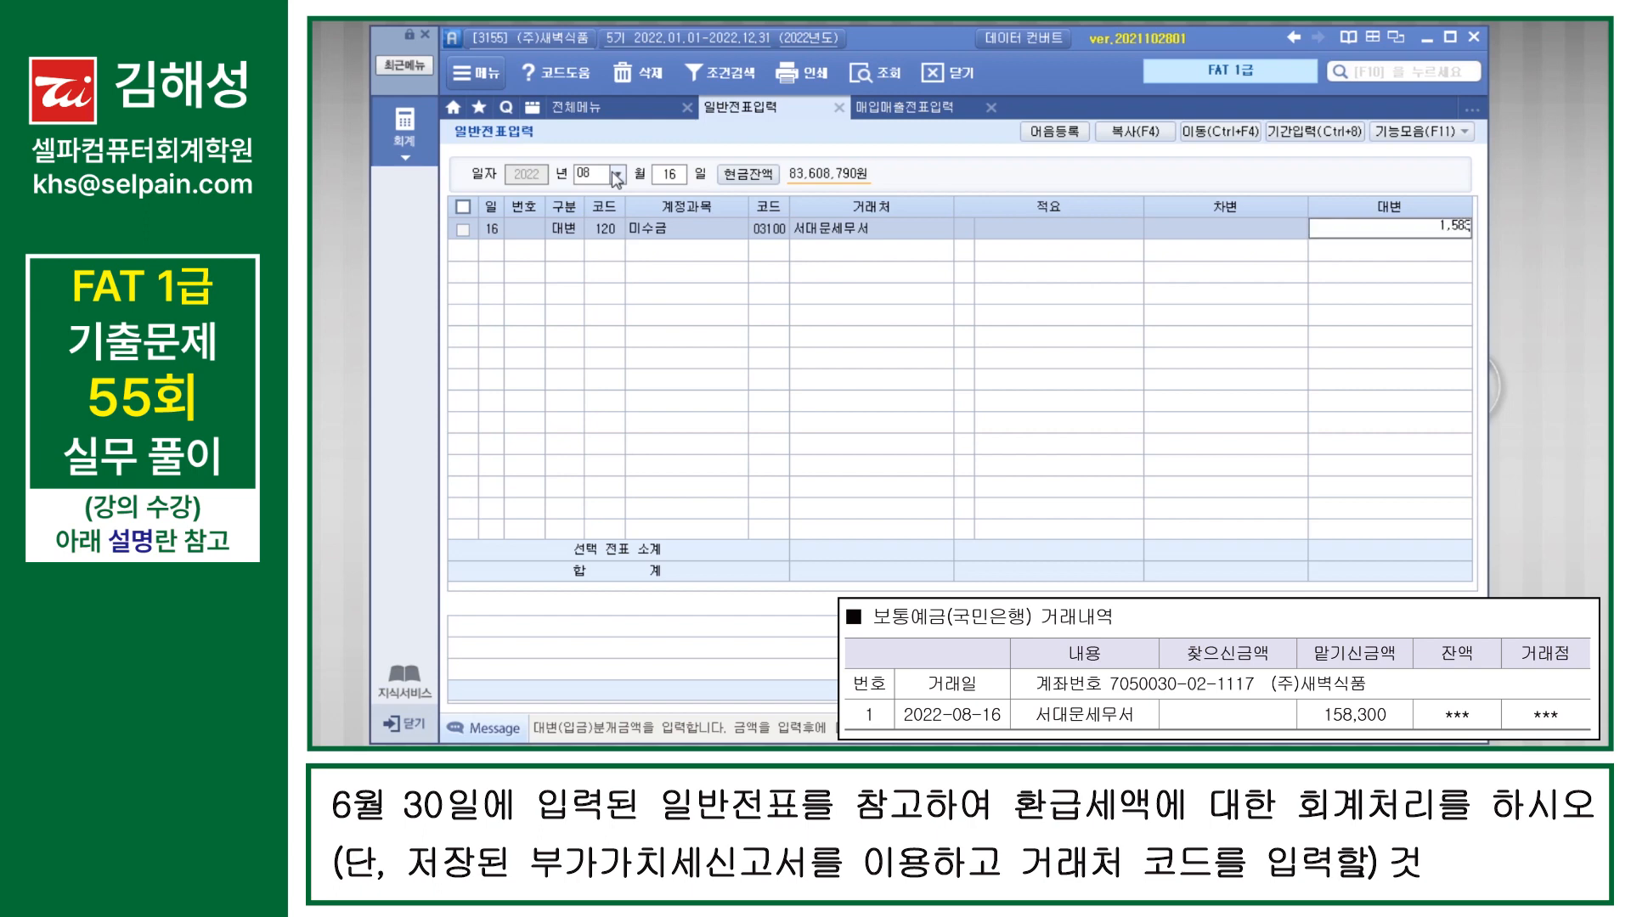
pyautogui.press('Return')
# Step: Add a 차변 line for account 103 보통예금 with 거래처 국민은행(보통) and amount 158,300, completing the August 16 voucher
pyautogui.write('300')
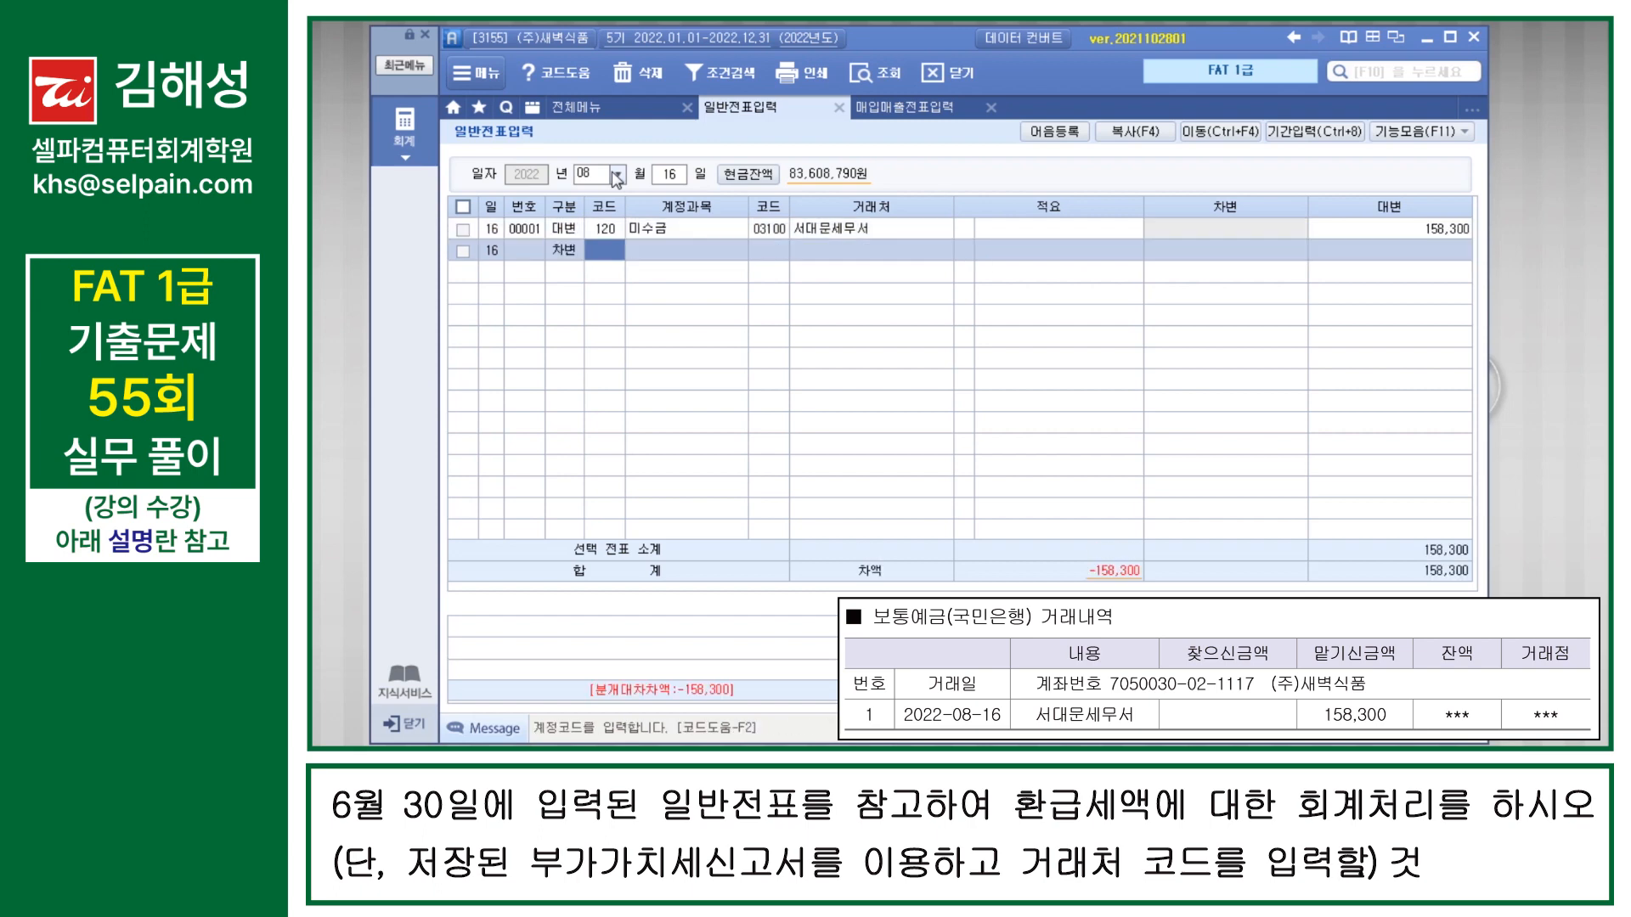
pyautogui.write('103')
pyautogui.press('Return')
pyautogui.write('국민')
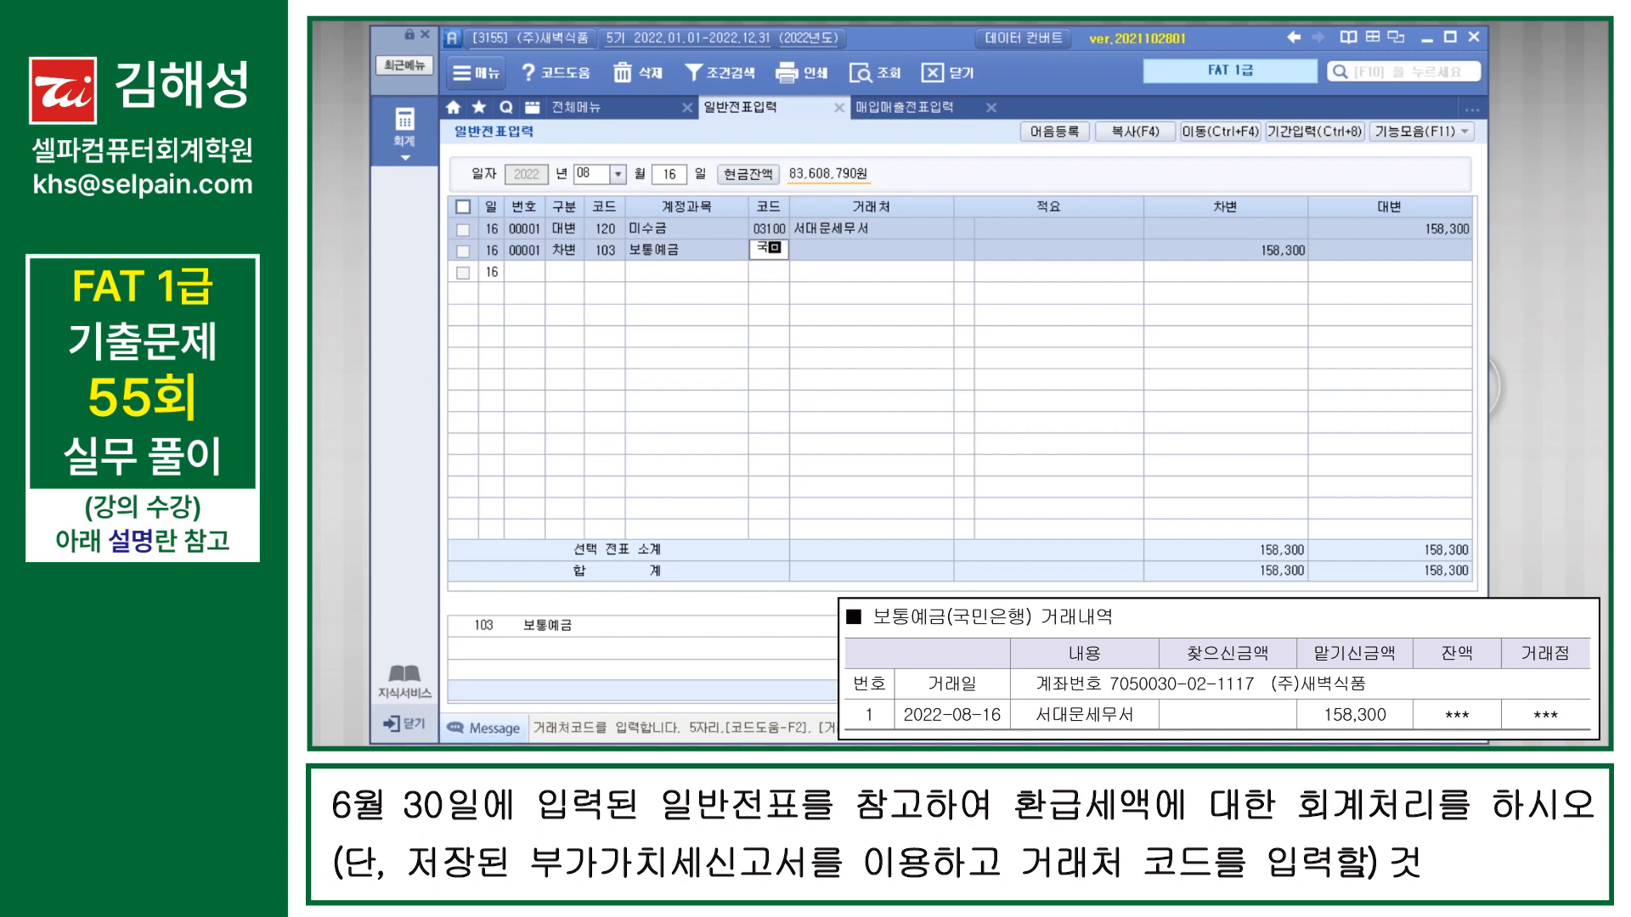
pyautogui.press('Return')
pyautogui.press('Down')
pyautogui.press('Return')
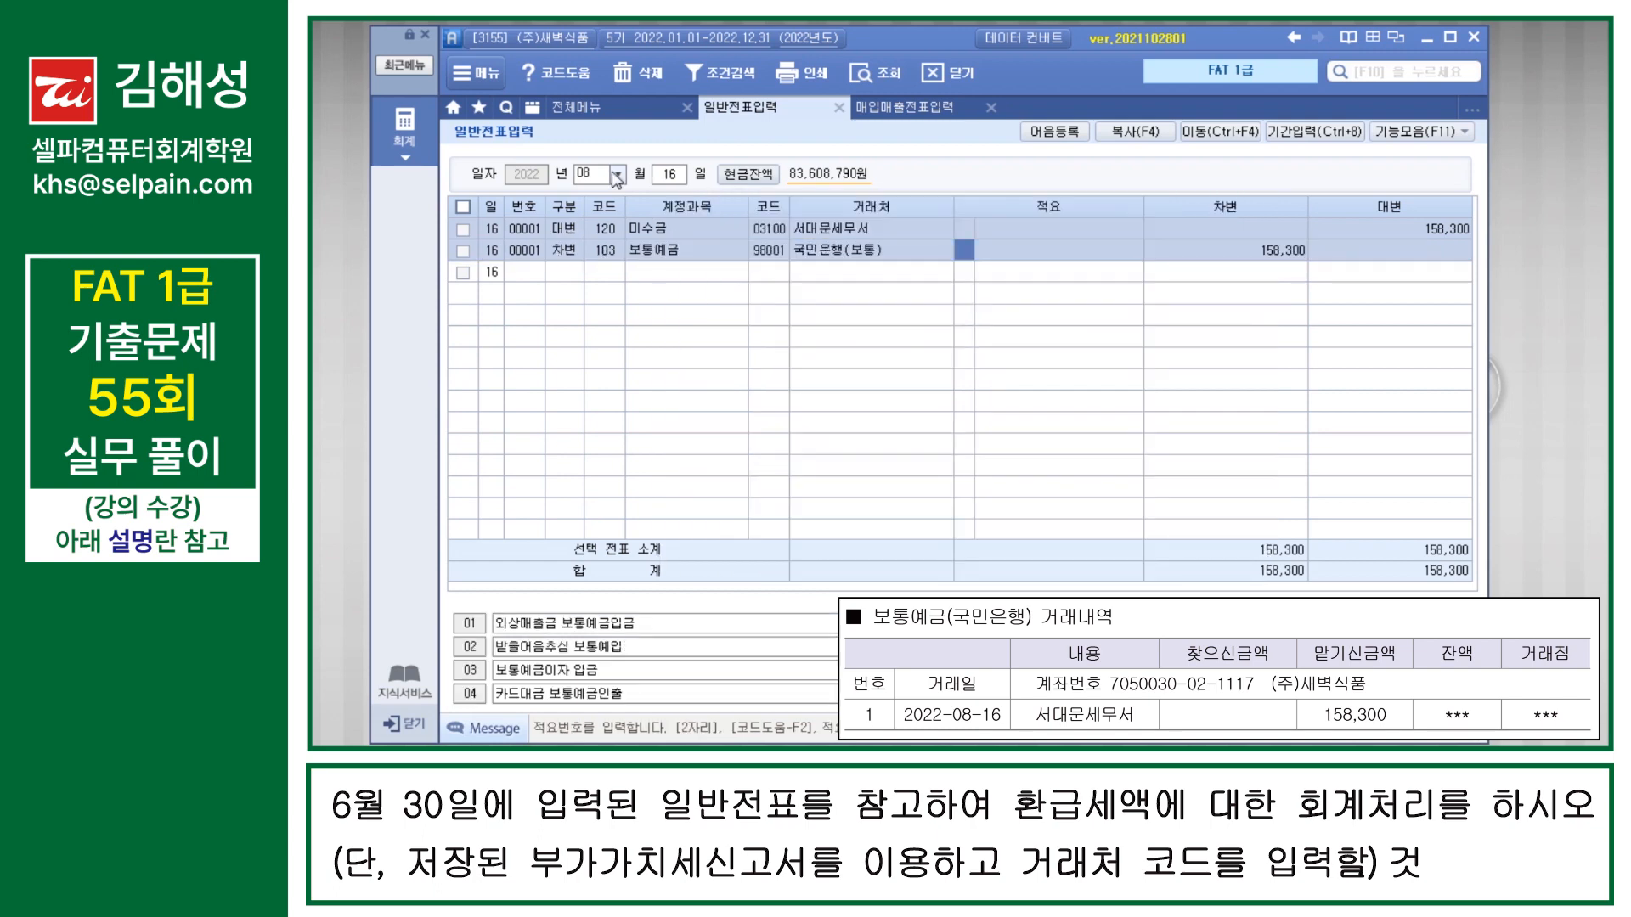
pyautogui.press('Return')
pyautogui.press('Return')
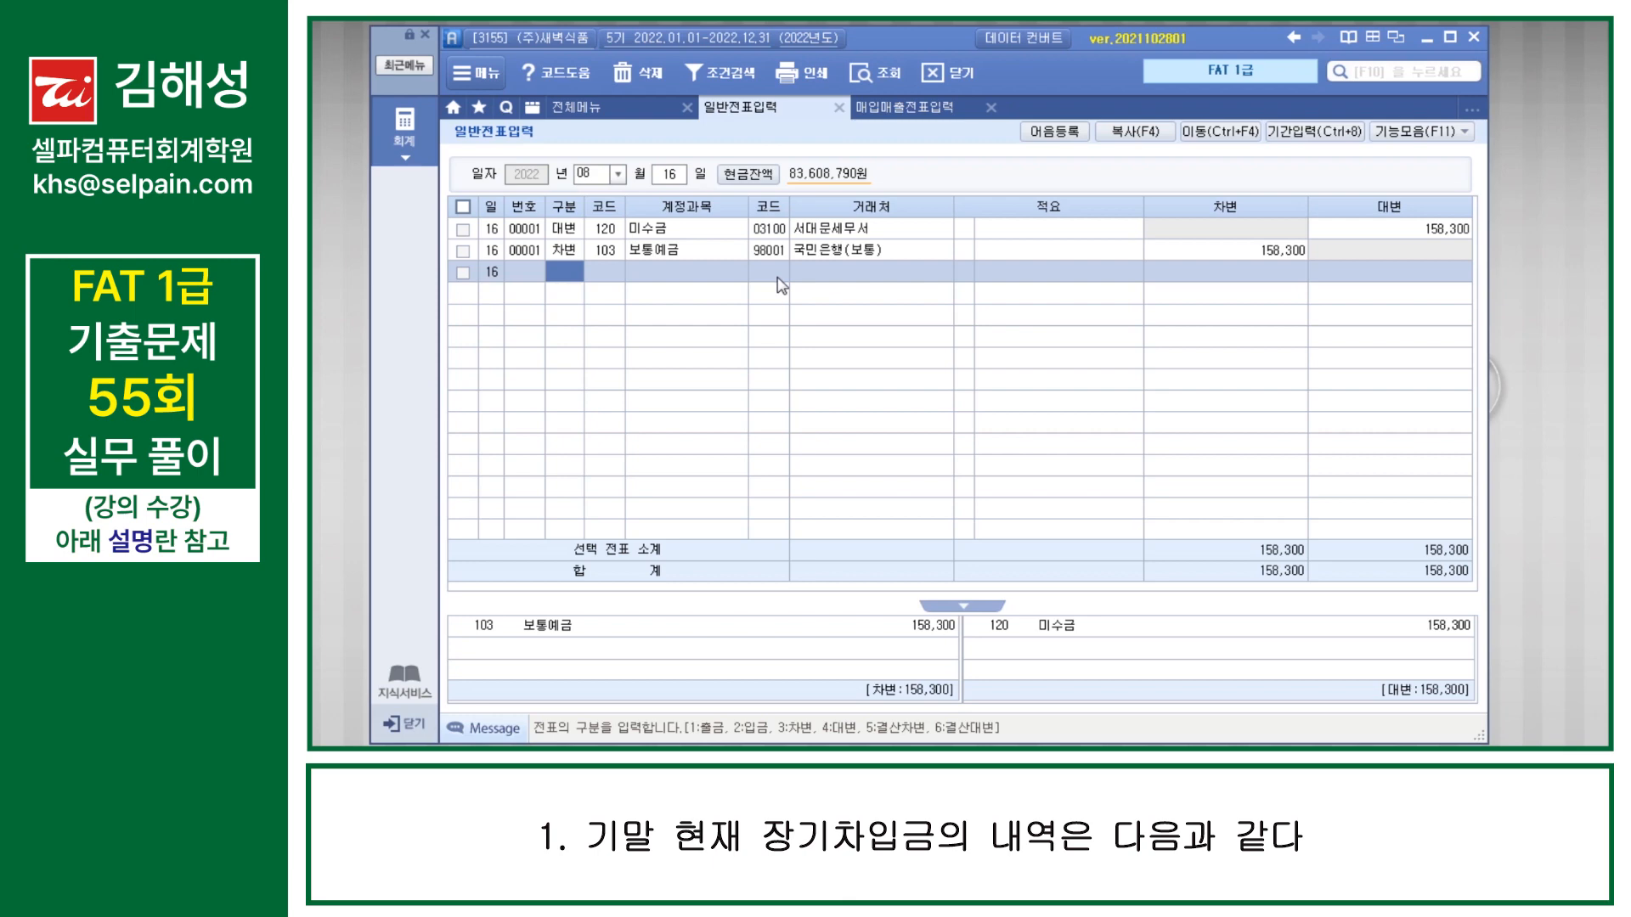
# Step: Leave the August 16 entries and set the 일반전표입력 date to December 31
pyautogui.press('Escape')
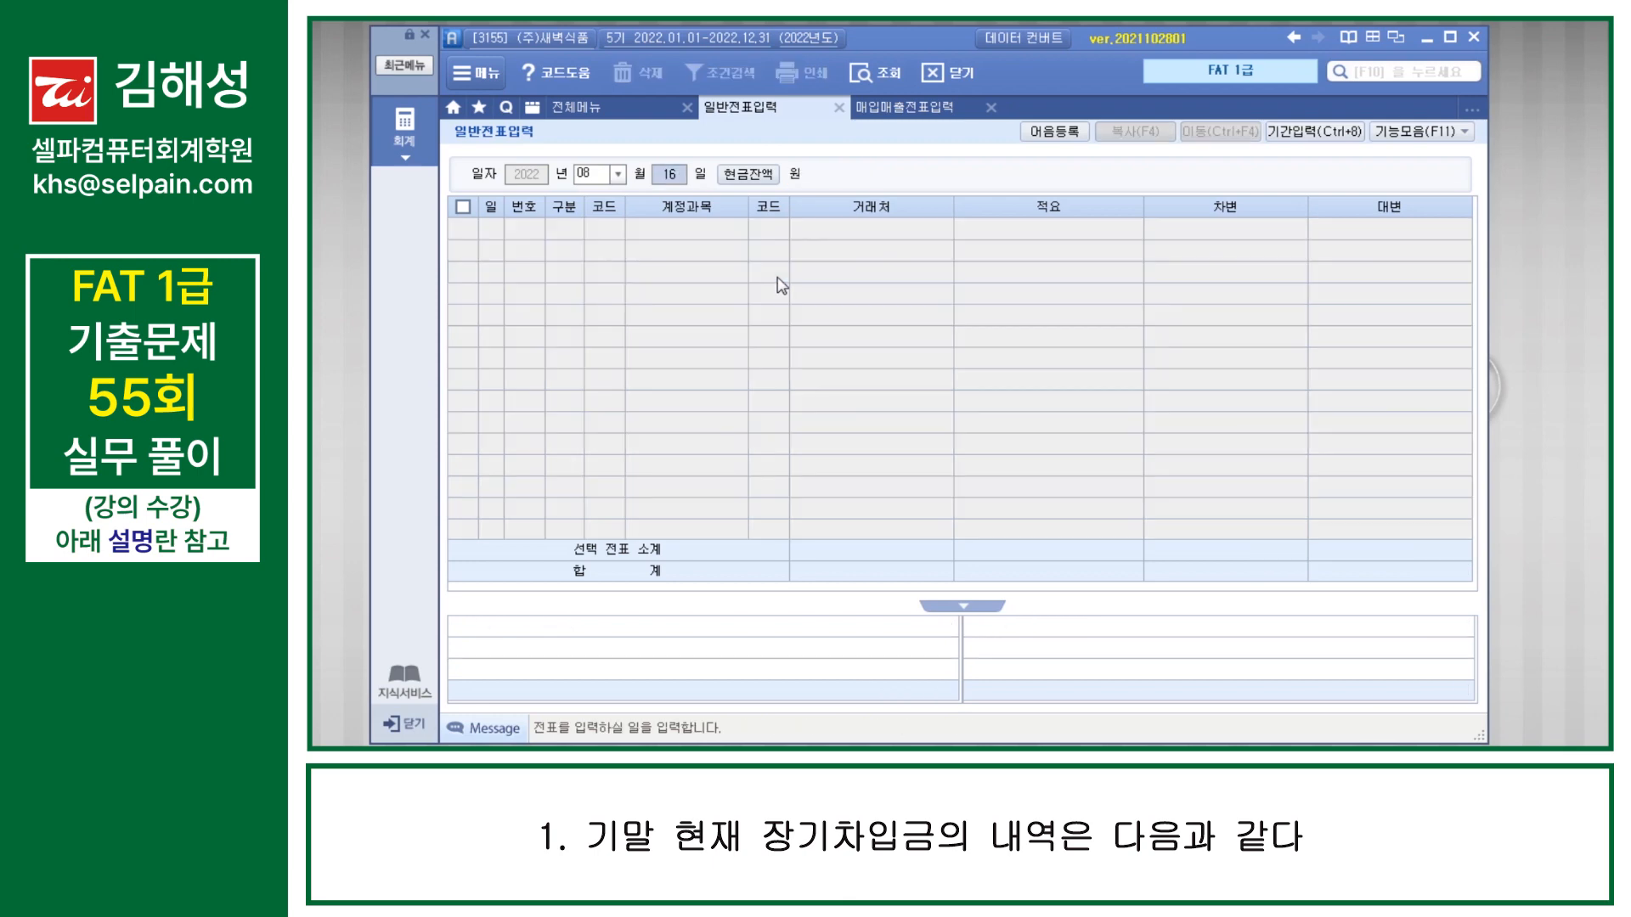
pyautogui.press('Escape')
pyautogui.write('1231')
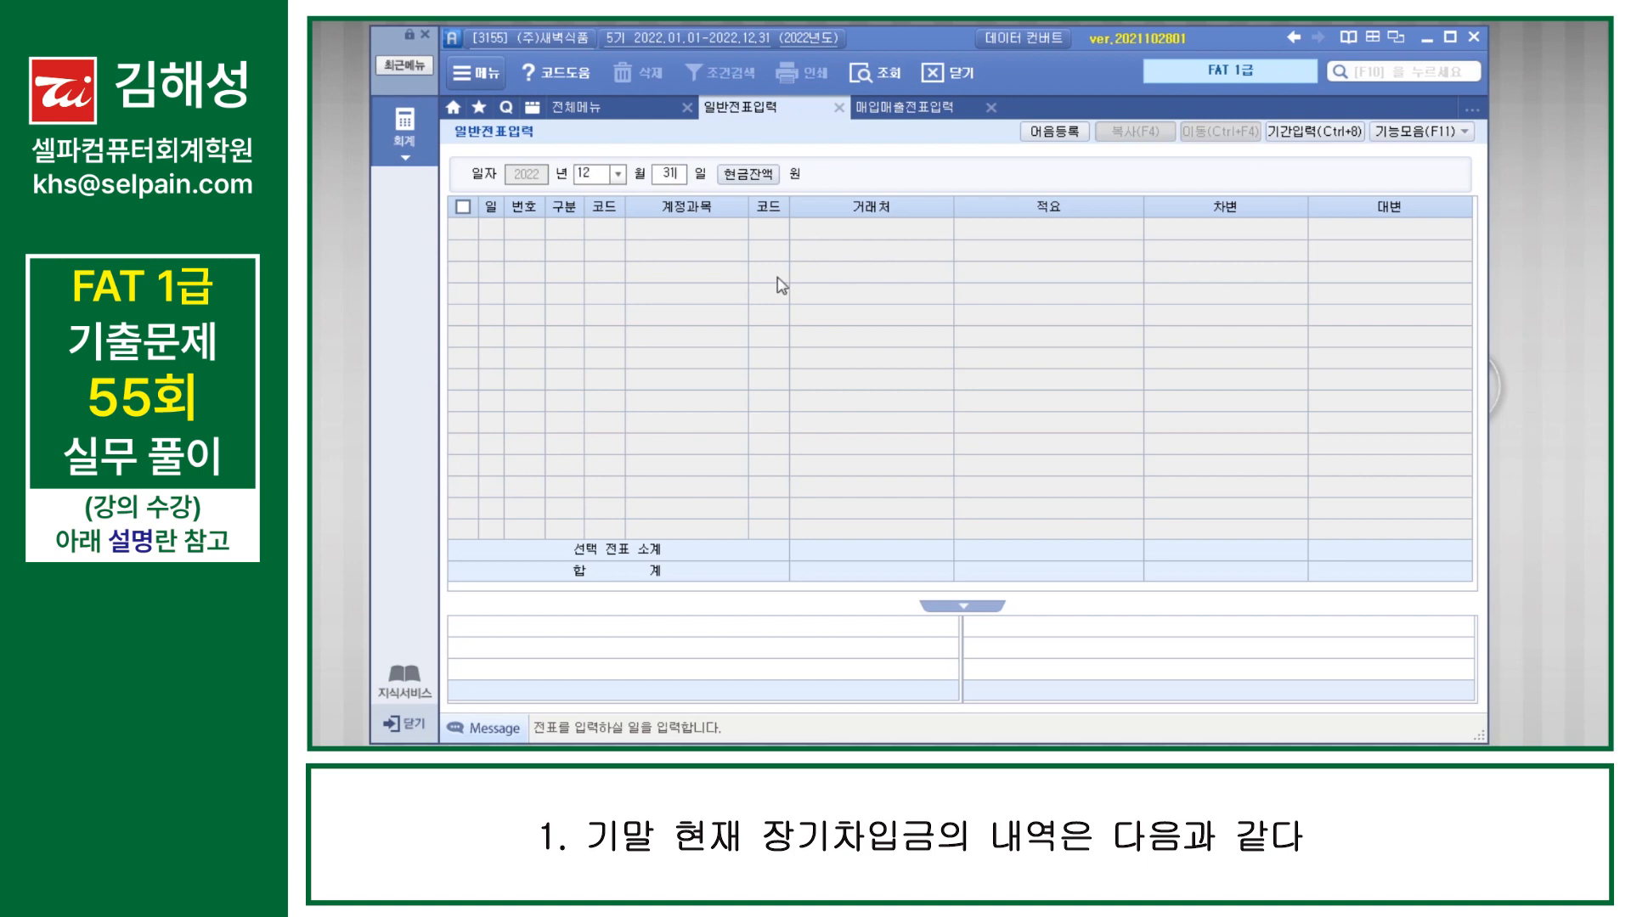
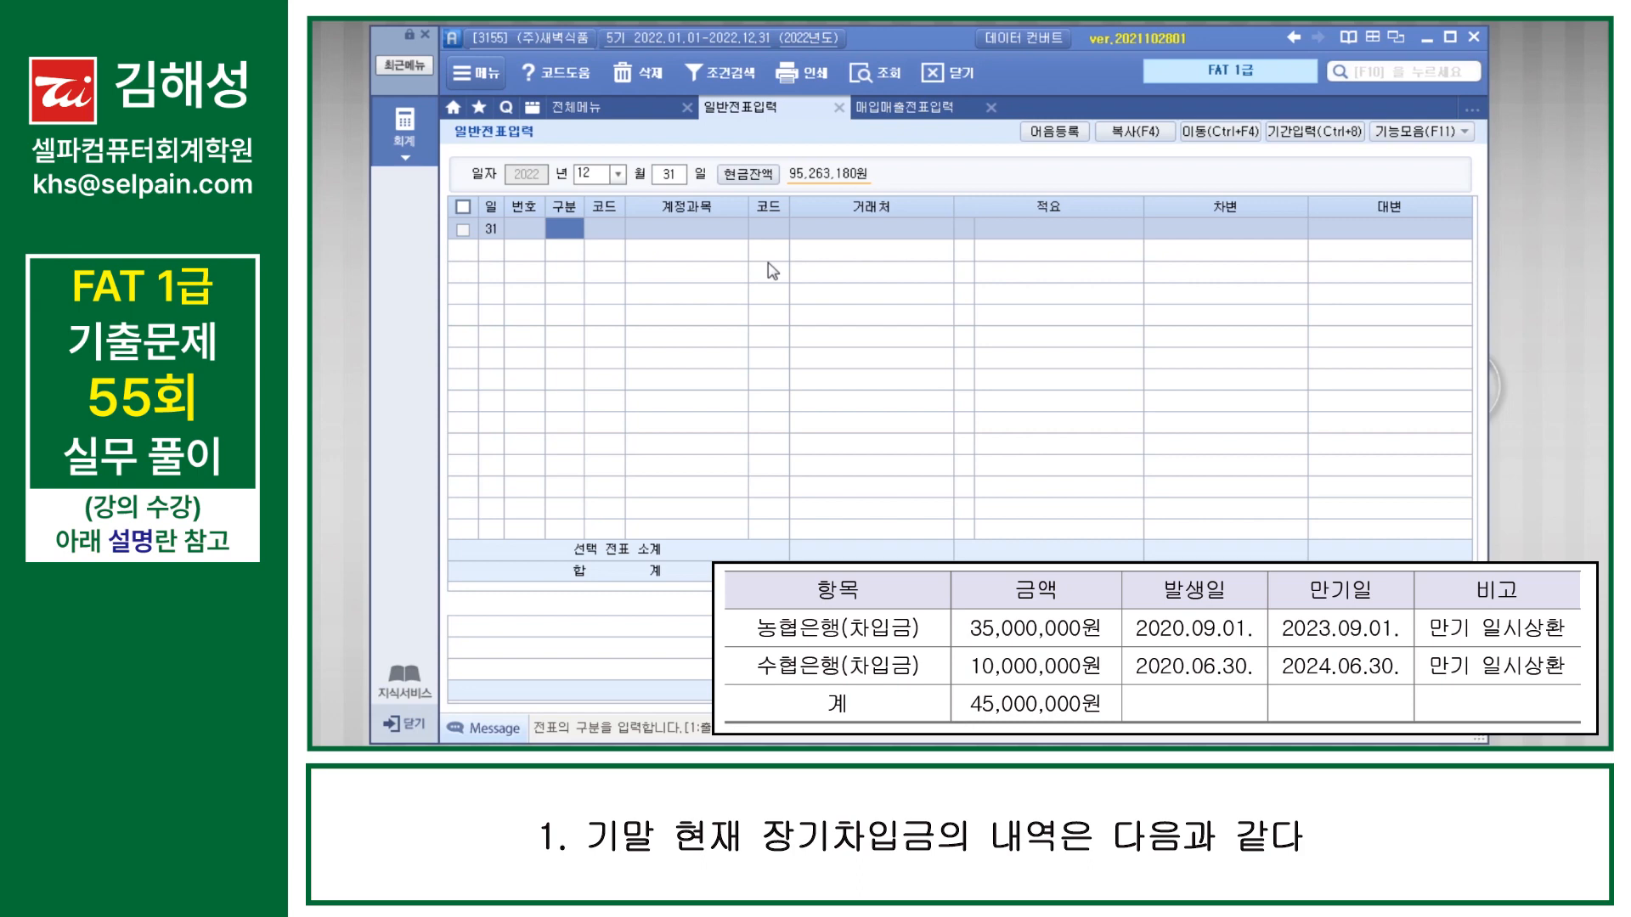
# Step: Enter a December 31 차변 line for account 293 장기차입금 with 거래처 농협은행(차입금) and amount 35,000,000
pyautogui.write('3')
pyautogui.press('Return')
pyautogui.write('293')
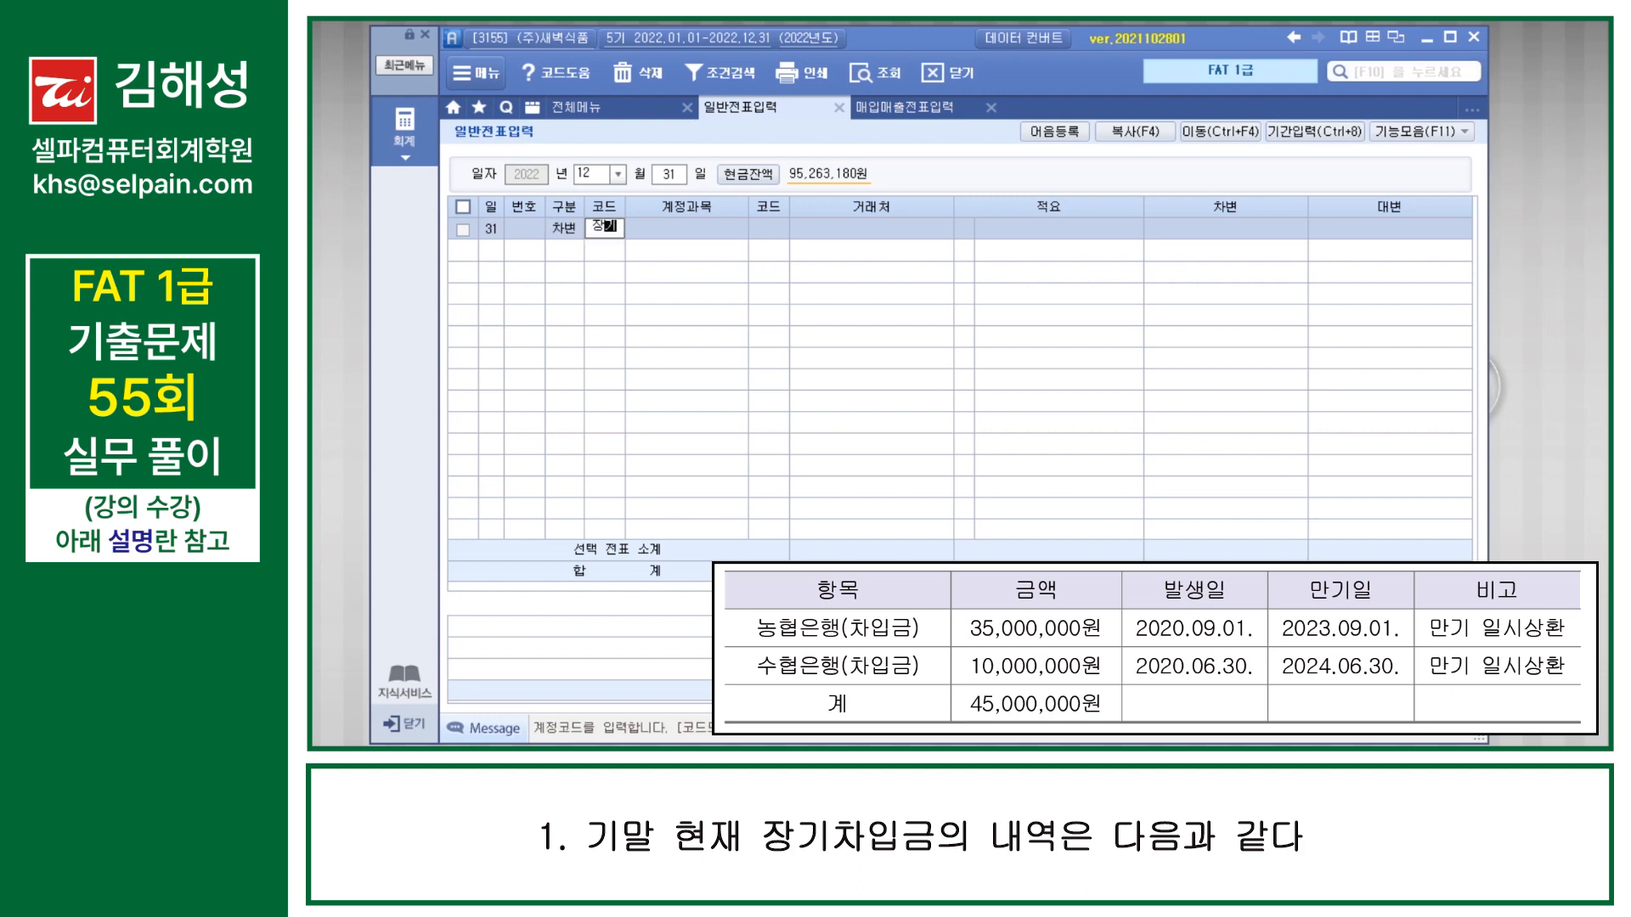
pyautogui.press('Return')
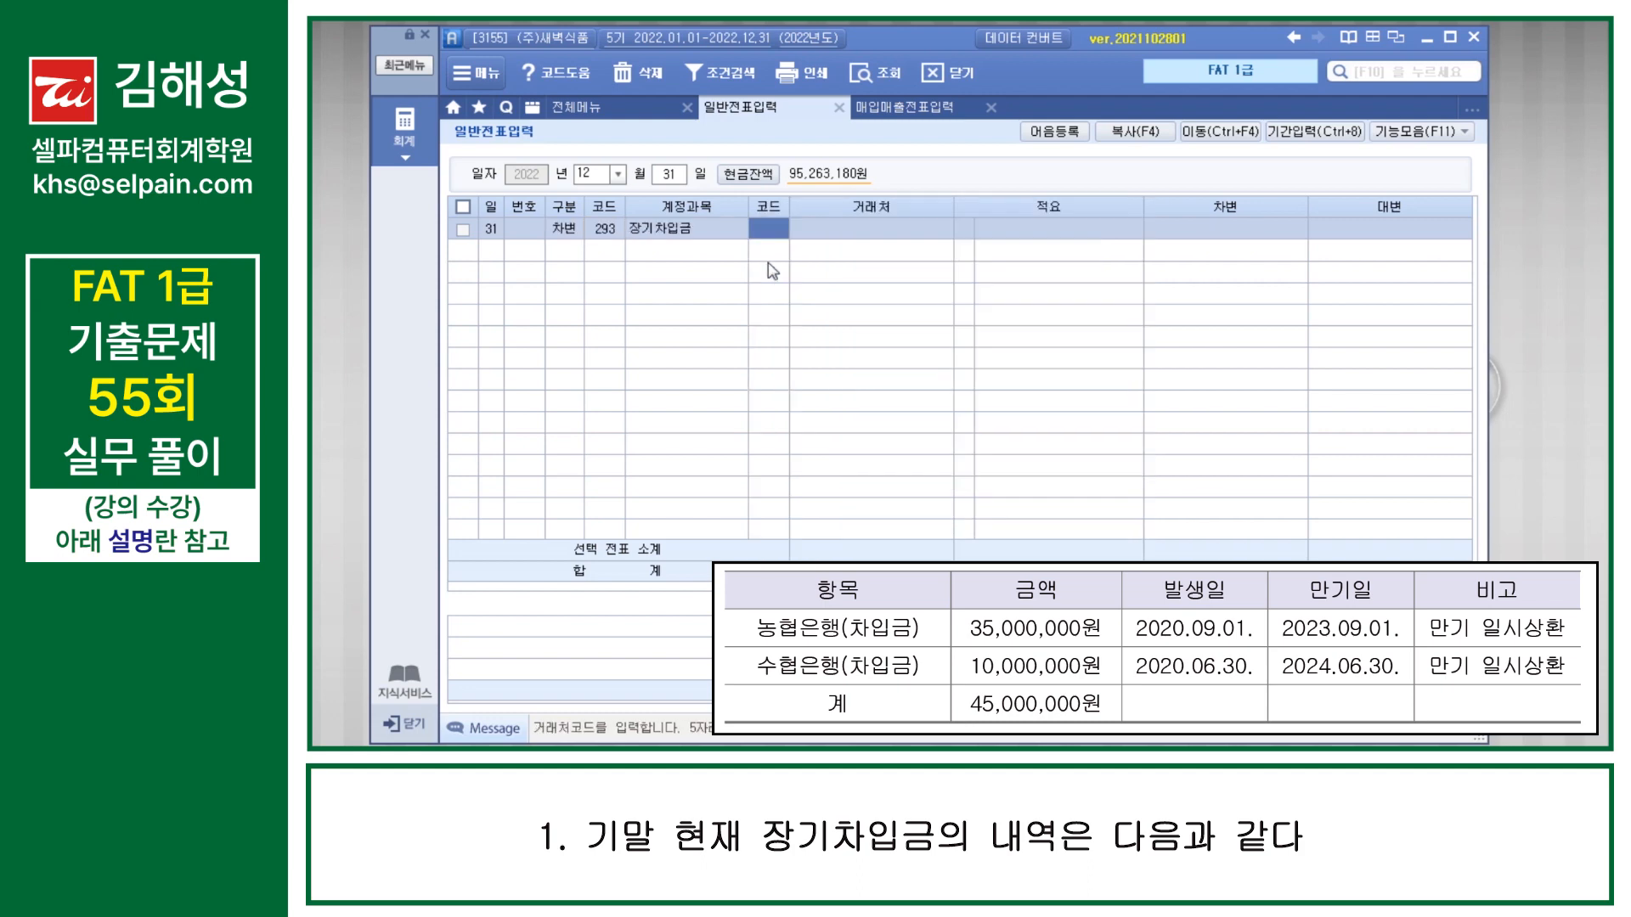
pyautogui.write('농협')
pyautogui.press('Return')
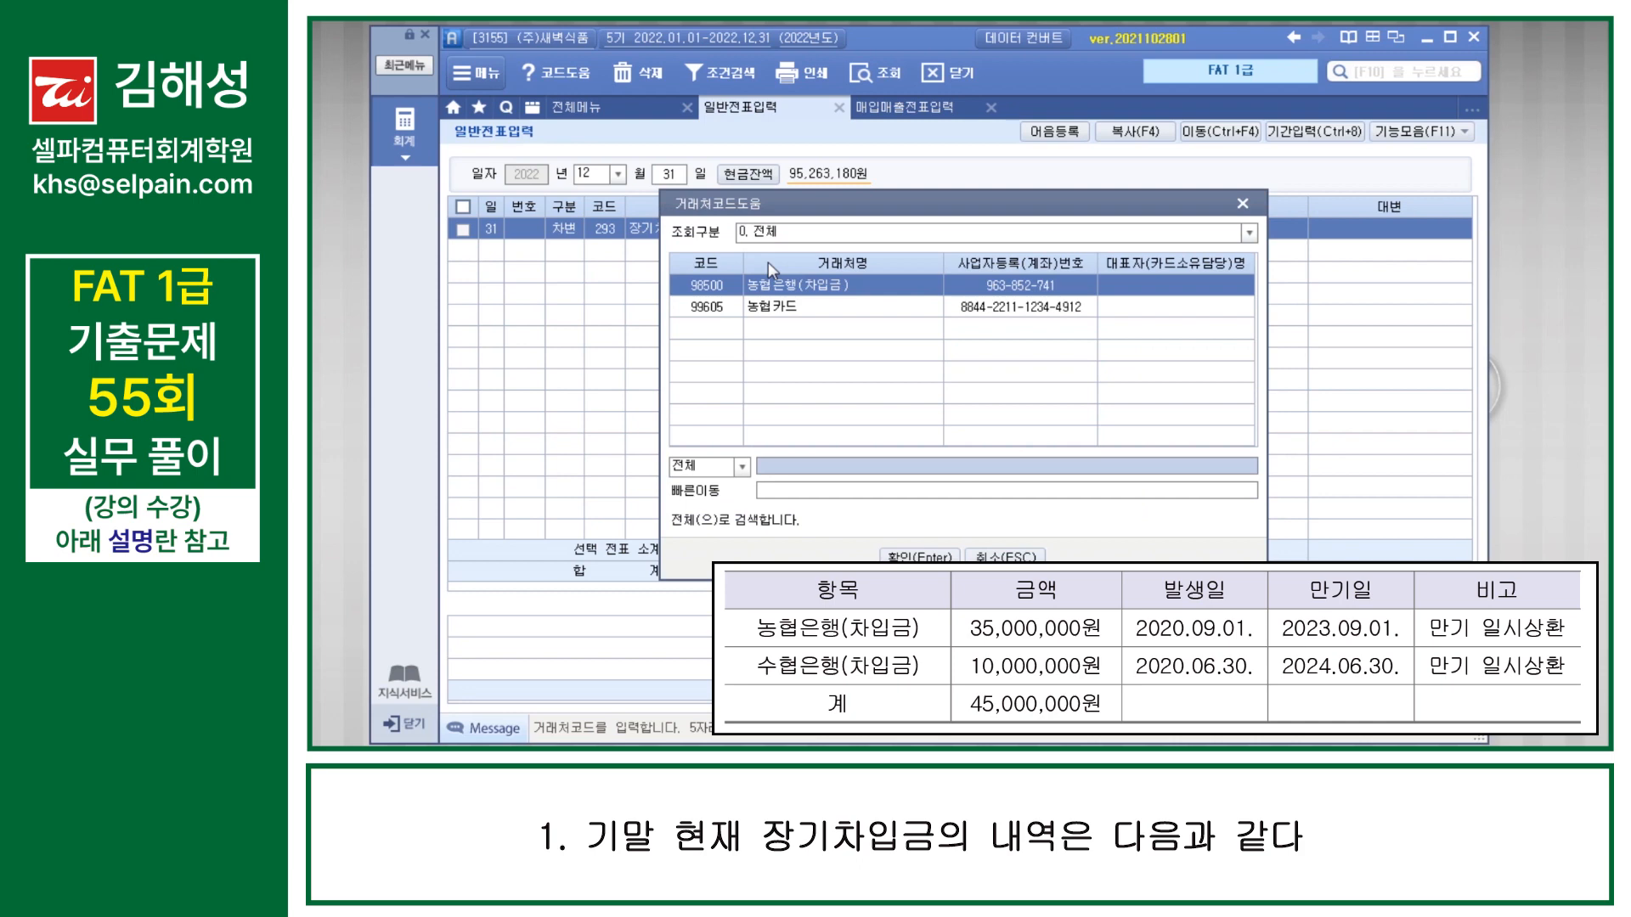
pyautogui.press('Return')
pyautogui.press('Return')
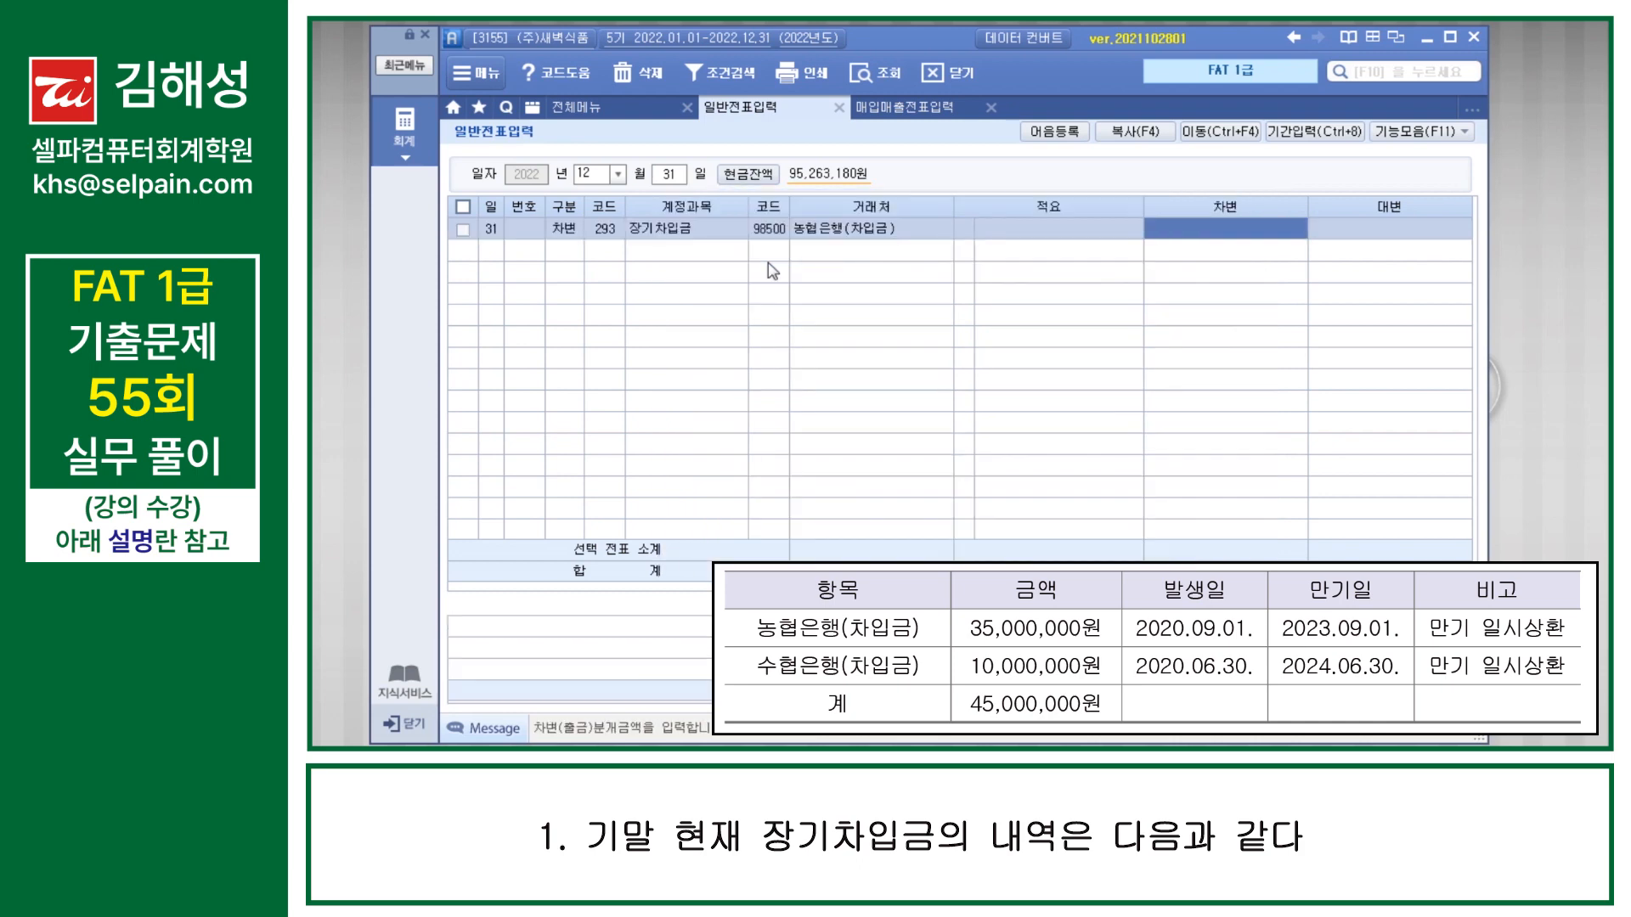
pyautogui.write('35000000')
# Step: Add a 대변 line for account 264 유동성장기부채 with 거래처 98500 농협은행(차입금) and amount 35,000,000, completing the December 31 voucher
pyautogui.press('Return')
pyautogui.write('4')
pyautogui.press('Return')
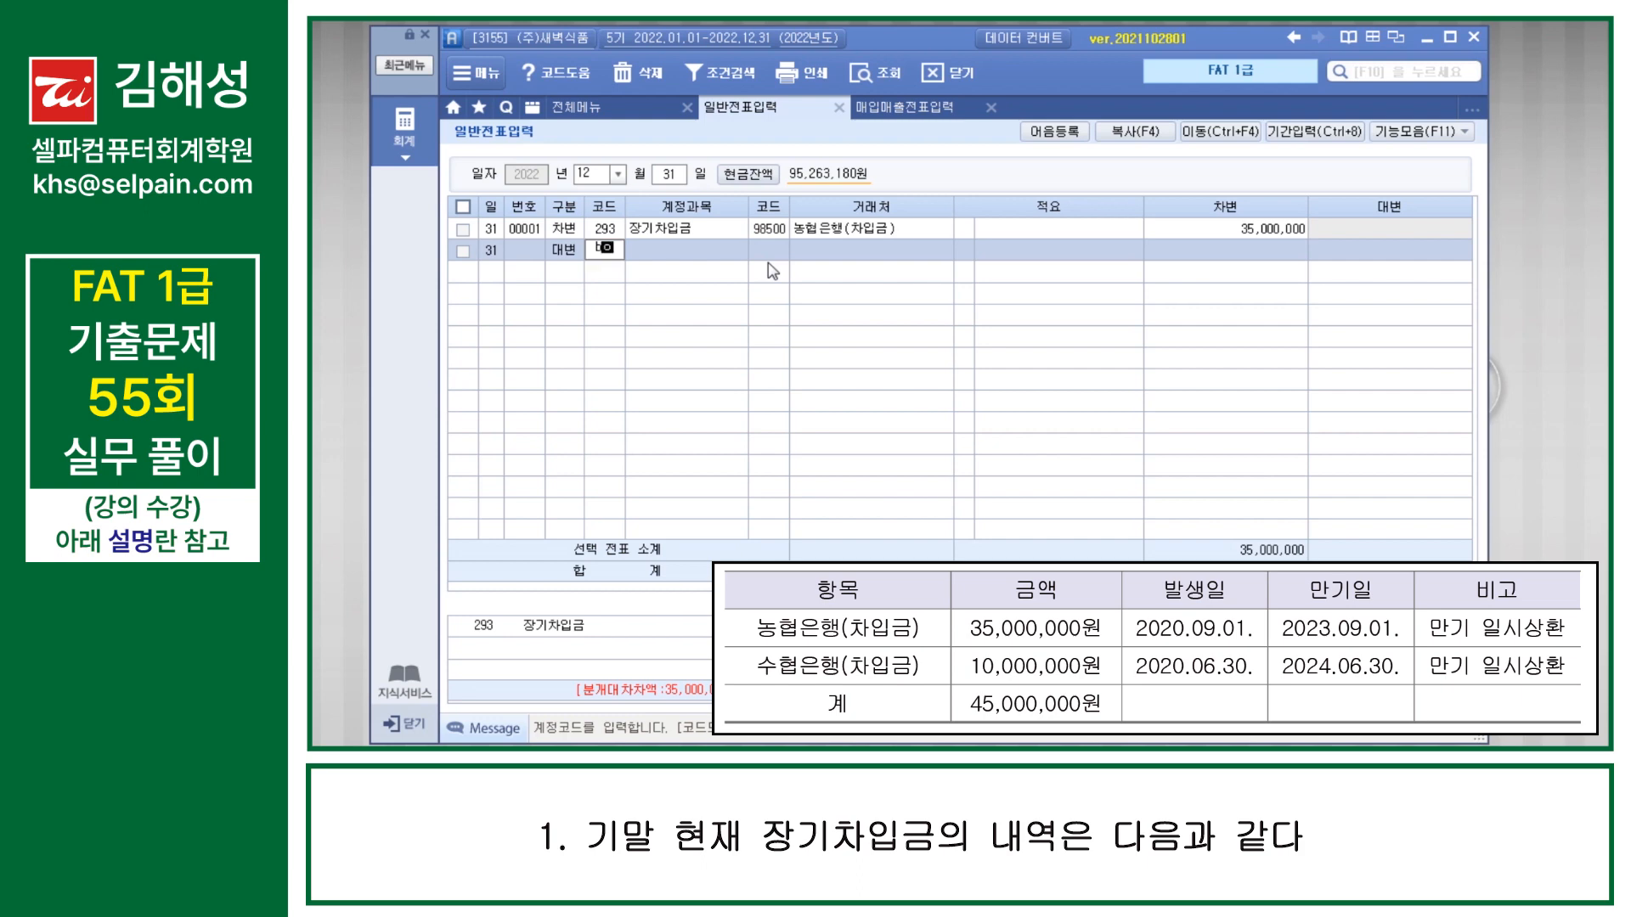
pyautogui.write('264')
pyautogui.press('Return')
pyautogui.write('98500')
pyautogui.press('Return')
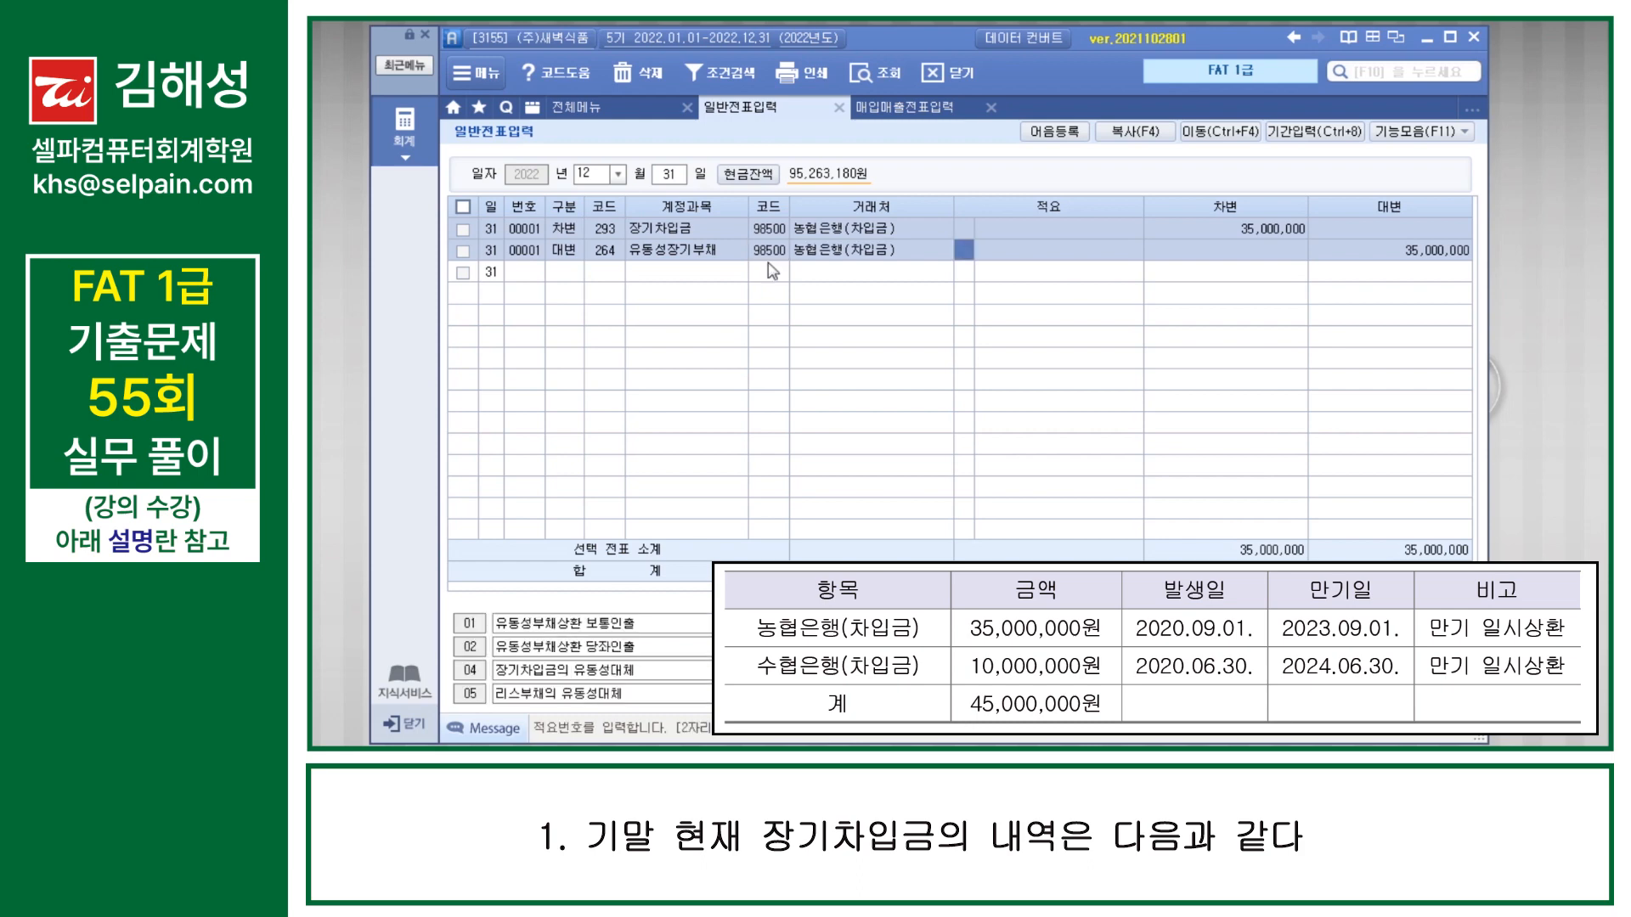
pyautogui.press('Return')
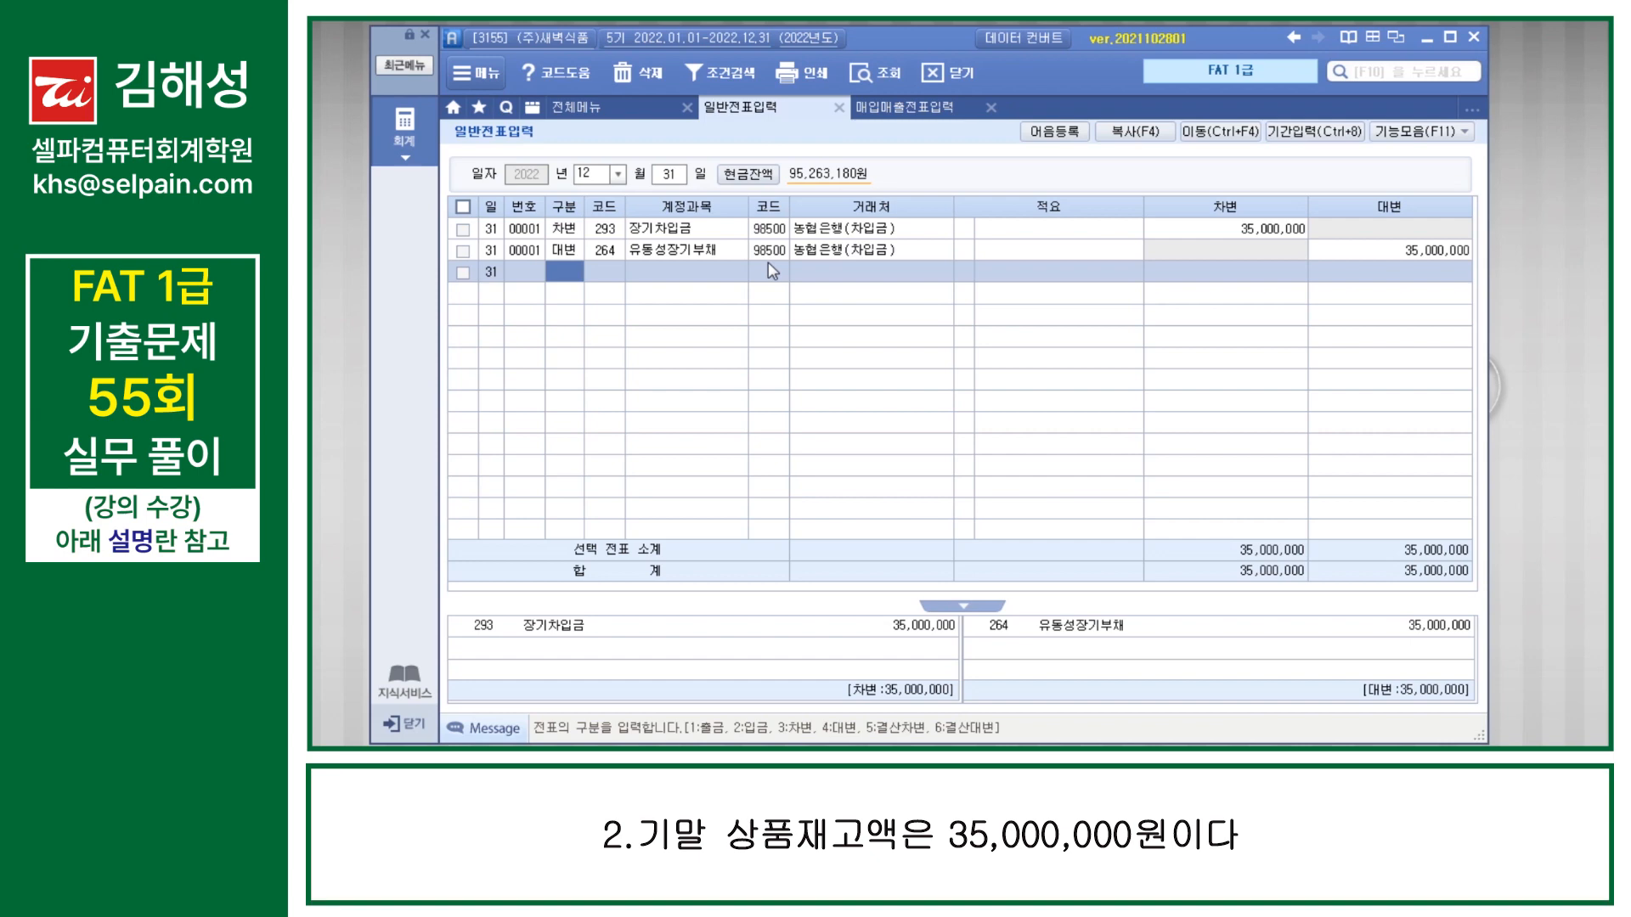
# Step: Open 결산자료입력 for January through December 2022, accepting the 매출원가 및 경비선택 dialog without entering a code
pyautogui.press('F10')
pyautogui.write('결')
pyautogui.press('Down')
pyautogui.press('Down')
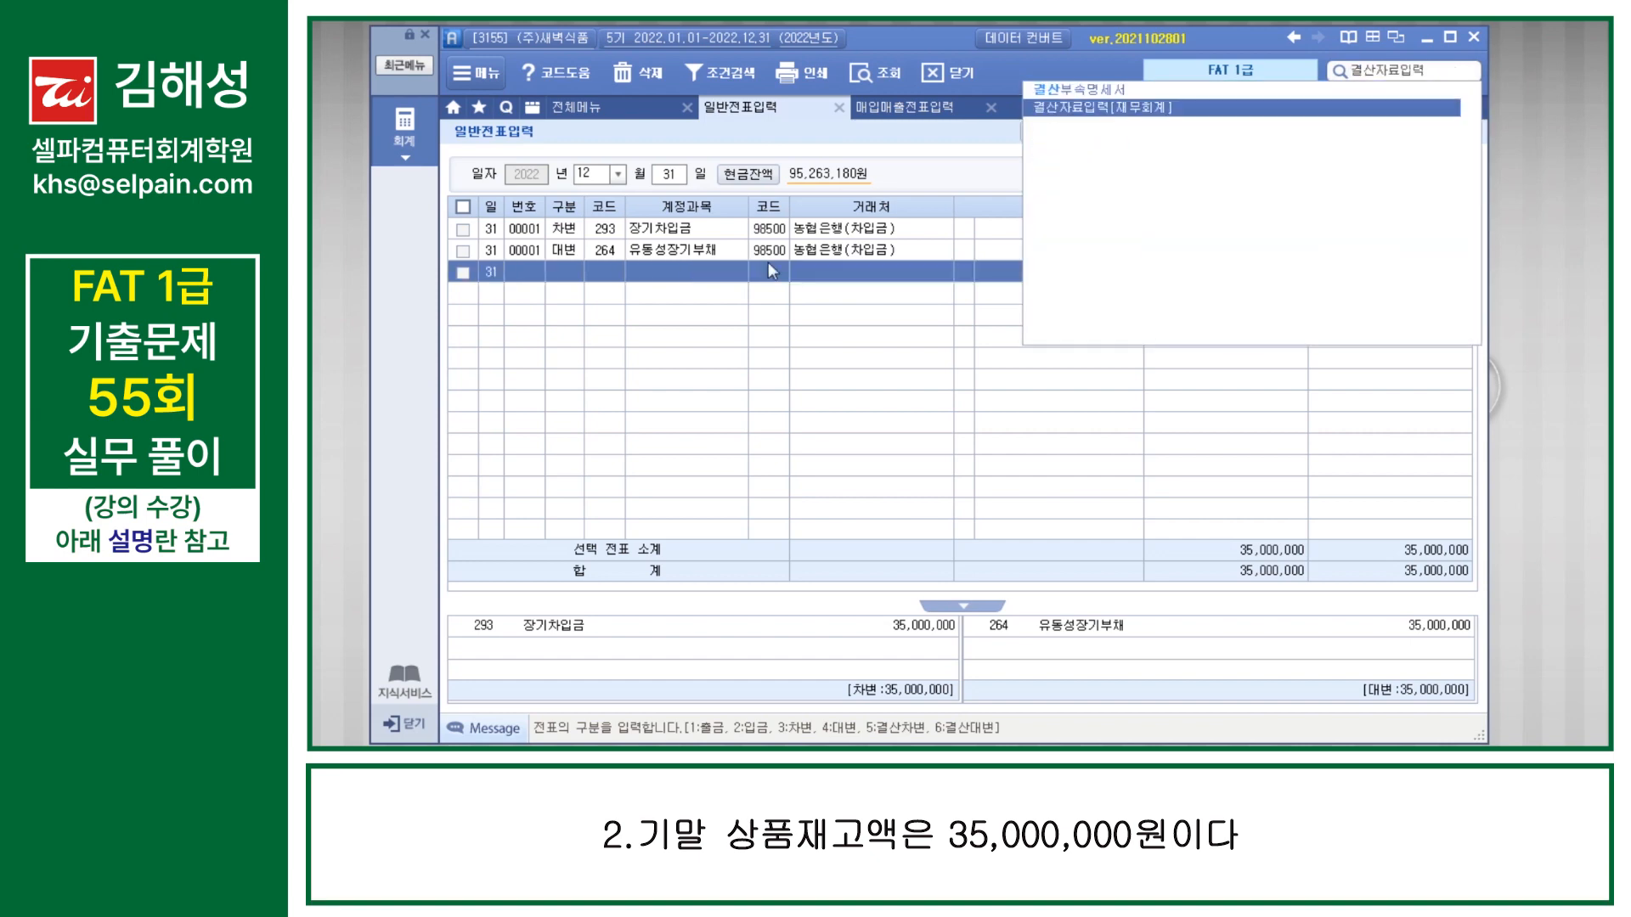
pyautogui.press('Return')
pyautogui.write('1')
pyautogui.press('Return')
pyautogui.write('12')
pyautogui.press('Return')
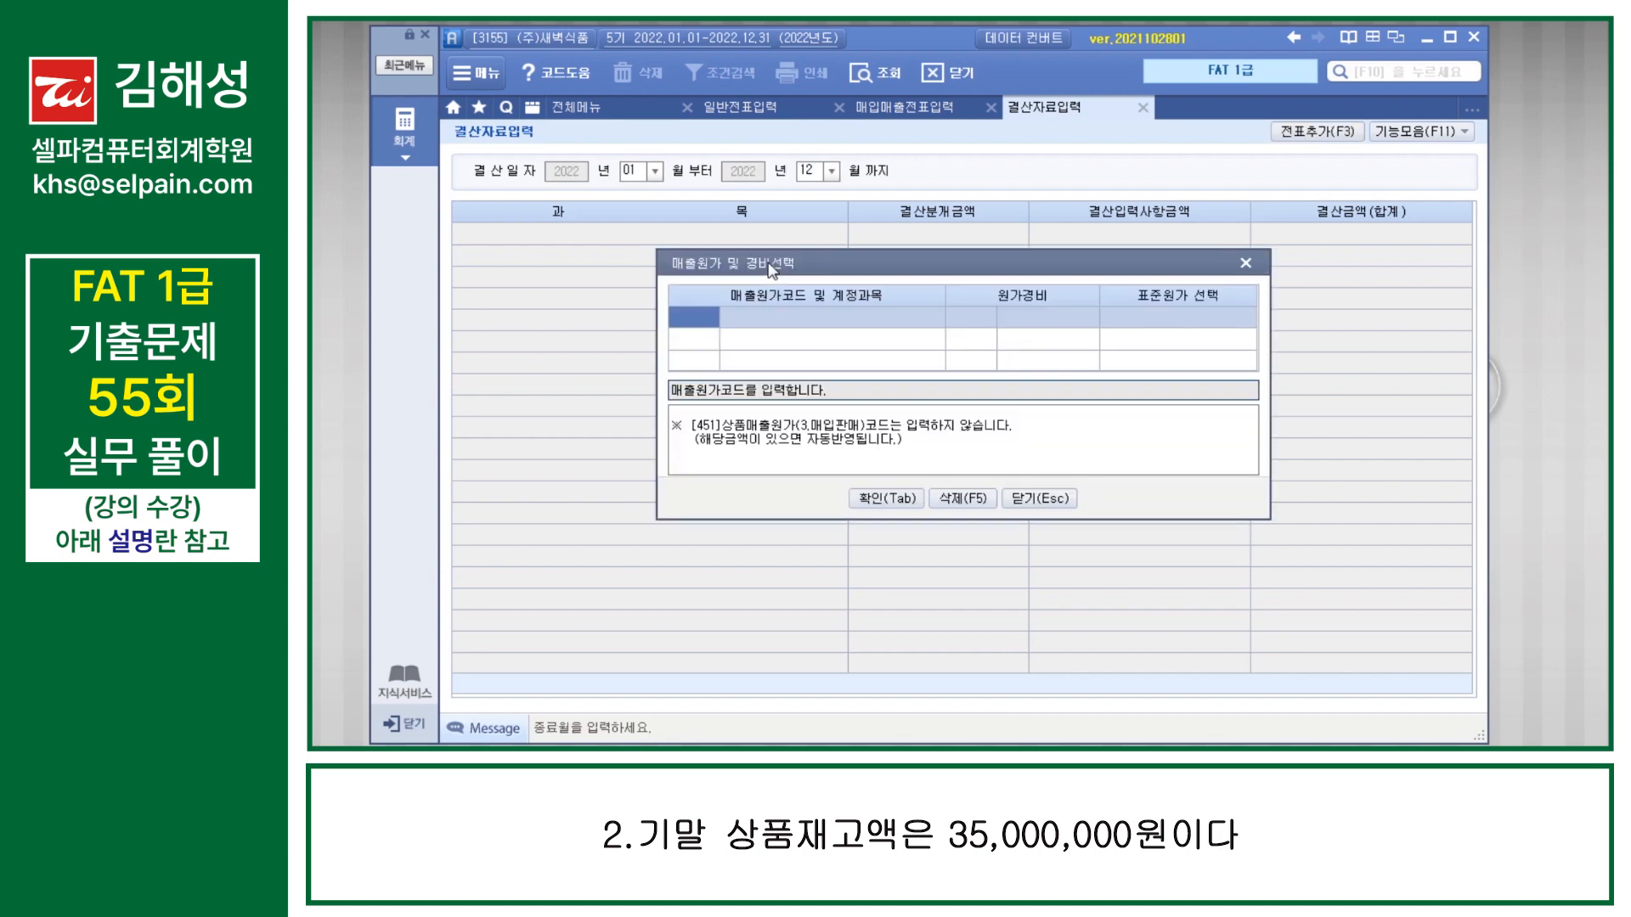
pyautogui.press('Tab')
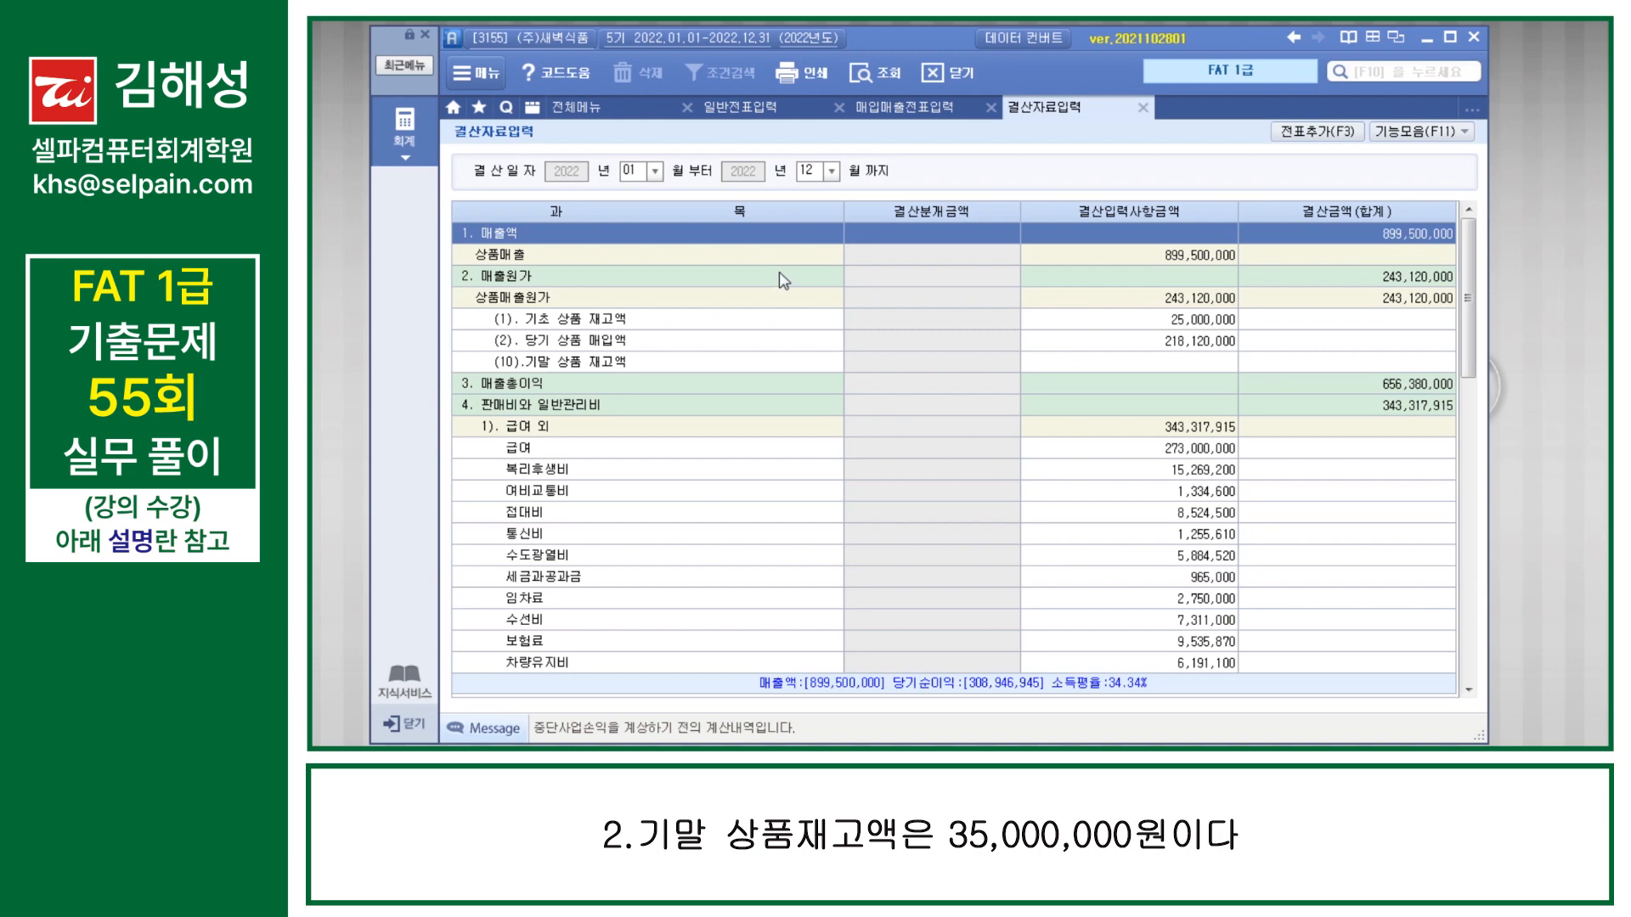
# Step: Set 기말 상품 재고액 to 35,000,000 and add the closing vouchers to 일반전표 with 전표추가
pyautogui.click(1139, 364)
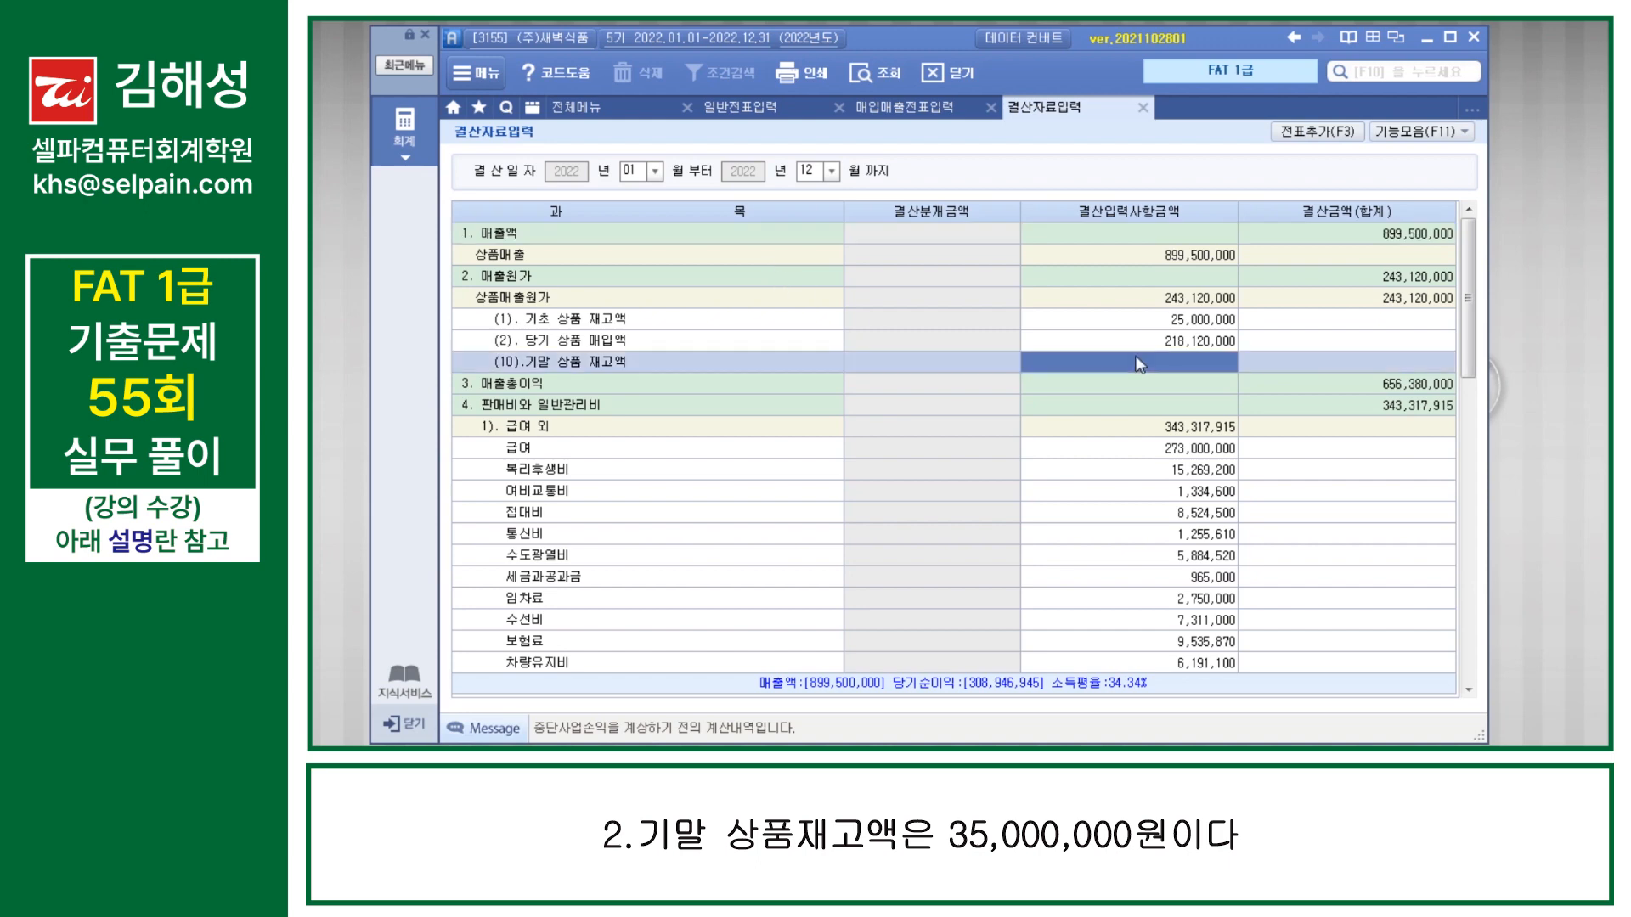
pyautogui.write('35000000')
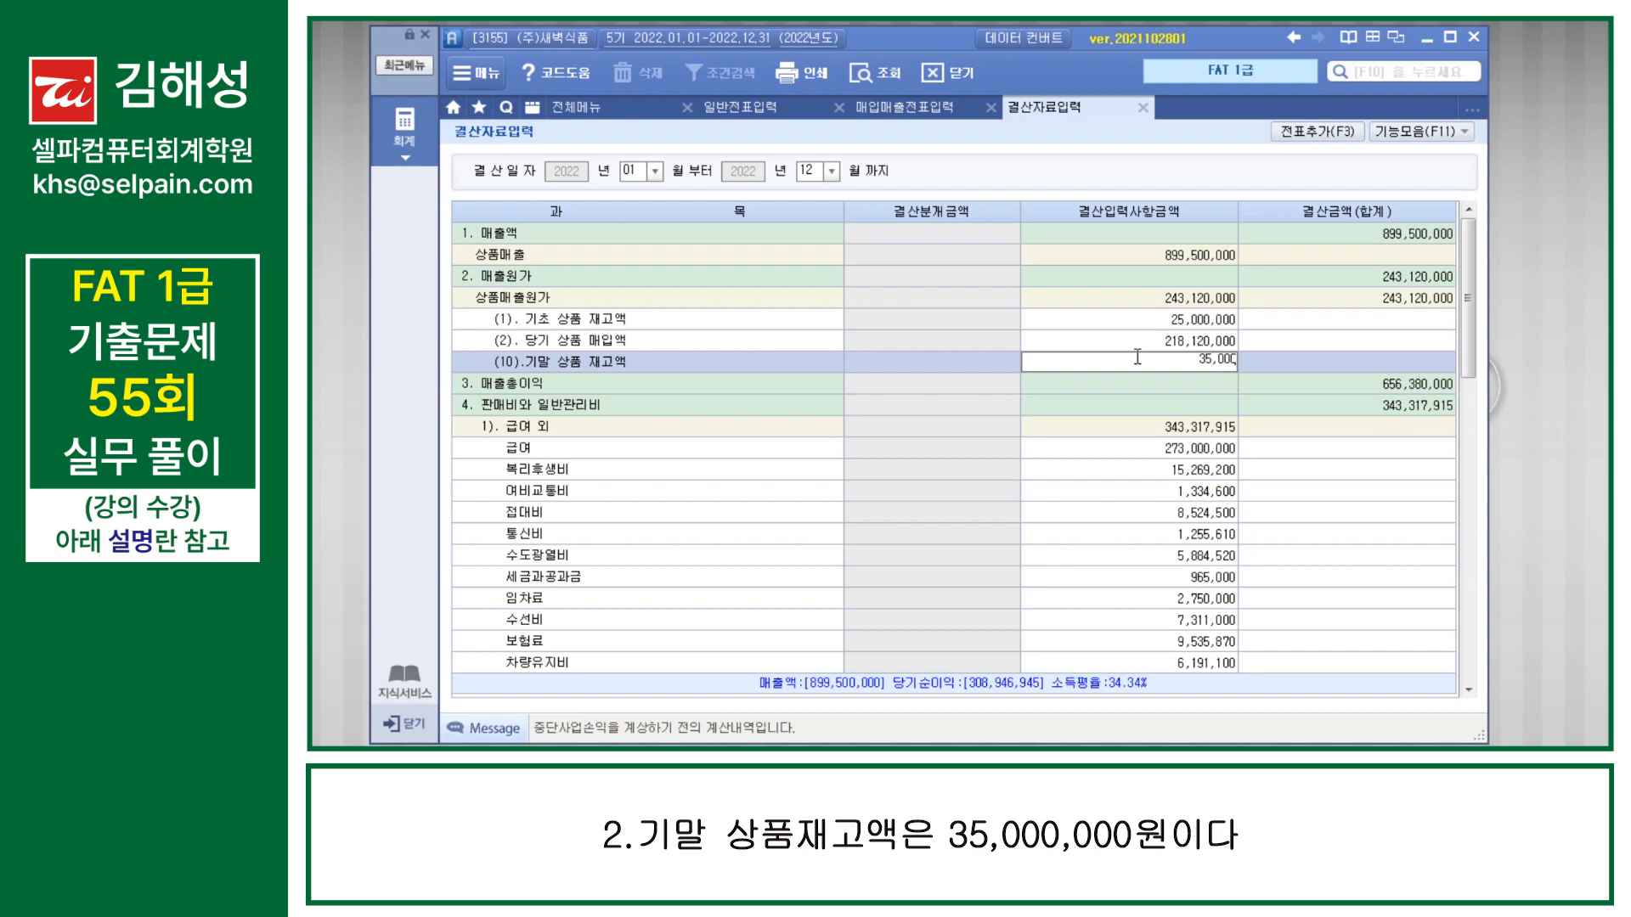
pyautogui.press('Return')
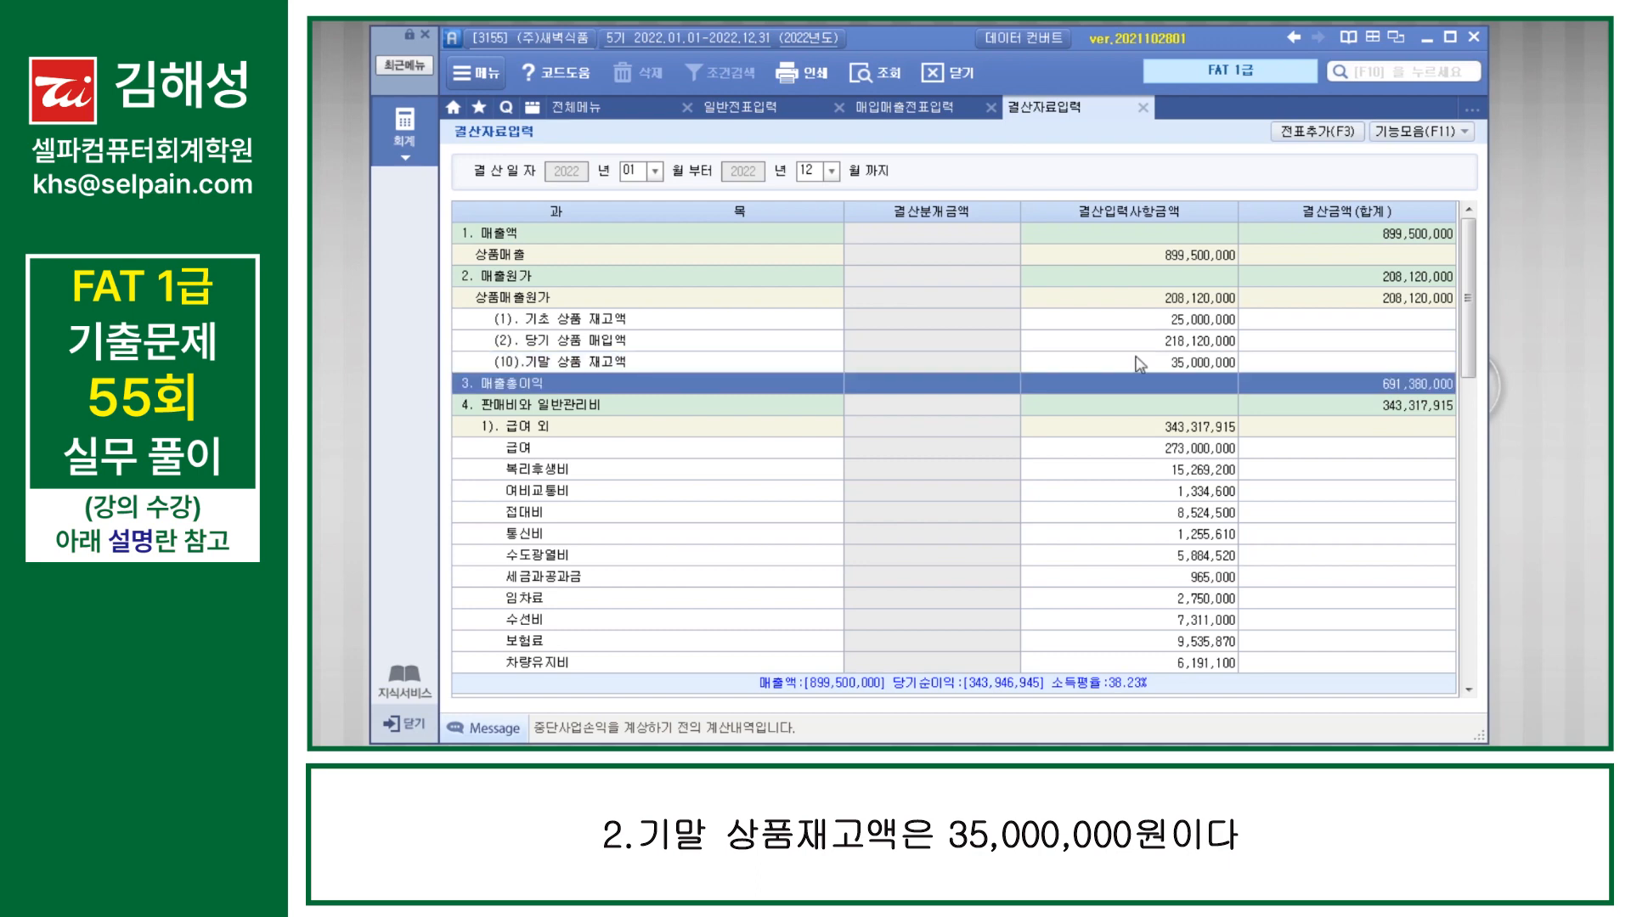
pyautogui.click(1311, 134)
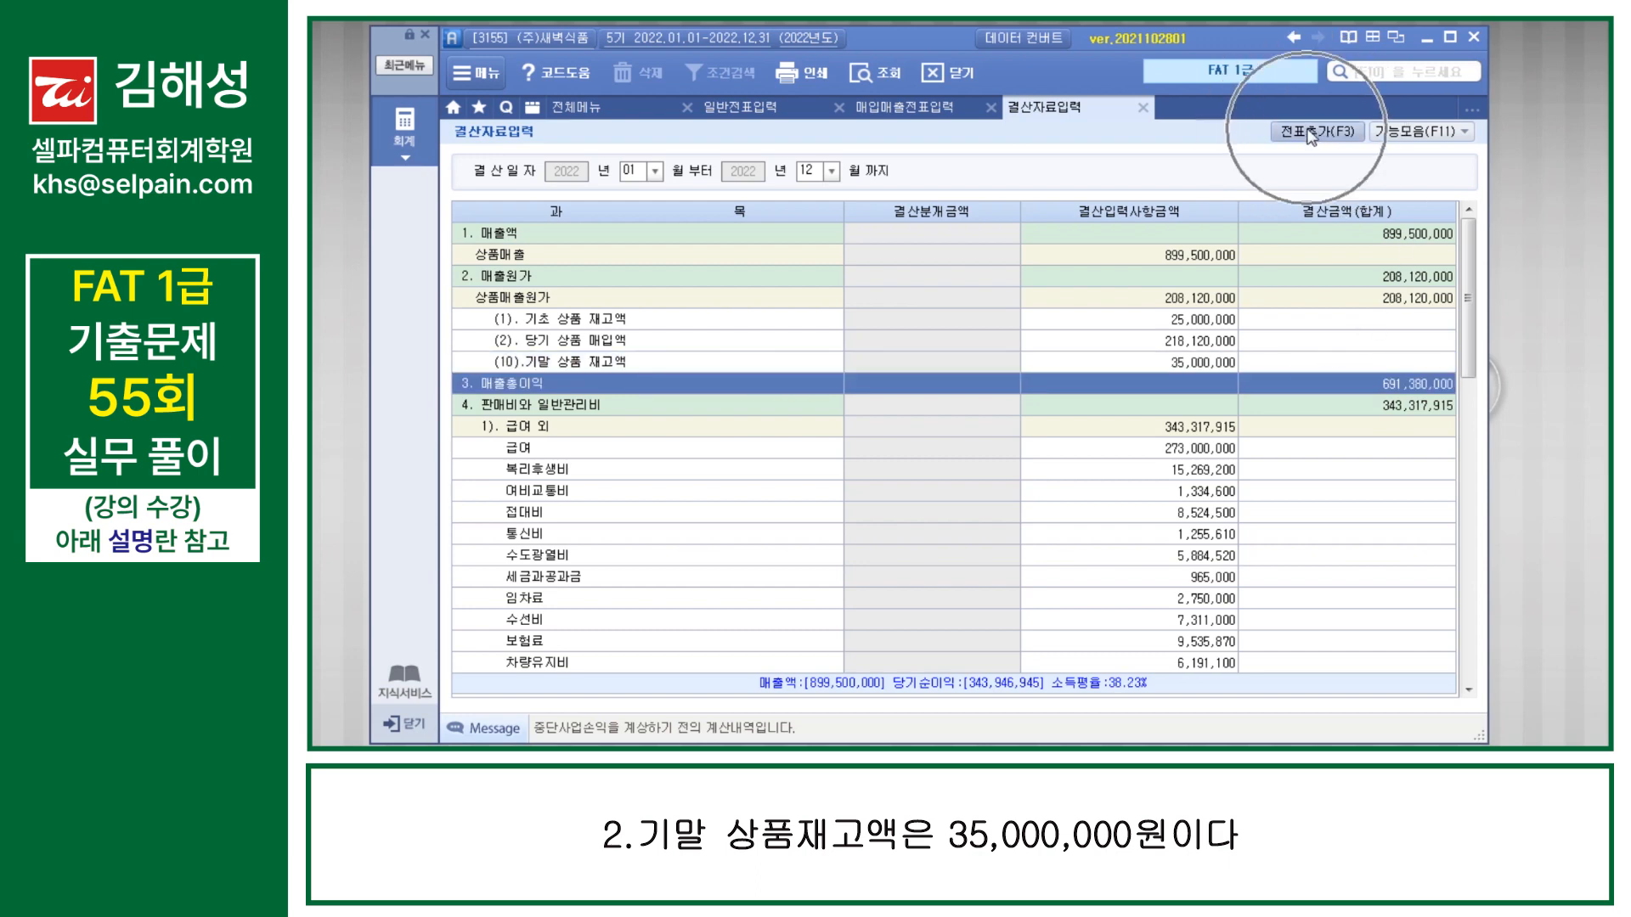
pyautogui.click(906, 441)
pyautogui.click(975, 448)
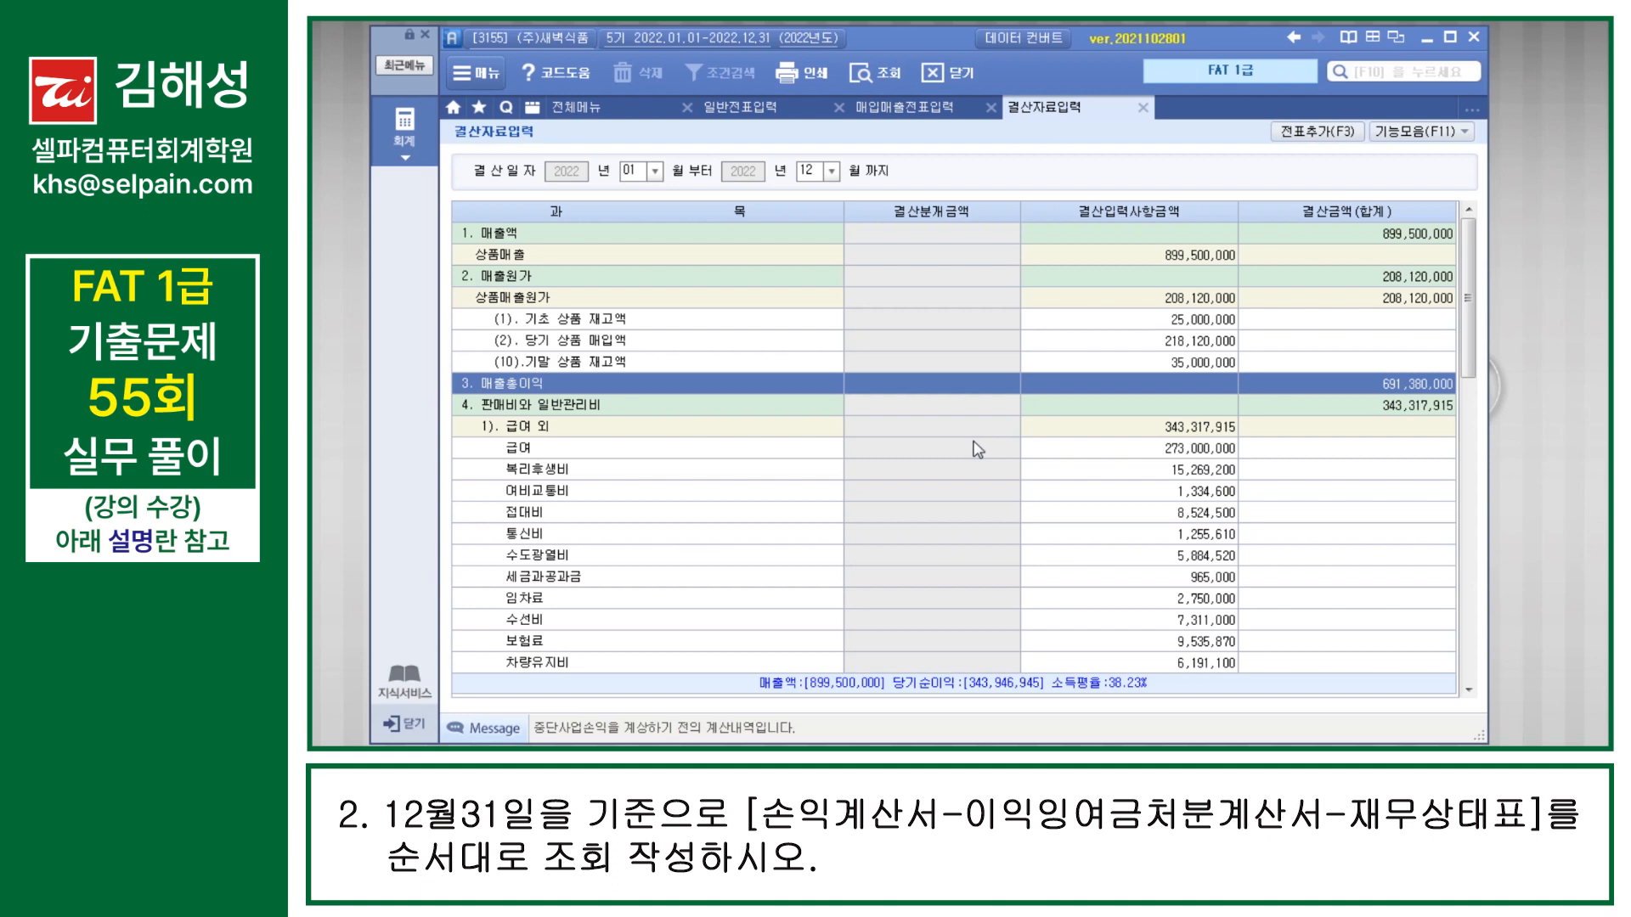
# Step: Query the 손익계산서 for December 2022 and check it down to 당기순이익
pyautogui.press('F10')
pyautogui.write('손익')
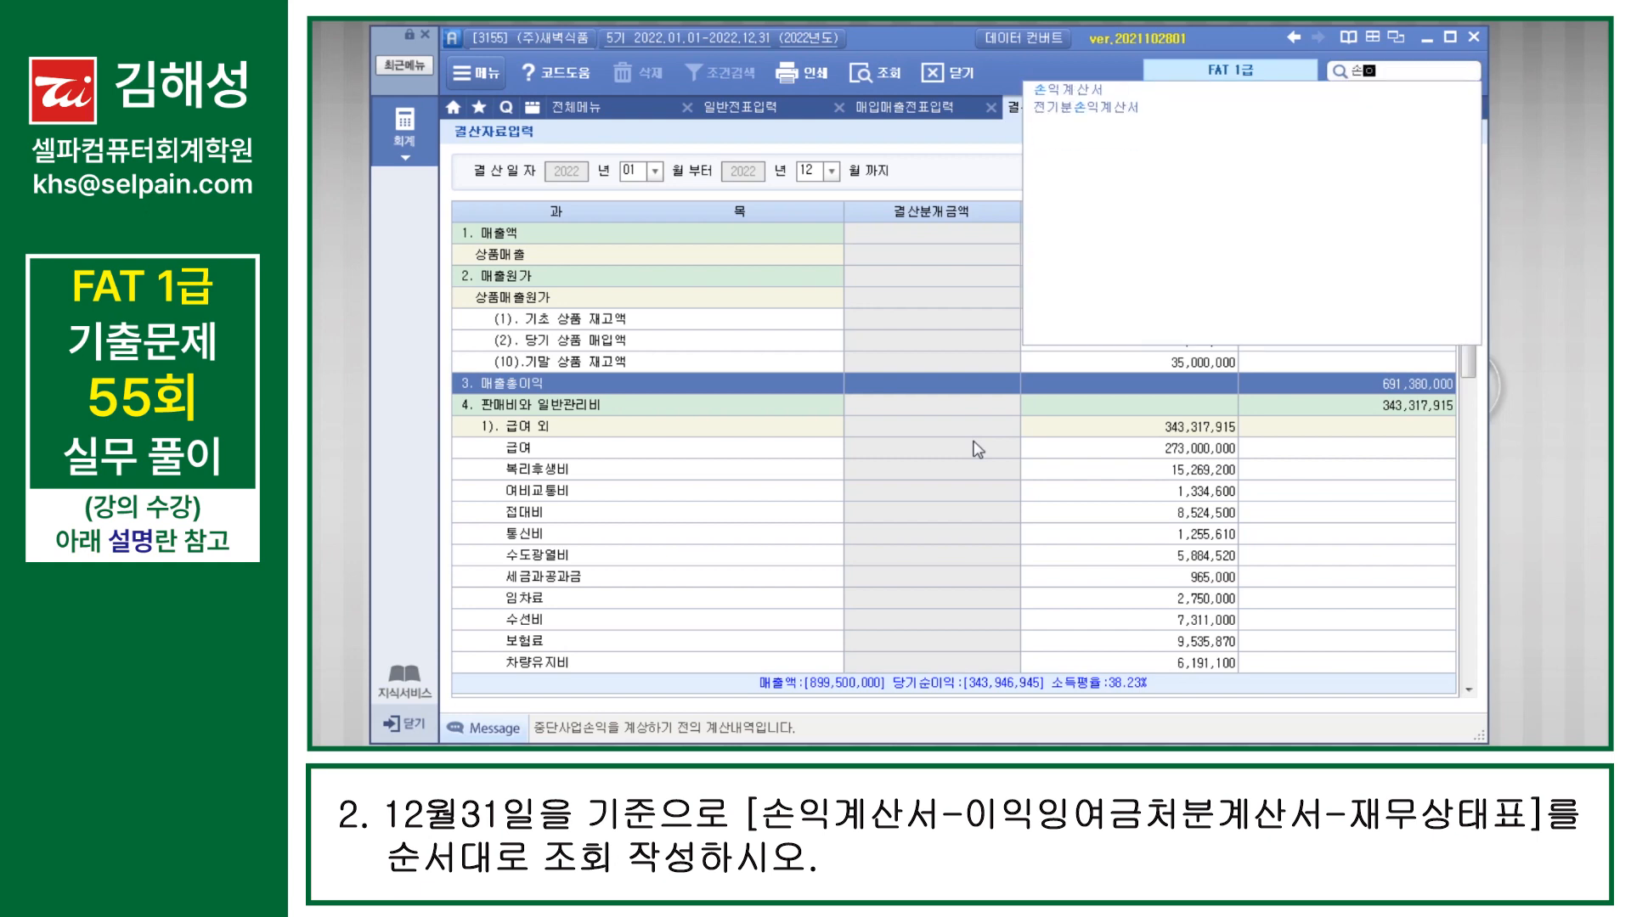
pyautogui.press('Down')
pyautogui.press('Return')
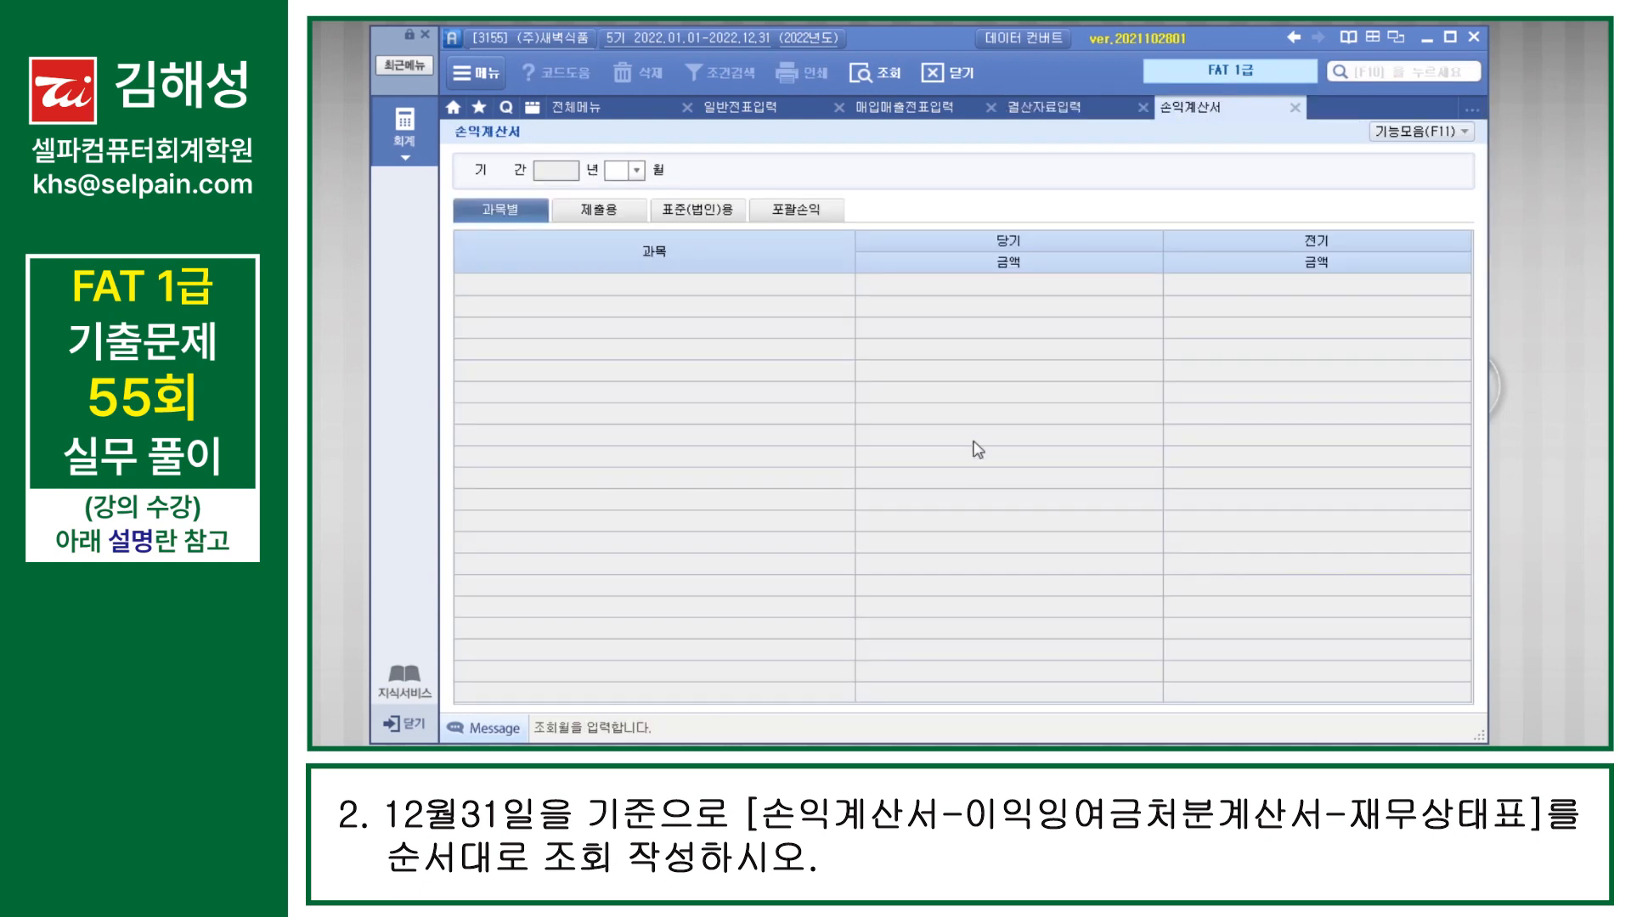
pyautogui.write('12')
pyautogui.press('Return')
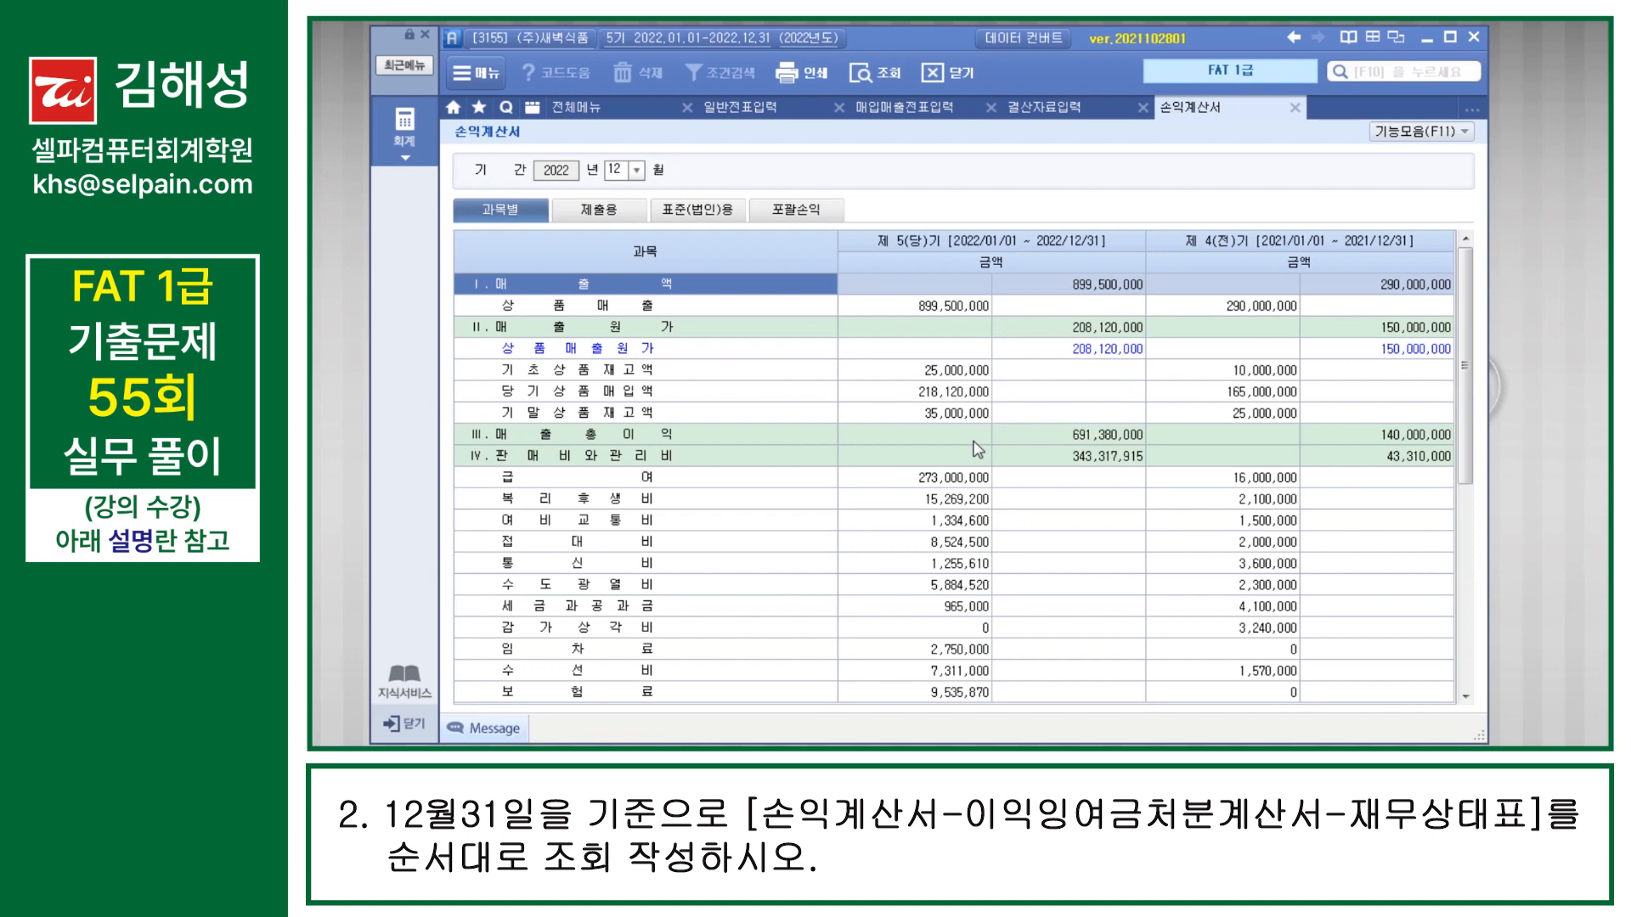
pyautogui.scroll(-5, 1026, 451)
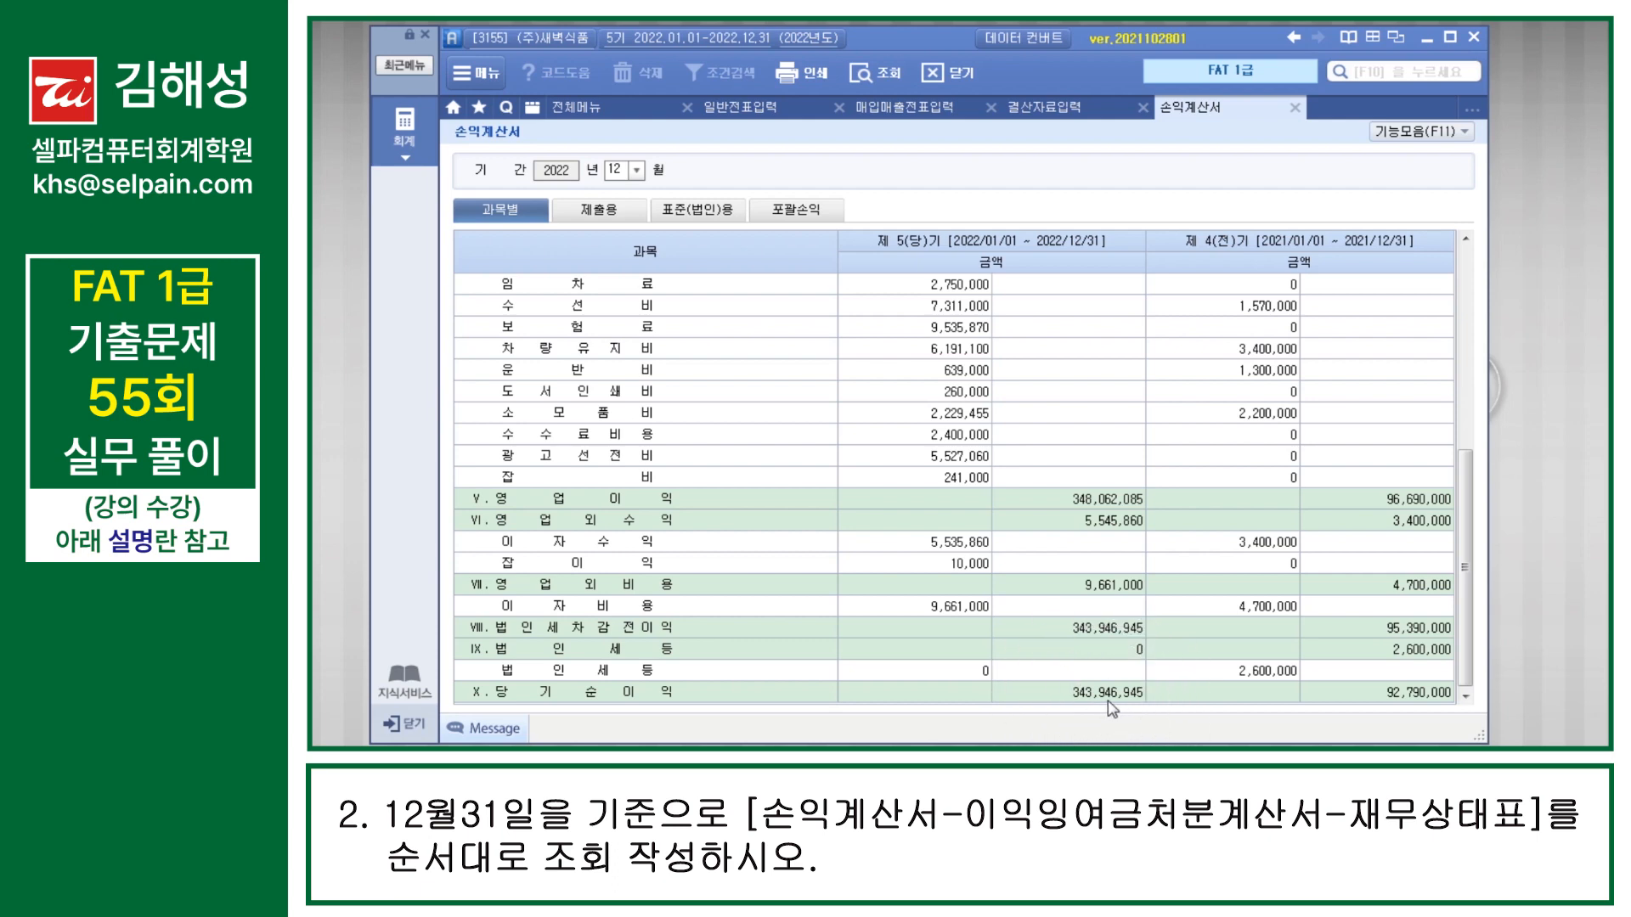
# Step: Open 이익잉여금처분계산서 without loading the saved data and check its current-period 당기순이익
pyautogui.press('F10')
pyautogui.write('이익')
pyautogui.press('Return')
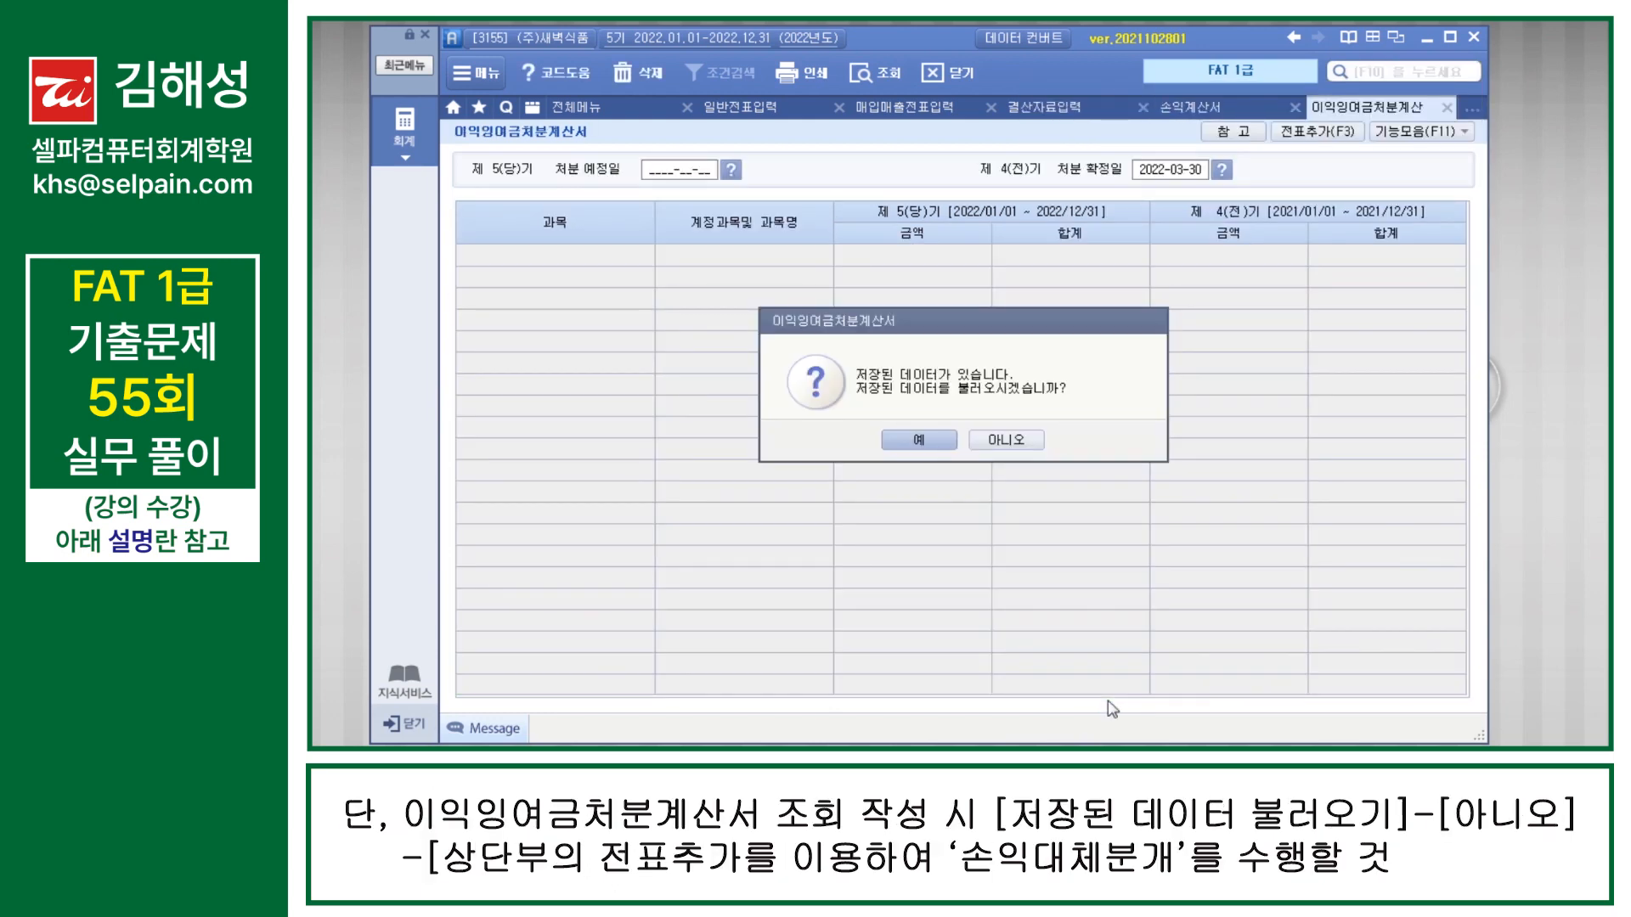
pyautogui.press('Right')
pyautogui.press('Return')
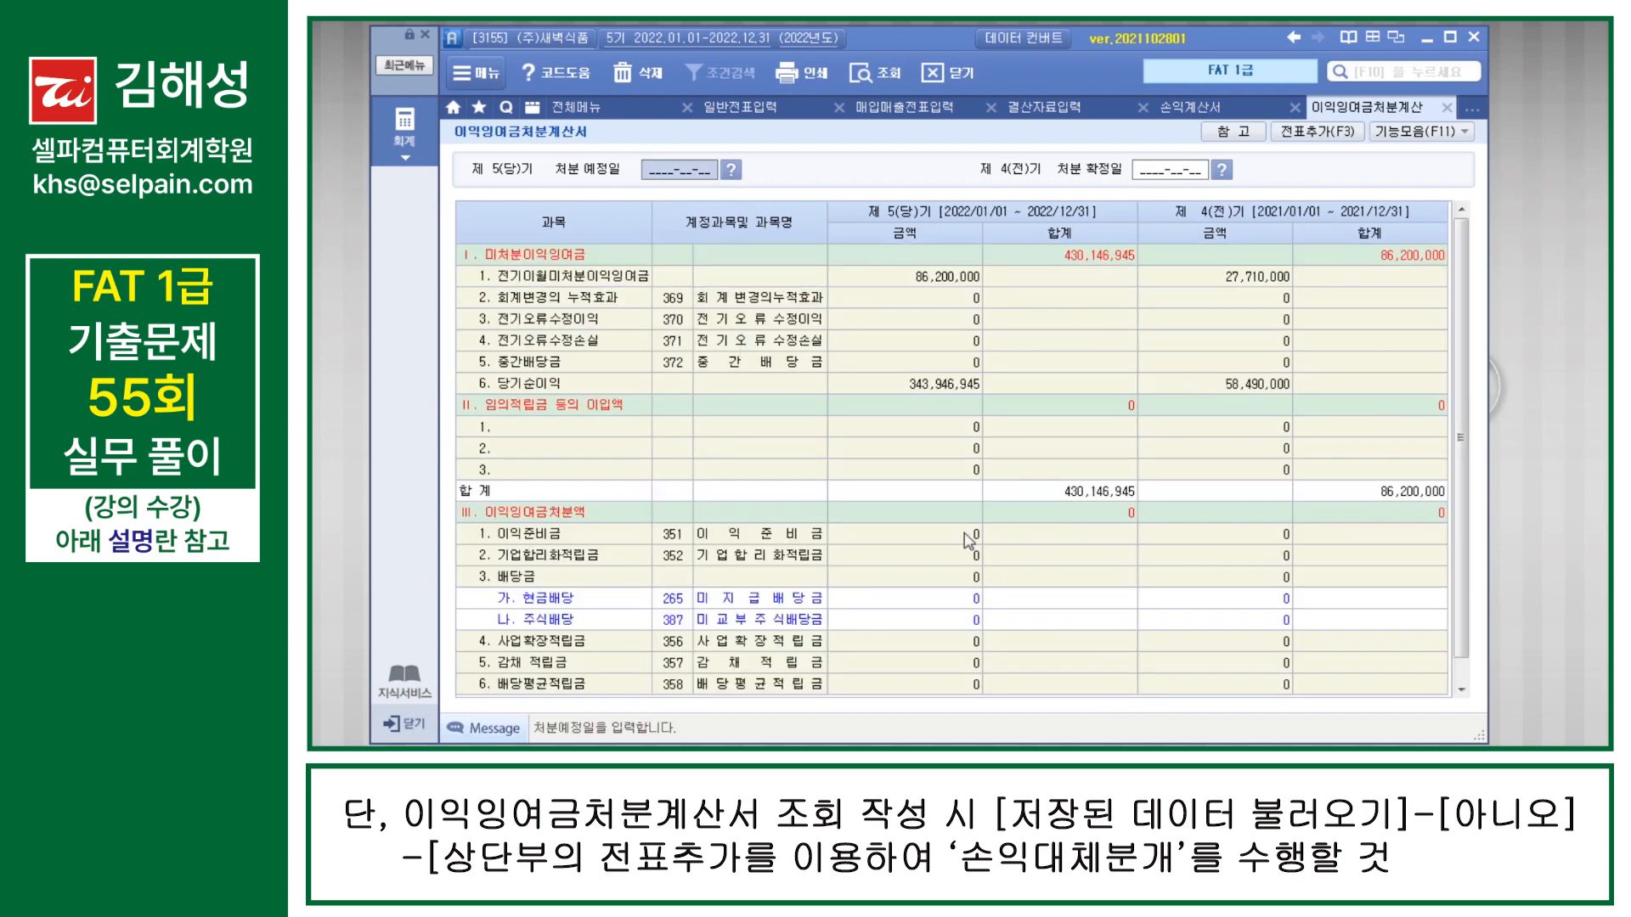
pyautogui.press('ctrl')
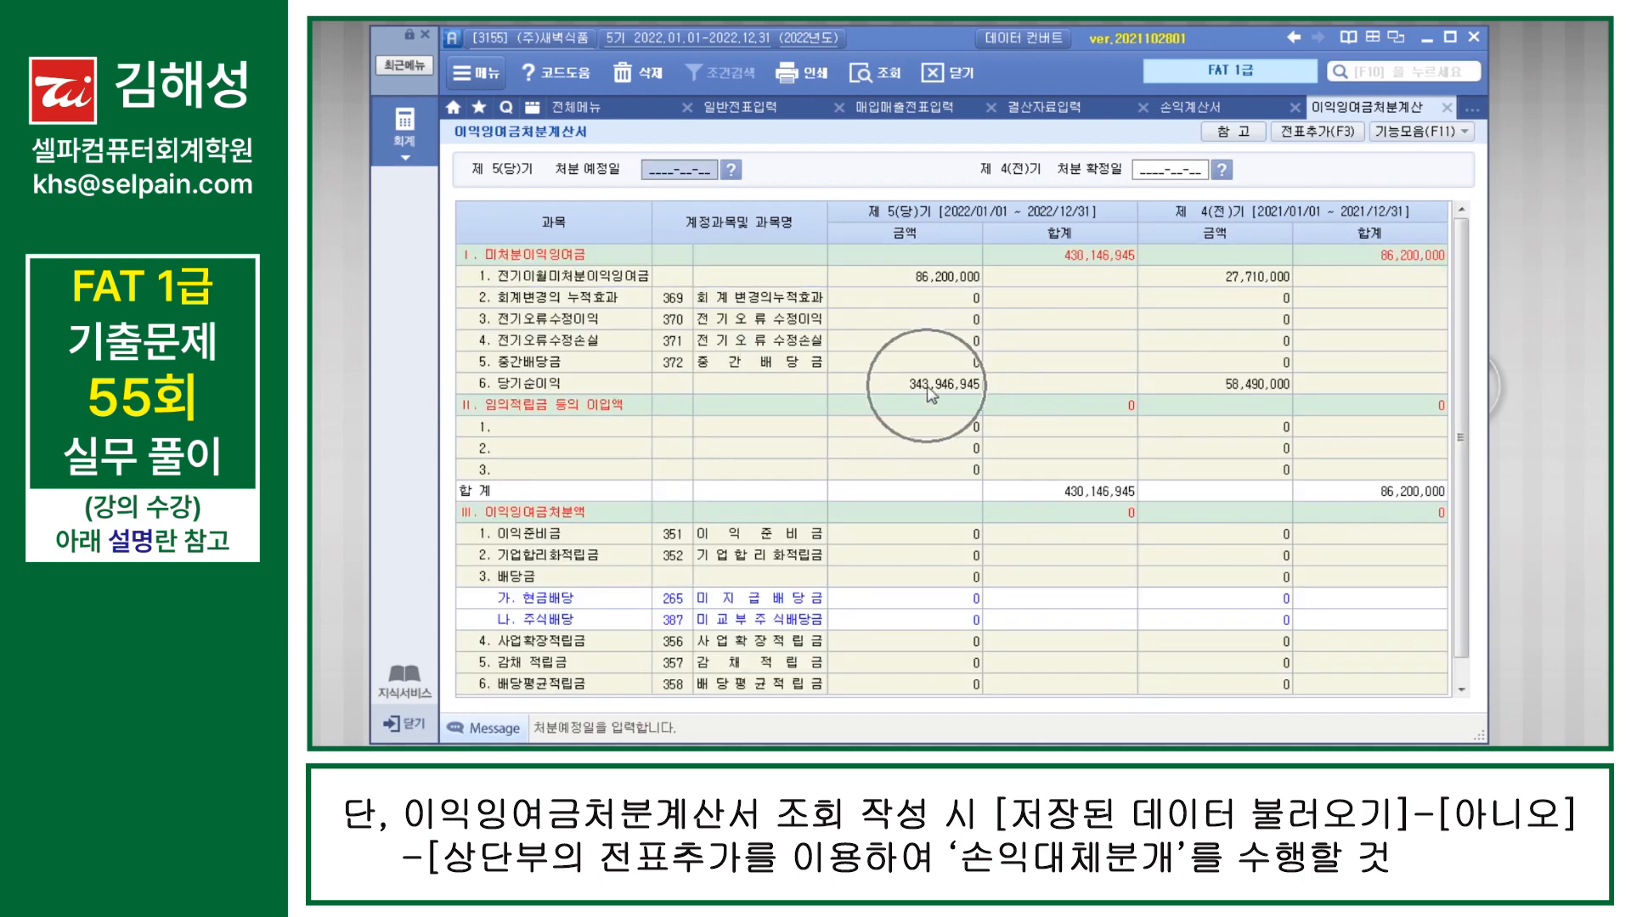
pyautogui.press('ctrl')
pyautogui.press('ctrl')
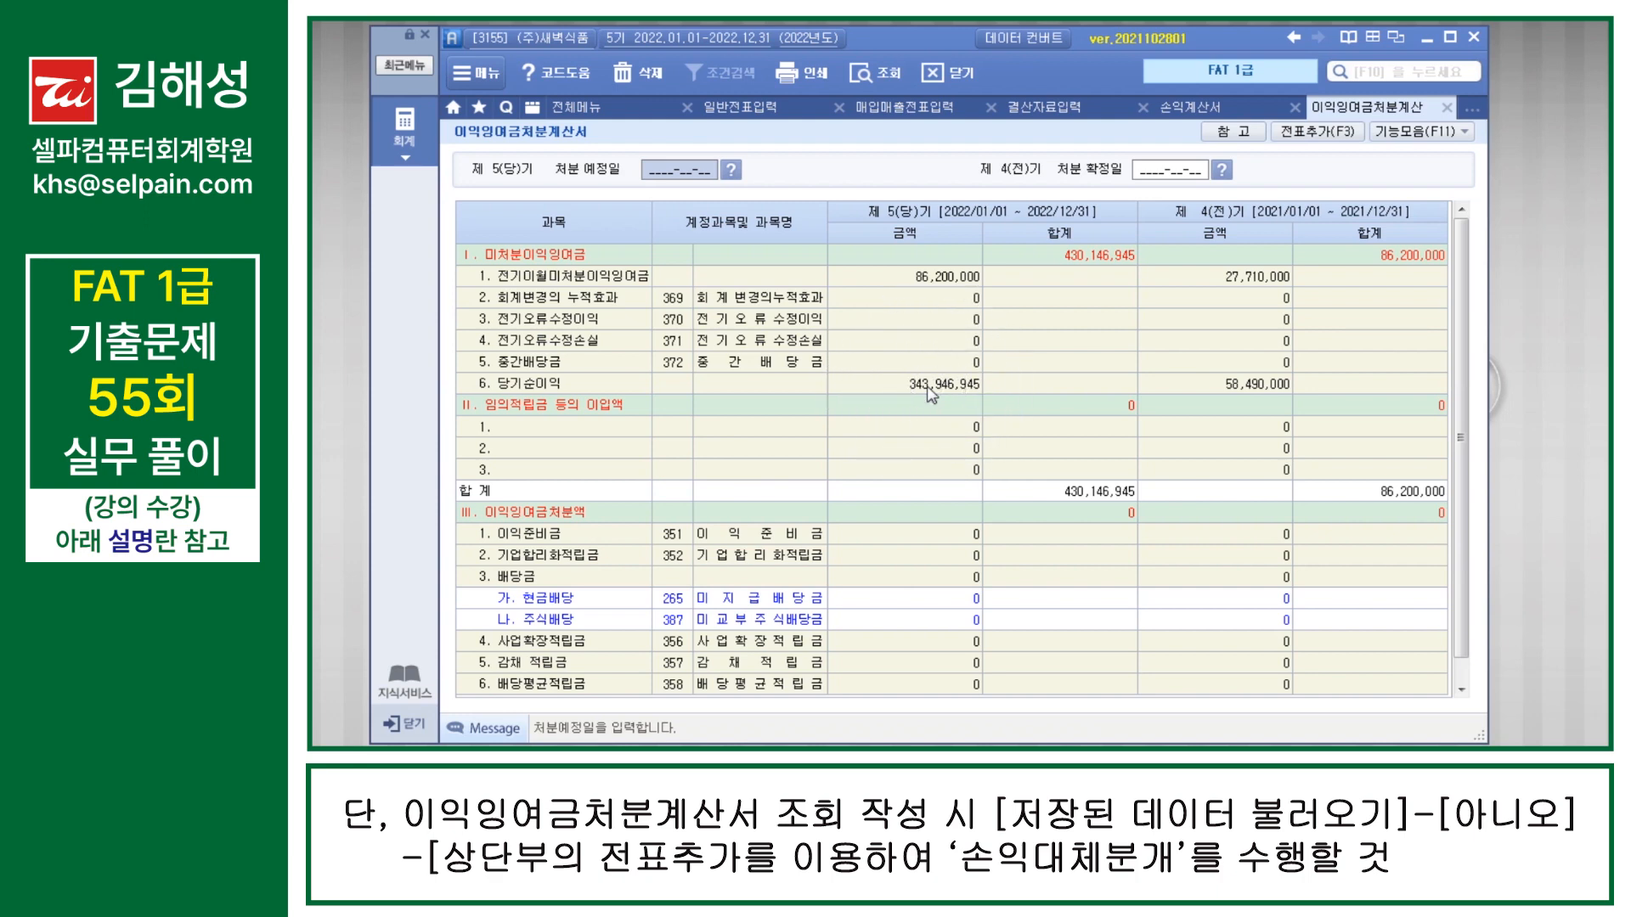
pyautogui.press('ctrl')
# Step: Set the 당기 처분 예정일 to 2023-02-23 and the 전기 처분 확정일 to 2022-02-23
pyautogui.click(684, 180)
pyautogui.write('20')
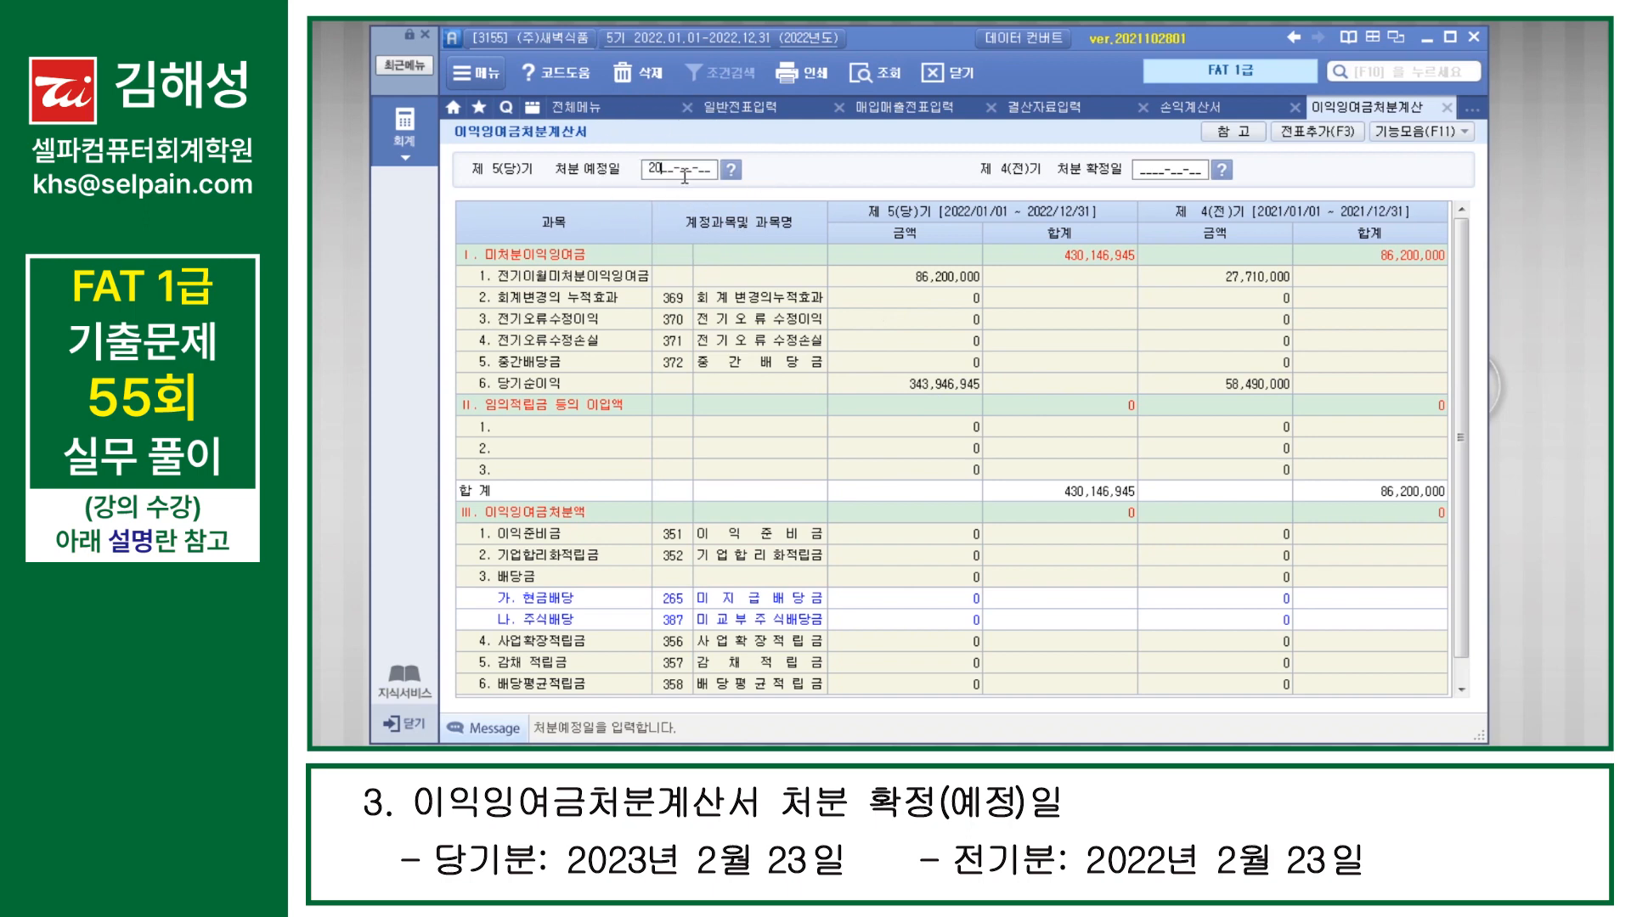
pyautogui.write('23-02-23')
pyautogui.press('Return')
pyautogui.write('2022-02-23')
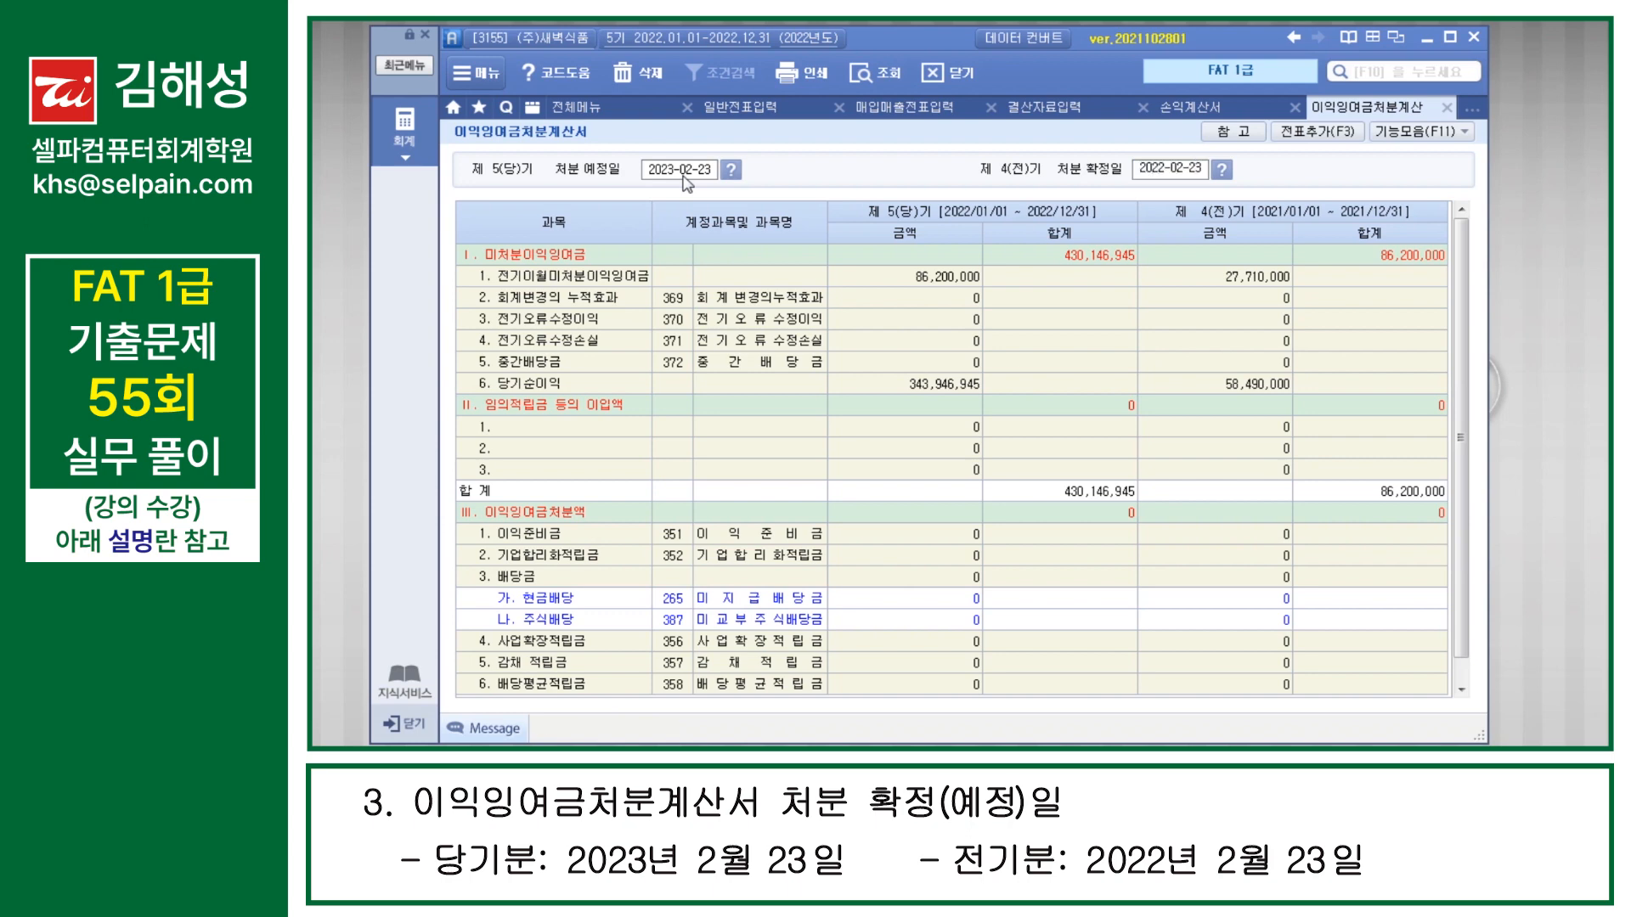
pyautogui.press('Return')
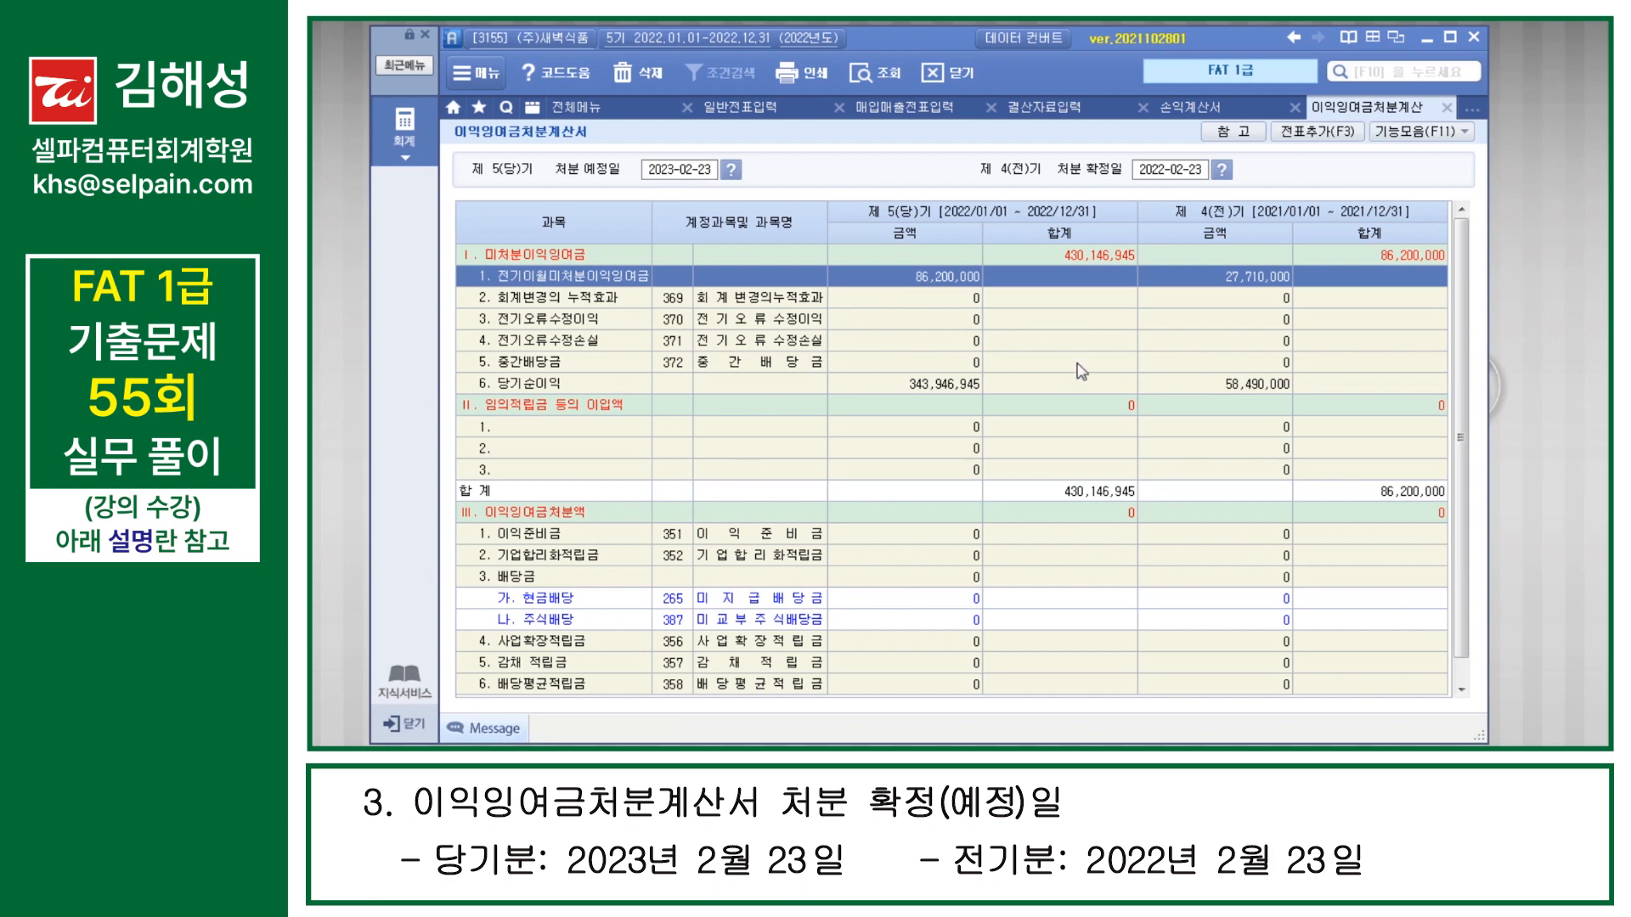
# Step: Generate the 손익대체분개 from 이익잉여금처분계산서 with 전표추가 and check the current-period 미처분이익잉여금 total
pyautogui.click(1318, 141)
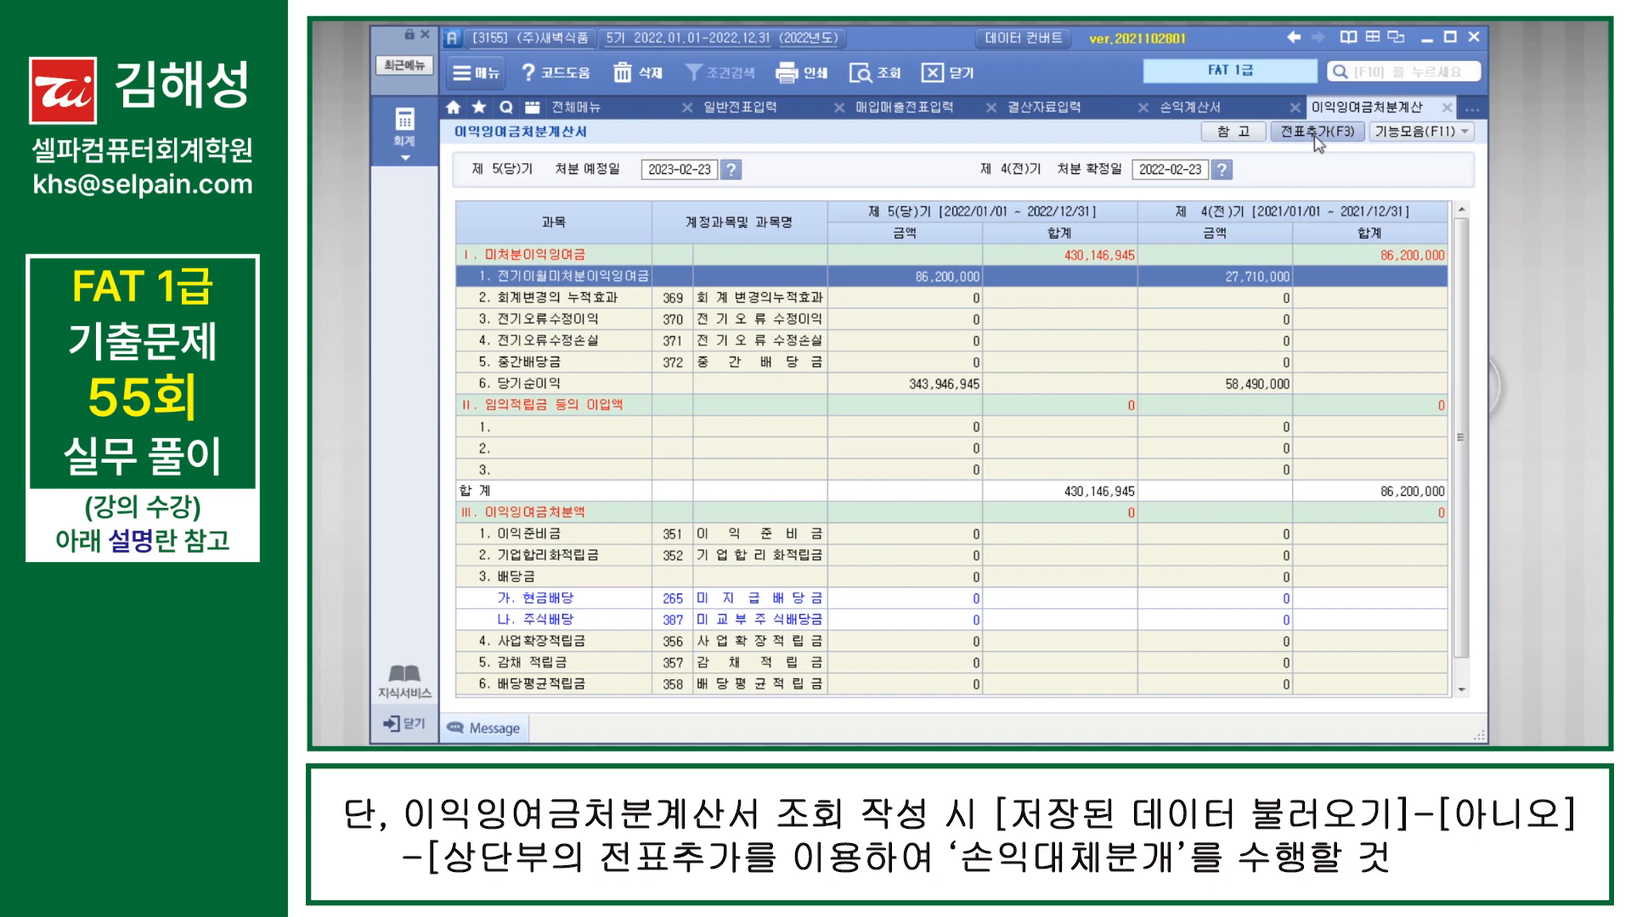
pyautogui.click(967, 446)
pyautogui.click(1093, 260)
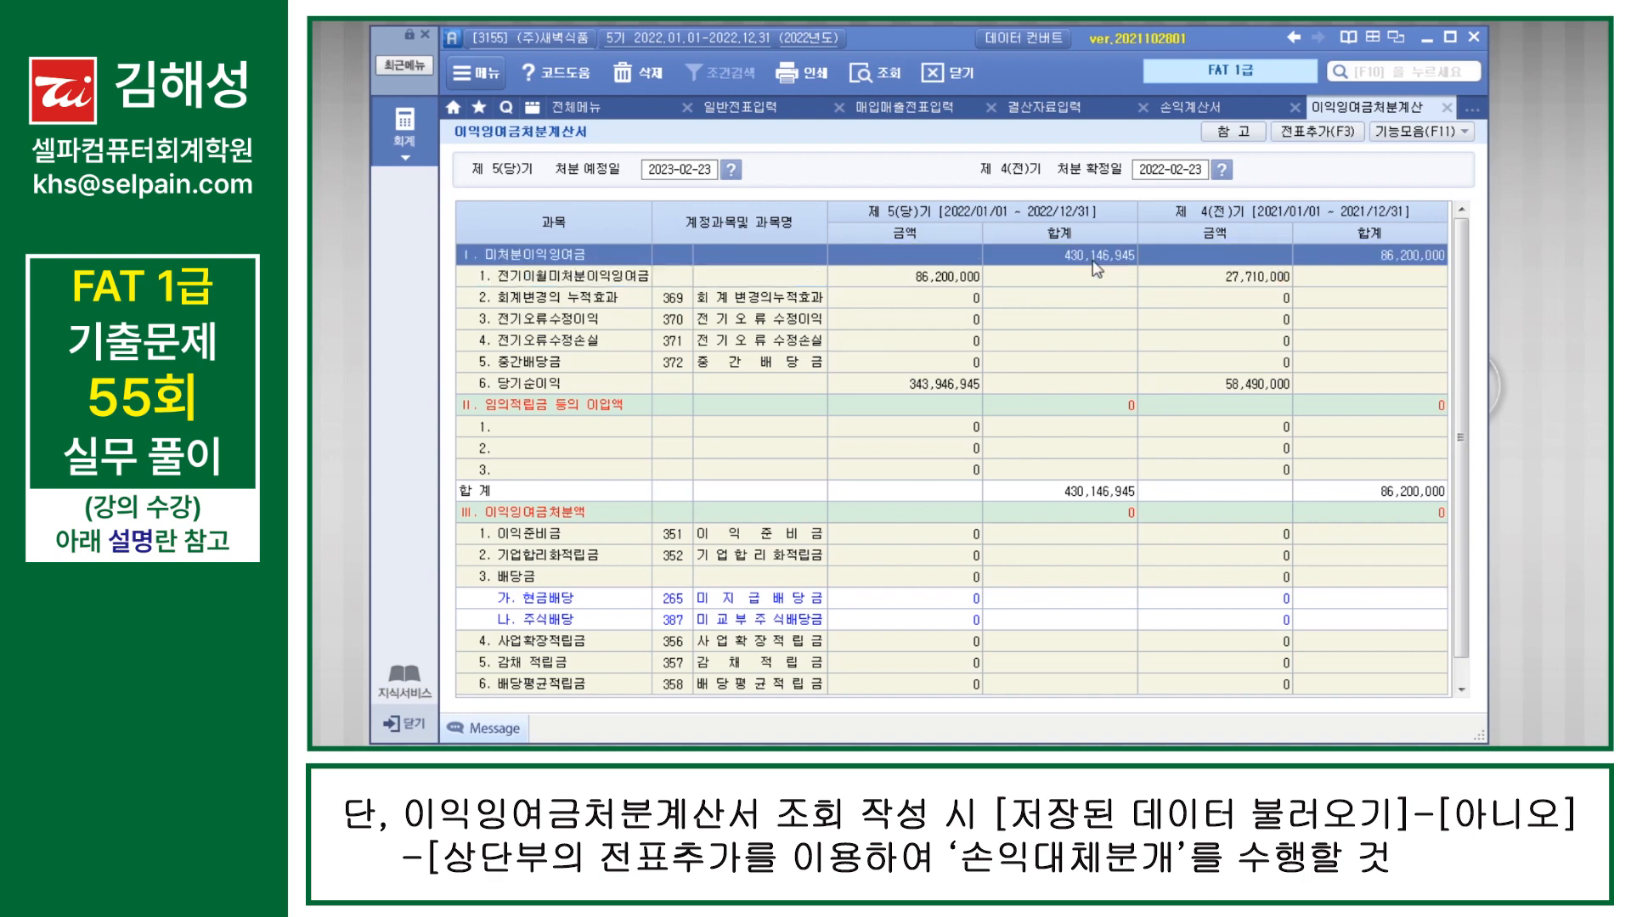
pyautogui.click(1093, 260)
# Step: Query the 재무상태표 for December 2022 and view its 자본 section
pyautogui.press('F10')
pyautogui.write('재무')
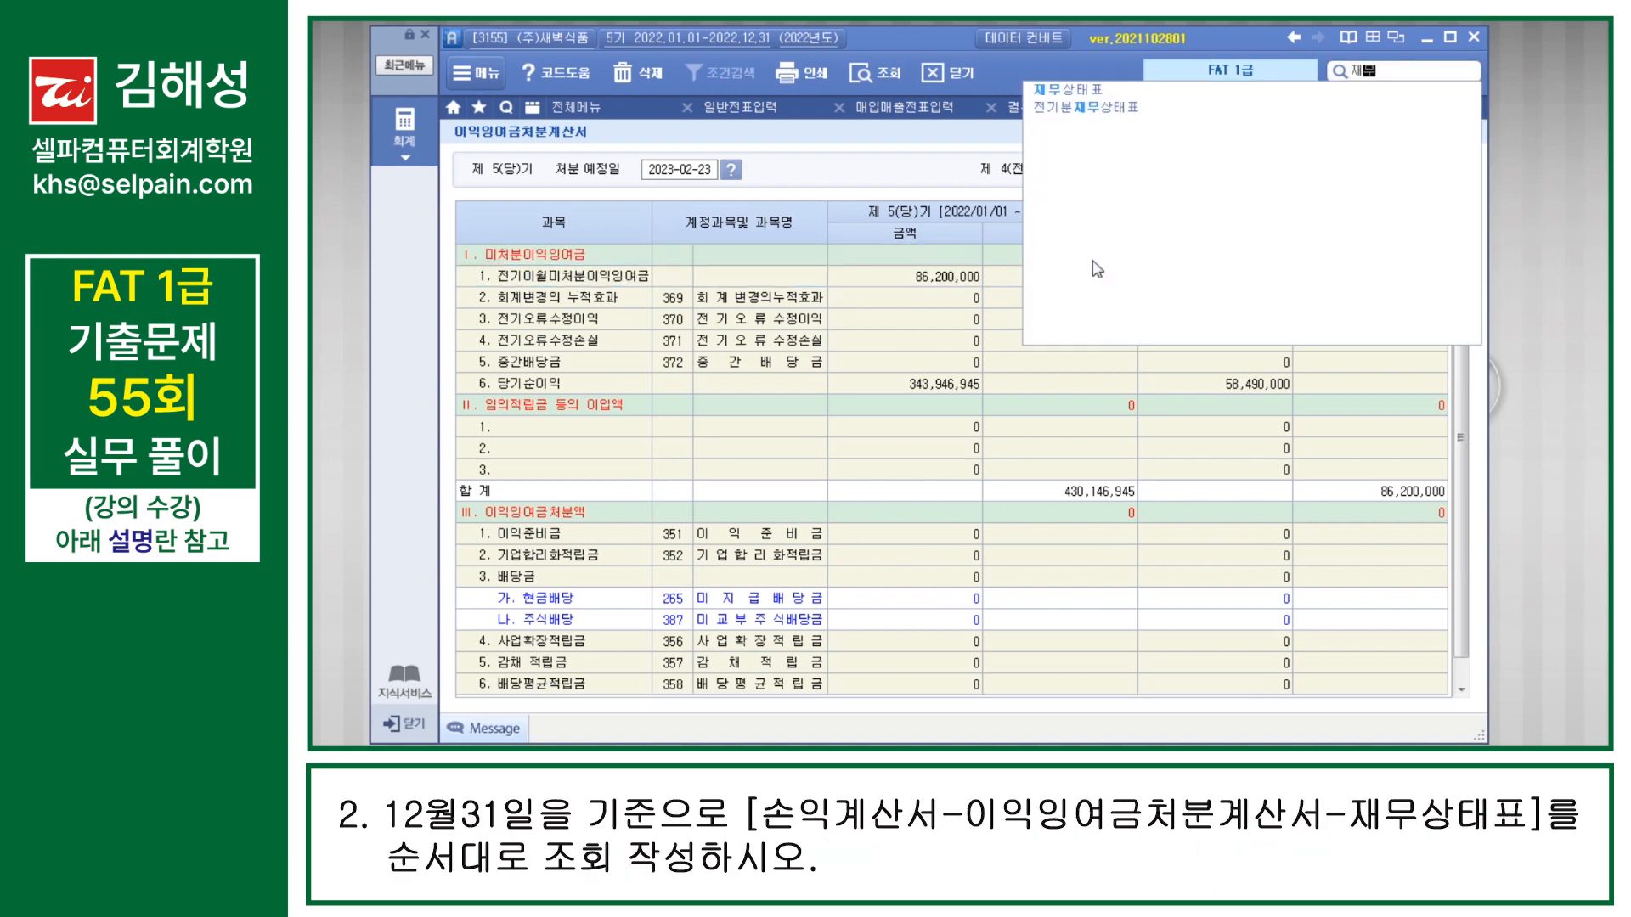
pyautogui.press('Down')
pyautogui.press('Return')
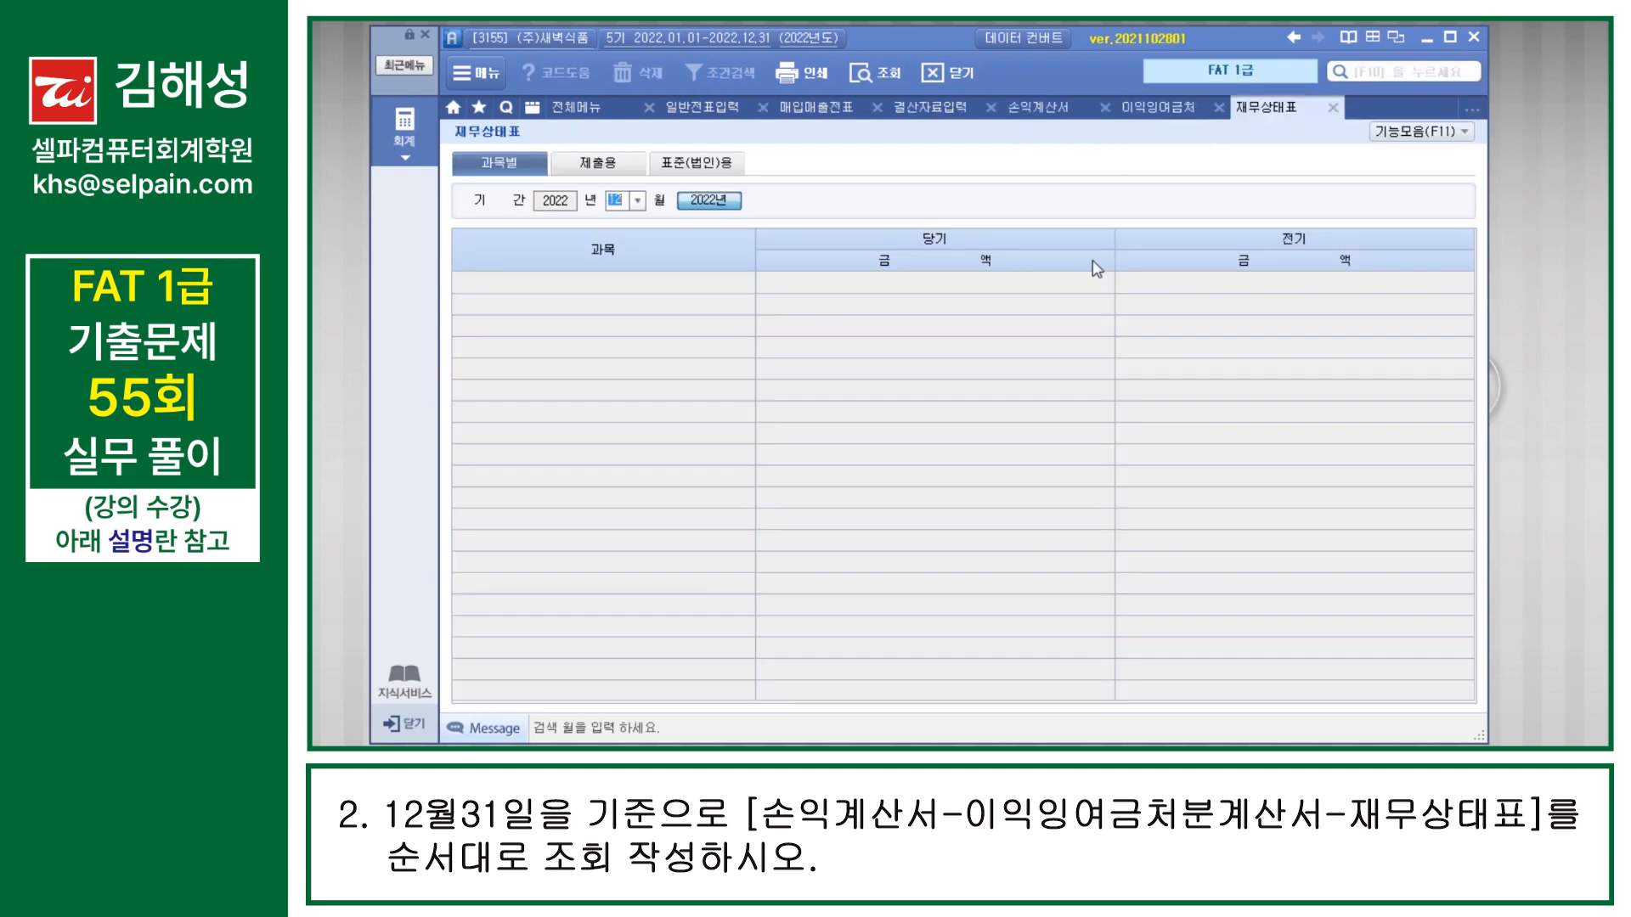
pyautogui.press('Return')
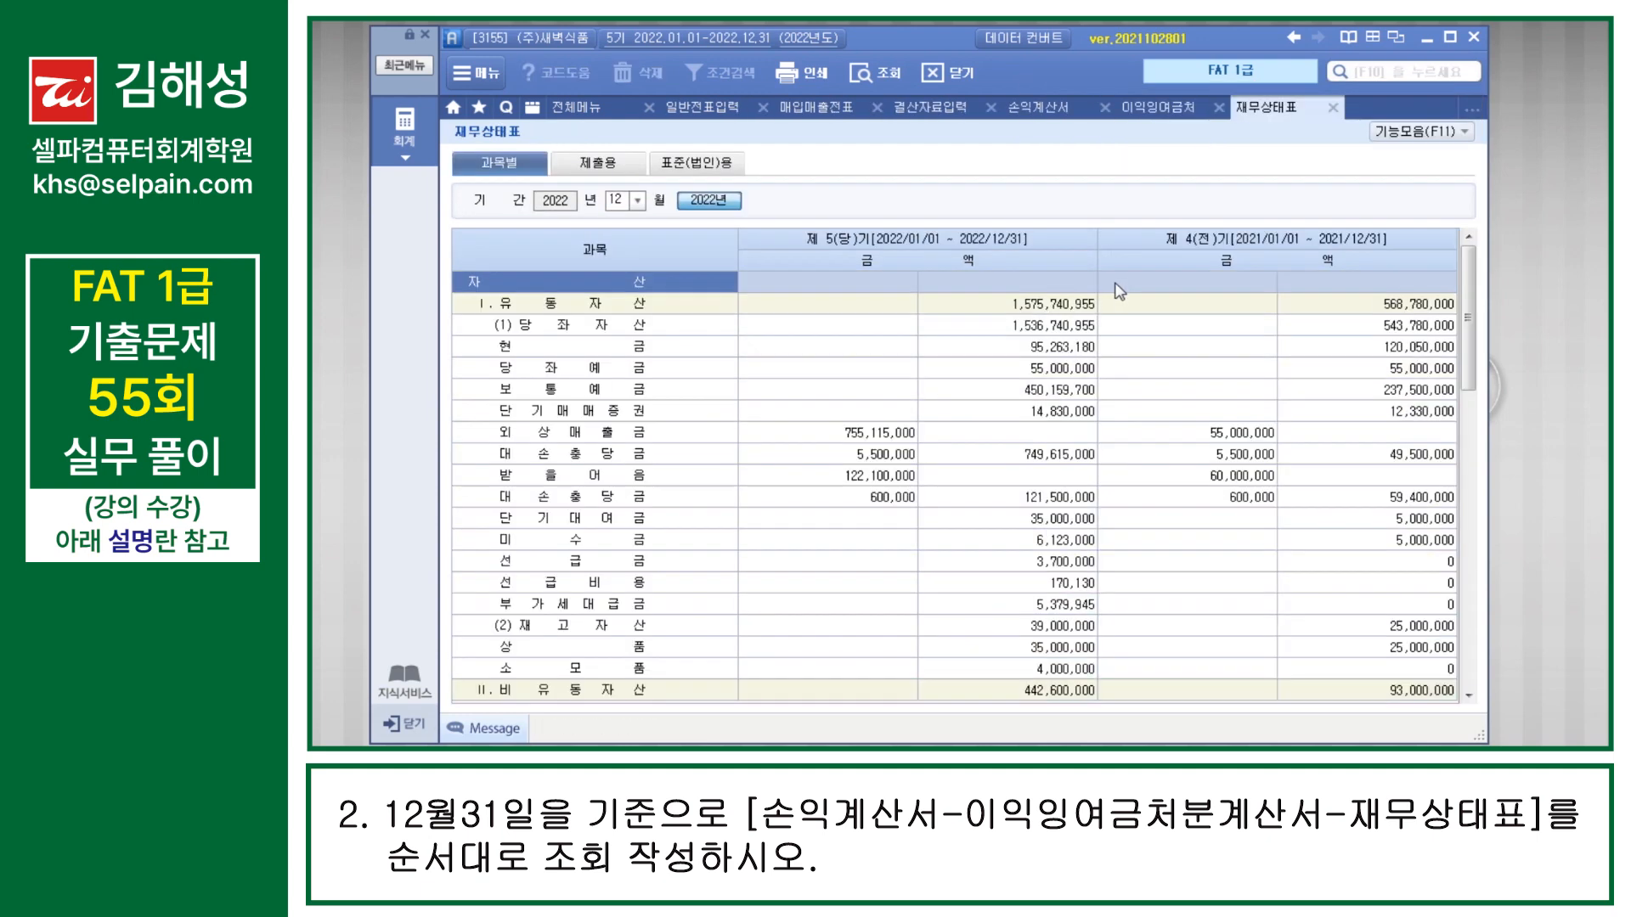
pyautogui.scroll(-10, 1101, 434)
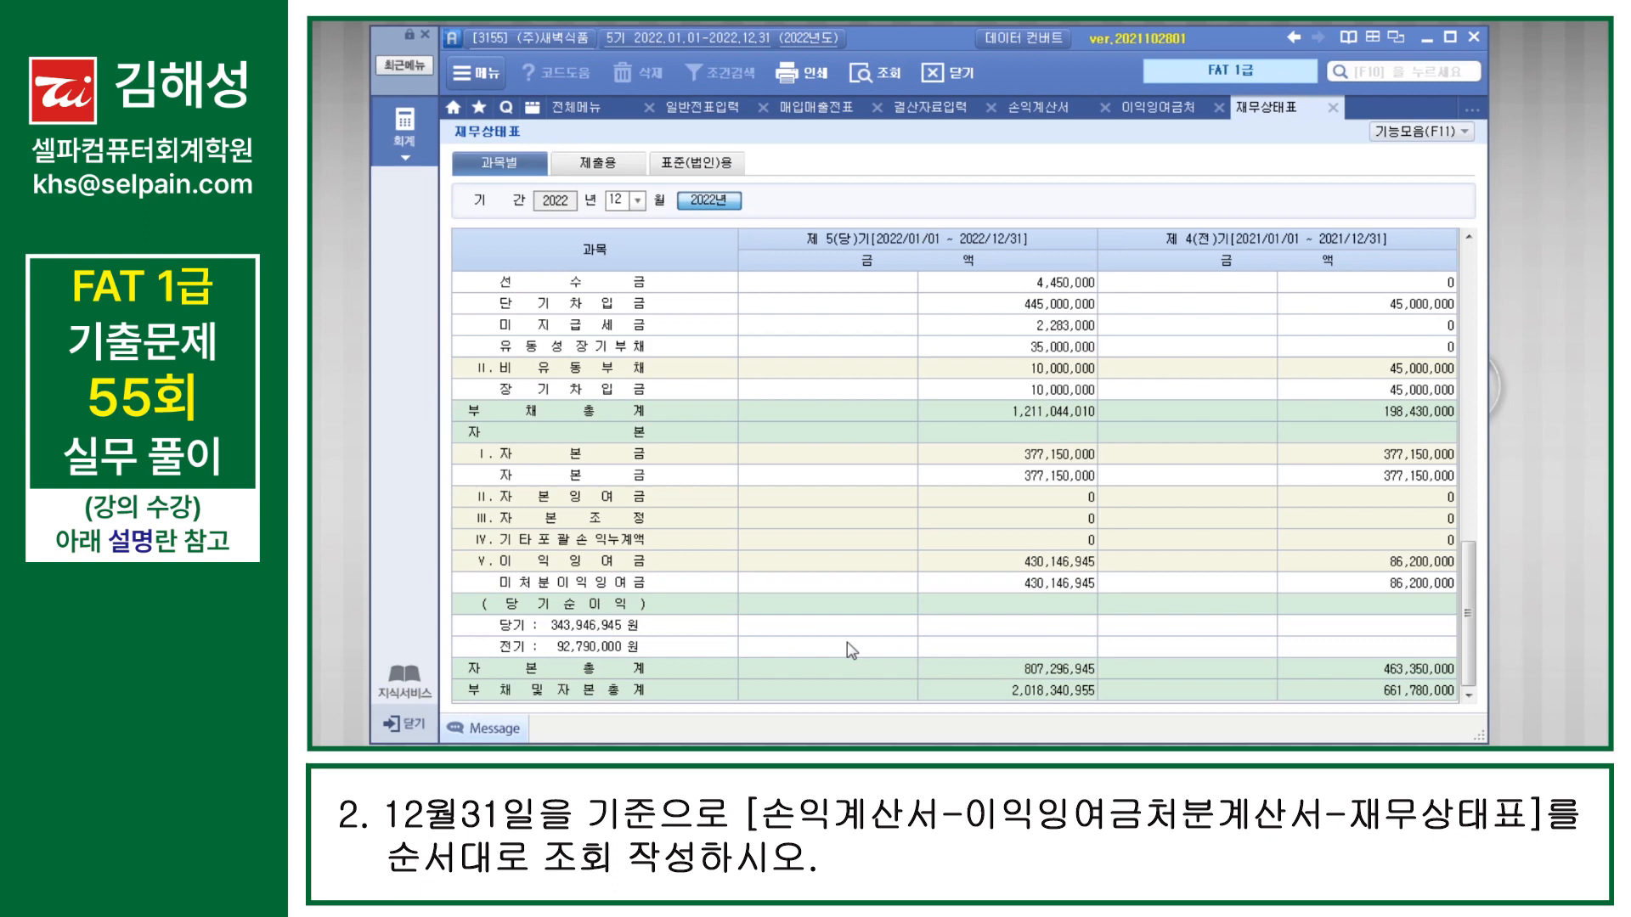
# Step: Compare the current-period 미처분이익잉여금 in 재무상태표 with the amount in 이익잉여금처분계산서
pyautogui.click(613, 633)
pyautogui.click(617, 649)
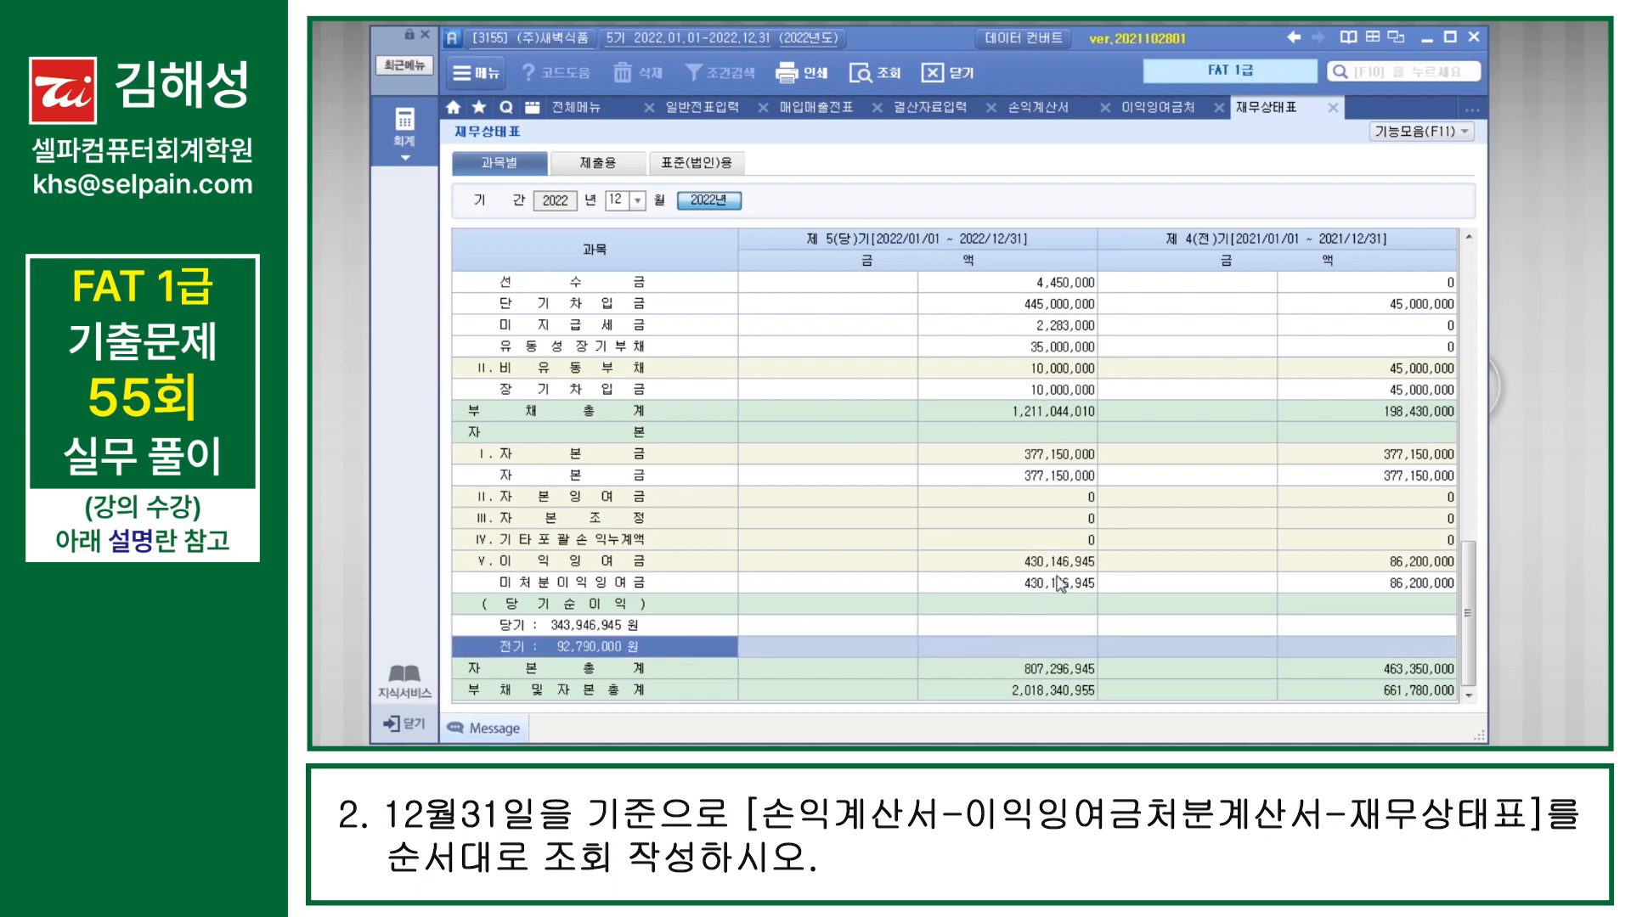
pyautogui.click(1095, 583)
pyautogui.click(1163, 111)
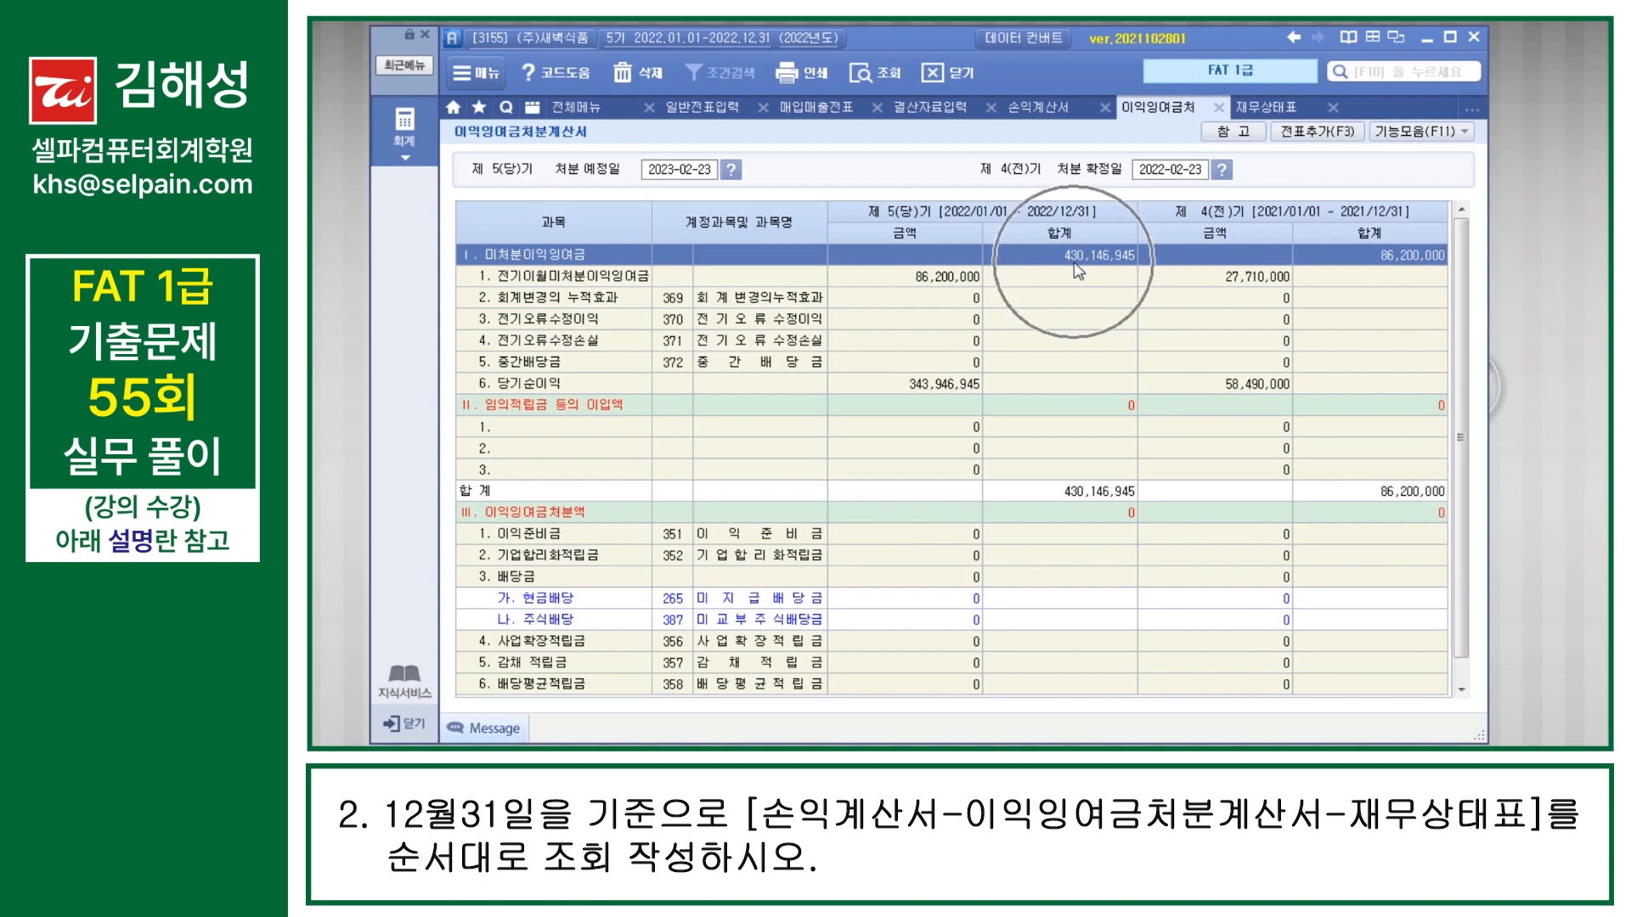
pyautogui.click(1267, 108)
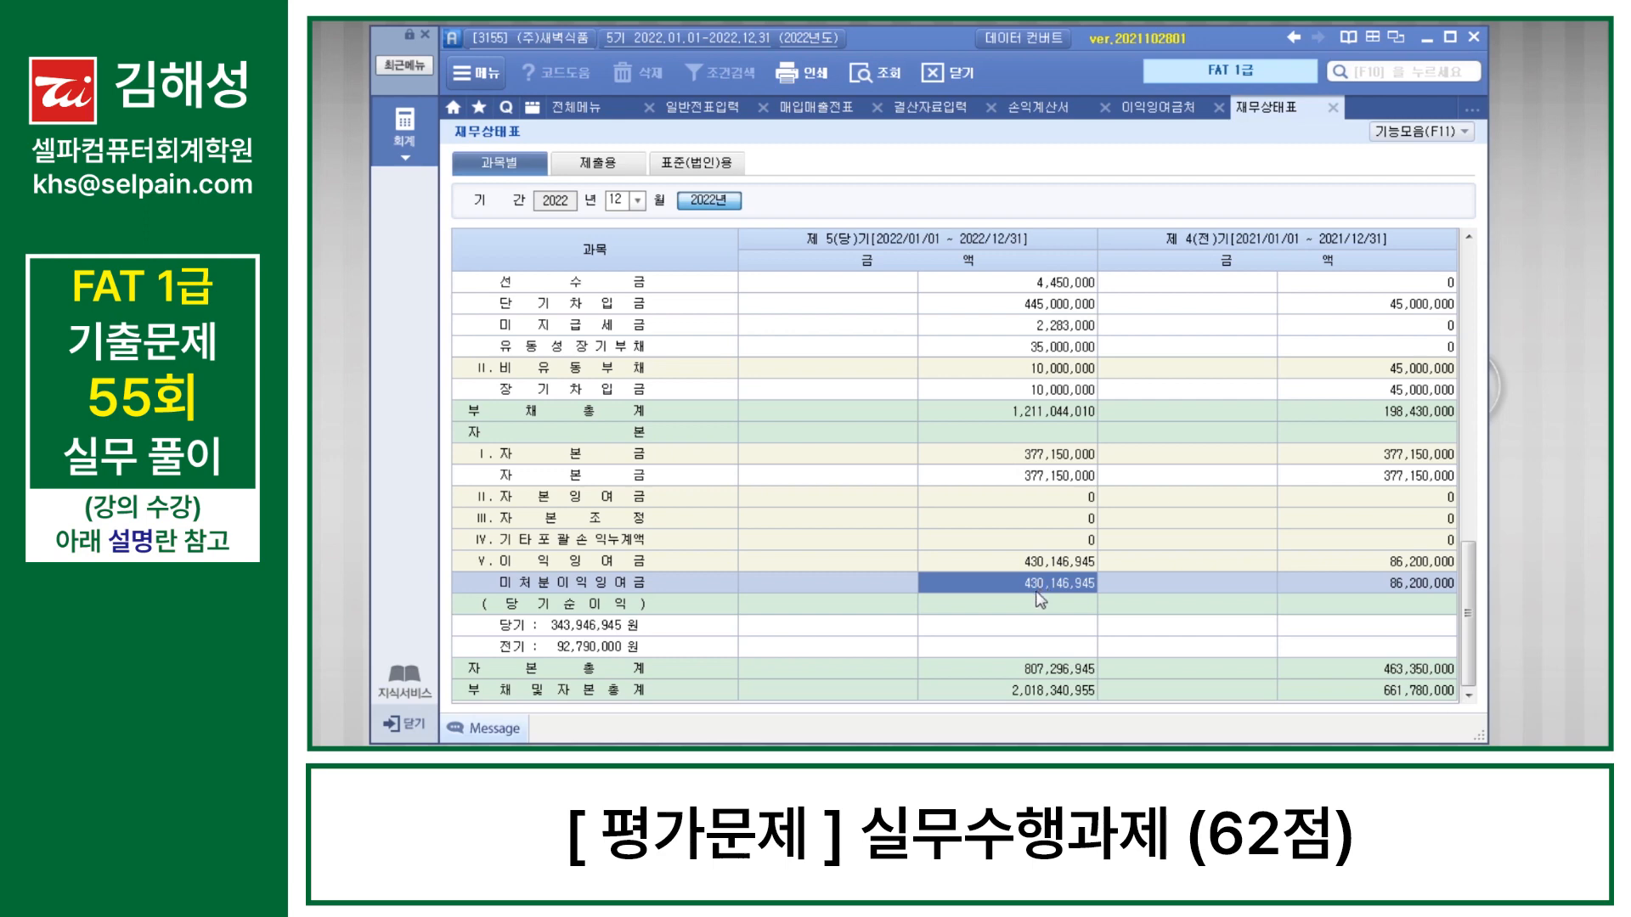
# Step: Switch to the exam PDF and read the 평가문제 답안입력 유의사항 on number formats and copying data, then return to the accounting program
pyautogui.hotkey('alt', 'Tab')
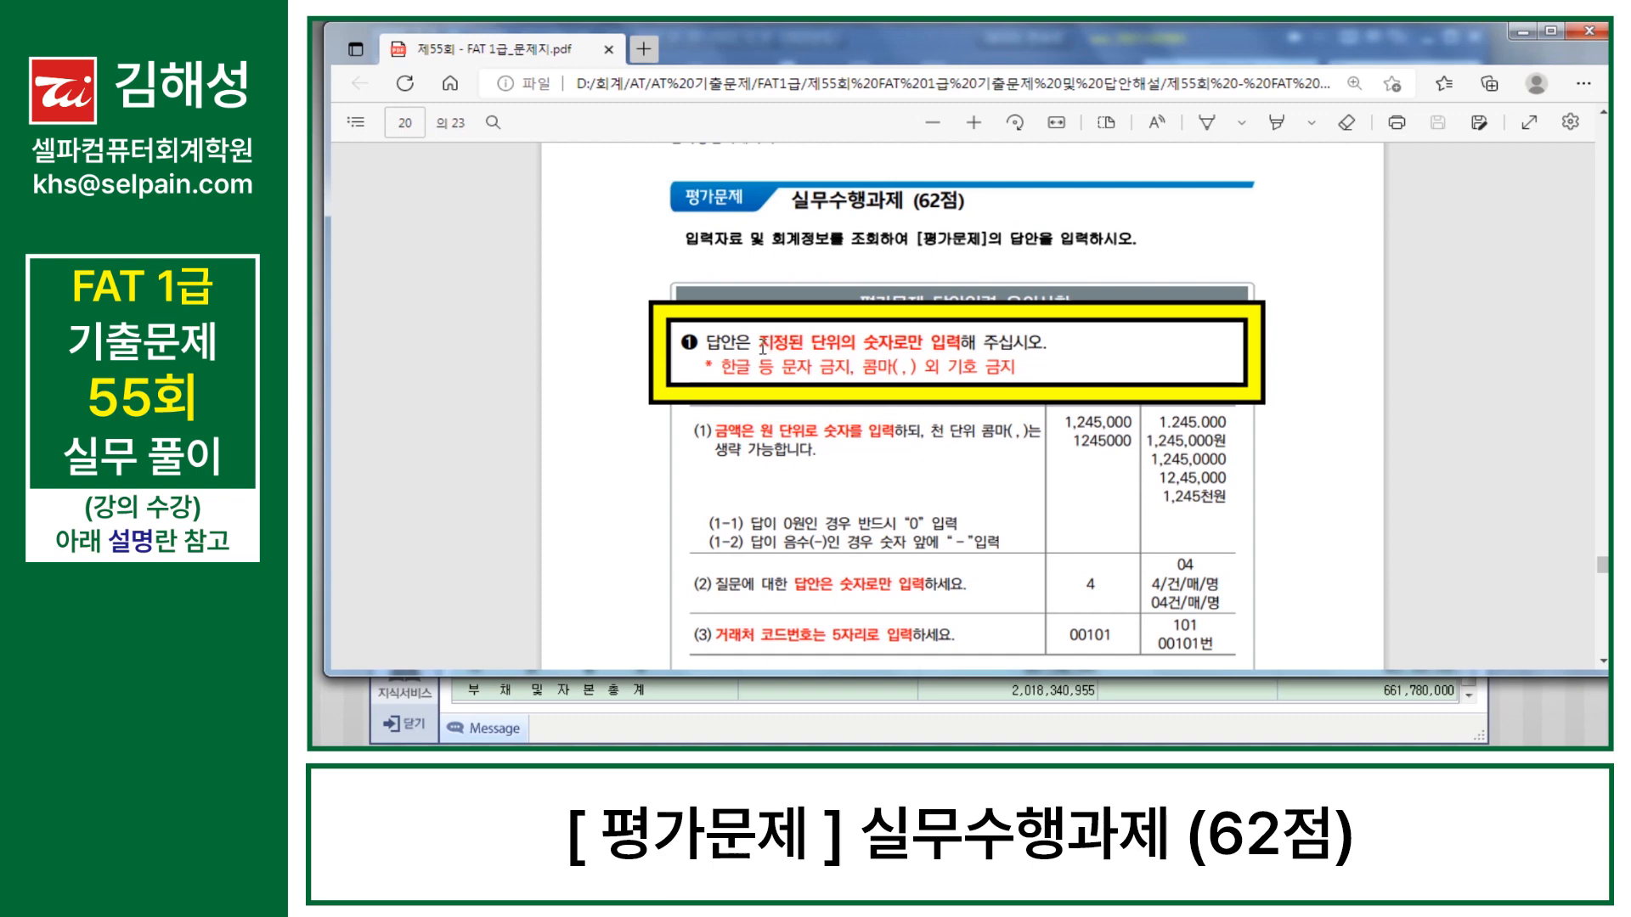
pyautogui.moveTo(760, 344); pyautogui.dragTo(960, 348)
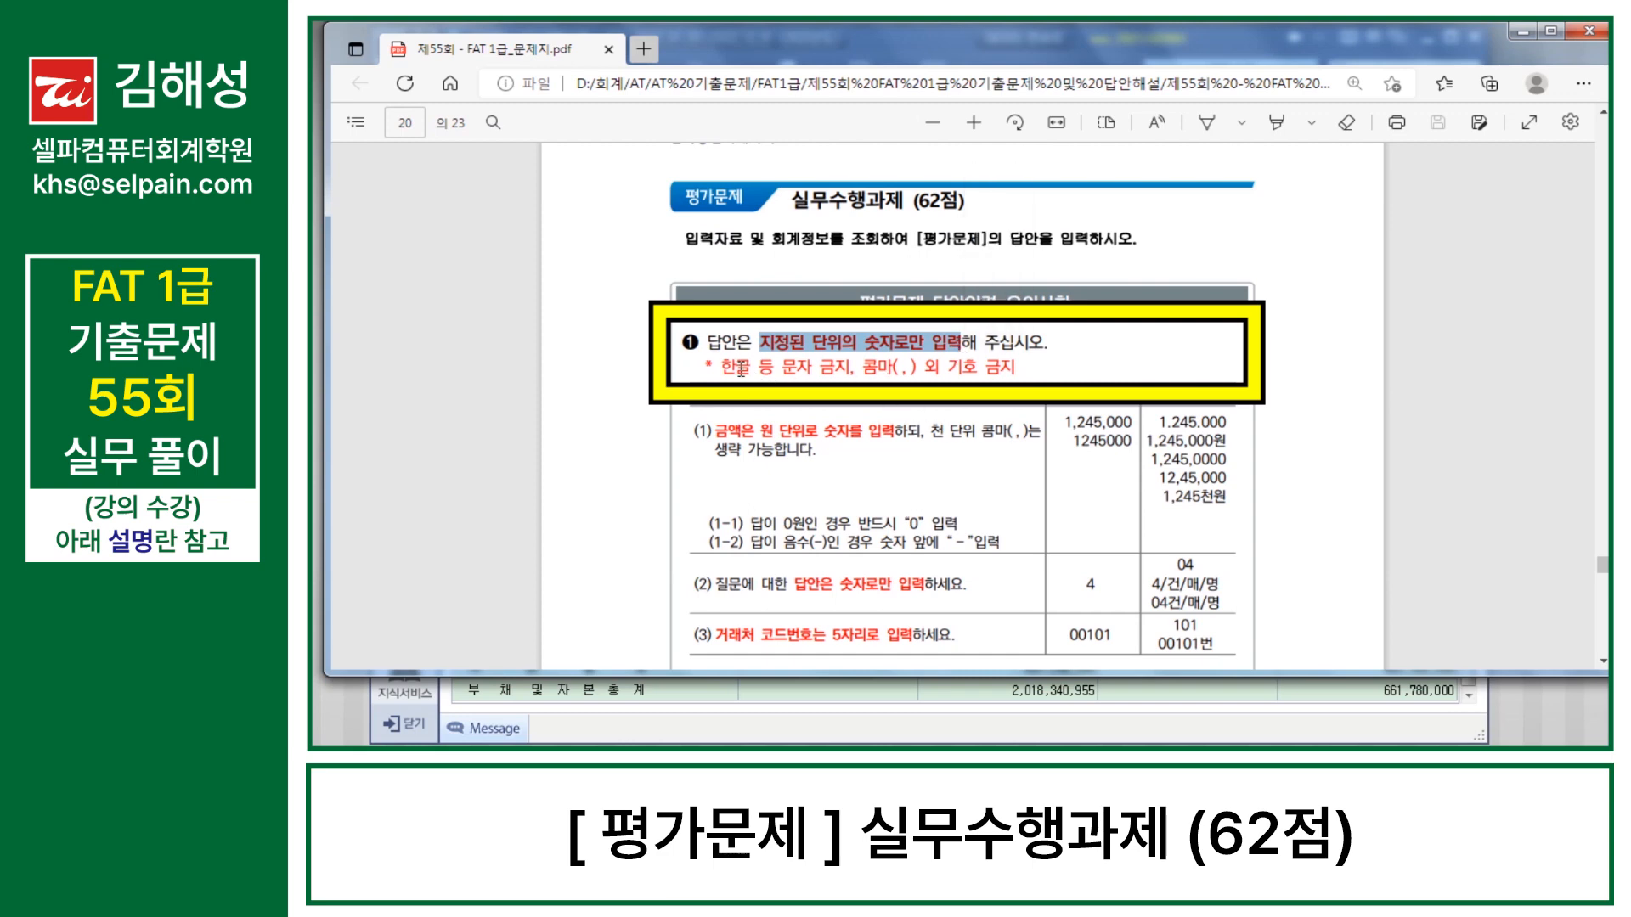
pyautogui.click(913, 373)
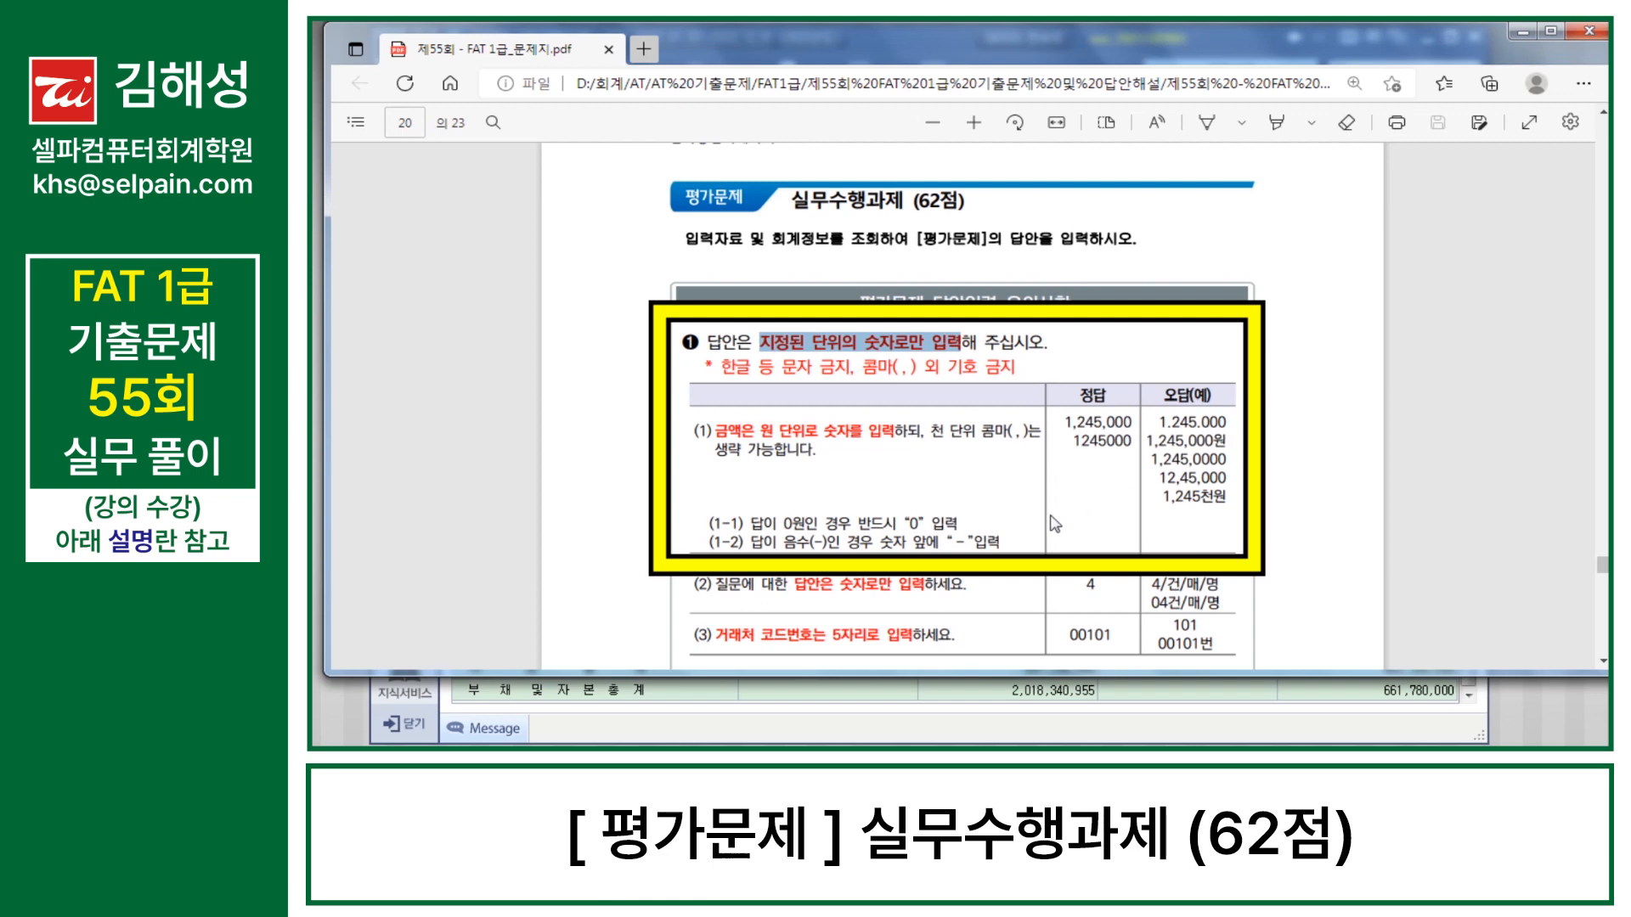
pyautogui.scroll(-1, 1053, 522)
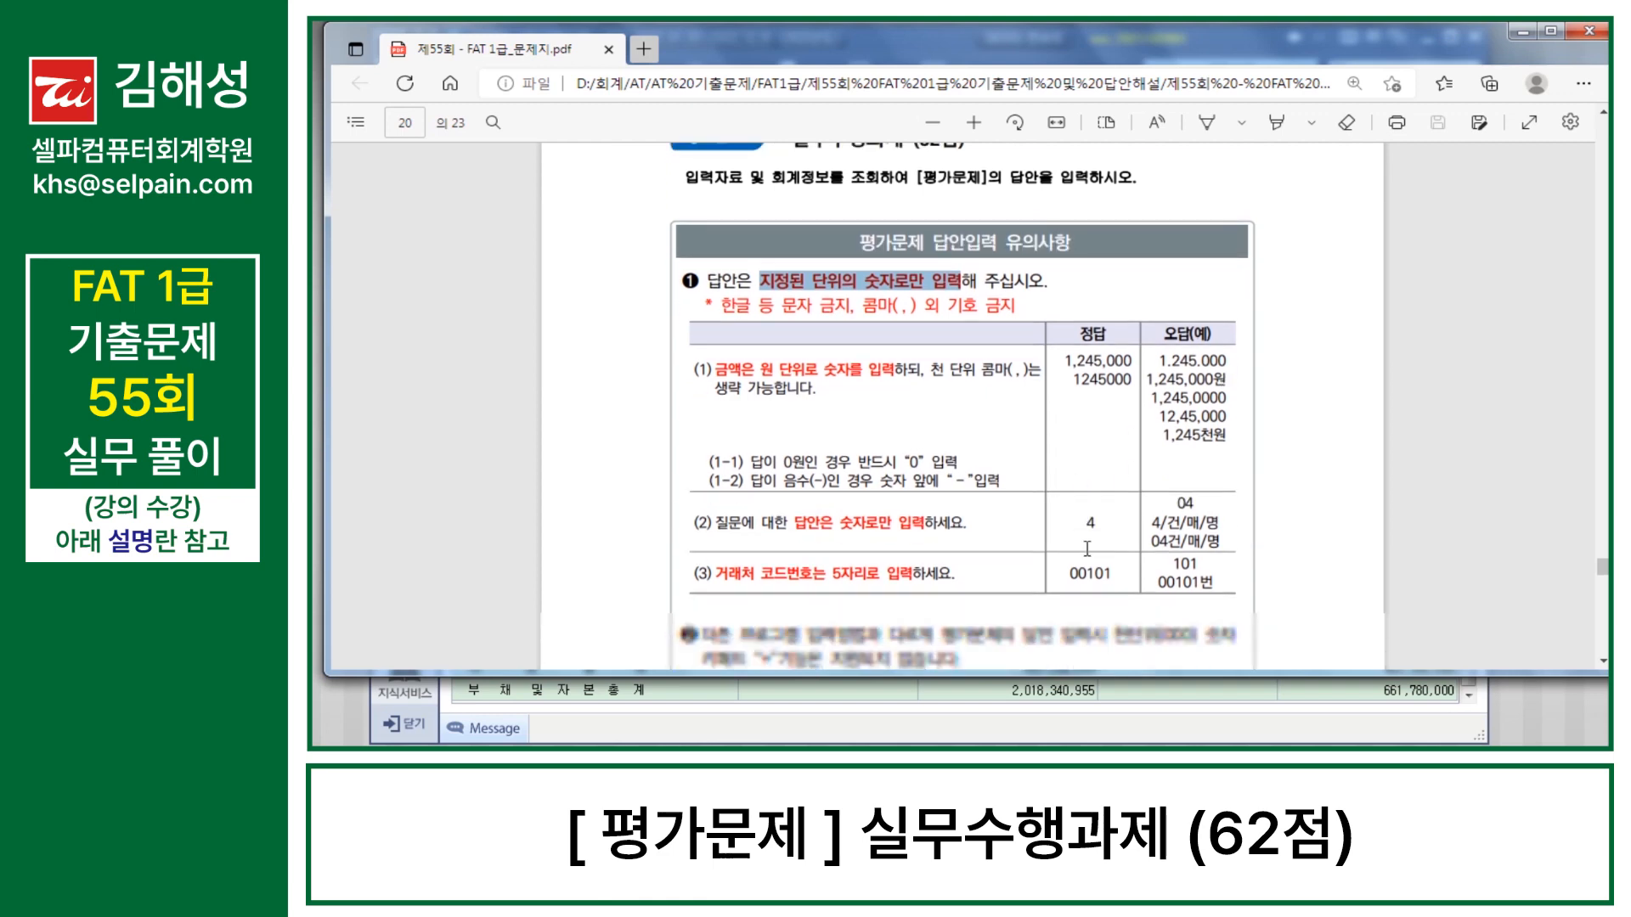
pyautogui.scroll(-1, 1088, 551)
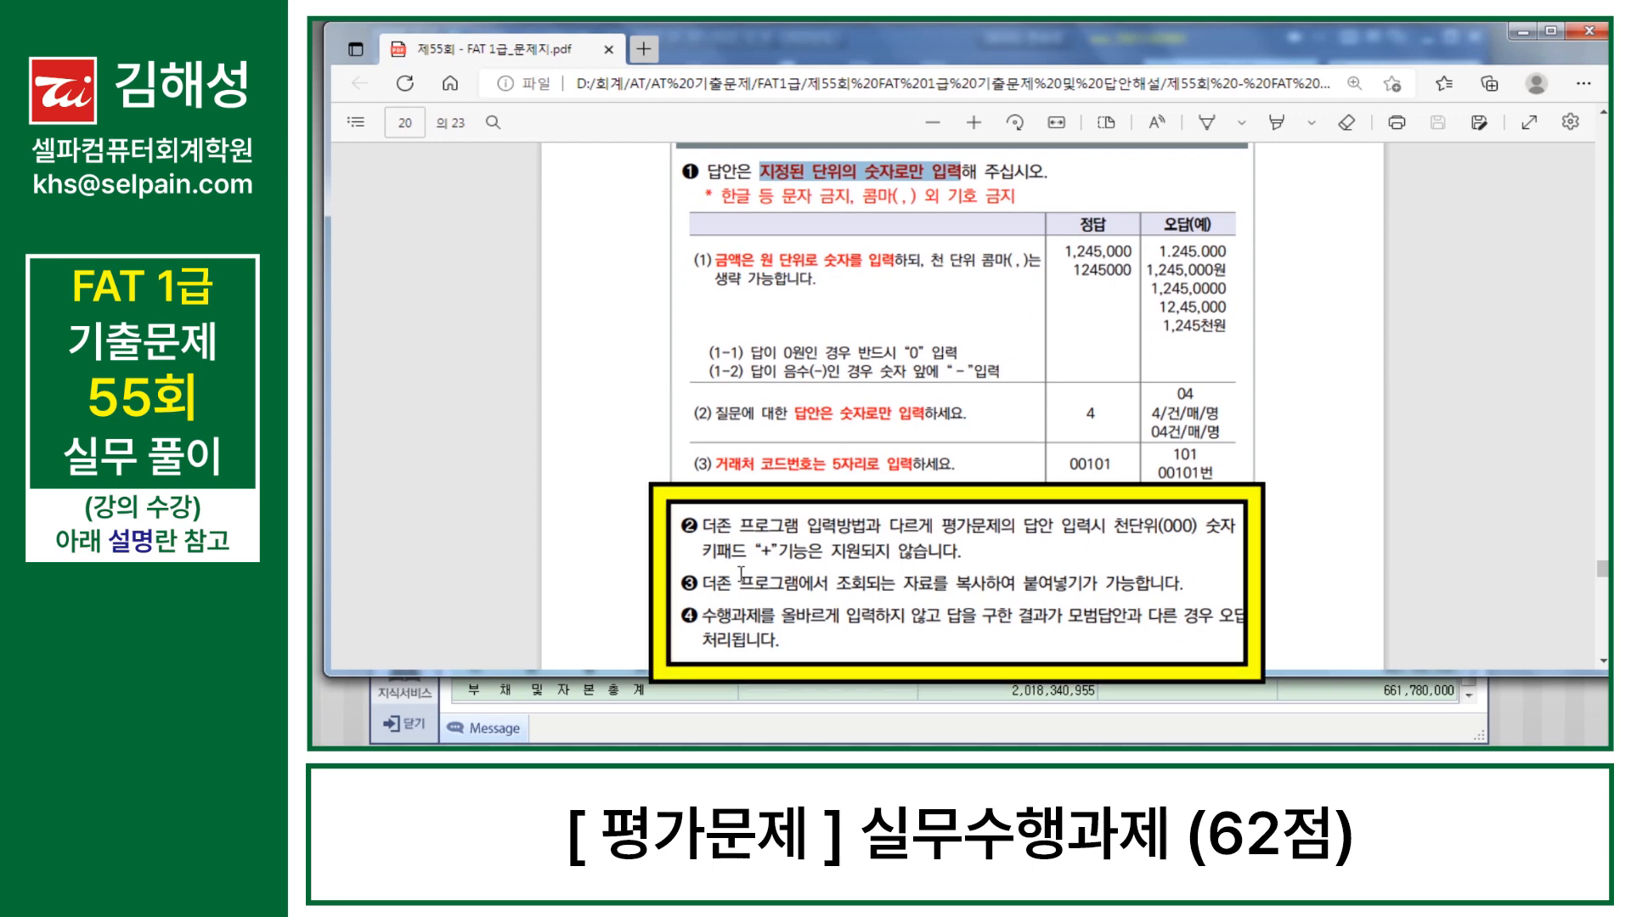
pyautogui.moveTo(711, 584); pyautogui.dragTo(1188, 592)
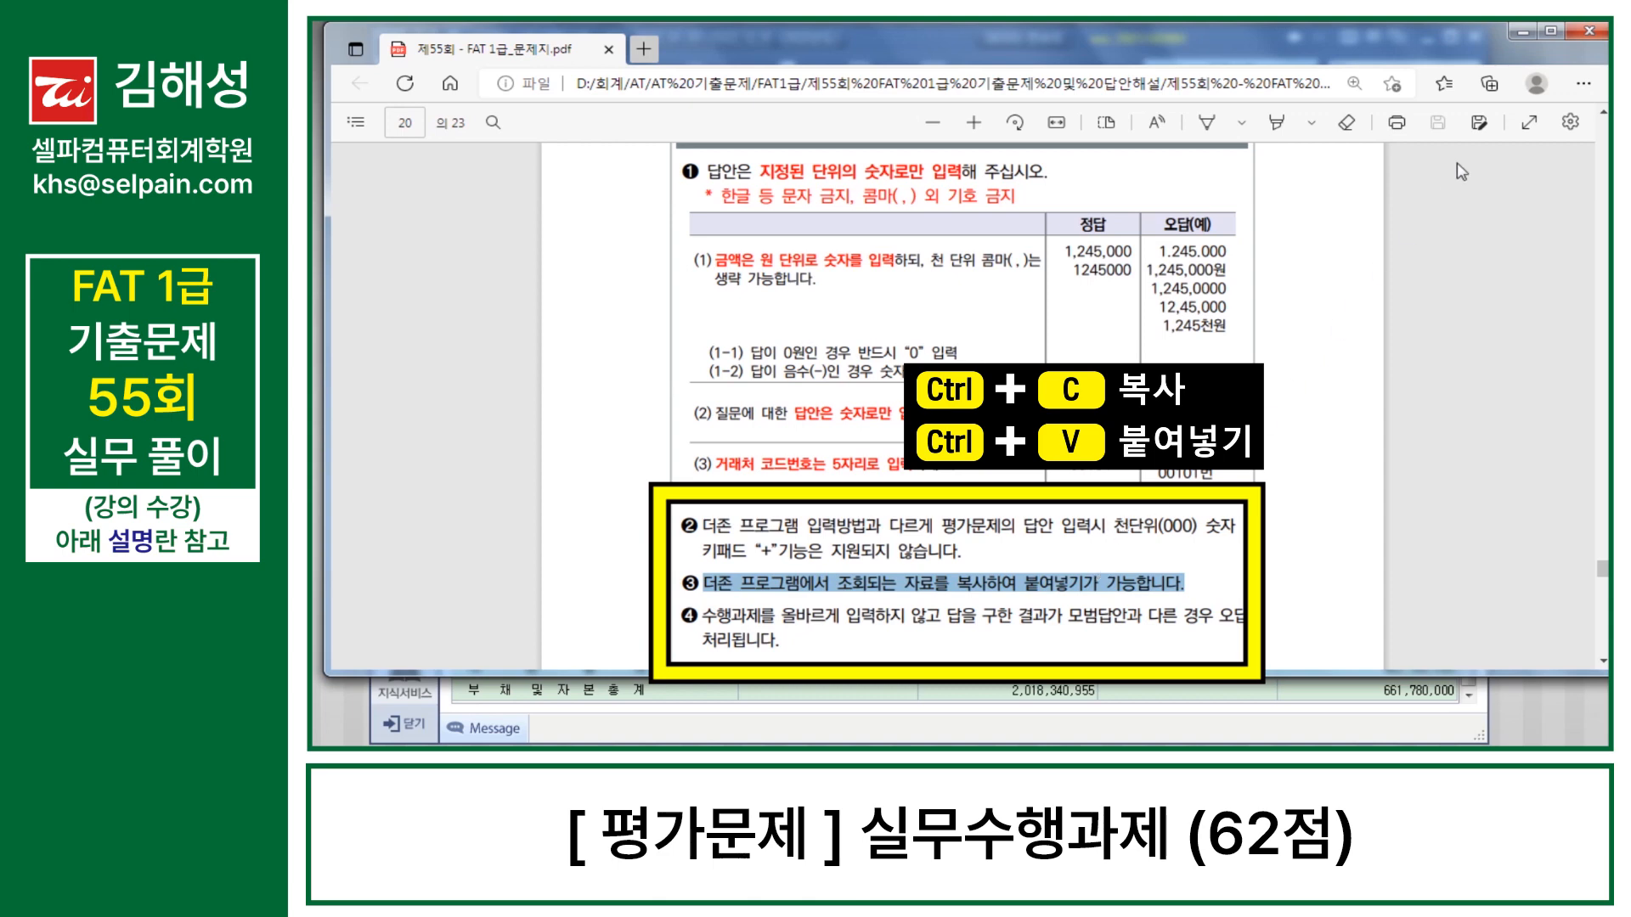
pyautogui.click(1522, 32)
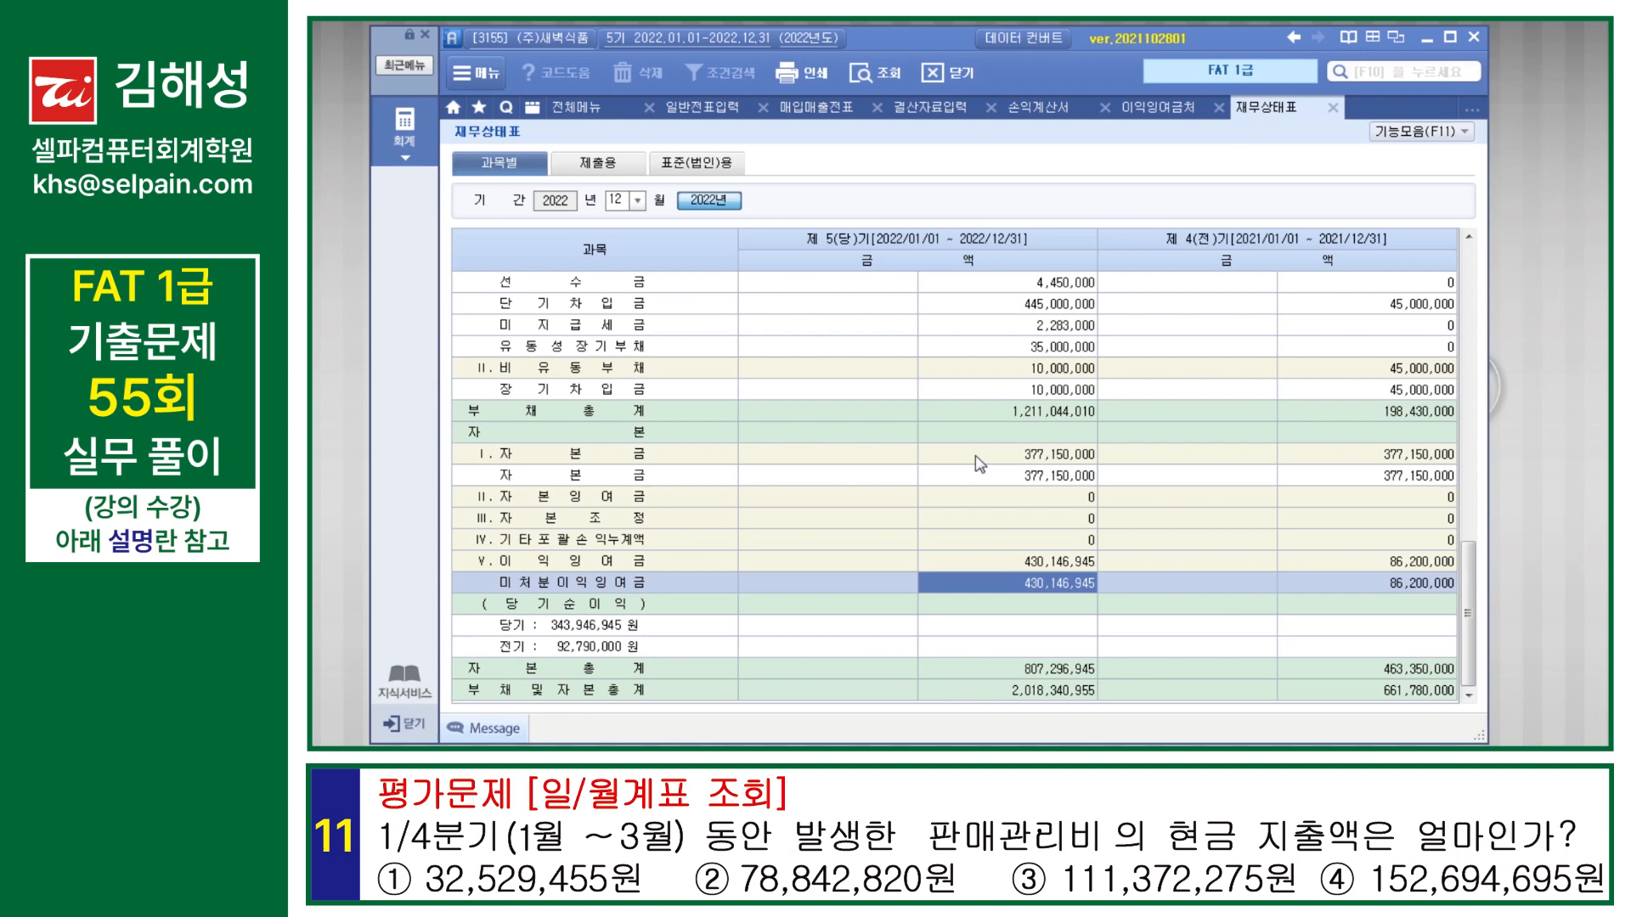
# Step: Open 일/월계표, query 2022-01-01 to 2022-03-31, and check the cash amount of 판매관리비
pyautogui.click(996, 455)
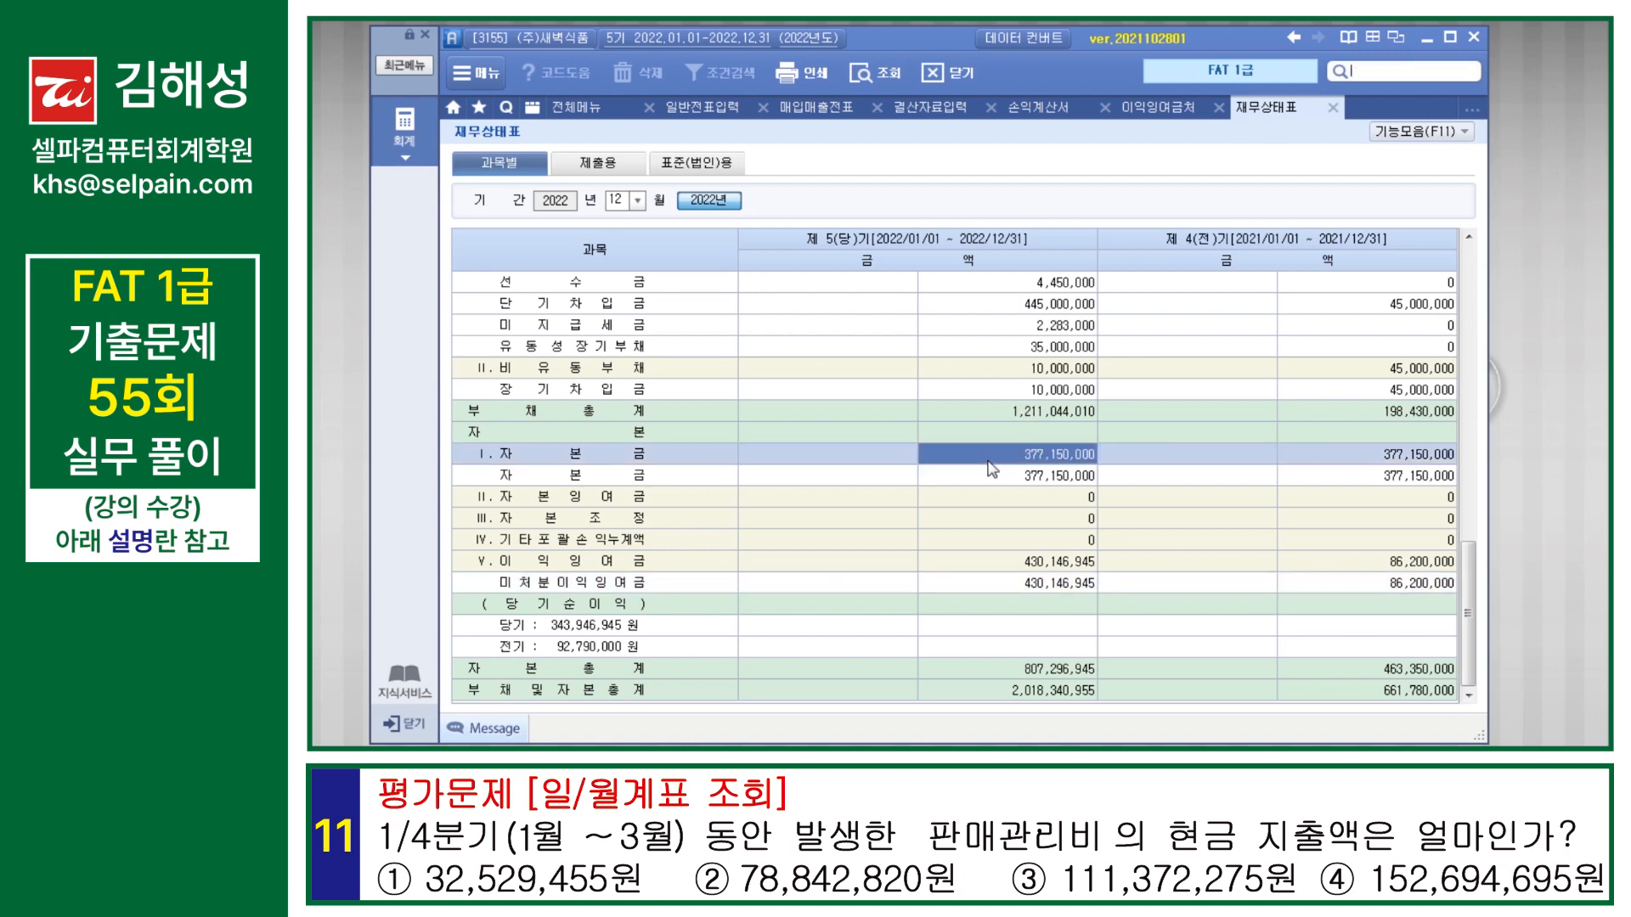
pyautogui.write('일/월계표')
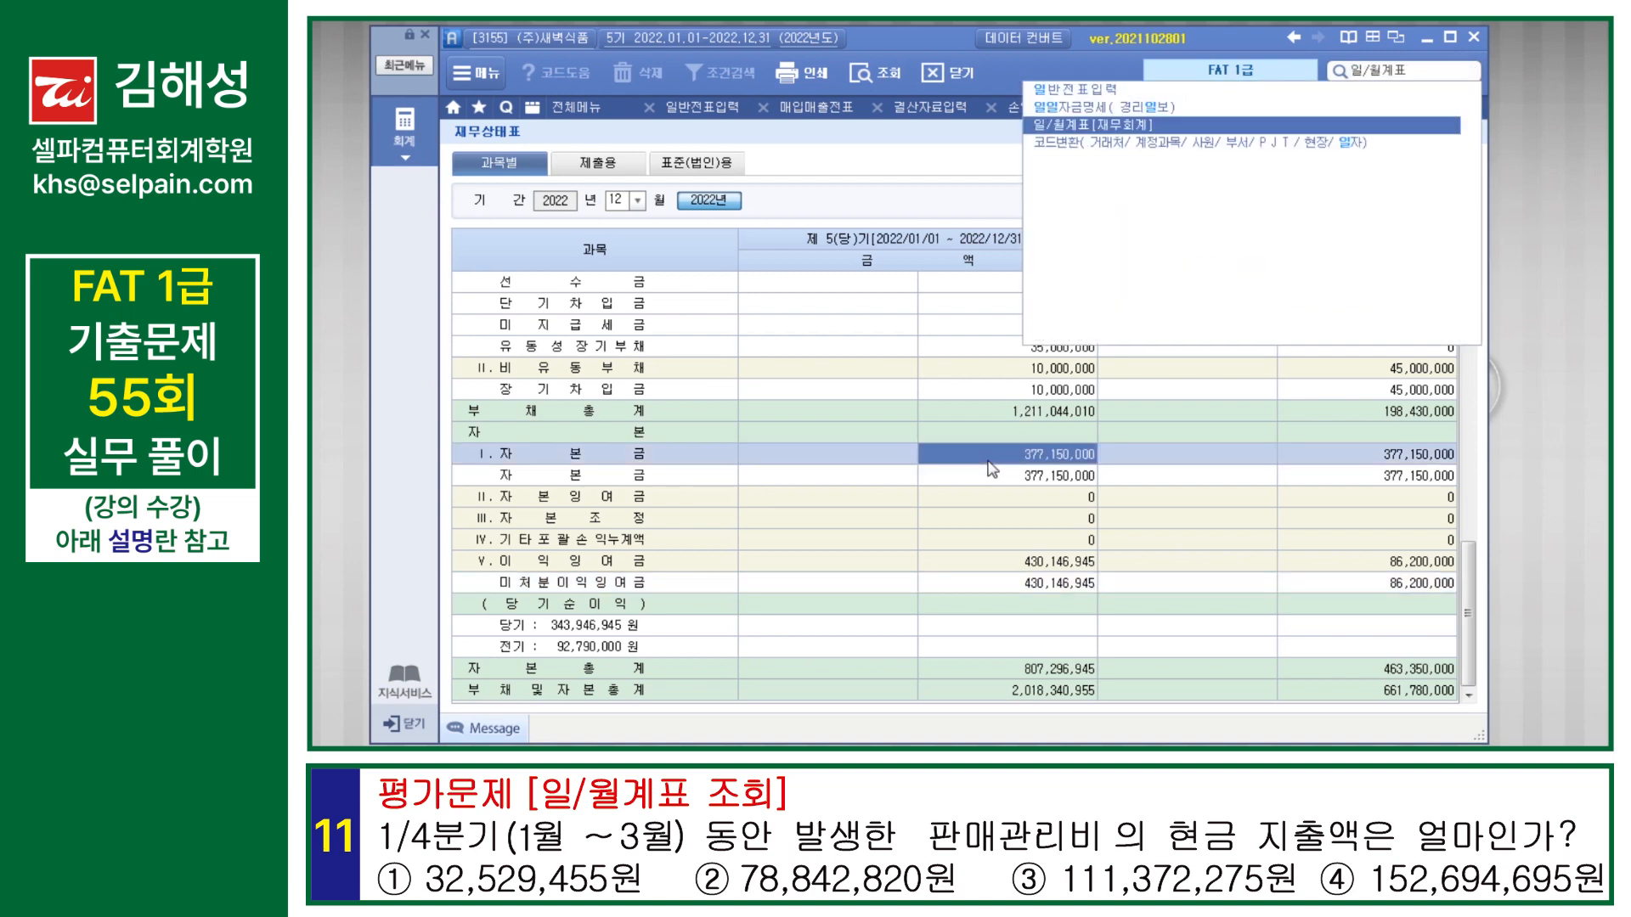
pyautogui.press('Return')
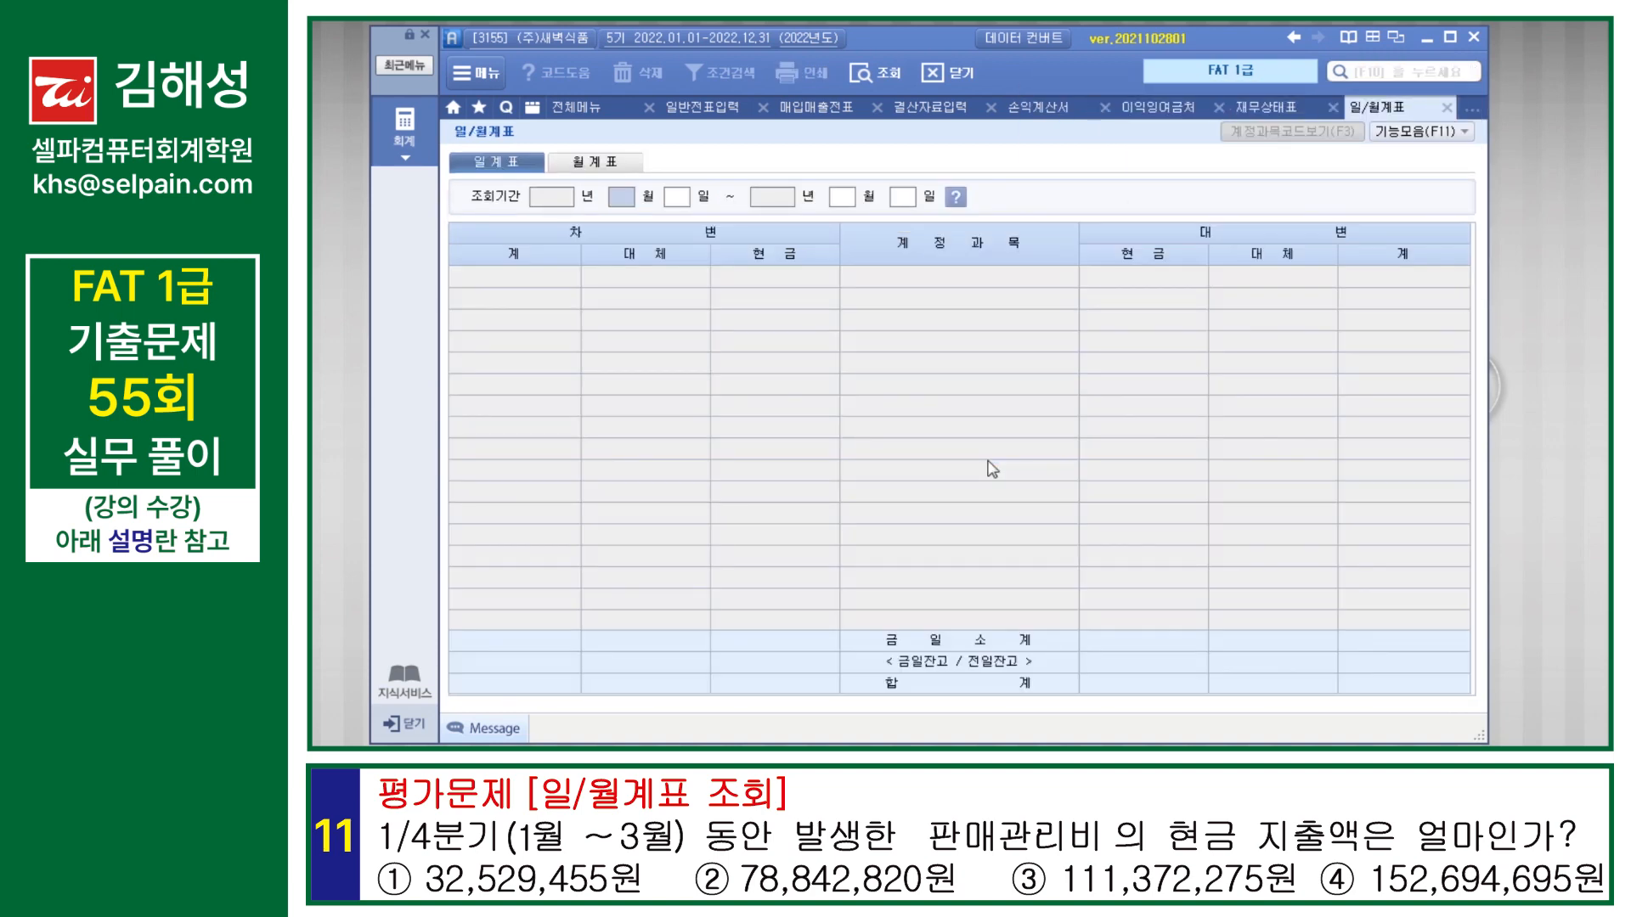
pyautogui.write('1')
pyautogui.press('Return')
pyautogui.press('Return')
pyautogui.write('3')
pyautogui.press('Return')
pyautogui.press('Return')
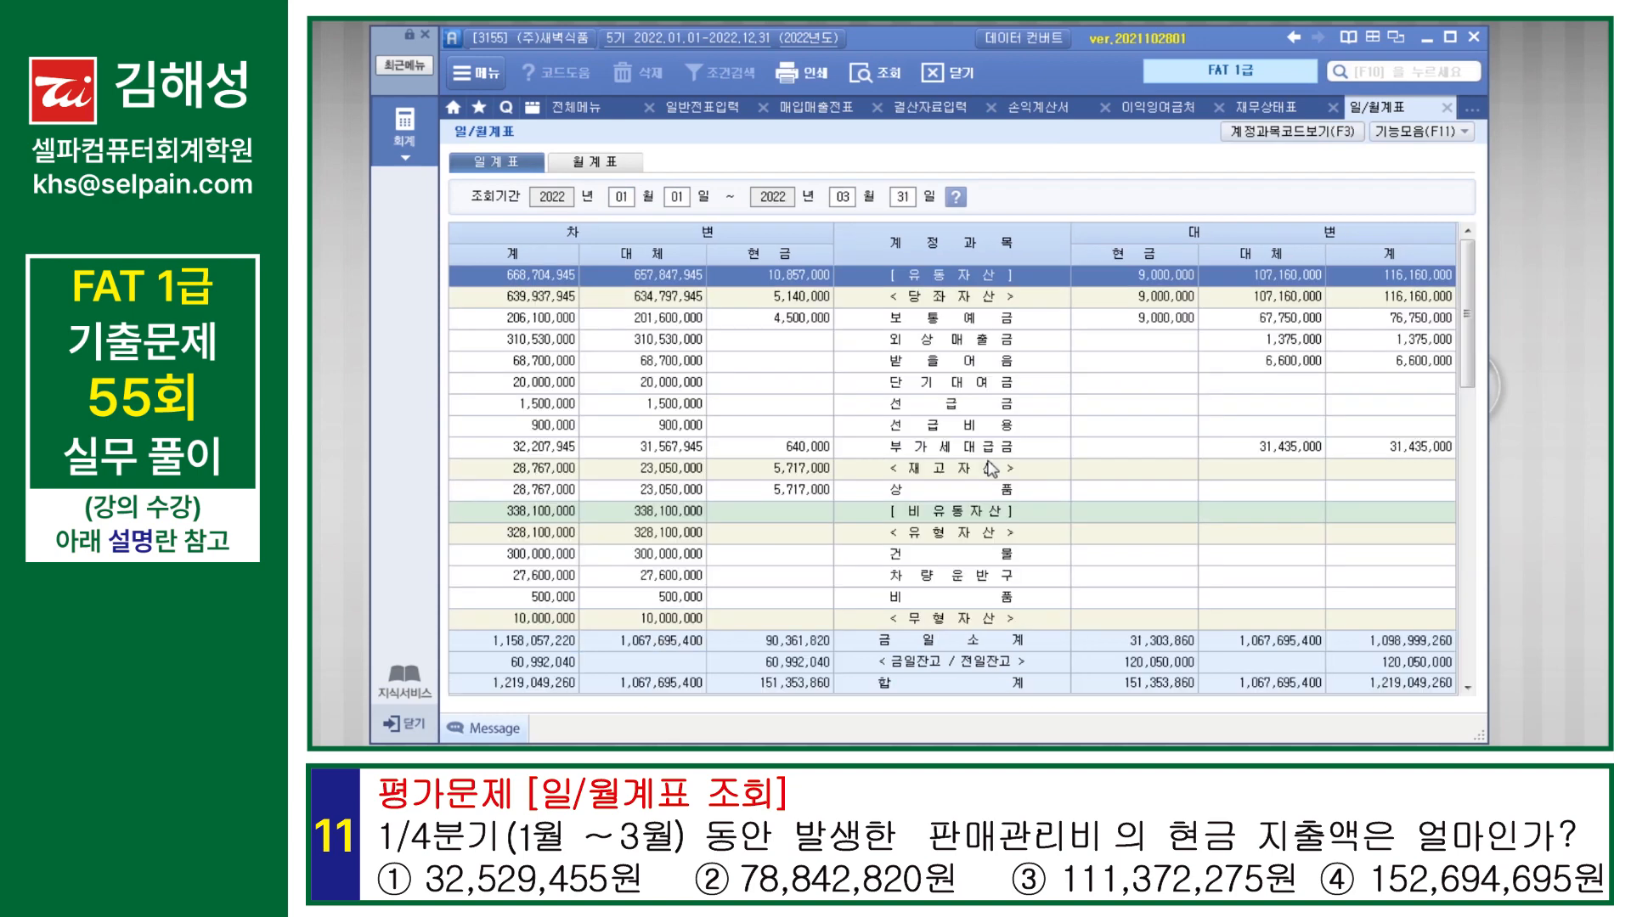
pyautogui.scroll(-10, 986, 476)
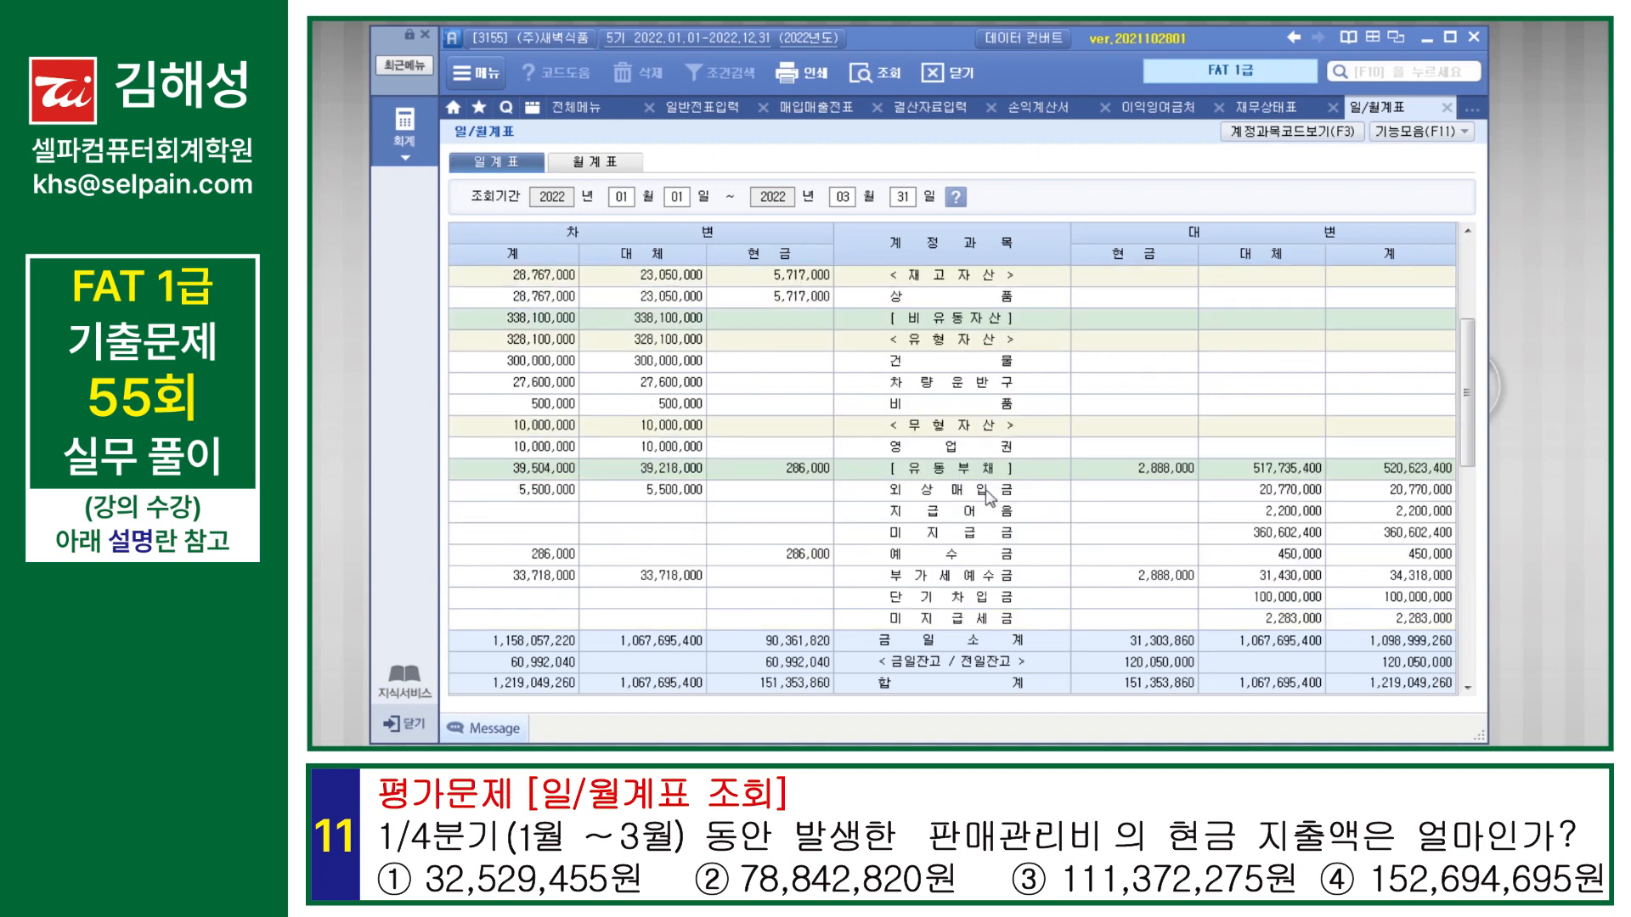
pyautogui.click(956, 301)
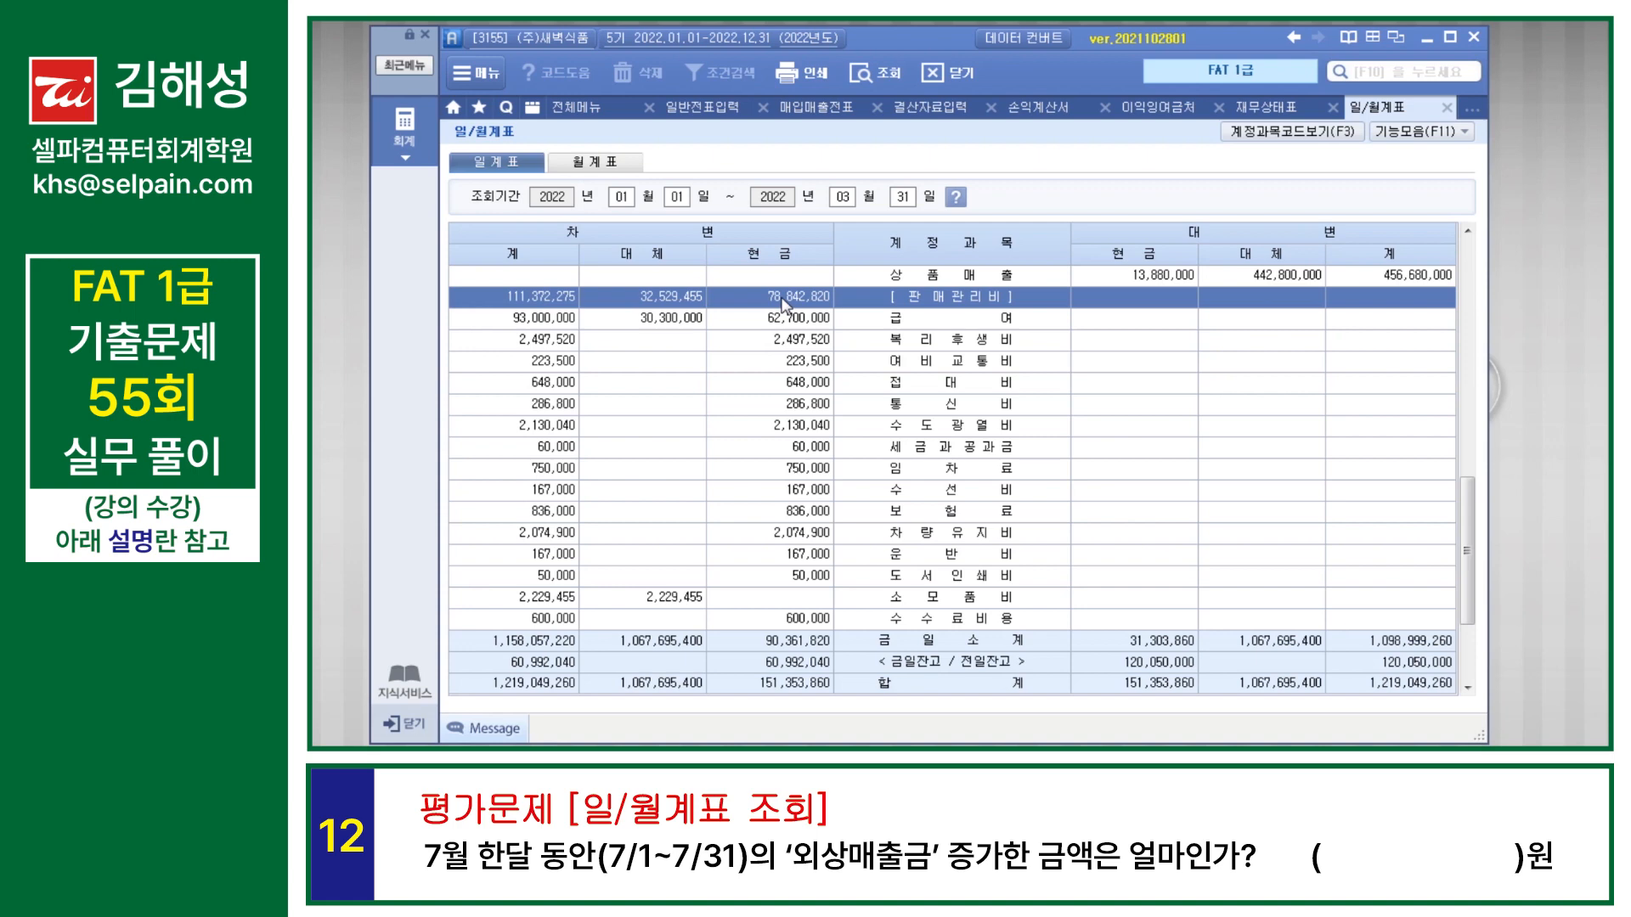
# Step: Query 일/월계표 for 2022-07-01 to 2022-07-31 and check the debit total of 외상매출금
pyautogui.click(625, 197)
pyautogui.write('07')
pyautogui.press('Return')
pyautogui.write('07')
pyautogui.press('Return')
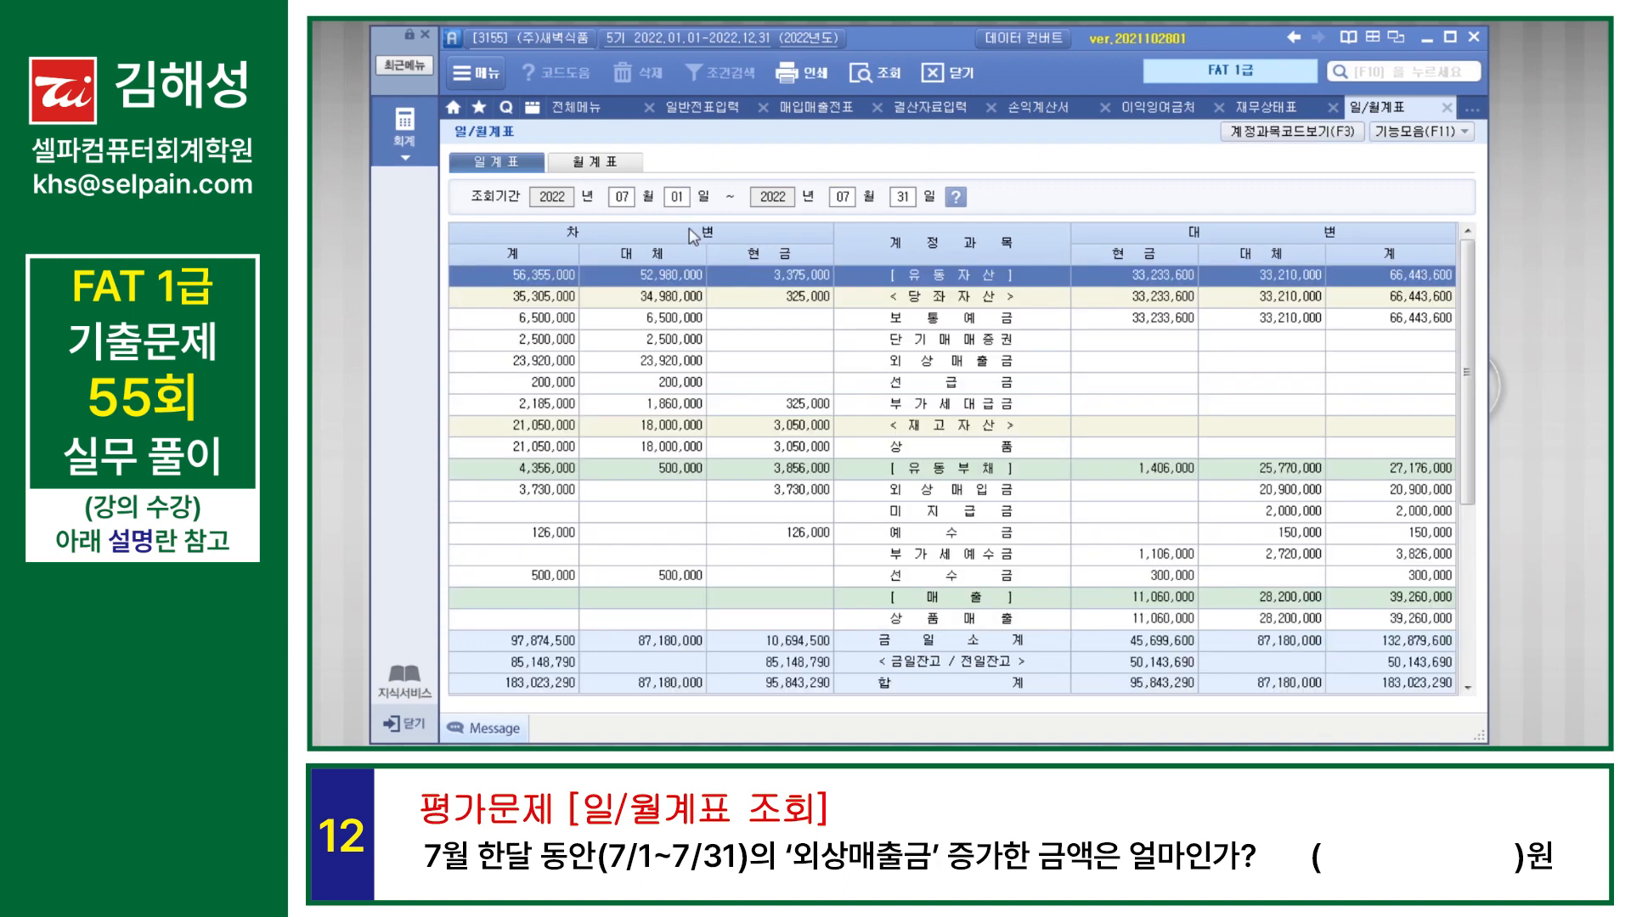
pyautogui.click(964, 361)
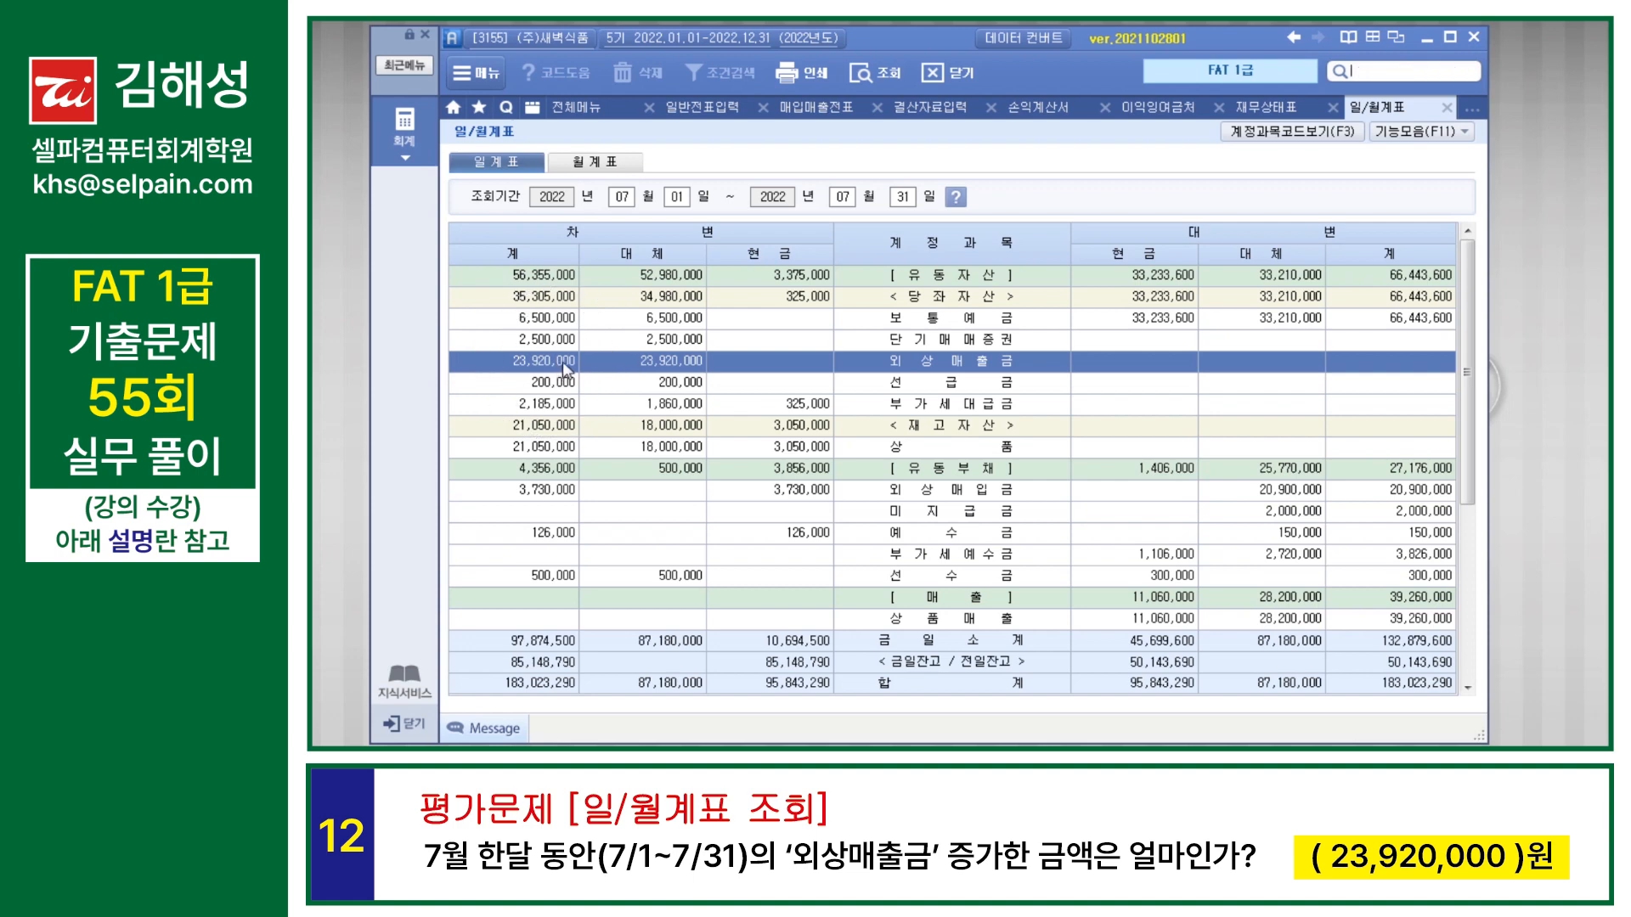
# Step: Open the monthly 총계정원장 for account 108 외상매출금 and check the July debit amount
pyautogui.write('총계')
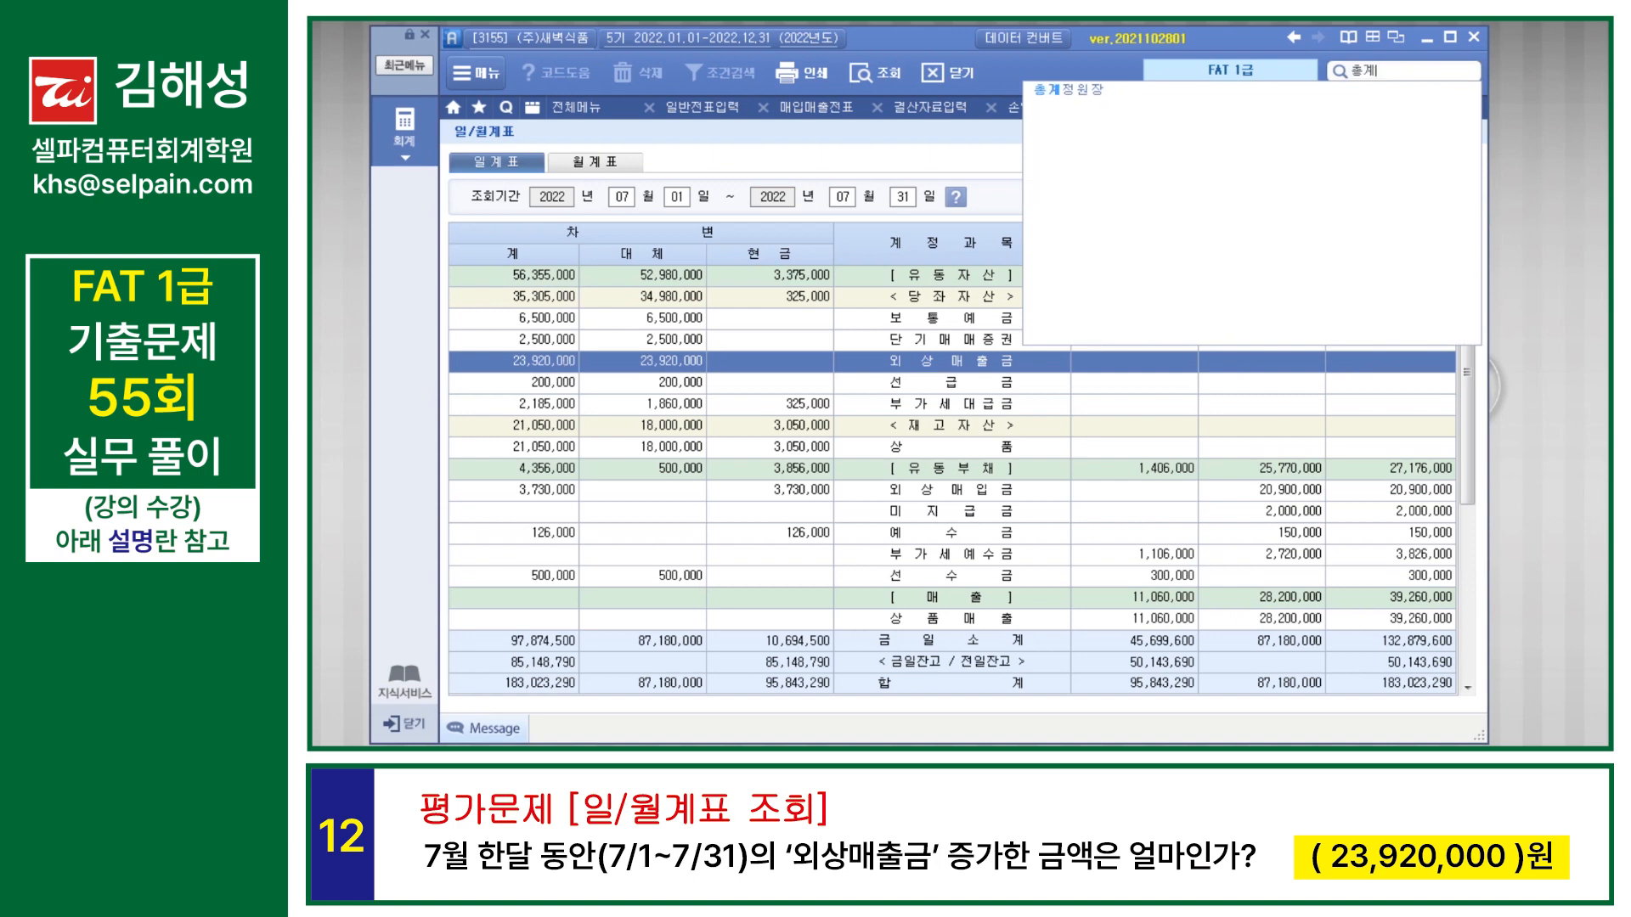
pyautogui.press('Down')
pyautogui.press('Return')
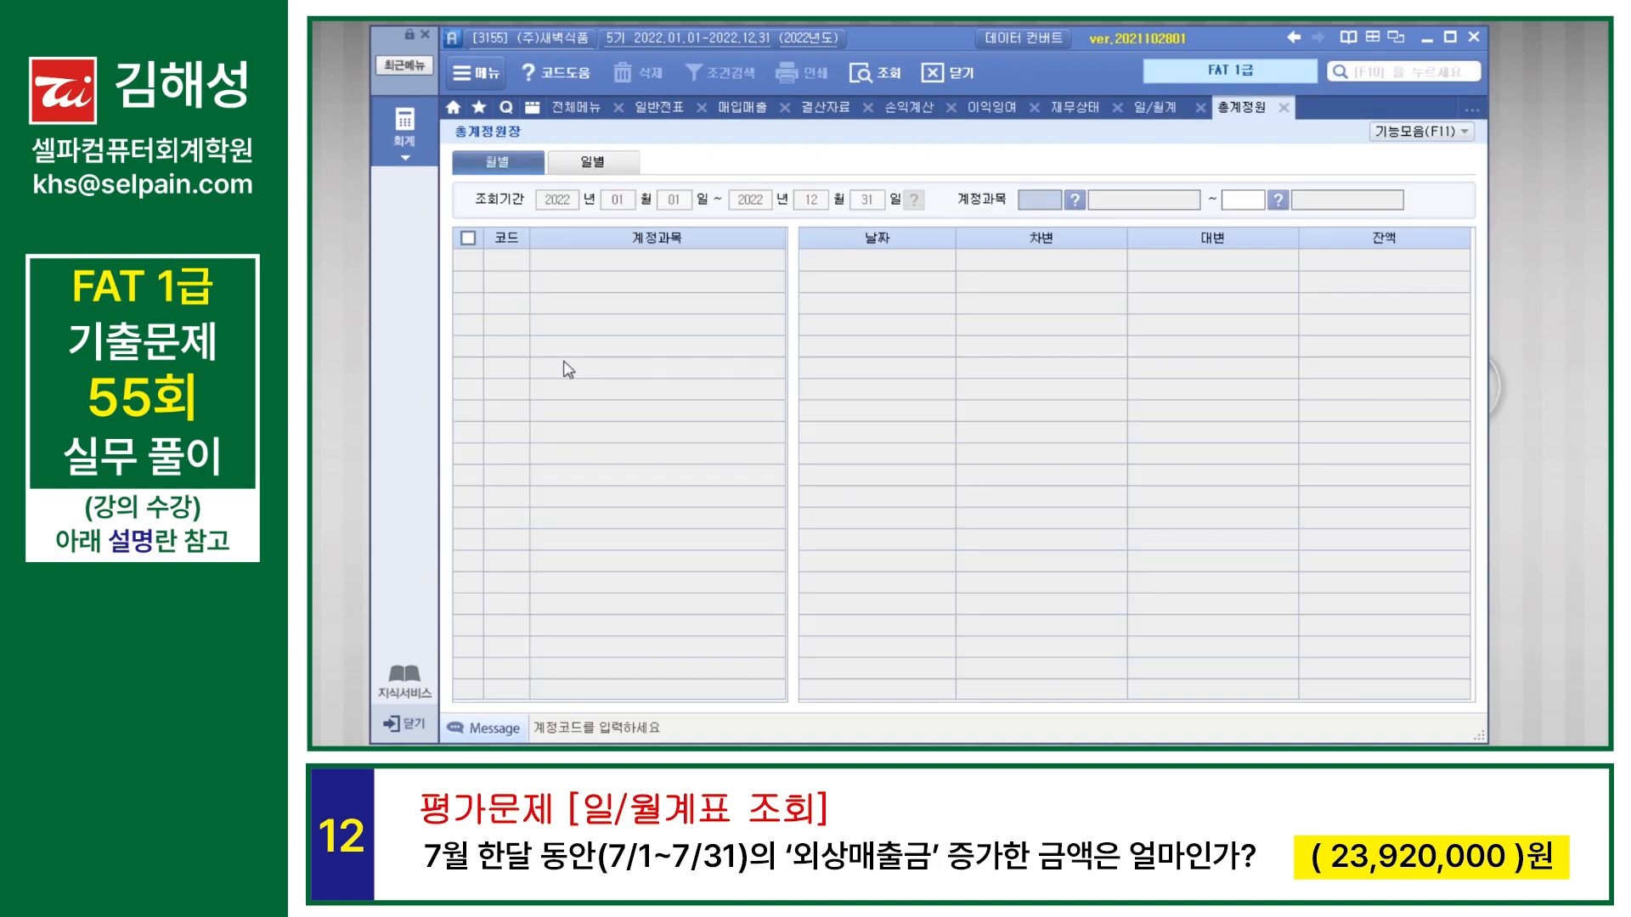
pyautogui.write('108')
pyautogui.press('Return')
pyautogui.press('Return')
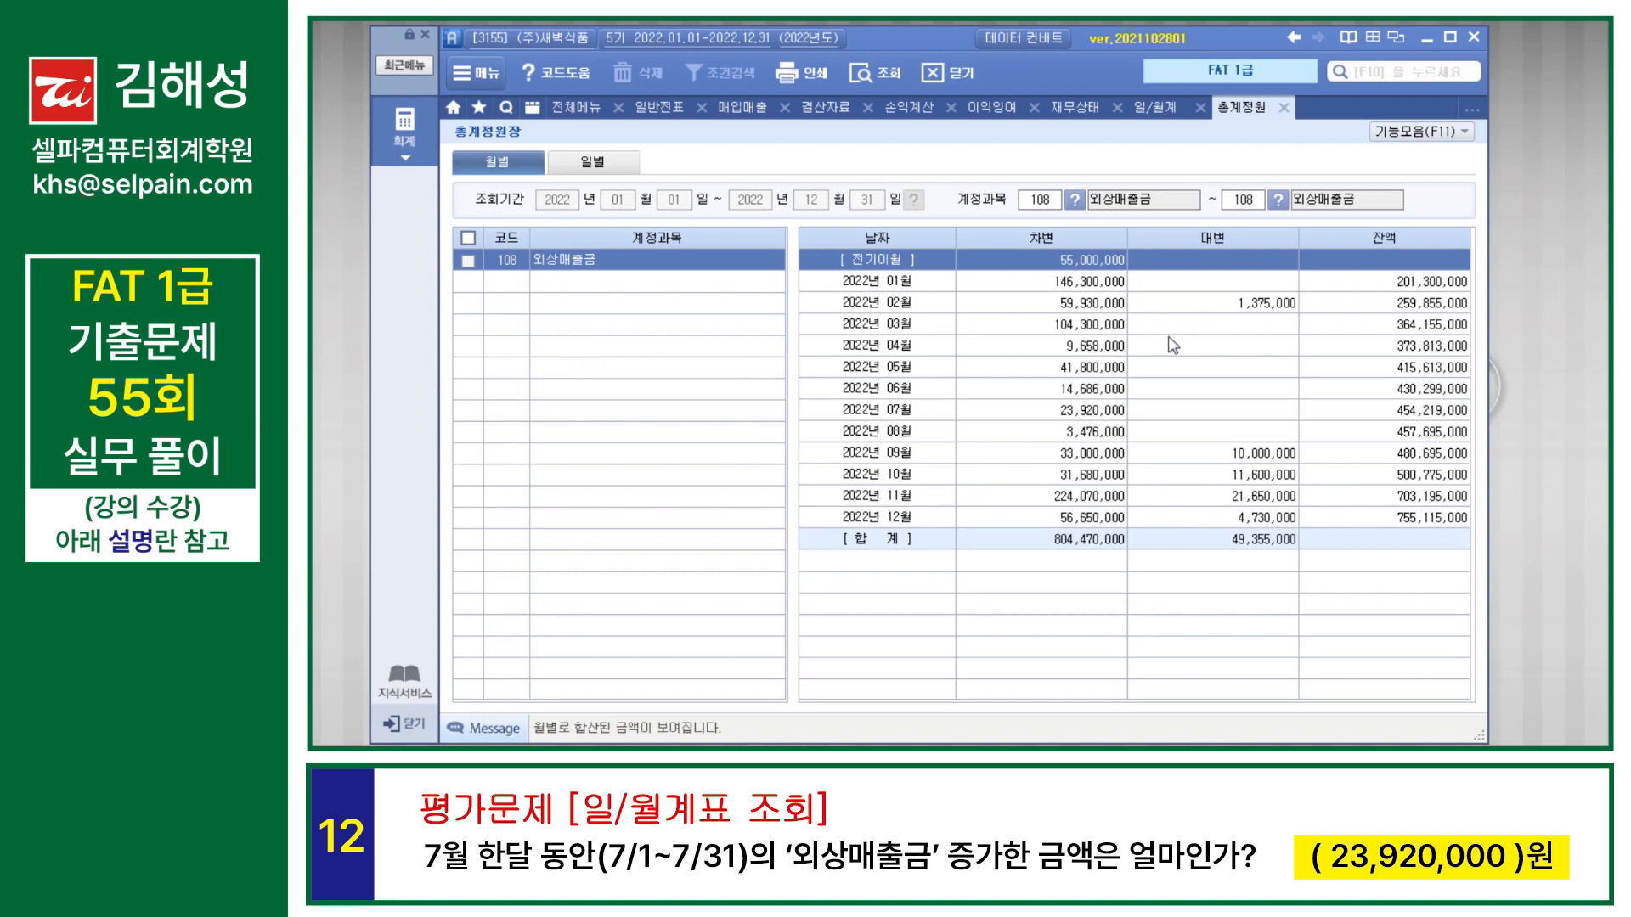
pyautogui.click(1110, 414)
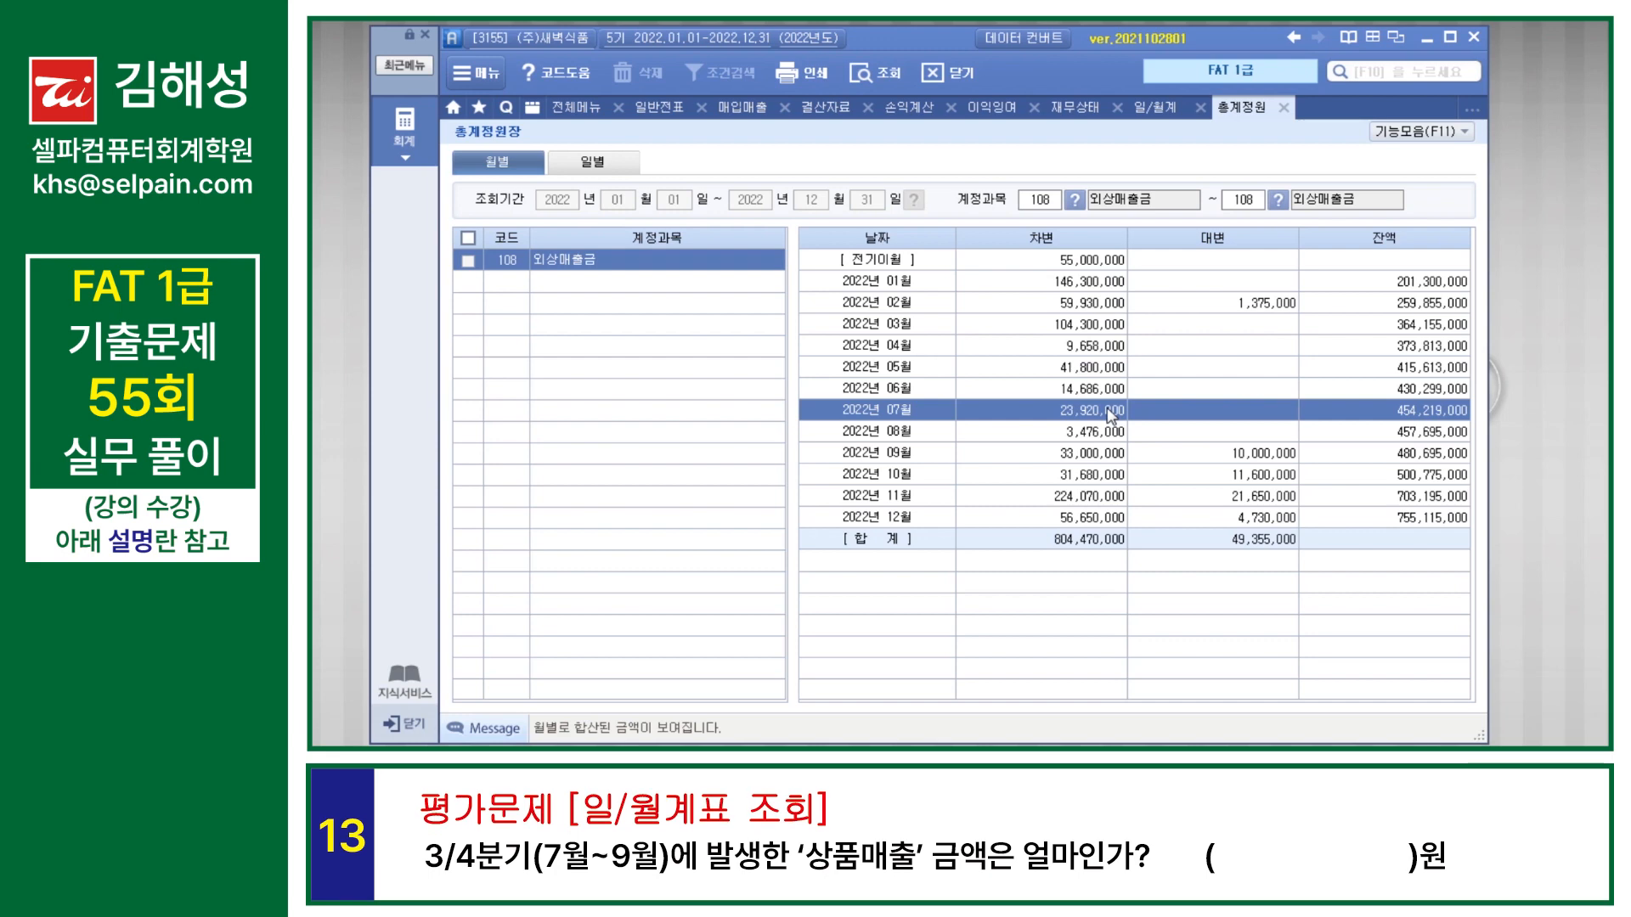
# Step: Query 일/월계표 for 2022-07-01 to 2022-09-30 and check the 상품매출 and 접대비 totals
pyautogui.click(1155, 108)
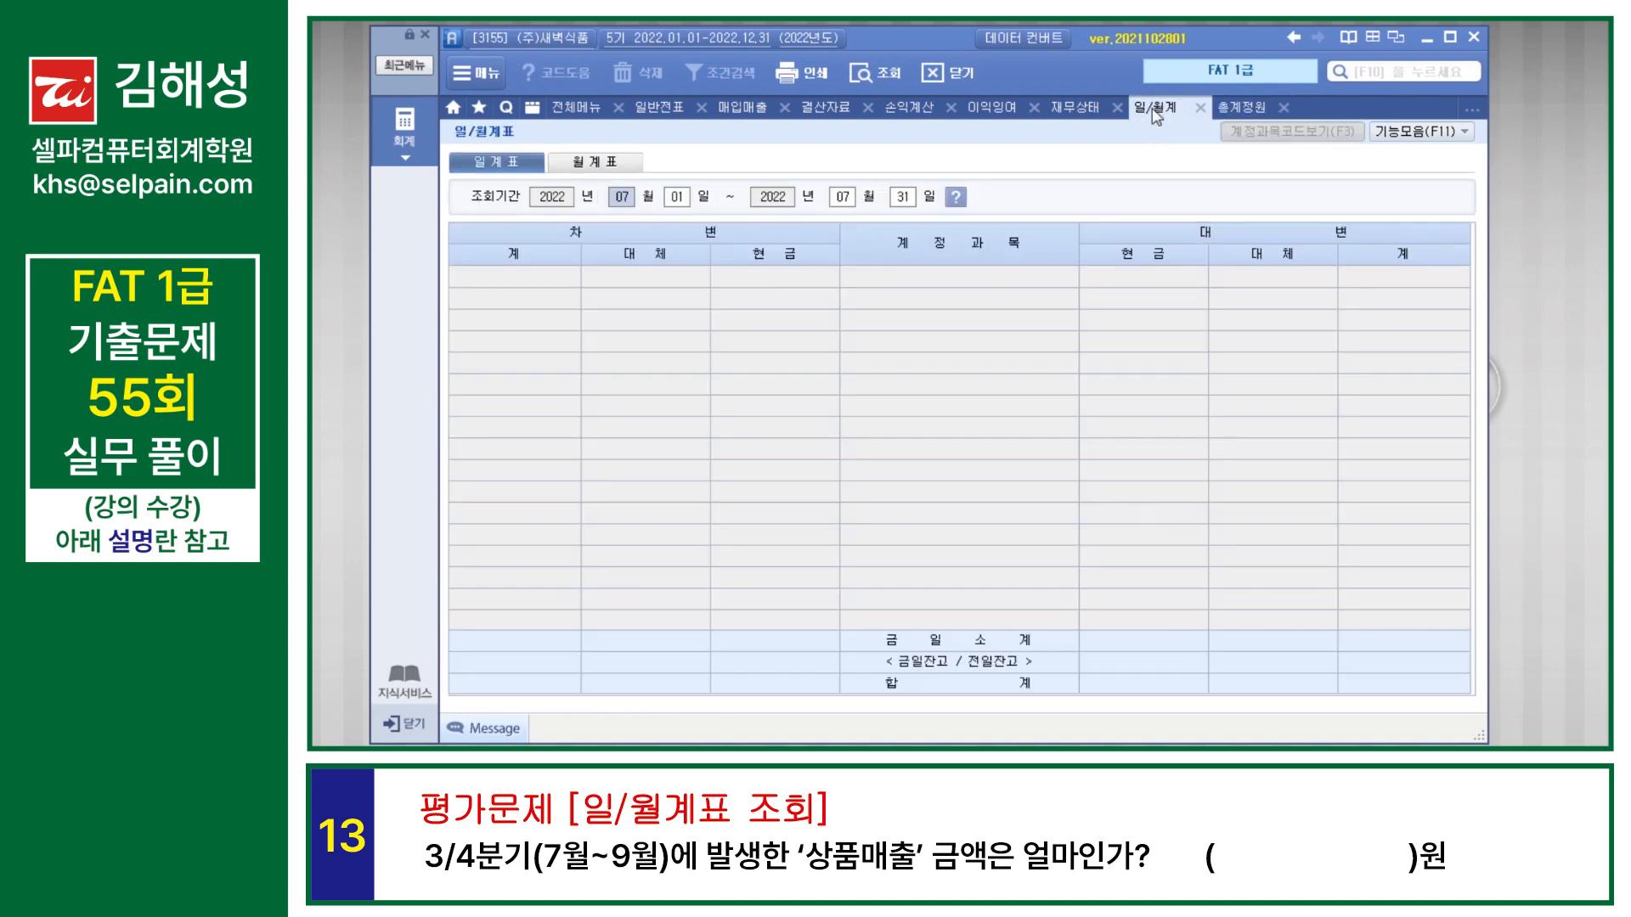
pyautogui.press('ctrl')
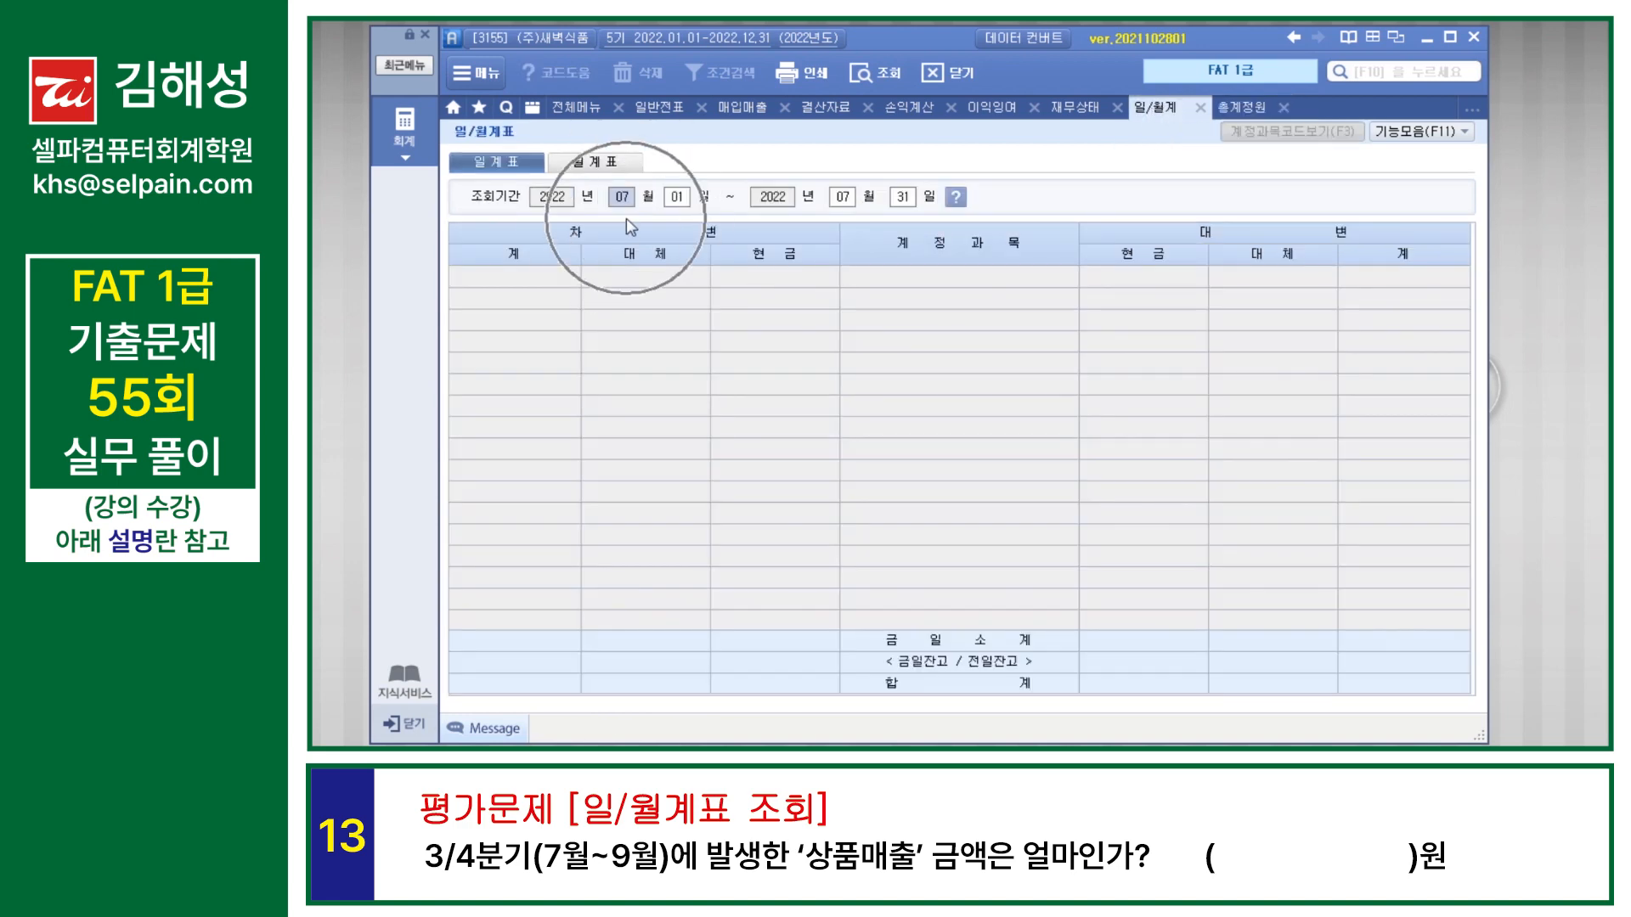
pyautogui.click(843, 197)
pyautogui.write('09')
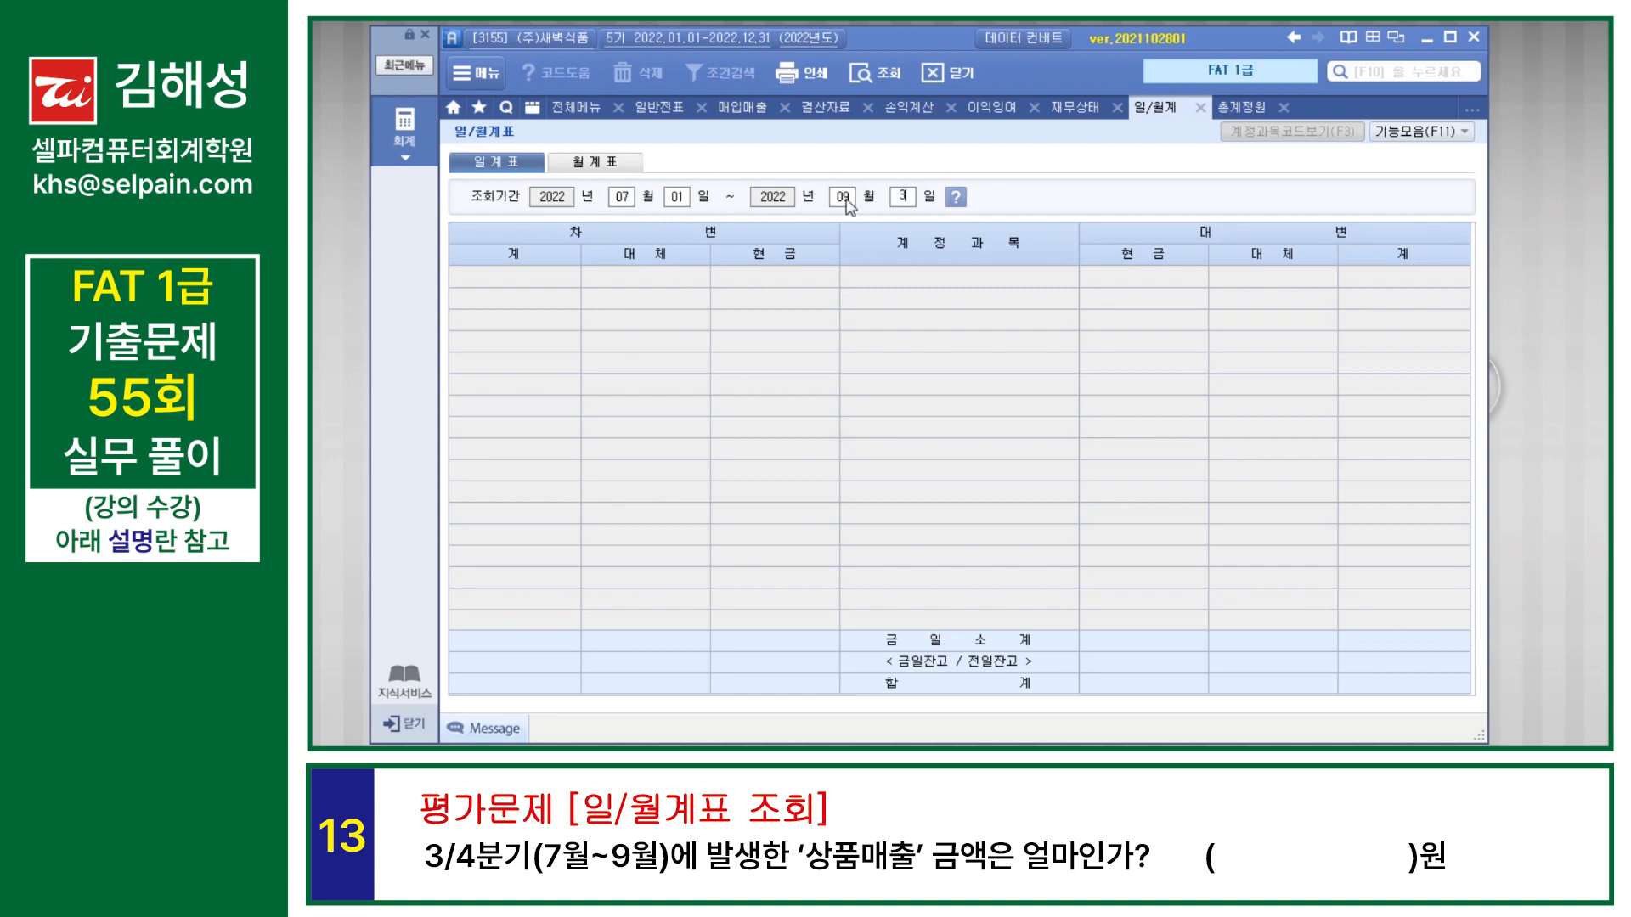
pyautogui.press('Return')
pyautogui.scroll(-6, 883, 327)
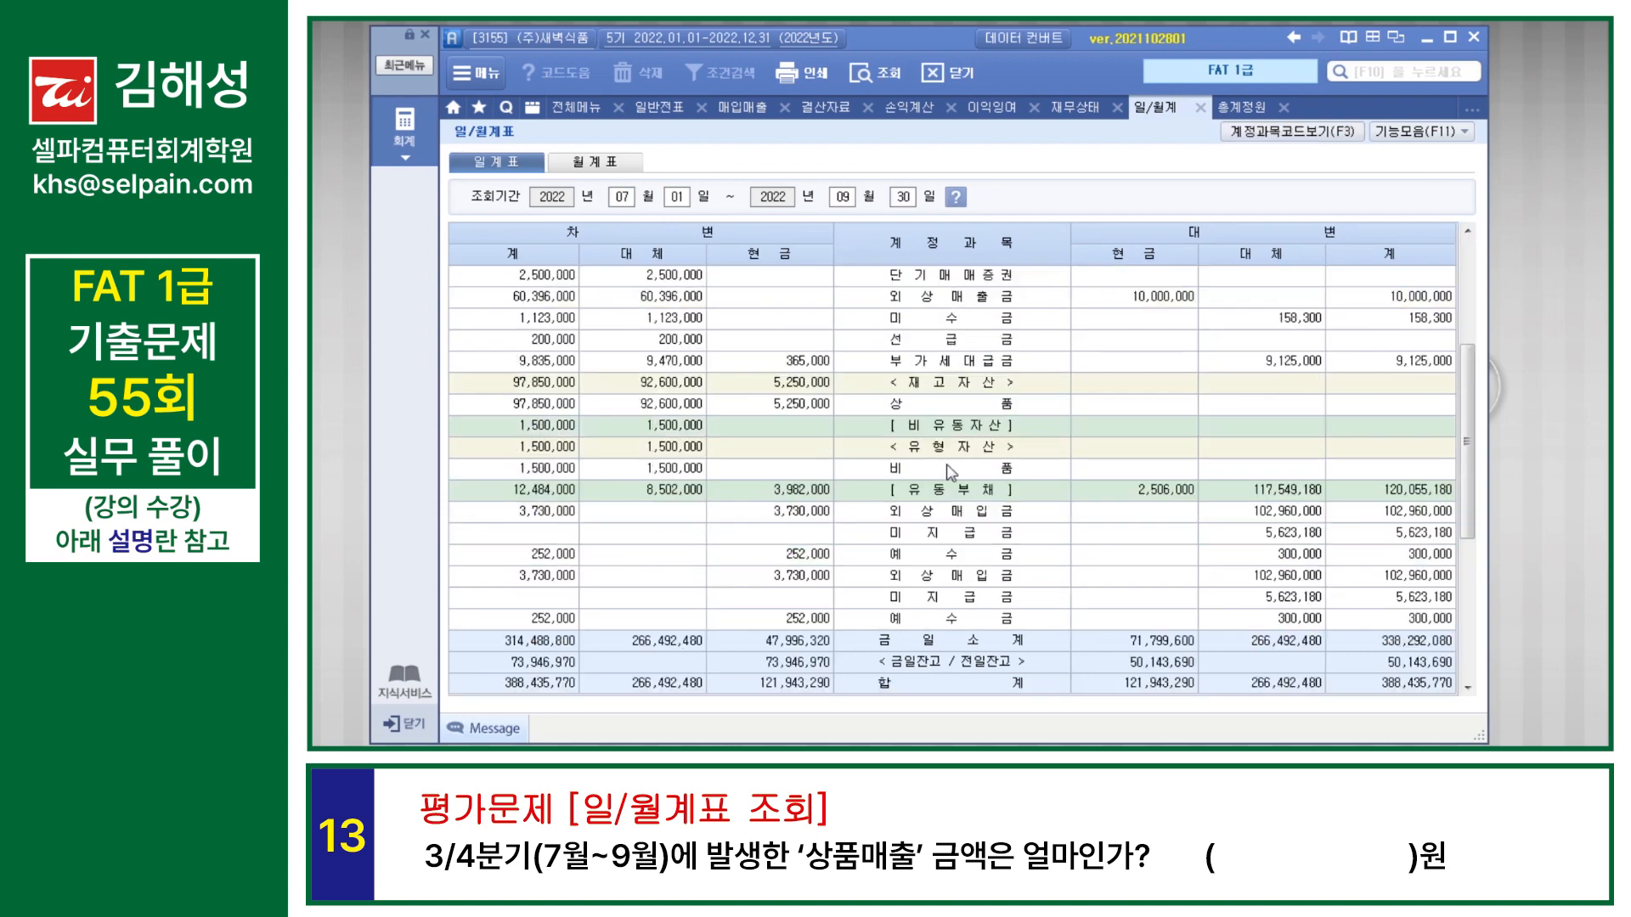
pyautogui.click(1007, 327)
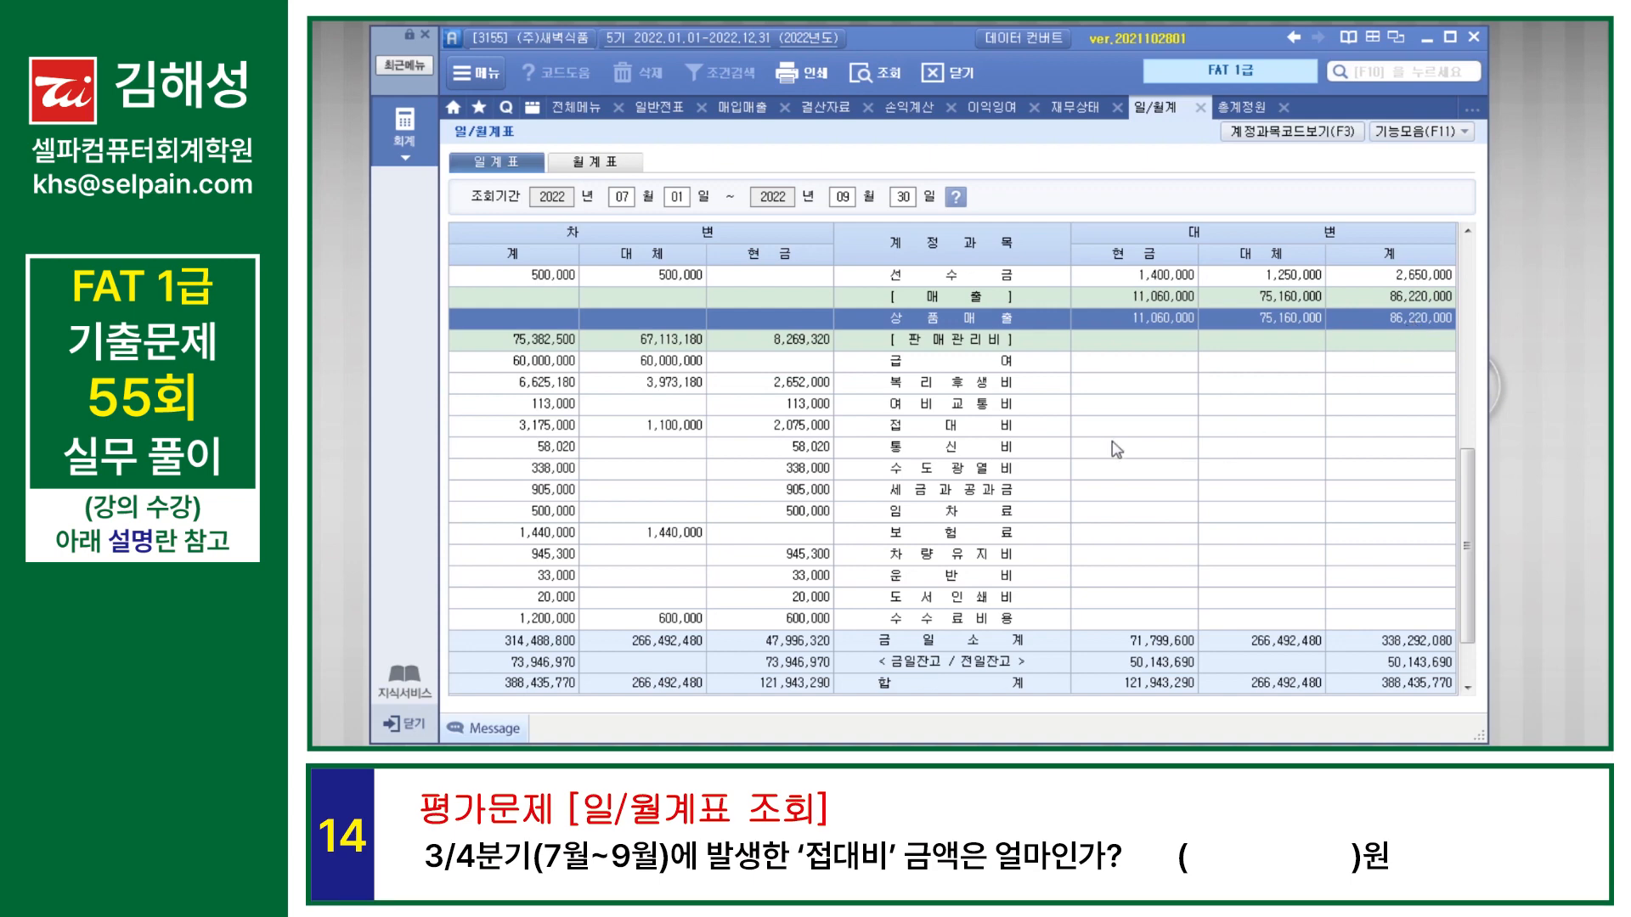
pyautogui.click(952, 434)
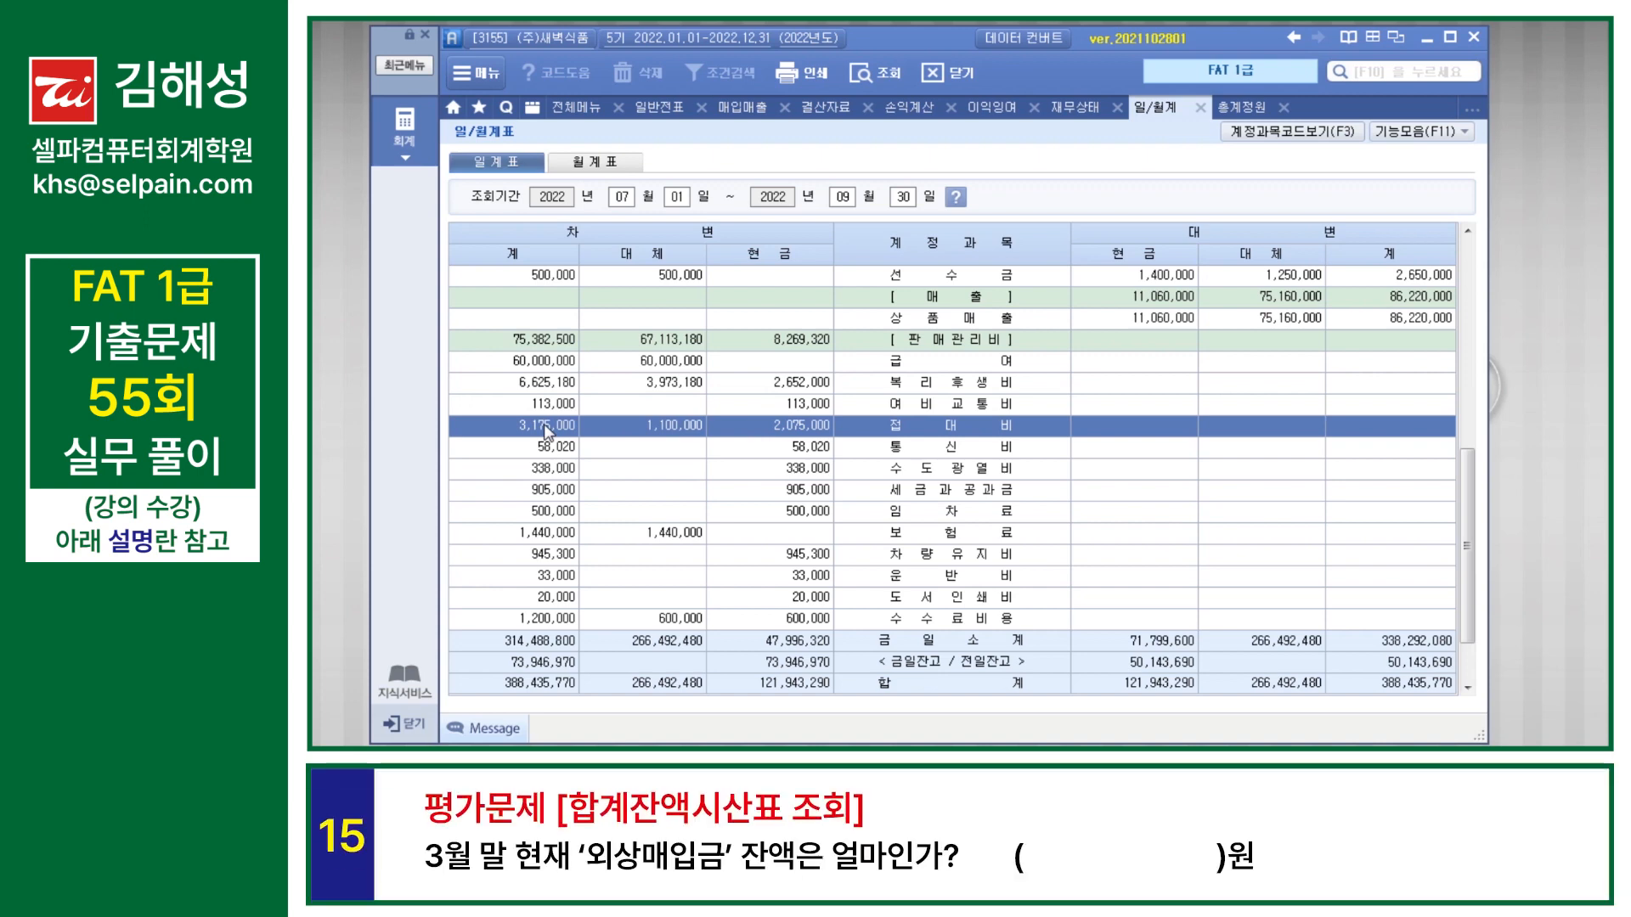
# Step: Open 합계잔액시산표 as of 2022-03-31 and check the credit balance of 외상매입금
pyautogui.press('F10')
pyautogui.write('합계잔액시산표')
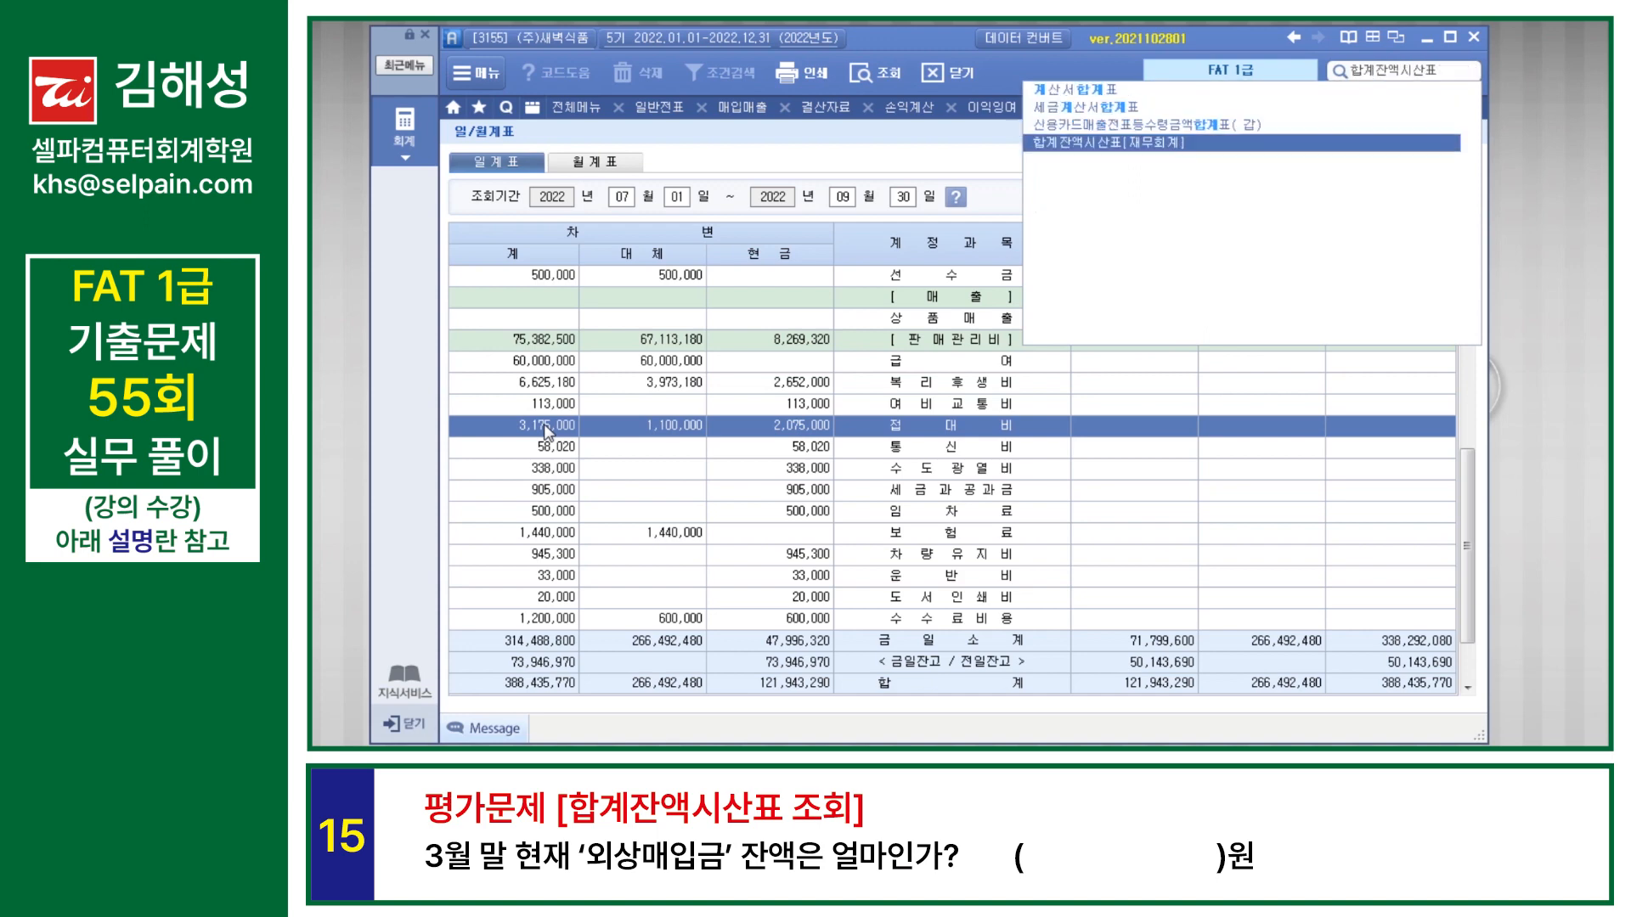
pyautogui.press('Return')
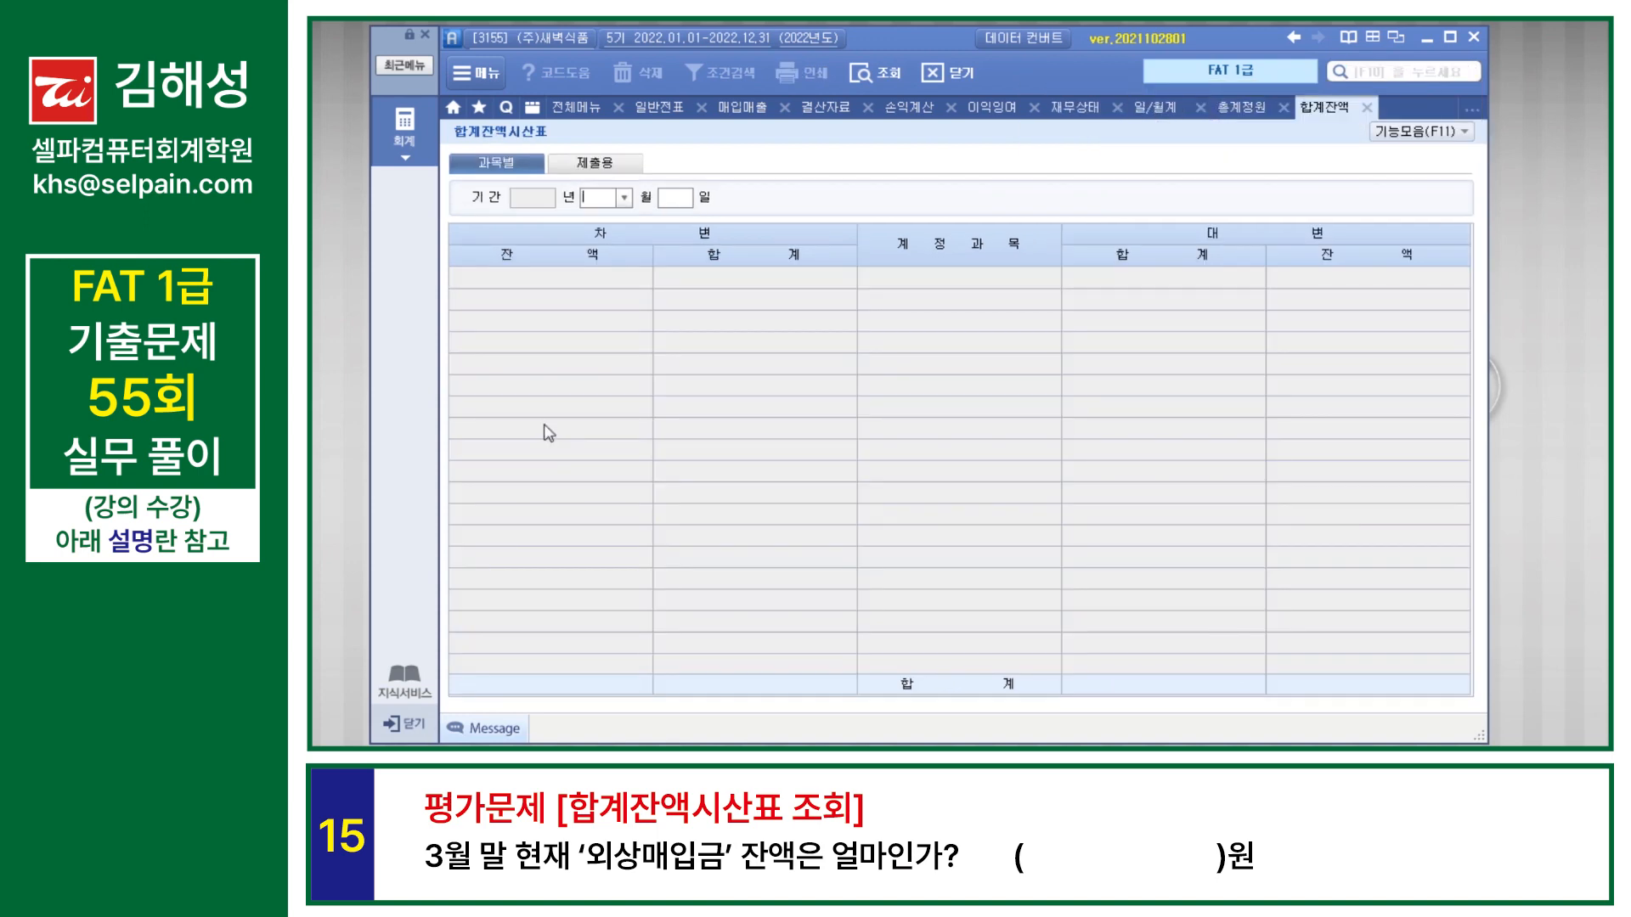
pyautogui.write('3')
pyautogui.press('Return')
pyautogui.press('Return')
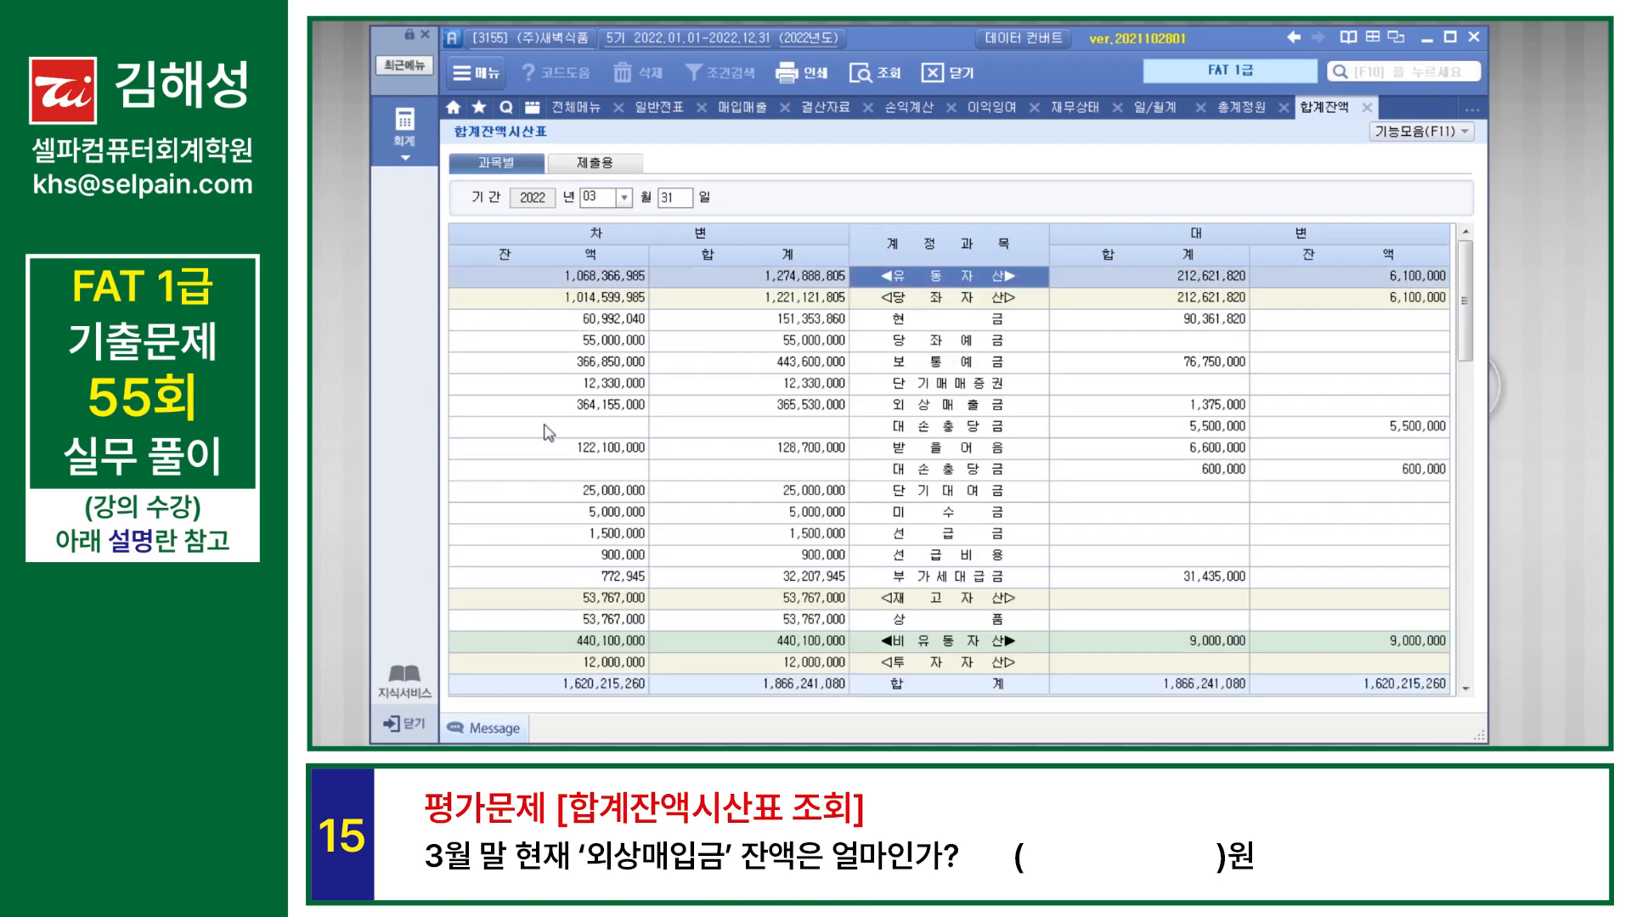
pyautogui.scroll(-7, 892, 552)
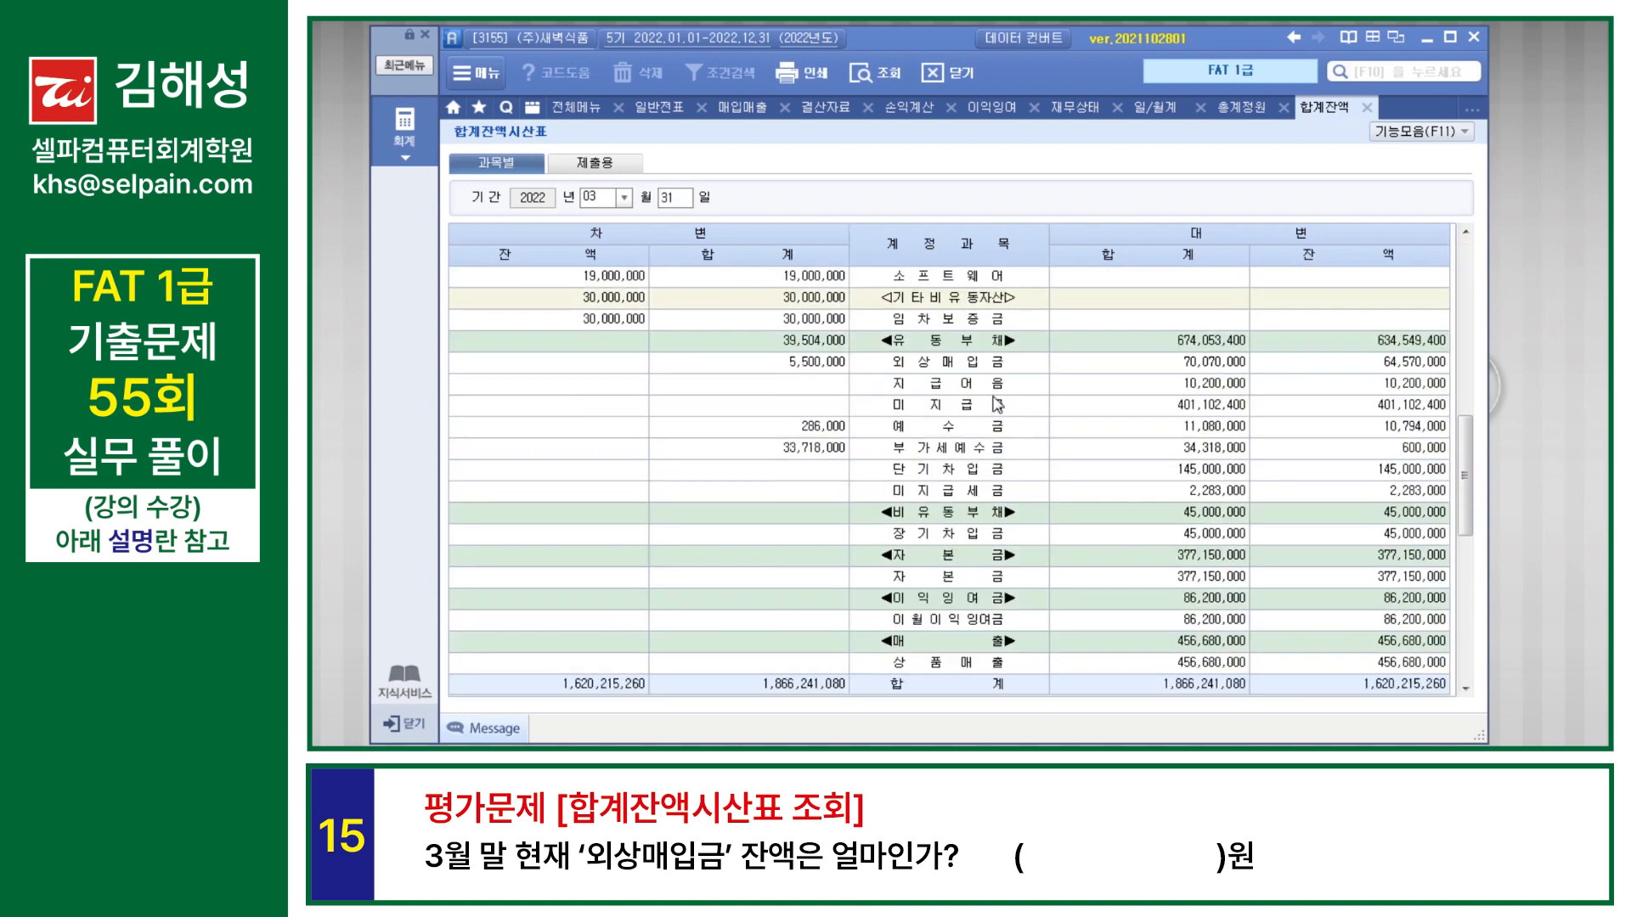
pyautogui.click(998, 366)
pyautogui.click(1401, 369)
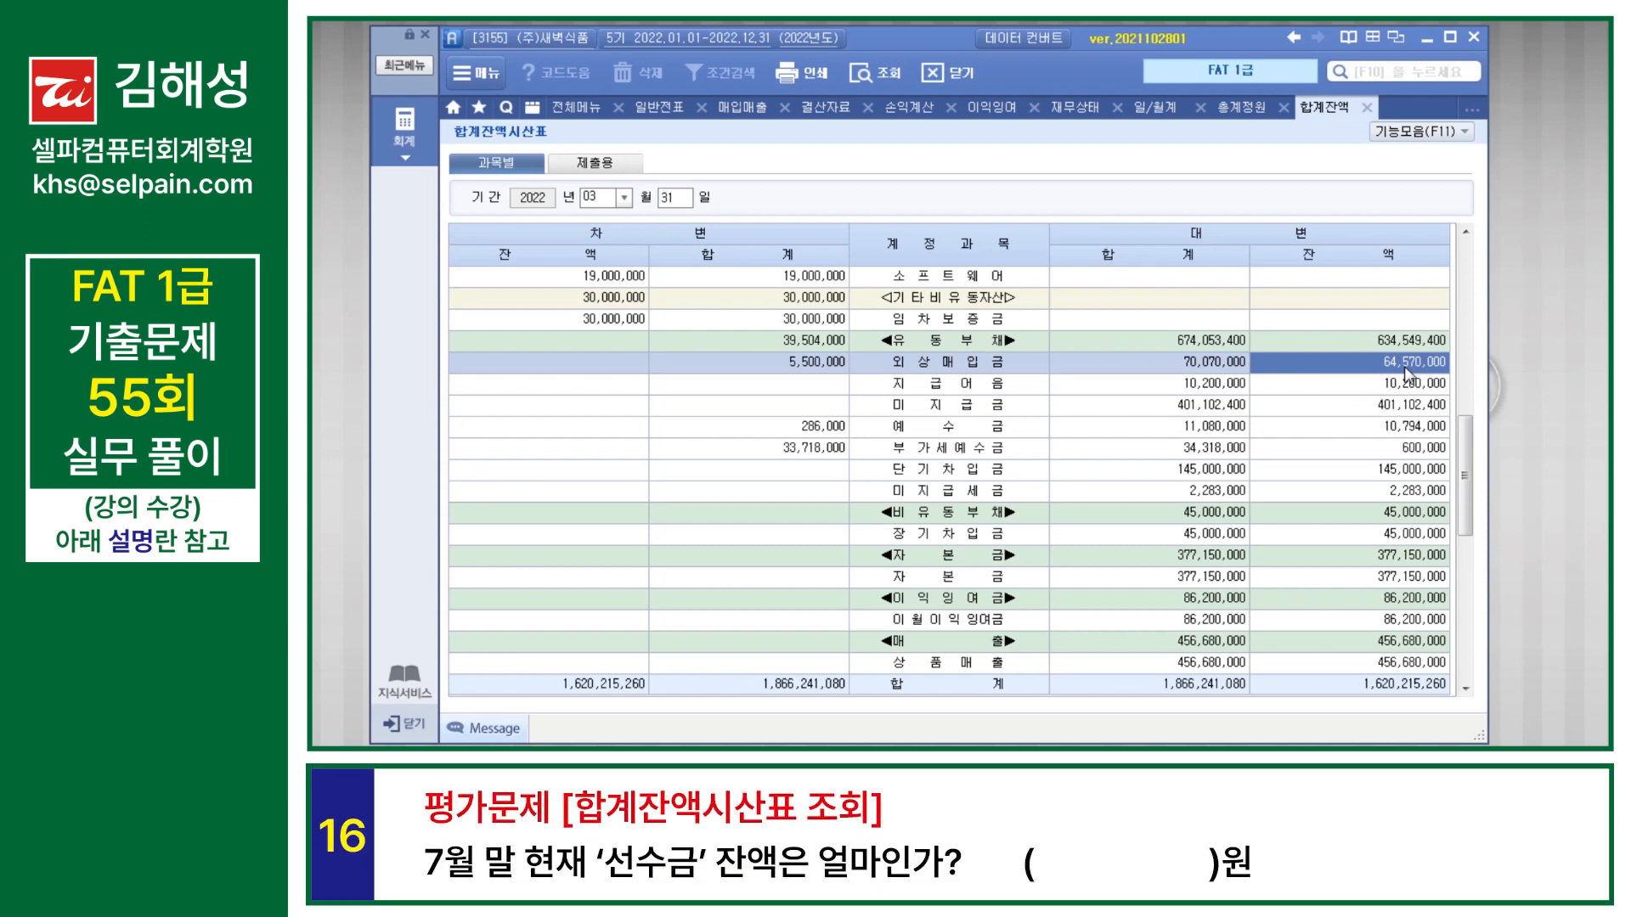
# Step: Query 합계잔액시산표 as of 2022-07-31 and check the credit balance of 선수금
pyautogui.click(608, 198)
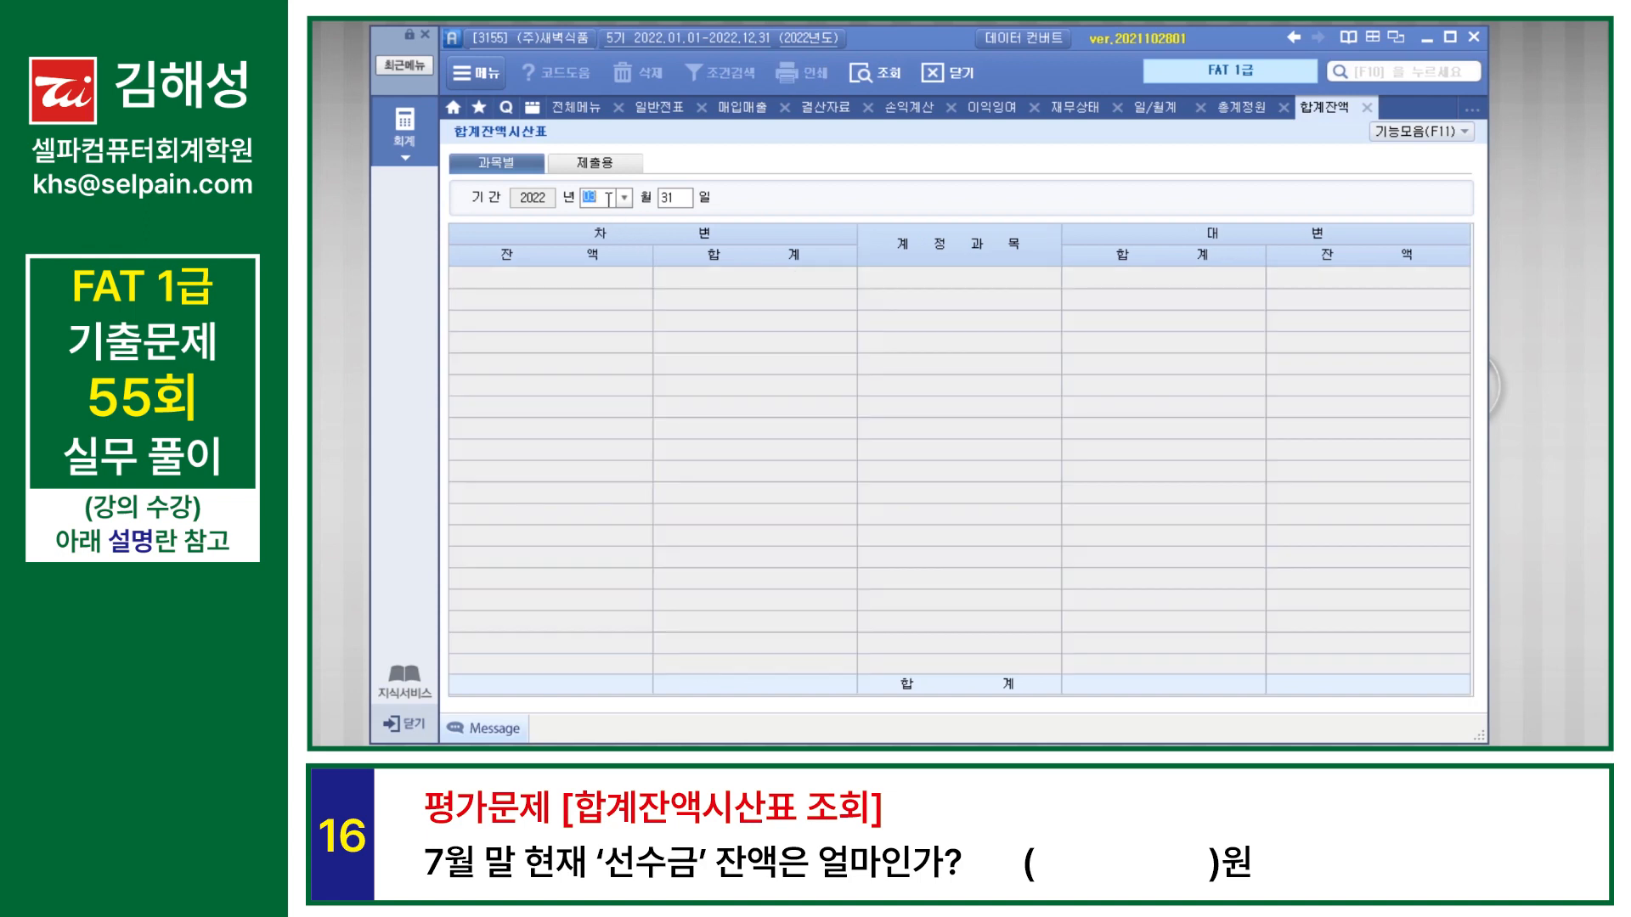
pyautogui.write('07')
pyautogui.press('Return')
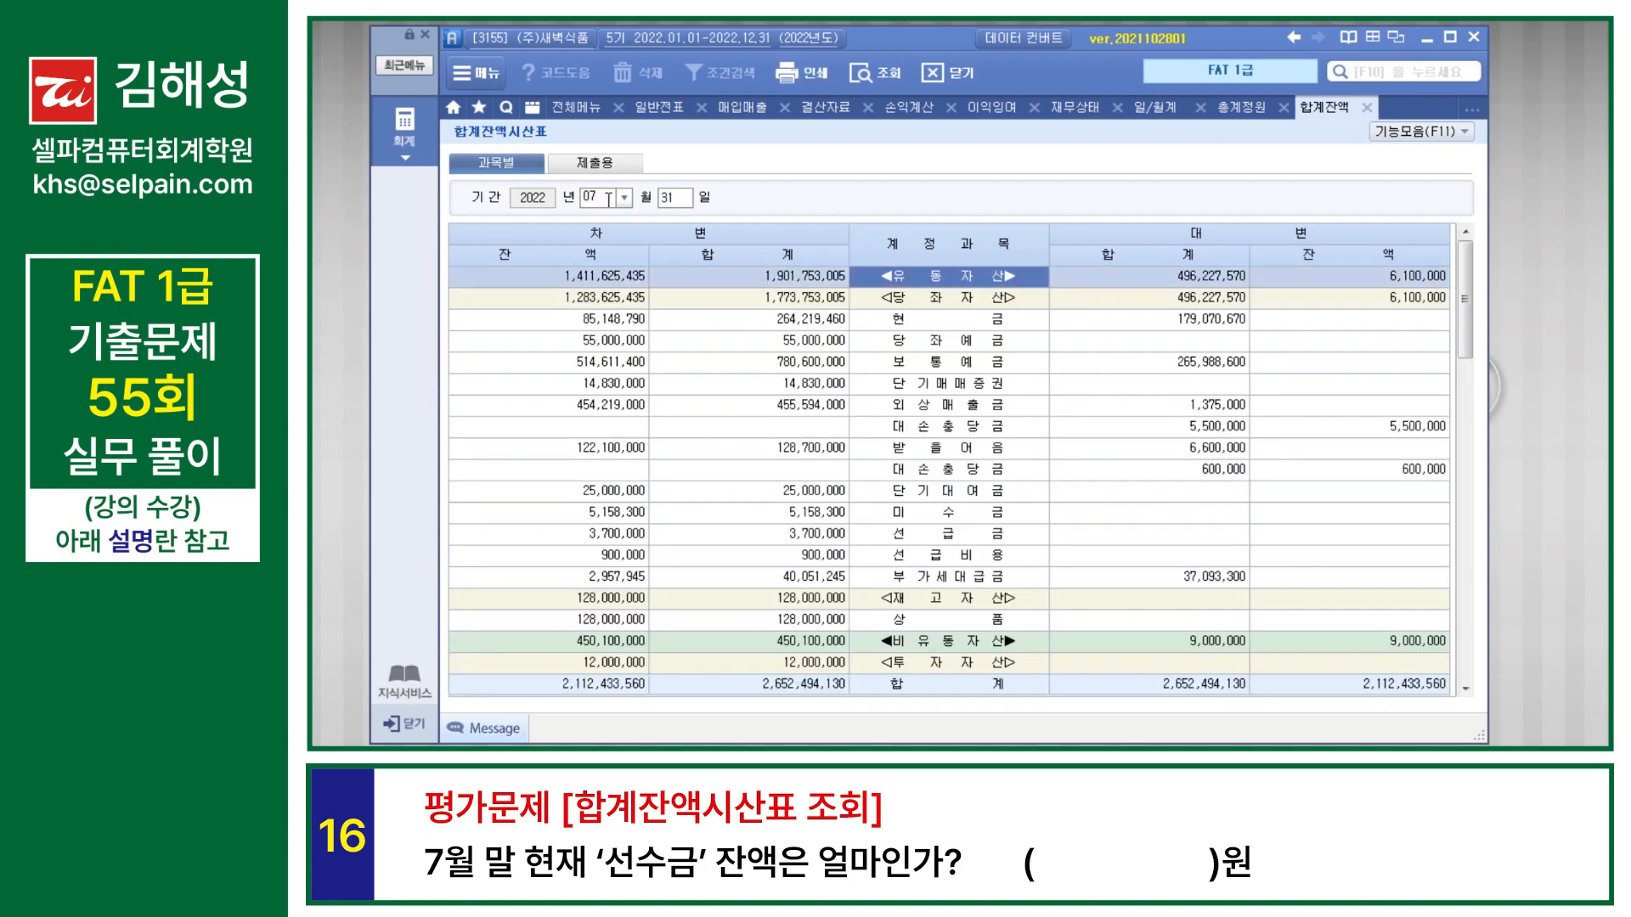
pyautogui.scroll(-5, 938, 529)
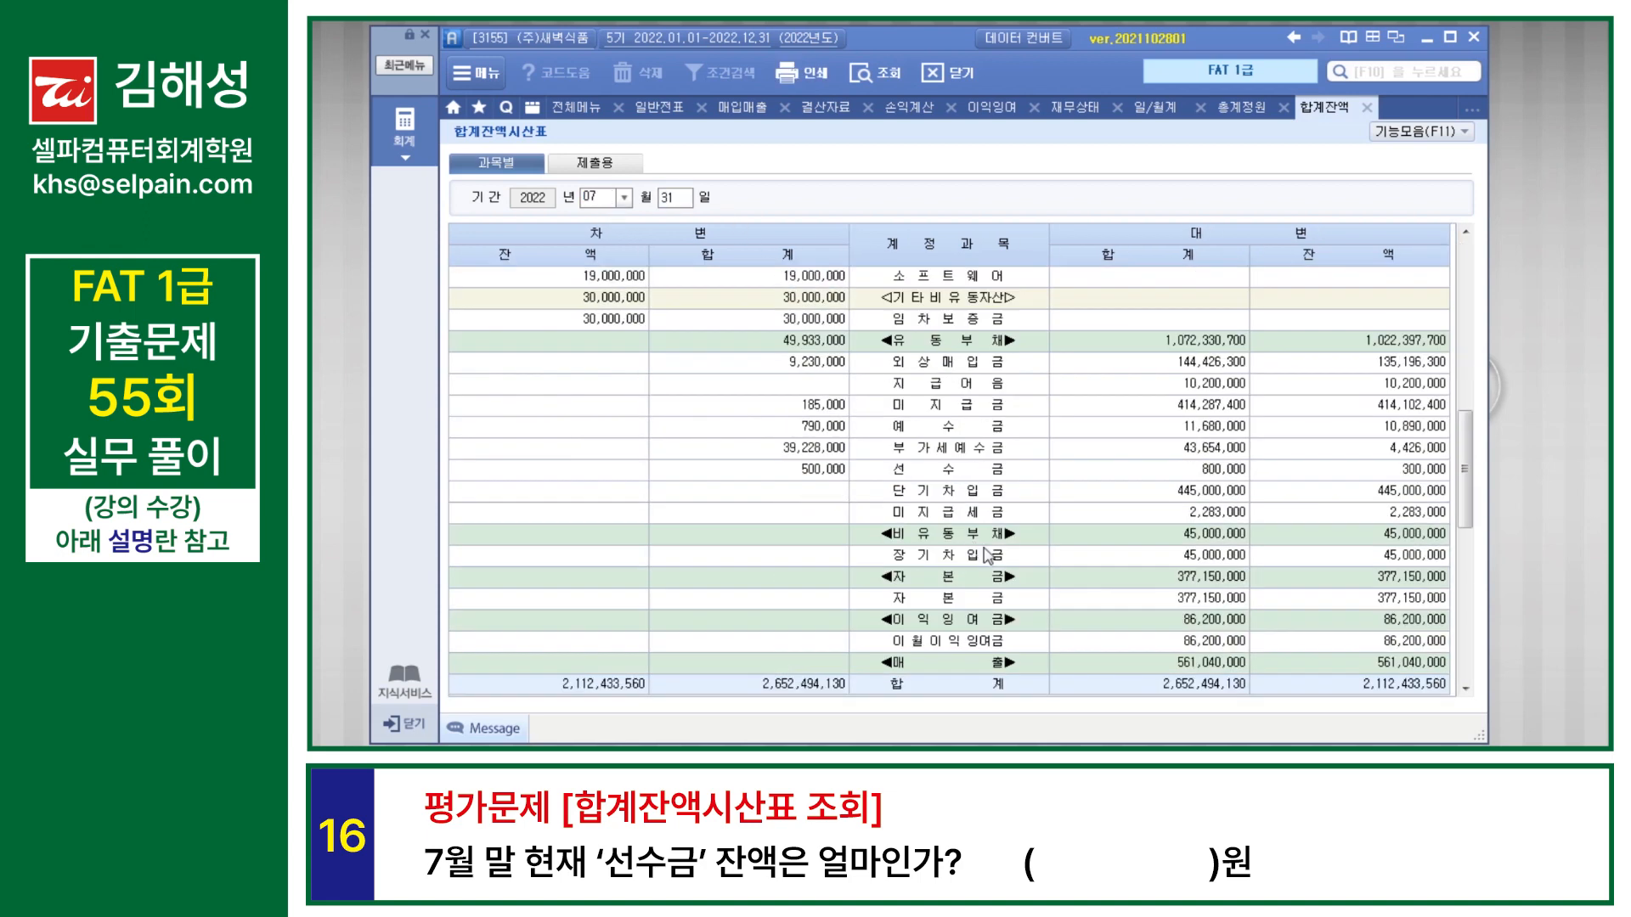
pyautogui.click(1002, 476)
pyautogui.click(1432, 476)
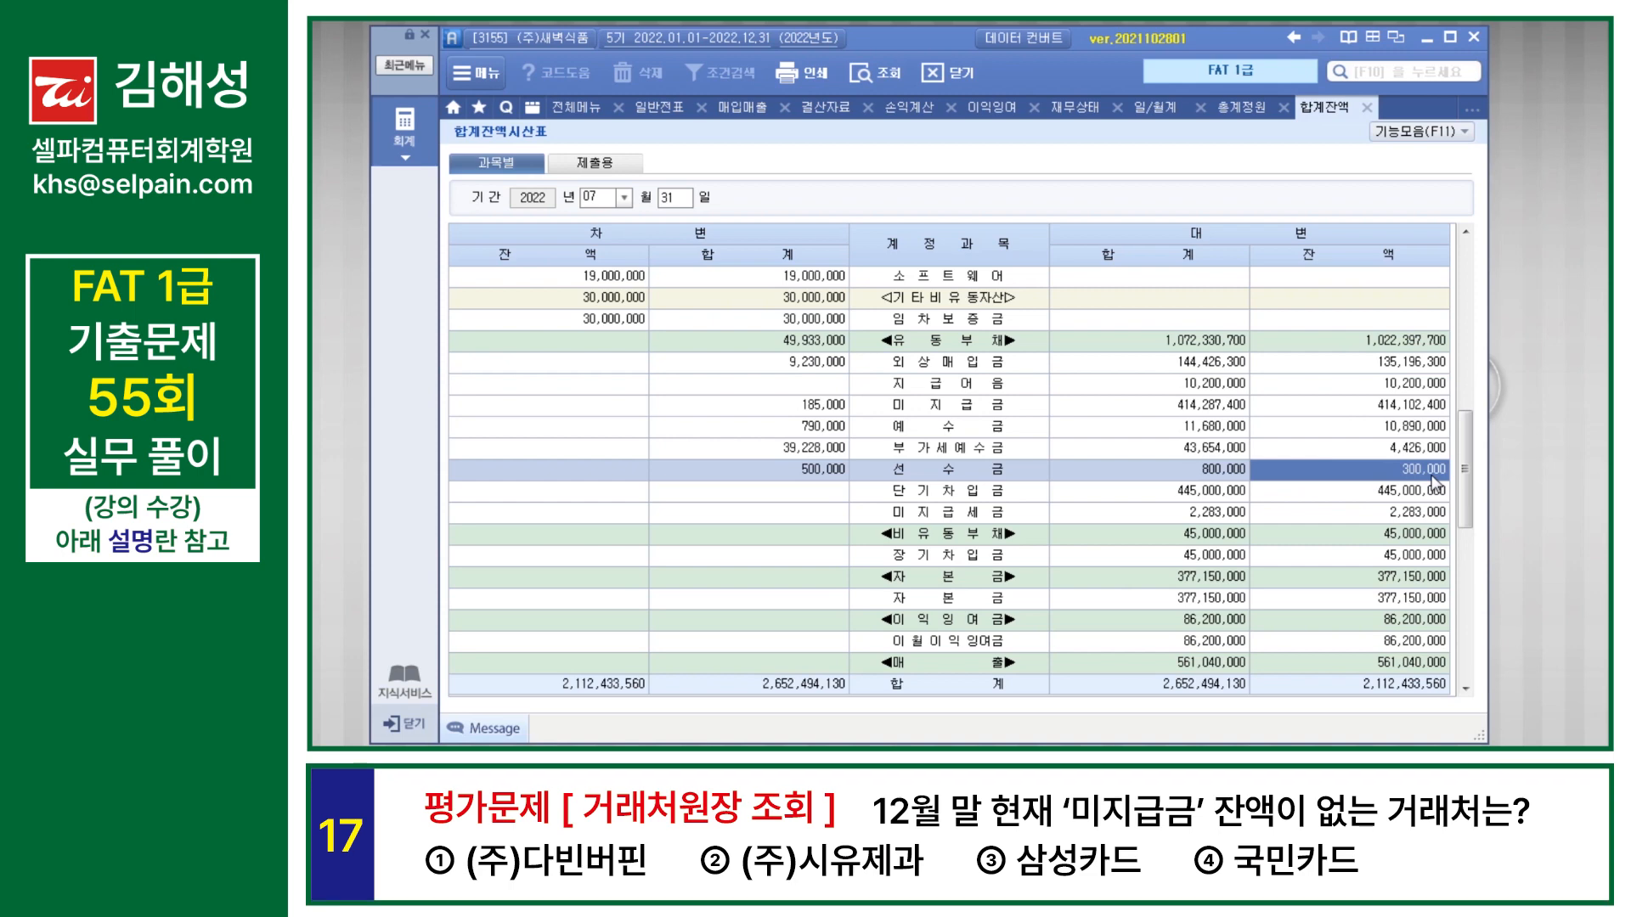
# Step: Open 거래처원장 and query account 253 미지급금 for 2022-12-31 across 거래처 00102 to 99700
pyautogui.press('F10')
pyautogui.write('거래처원장')
pyautogui.press('Down')
pyautogui.press('Down')
pyautogui.press('Down')
pyautogui.press('Return')
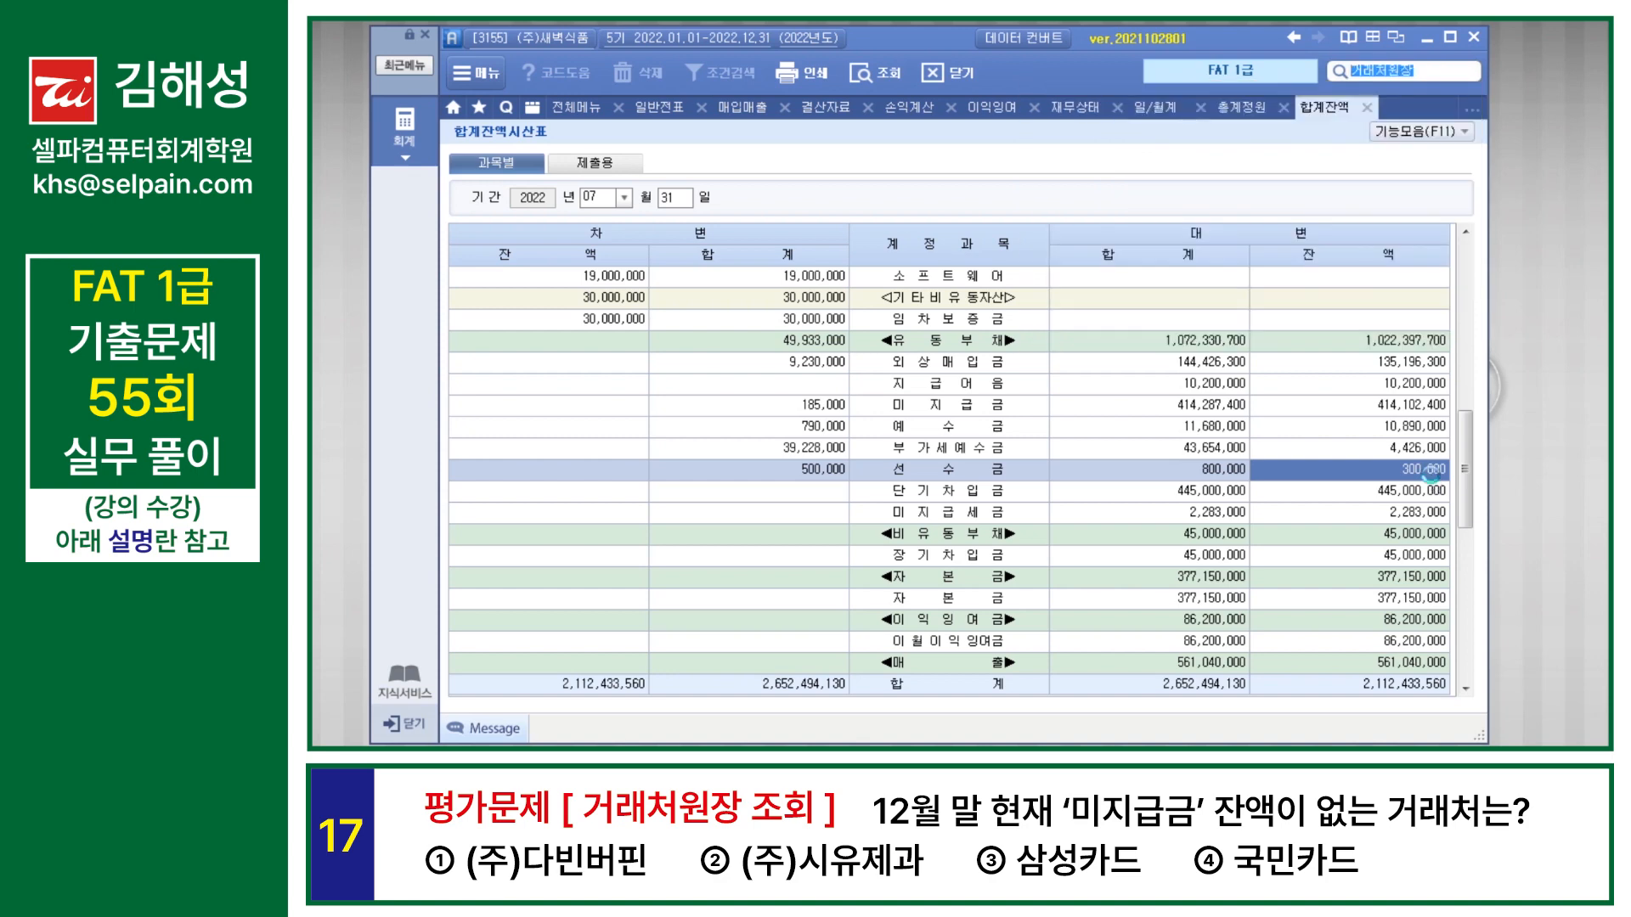
pyautogui.write('12311231')
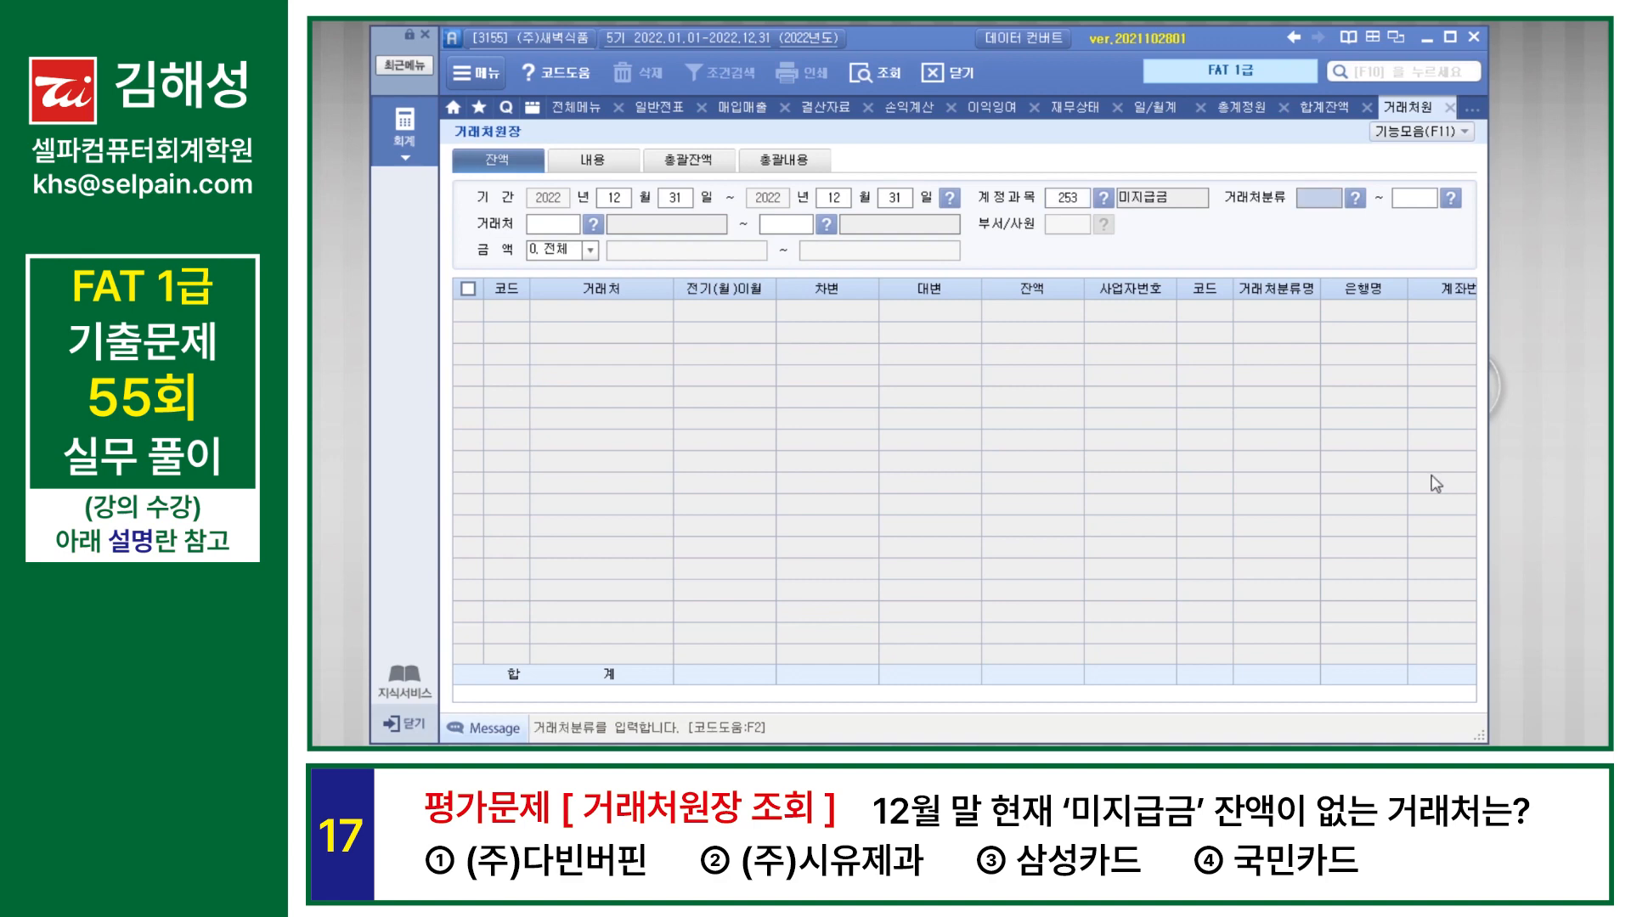
pyautogui.press('Return')
pyautogui.press('Return')
pyautogui.press('Return')
pyautogui.press('Return')
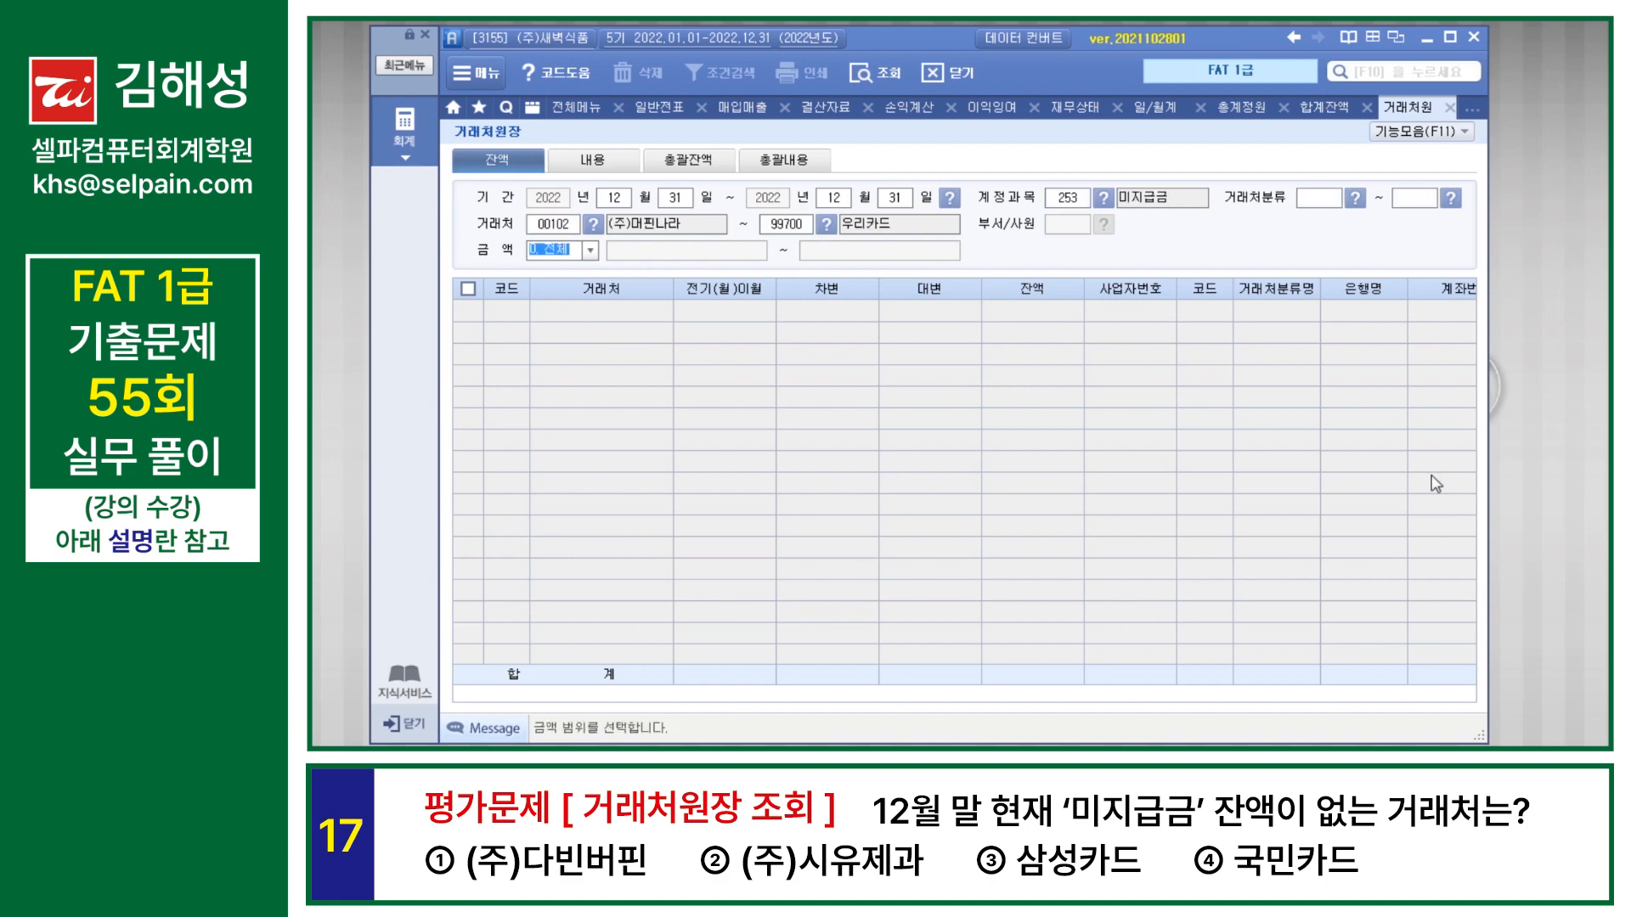
pyautogui.press('Return')
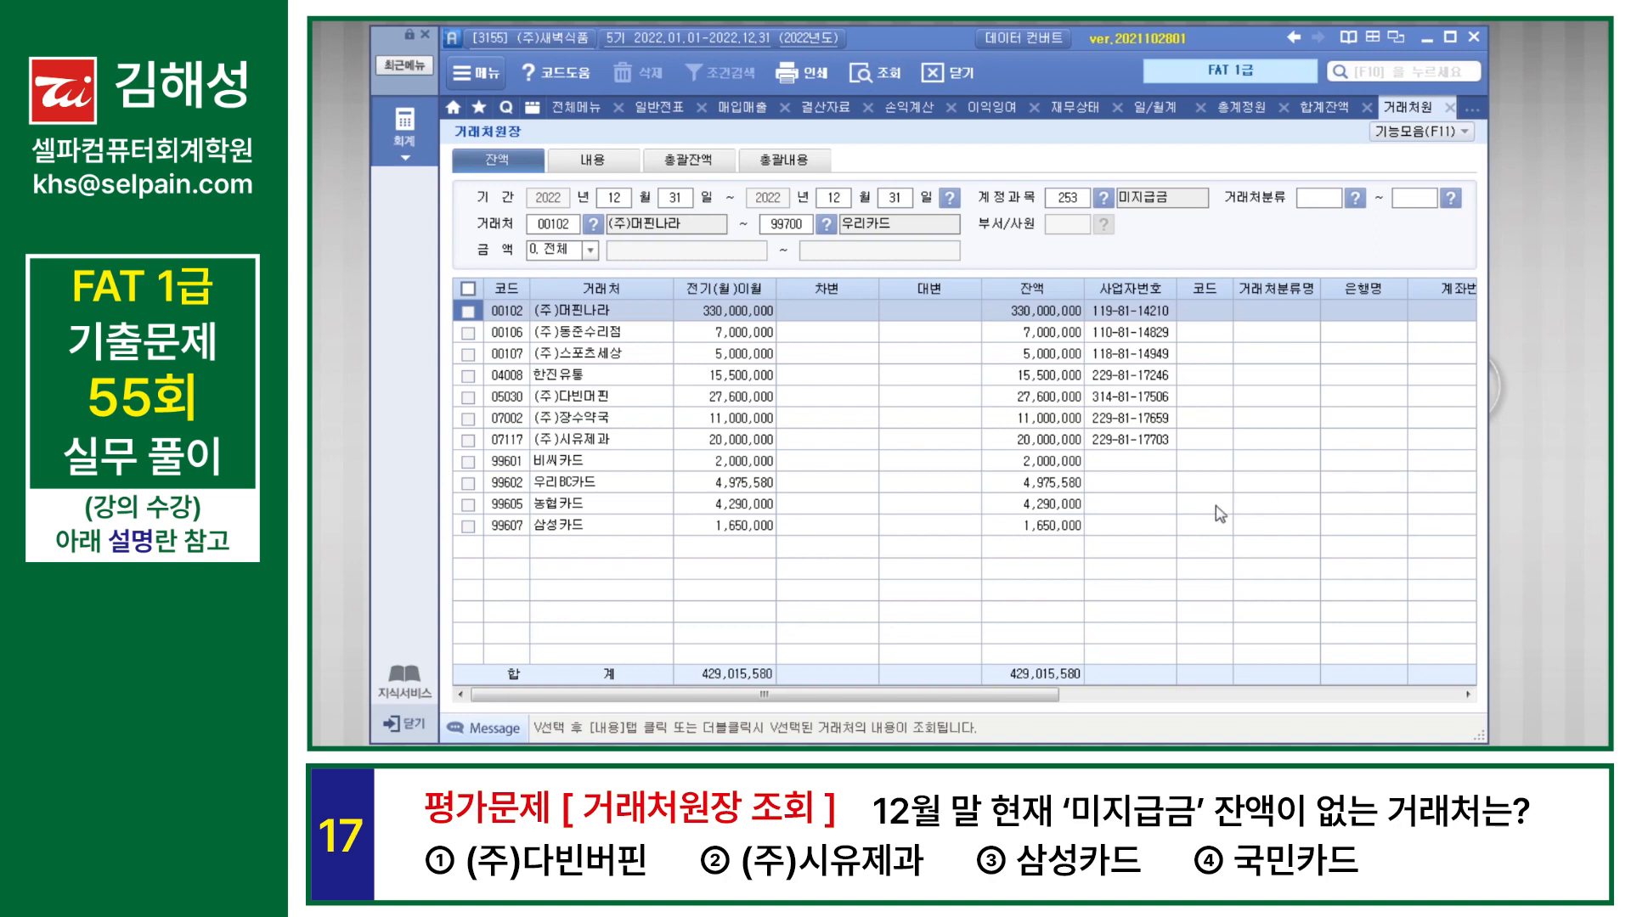
# Step: Check the 미지급금 balances of (주)다빈머핀, (주)시유제과 and 삼성카드 in 거래처원장
pyautogui.click(602, 399)
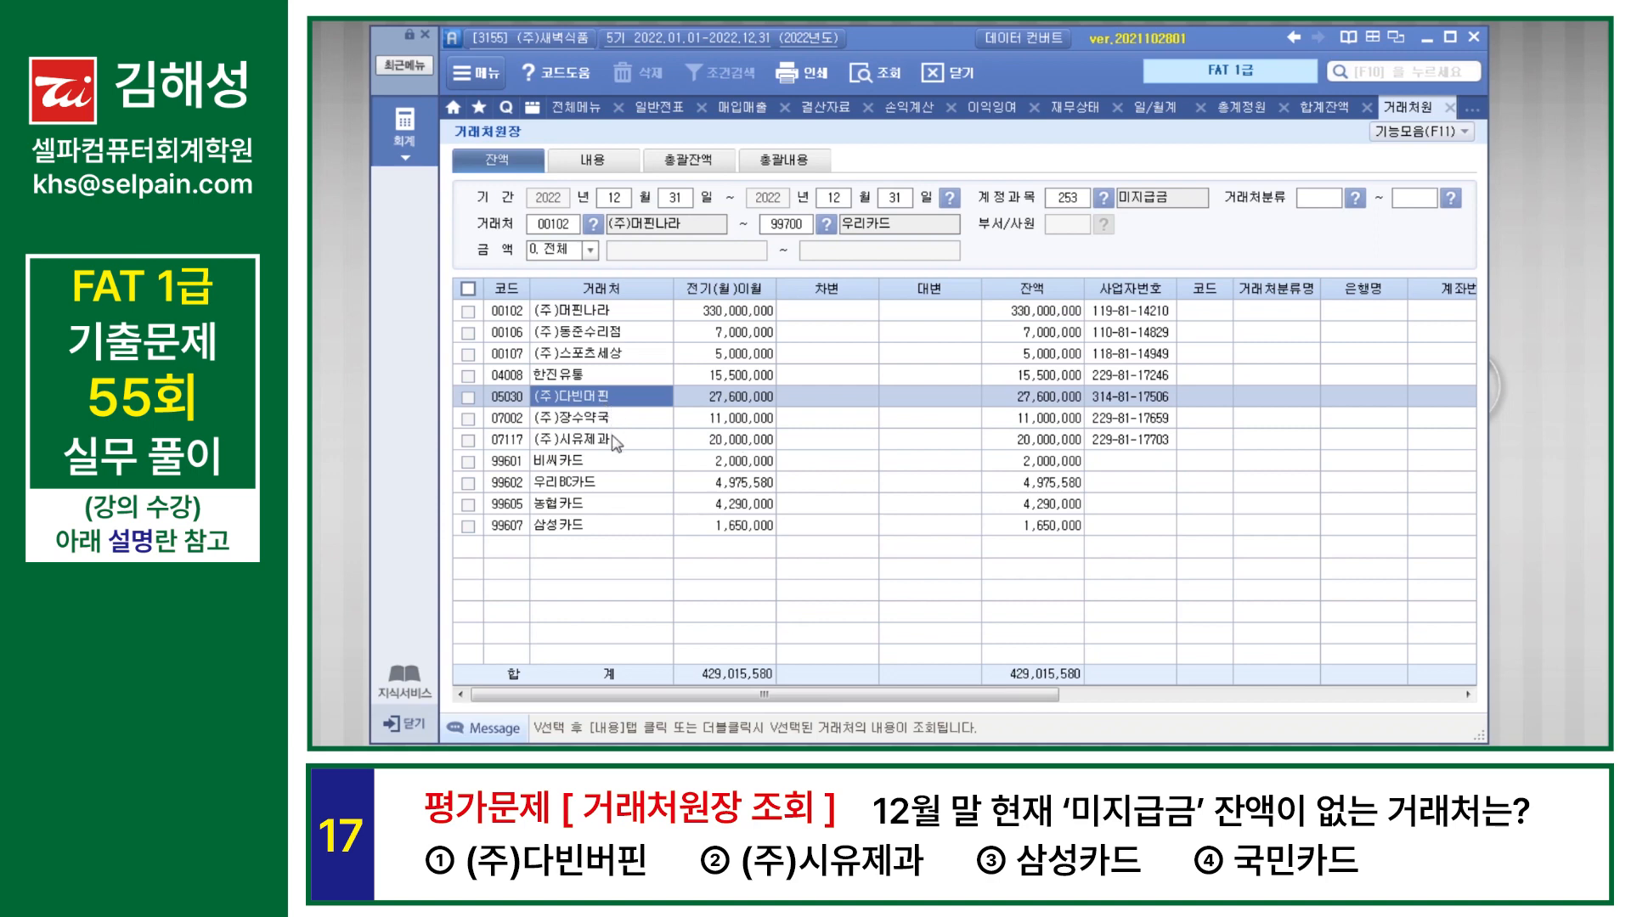
pyautogui.click(614, 441)
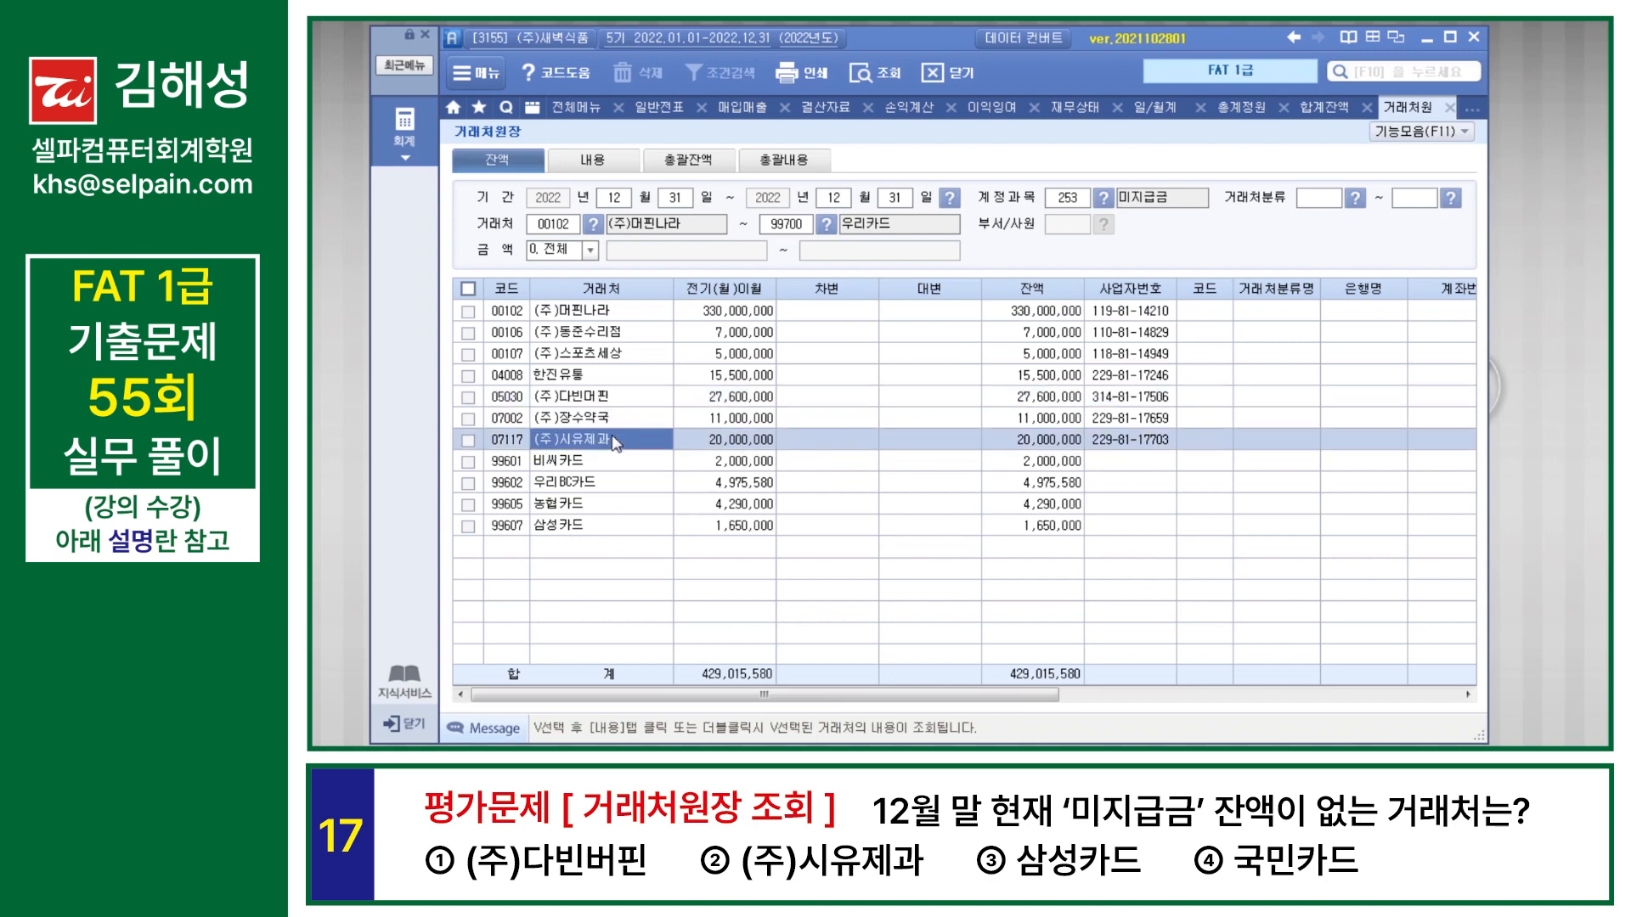
pyautogui.click(600, 527)
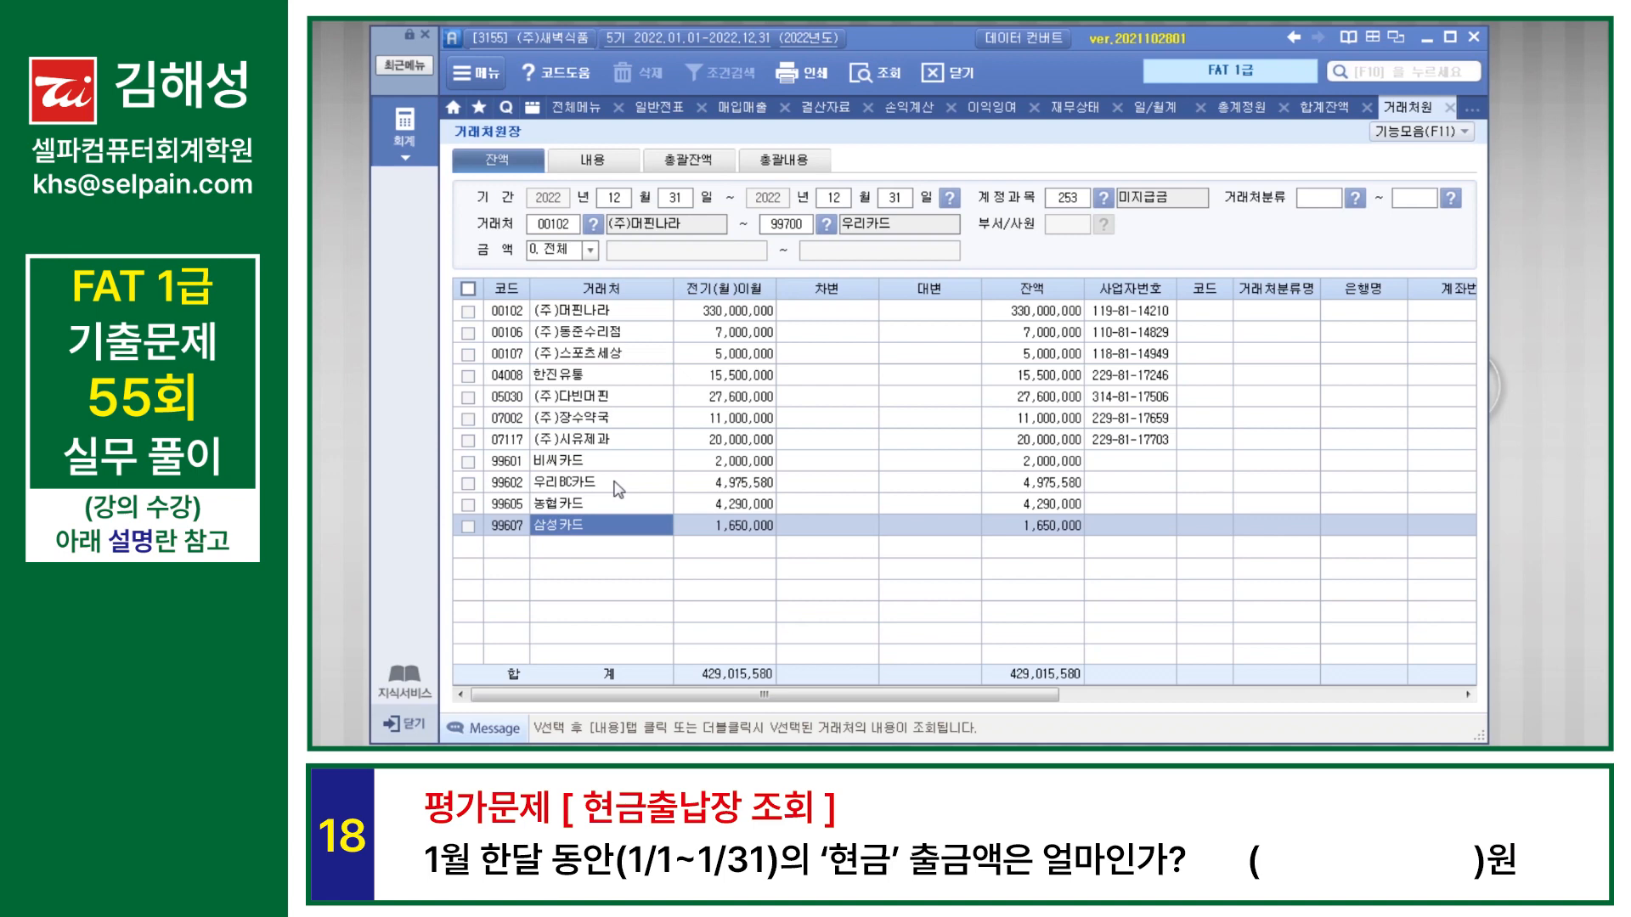
# Step: Query 현금출납장 for 2022-01-01 to 2022-01-31 and check the monthly total of 출금
pyautogui.press('F10')
pyautogui.write('현금')
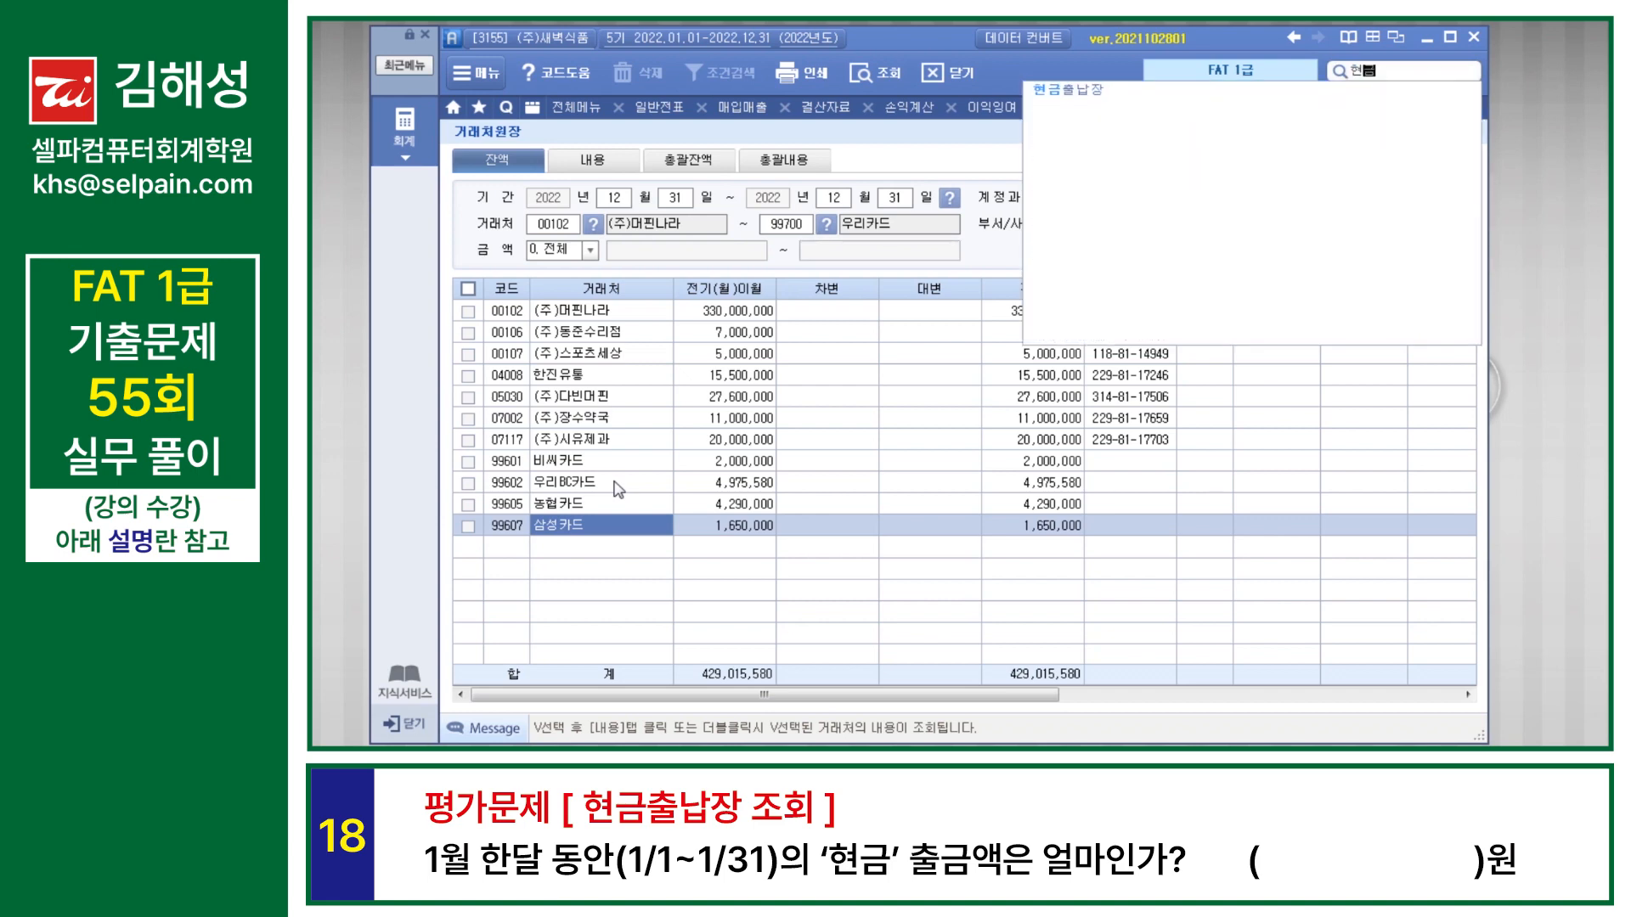
pyautogui.press('Return')
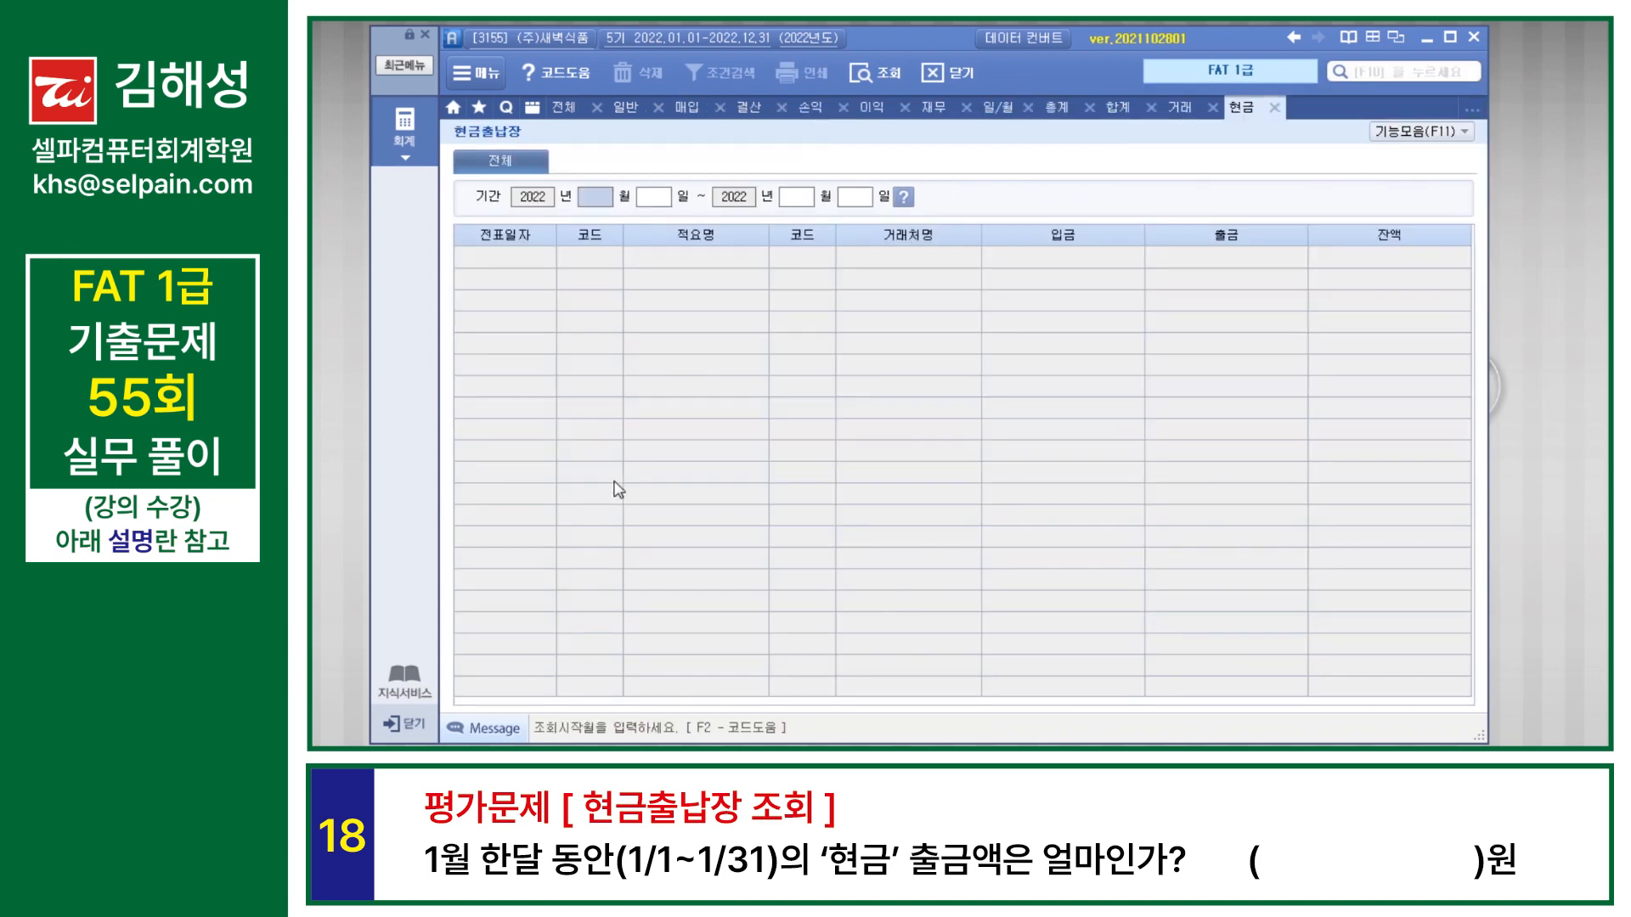
pyautogui.write('01010131')
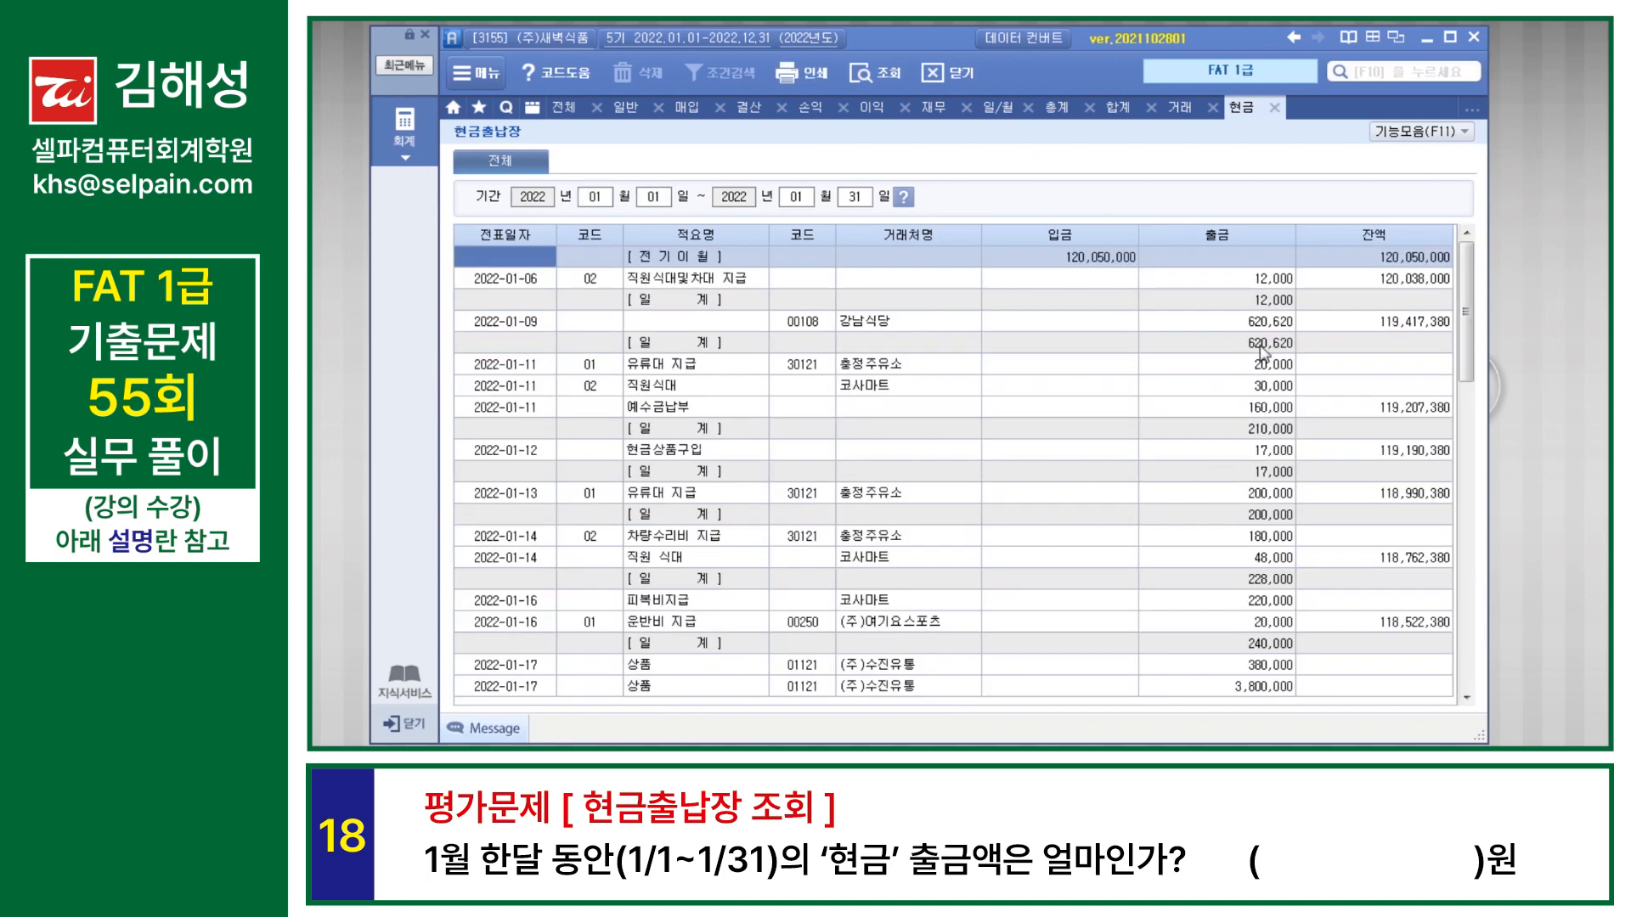
pyautogui.scroll(-6, 1274, 307)
pyautogui.scroll(-7, 1274, 302)
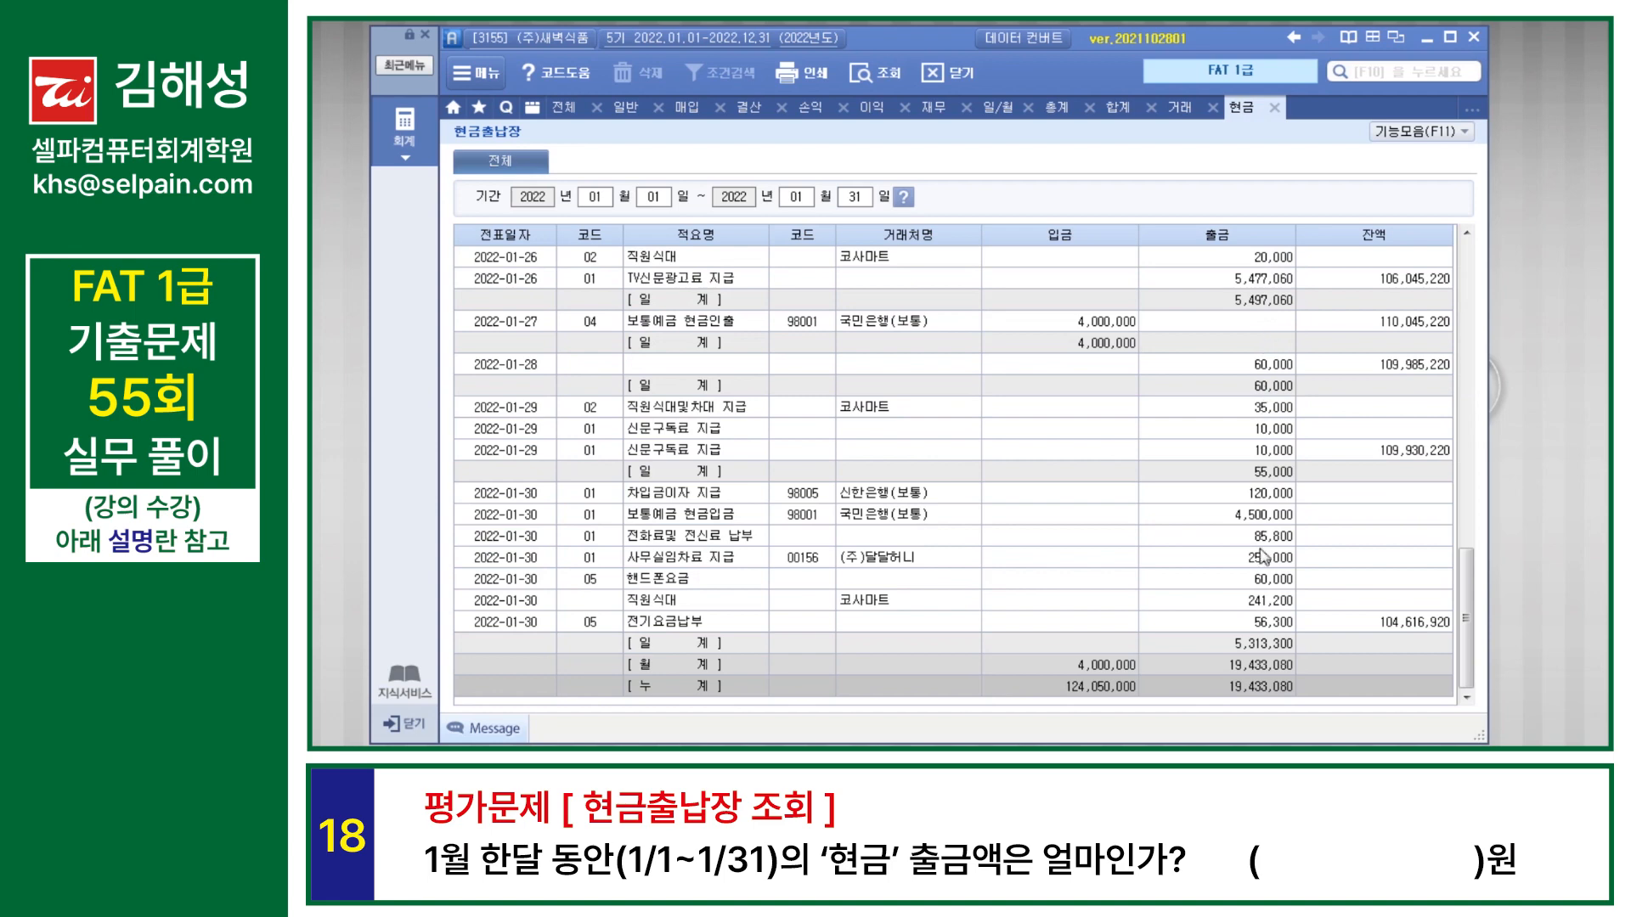
pyautogui.click(1267, 666)
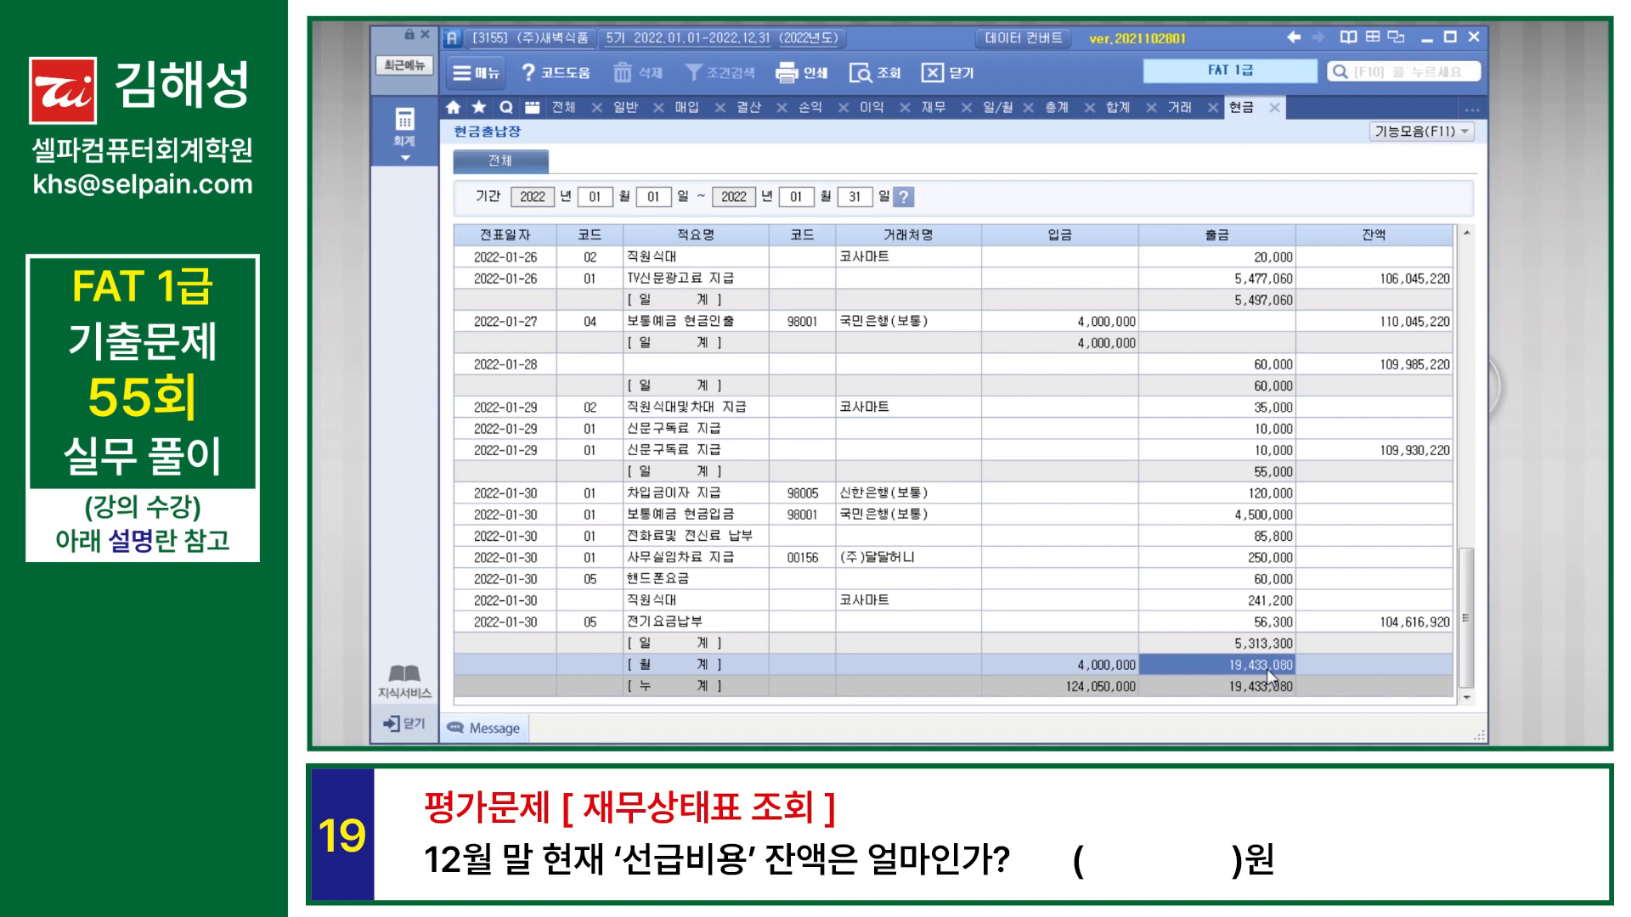
# Step: Query 합계잔액시산표 as of 2022-12-31 and check the debit balance of 선급비용
pyautogui.click(1118, 110)
pyautogui.write('12')
pyautogui.press('Return')
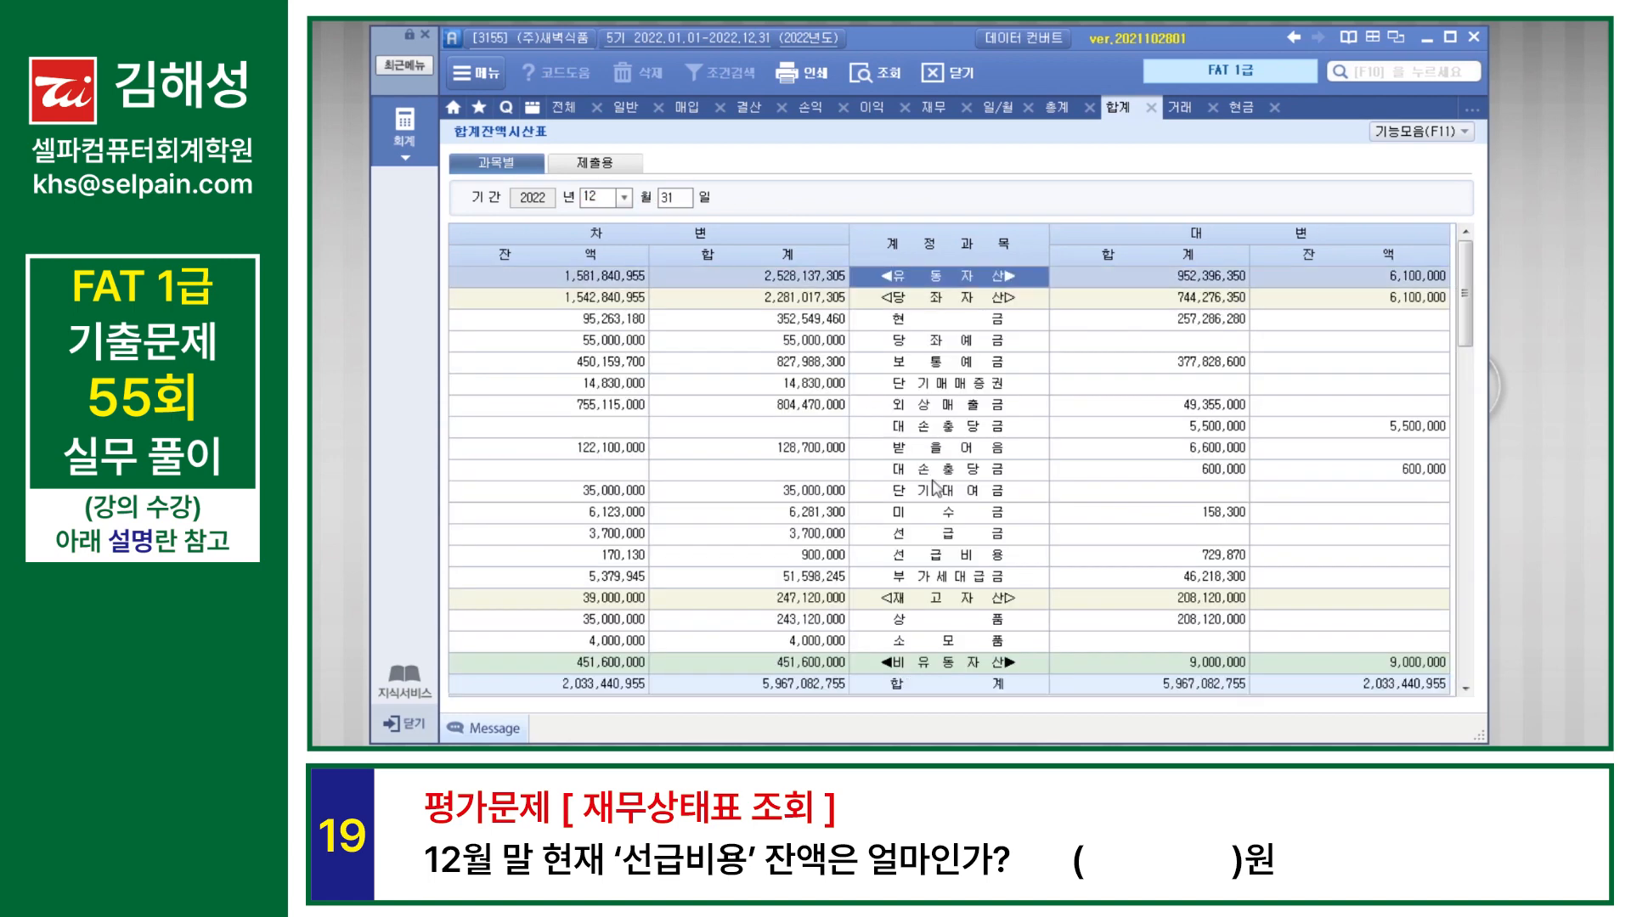
pyautogui.click(926, 556)
pyautogui.click(609, 561)
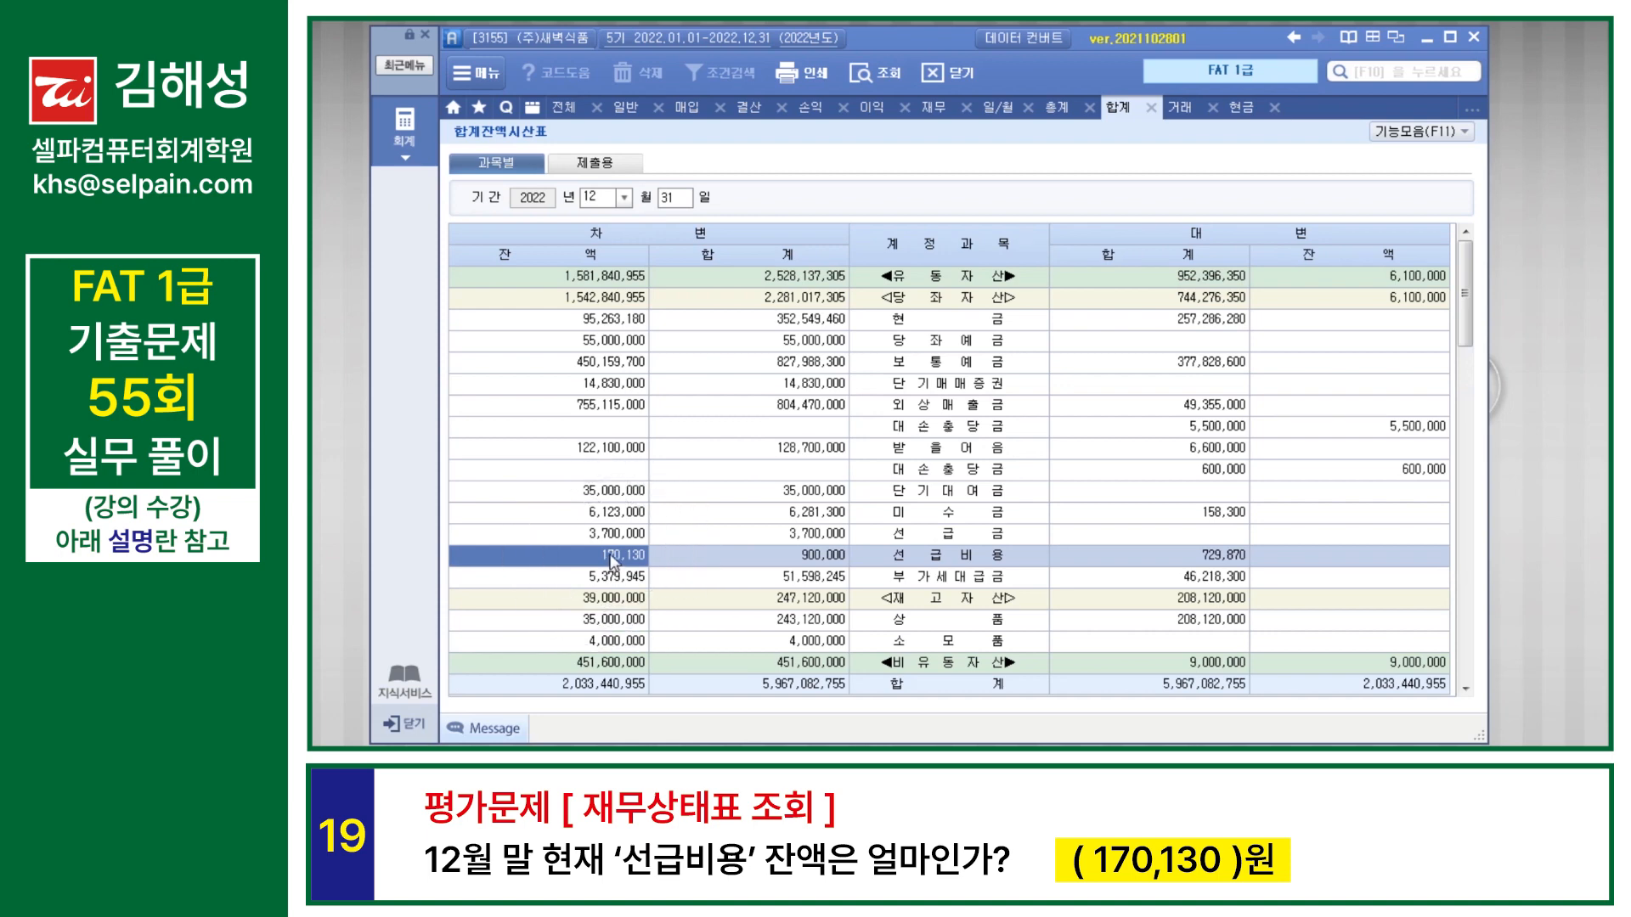
# Step: Switch to the December 재무상태표 and check the current-year amounts of 선급비용 and 비유동부채
pyautogui.click(934, 112)
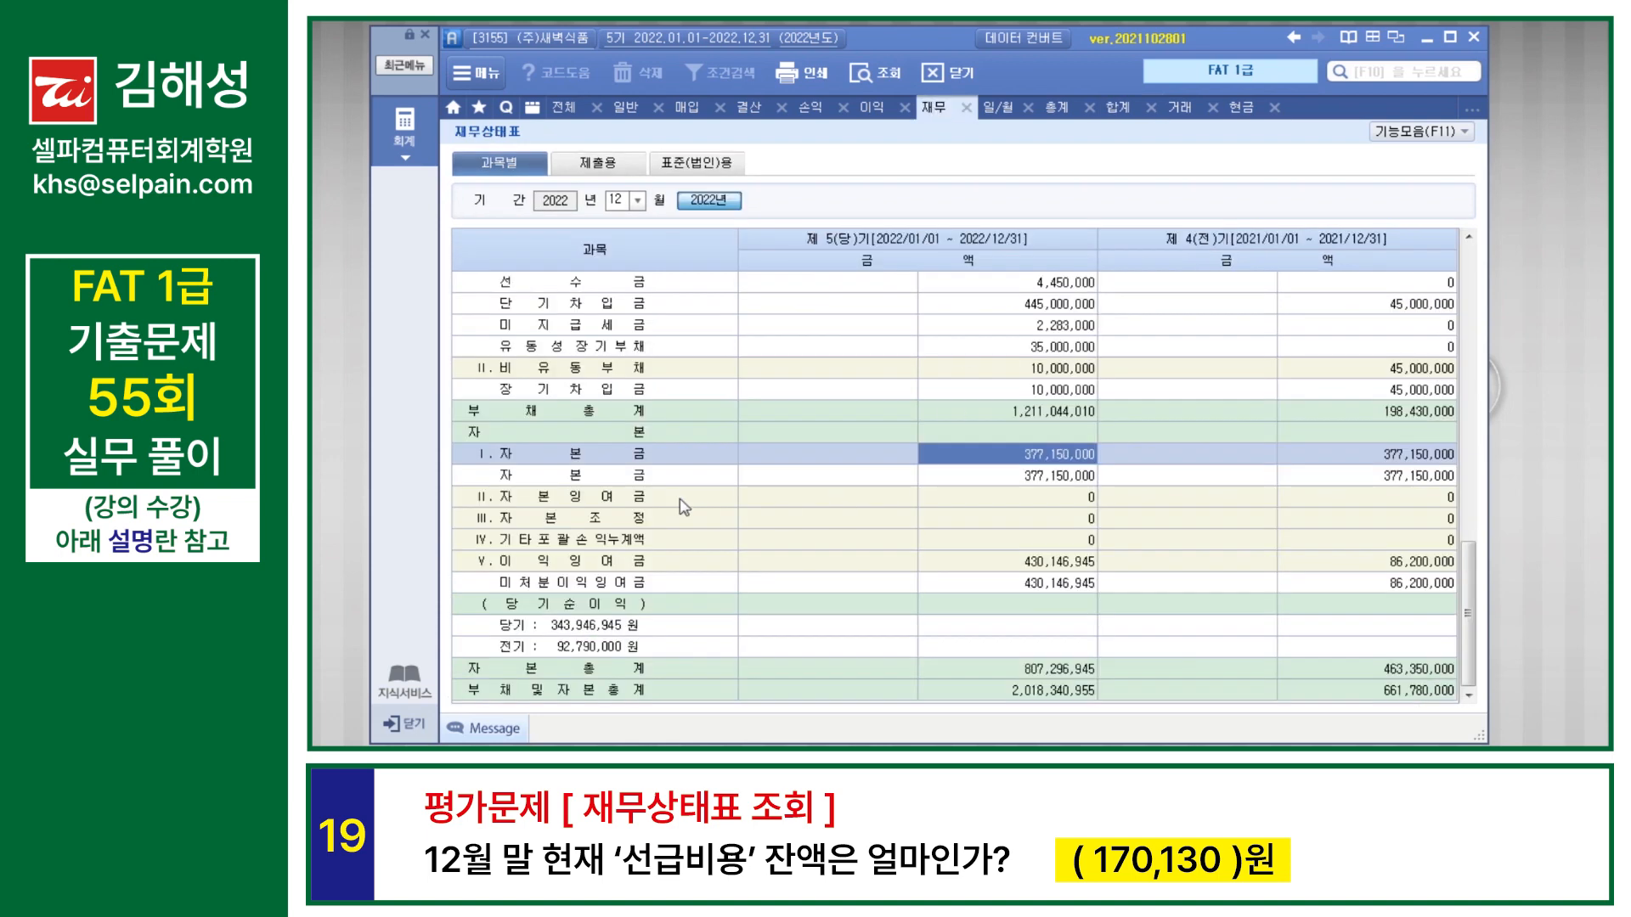
pyautogui.click(643, 588)
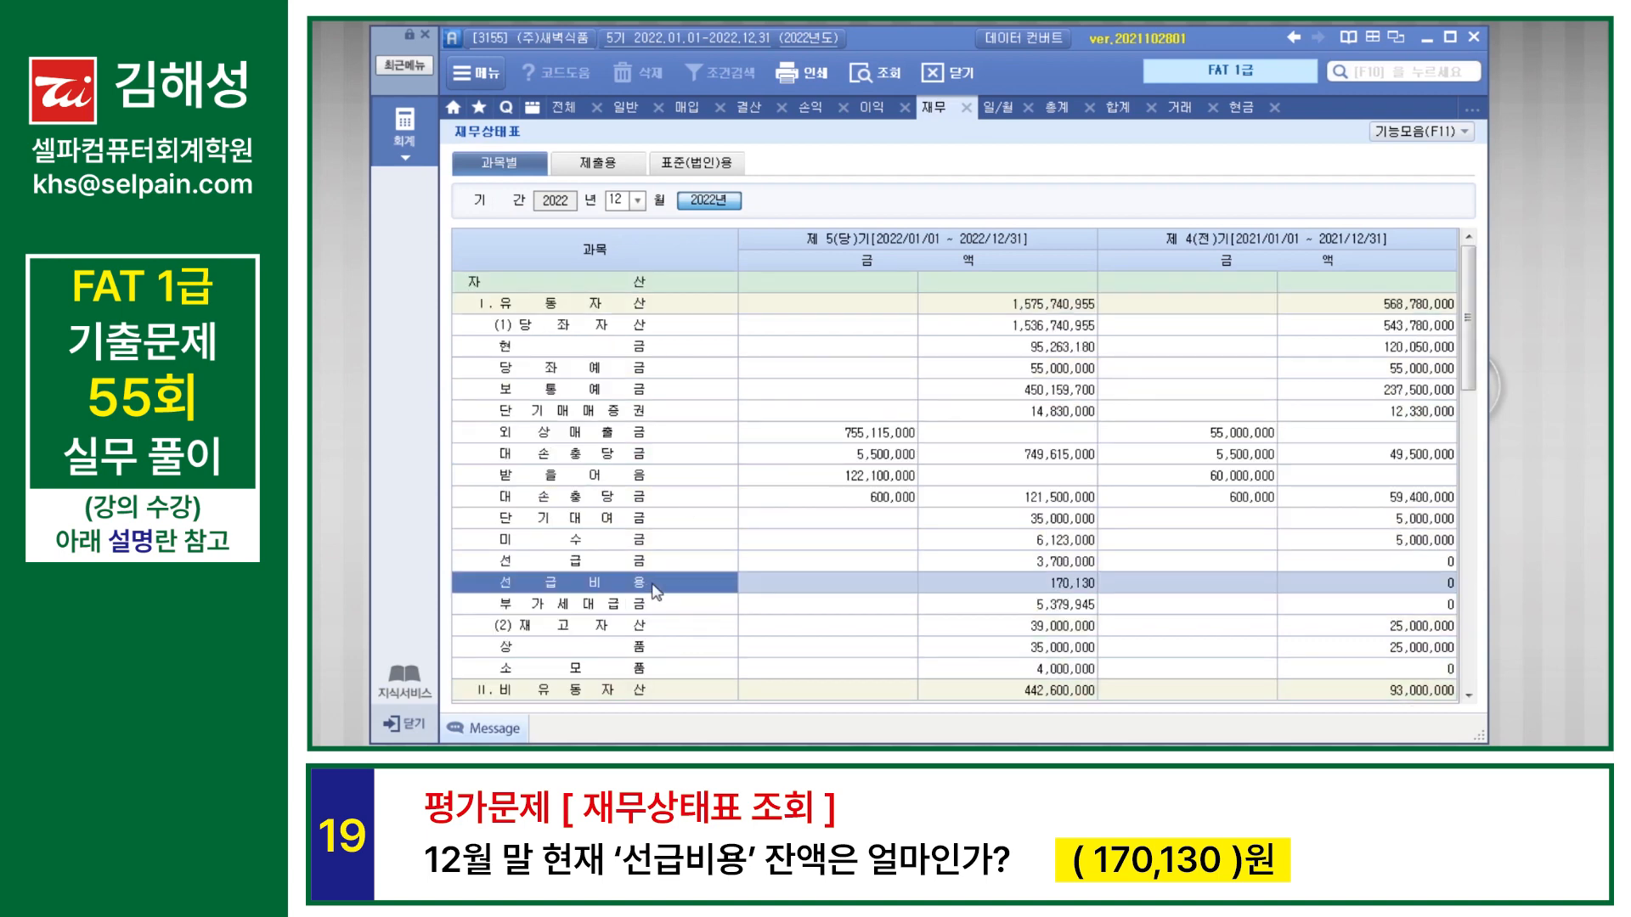
pyautogui.click(1050, 586)
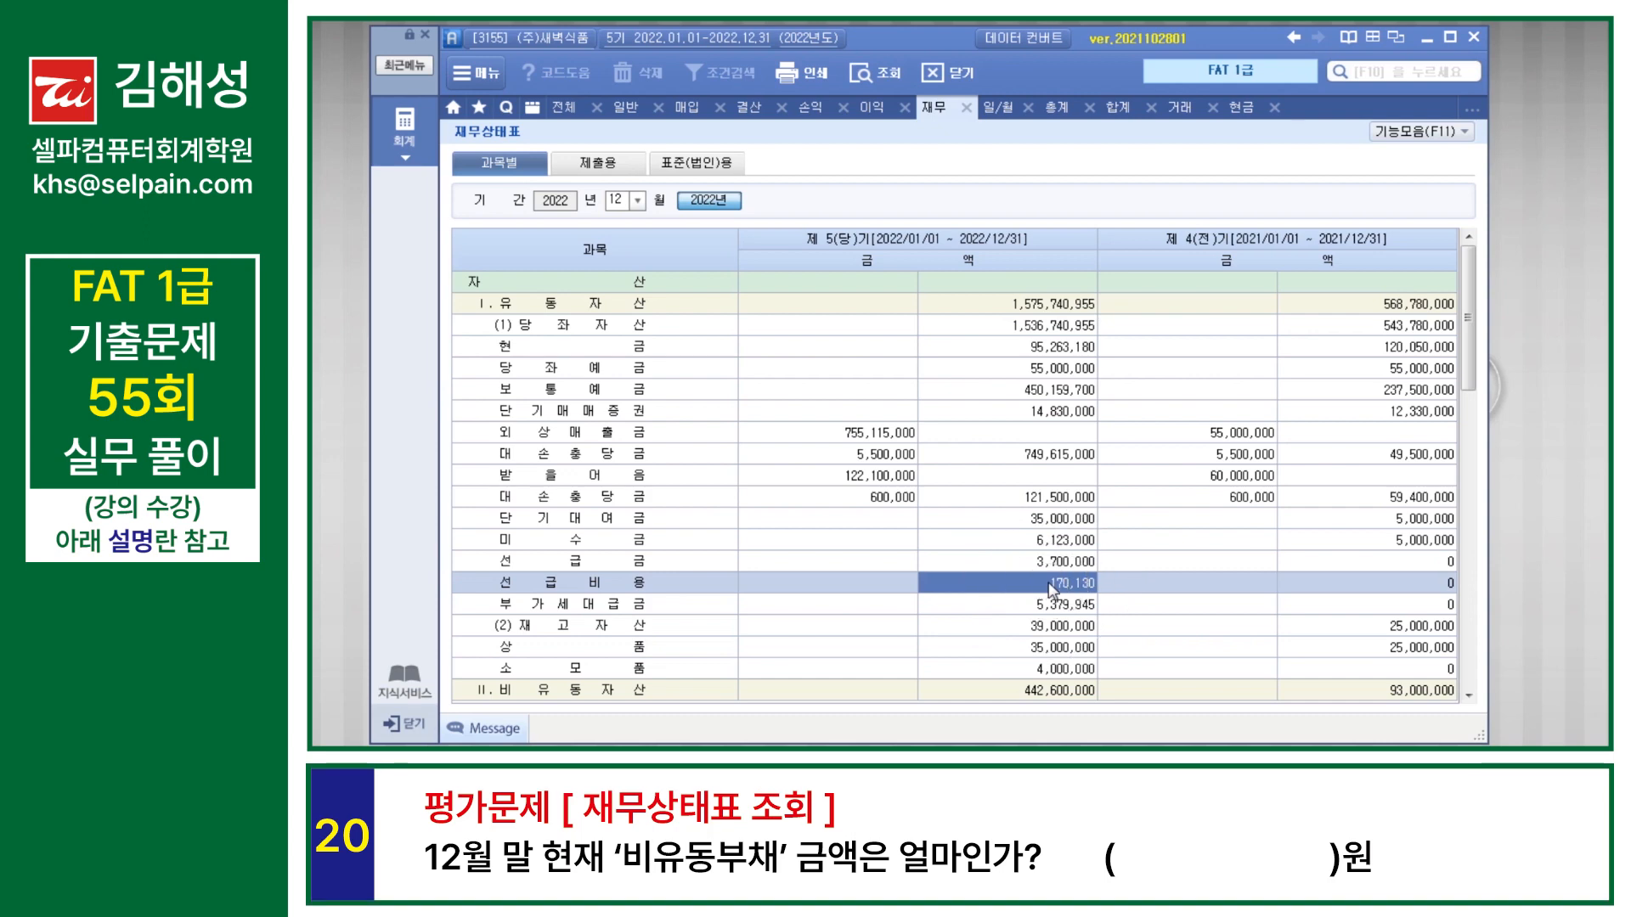
pyautogui.scroll(-10, 1048, 583)
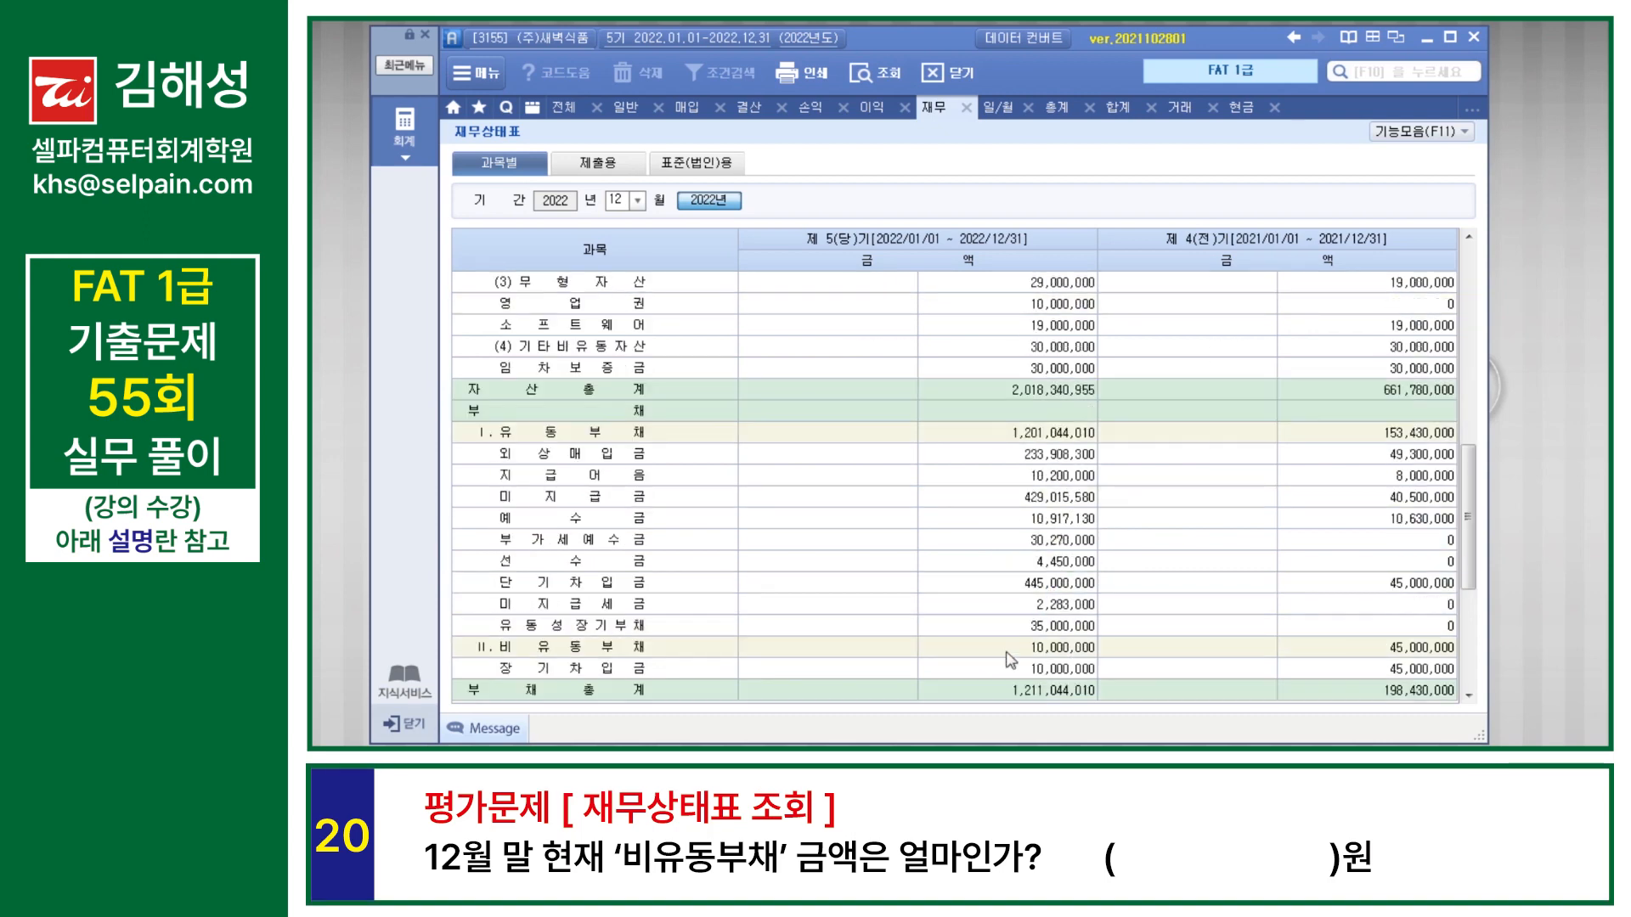
pyautogui.click(1054, 650)
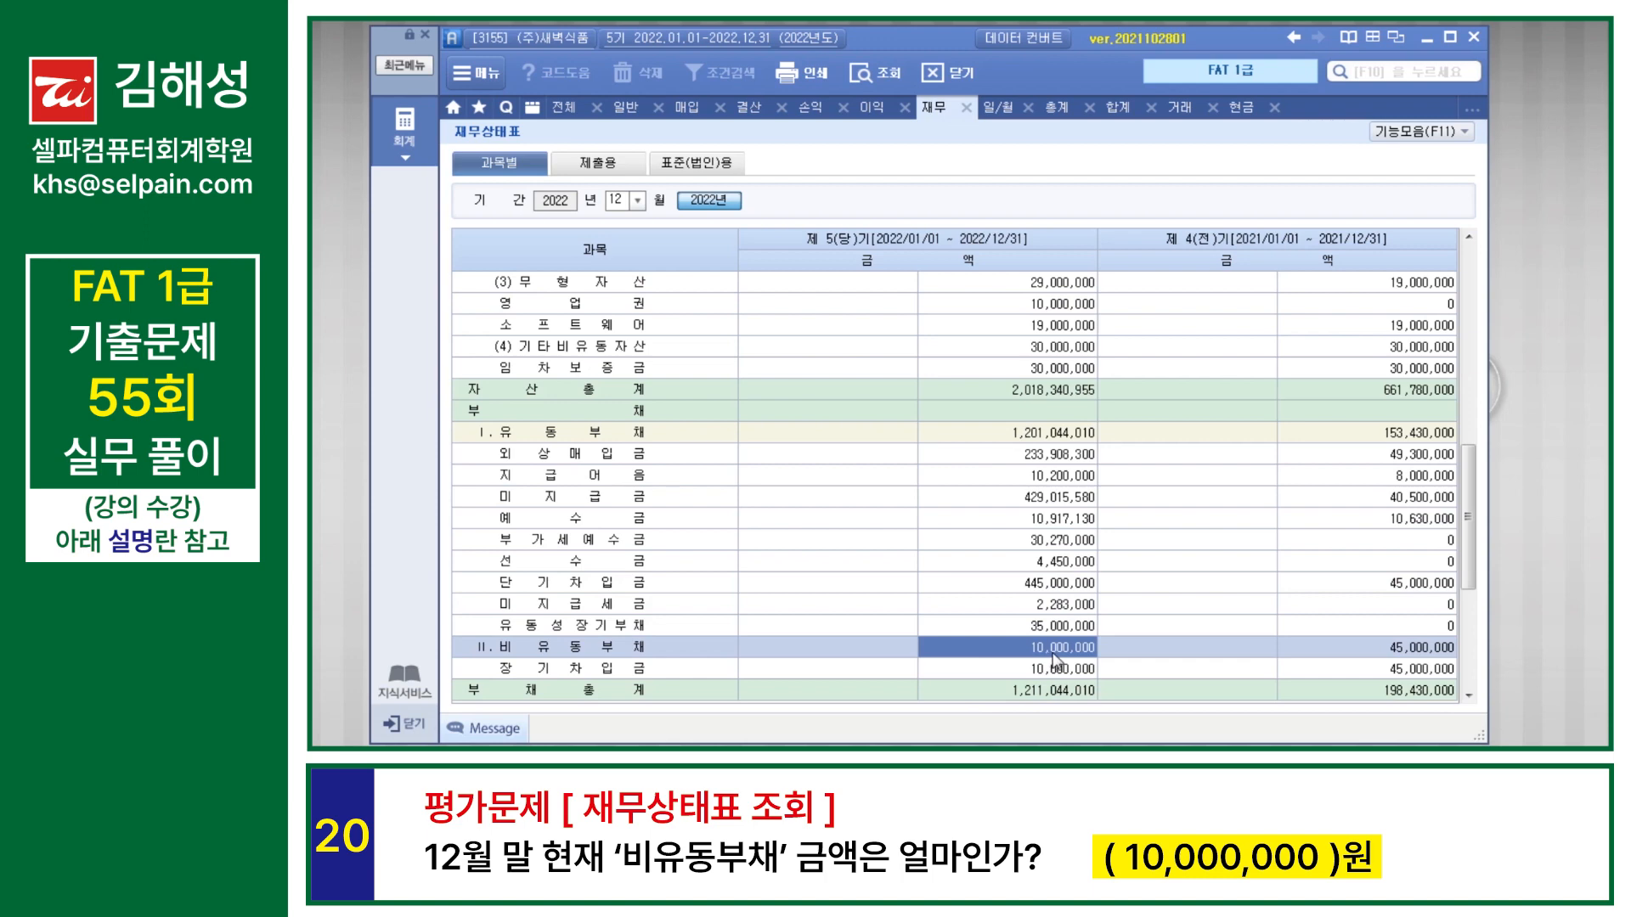
# Step: Check the current-year balance of 미처분이익잉여금 in the December 재무상태표
pyautogui.scroll(-3, 1054, 654)
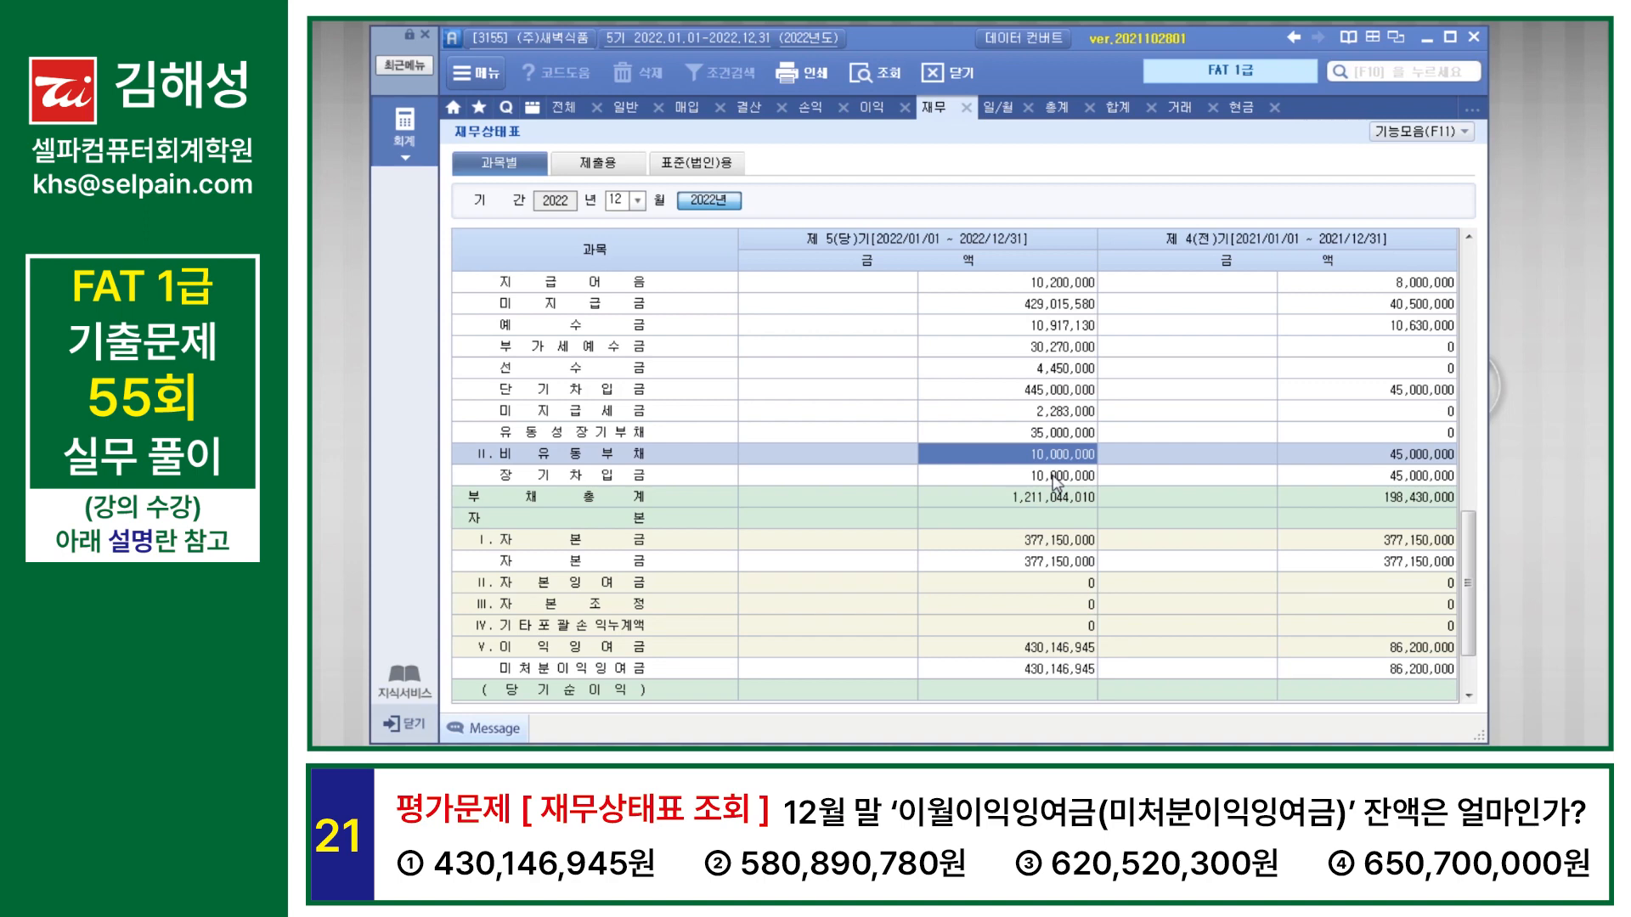
pyautogui.scroll(-2, 1055, 484)
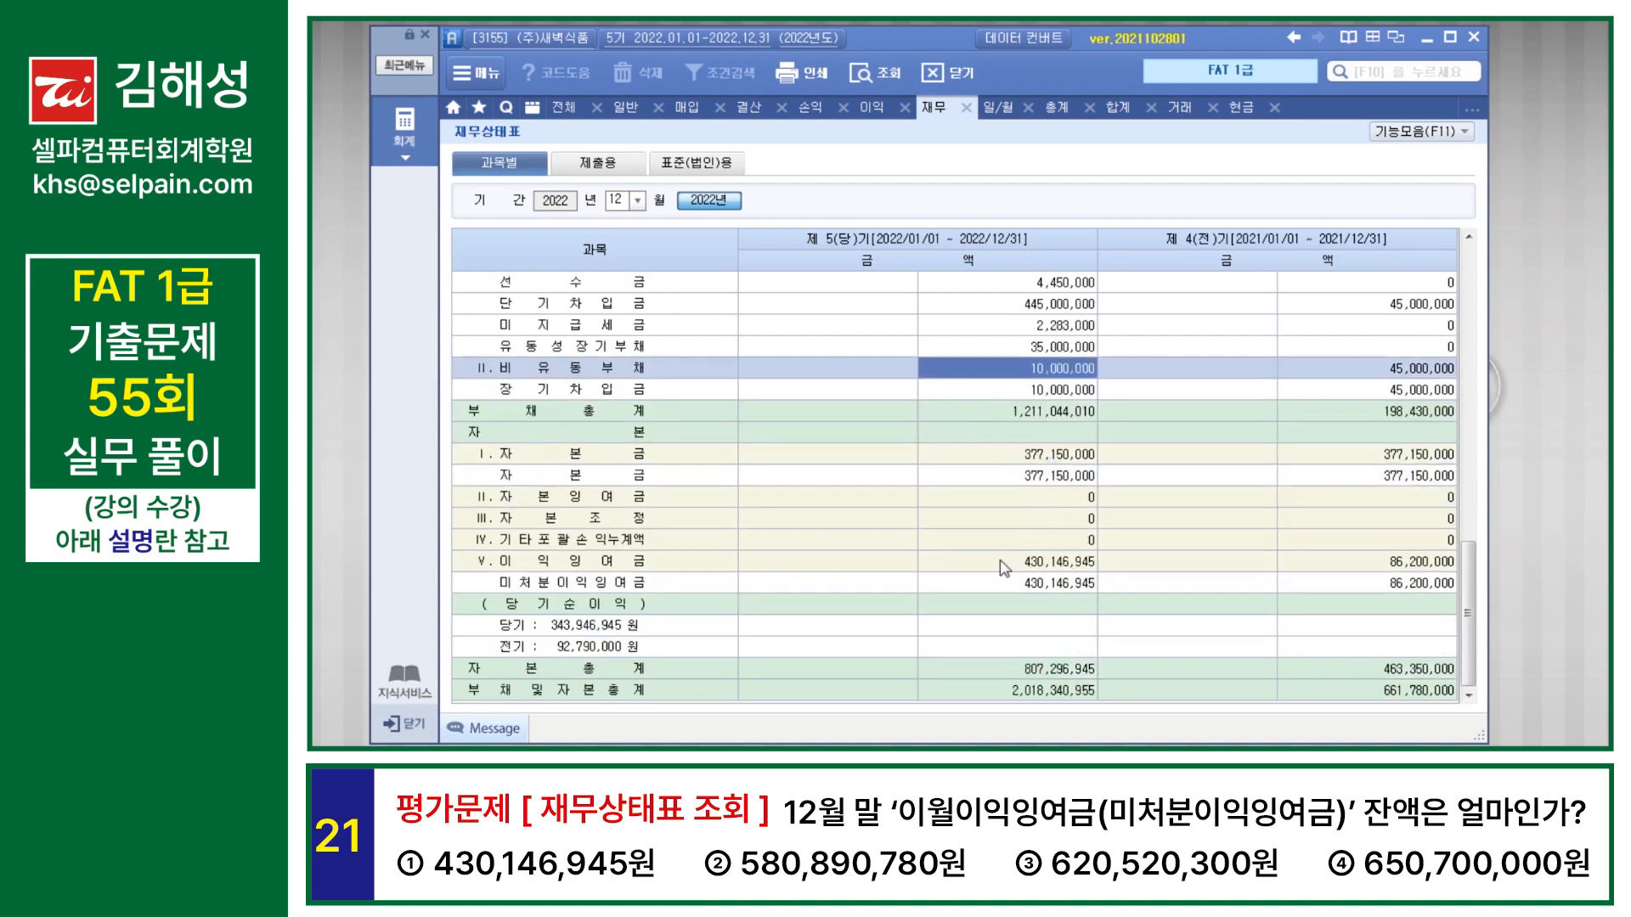
pyautogui.click(641, 585)
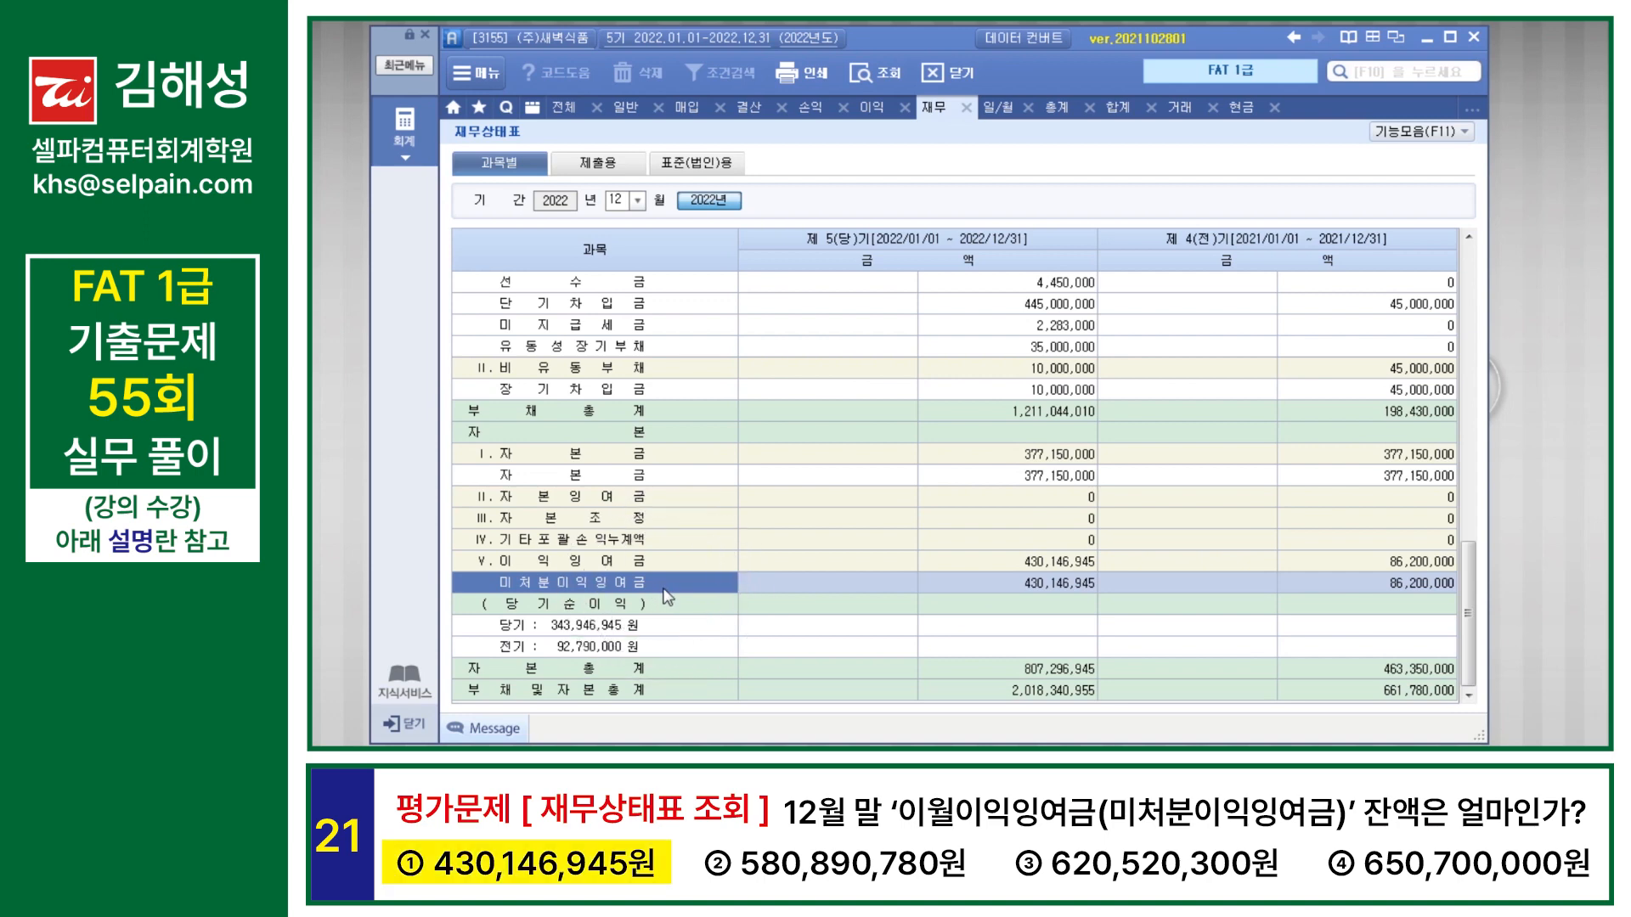
pyautogui.click(1069, 591)
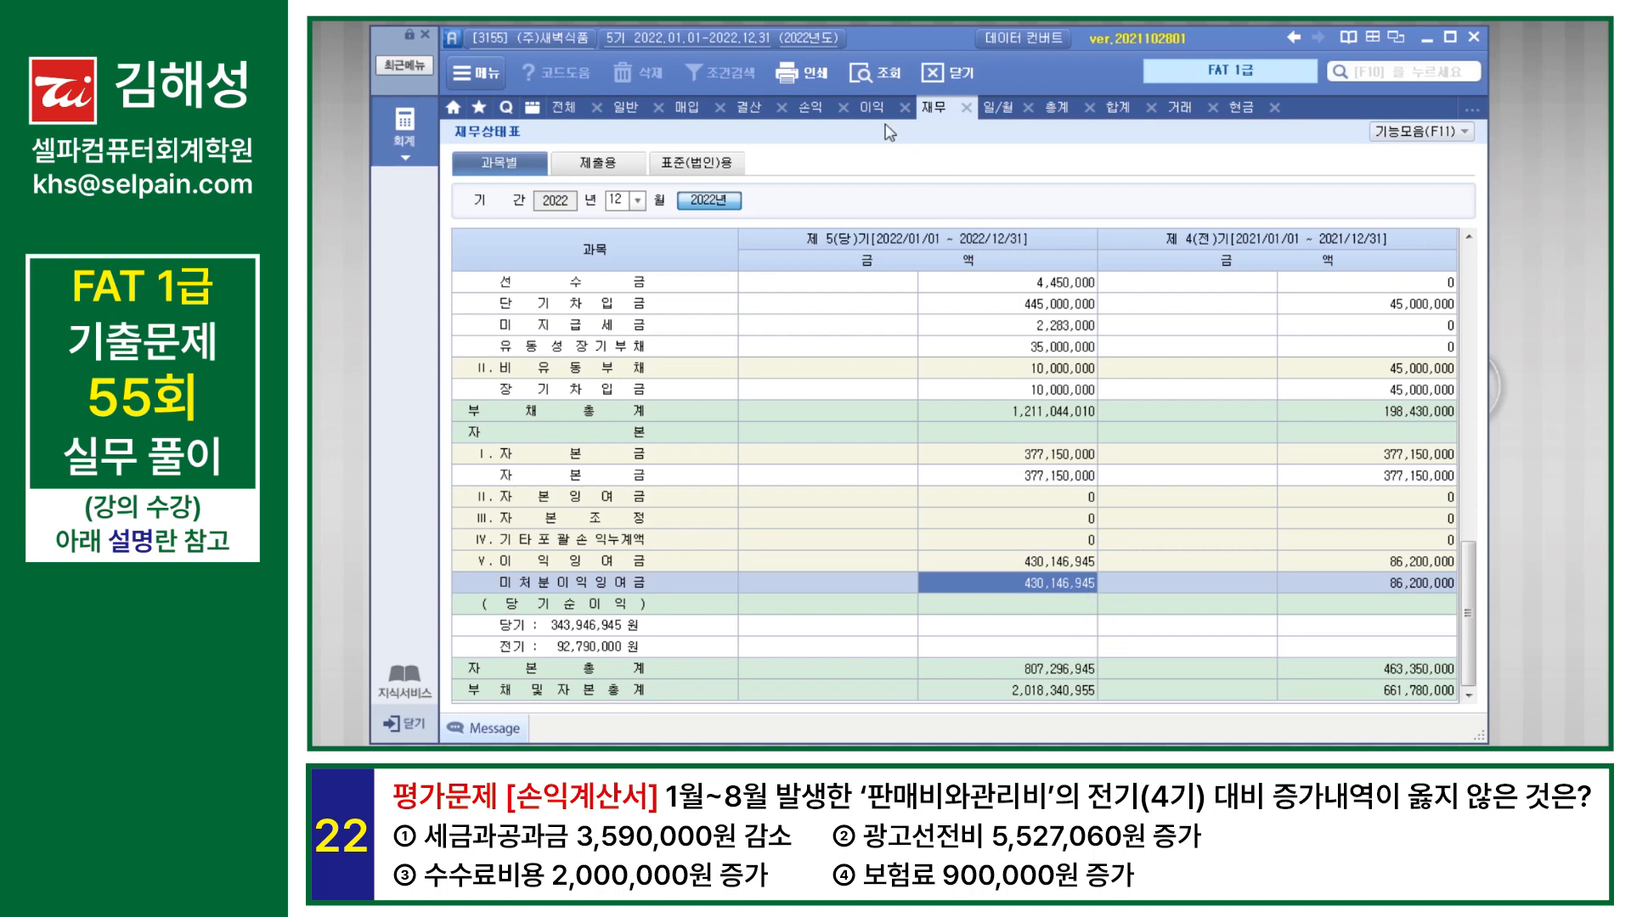
# Step: Query 손익계산서 for August 2022 and compare 세금과공과금, 광고선전비, 수수료비용 and 보험료 with the prior year
pyautogui.click(813, 110)
pyautogui.write('08')
pyautogui.press('Return')
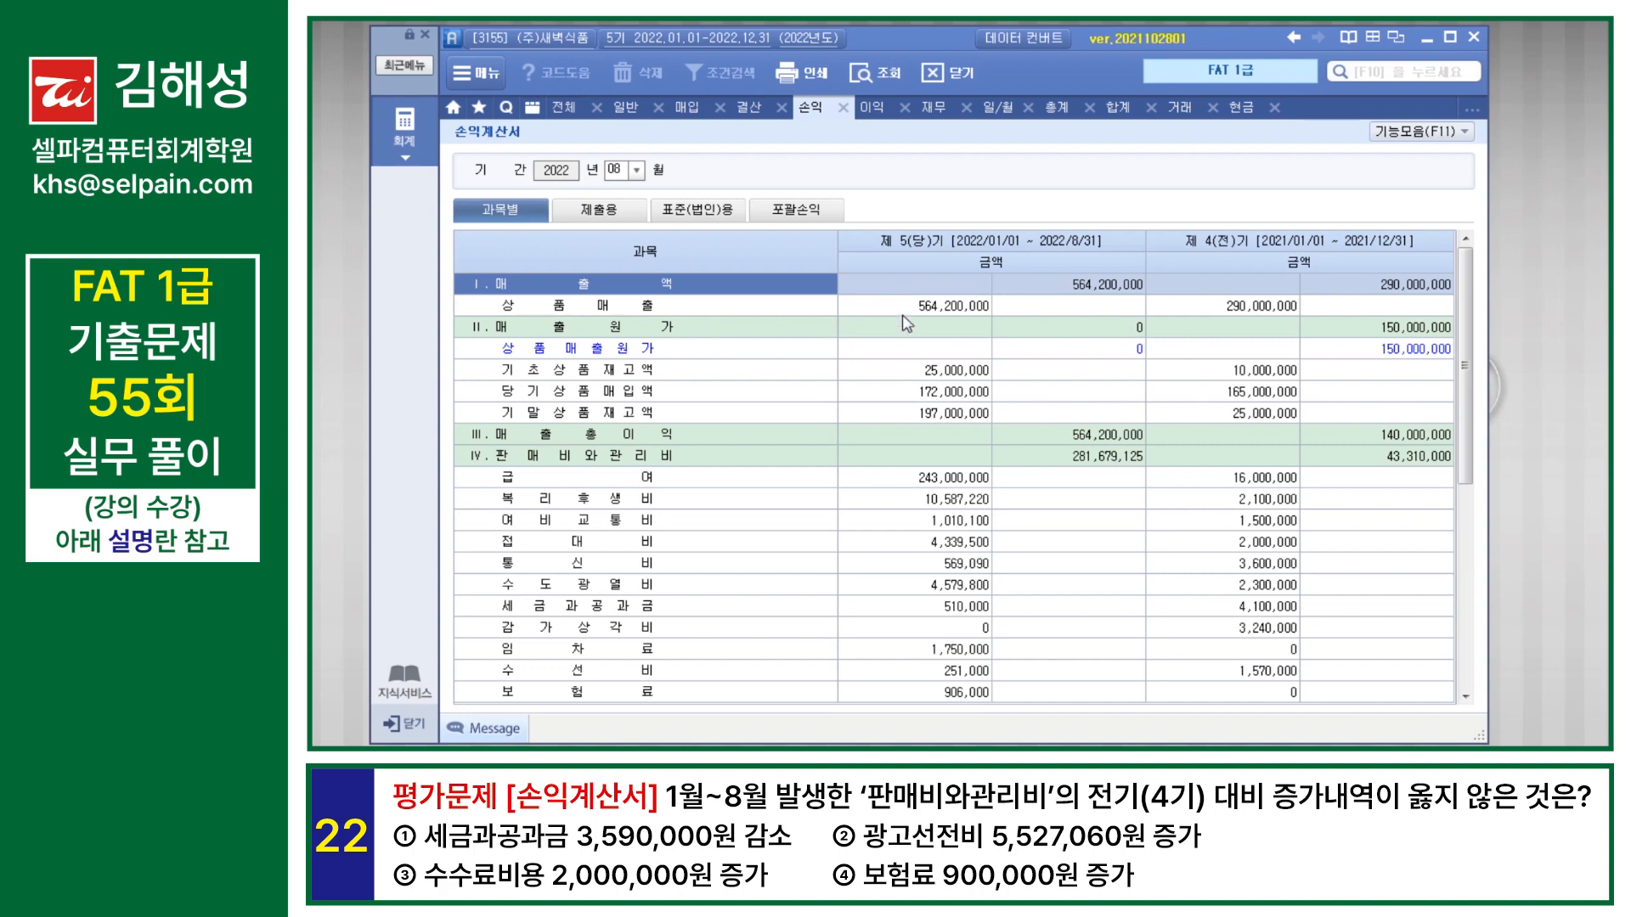
pyautogui.click(959, 608)
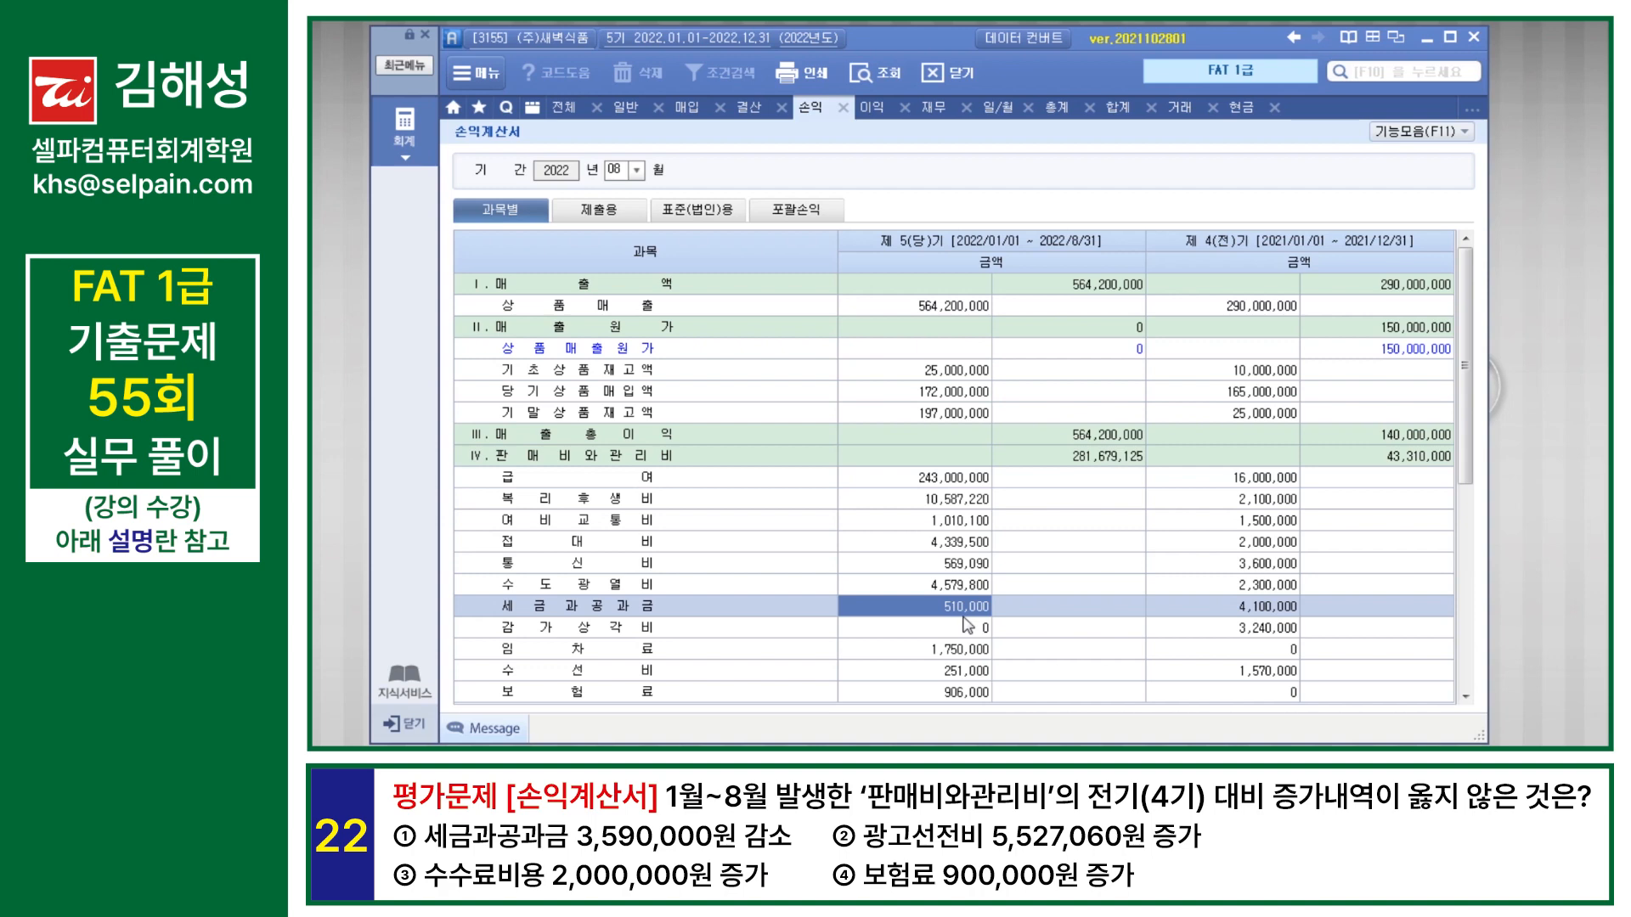
pyautogui.scroll(-3, 849, 629)
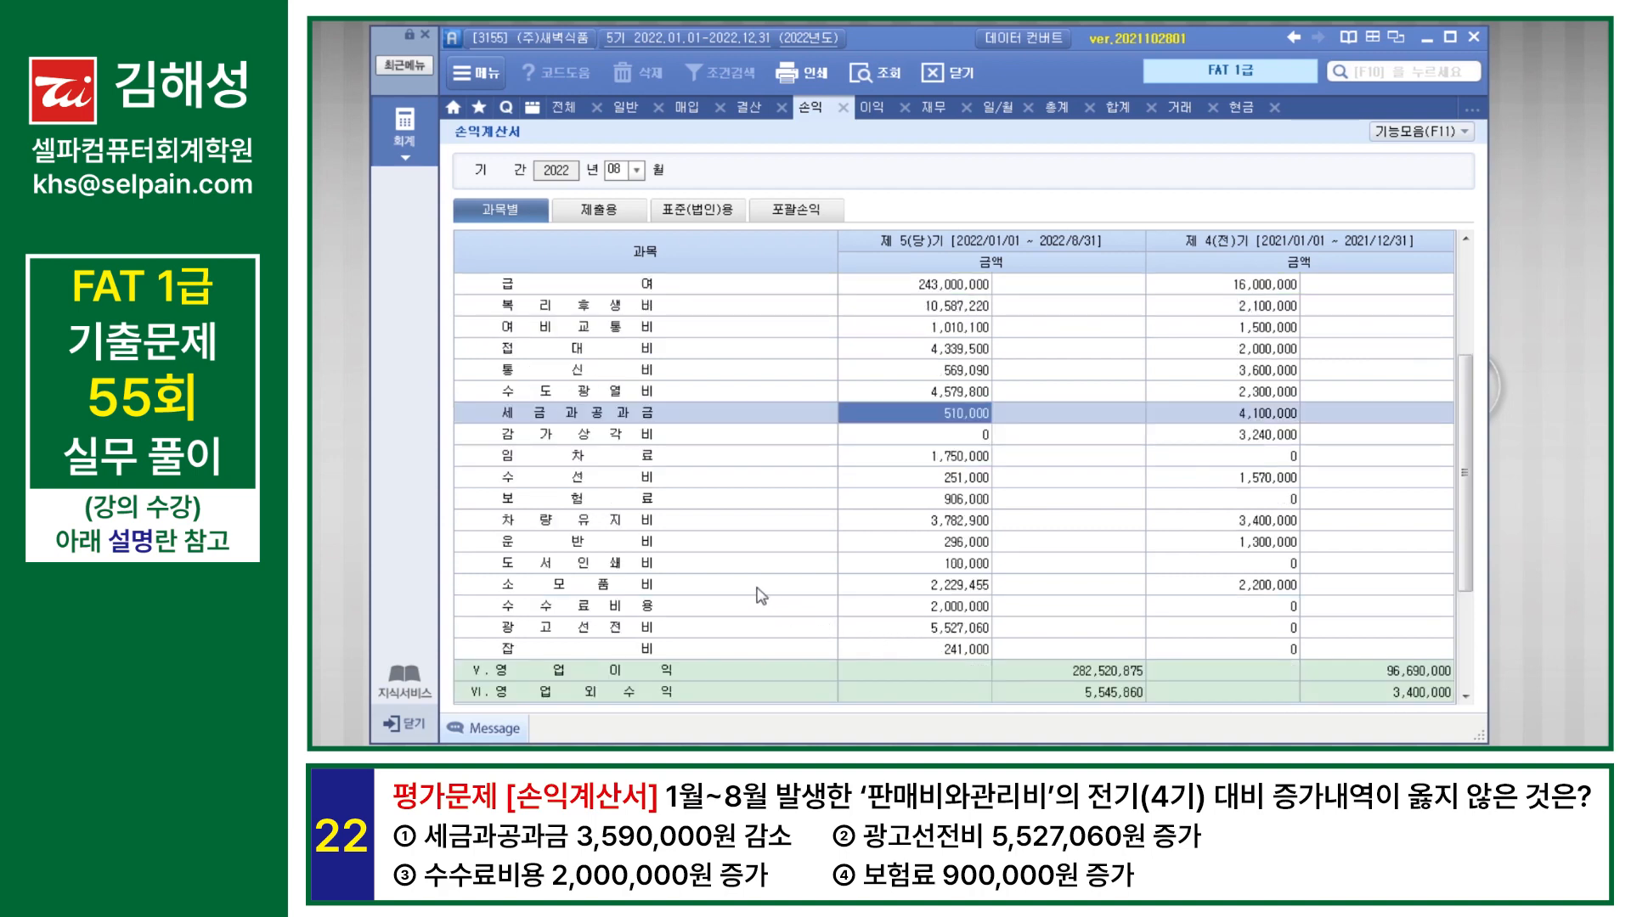
pyautogui.click(700, 632)
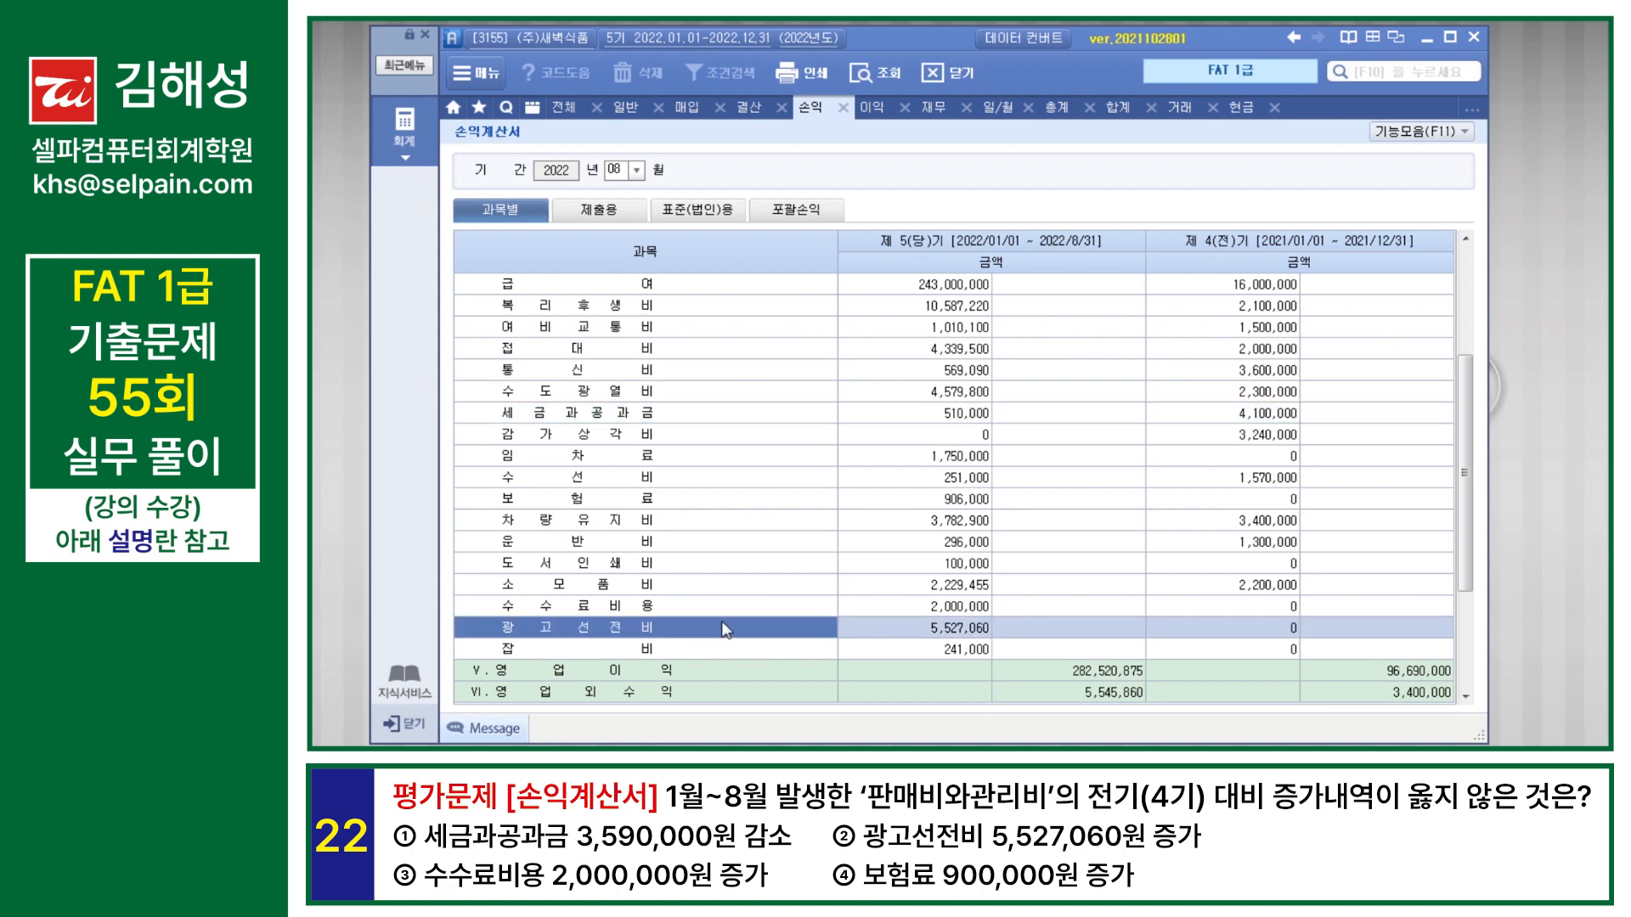
pyautogui.click(786, 611)
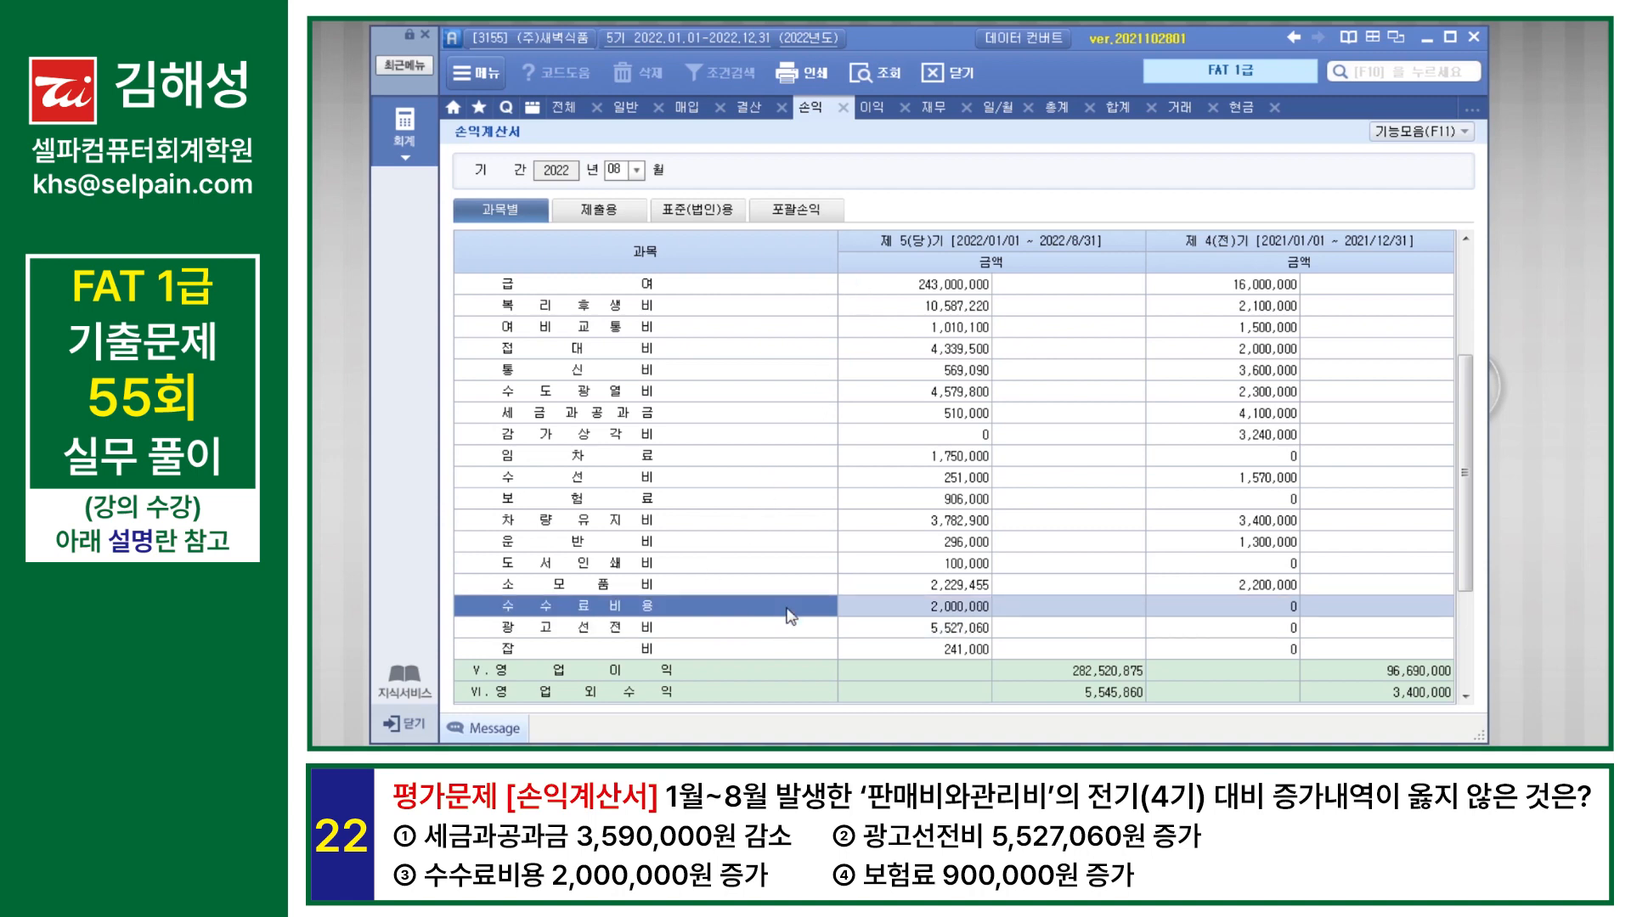
pyautogui.click(821, 503)
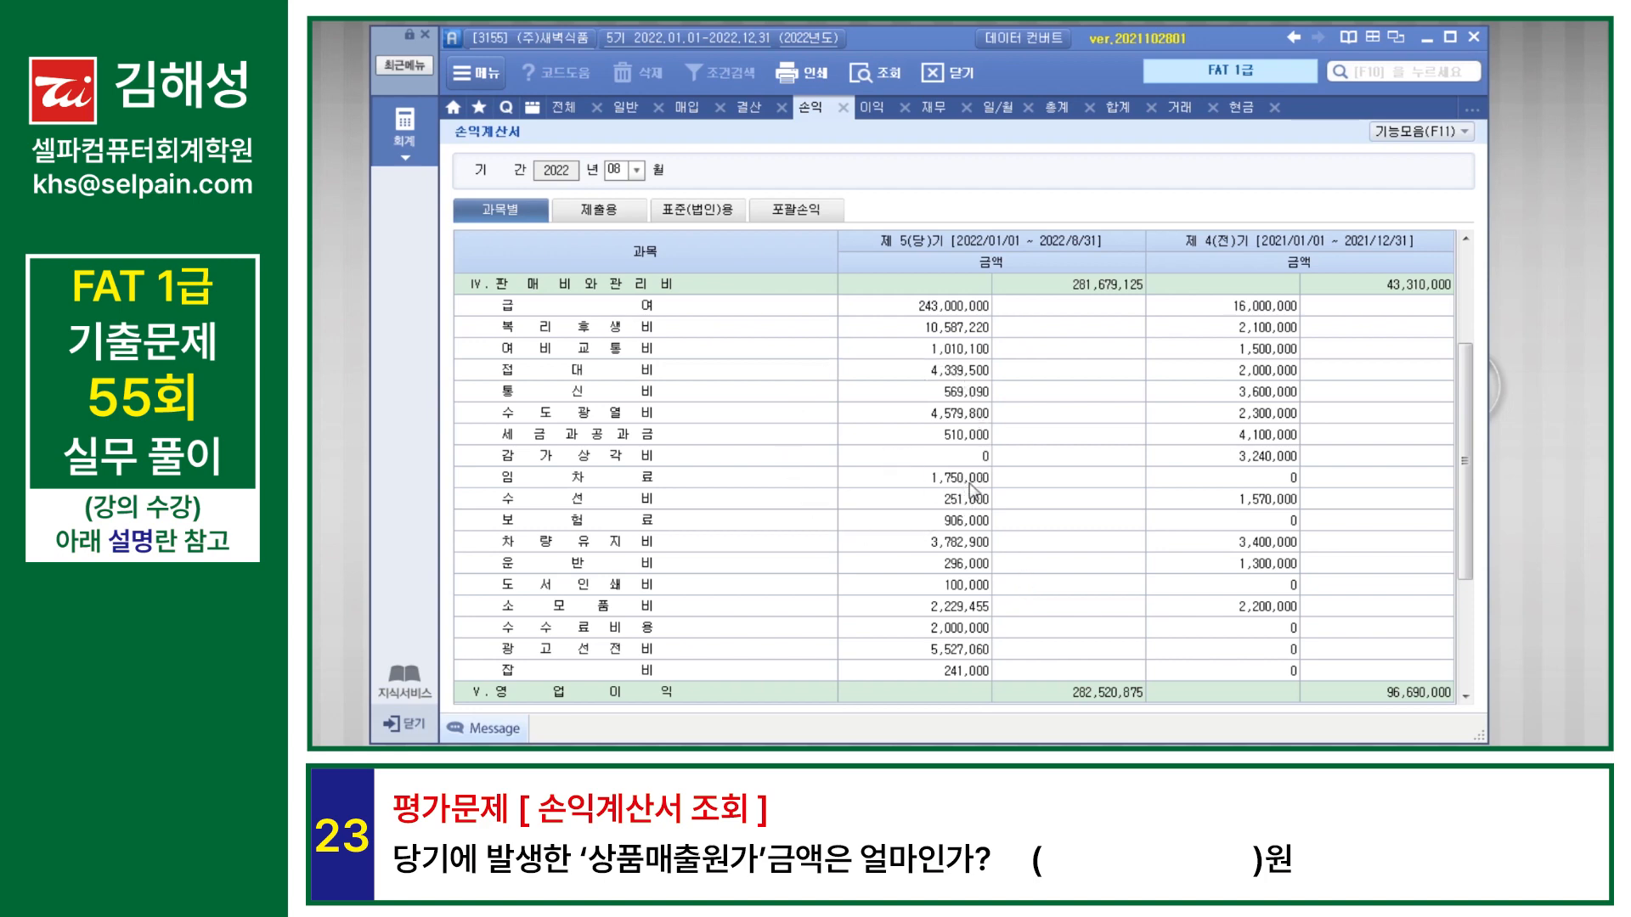
# Step: Set the 손익계산서 period to December 2022 and check the current-year 상품매출원가
pyautogui.scroll(-3, 975, 497)
pyautogui.scroll(6, 975, 497)
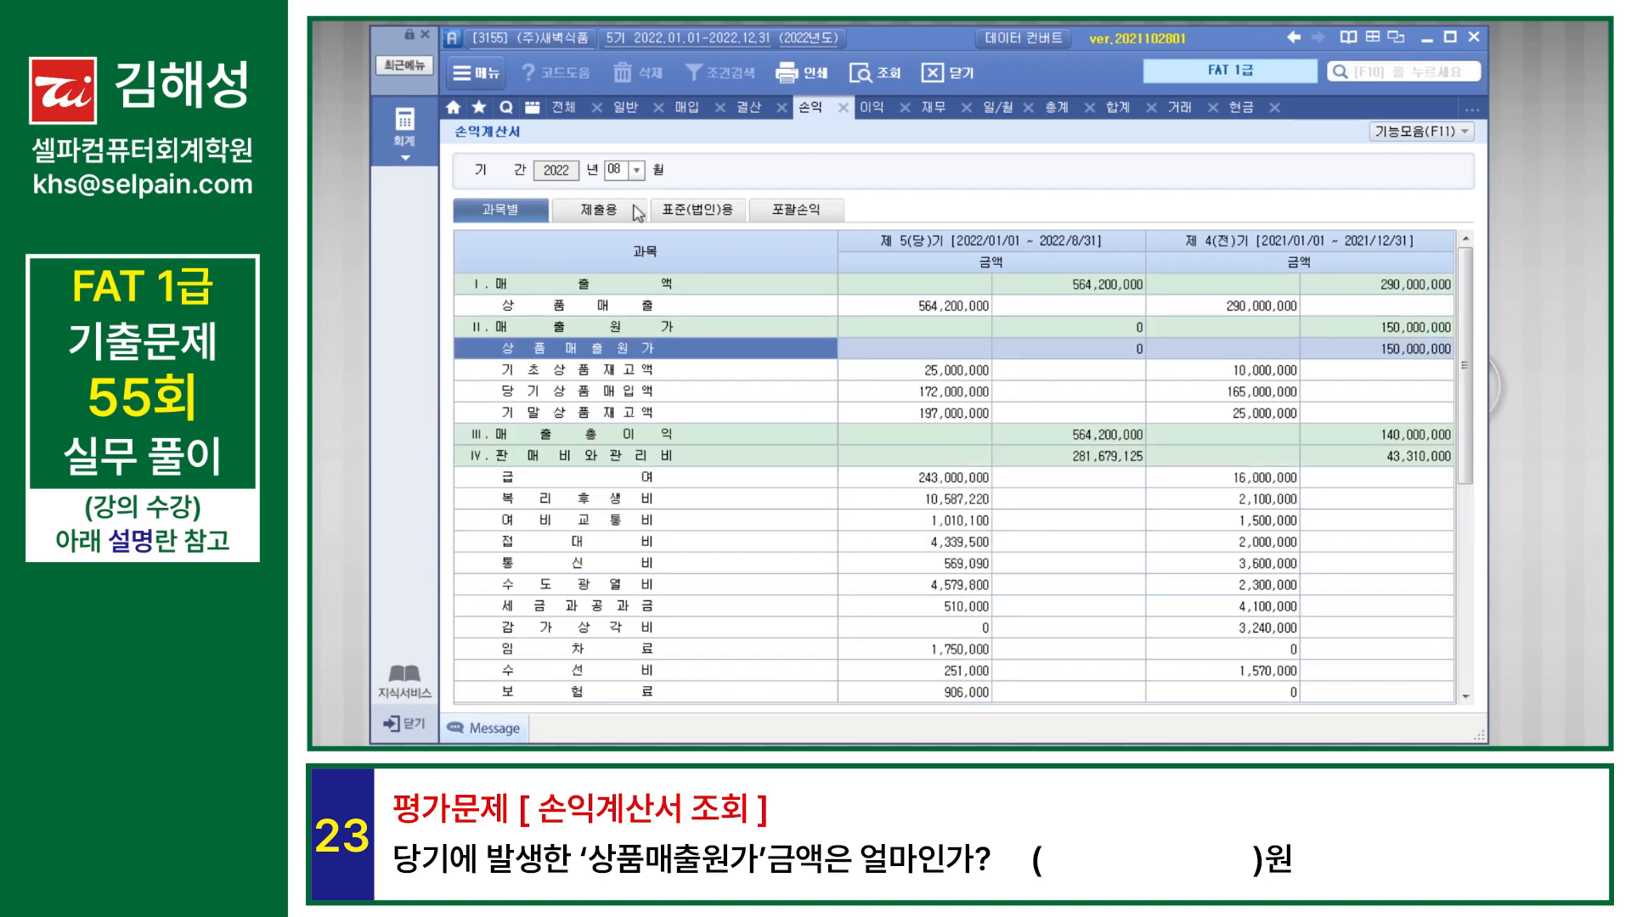
pyautogui.click(618, 174)
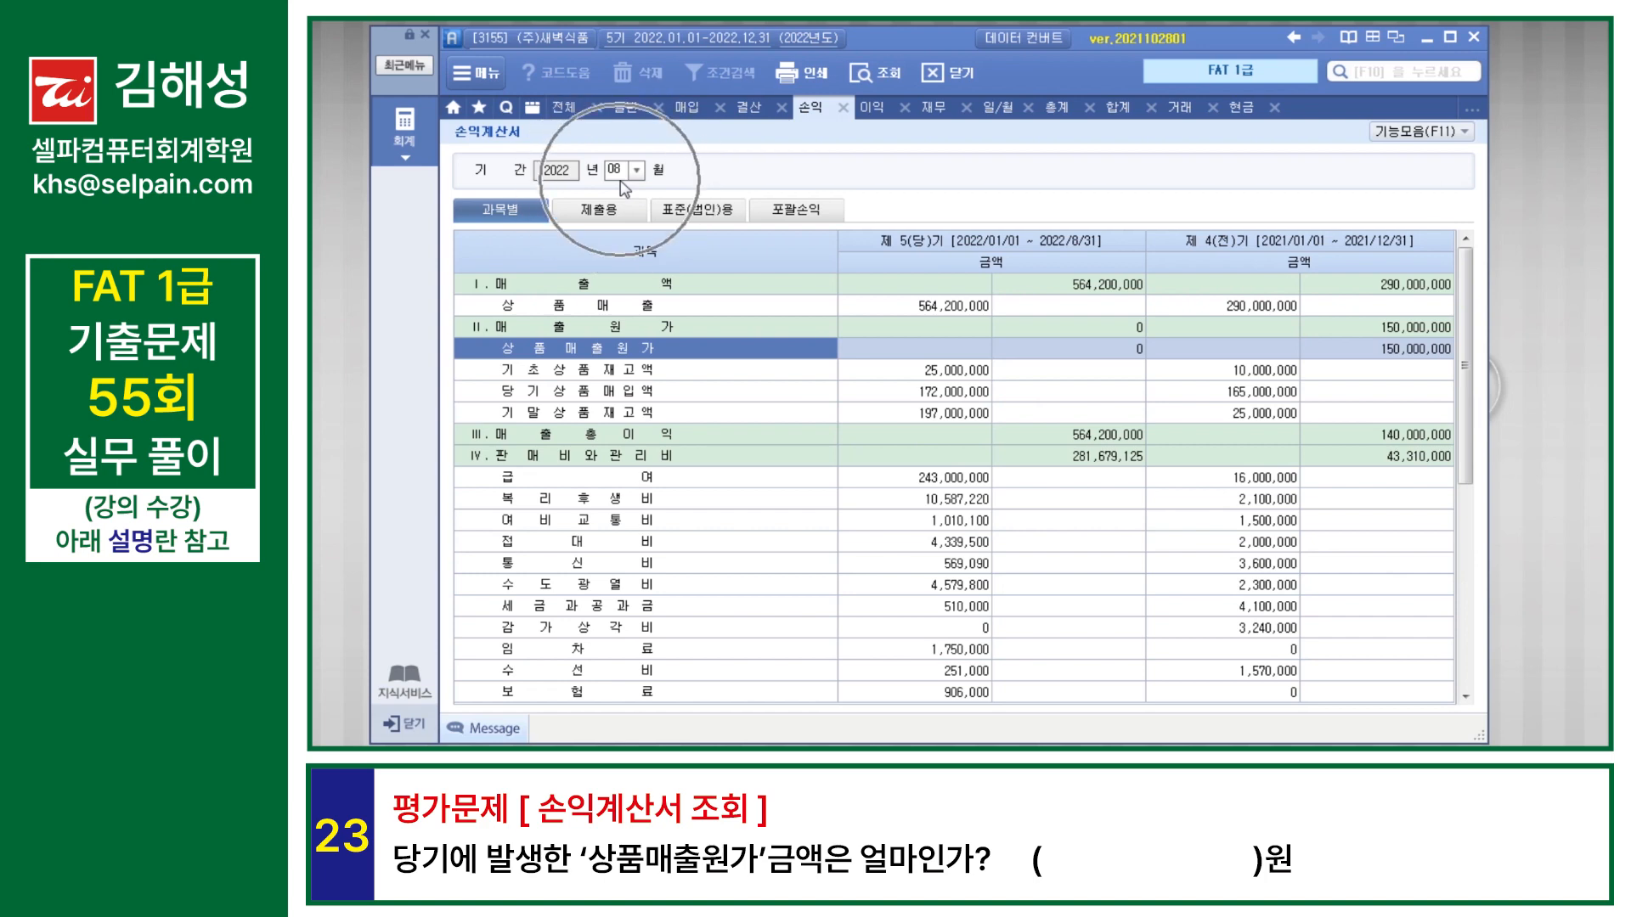
pyautogui.write('12')
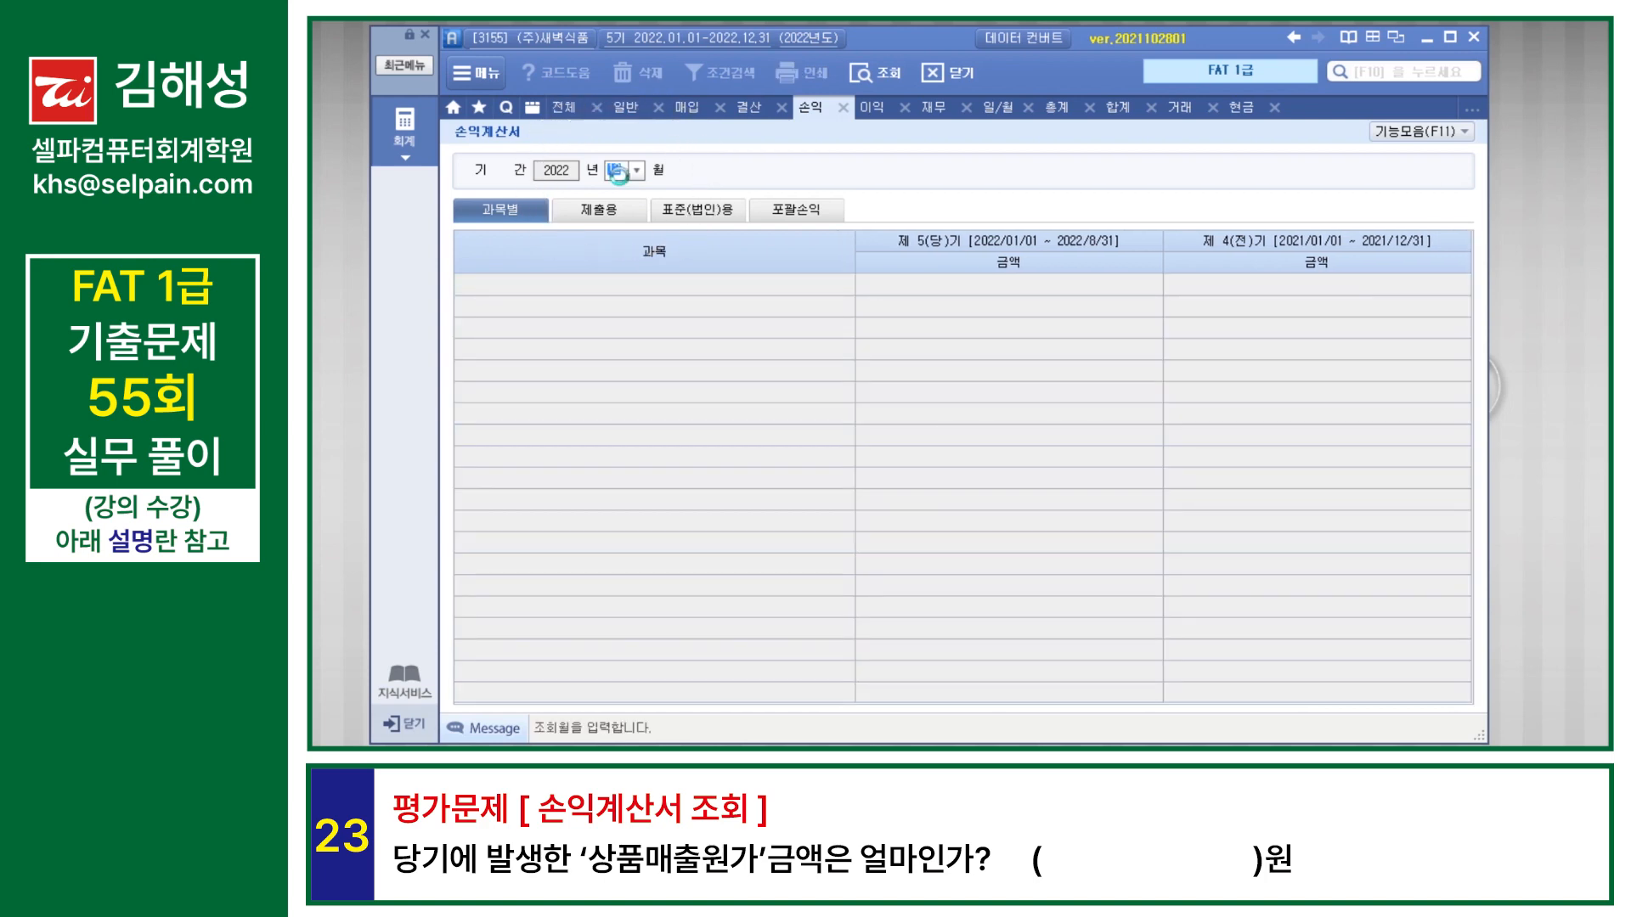
pyautogui.press('Return')
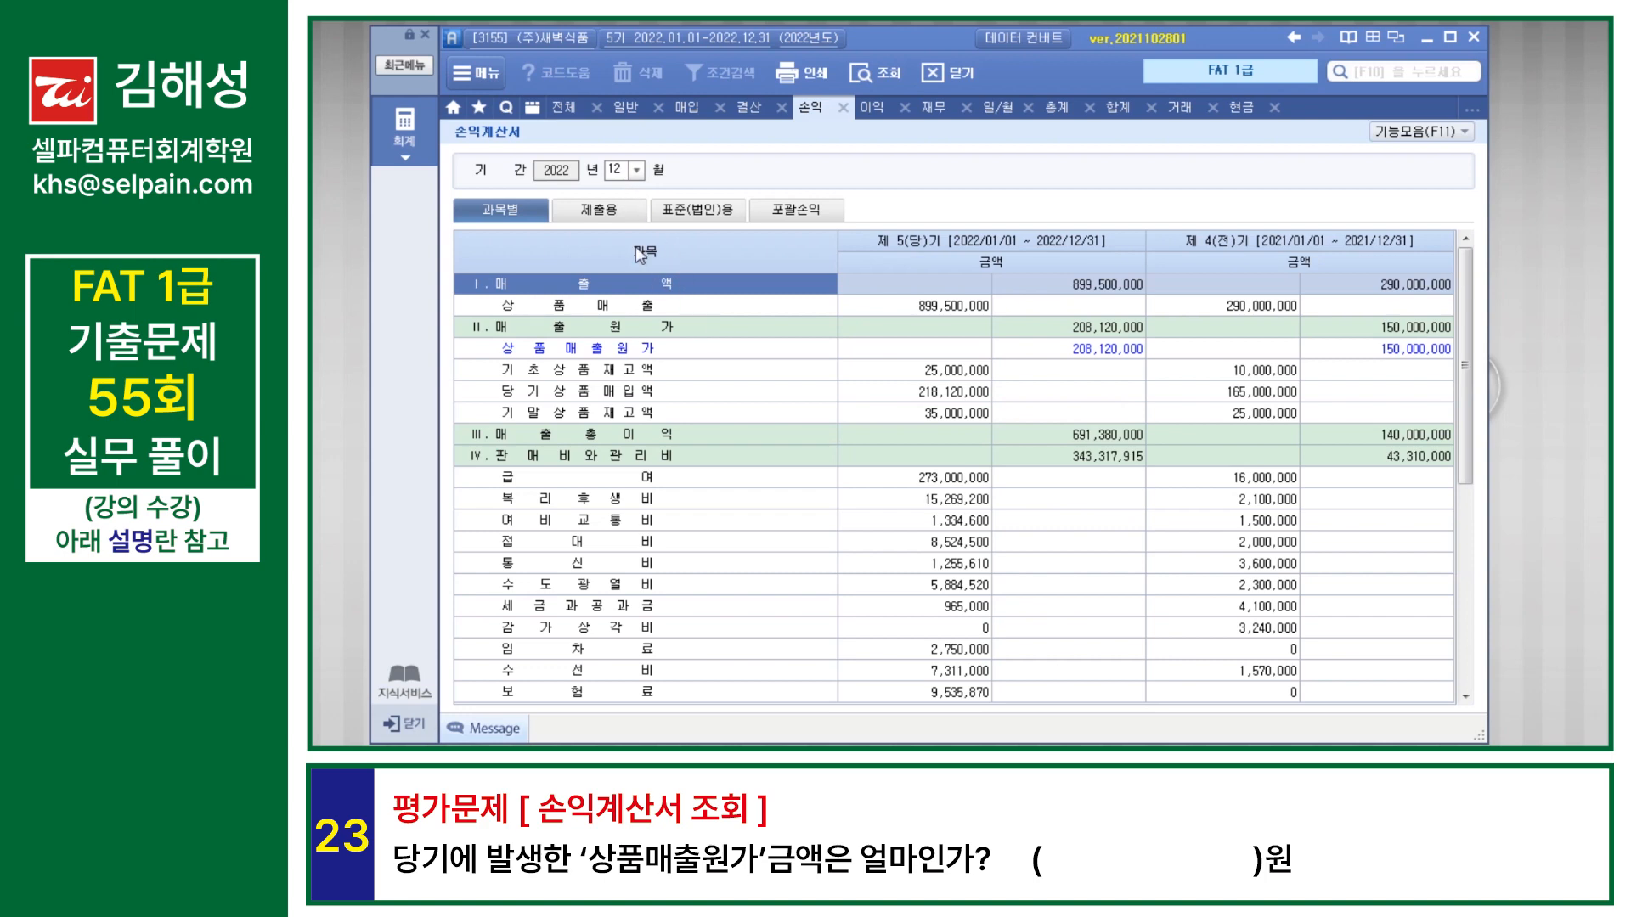
pyautogui.click(1112, 355)
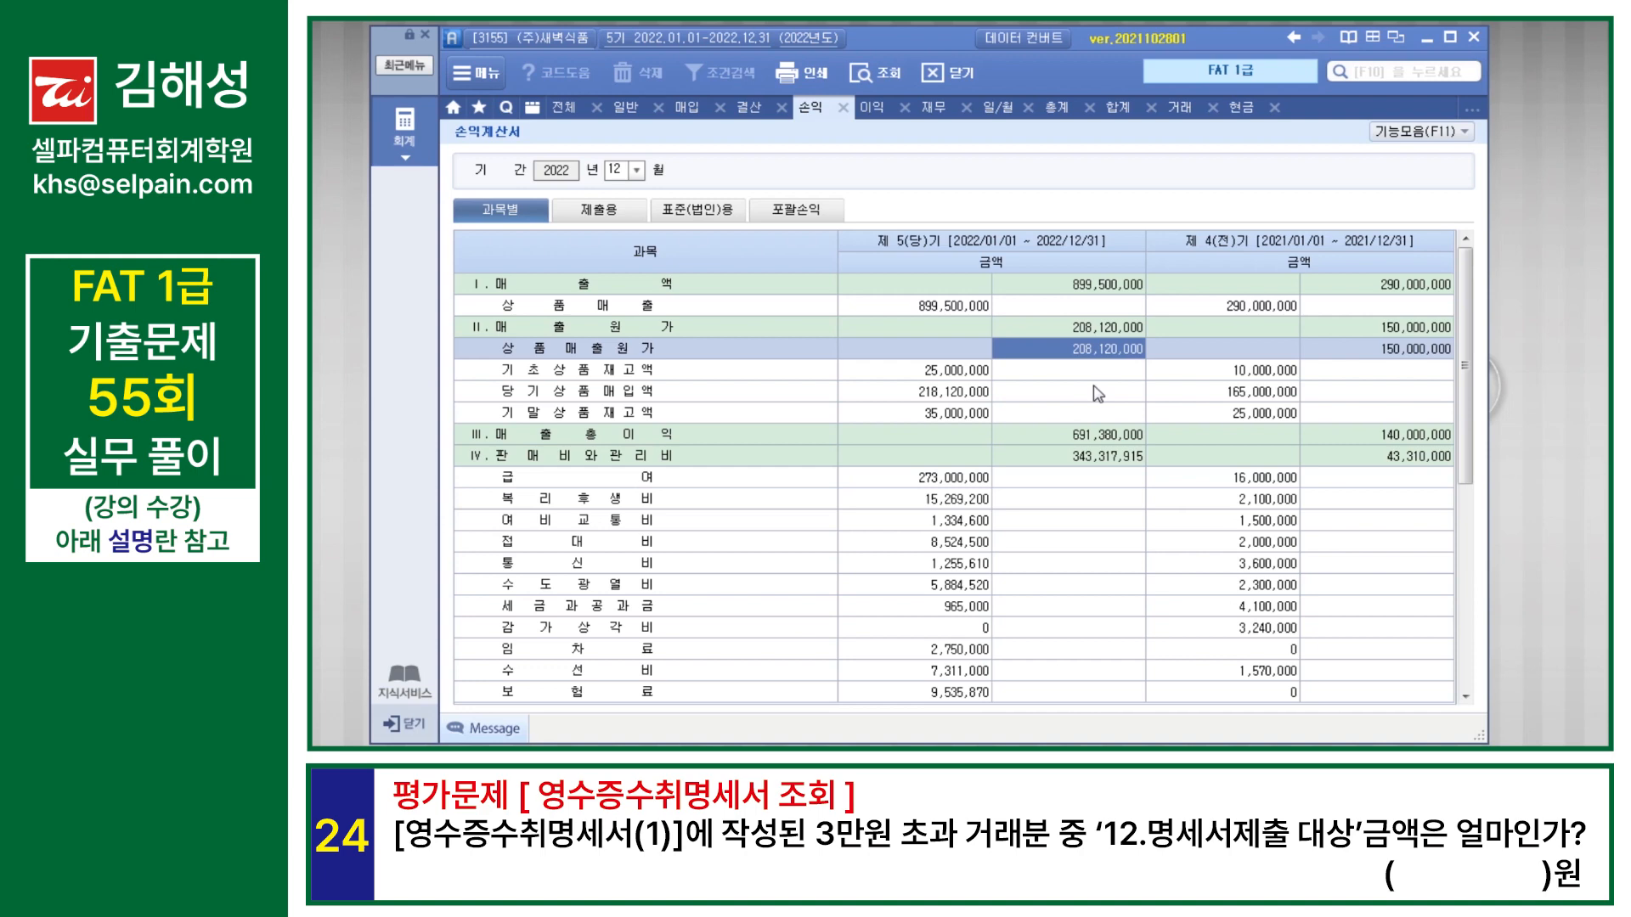
# Step: Open 영수증수취명세서(1) and check the 12.명세서제출 대상 amount for transactions over 30,000 won
pyautogui.press('F10')
pyautogui.write('영수')
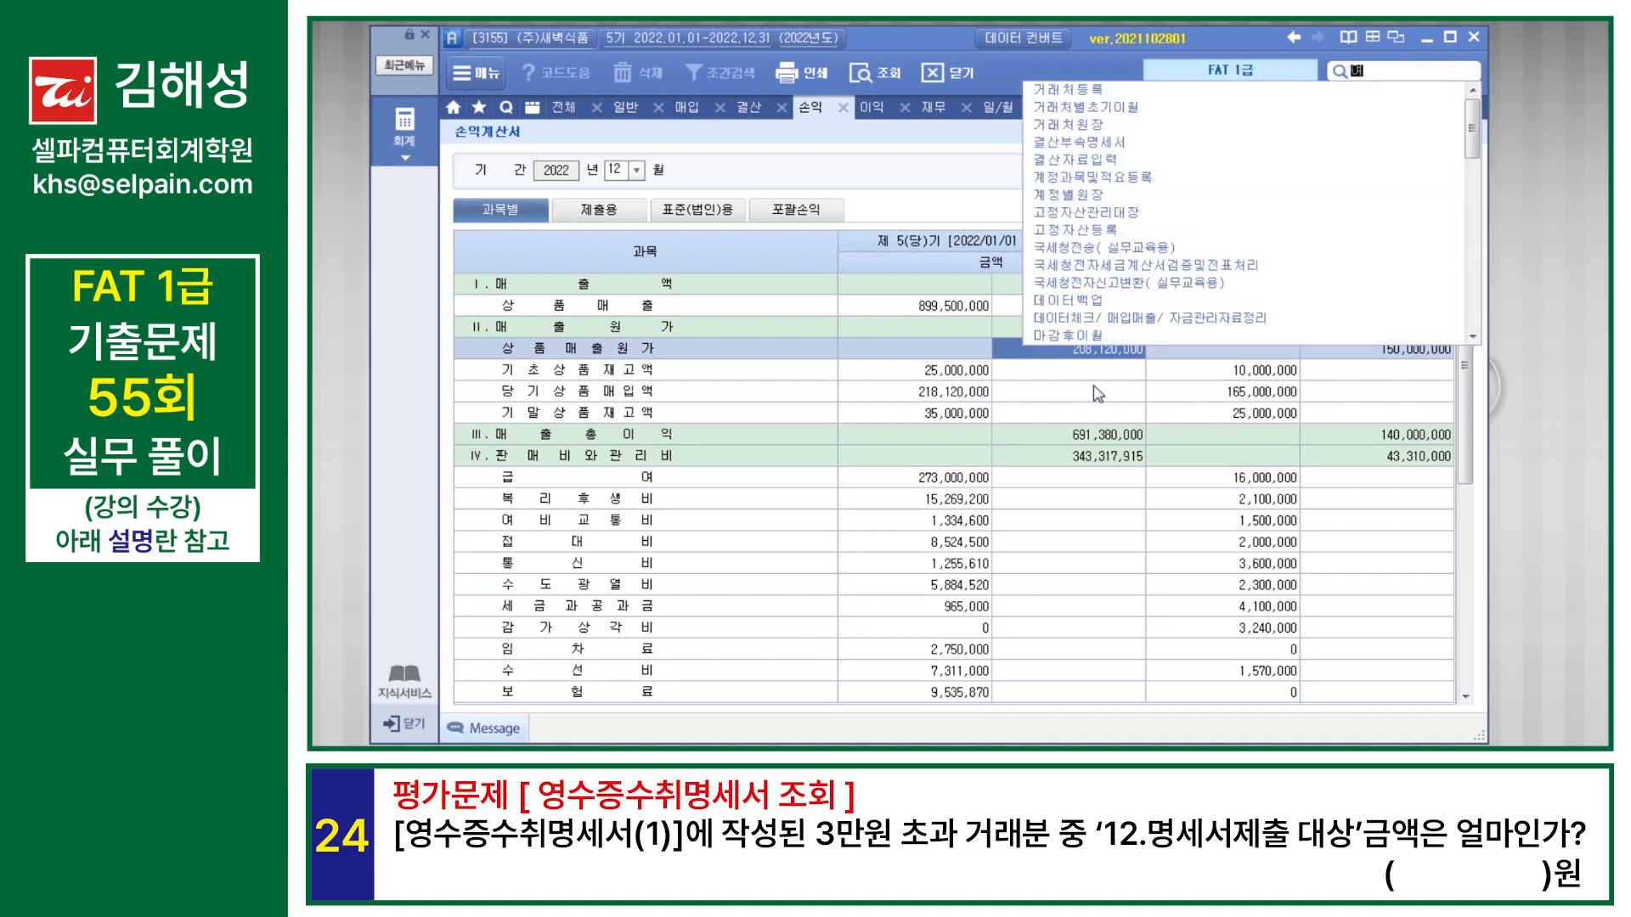
pyautogui.press('Down')
pyautogui.press('Return')
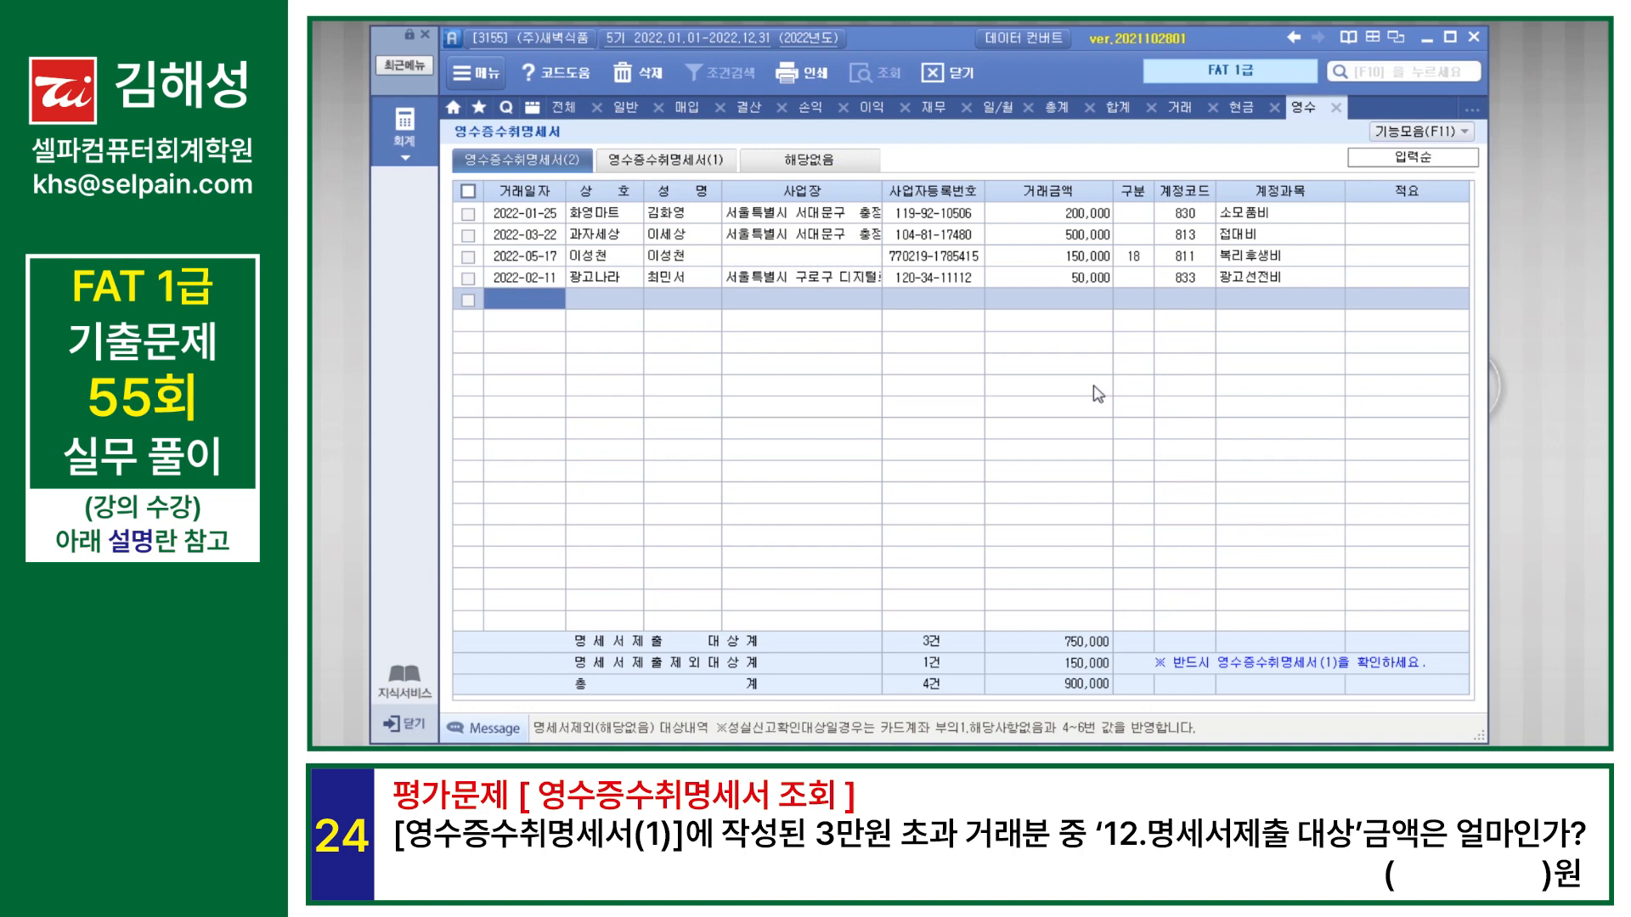
pyautogui.click(679, 162)
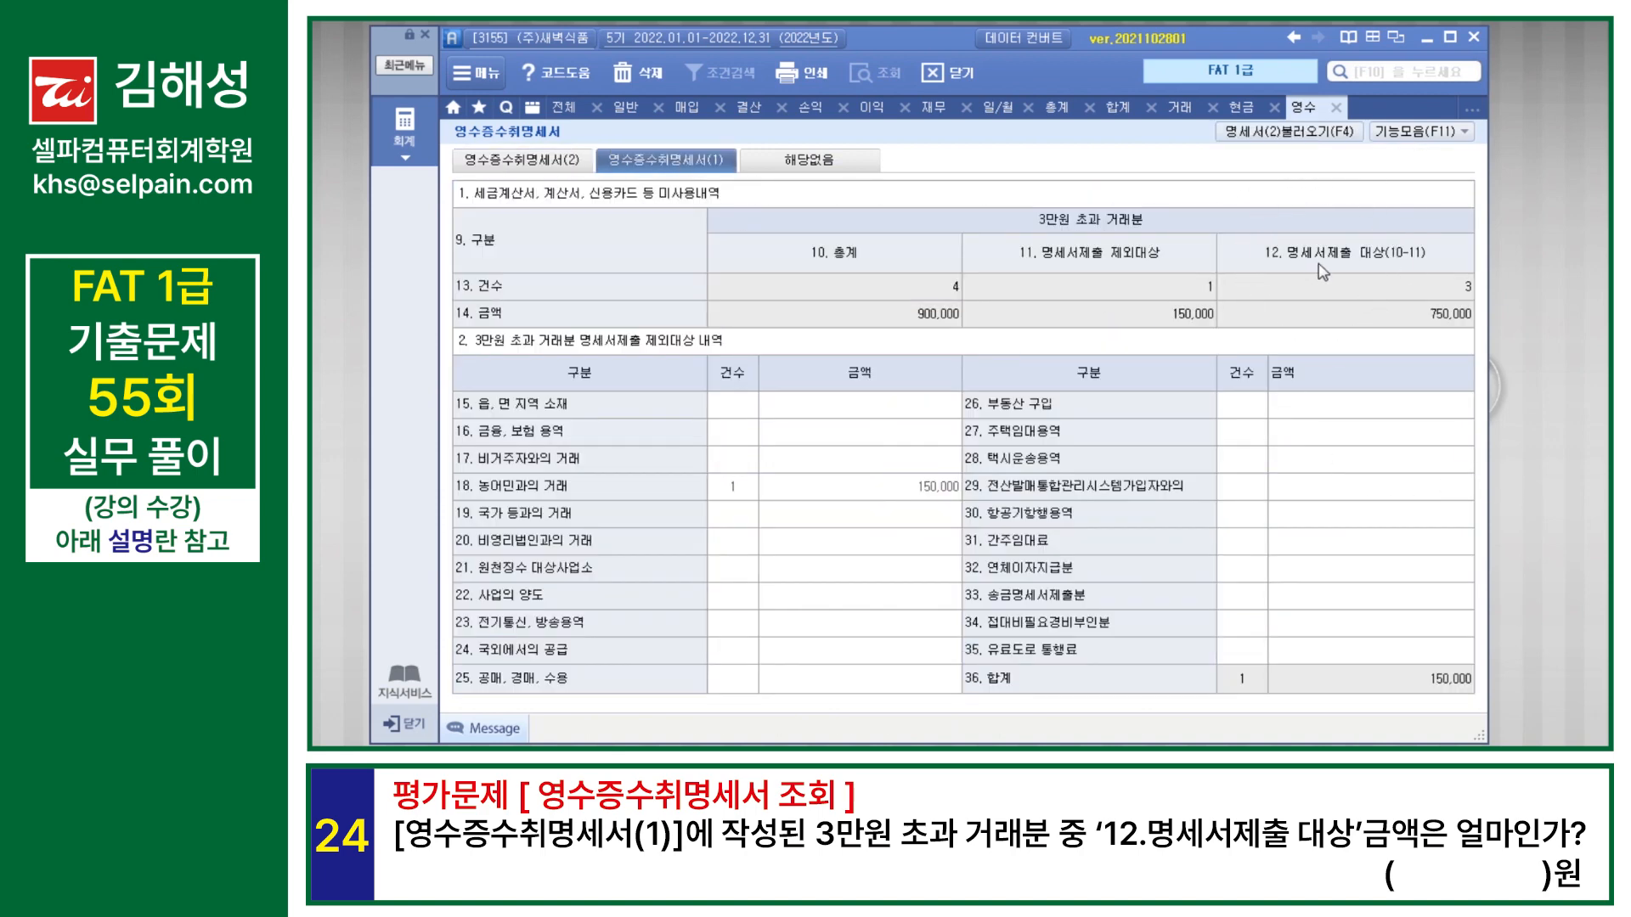
pyautogui.click(1449, 321)
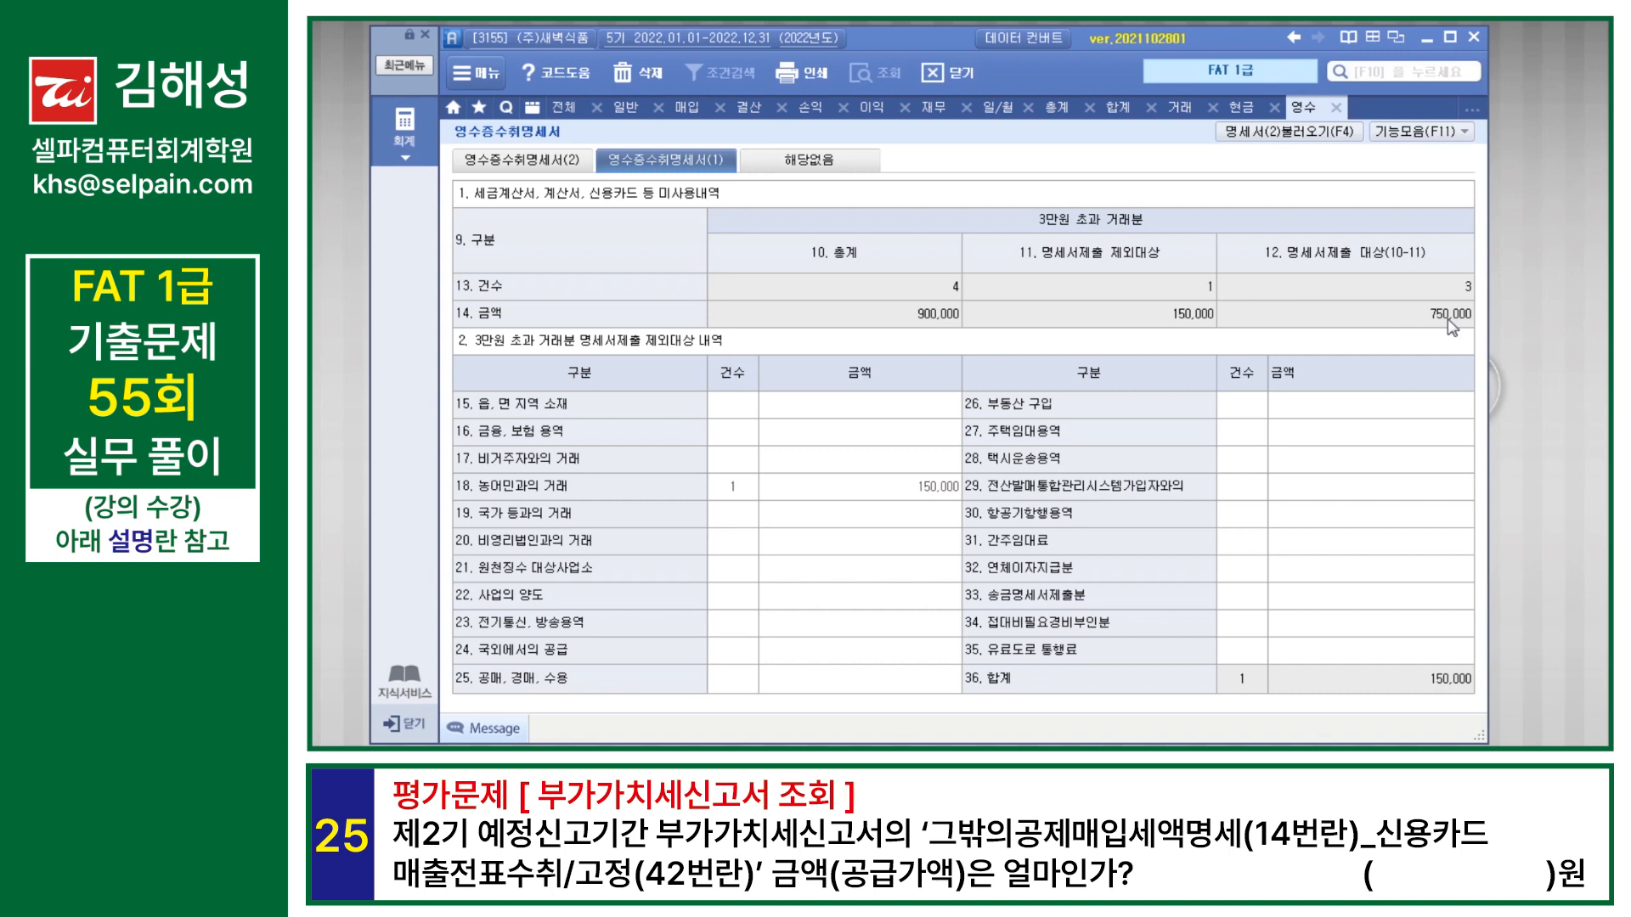
# Step: Open 부가가치세신고서 and query the 정기신고 period from July 1 to September 30, 2022
pyautogui.press('F10')
pyautogui.write('부가')
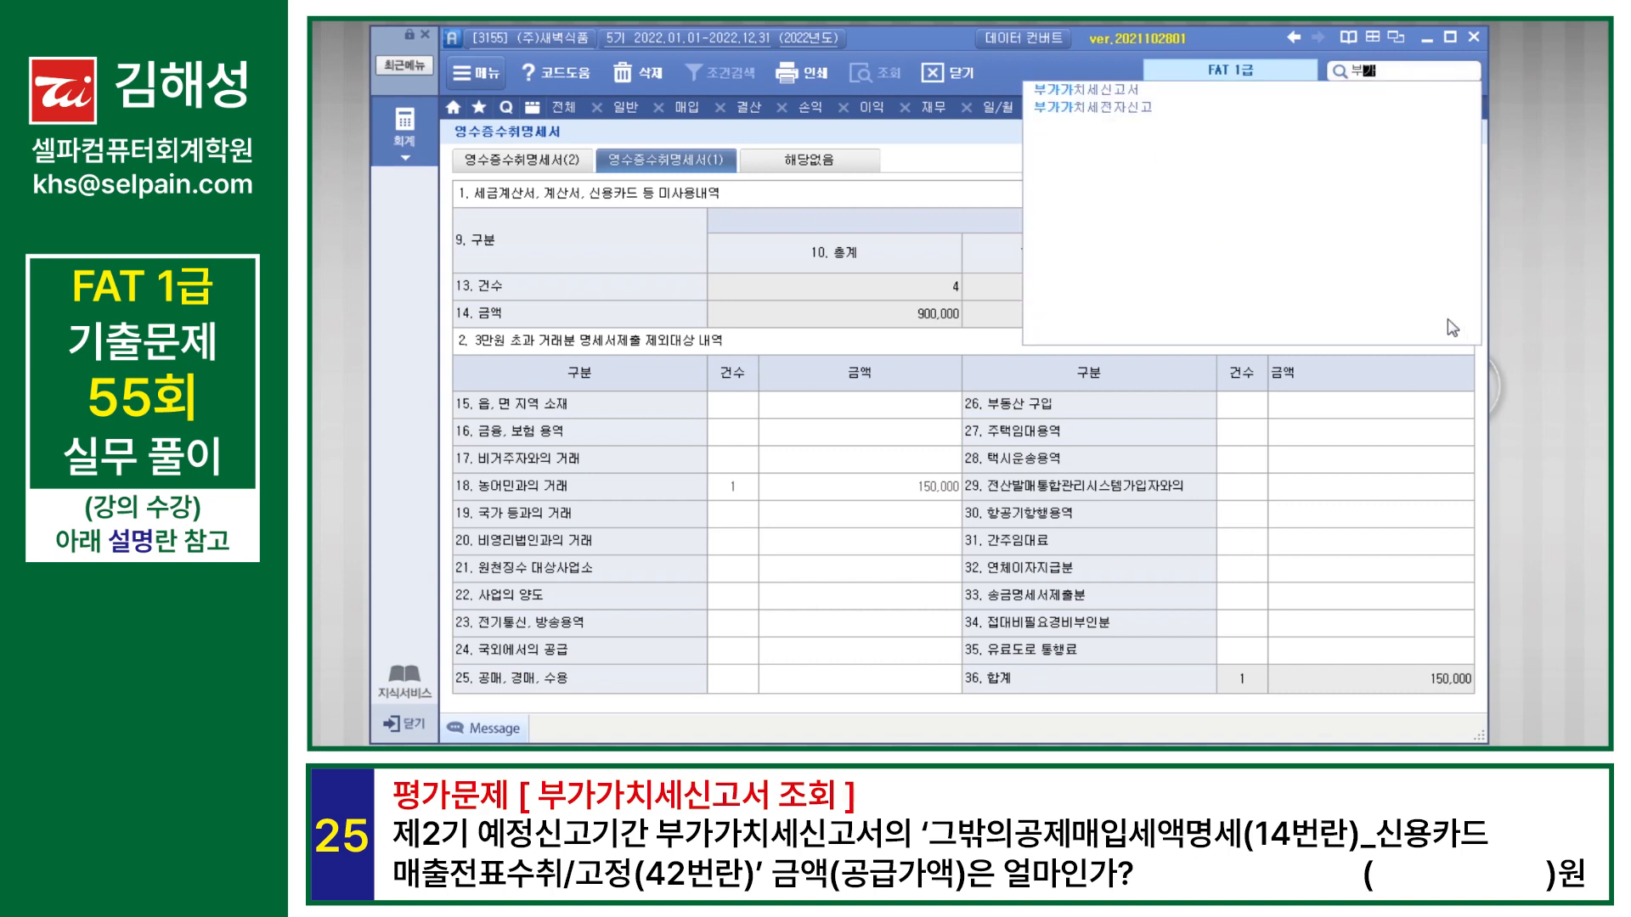
pyautogui.press('Return')
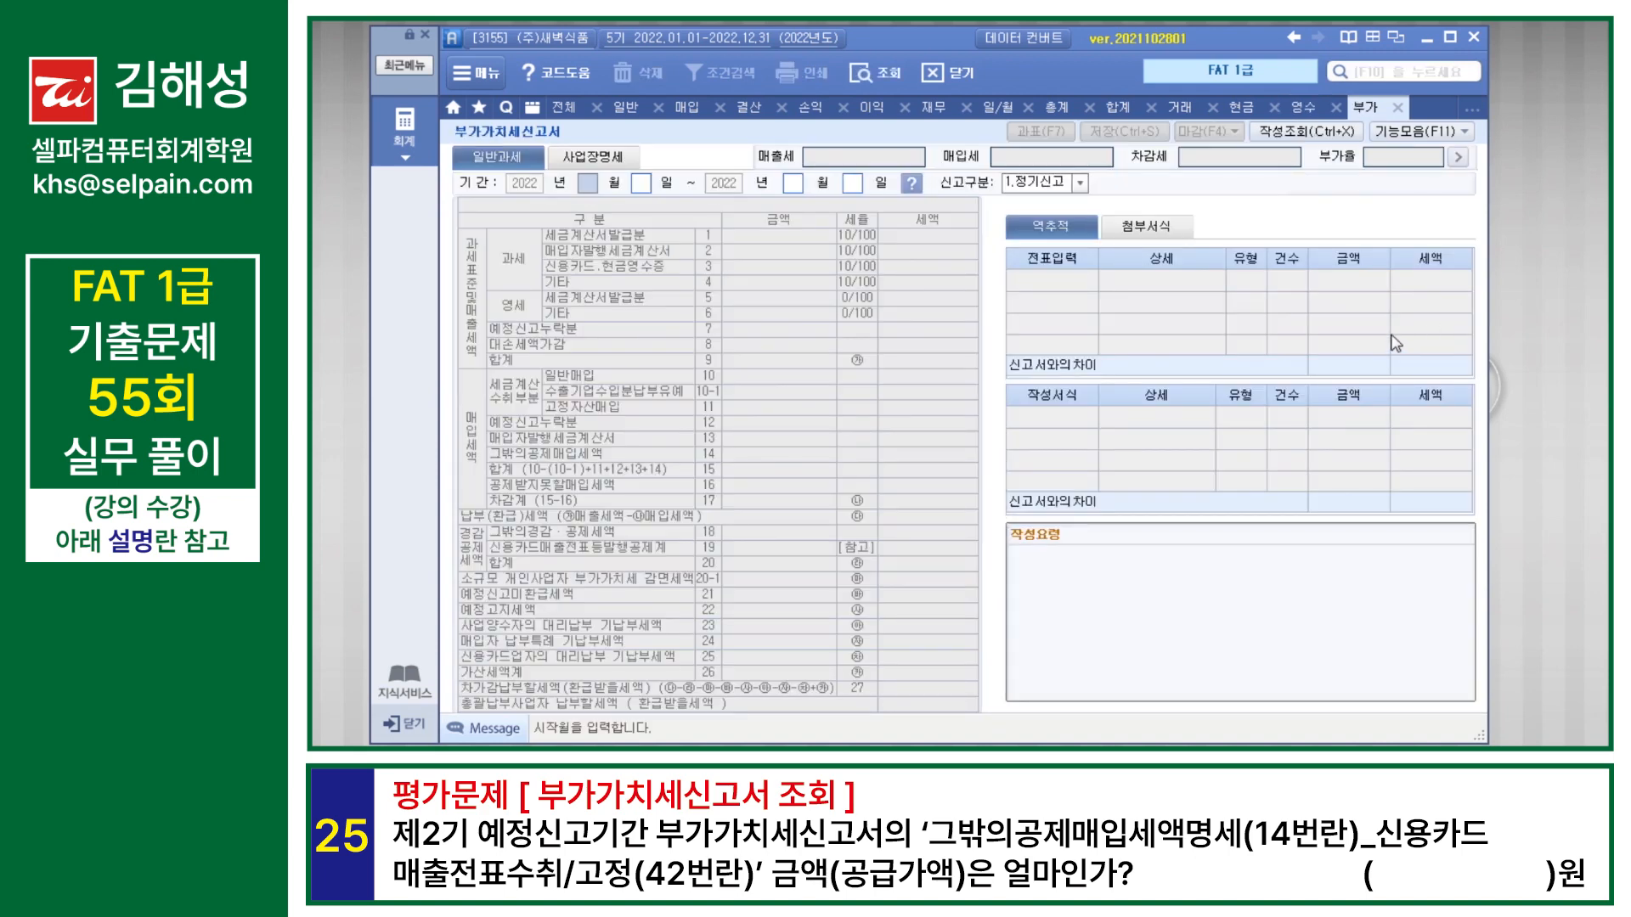
pyautogui.write('07')
pyautogui.press('Return')
pyautogui.press('Return')
pyautogui.write('09')
pyautogui.press('Return')
pyautogui.press('Return')
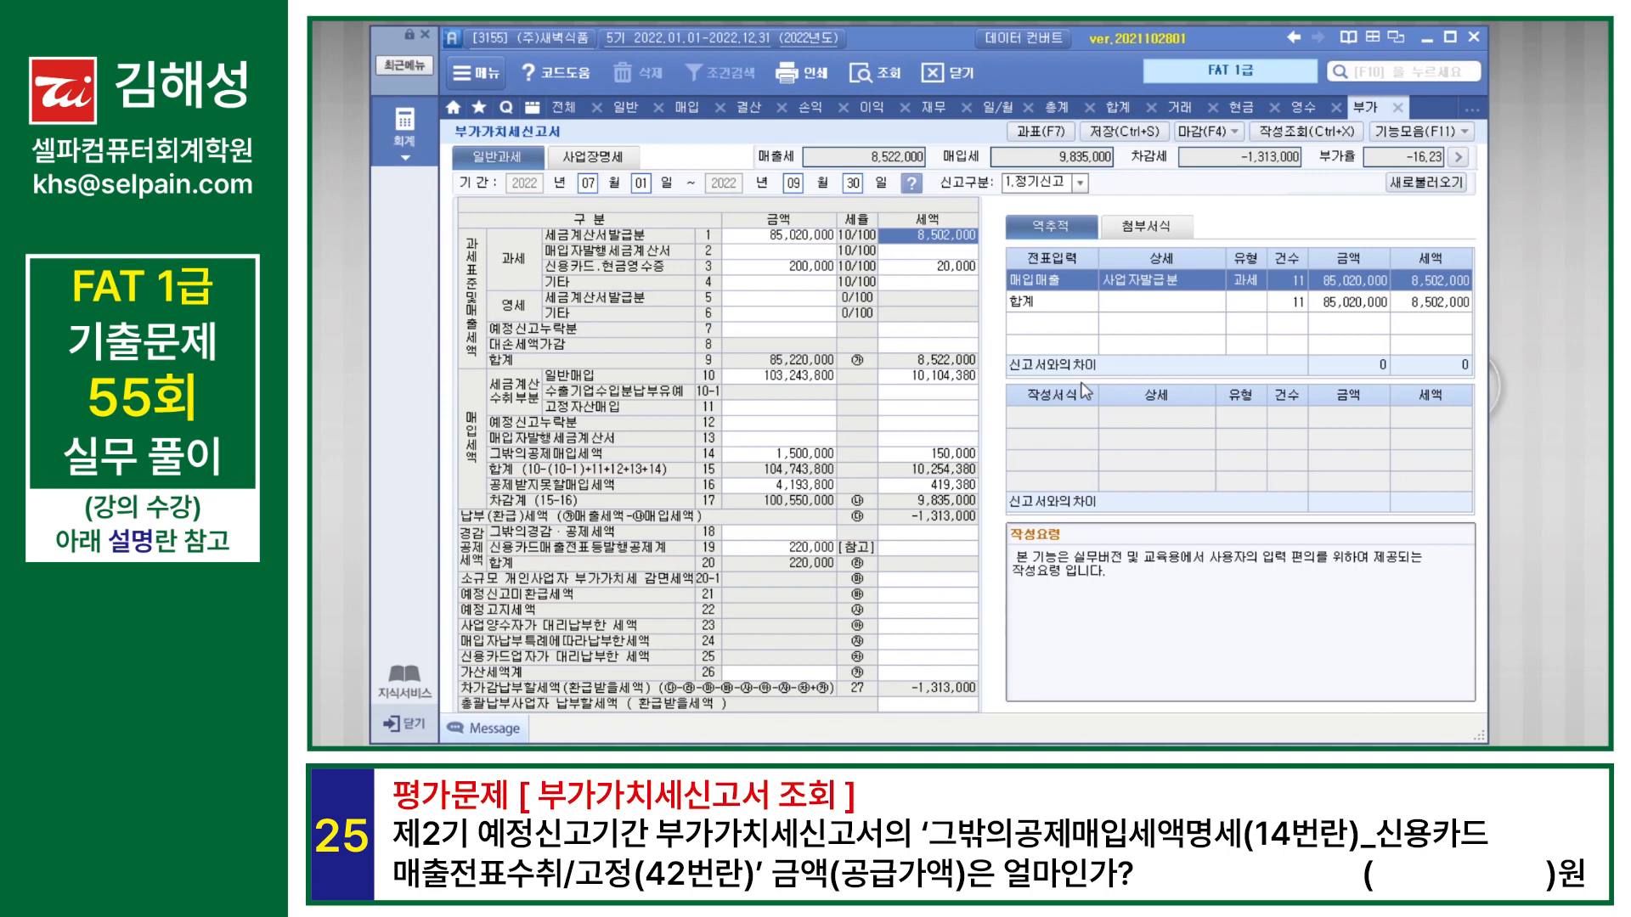
# Step: Examine the 그밖의공제매입세액명세 breakdown of line 14 and check the amount of 신용매출전표수취/고정 on line 42
pyautogui.click(798, 459)
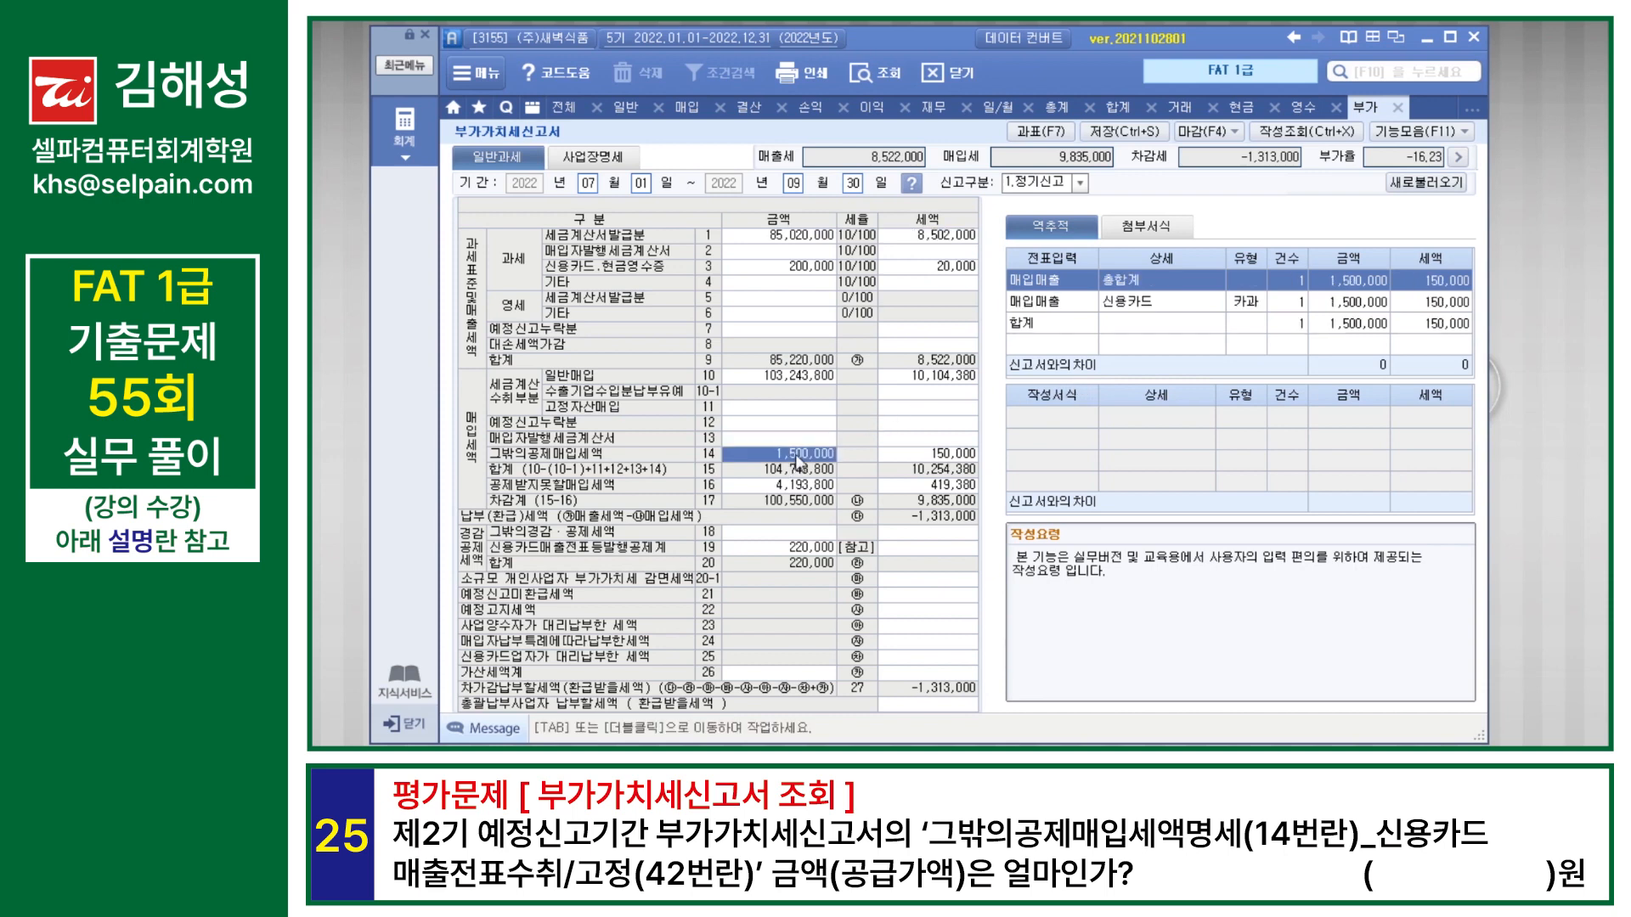
pyautogui.doubleClick(799, 459)
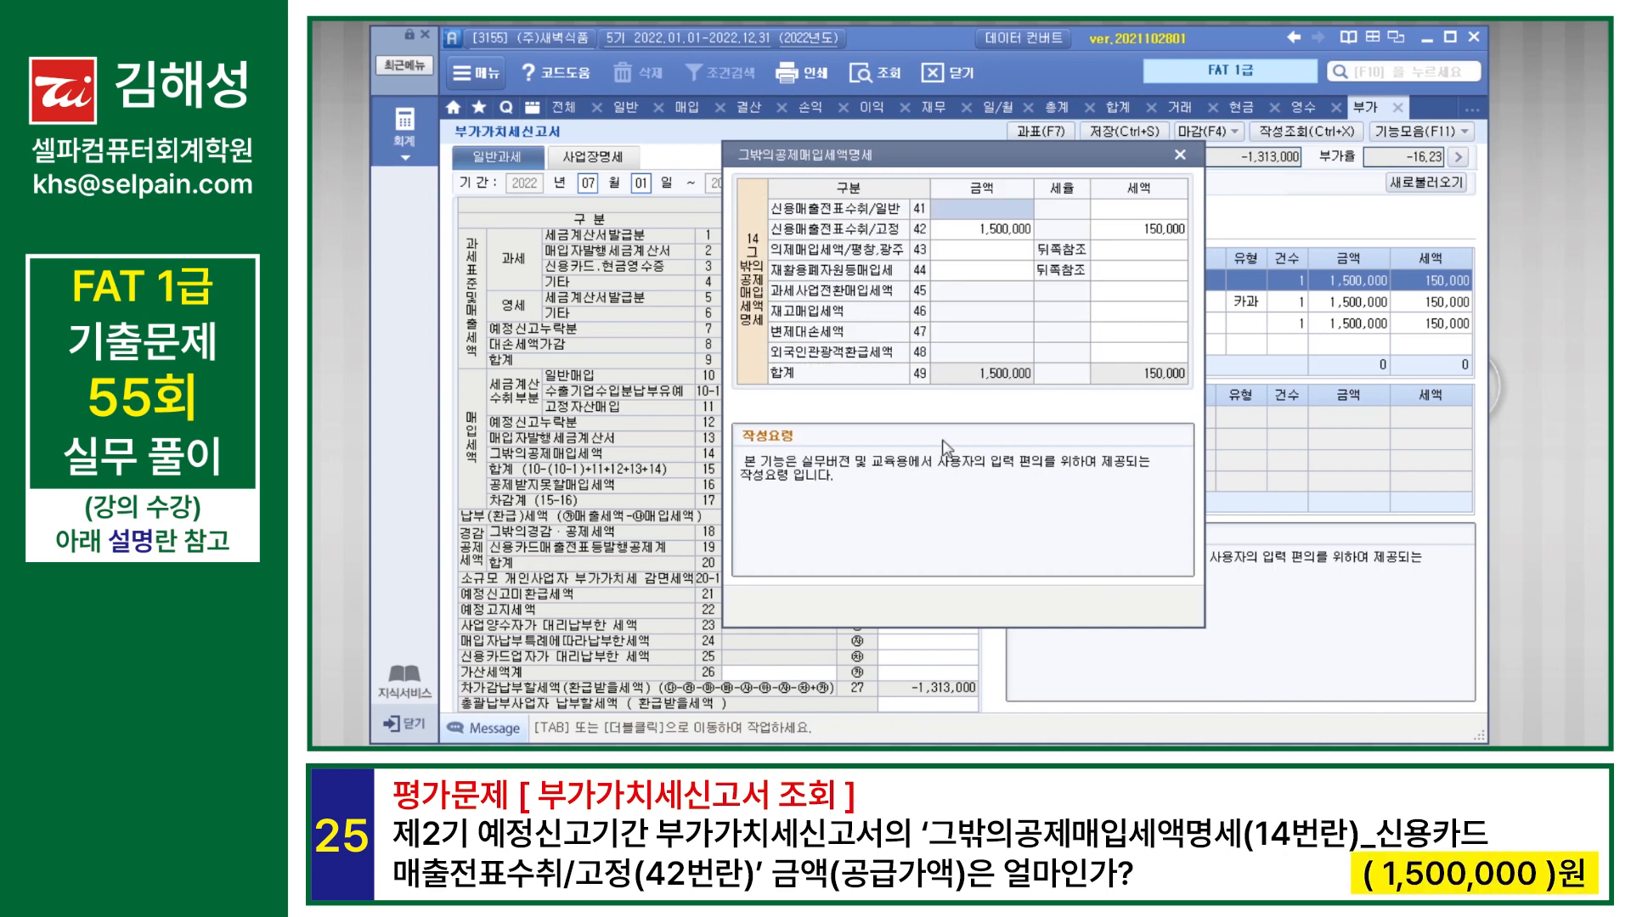
pyautogui.click(1010, 237)
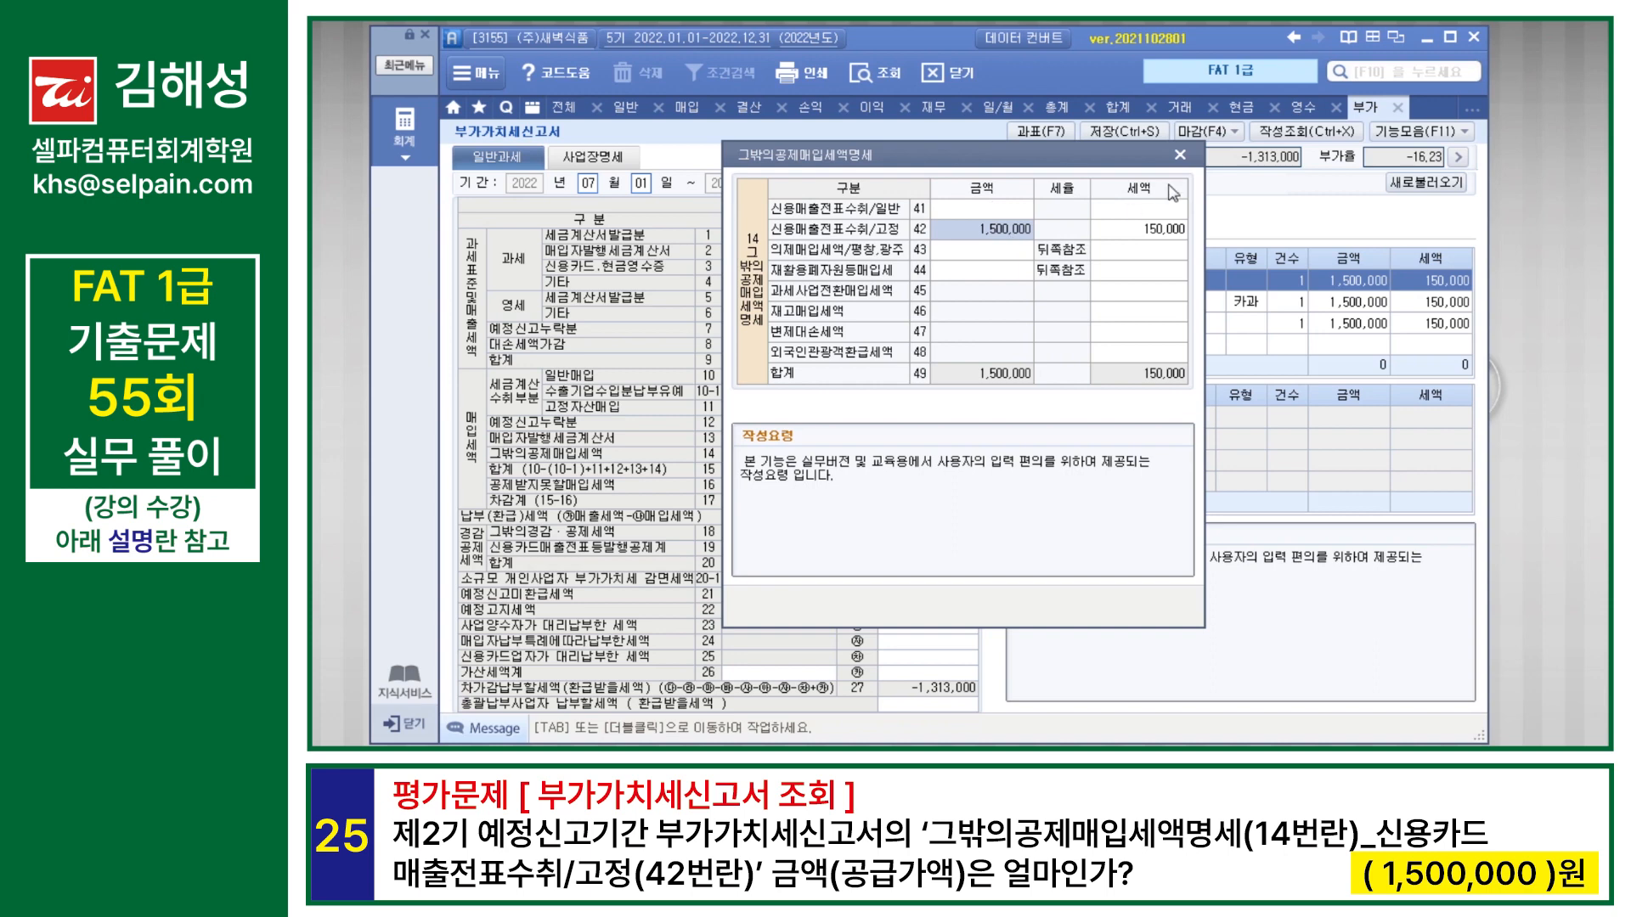
pyautogui.click(1180, 154)
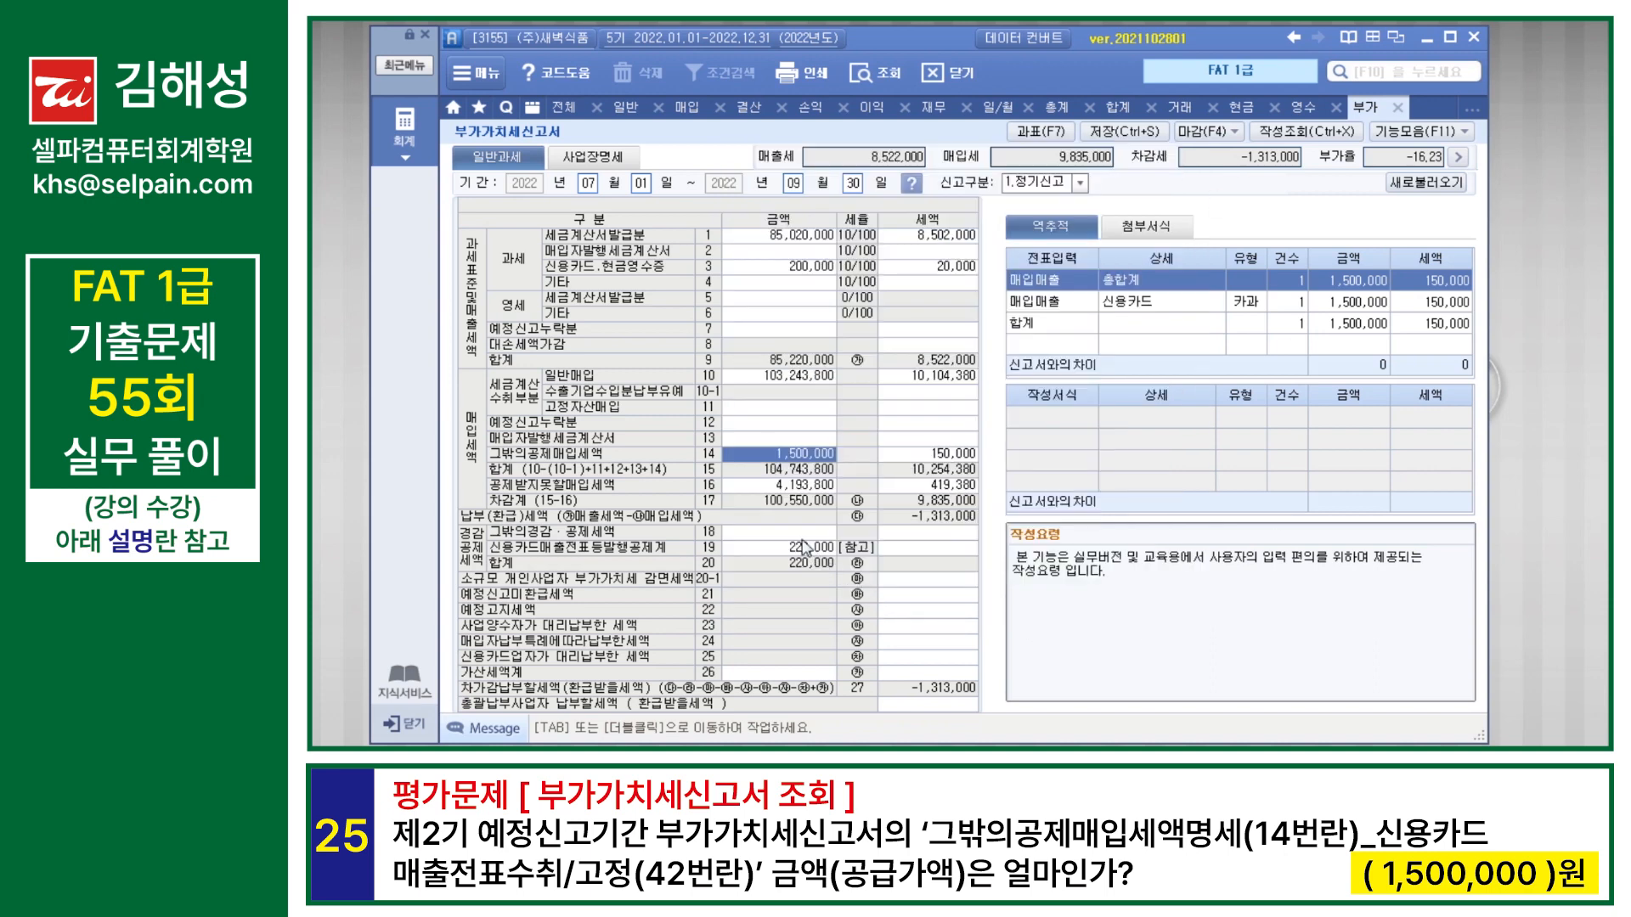
pyautogui.click(800, 485)
pyautogui.click(808, 459)
pyautogui.doubleClick(807, 457)
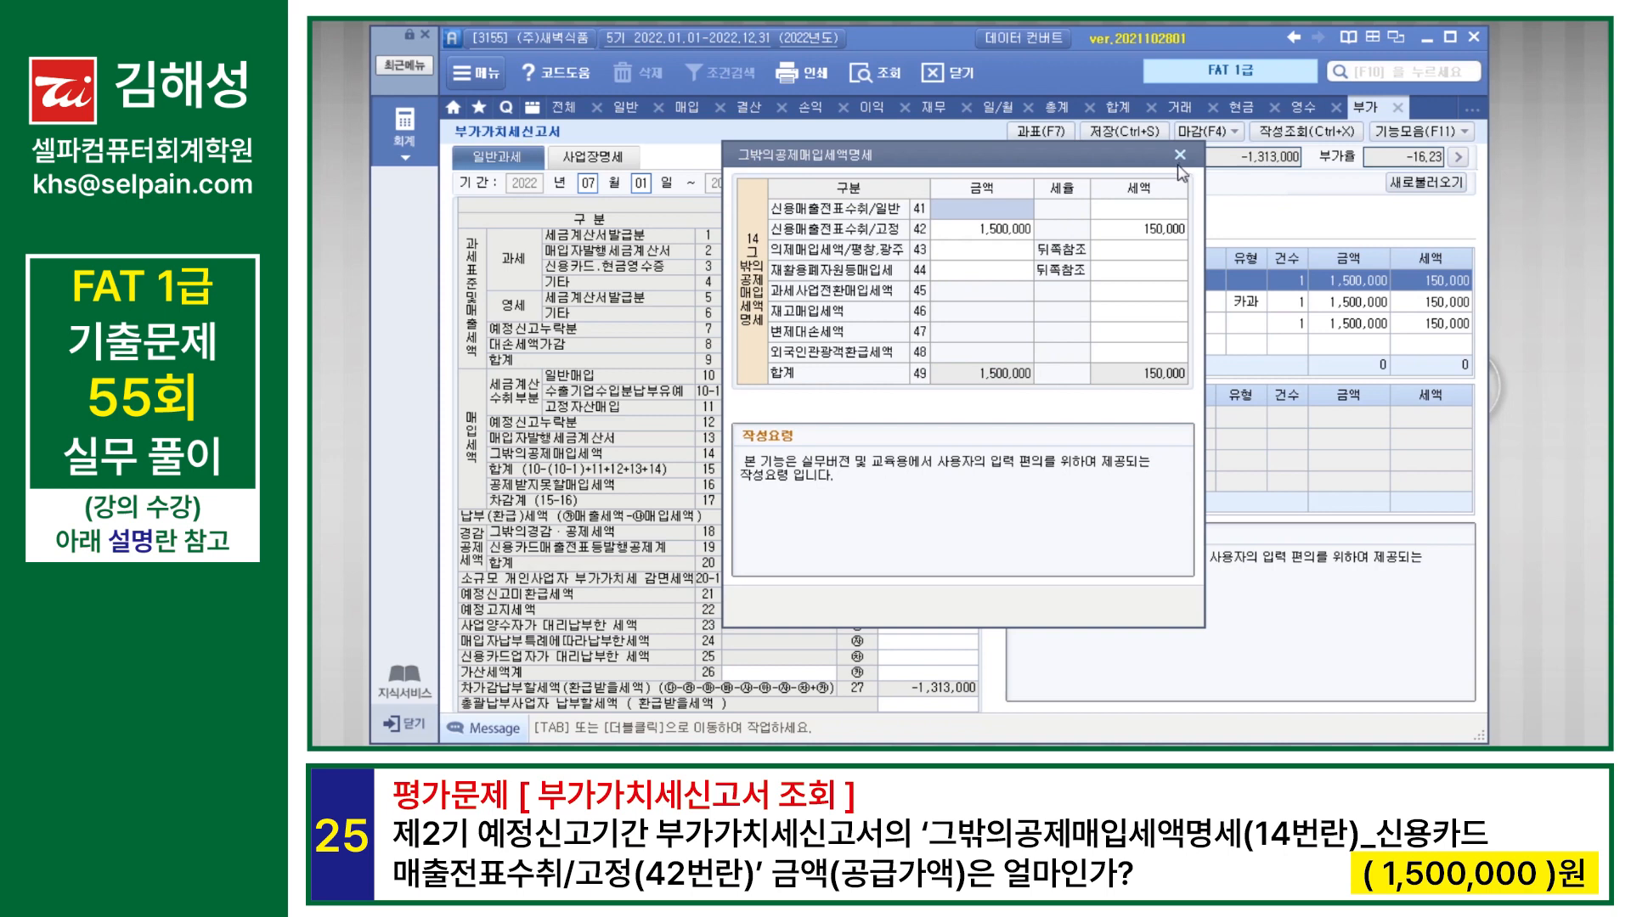
pyautogui.click(992, 231)
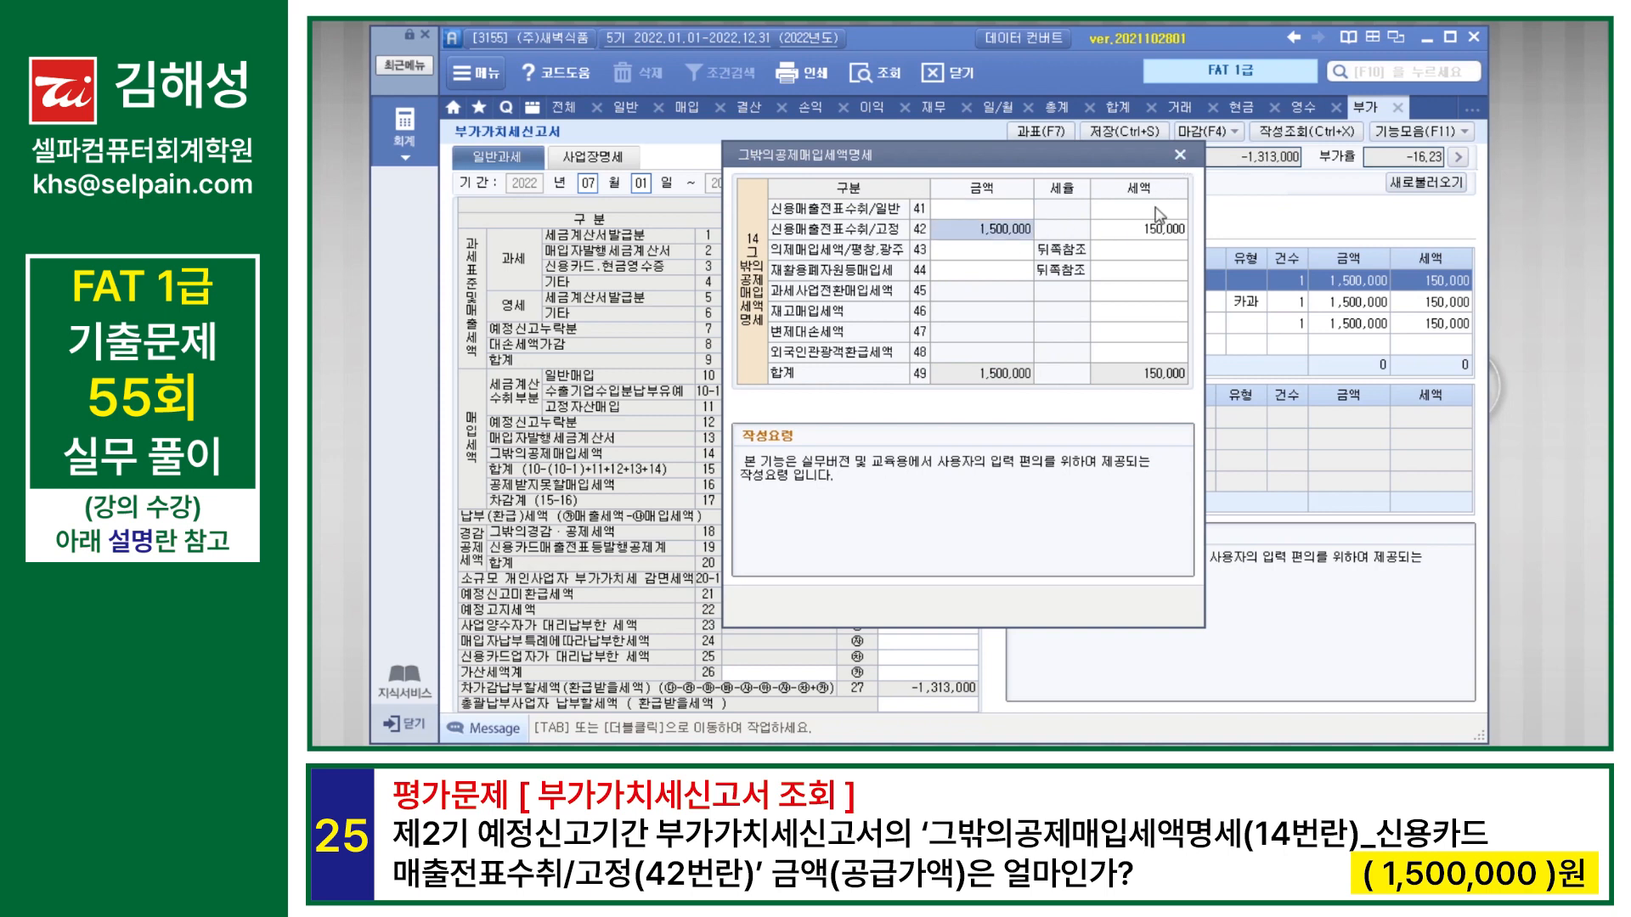
pyautogui.click(1180, 156)
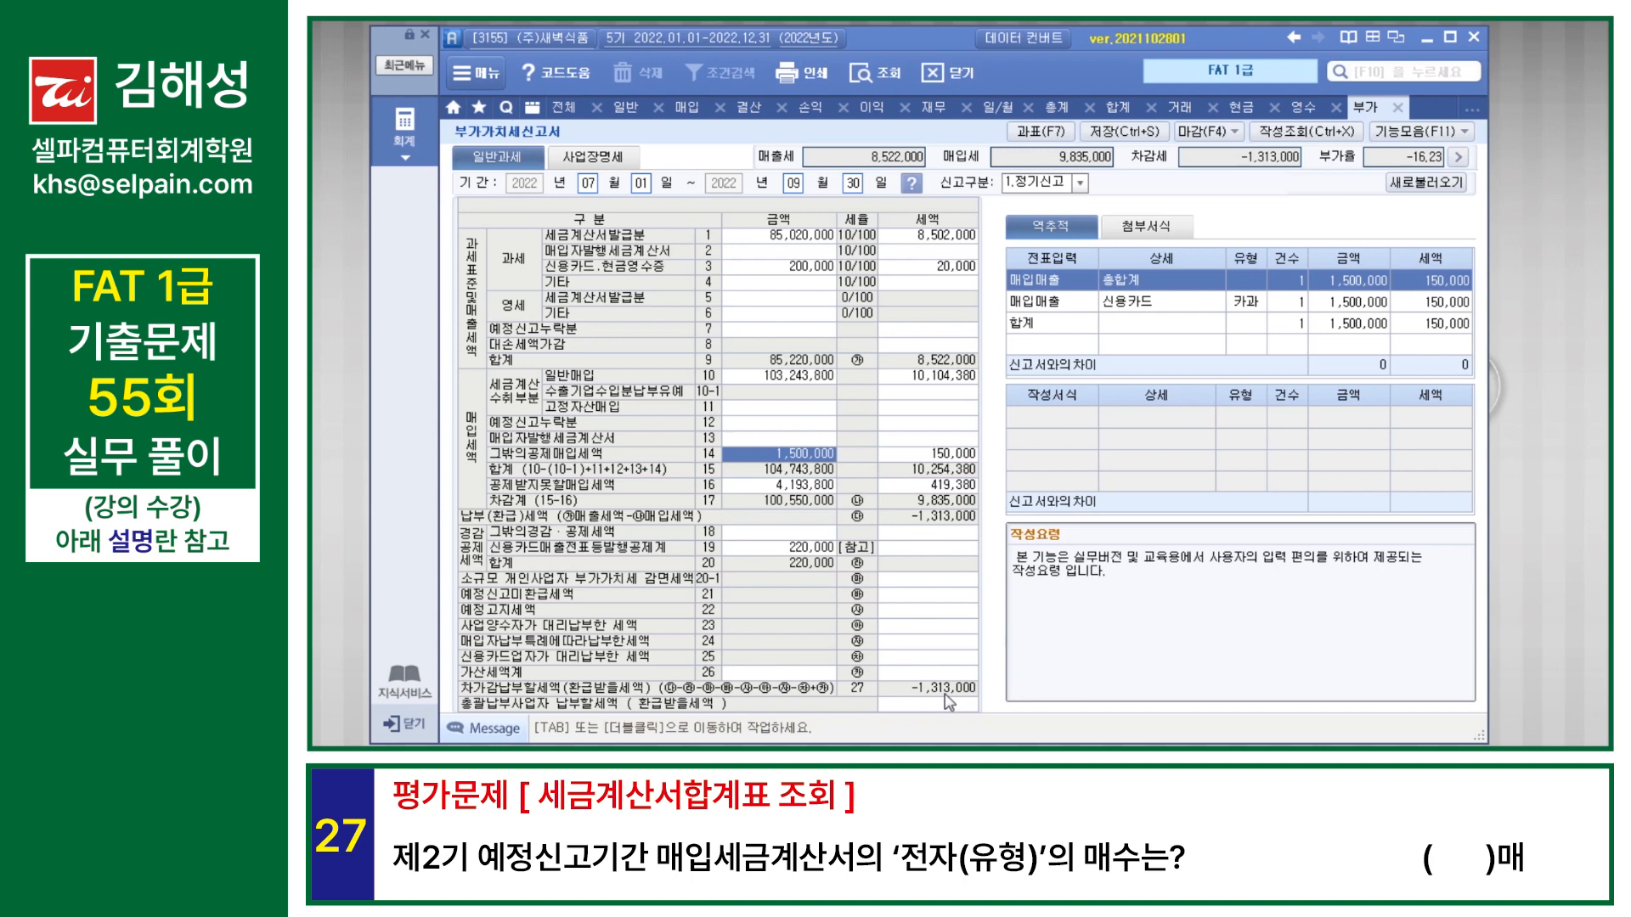
# Step: Query 세금계산서합계표 for July to September 2022 and check the 매수 of 전자 type under 매입세금계산서
pyautogui.press('F10')
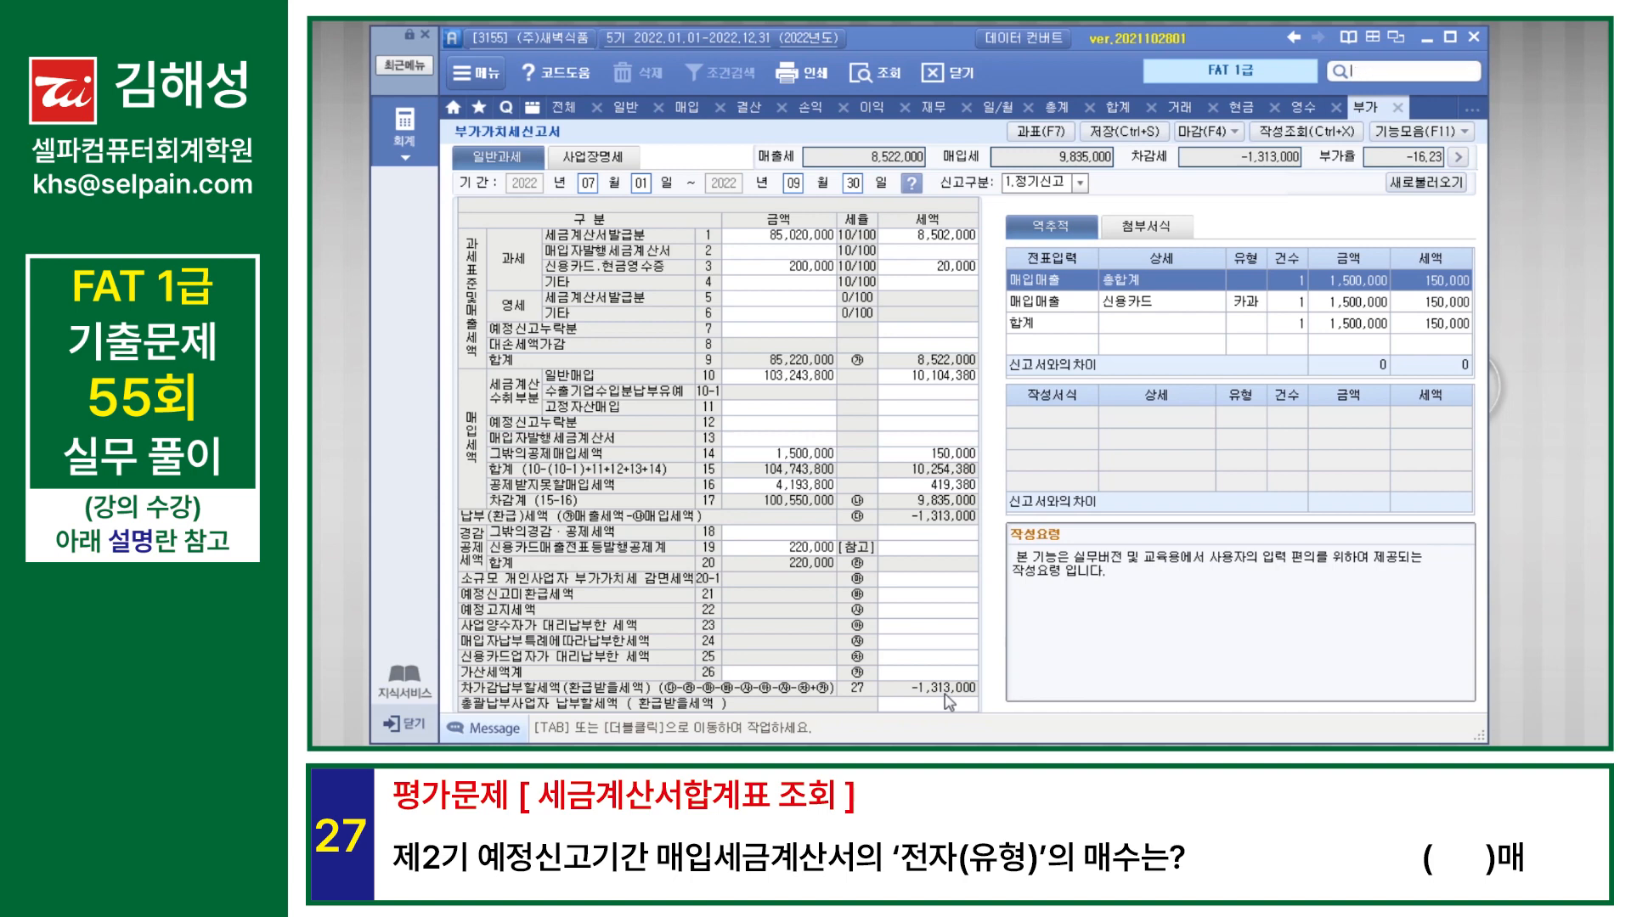
pyautogui.write('세금')
pyautogui.press('Down')
pyautogui.press('Down')
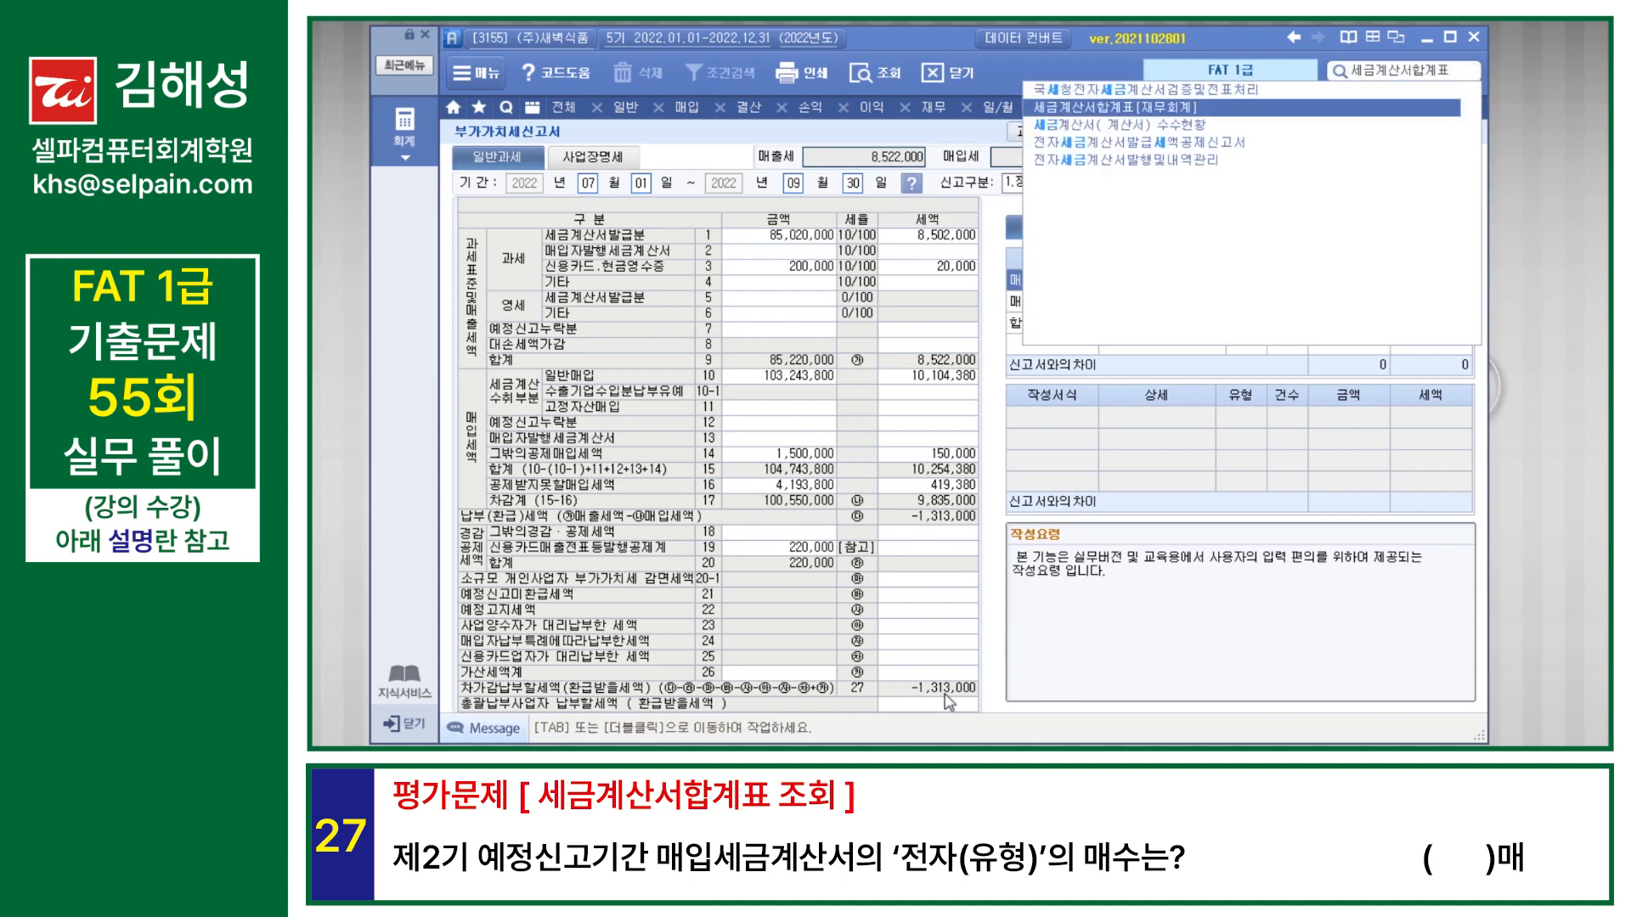
pyautogui.press('Return')
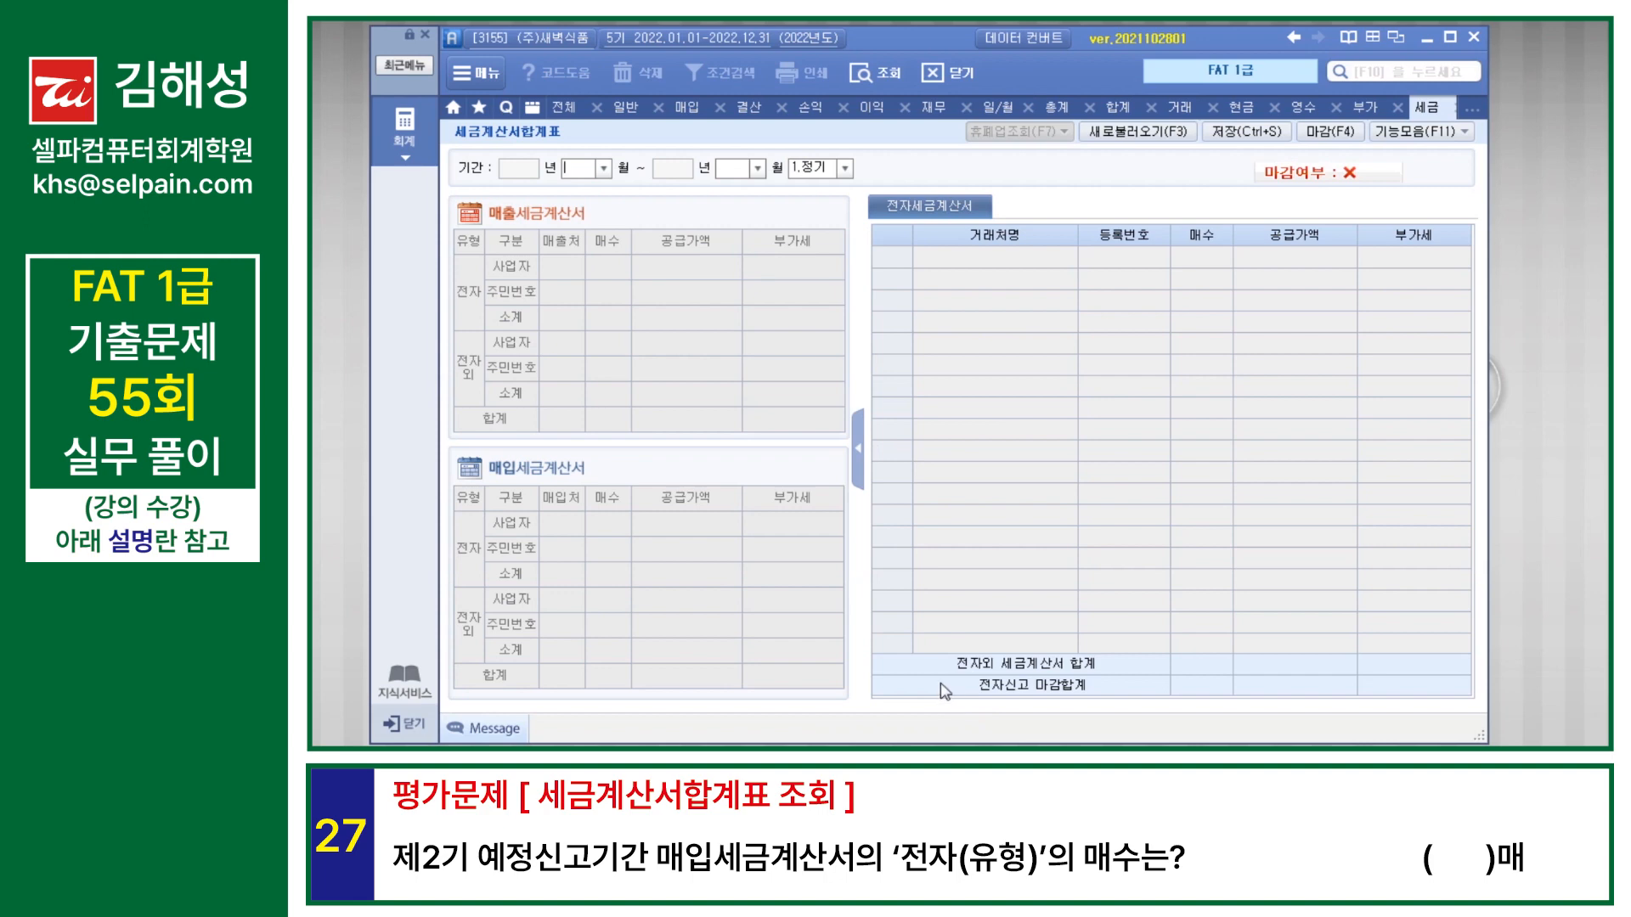
pyautogui.write('07')
pyautogui.press('Return')
pyautogui.write('09')
pyautogui.press('Return')
pyautogui.press('Return')
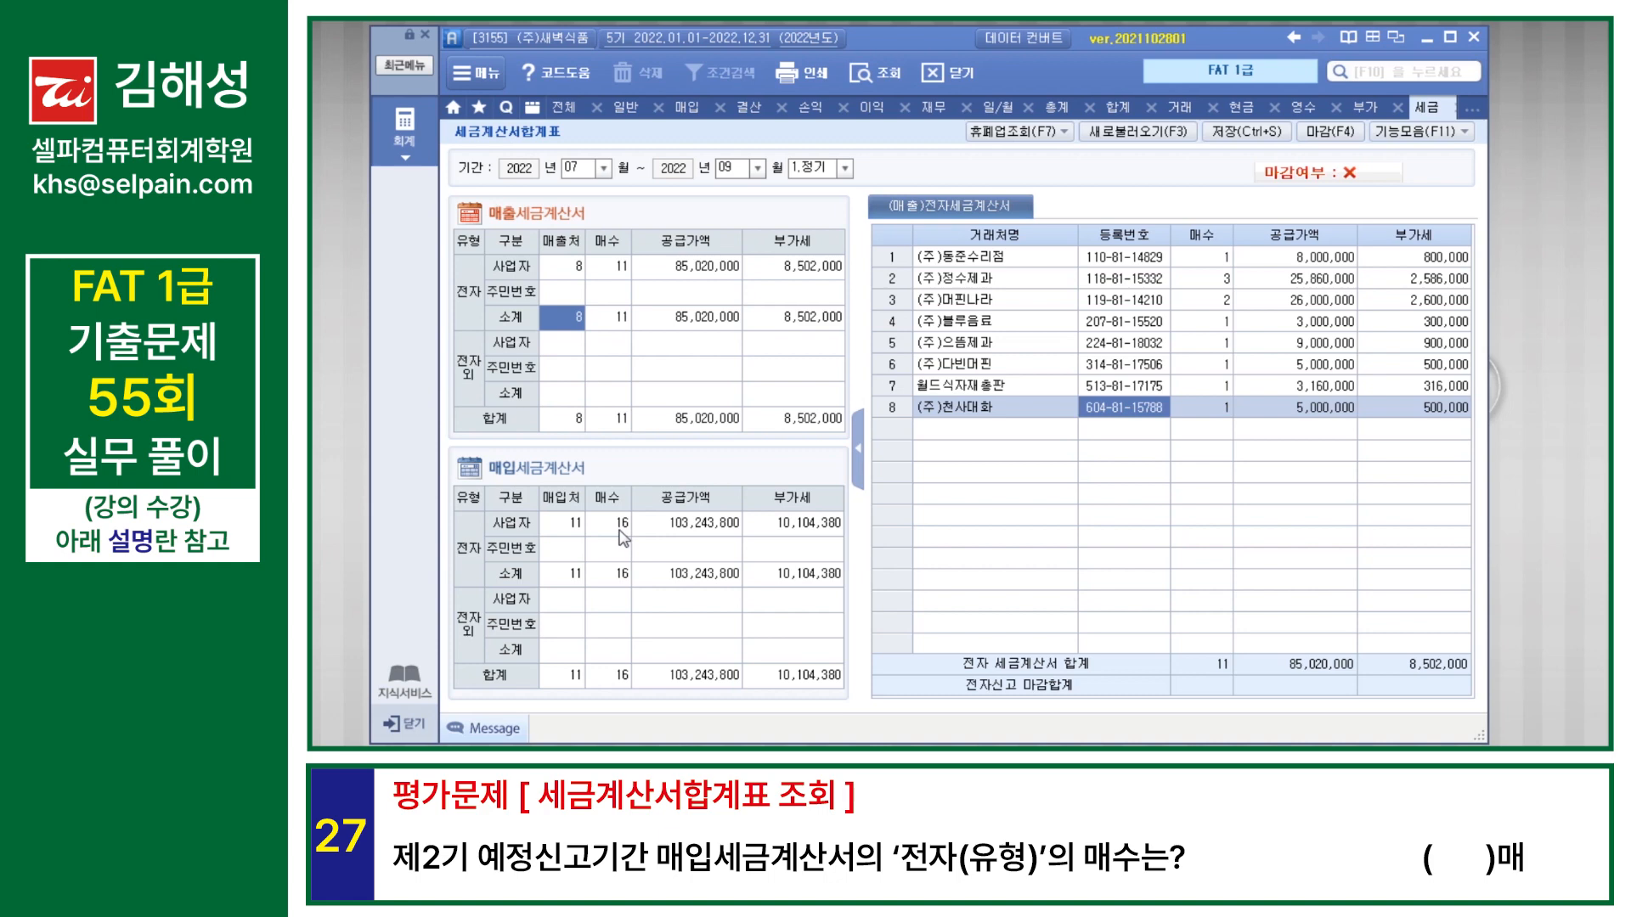
pyautogui.click(621, 527)
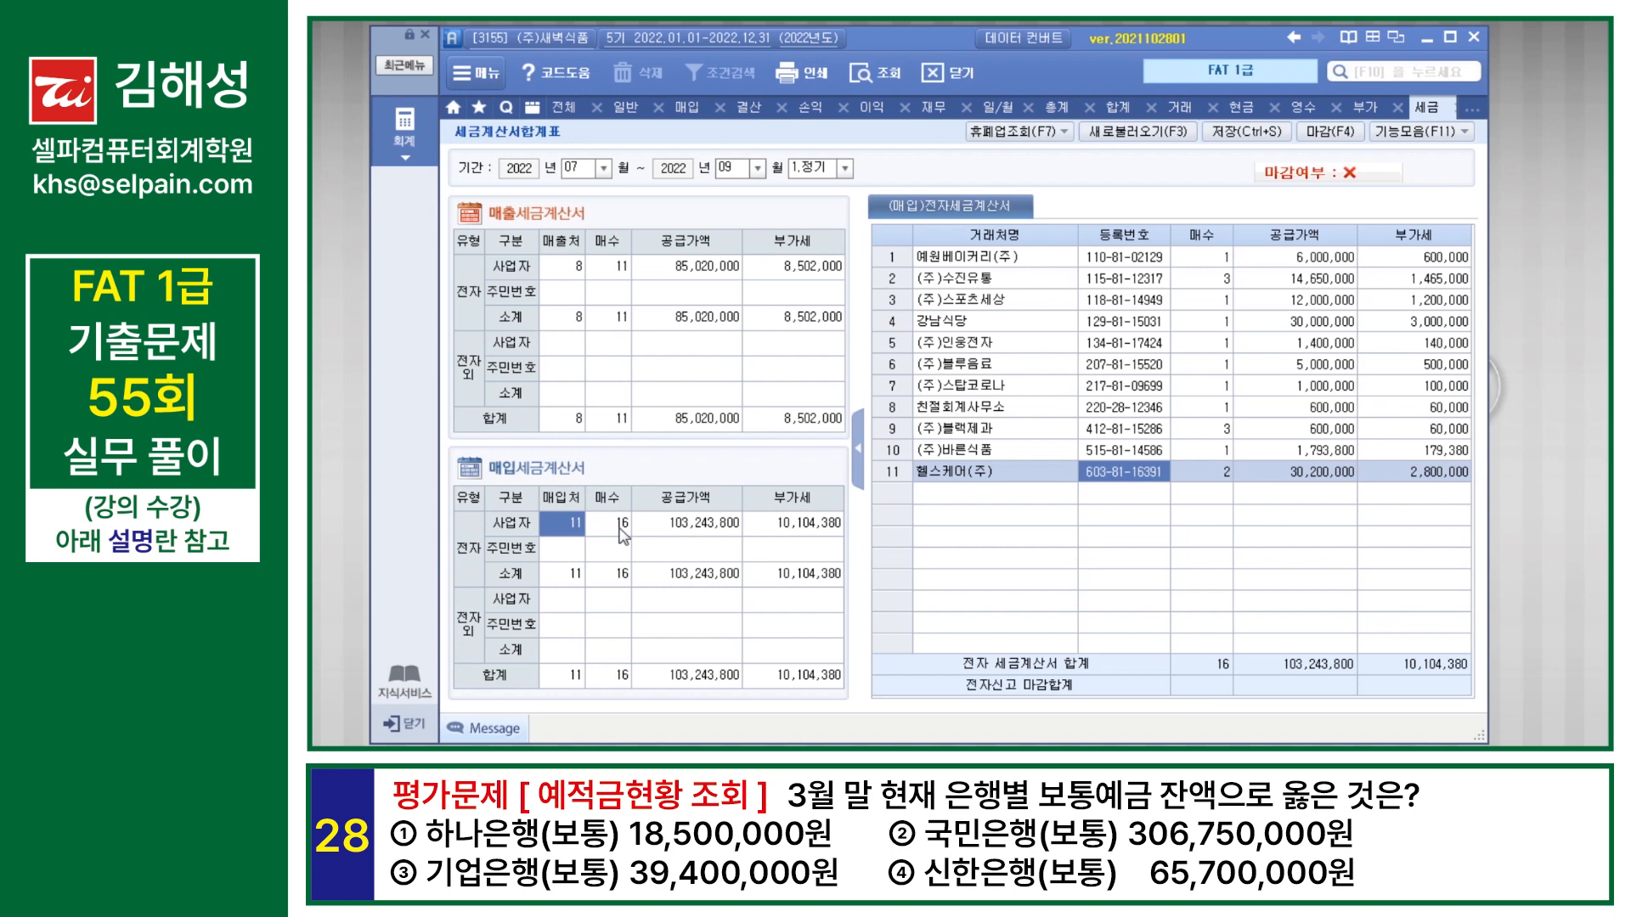
# Step: Open 예적금현황 and query the account balances as of March 31, 2022
pyautogui.press('F10')
pyautogui.write('예저')
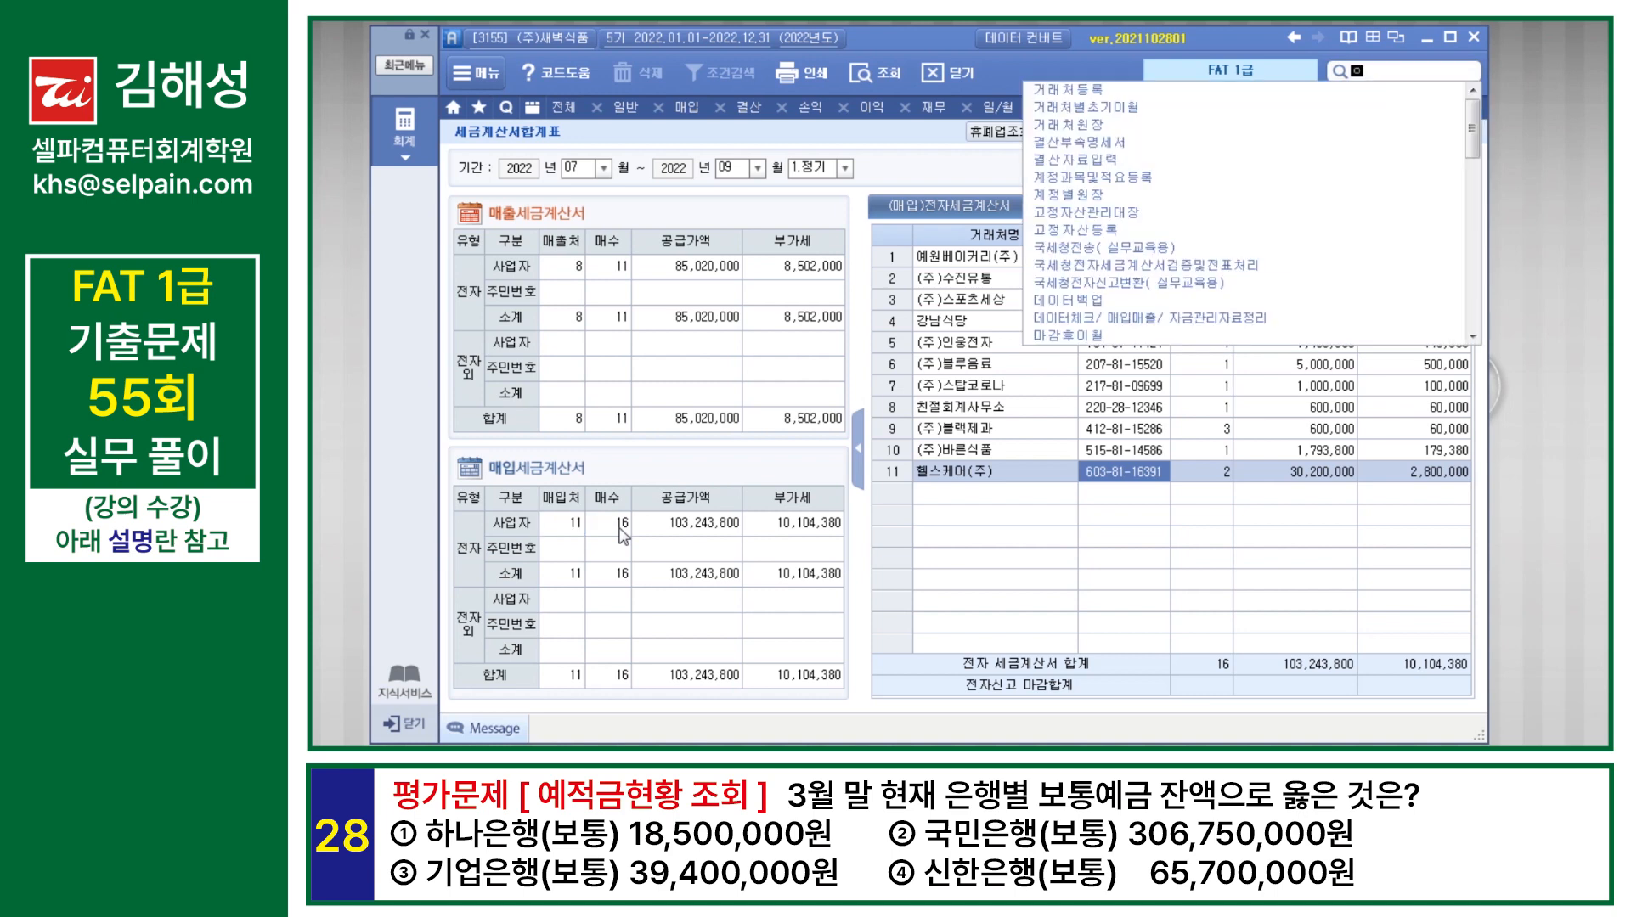
pyautogui.press('Return')
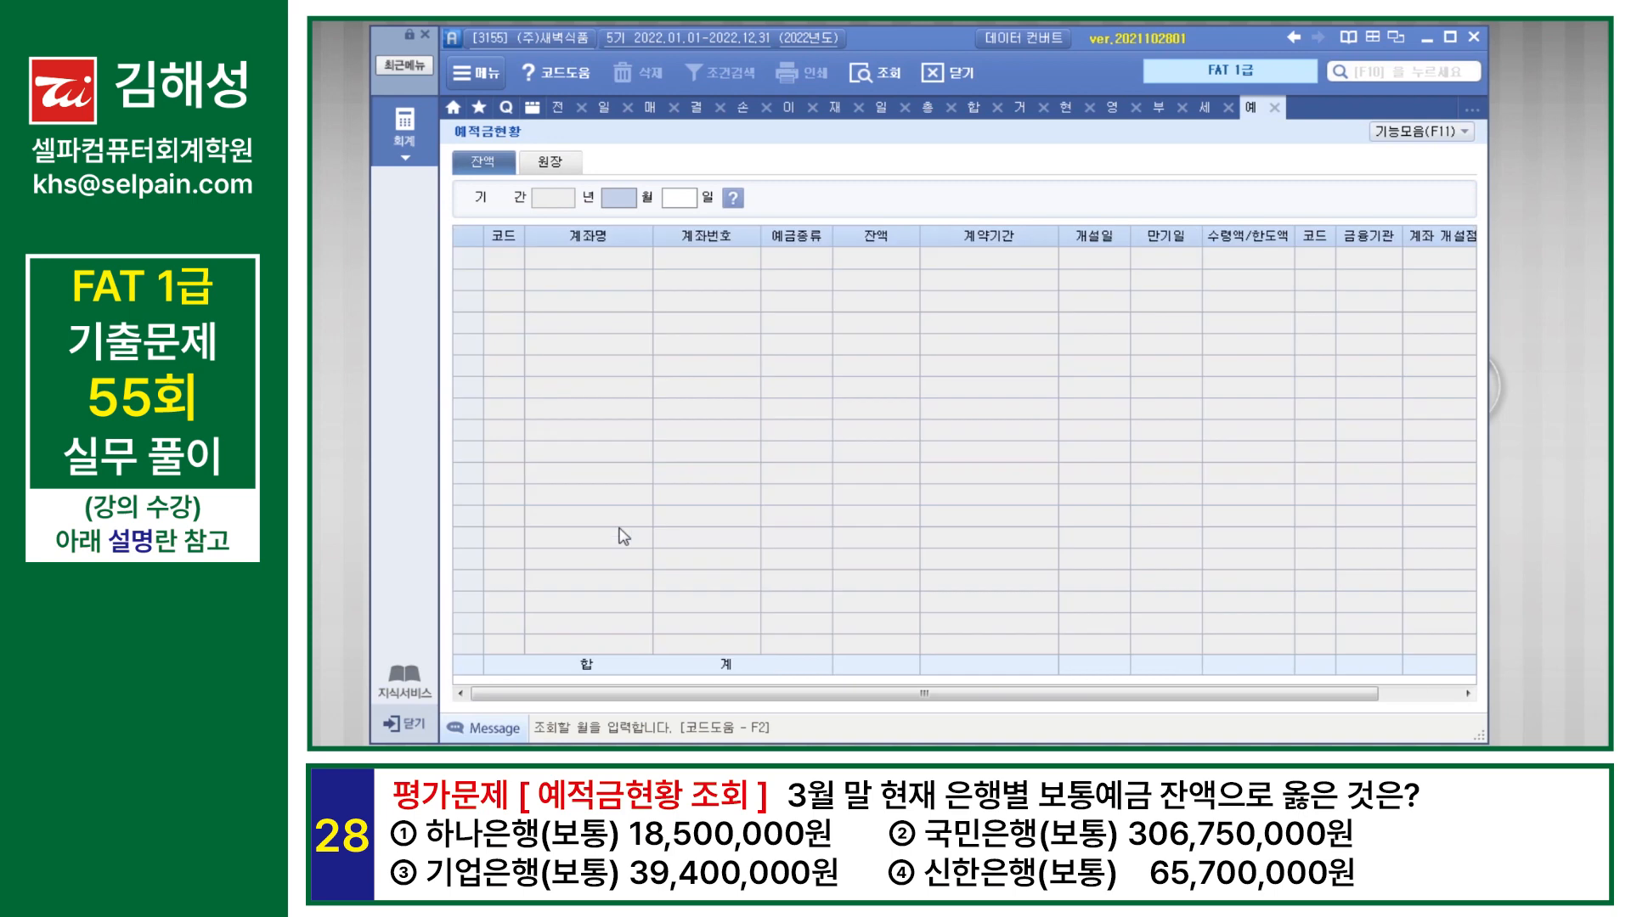
pyautogui.write('3')
pyautogui.press('Return')
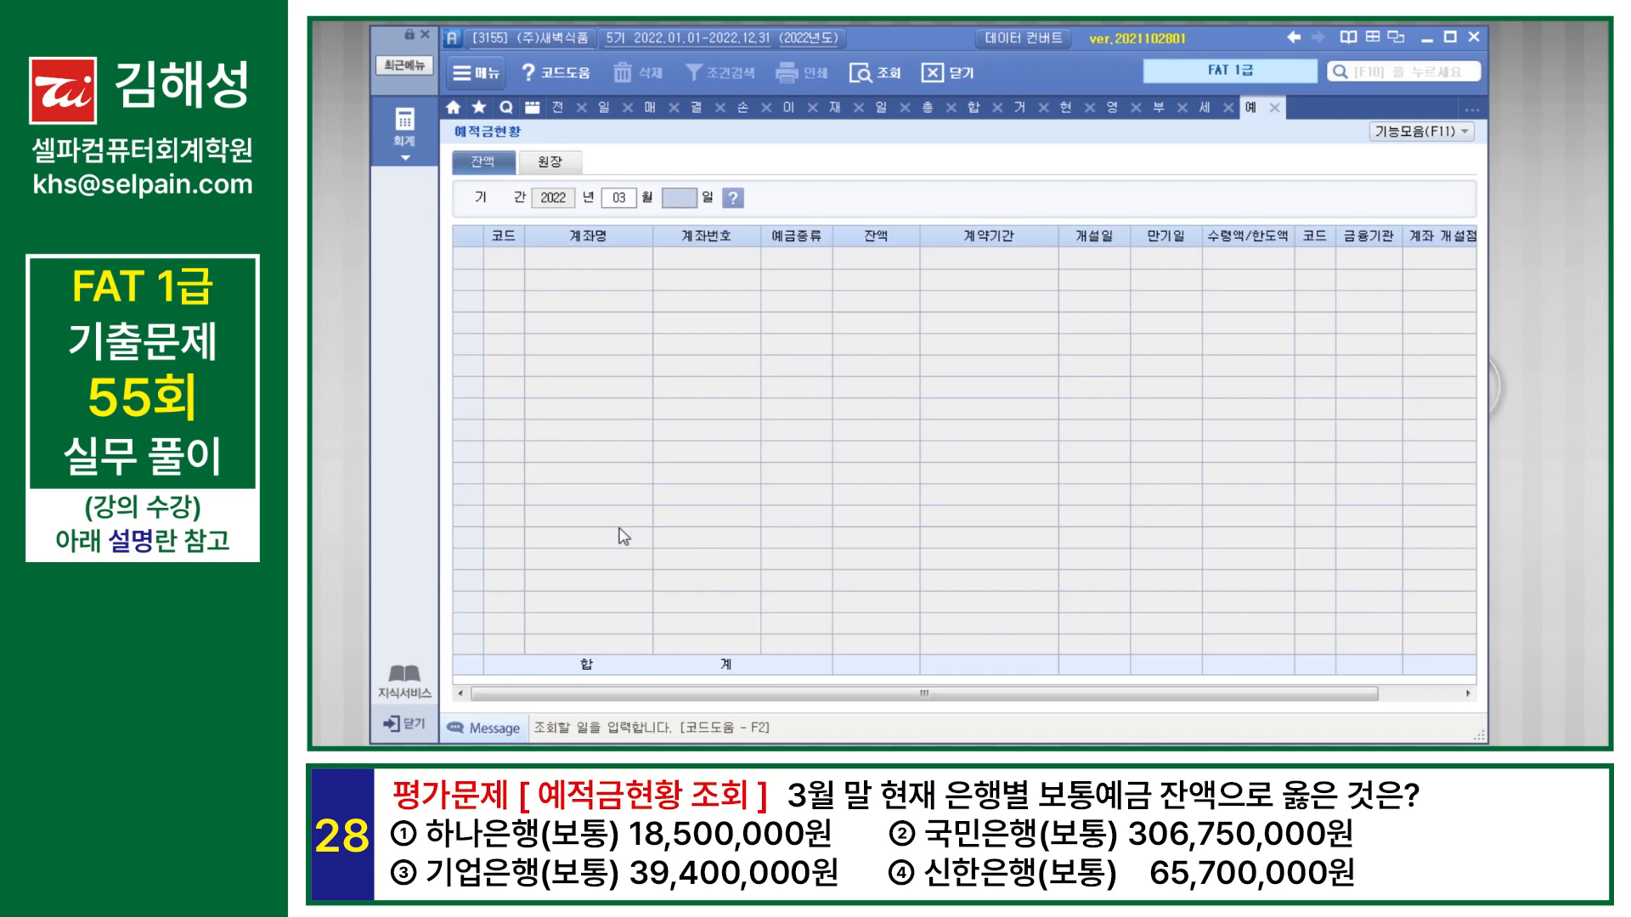
pyautogui.write('31')
pyautogui.press('Return')
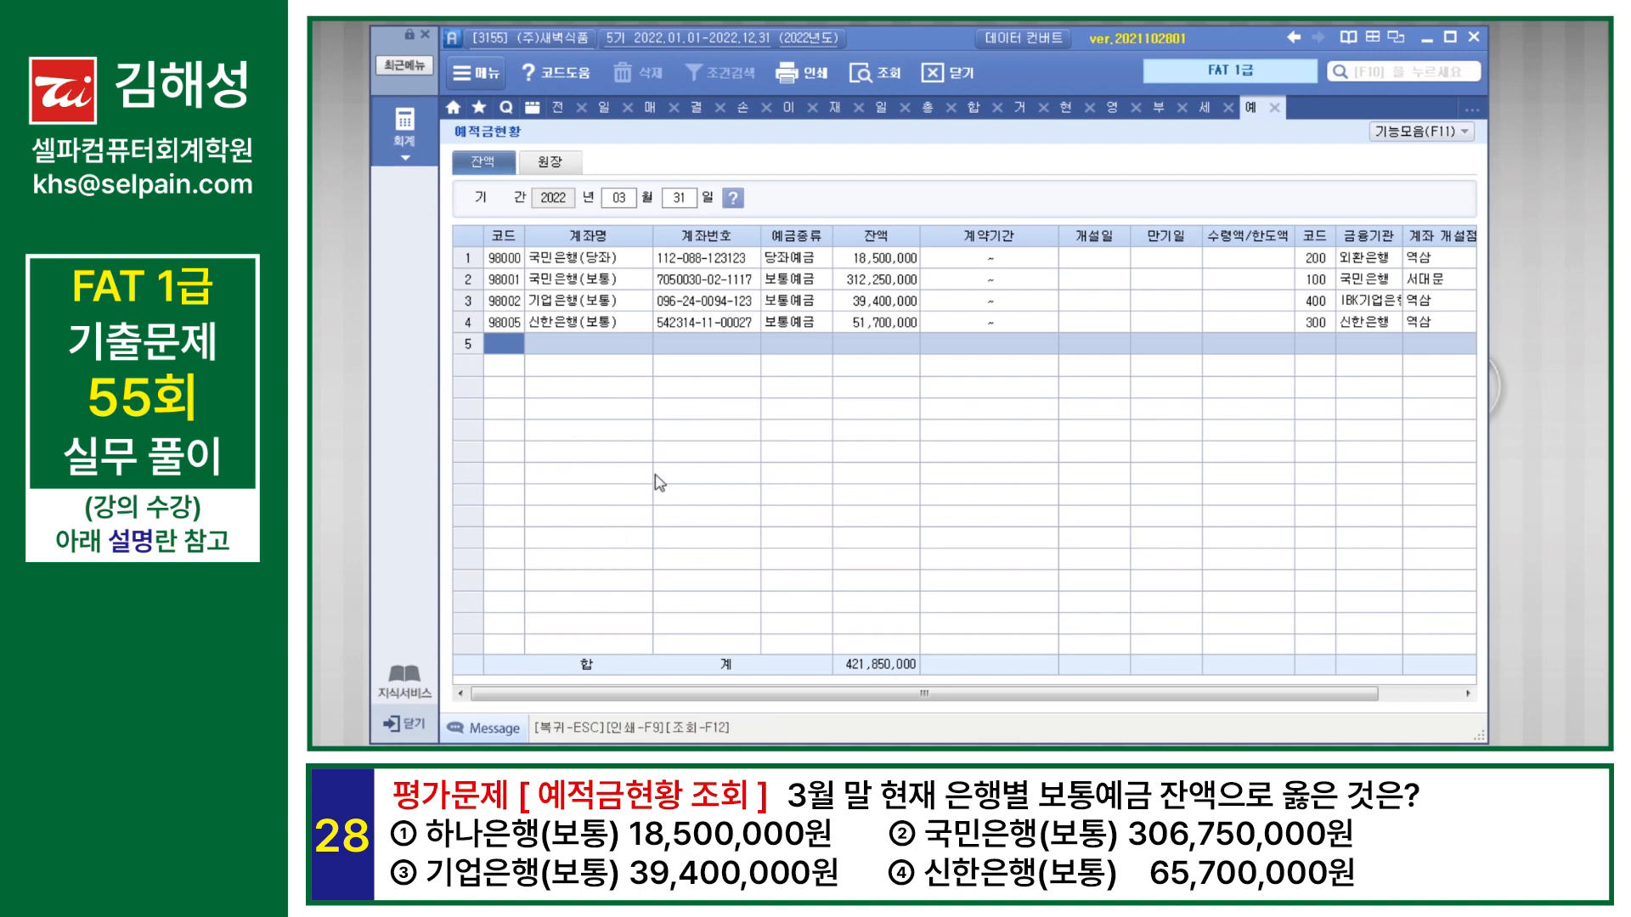
# Step: Compare the 국민은행(보통) and 기업은행(보통) balances in 예적금현황 with the answer choices
pyautogui.moveTo(1034, 697); pyautogui.dragTo(954, 693)
pyautogui.click(609, 282)
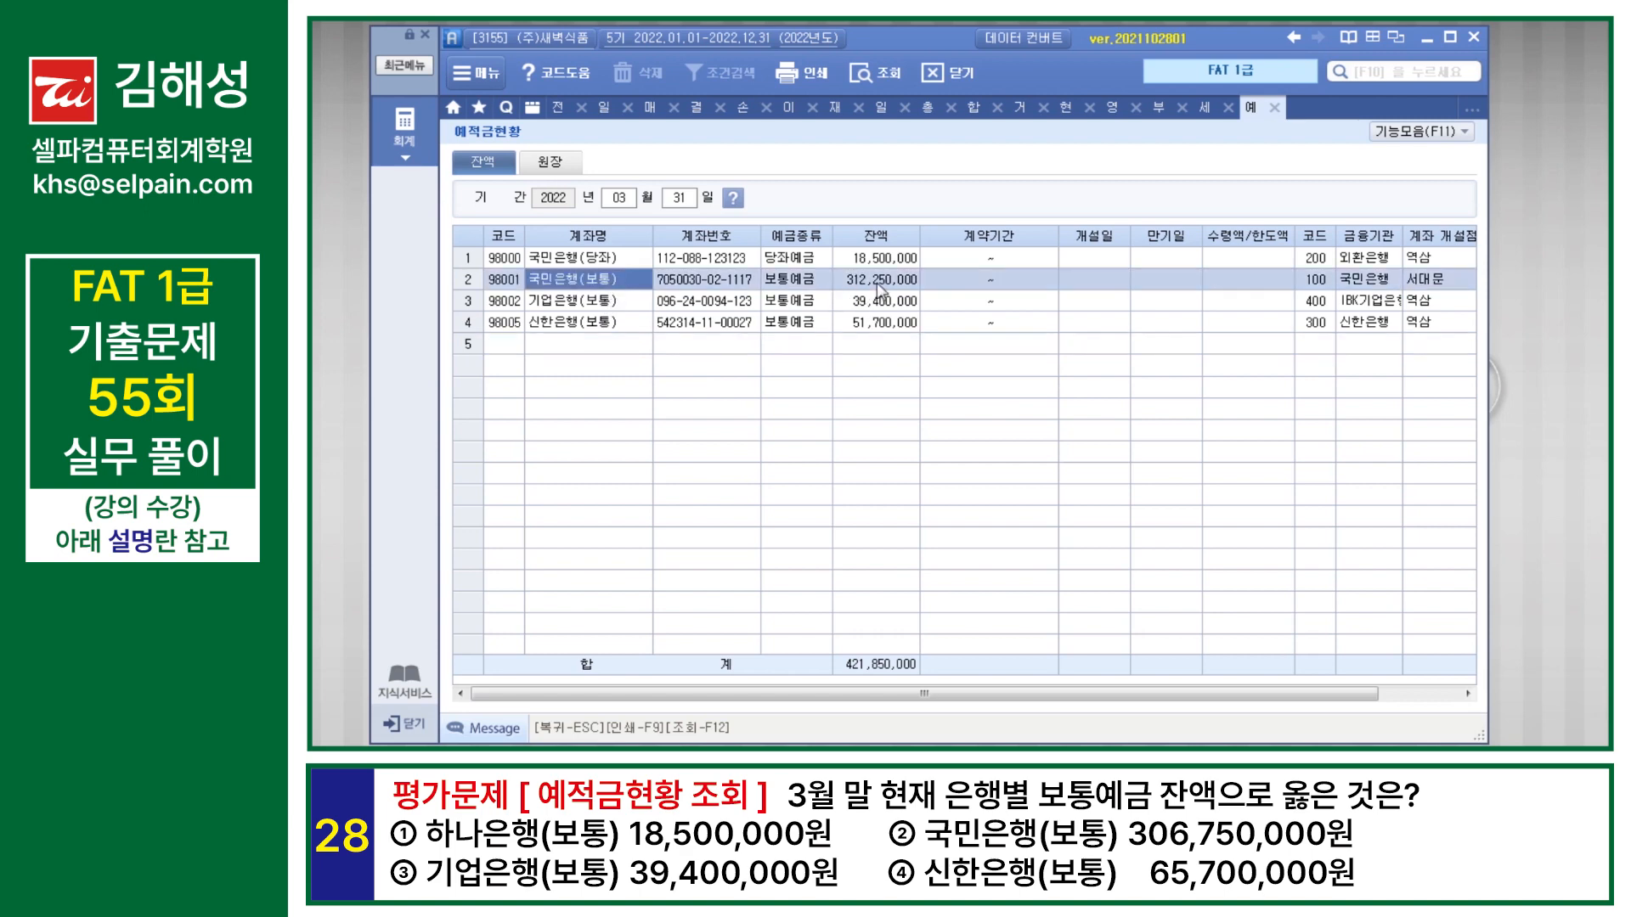
pyautogui.click(878, 287)
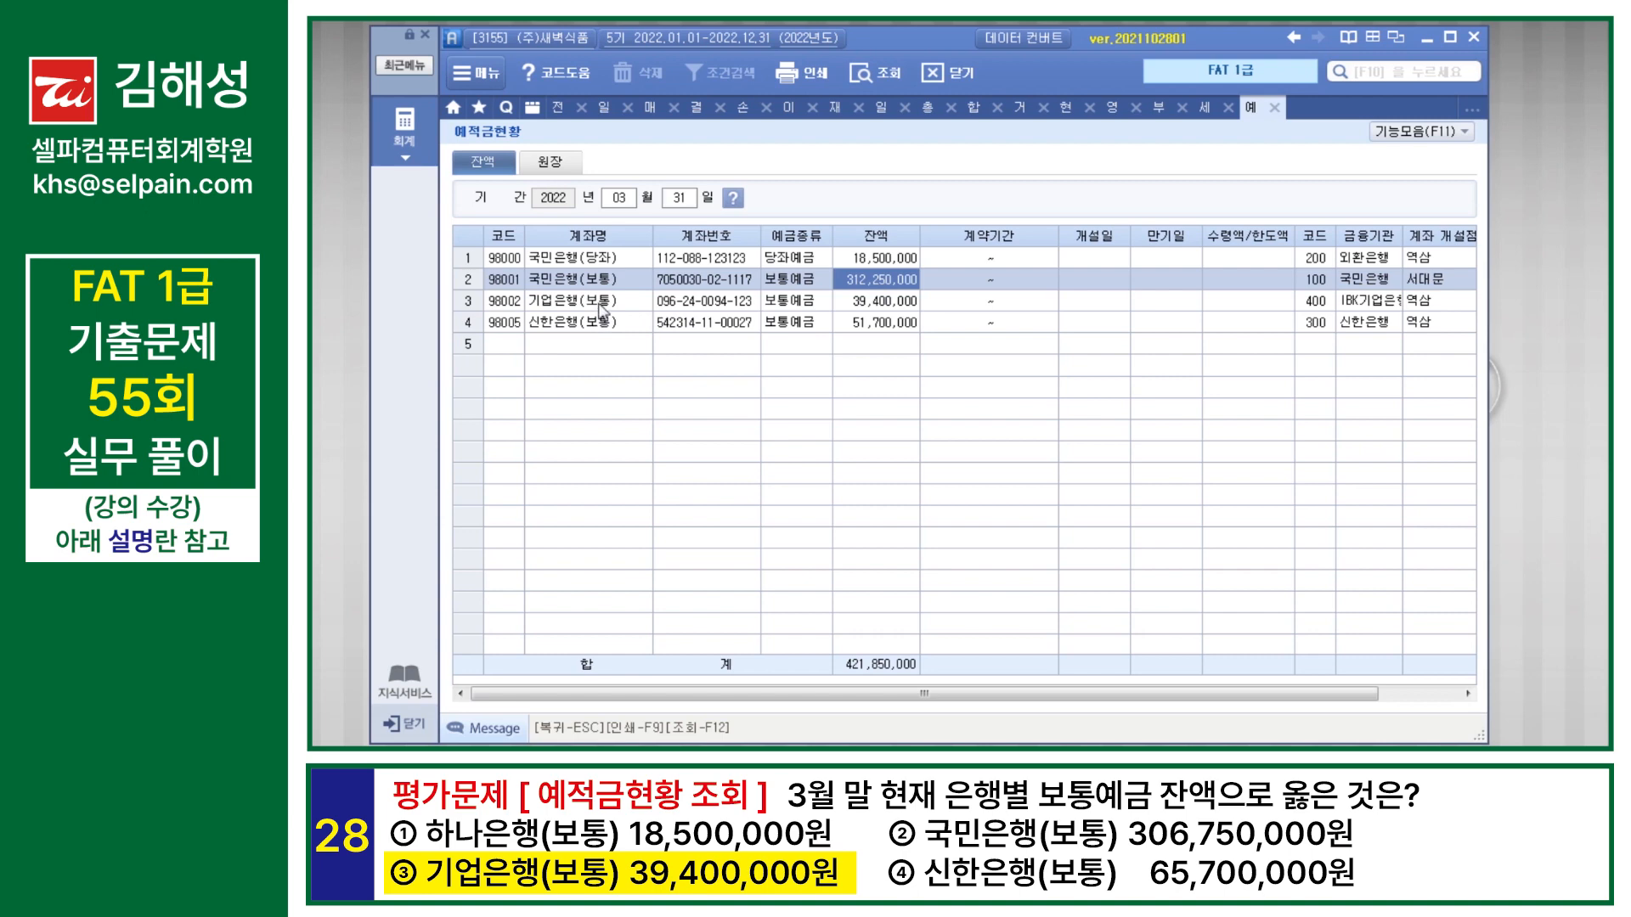
pyautogui.click(601, 308)
pyautogui.click(873, 308)
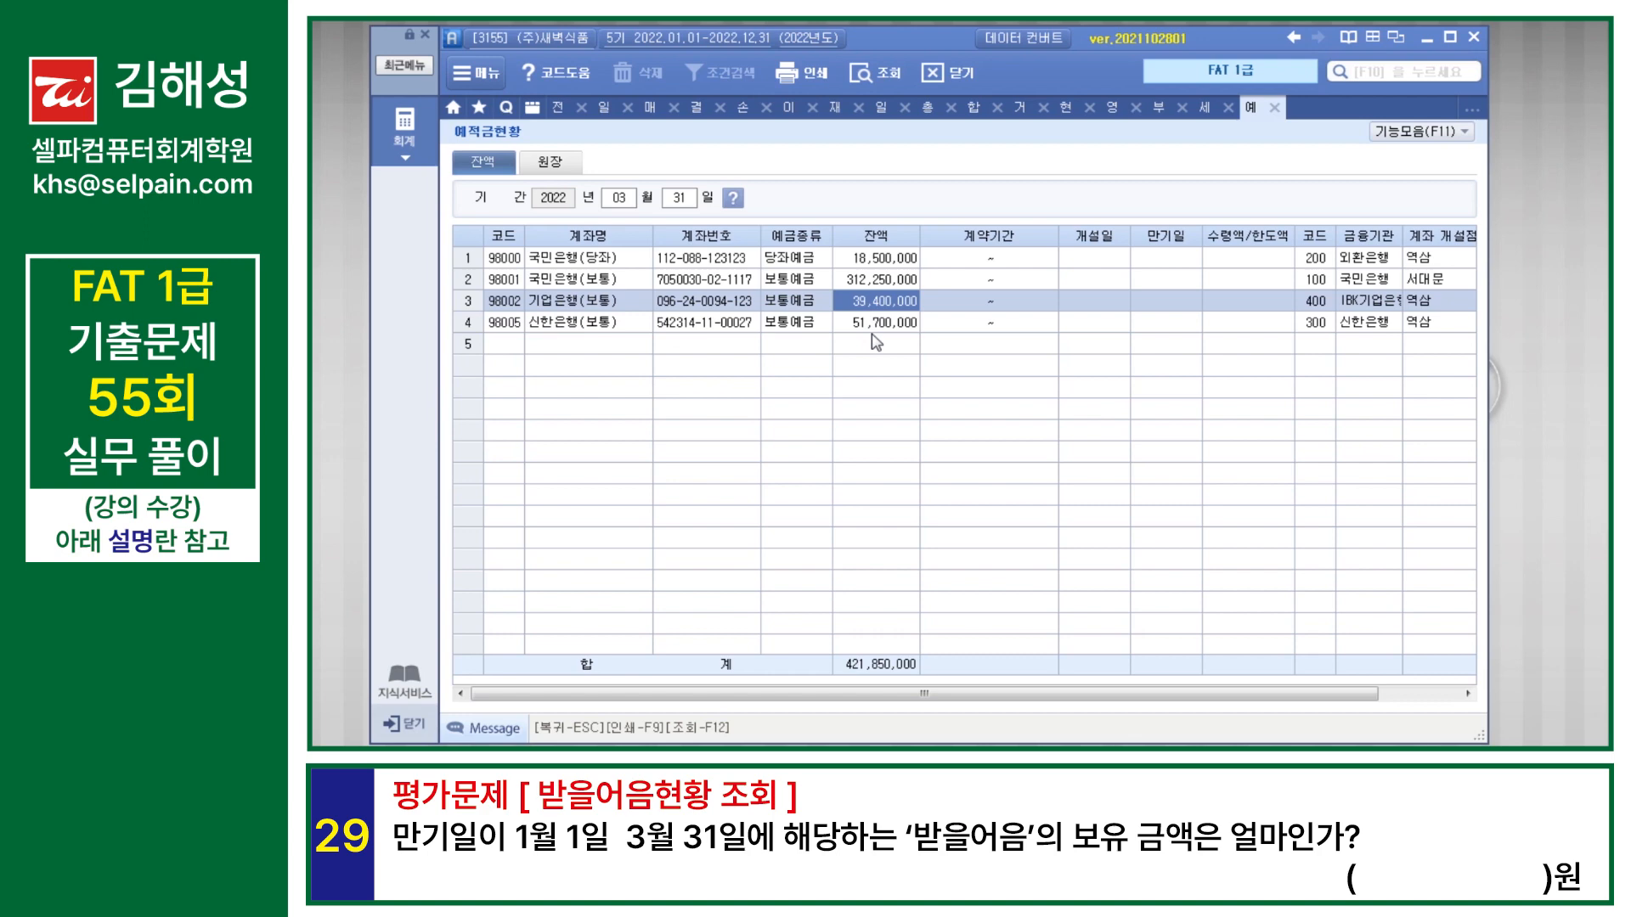
# Step: Search the program menus for 받을어음현황 and open it
pyautogui.press('F10')
pyautogui.write('바')
pyautogui.press('BackSpace')
pyautogui.press('BackSpace')
pyautogui.write('받')
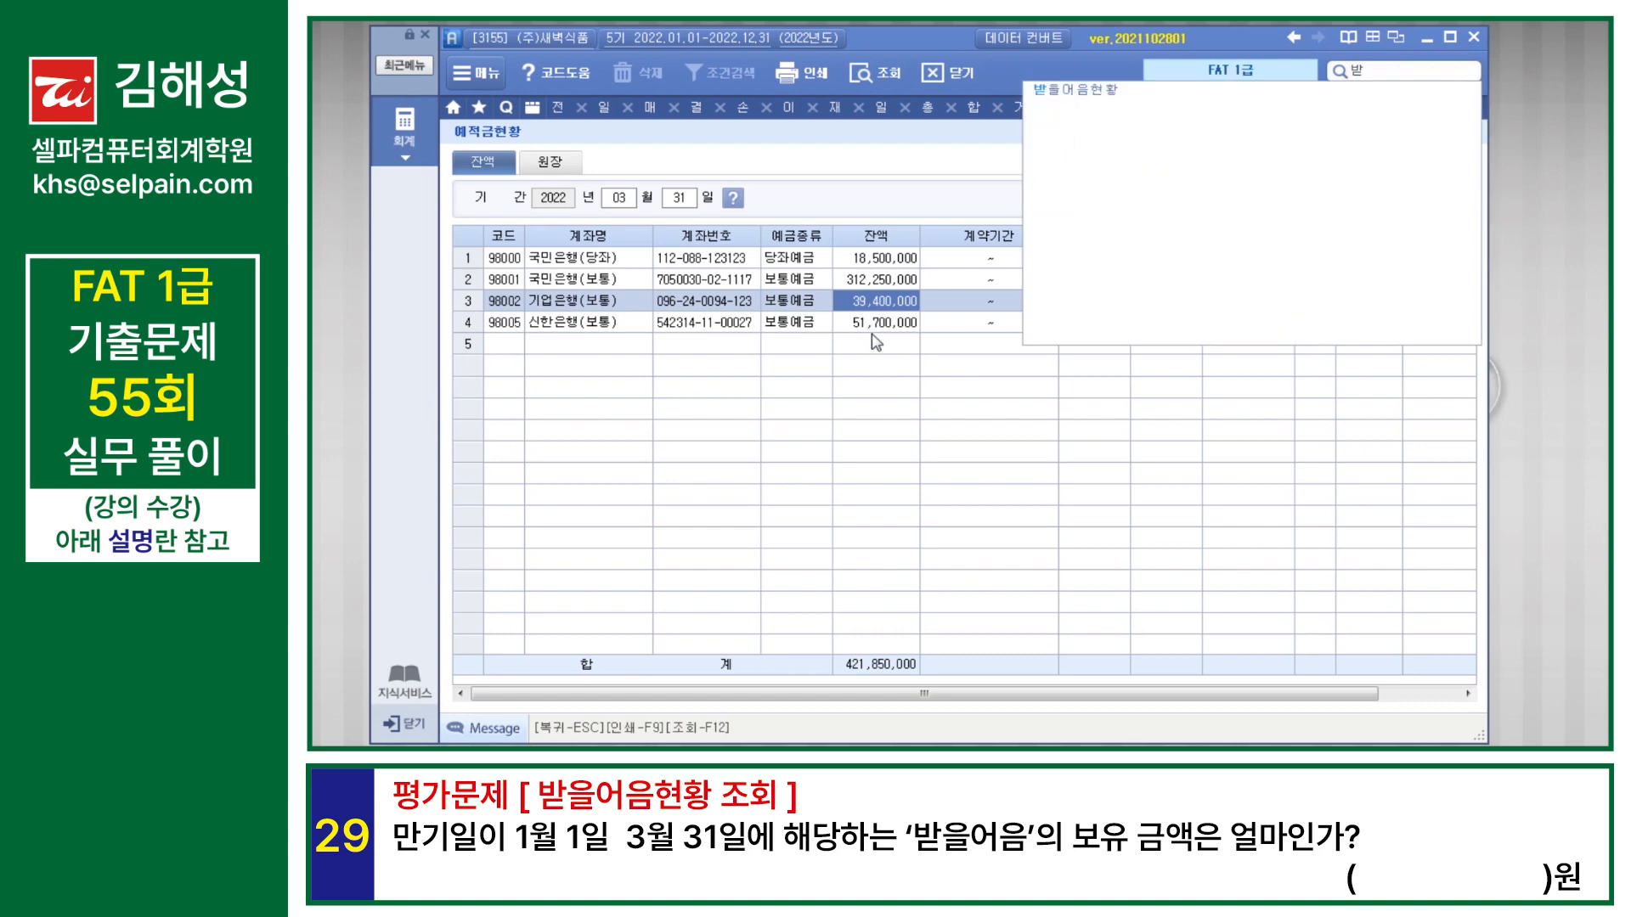
pyautogui.press('Return')
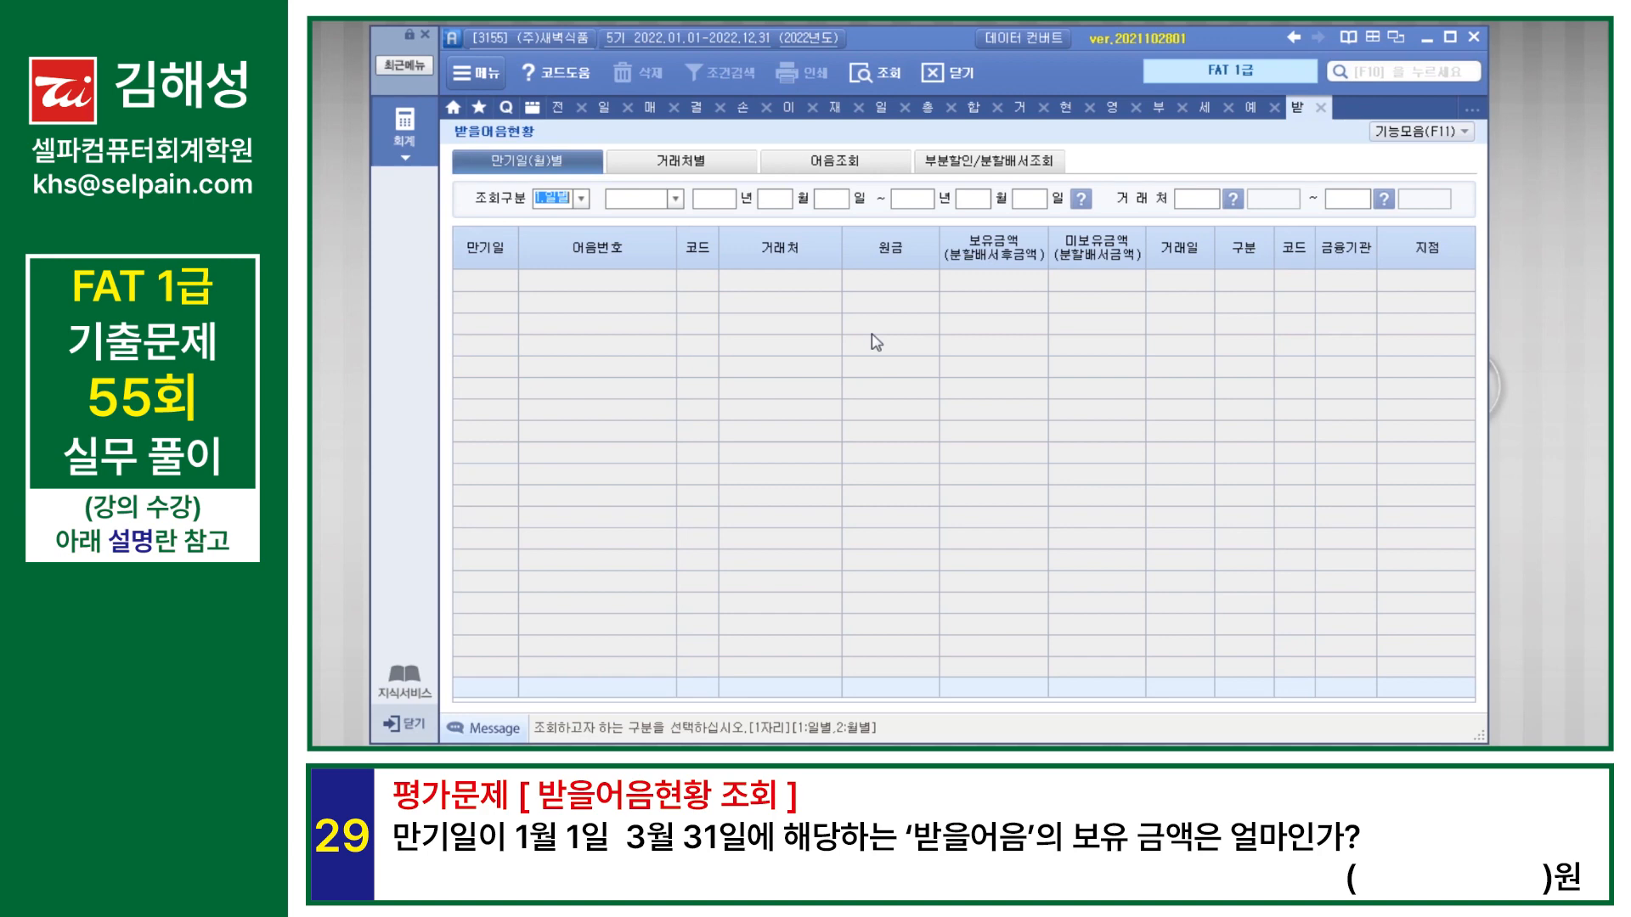
# Step: Query 받을어음현황 by 일별 and 만기일 from 2022-01-01 to 2022-03-31 for all 거래처, then check 구분 and 보유금액
pyautogui.click(582, 200)
pyautogui.click(557, 218)
pyautogui.click(675, 199)
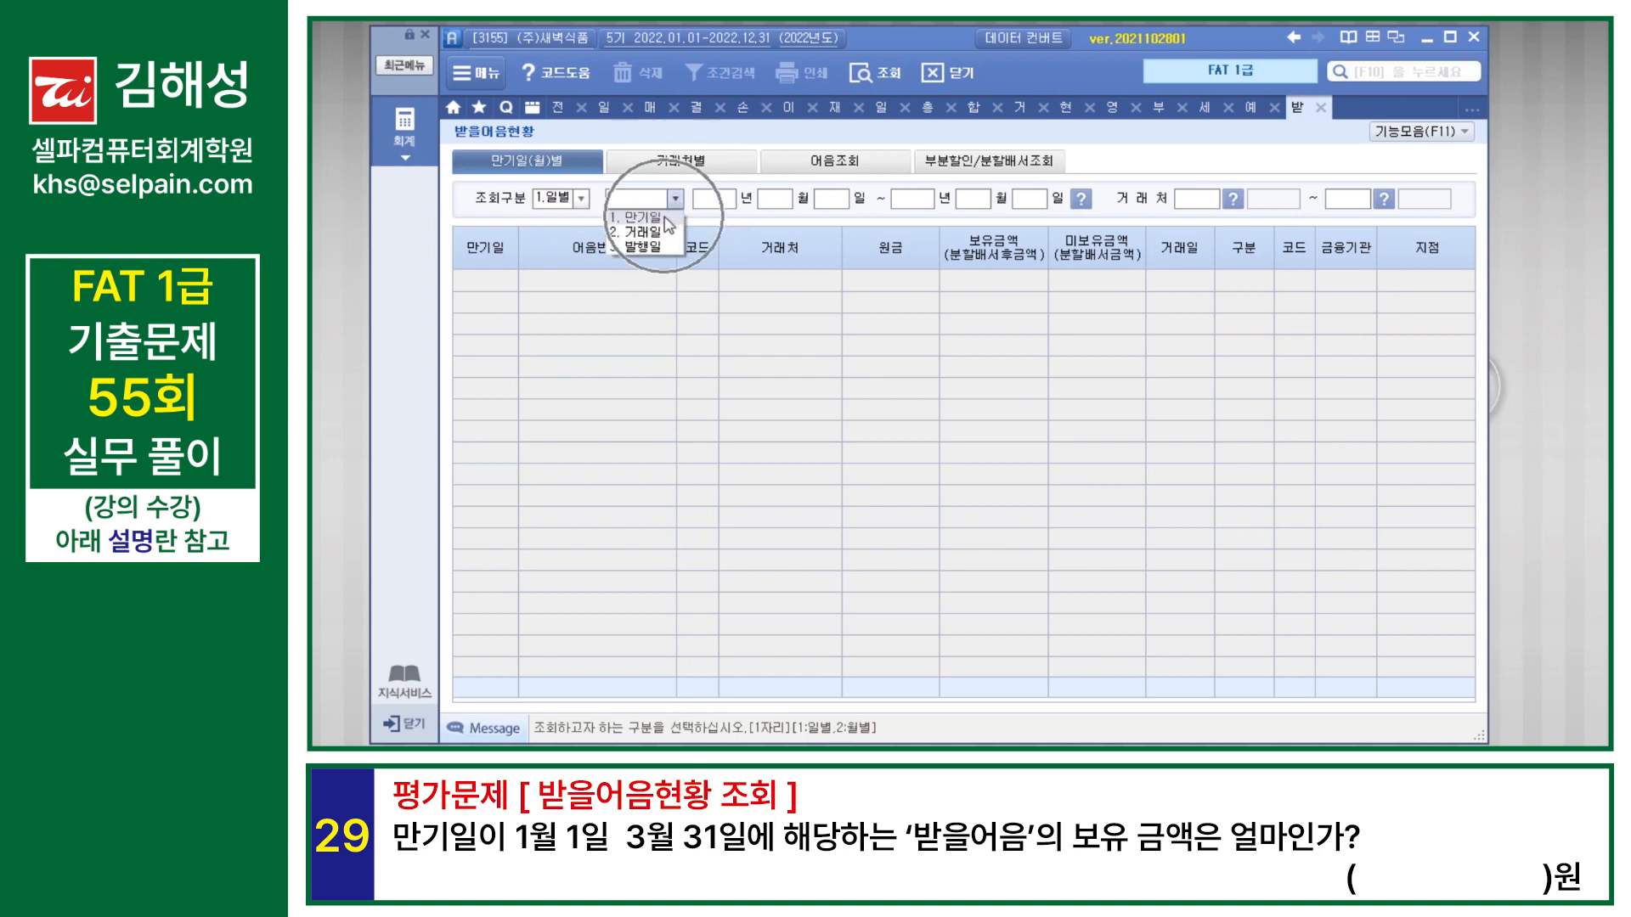
pyautogui.click(654, 218)
pyautogui.write('20220101202')
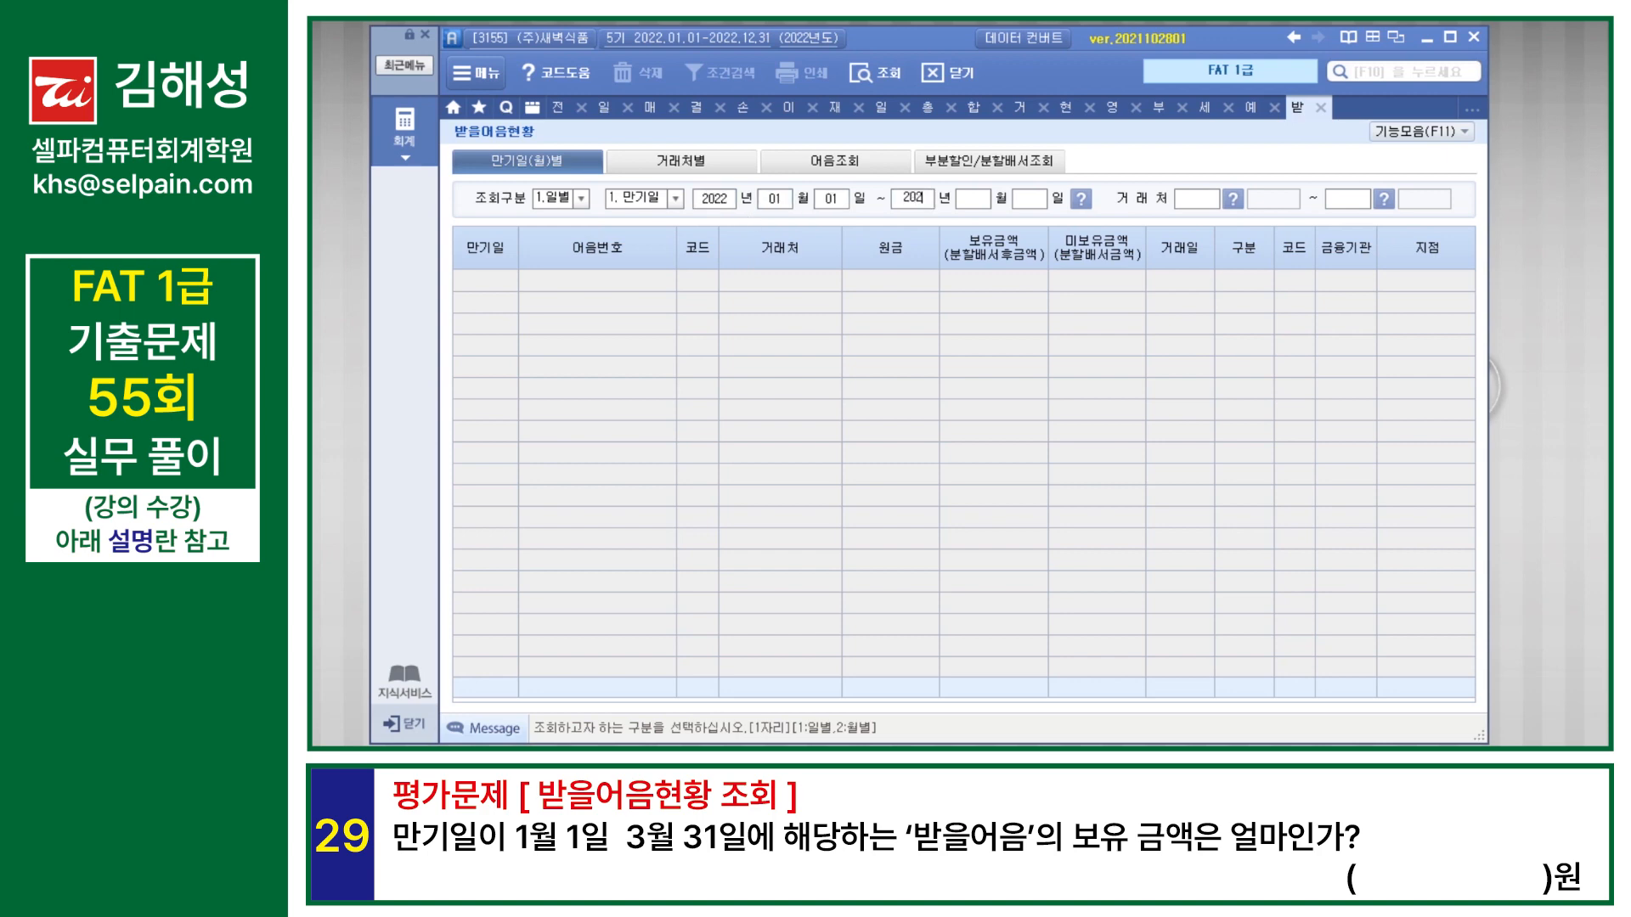
pyautogui.write('20331')
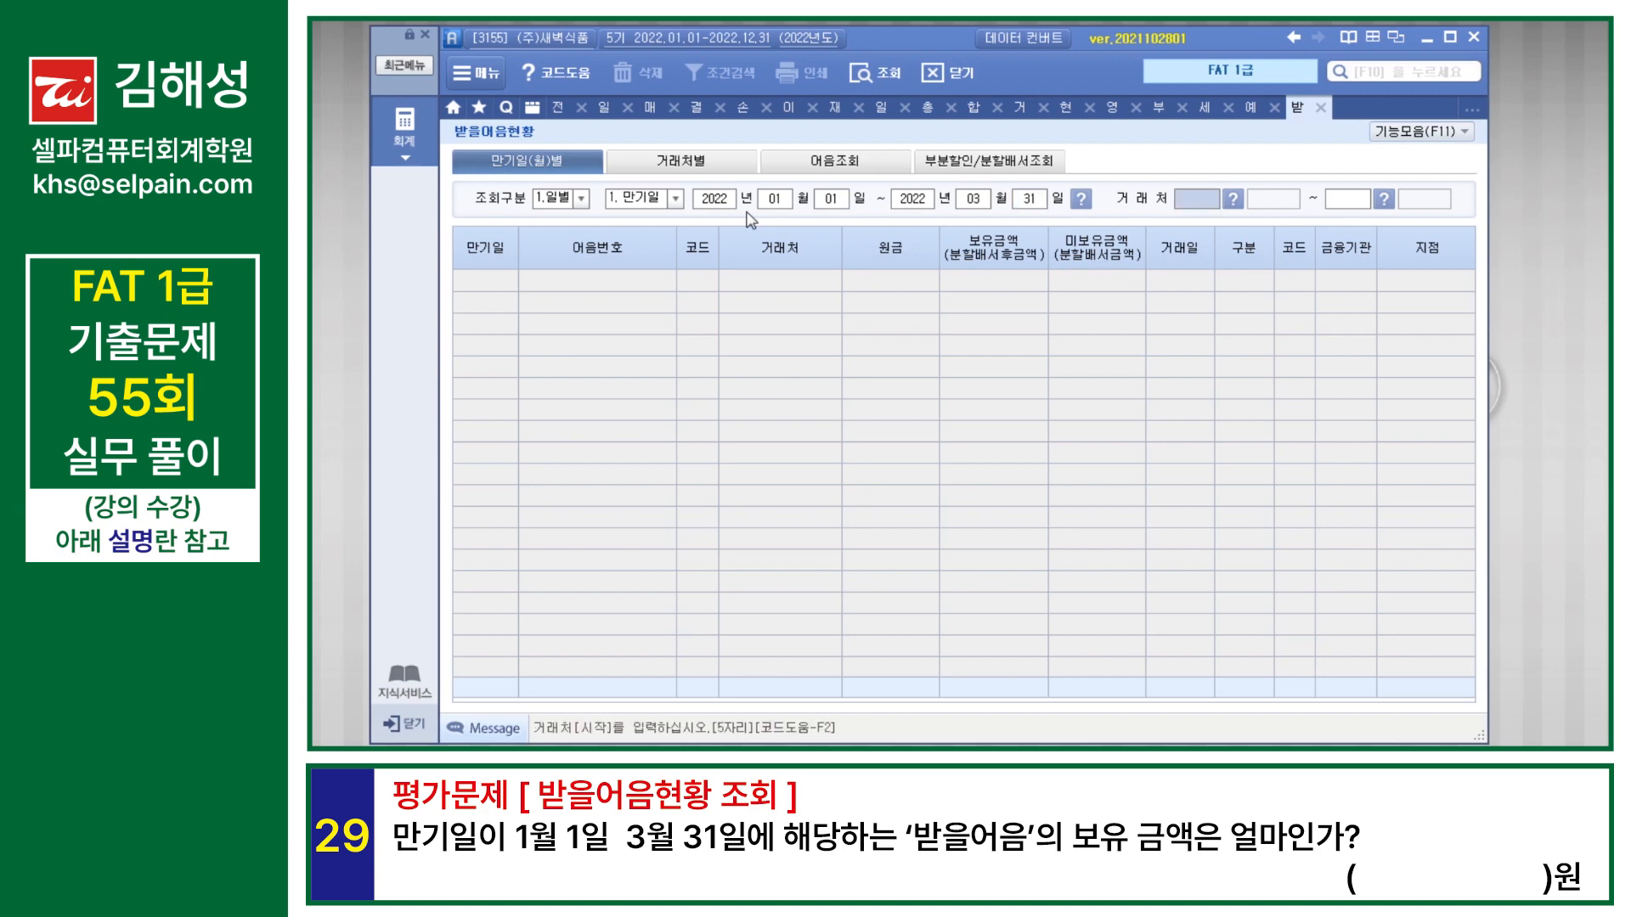
pyautogui.press('Return')
pyautogui.press('Return')
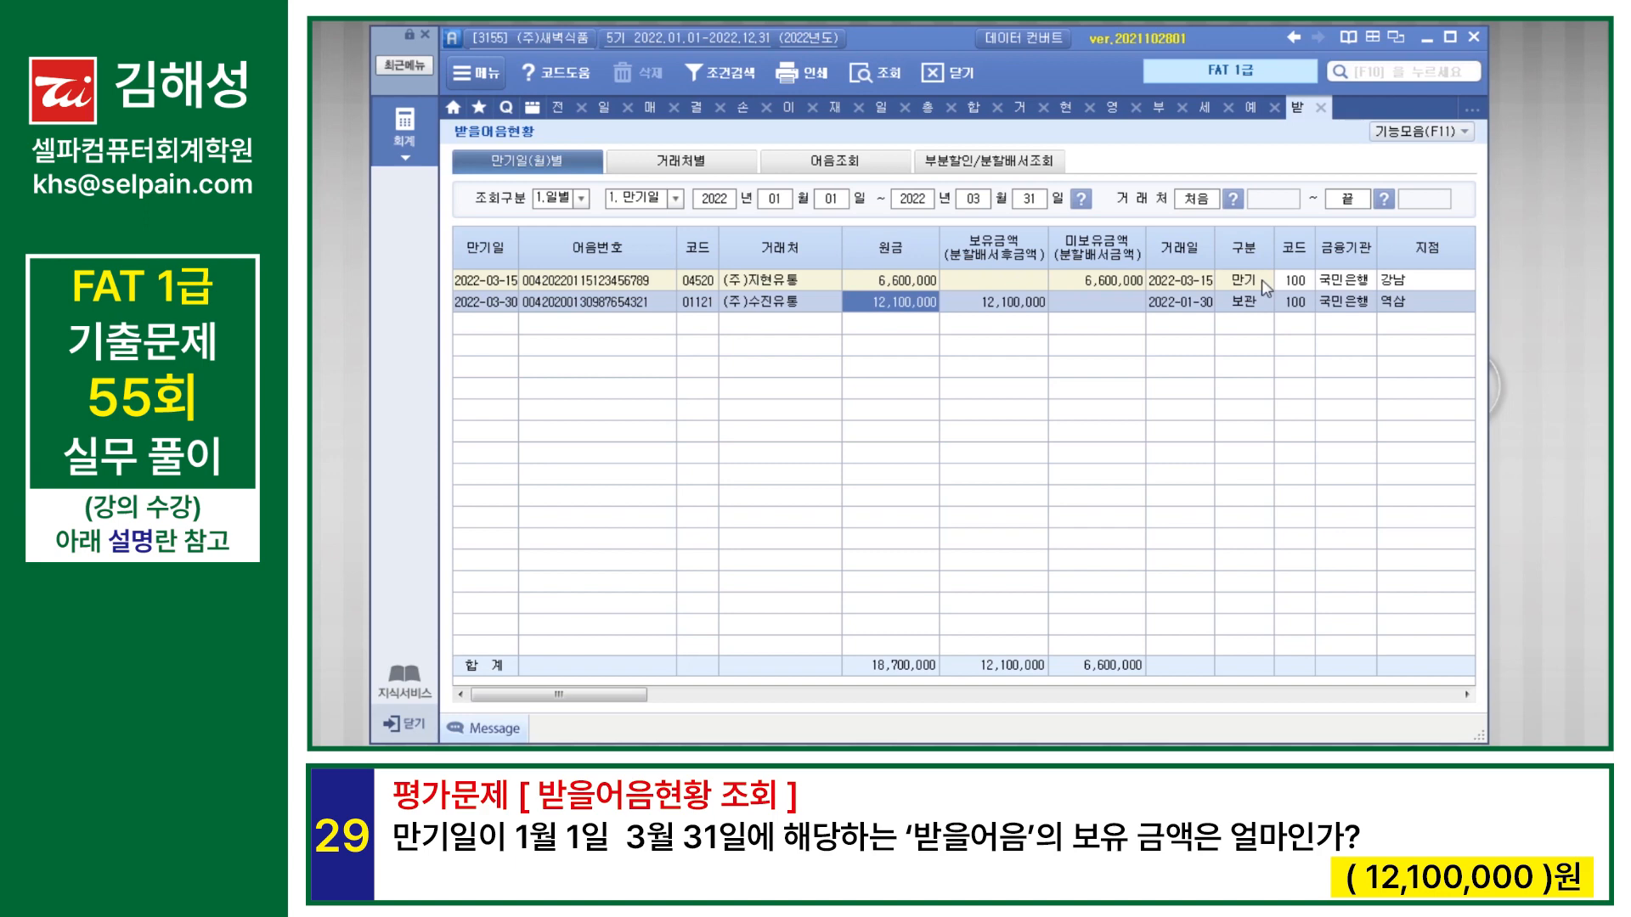
pyautogui.click(1243, 281)
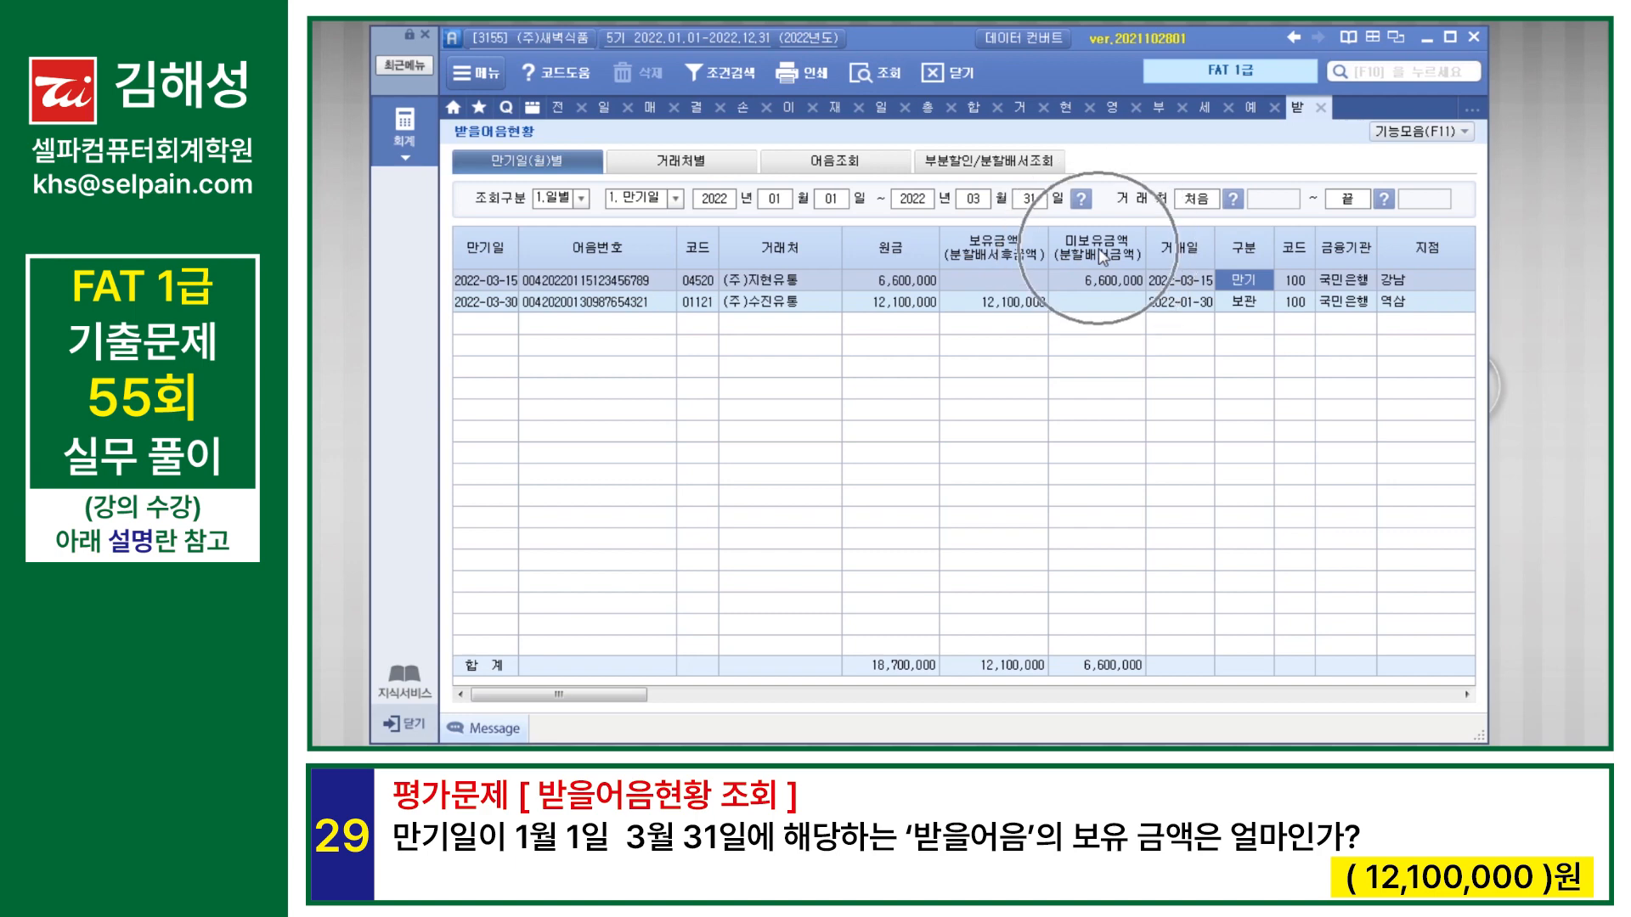
pyautogui.click(1006, 310)
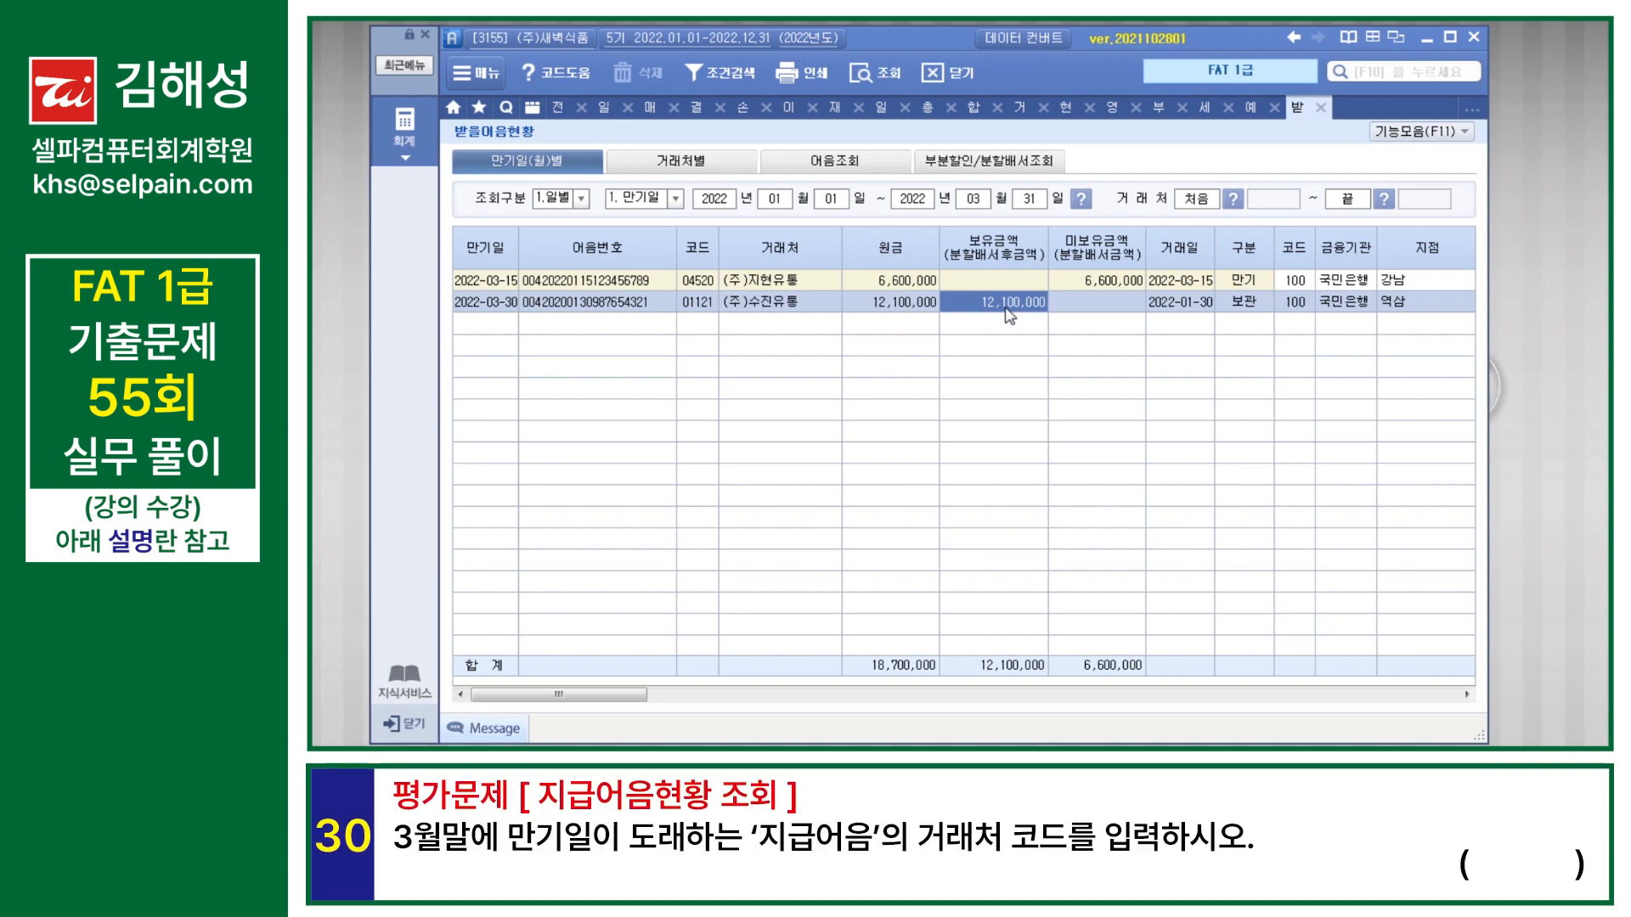
# Step: Search the program menus for 지급어음현황 and open it
pyautogui.press('F10')
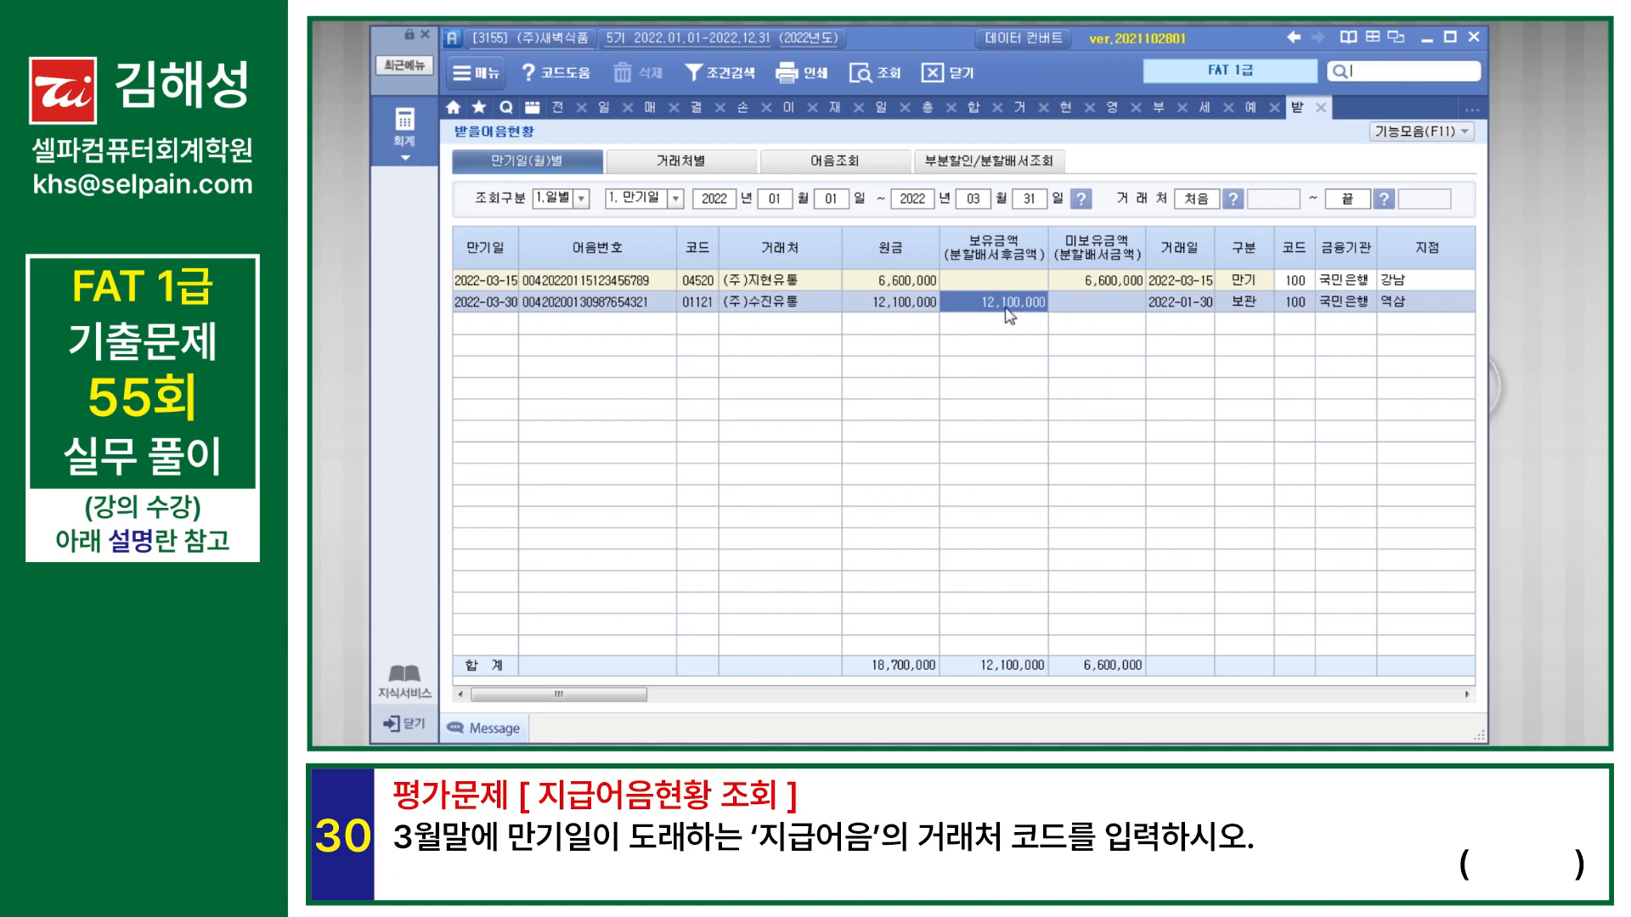
pyautogui.write('지급어음현황')
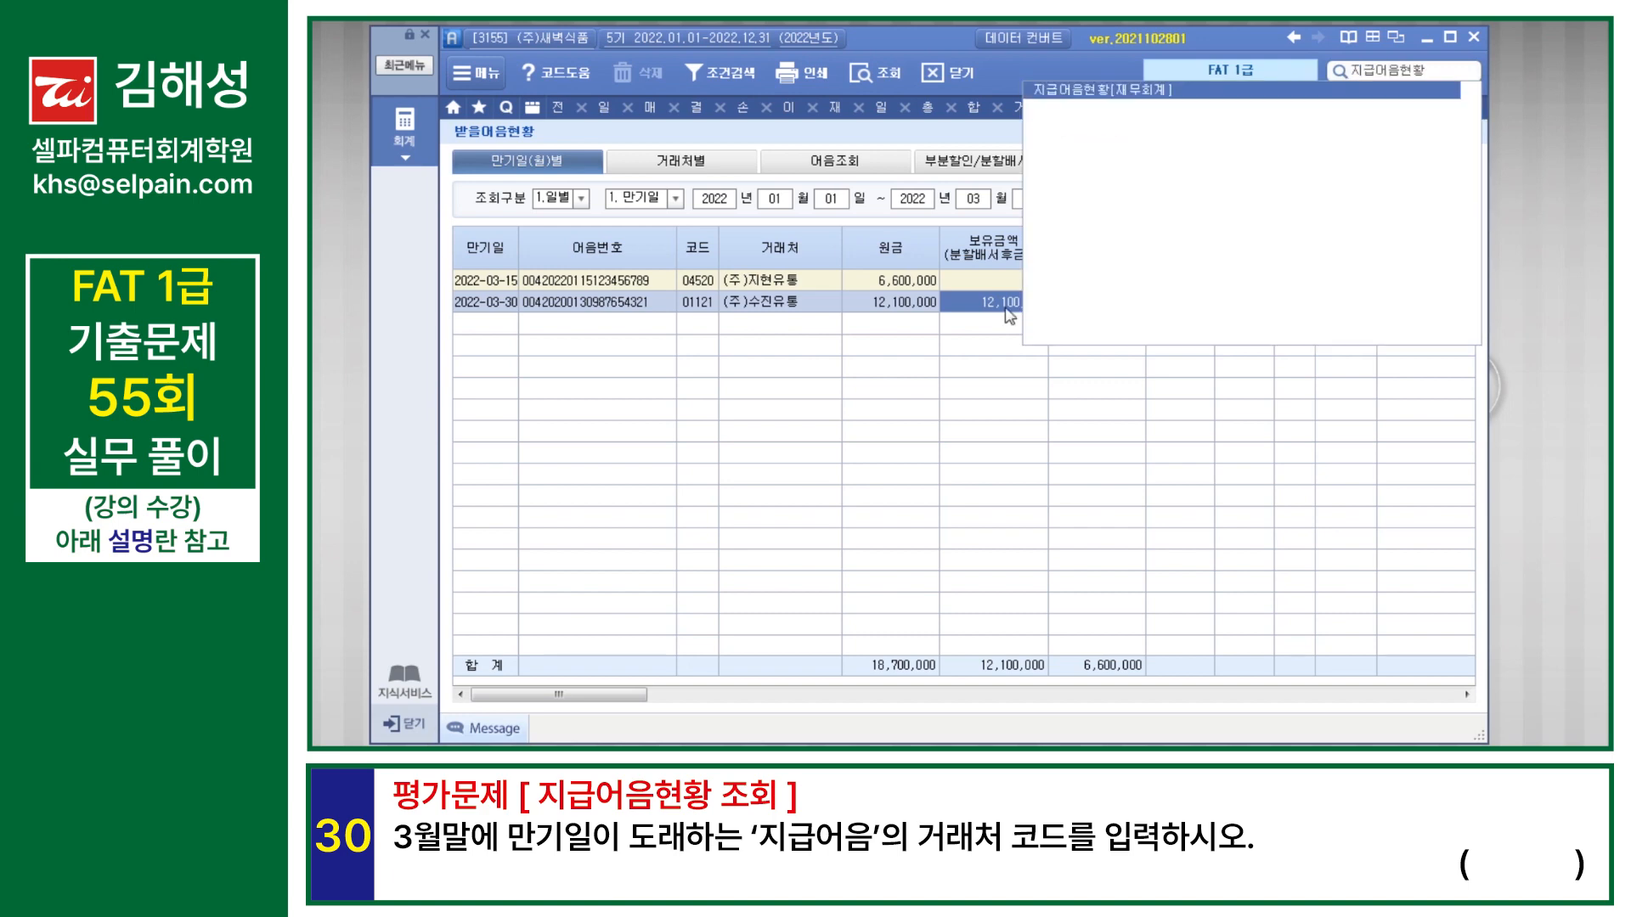
pyautogui.press('Return')
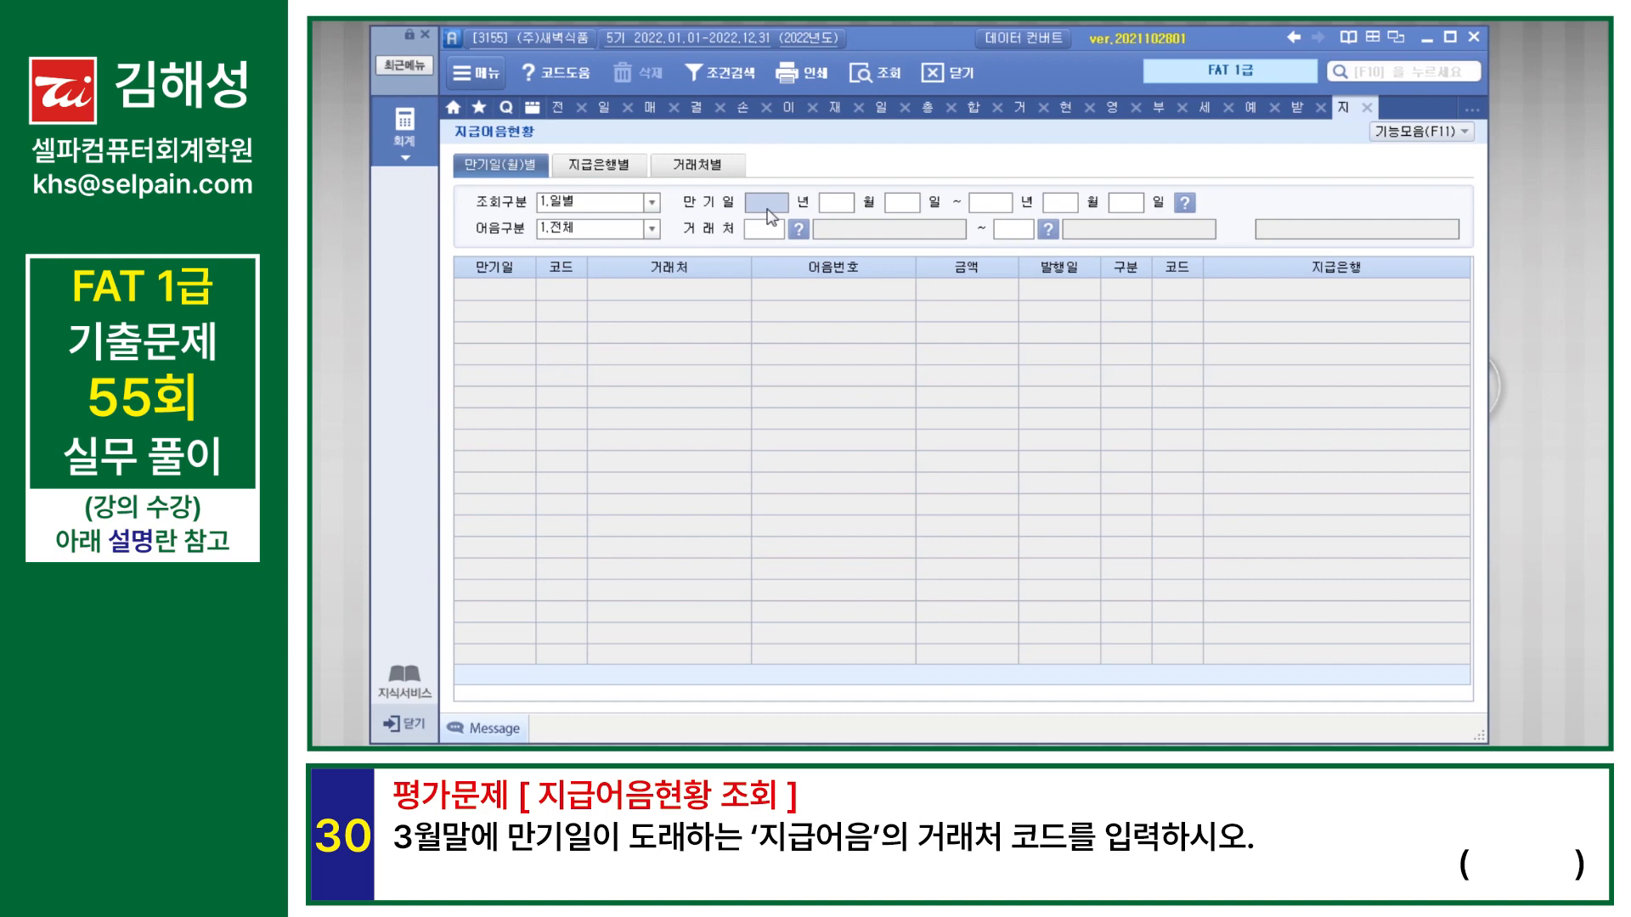
# Step: Query 지급어음현황 by 일별 for 만기일 2022-03-01 to 2022-03-31 across all 거래처, then check the 거래처 code of the maturing note
pyautogui.write('2022')
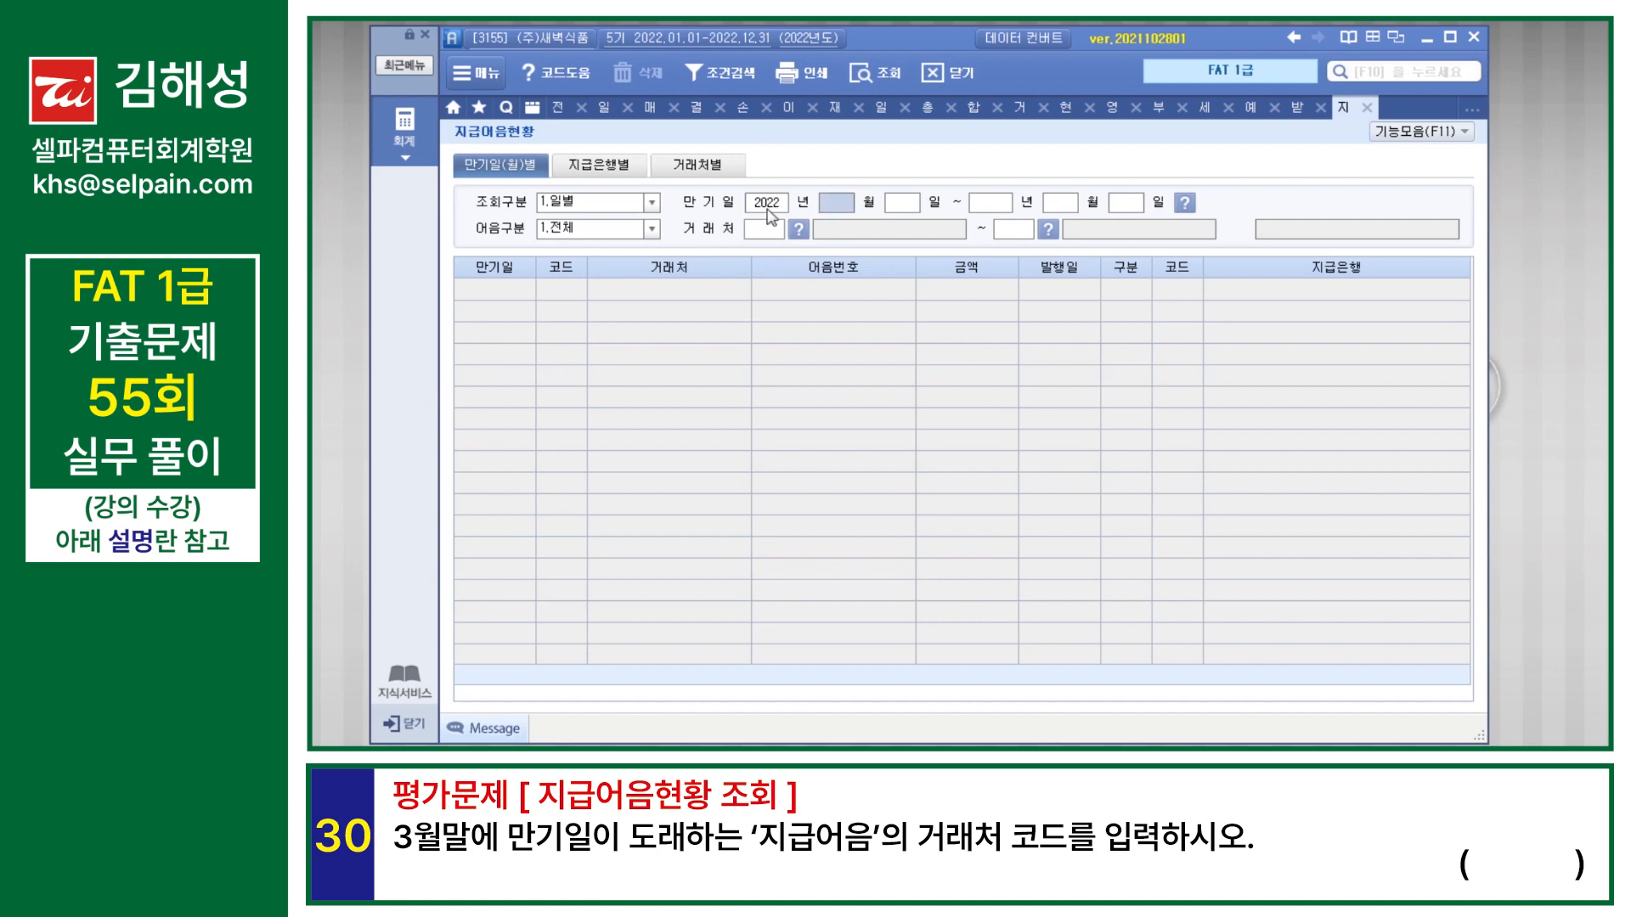
pyautogui.write('030120220331')
pyautogui.press('Return')
pyautogui.press('Return')
pyautogui.press('Return')
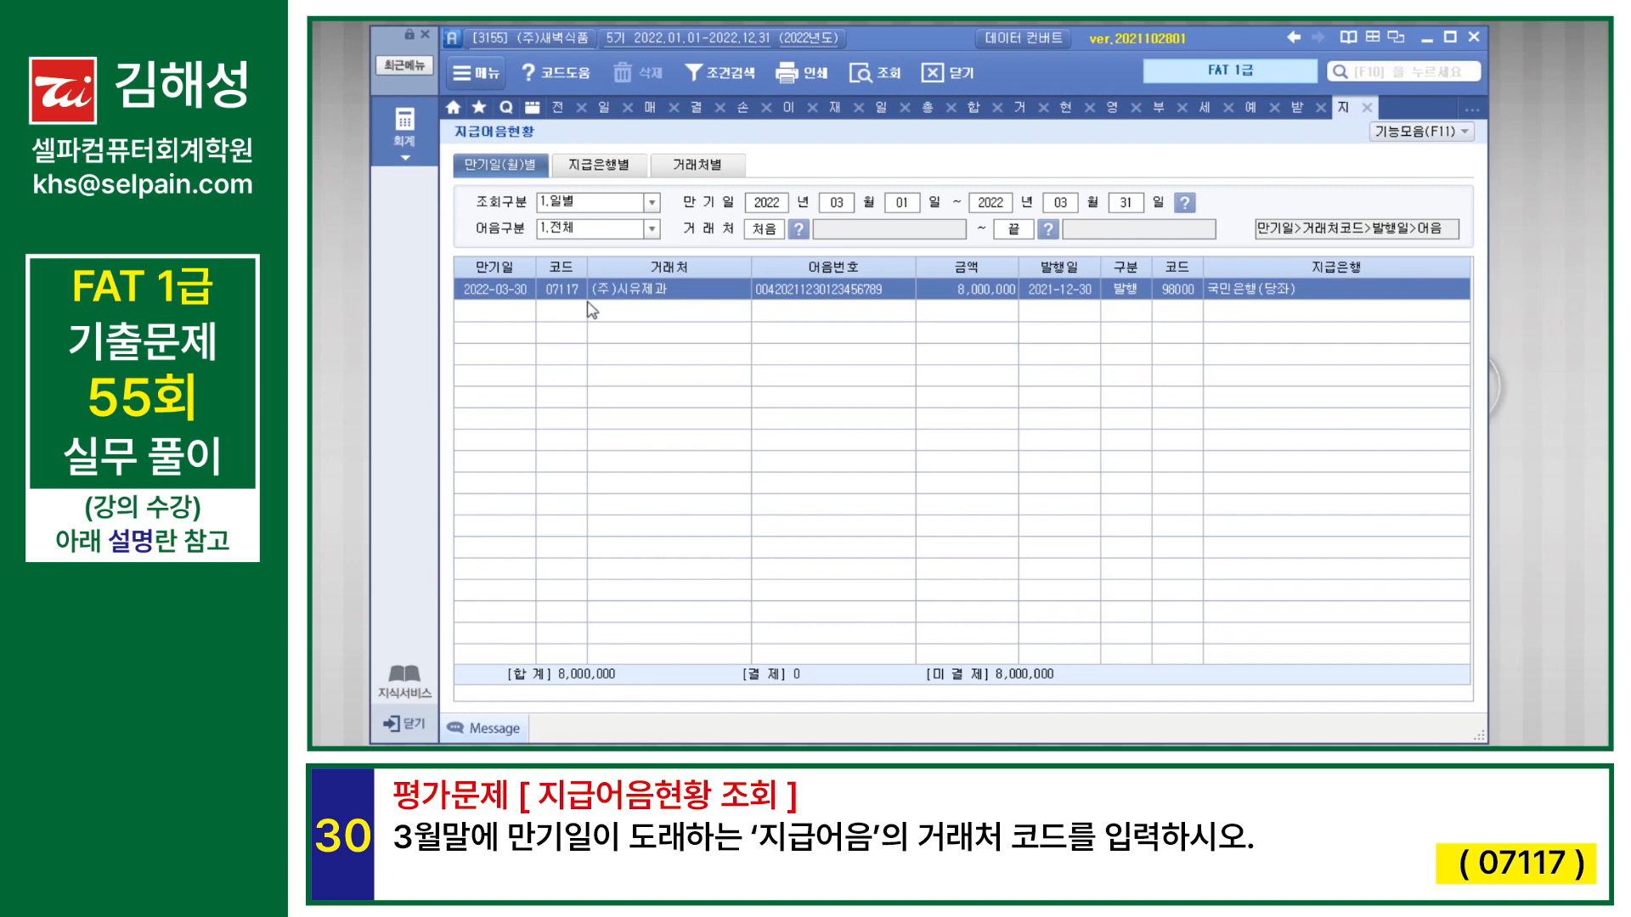
pyautogui.click(557, 297)
pyautogui.click(565, 299)
pyautogui.click(554, 290)
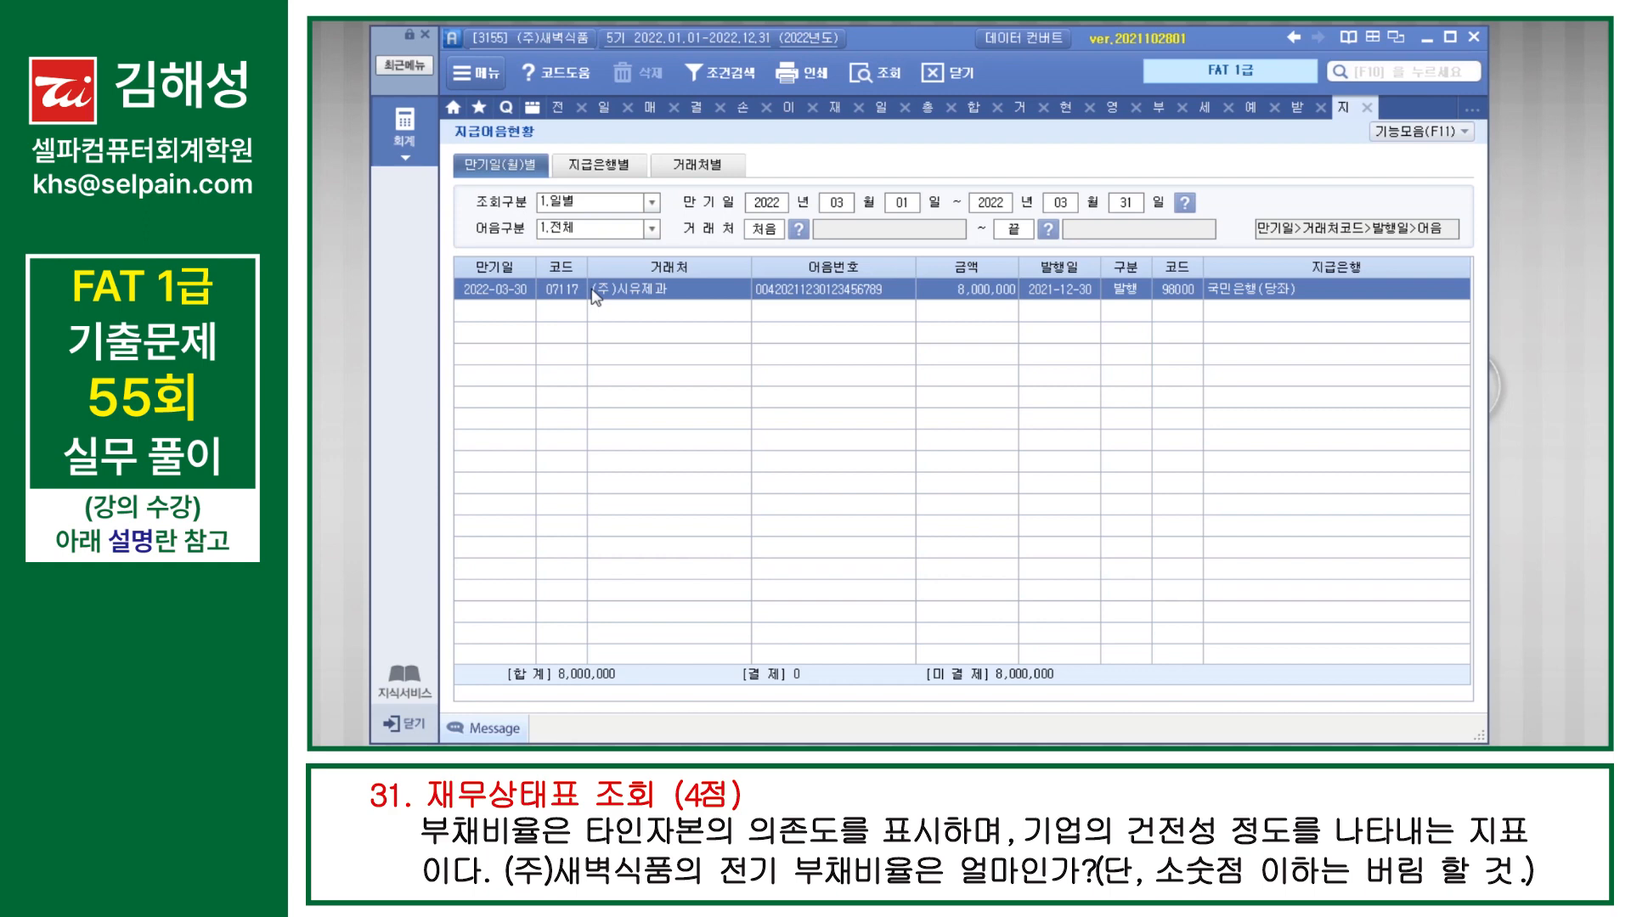
# Step: Return to 재무상태표, copy the prior-period (제4기) 부채총계 amount, and enter it in the Windows 계산기 as the dividend
pyautogui.click(836, 108)
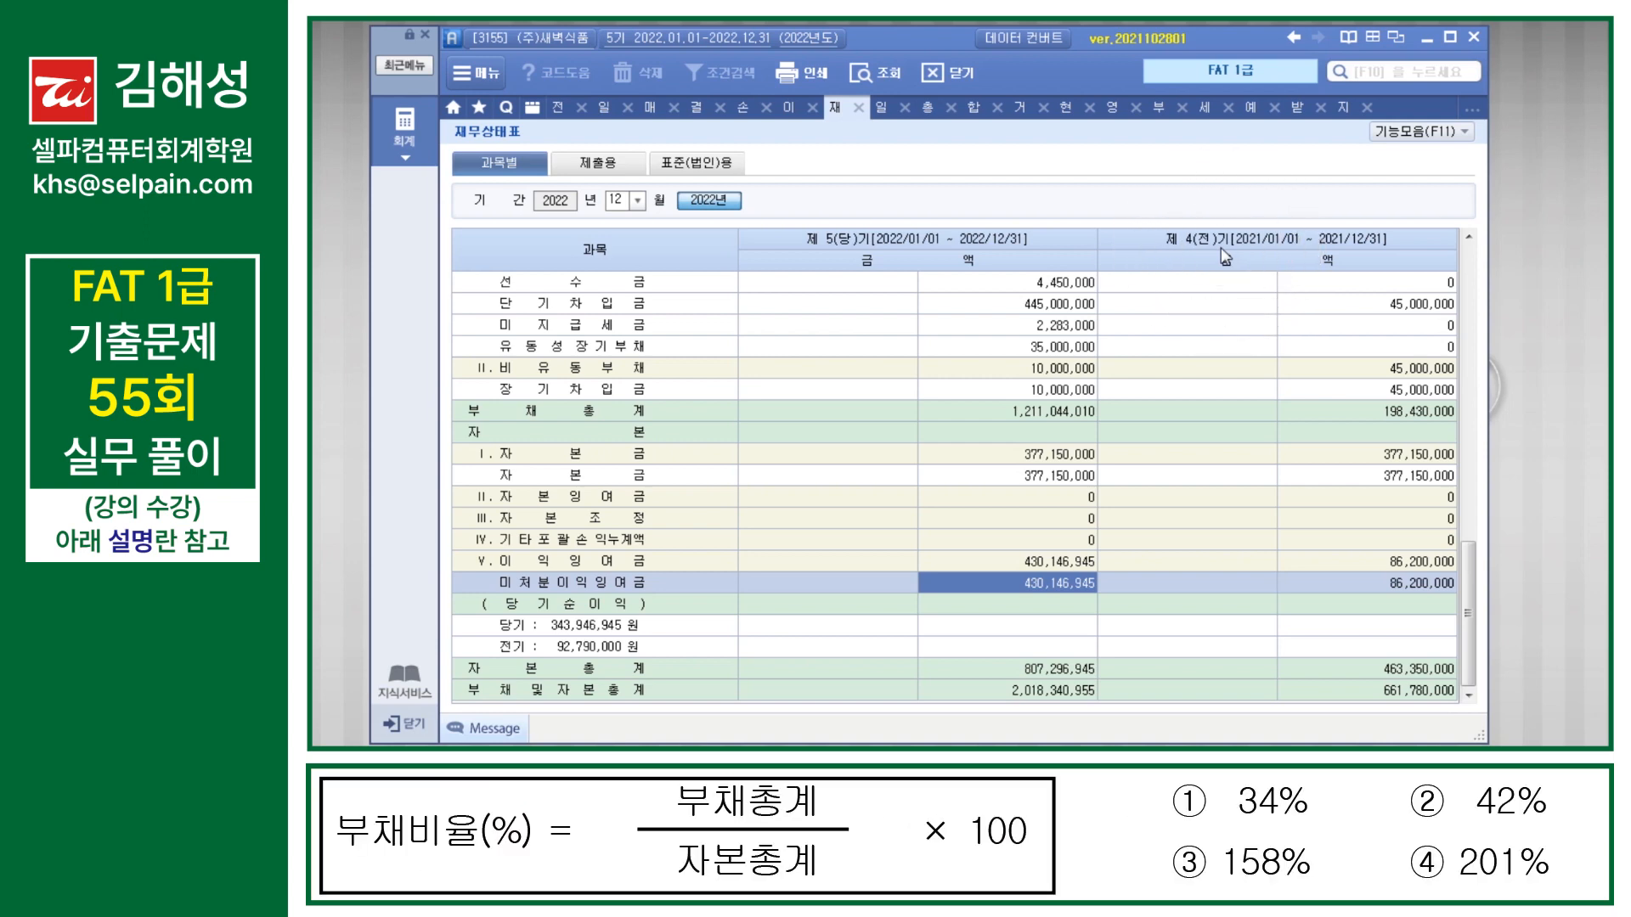
pyautogui.click(1399, 417)
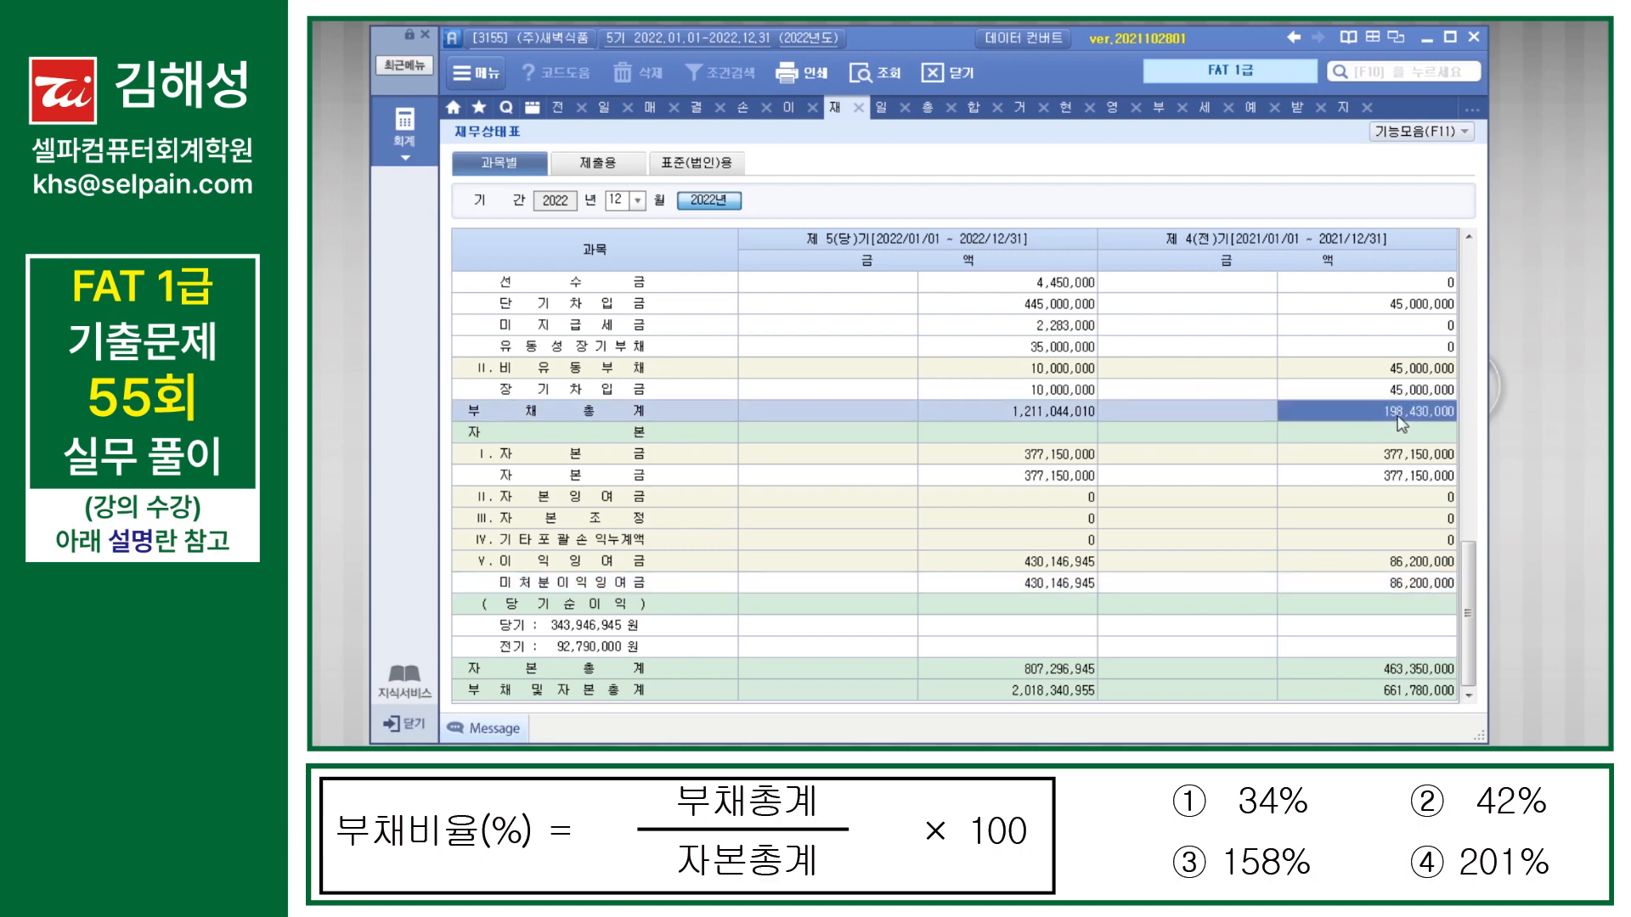
pyautogui.click(338, 764)
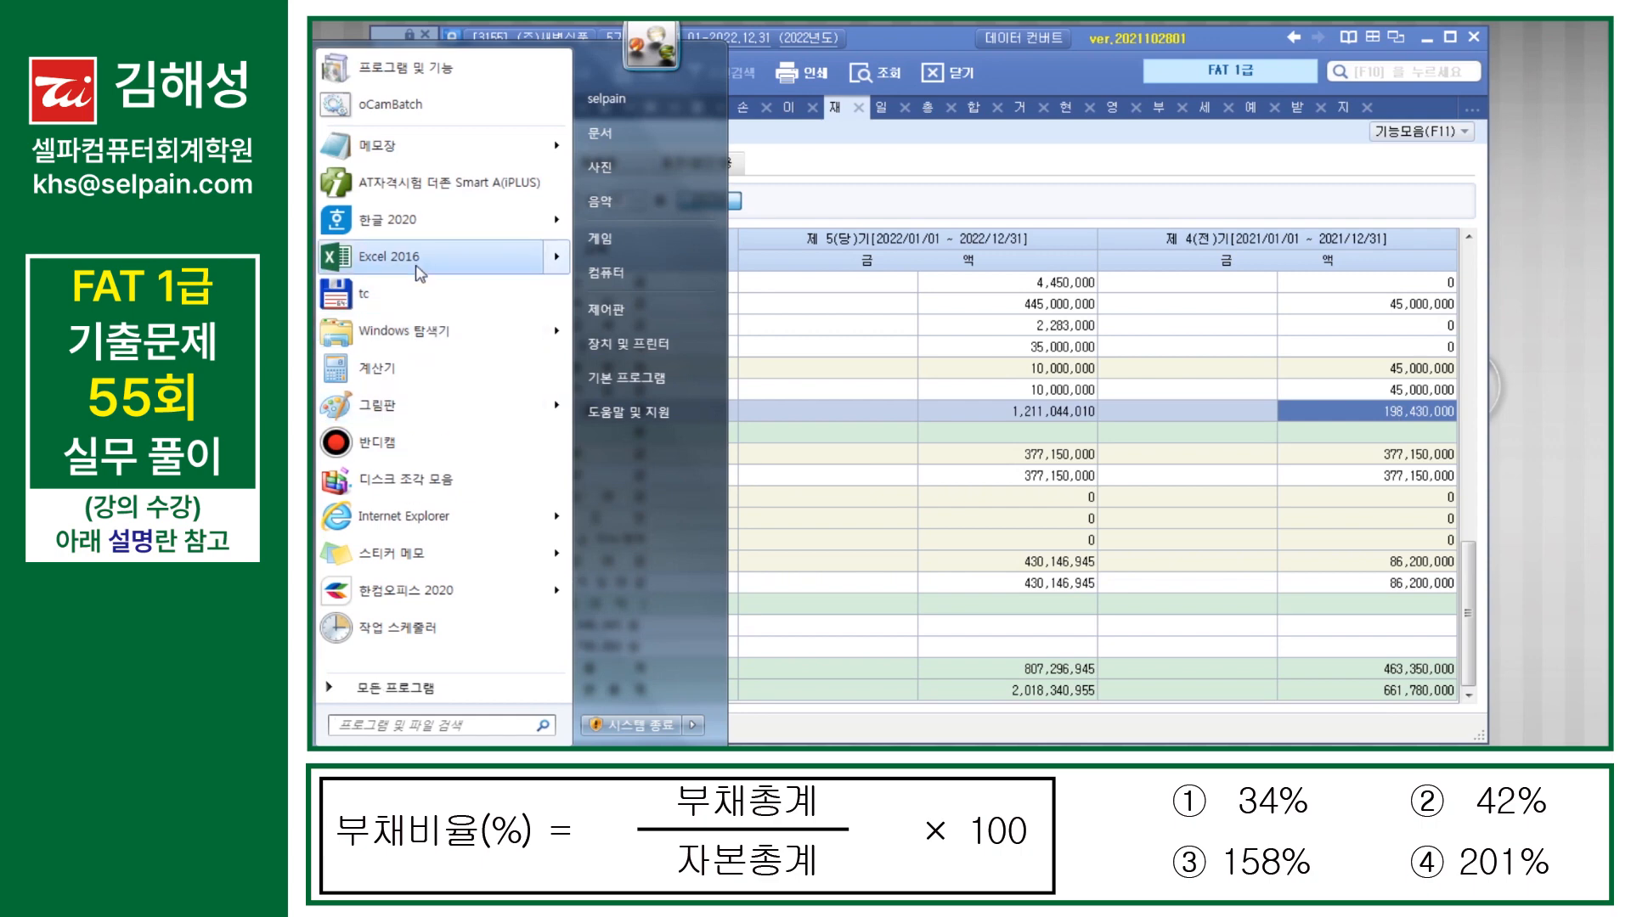
pyautogui.click(423, 372)
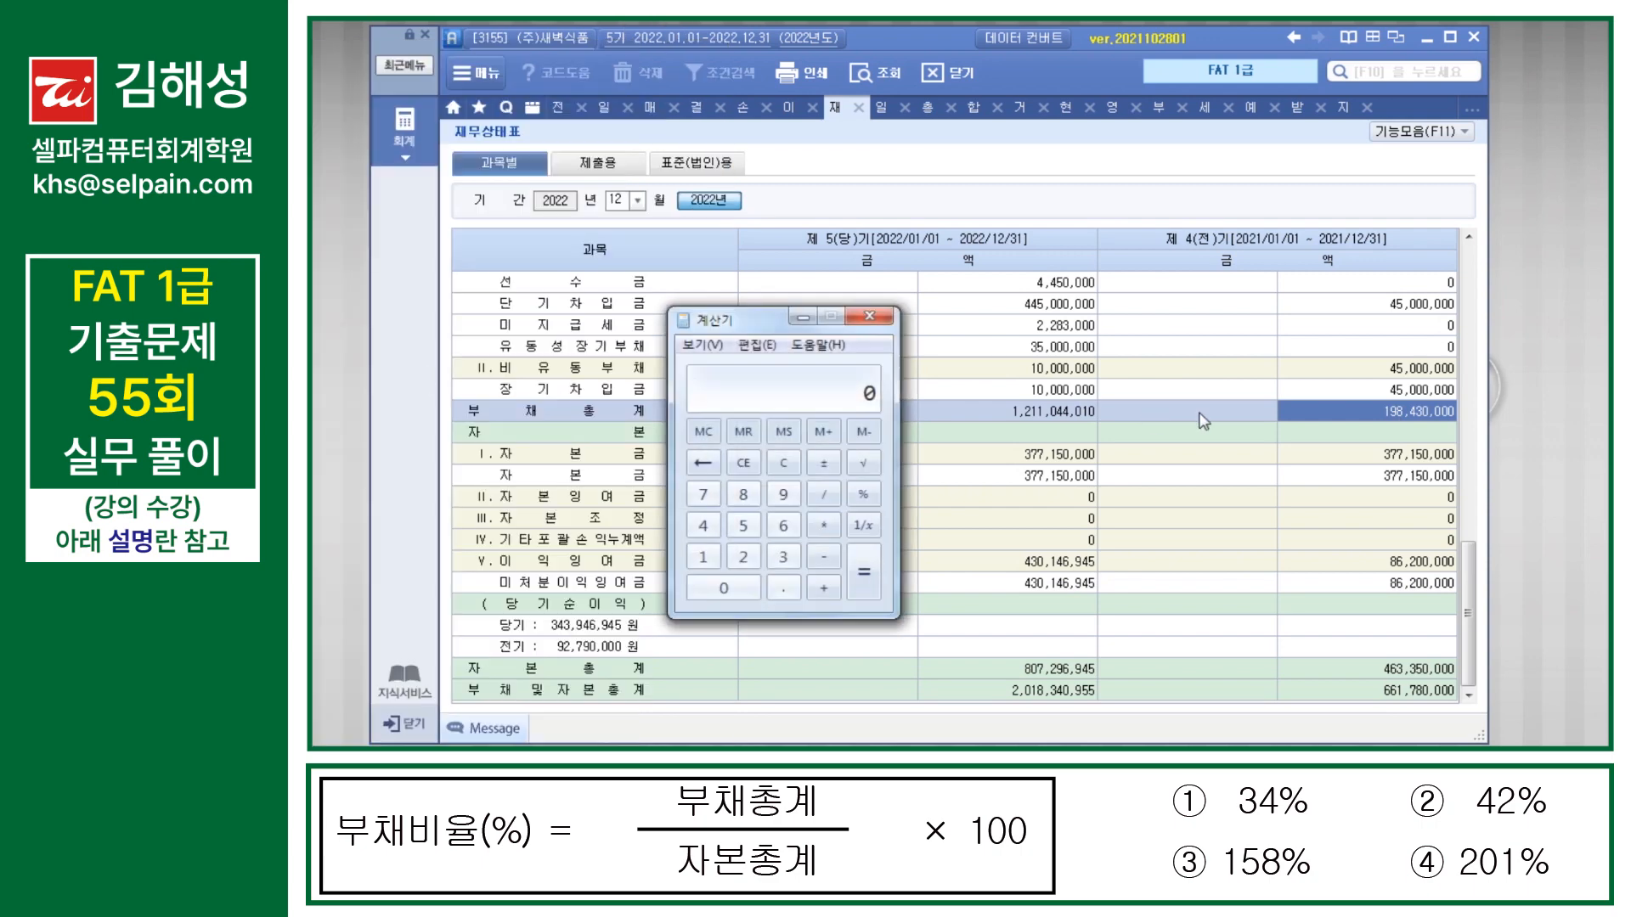
pyautogui.write('198,430,000')
pyautogui.press('/')
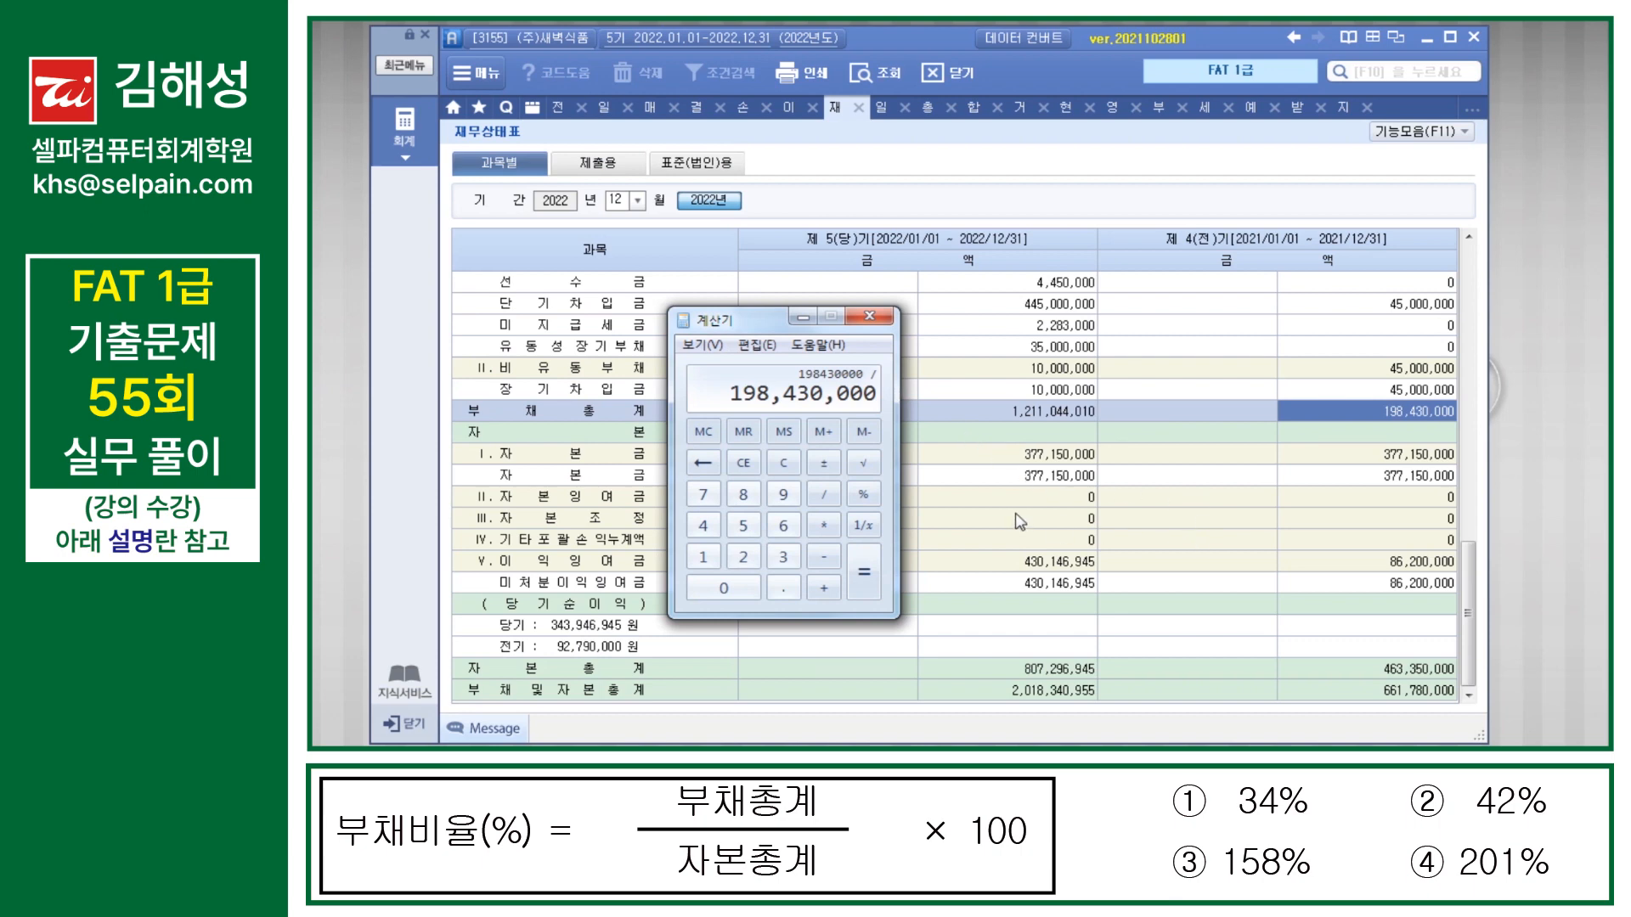
# Step: Divide by the prior-period 자본총계 copied from 재무상태표 and multiply by 100 in 계산기 to compute the 부채비율
pyautogui.click(1397, 677)
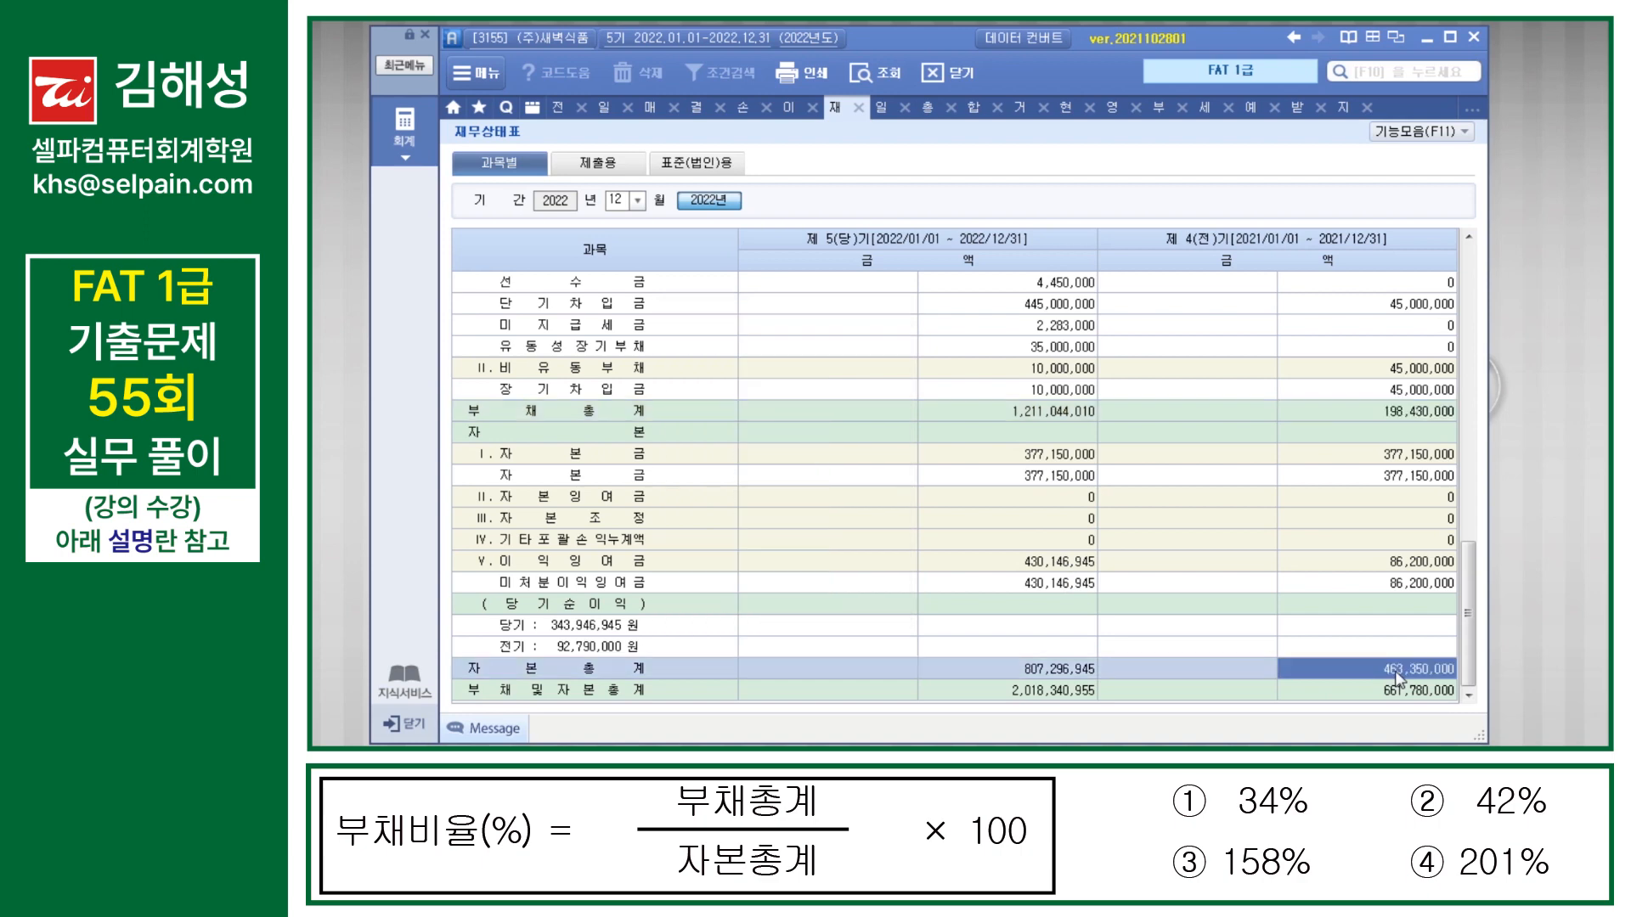
pyautogui.hotkey('alt', 'Tab')
pyautogui.write('463,350,000')
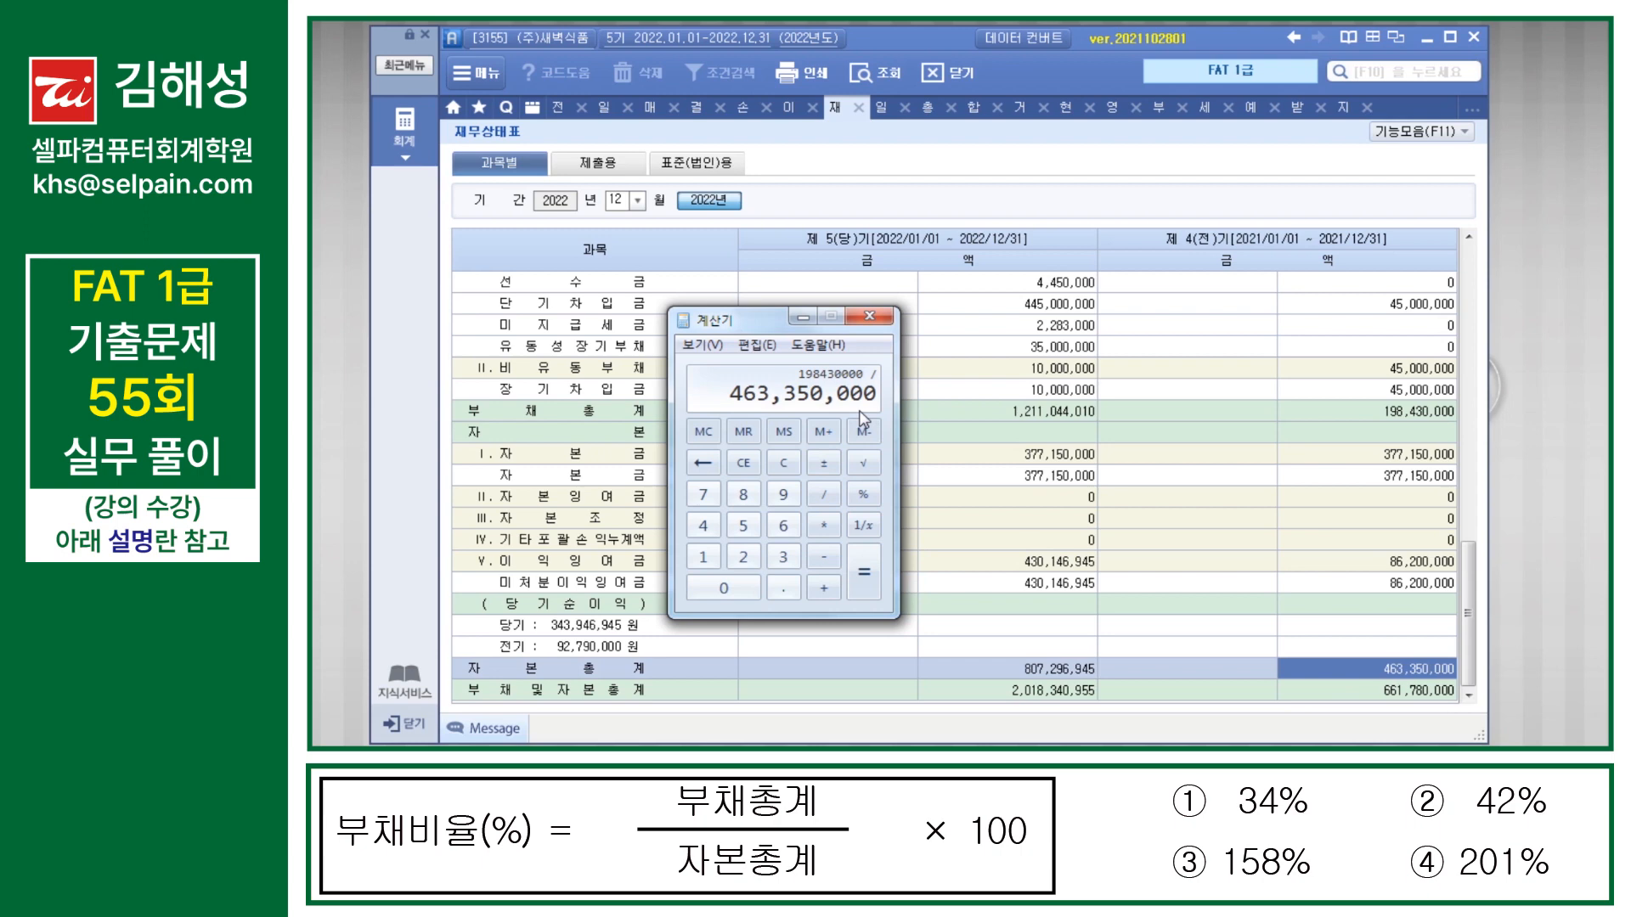
pyautogui.write('*100')
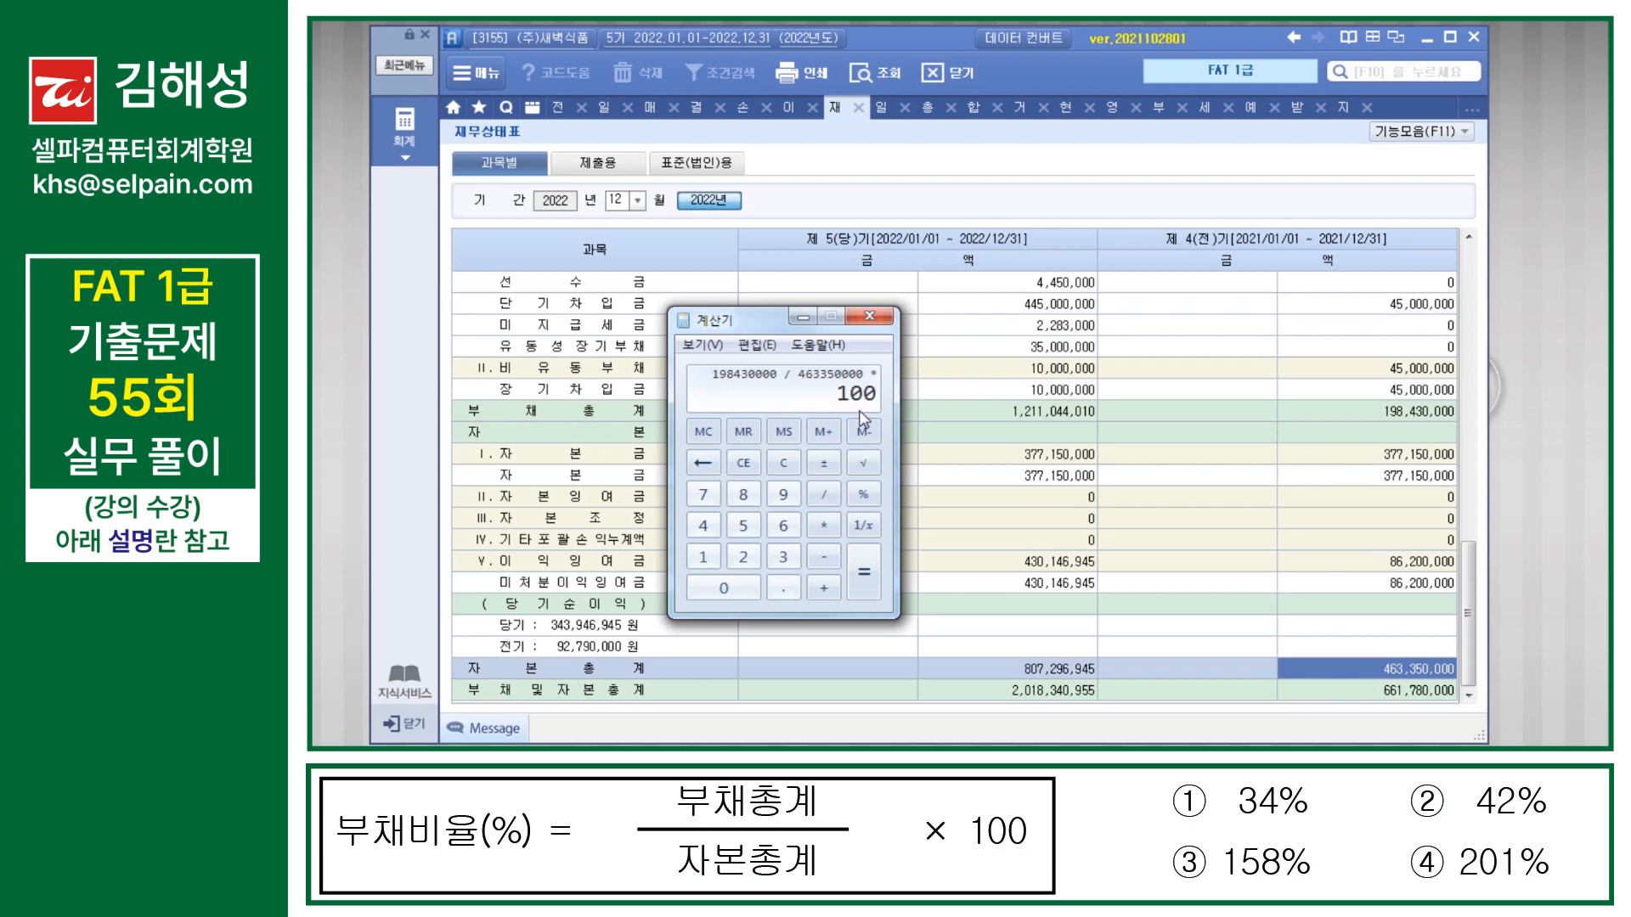
pyautogui.press('Return')
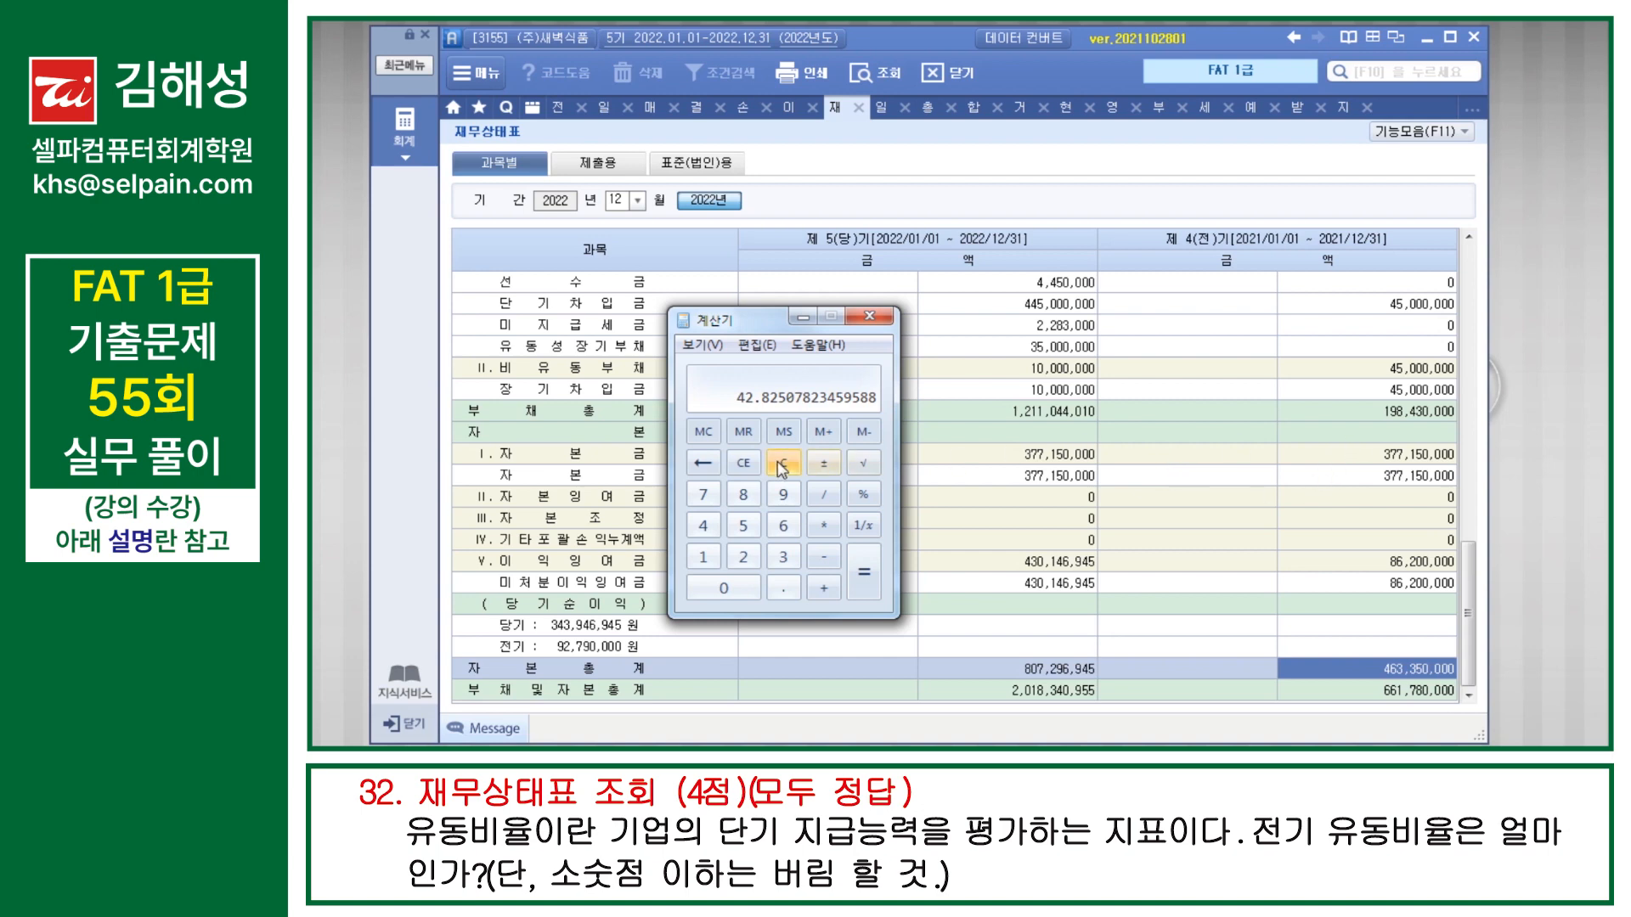
# Step: Copy the prior-period 유동자산 total from 재무상태표 into 계산기 as the dividend for the 유동비율
pyautogui.click(1370, 454)
pyautogui.scroll(10, 1359, 425)
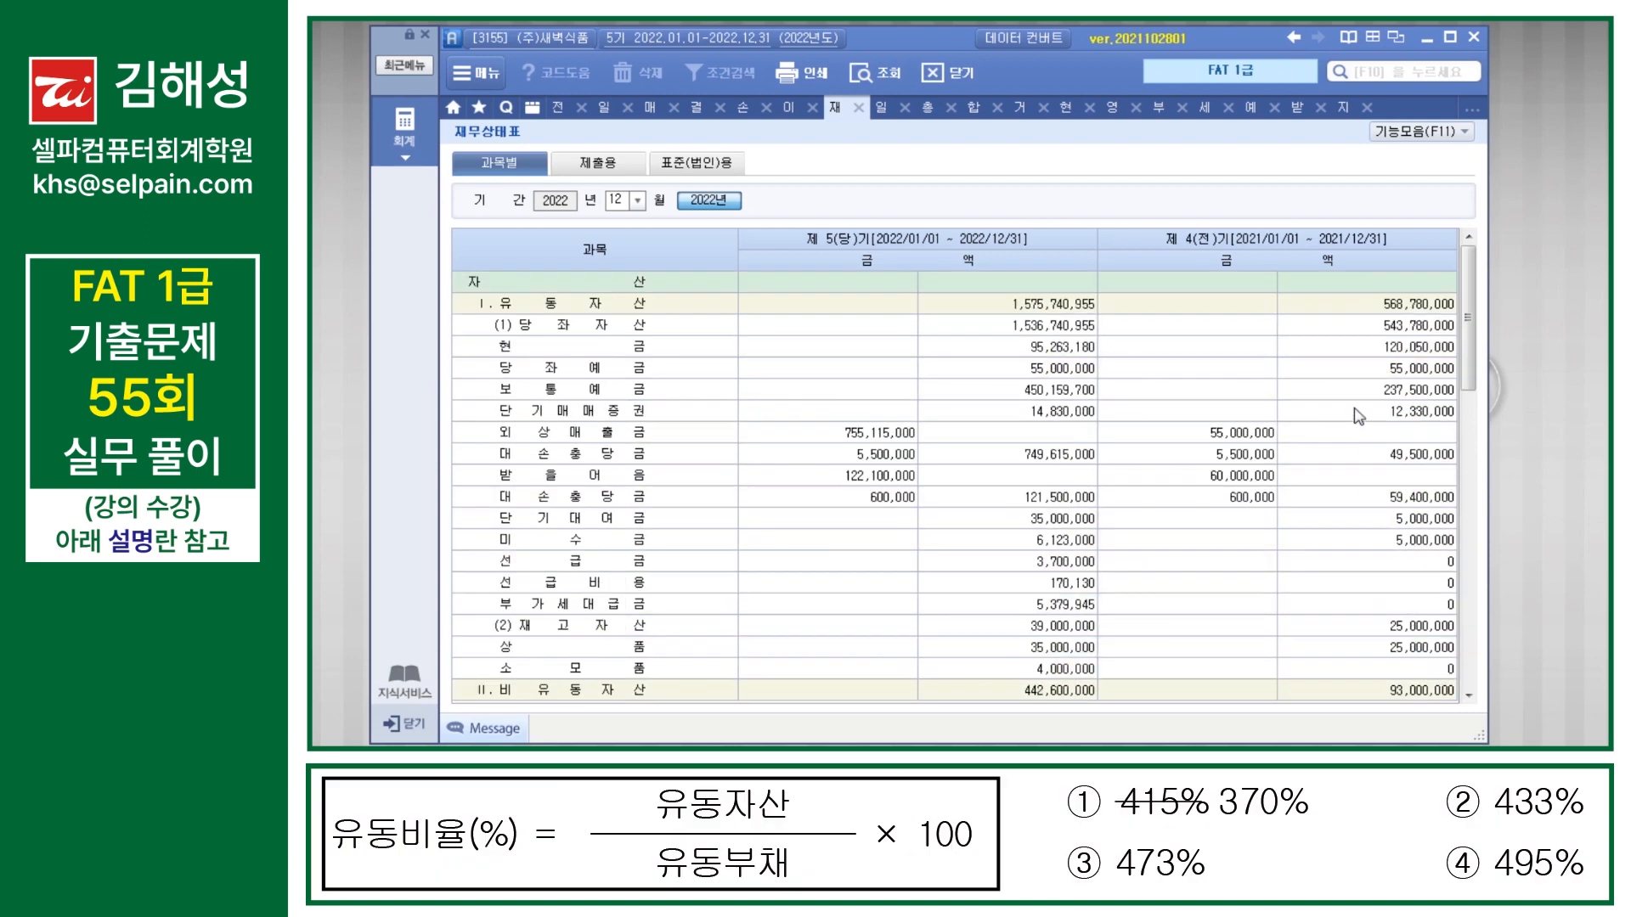
pyautogui.click(1418, 310)
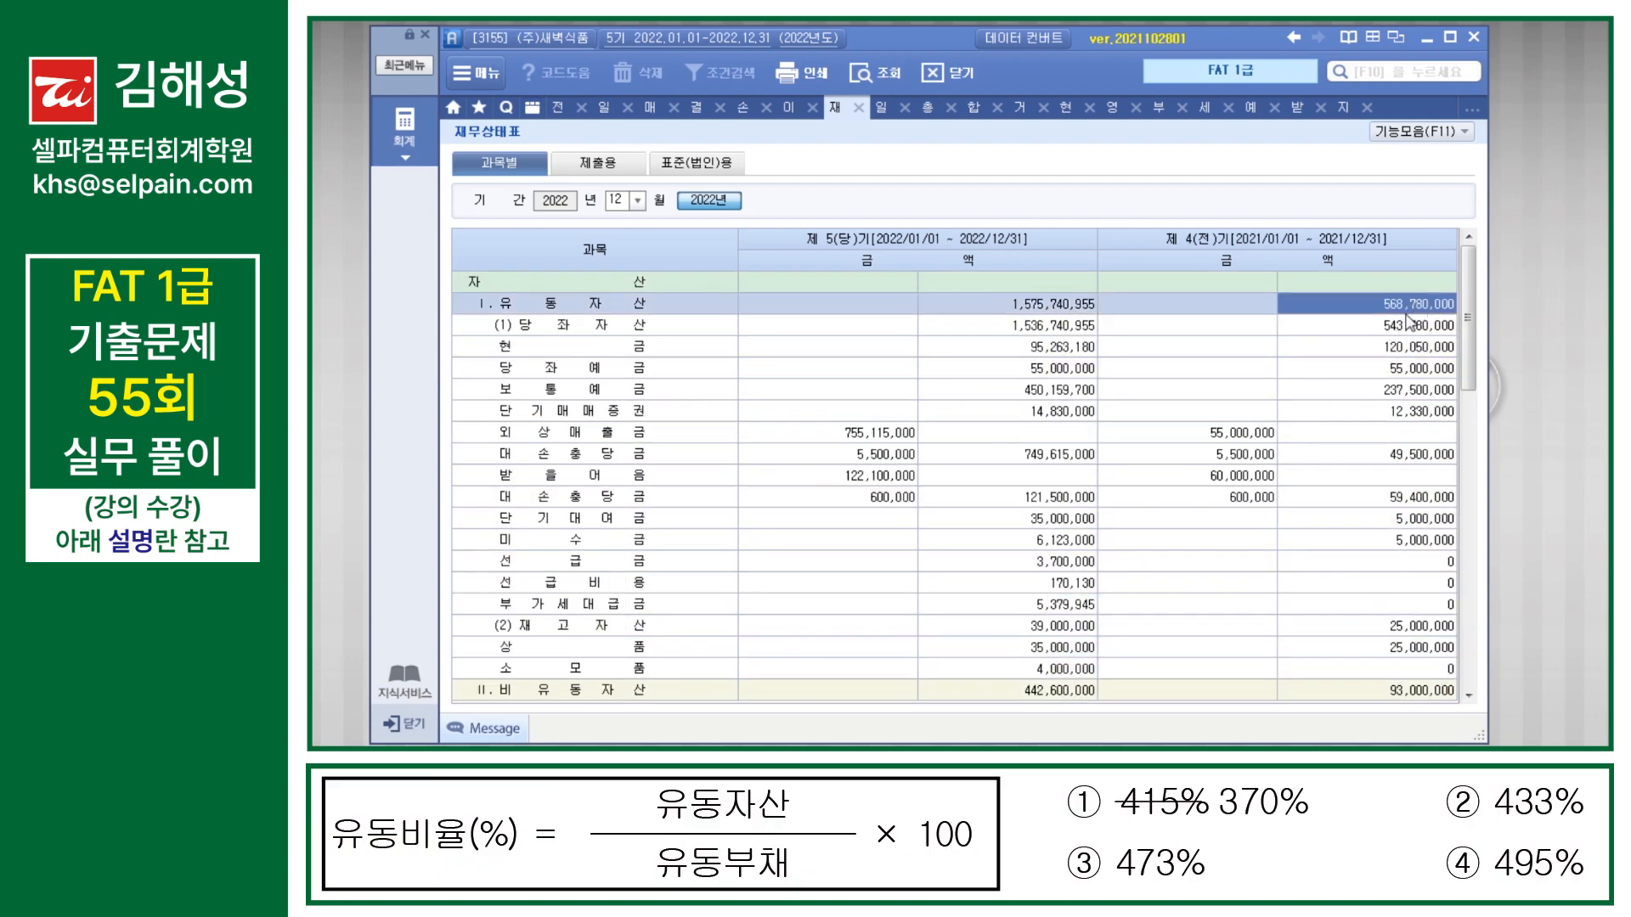
pyautogui.click(1159, 764)
pyautogui.write('568,780,000')
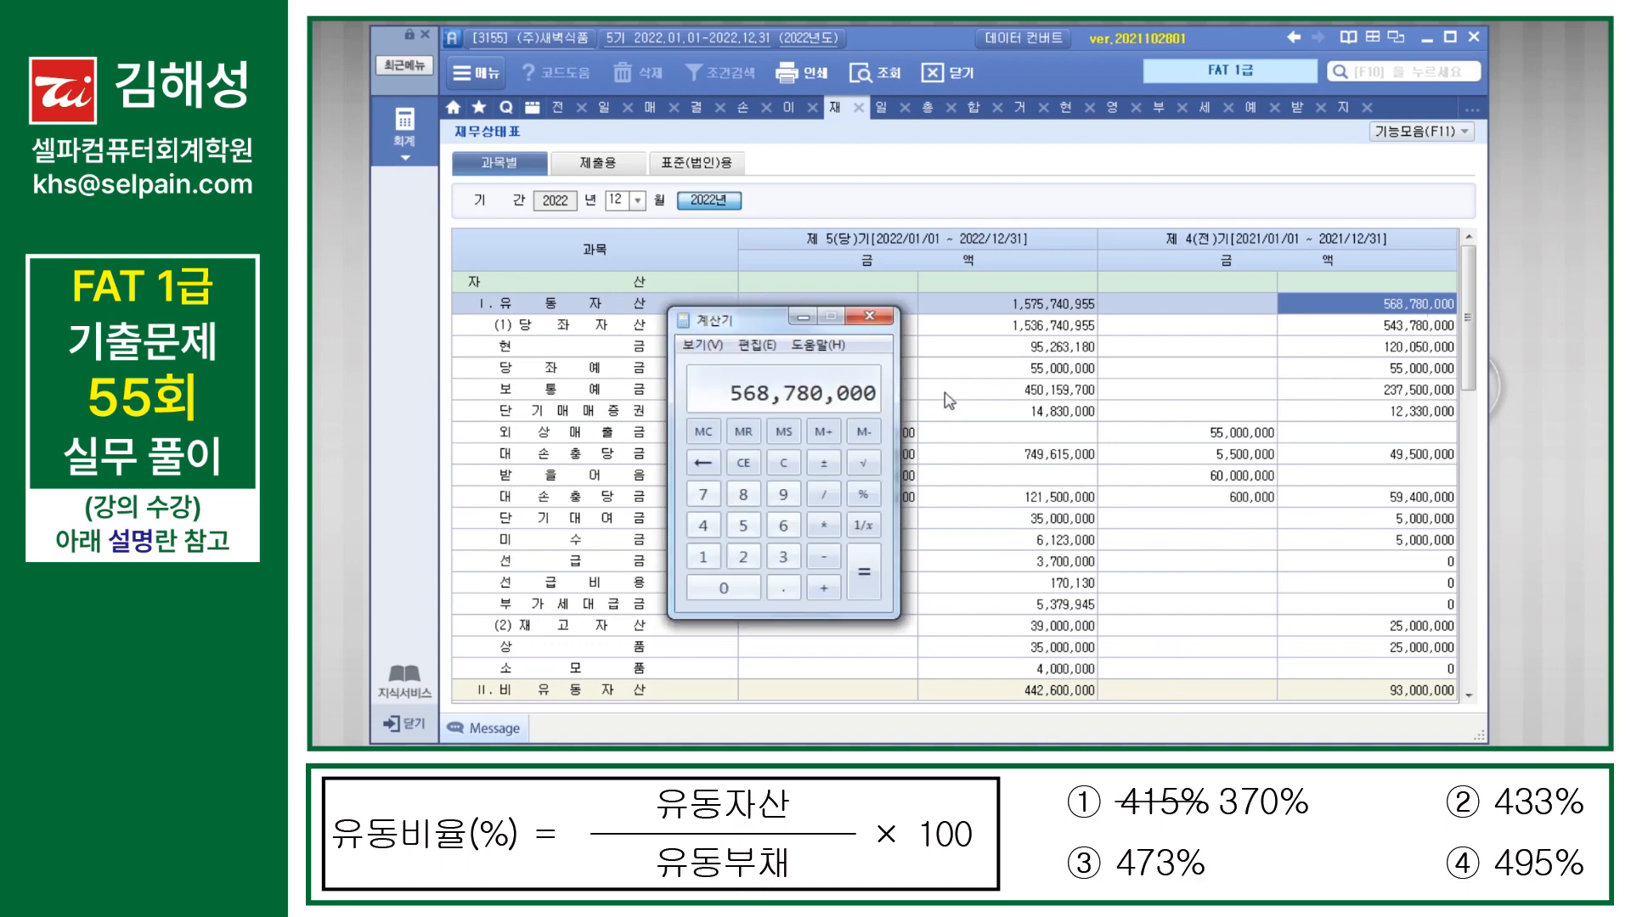
pyautogui.press('/')
# Step: Copy the prior-period 유동부채 total into 계산기 as the divisor and multiply by 100 to compute the 유동비율
pyautogui.click(1297, 377)
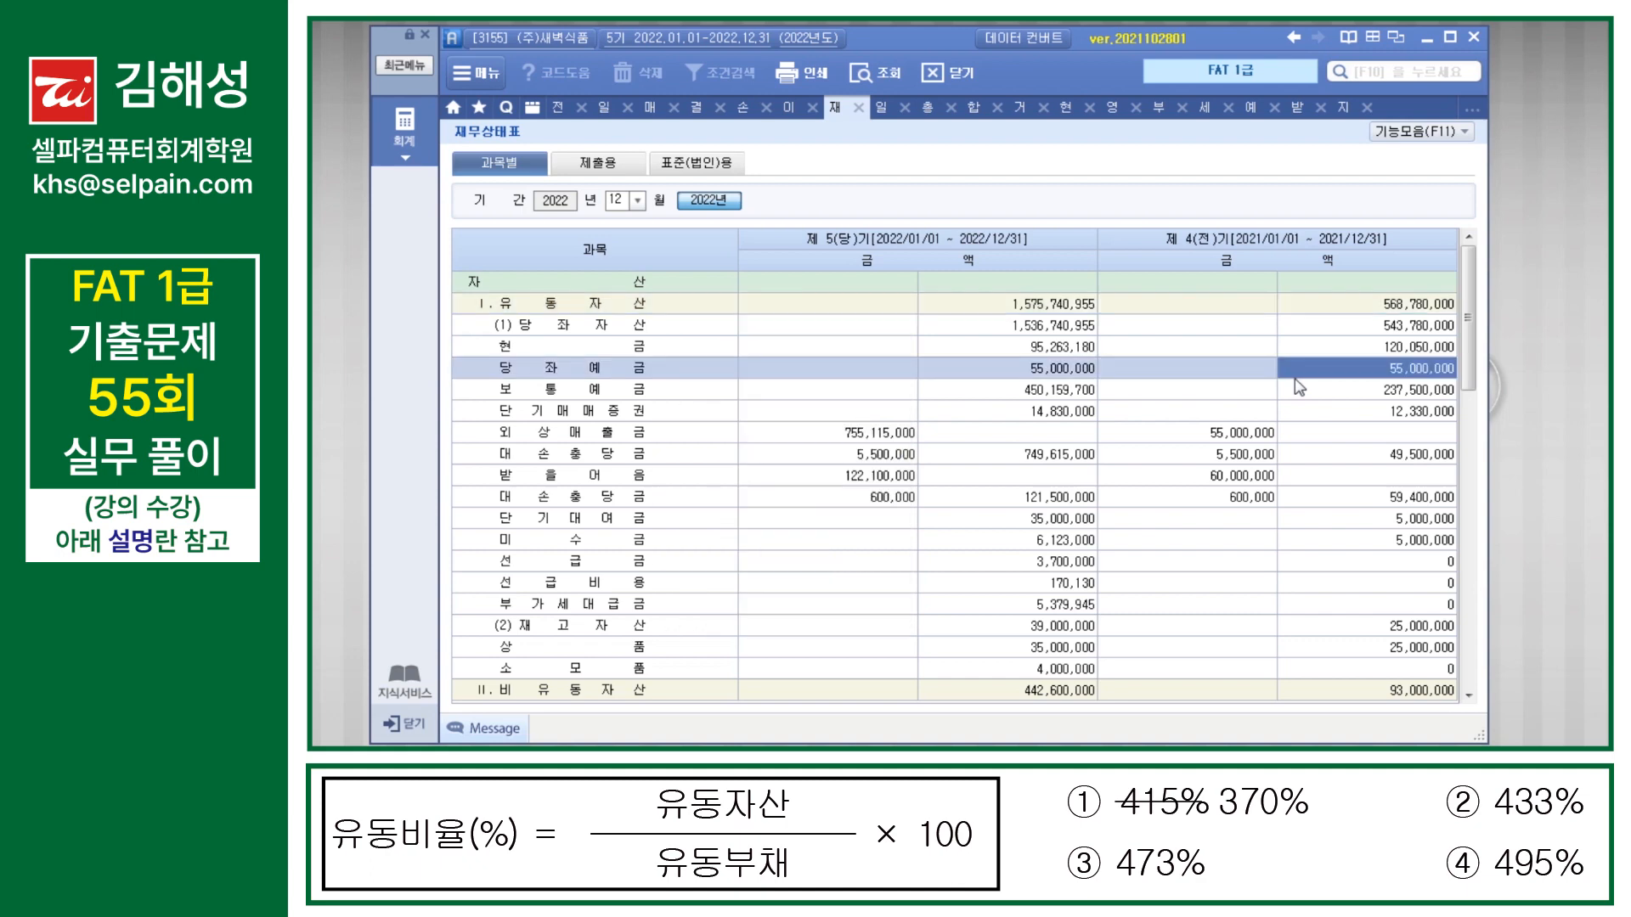
pyautogui.scroll(-3, 1316, 459)
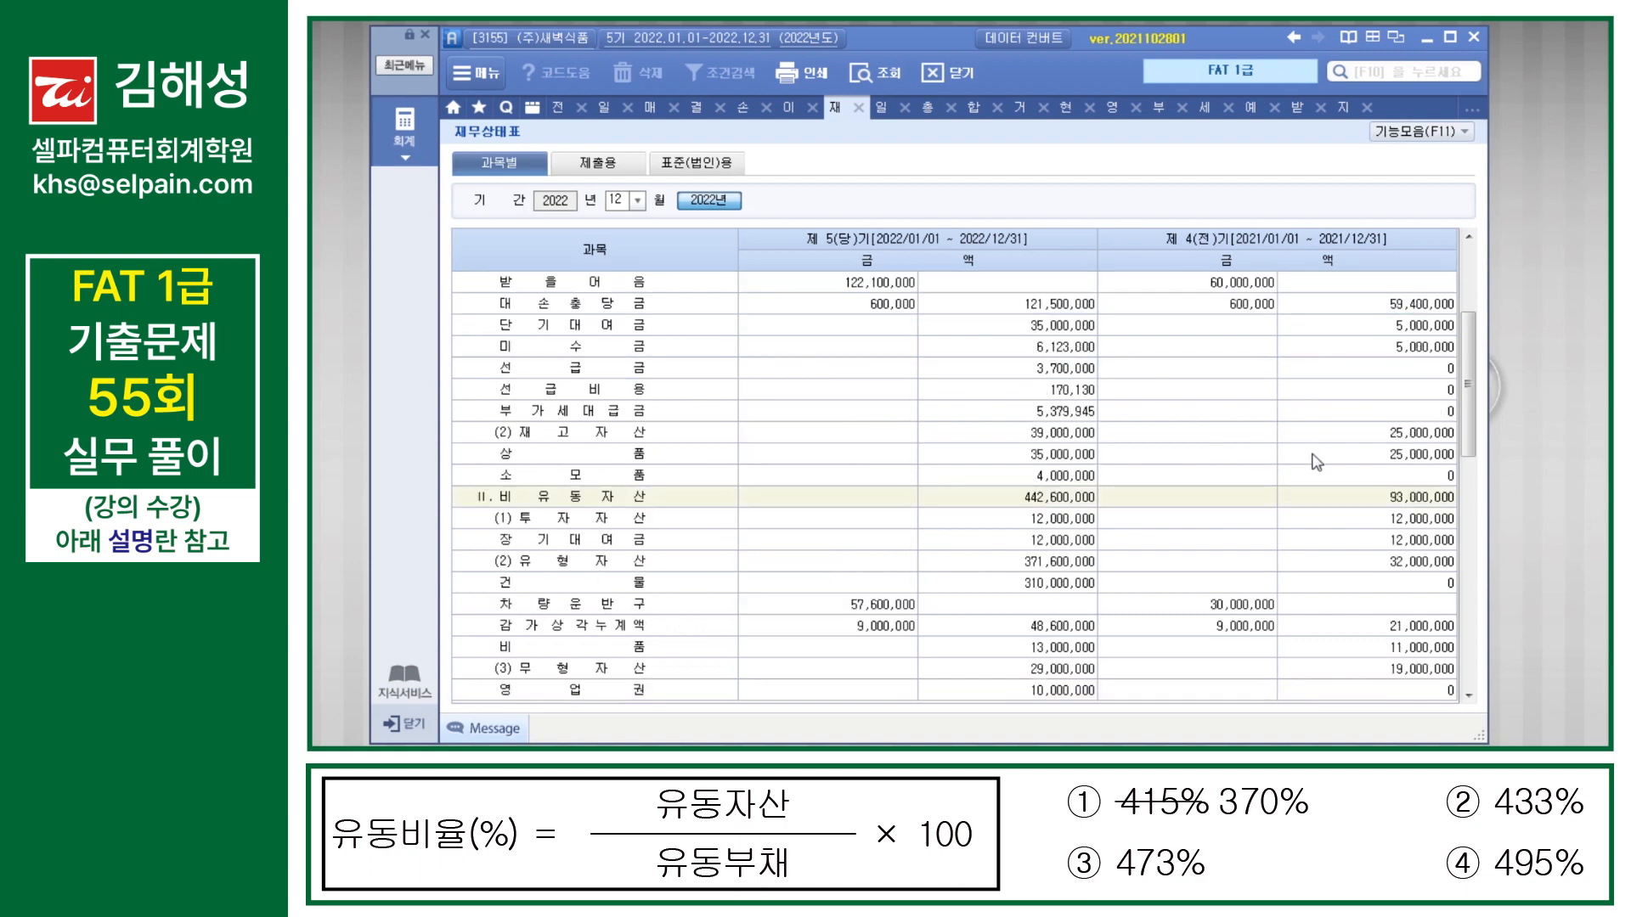
pyautogui.scroll(-9, 1316, 462)
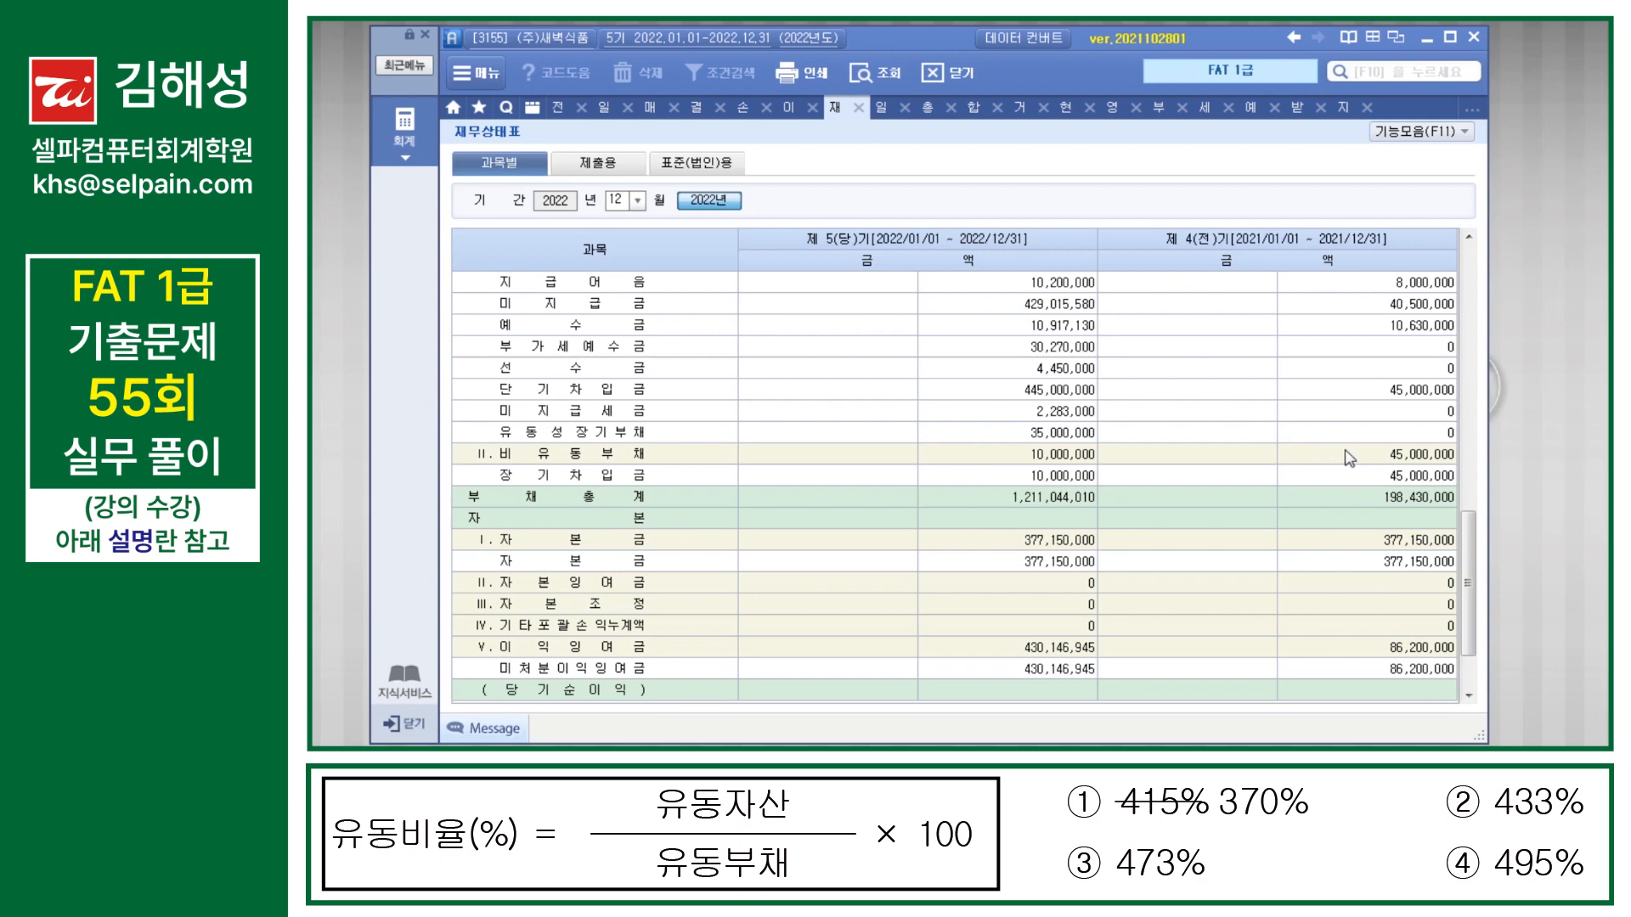
pyautogui.scroll(3, 1348, 459)
pyautogui.click(1408, 435)
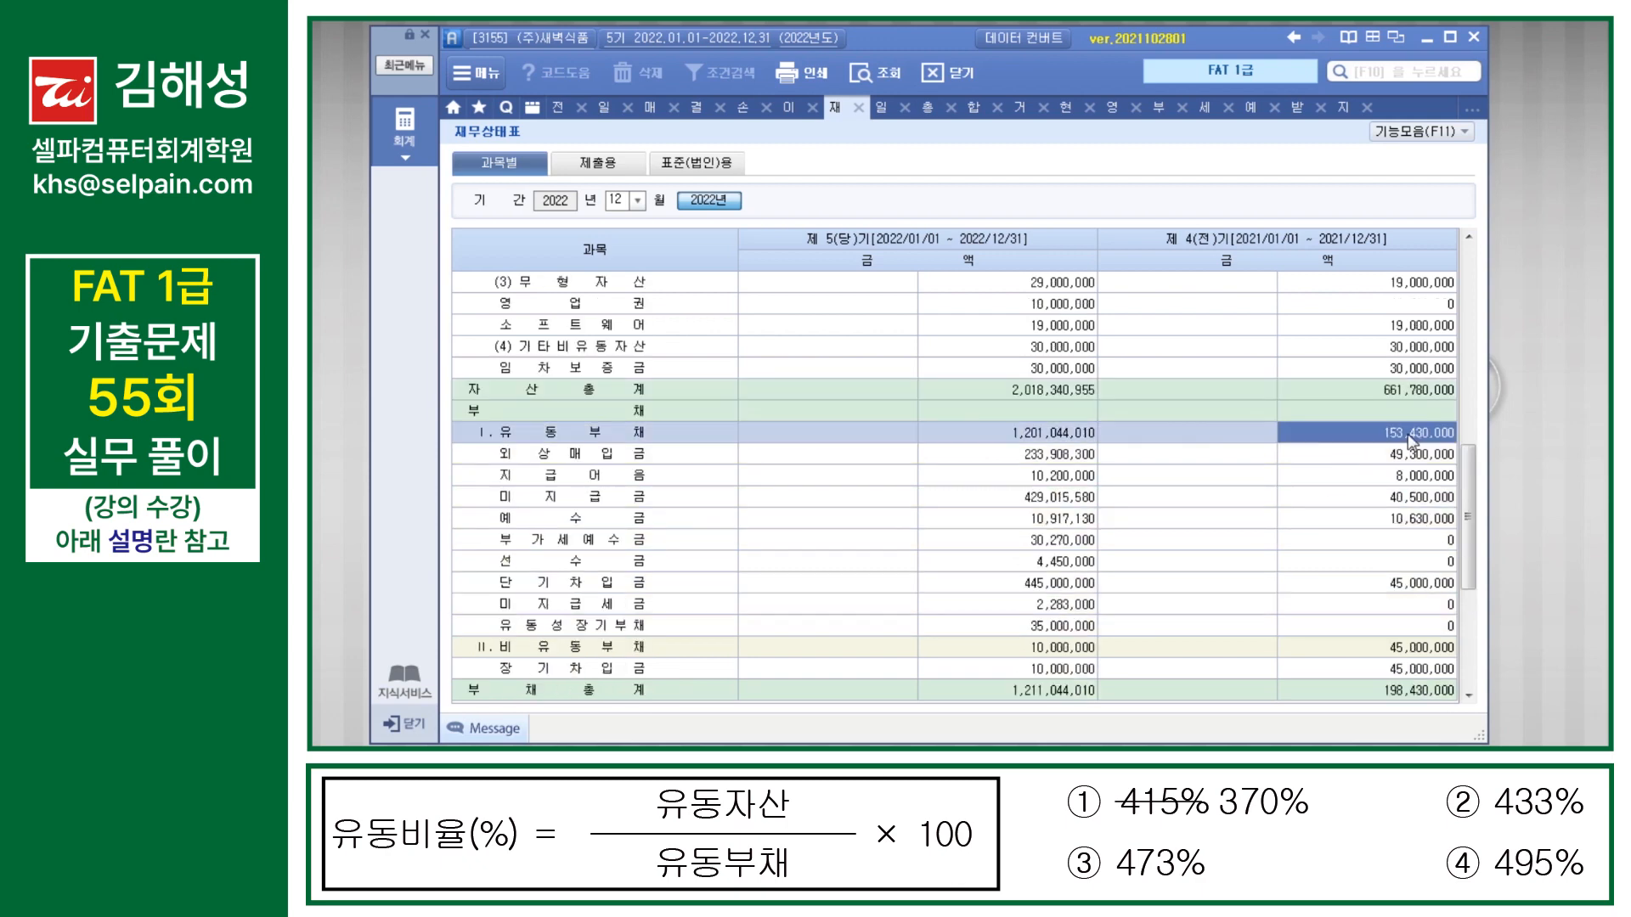
pyautogui.click(1147, 760)
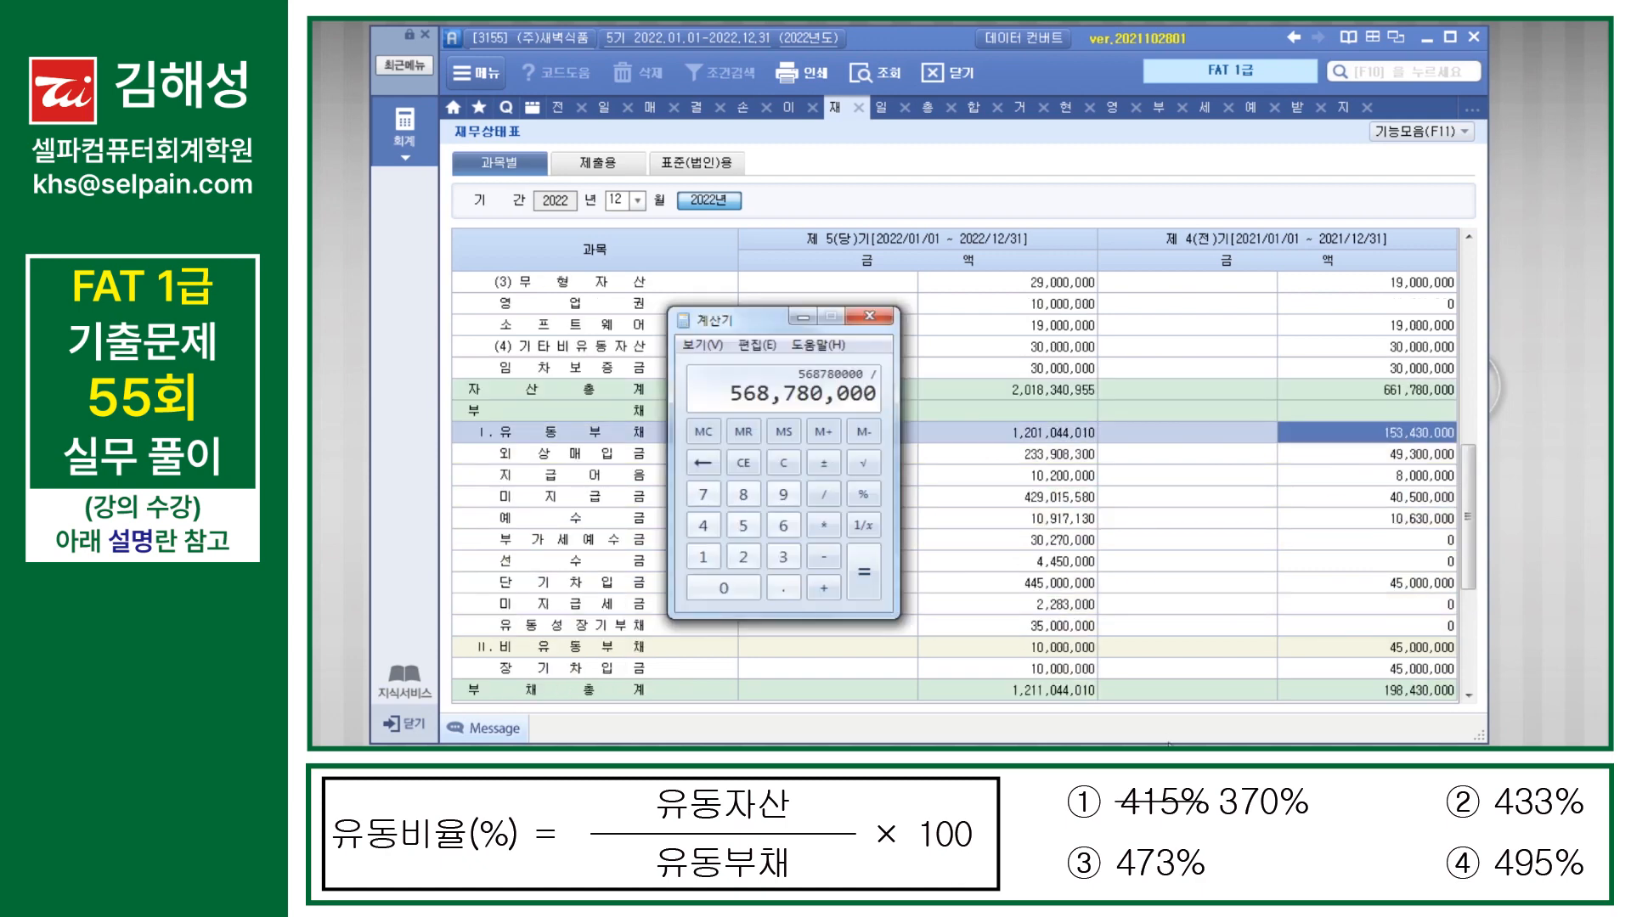
pyautogui.write('153,430,000')
pyautogui.write('*100')
pyautogui.press('Return')
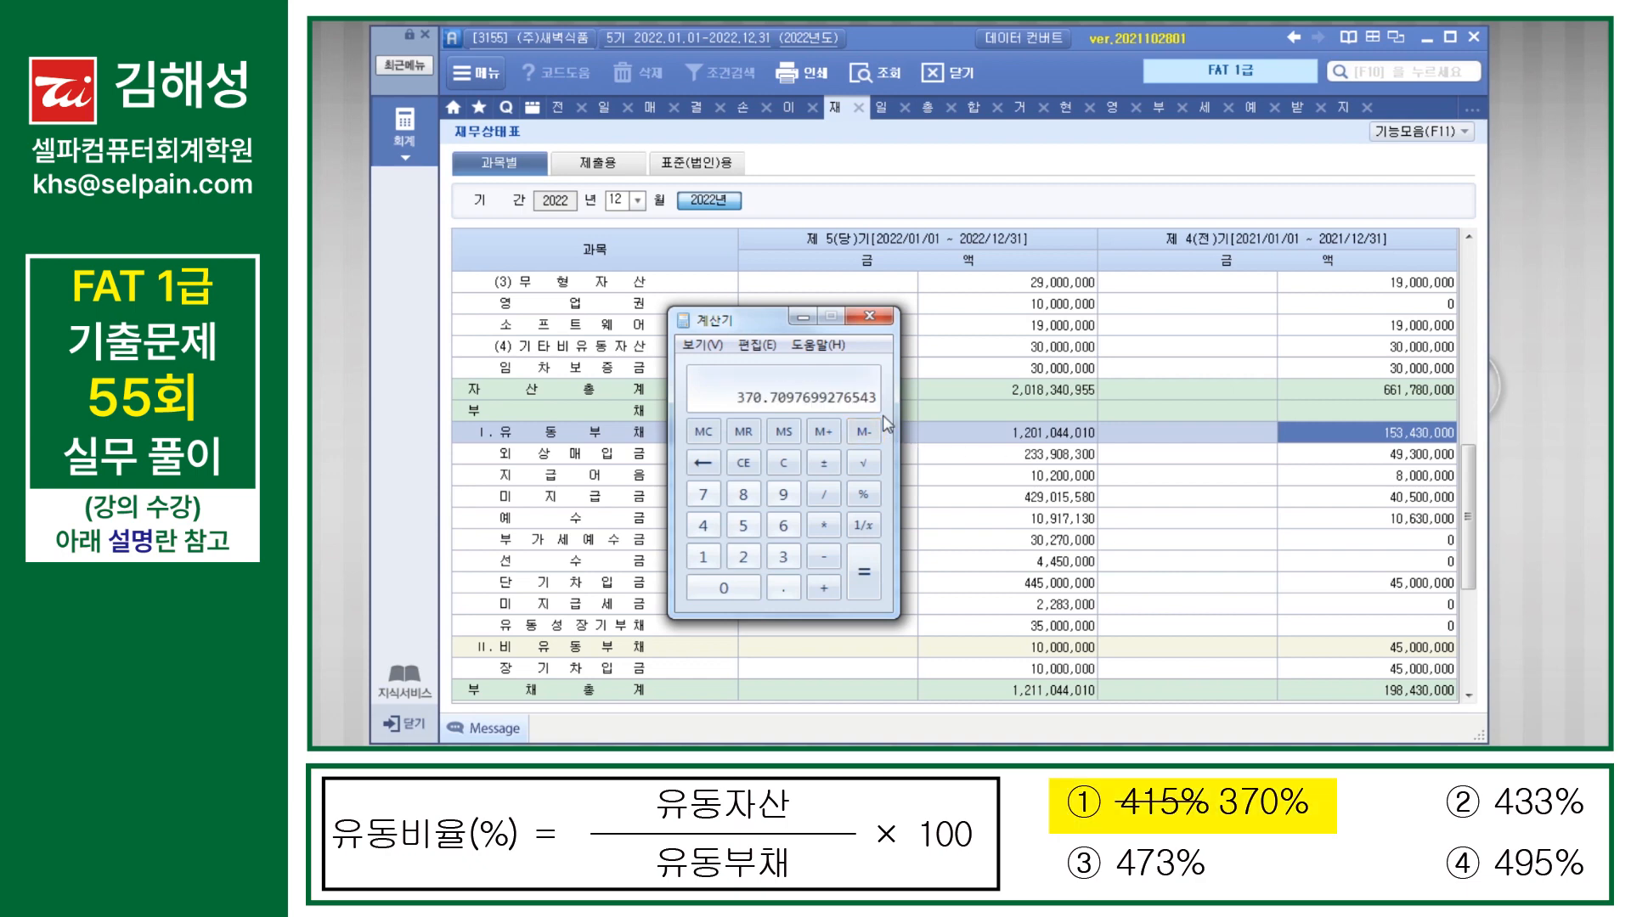